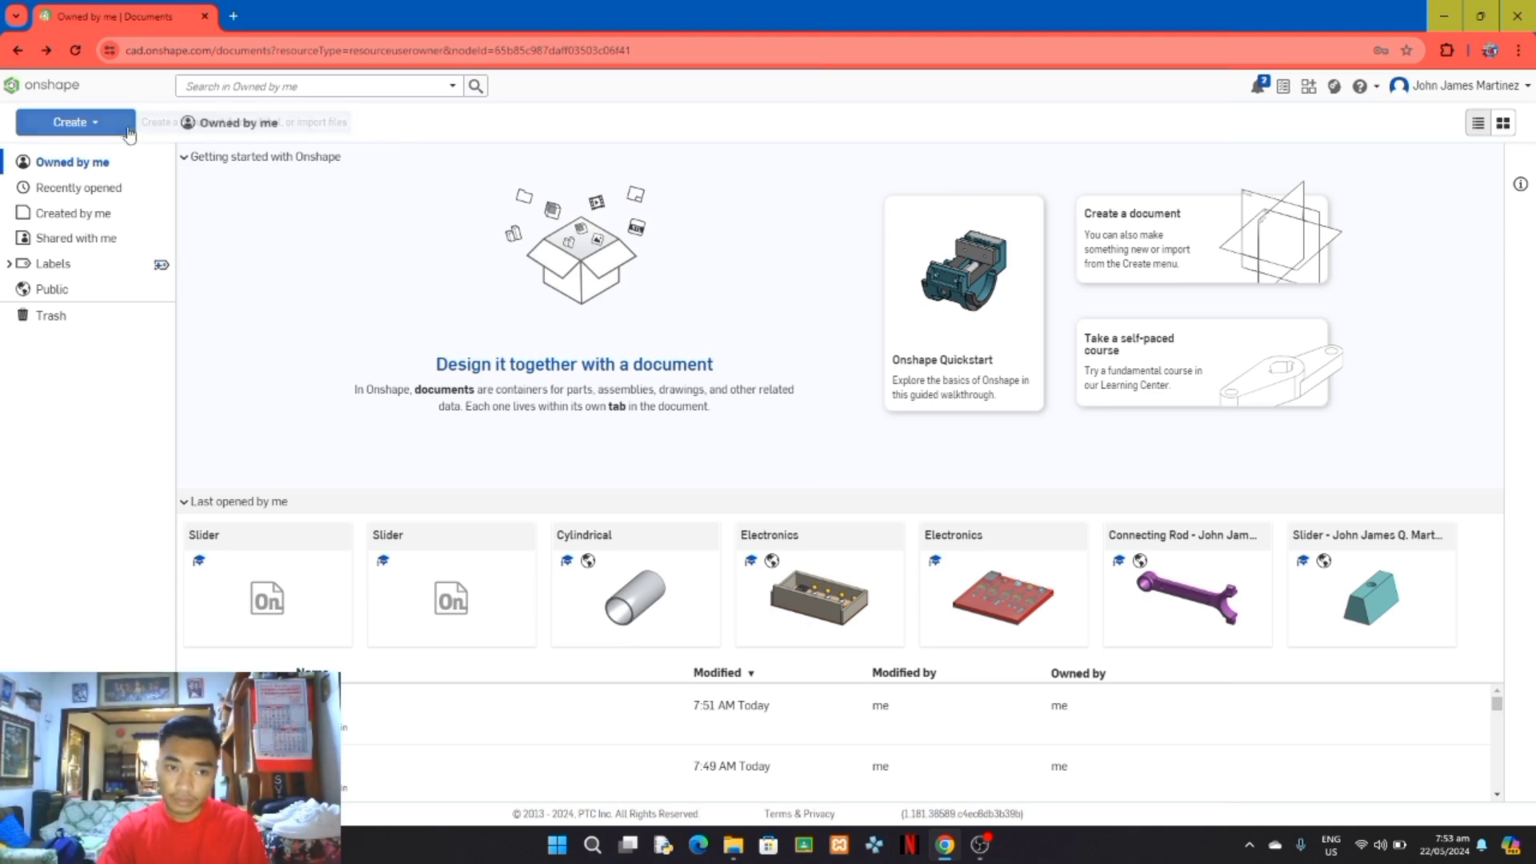
Step: Create a new document named Slider
{"action": "left_click", "coordinate": [80, 122]}
{"action": "left_click", "coordinate": [80, 151]}
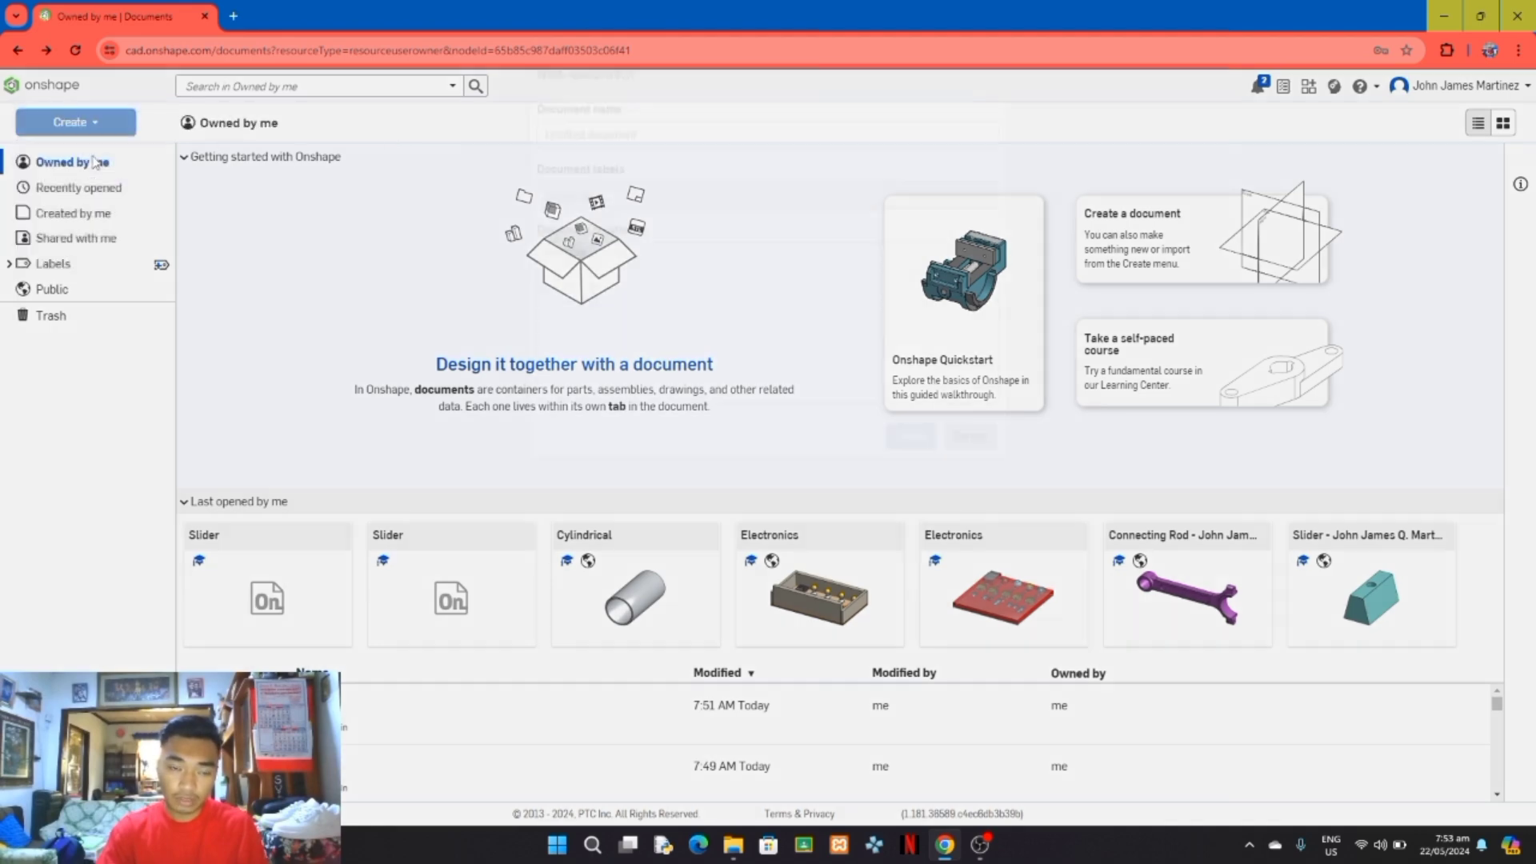
{"action": "key", "text": "Caps_Lock"}
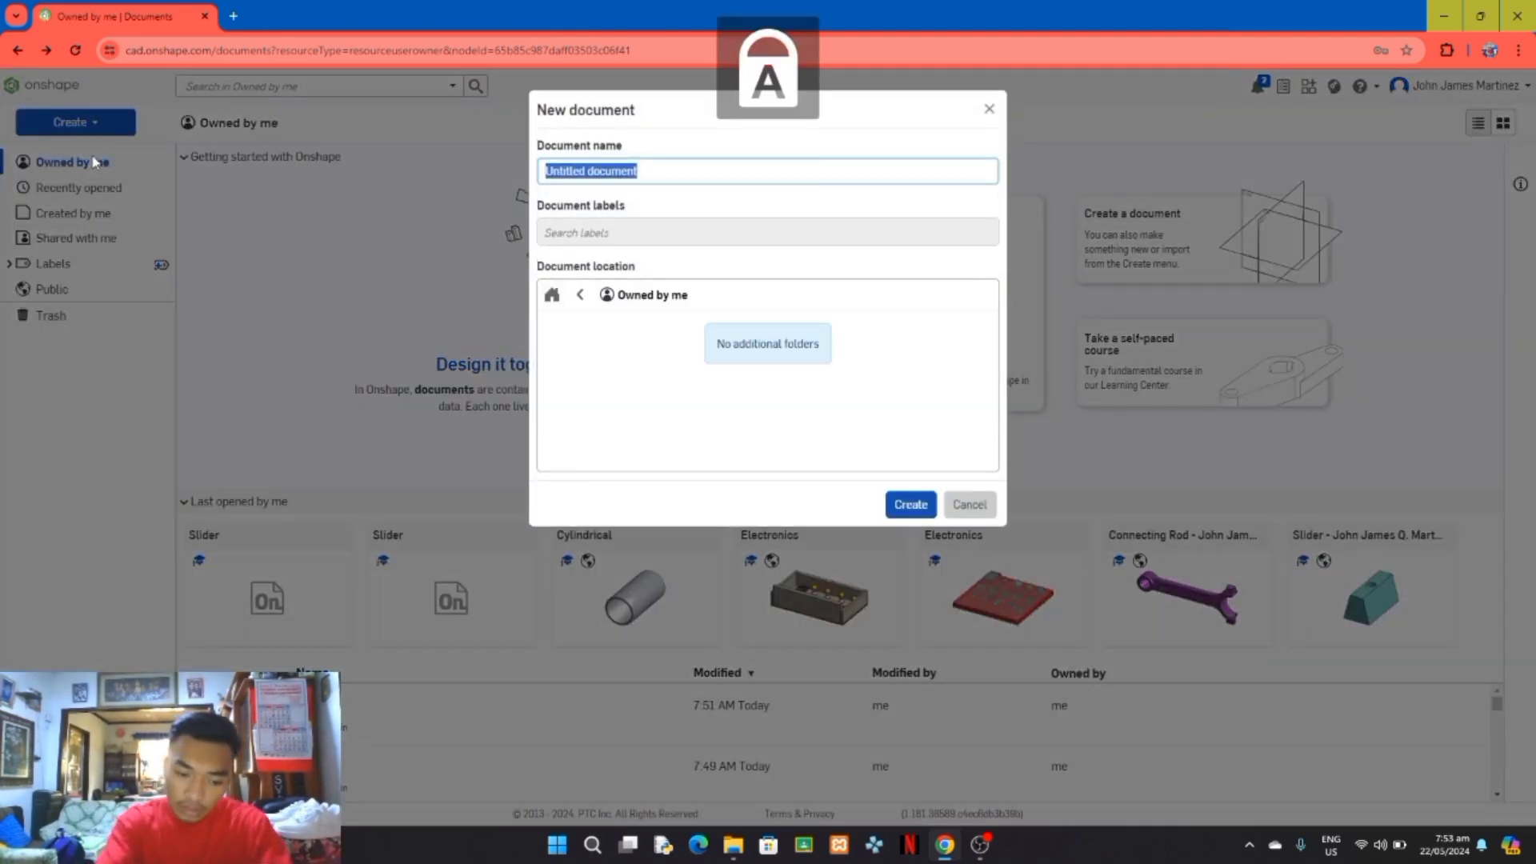
{"action": "type", "text": "S"}
{"action": "key", "text": "Caps_Lock"}
{"action": "type", "text": "lider"}
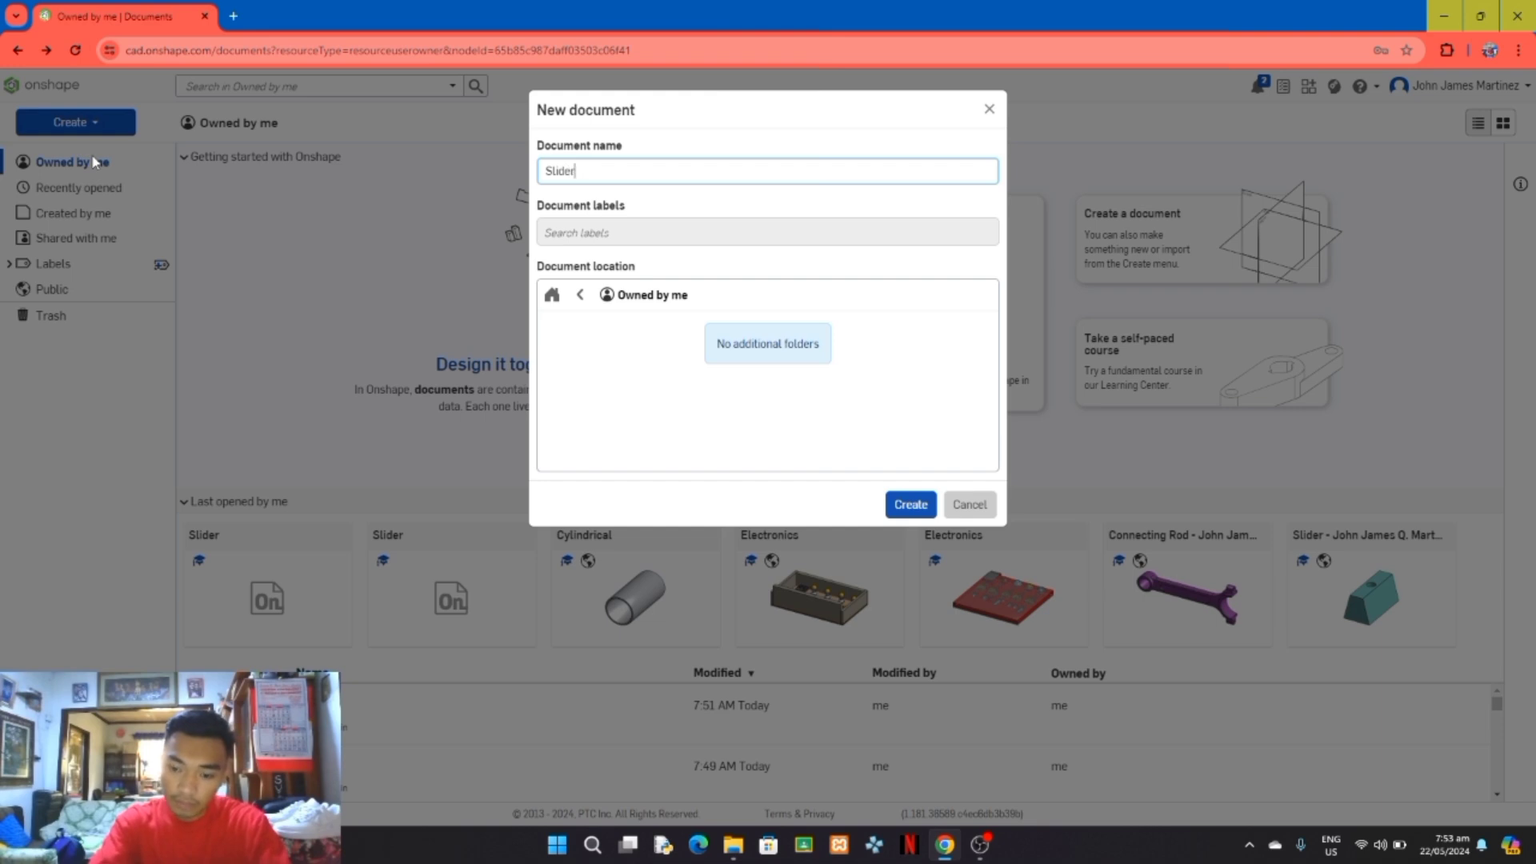
{"action": "key", "text": "Return"}
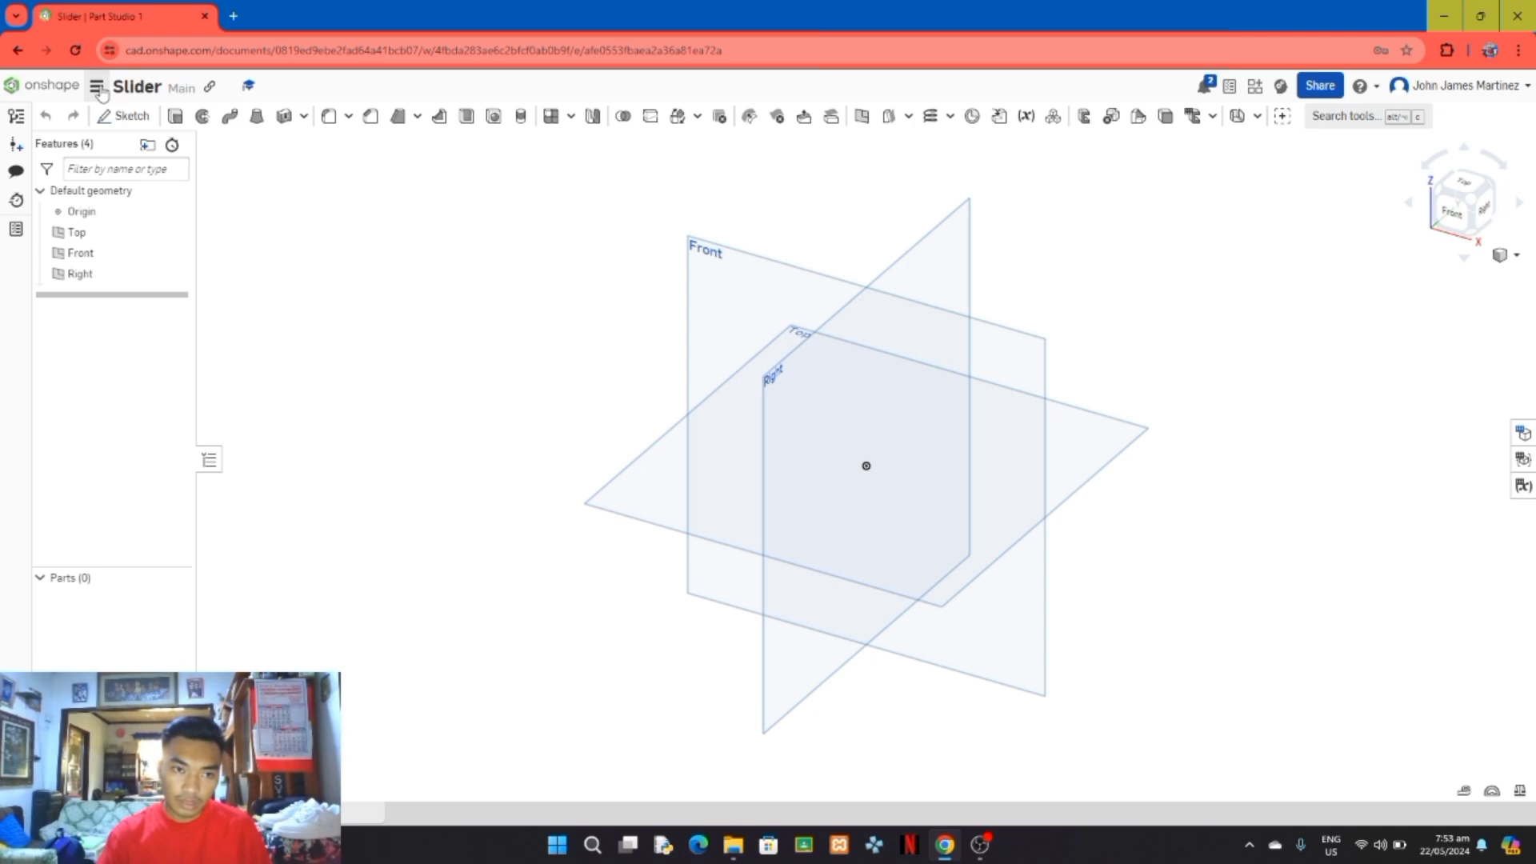
Step: Set the workspace's default length unit to Millimeter
{"action": "left_click", "coordinate": [97, 86]}
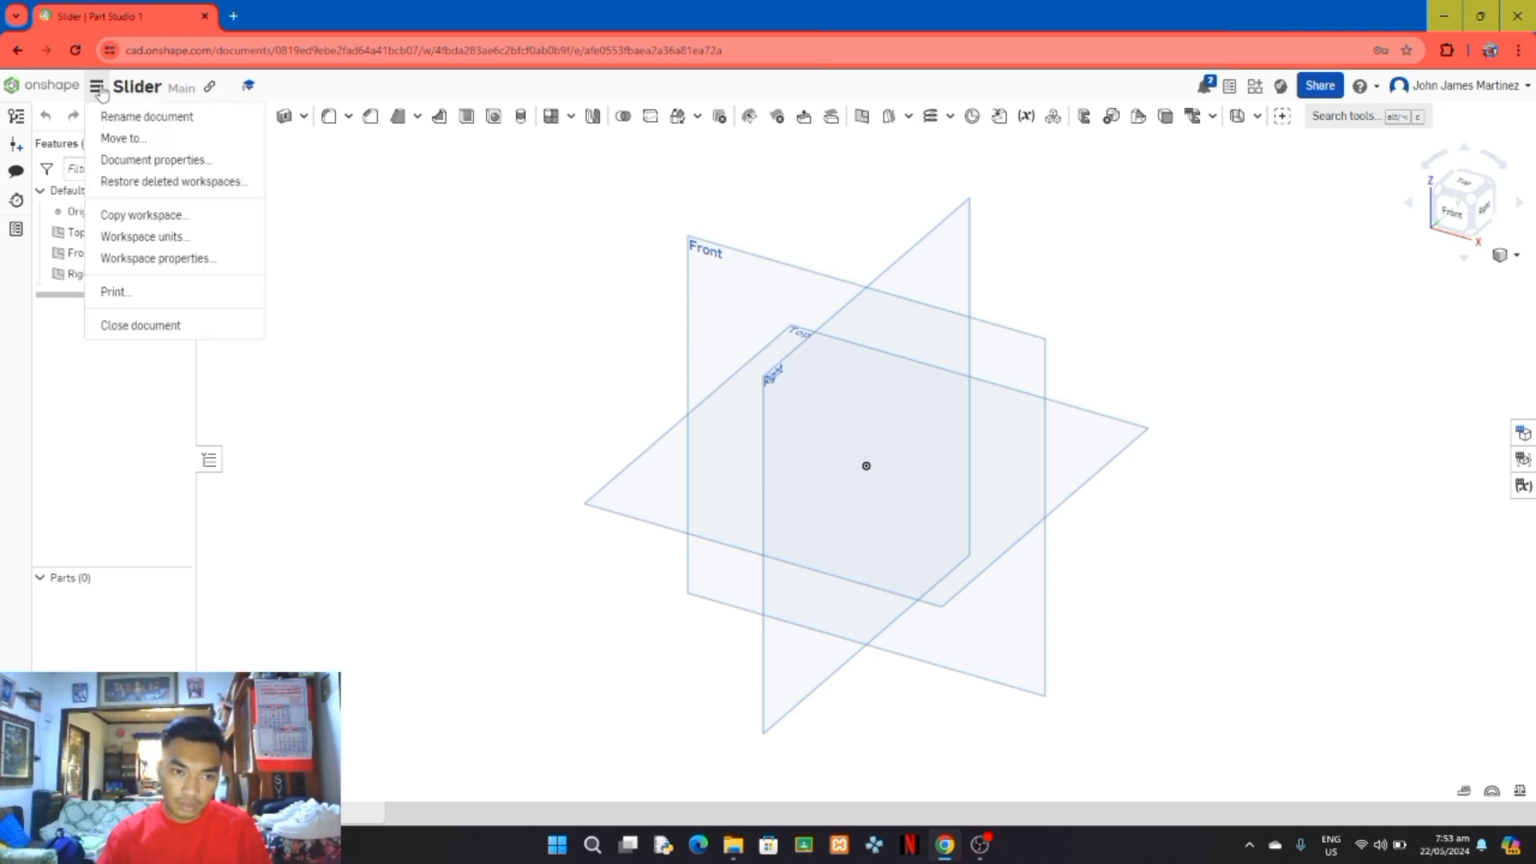
{"action": "left_click", "coordinate": [168, 238]}
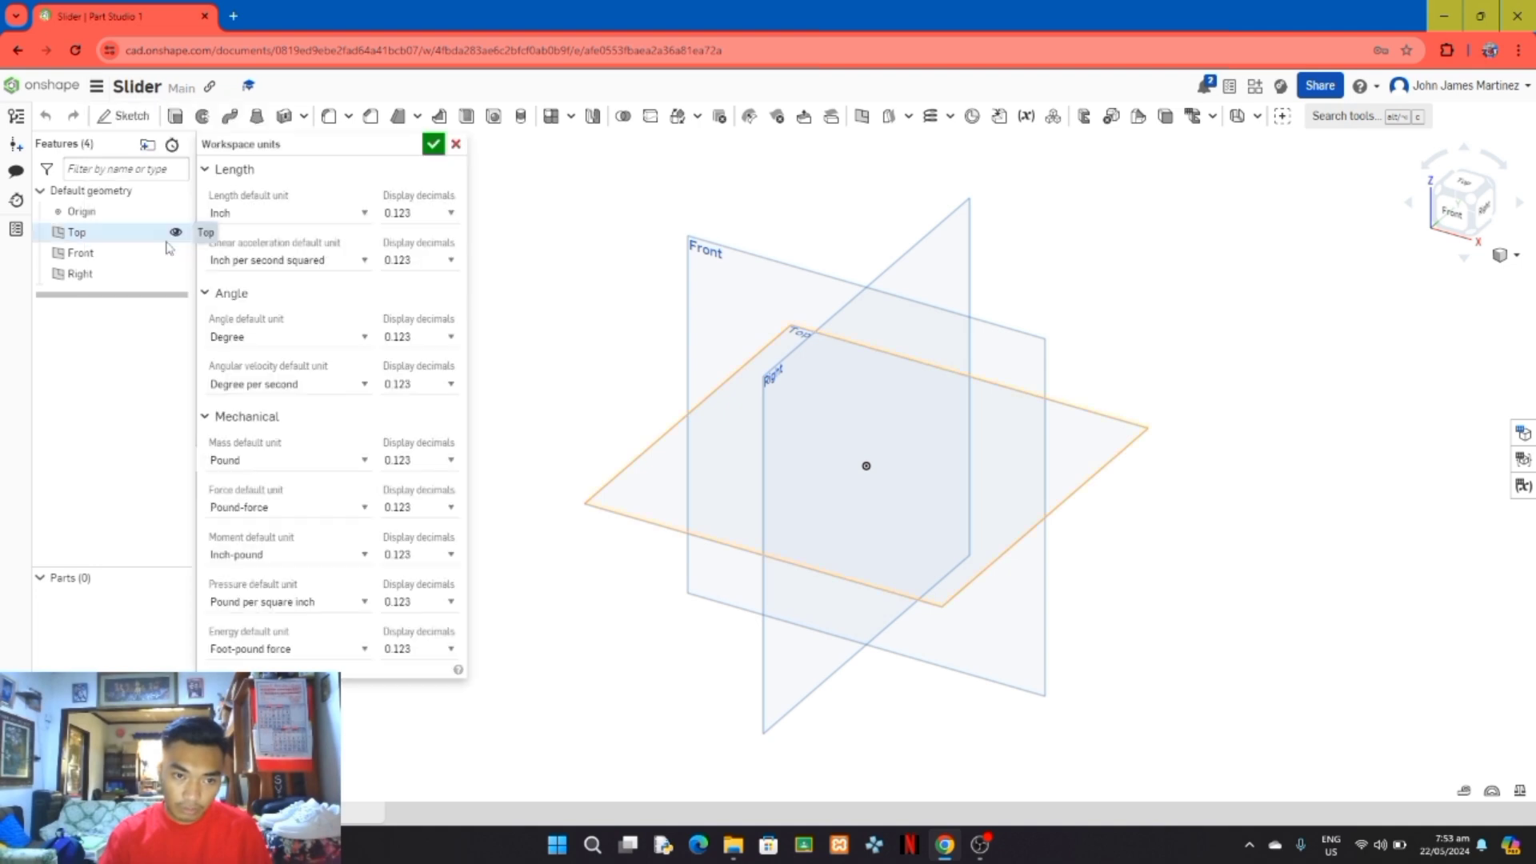
{"action": "left_click", "coordinate": [365, 222]}
{"action": "left_click", "coordinate": [296, 295]}
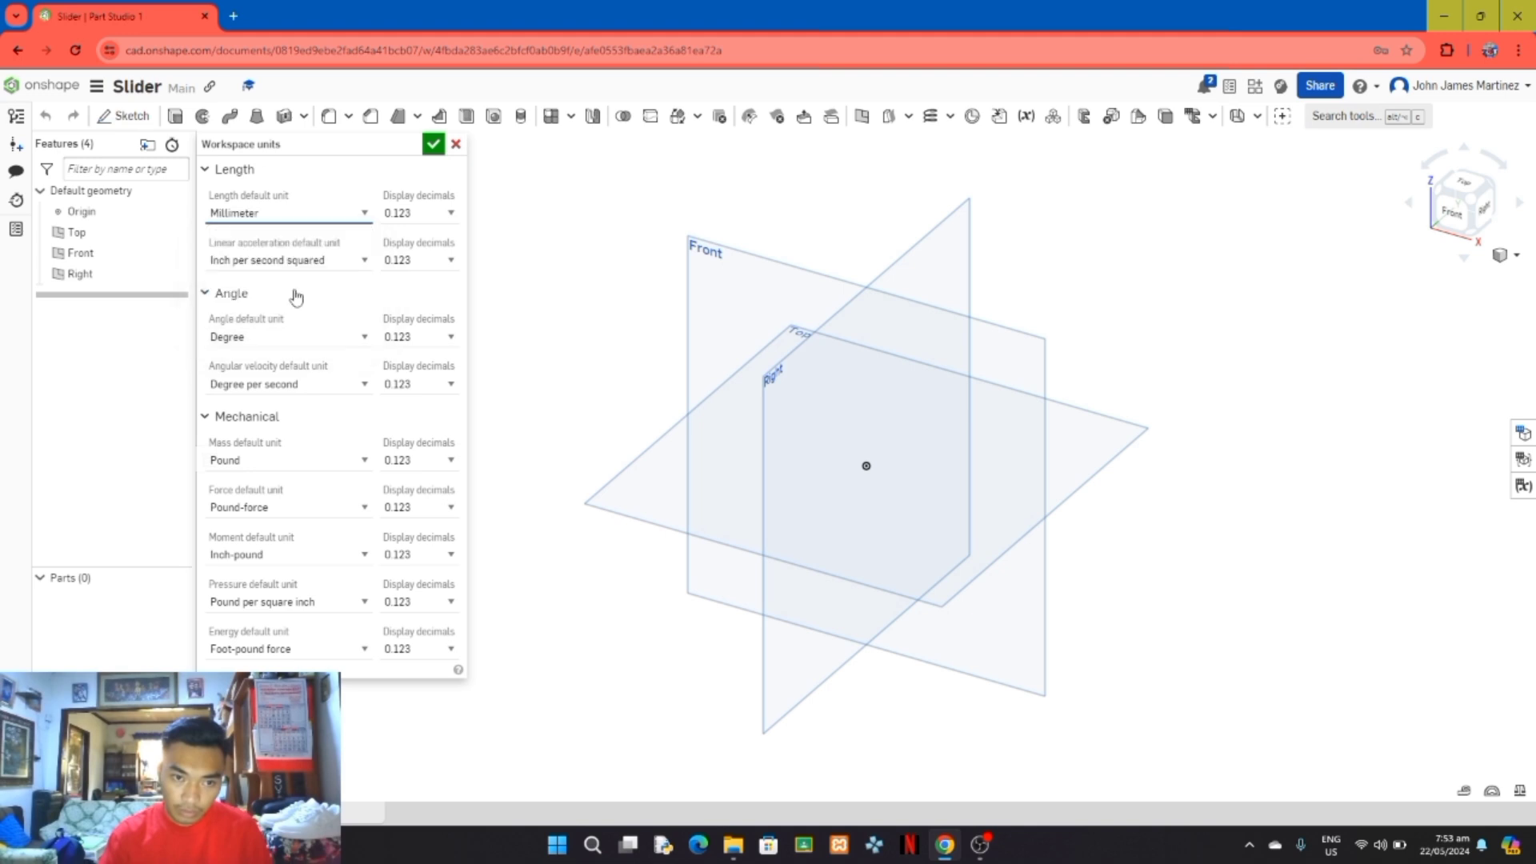
{"action": "left_click", "coordinate": [432, 145]}
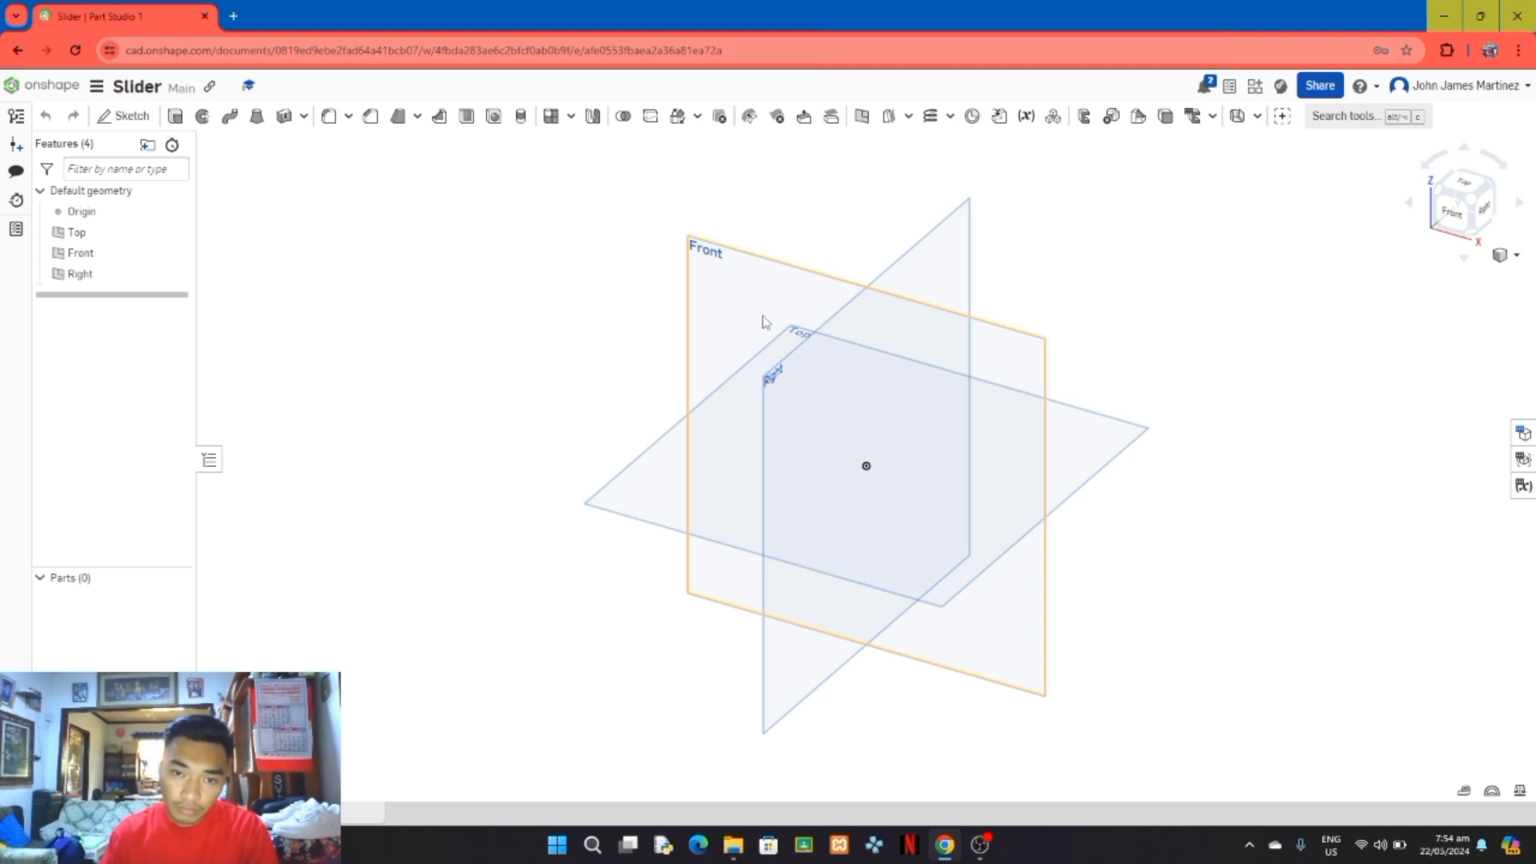
Step: Start a sketch on the Front plane and hide the Right, Front and Top default planes
{"action": "left_click", "coordinate": [720, 307]}
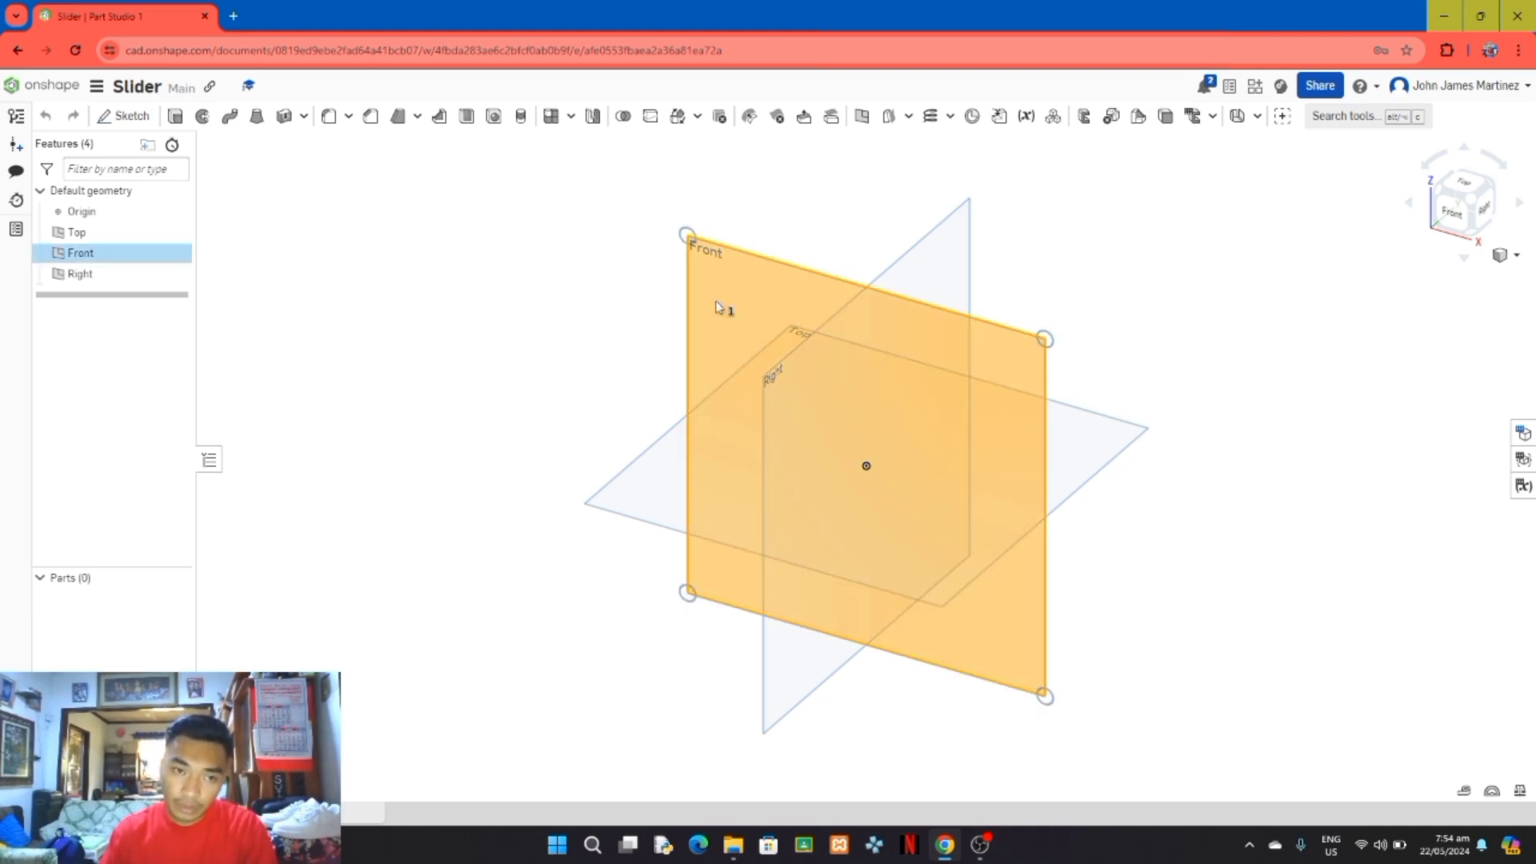
{"action": "left_click", "coordinate": [133, 128]}
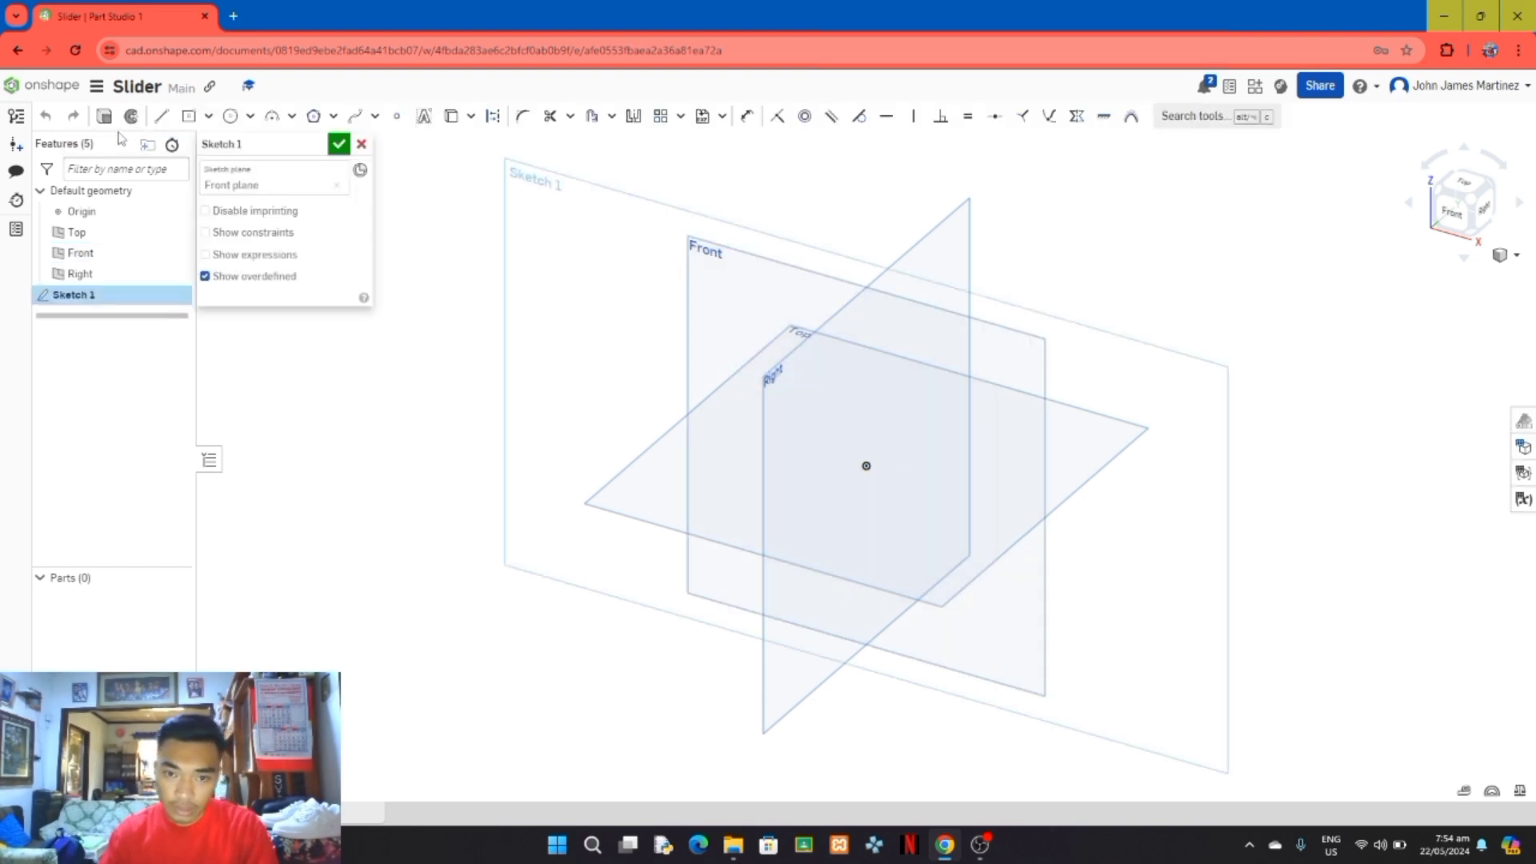
{"action": "left_click", "coordinate": [175, 274]}
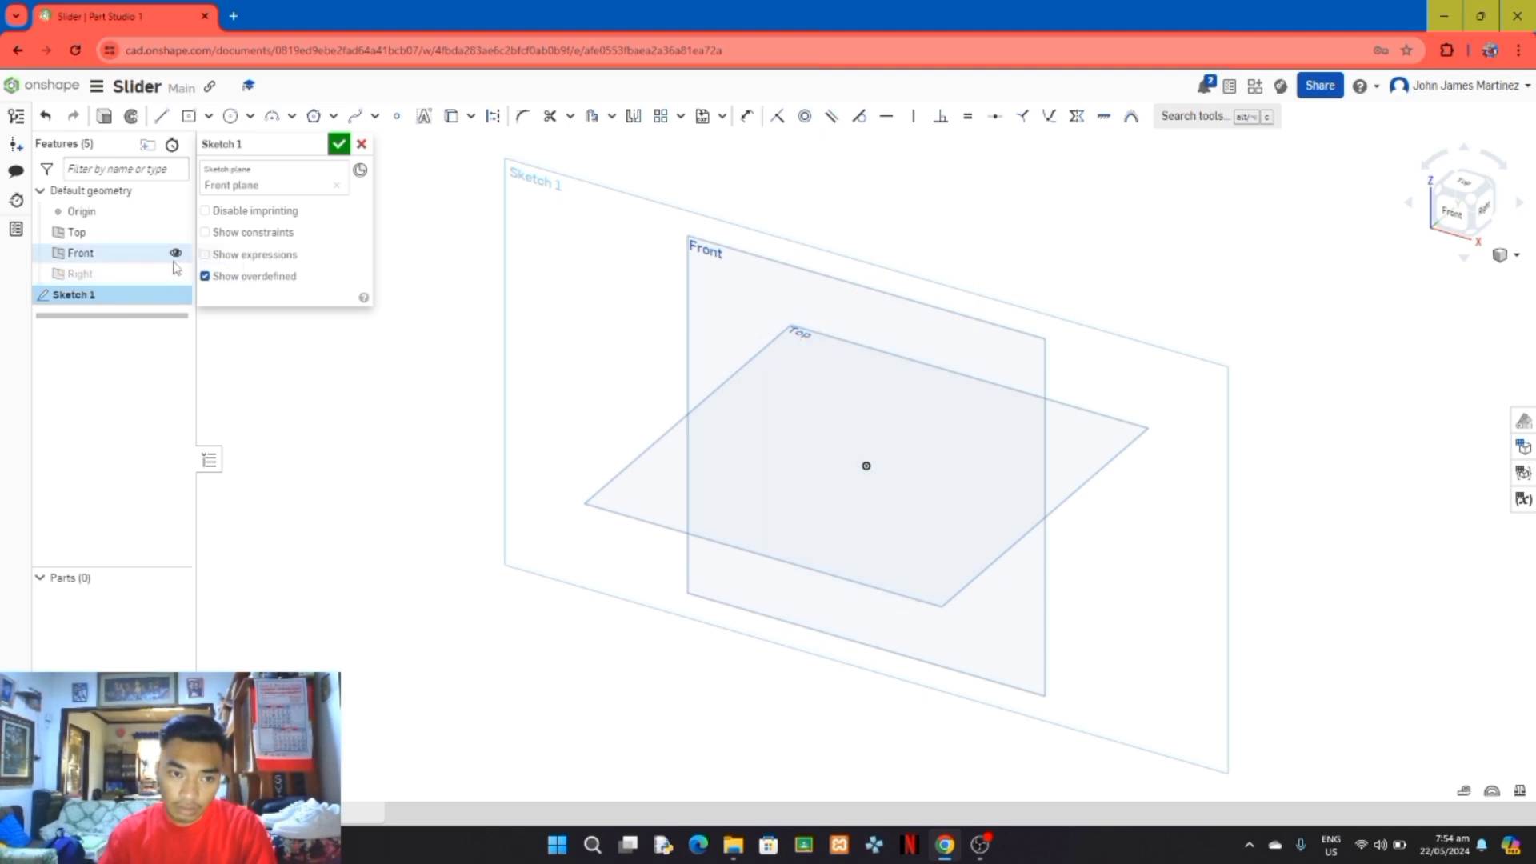
{"action": "left_click", "coordinate": [175, 253]}
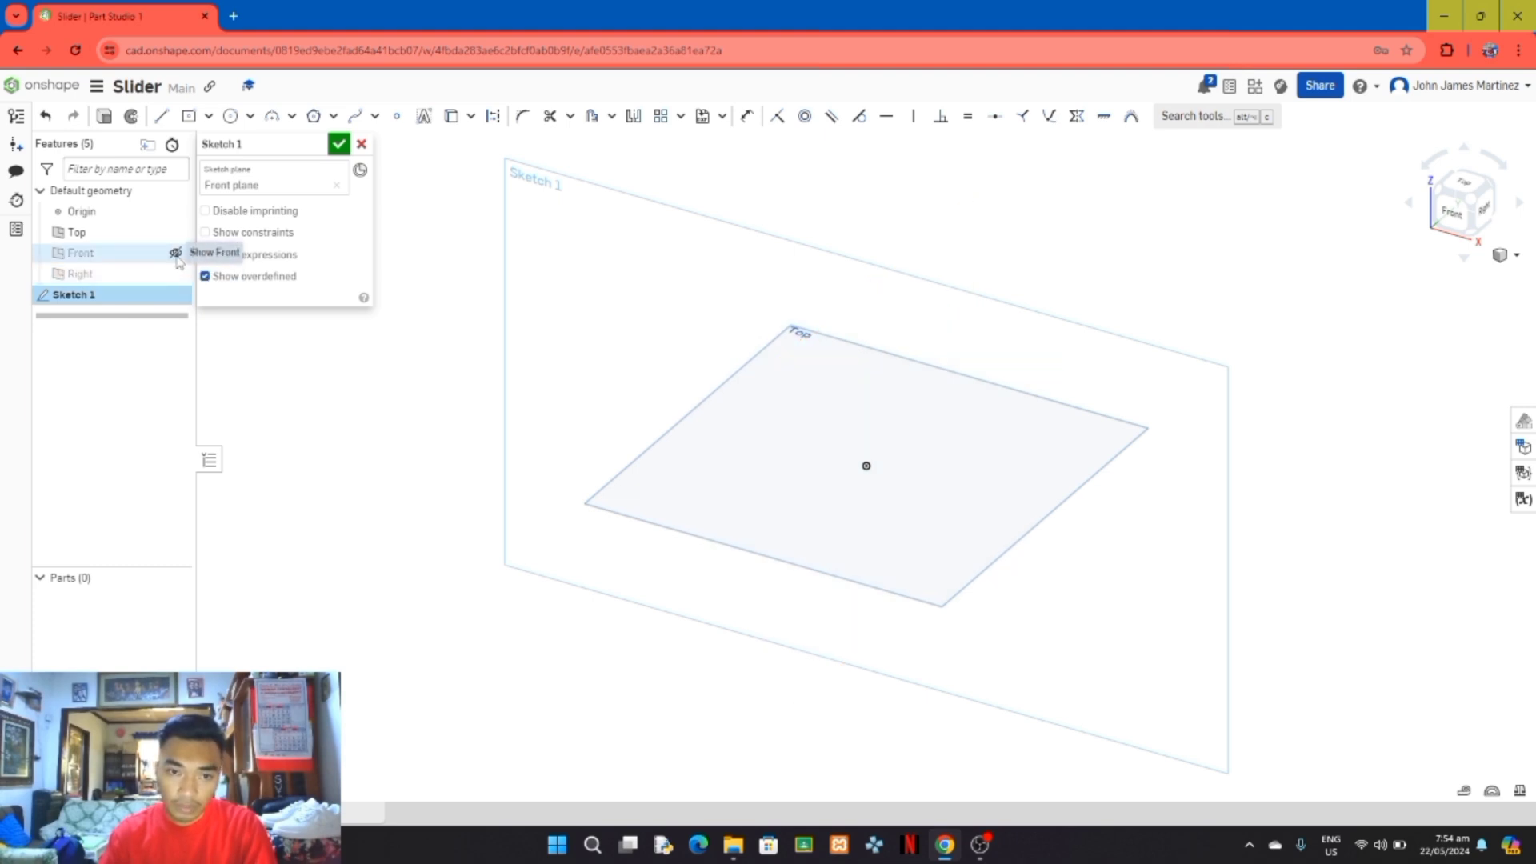
{"action": "left_click", "coordinate": [176, 233]}
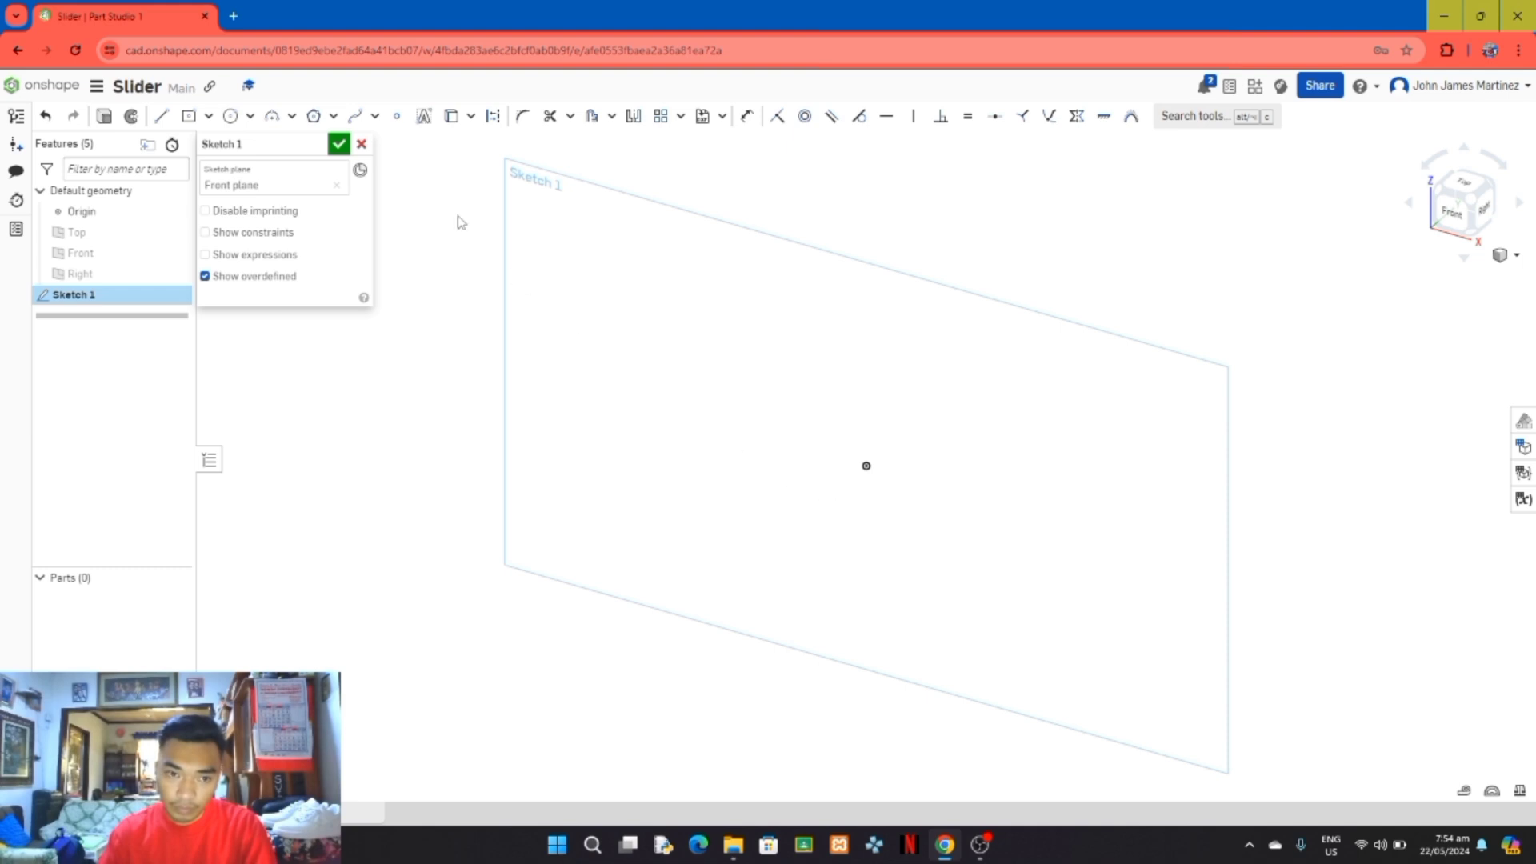
Step: Sketch a center point rectangle from the origin, about 38 mm wide and 85 mm high
{"action": "left_click", "coordinate": [1440, 217]}
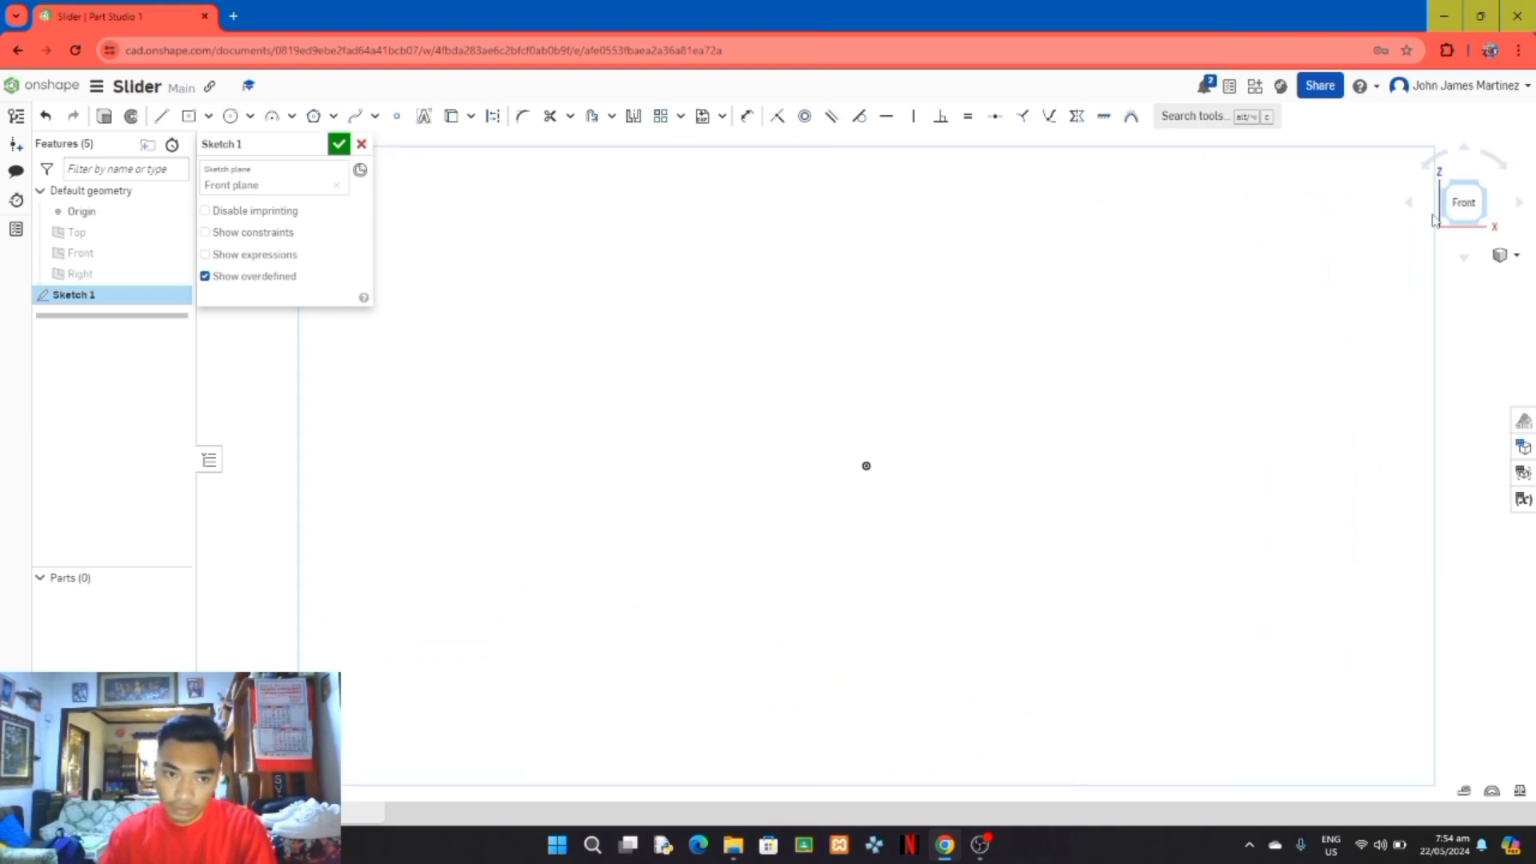
{"action": "scroll", "coordinate": [991, 350], "scroll_direction": "down", "scroll_amount": 2}
{"action": "scroll", "coordinate": [990, 350], "scroll_direction": "up", "scroll_amount": 1}
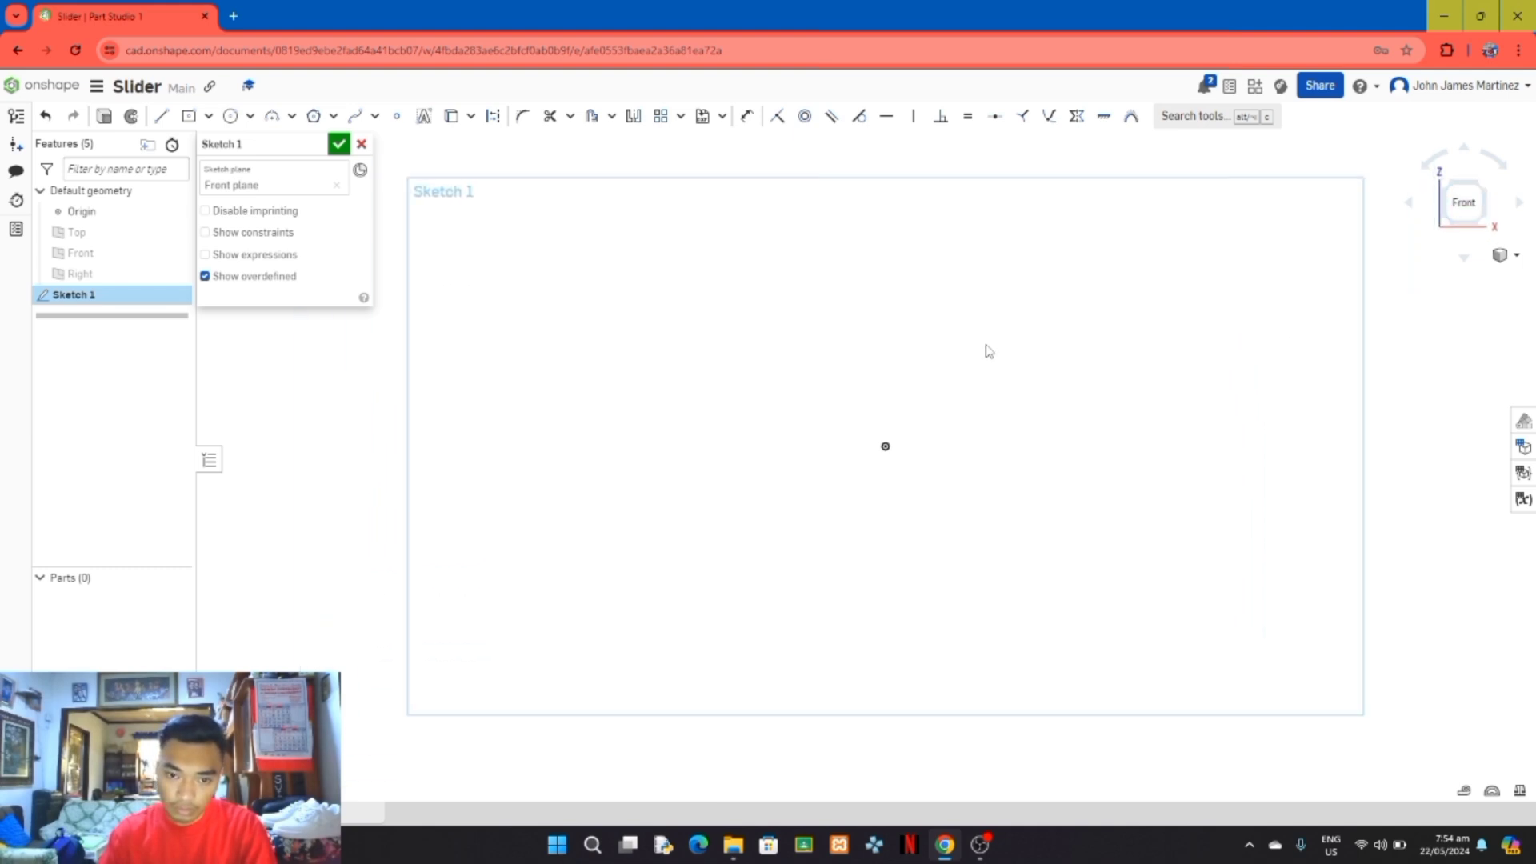
{"action": "left_click", "coordinate": [208, 116]}
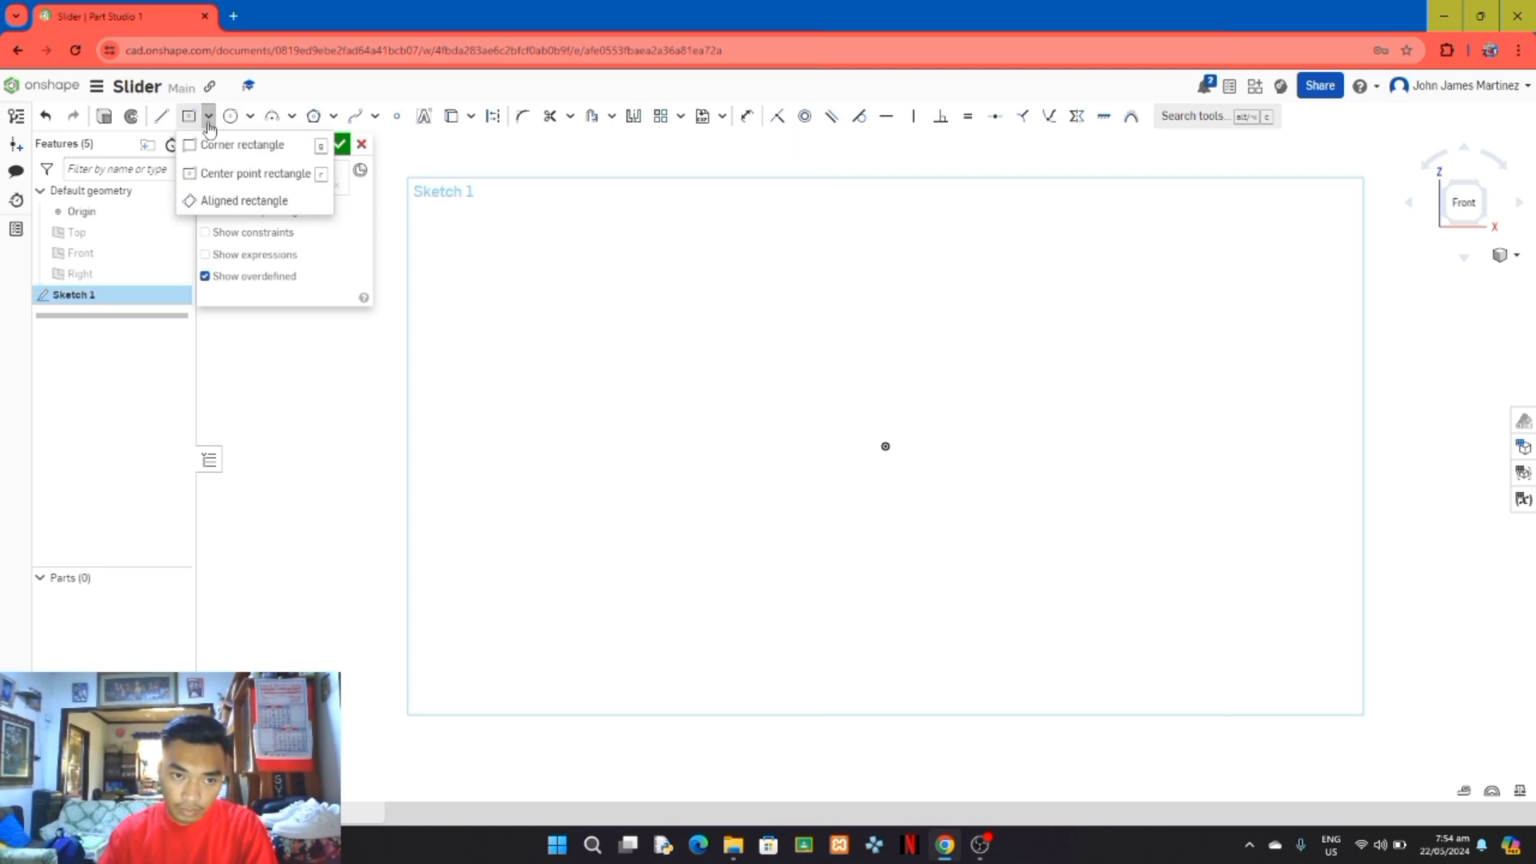
{"action": "left_click", "coordinate": [252, 174]}
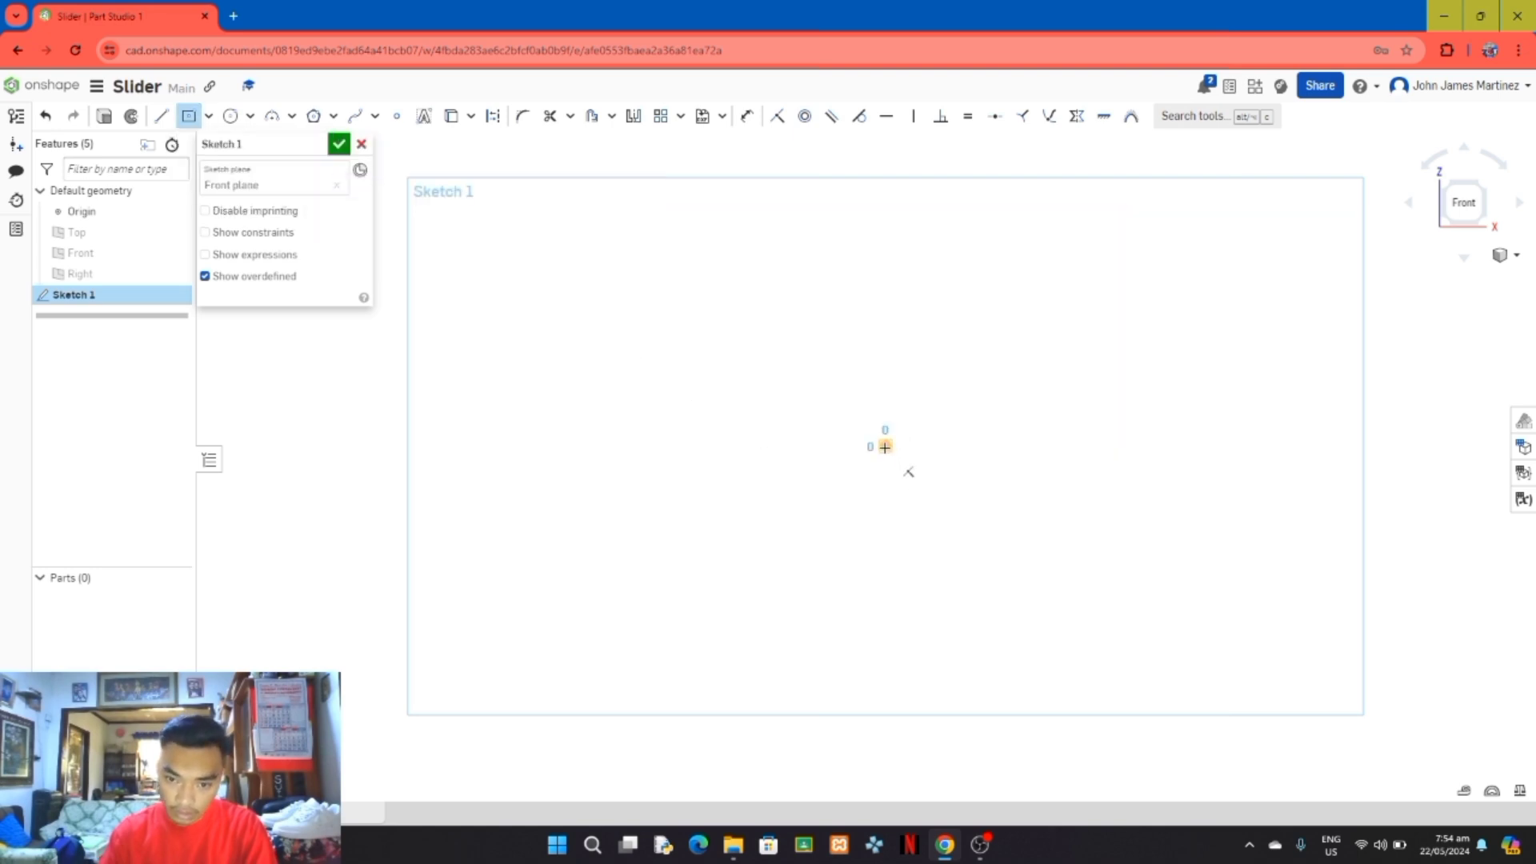
{"action": "left_click", "coordinate": [885, 448]}
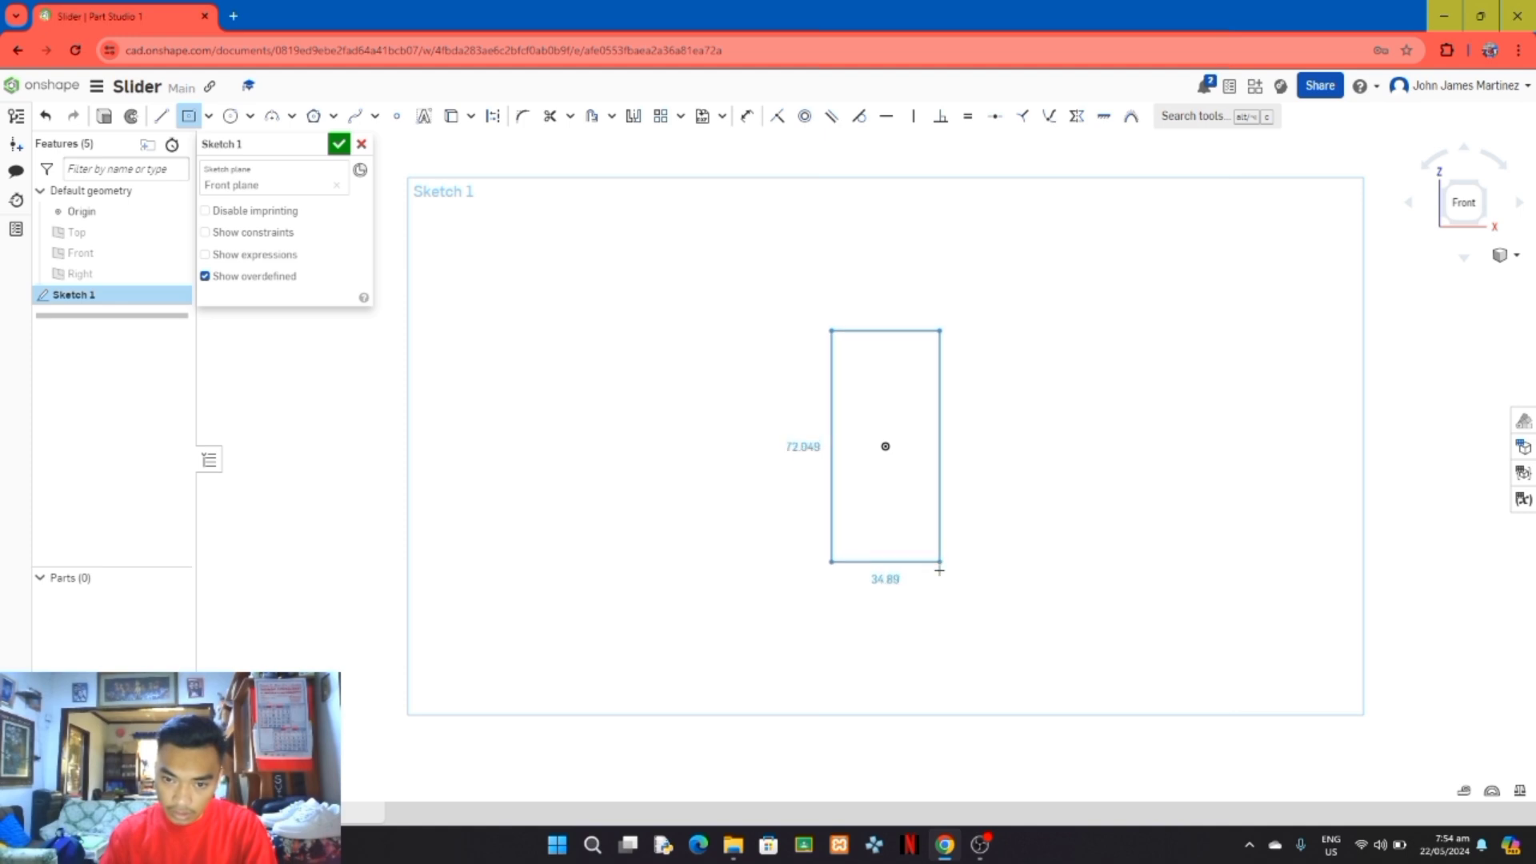
{"action": "left_click", "coordinate": [945, 578]}
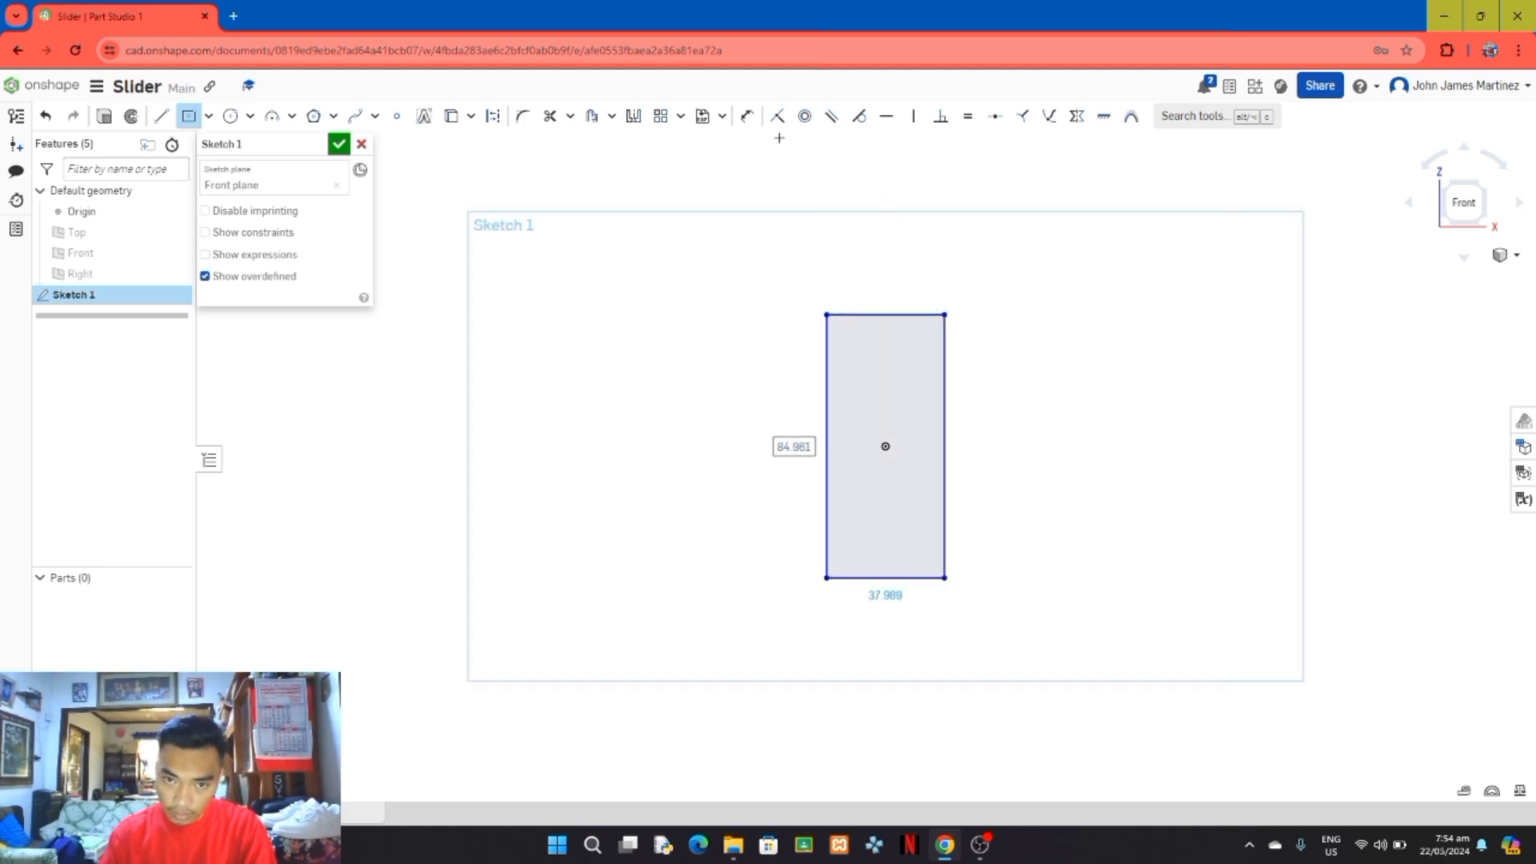
Step: Dimension the rectangle to 88 mm high and 44 mm wide
{"action": "left_click", "coordinate": [746, 118]}
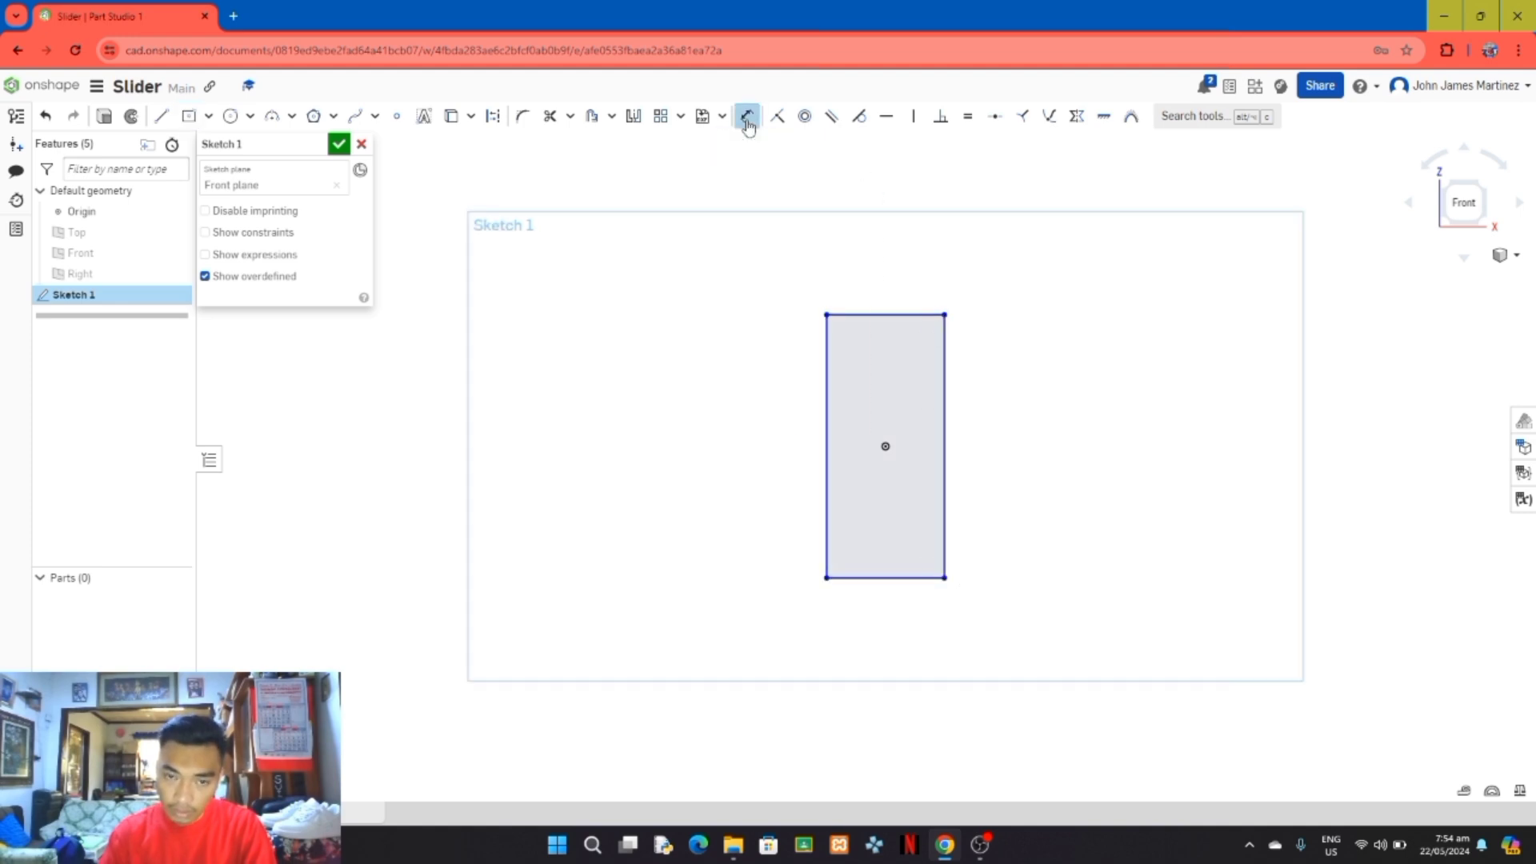
{"action": "left_click", "coordinate": [946, 432]}
{"action": "left_click", "coordinate": [1000, 444]}
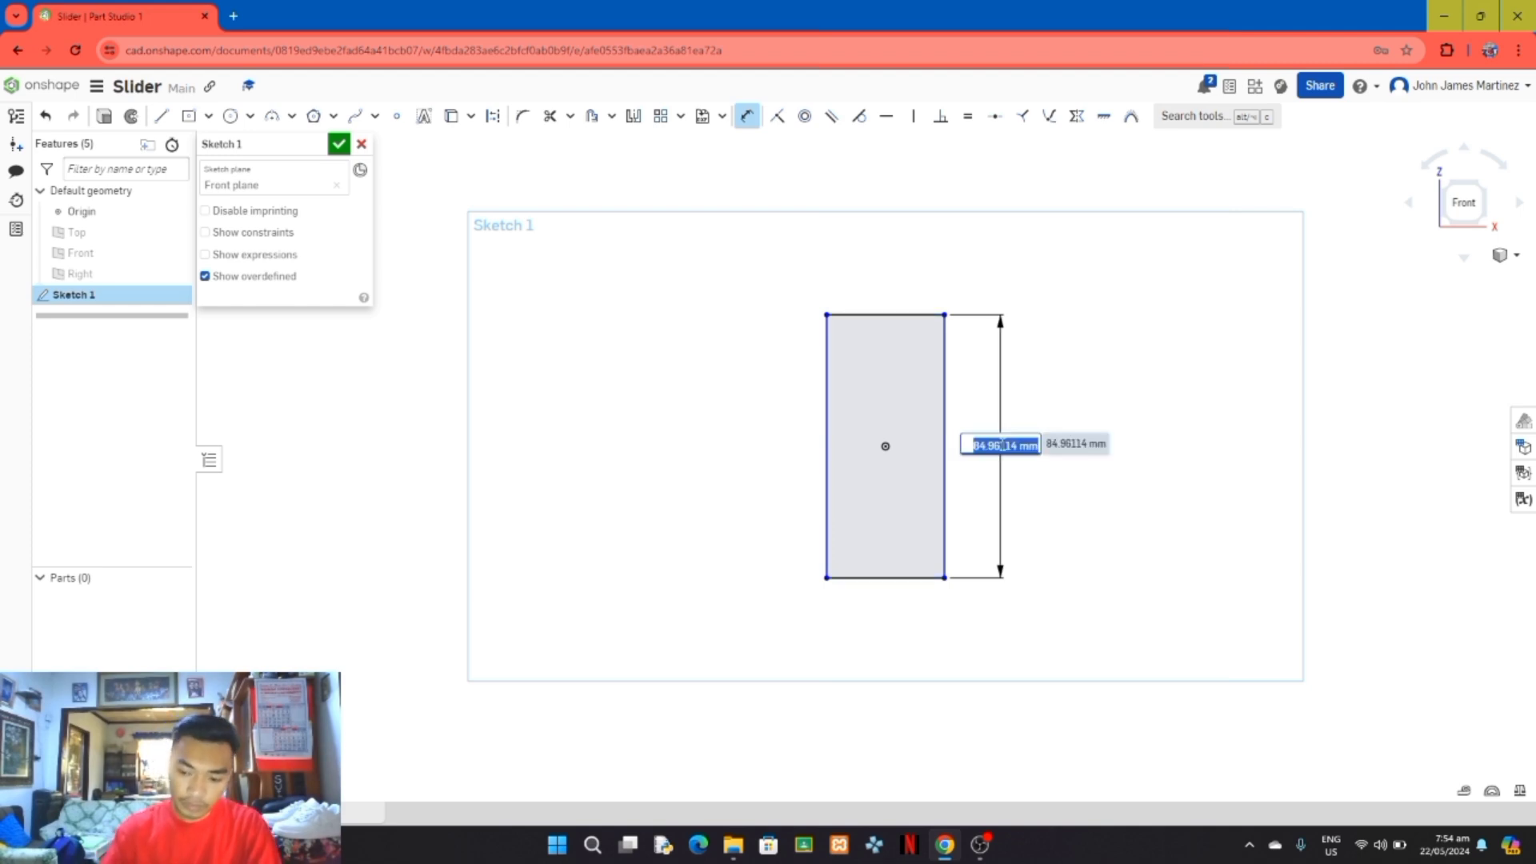
{"action": "type", "text": "88"}
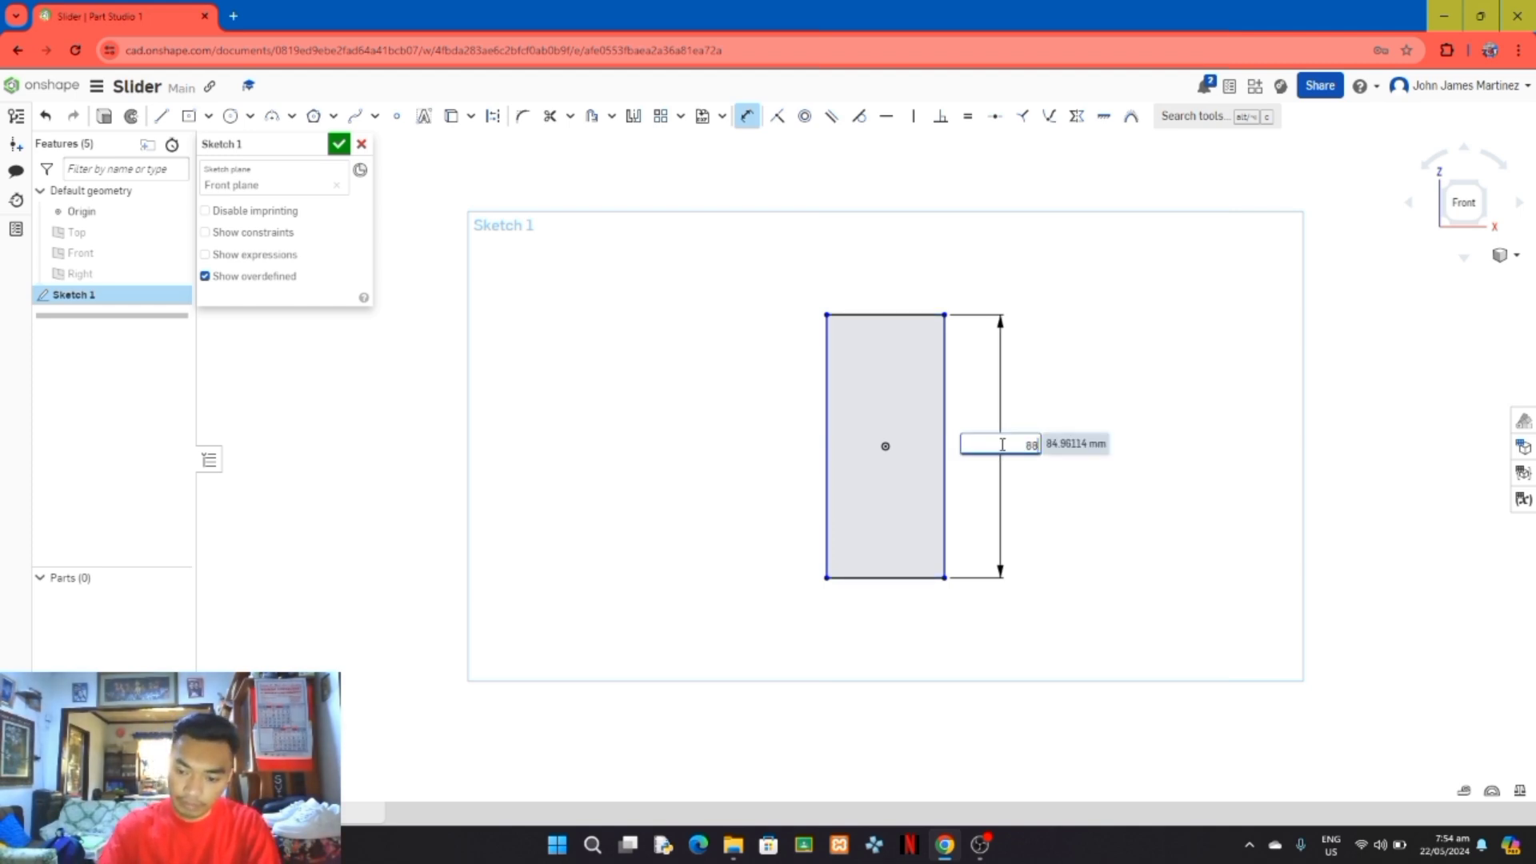
{"action": "key", "text": "Return"}
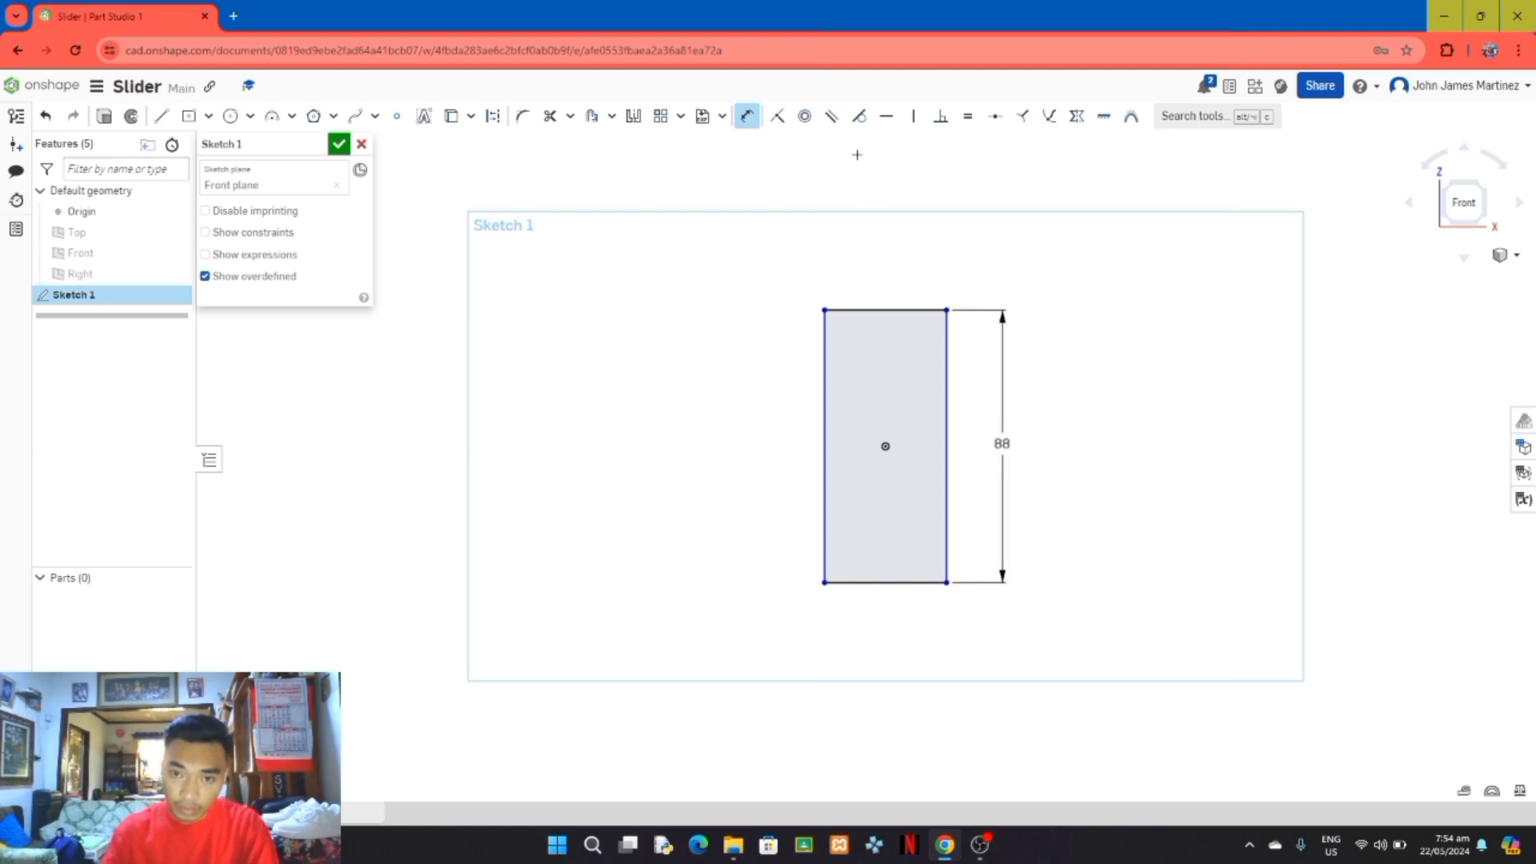
{"action": "left_click", "coordinate": [922, 583]}
{"action": "left_click", "coordinate": [886, 623]}
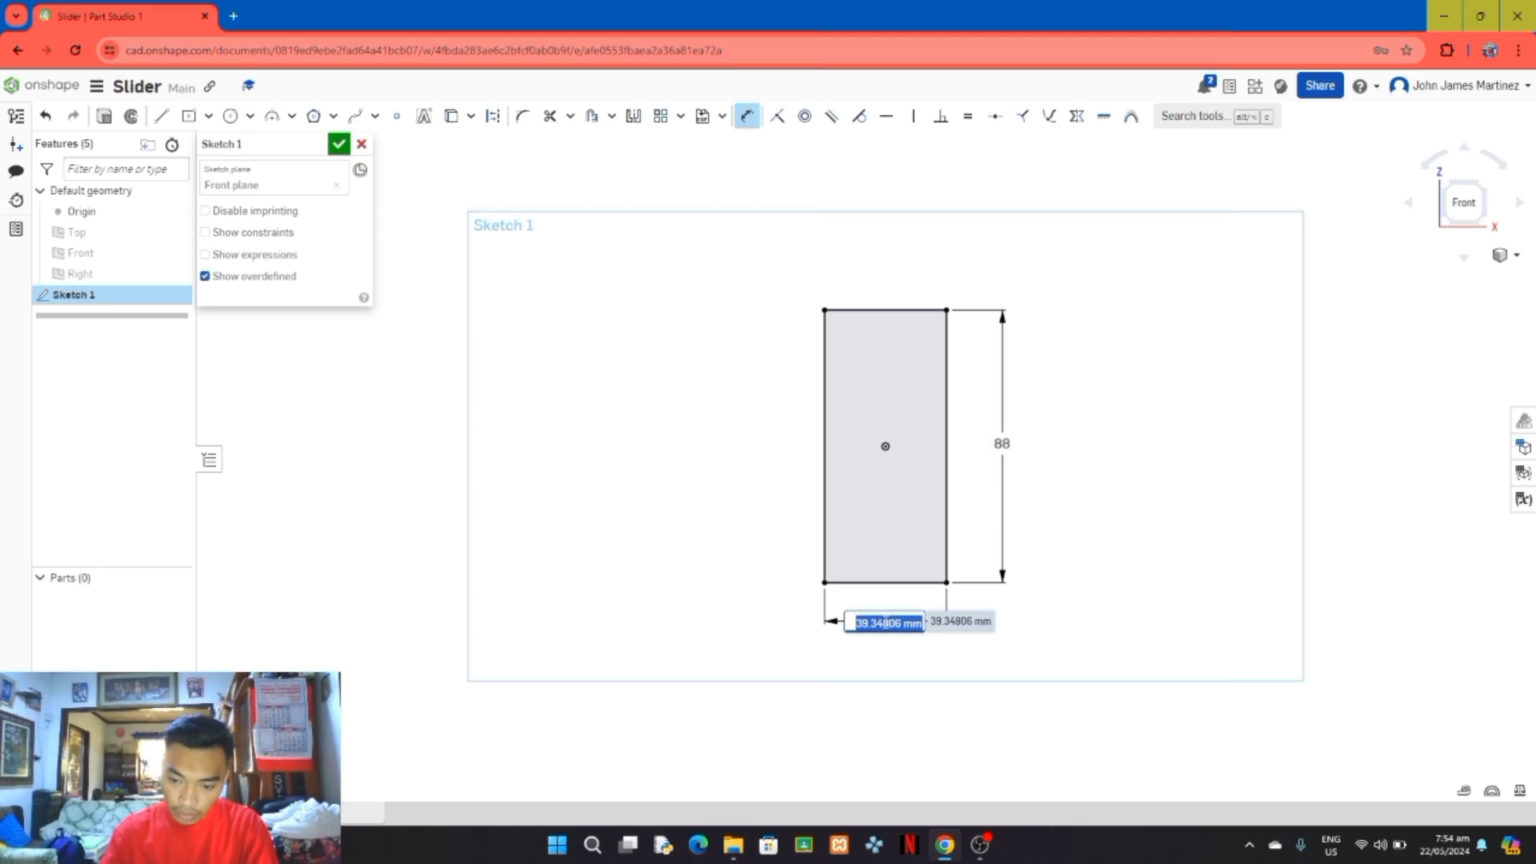
{"action": "type", "text": "44"}
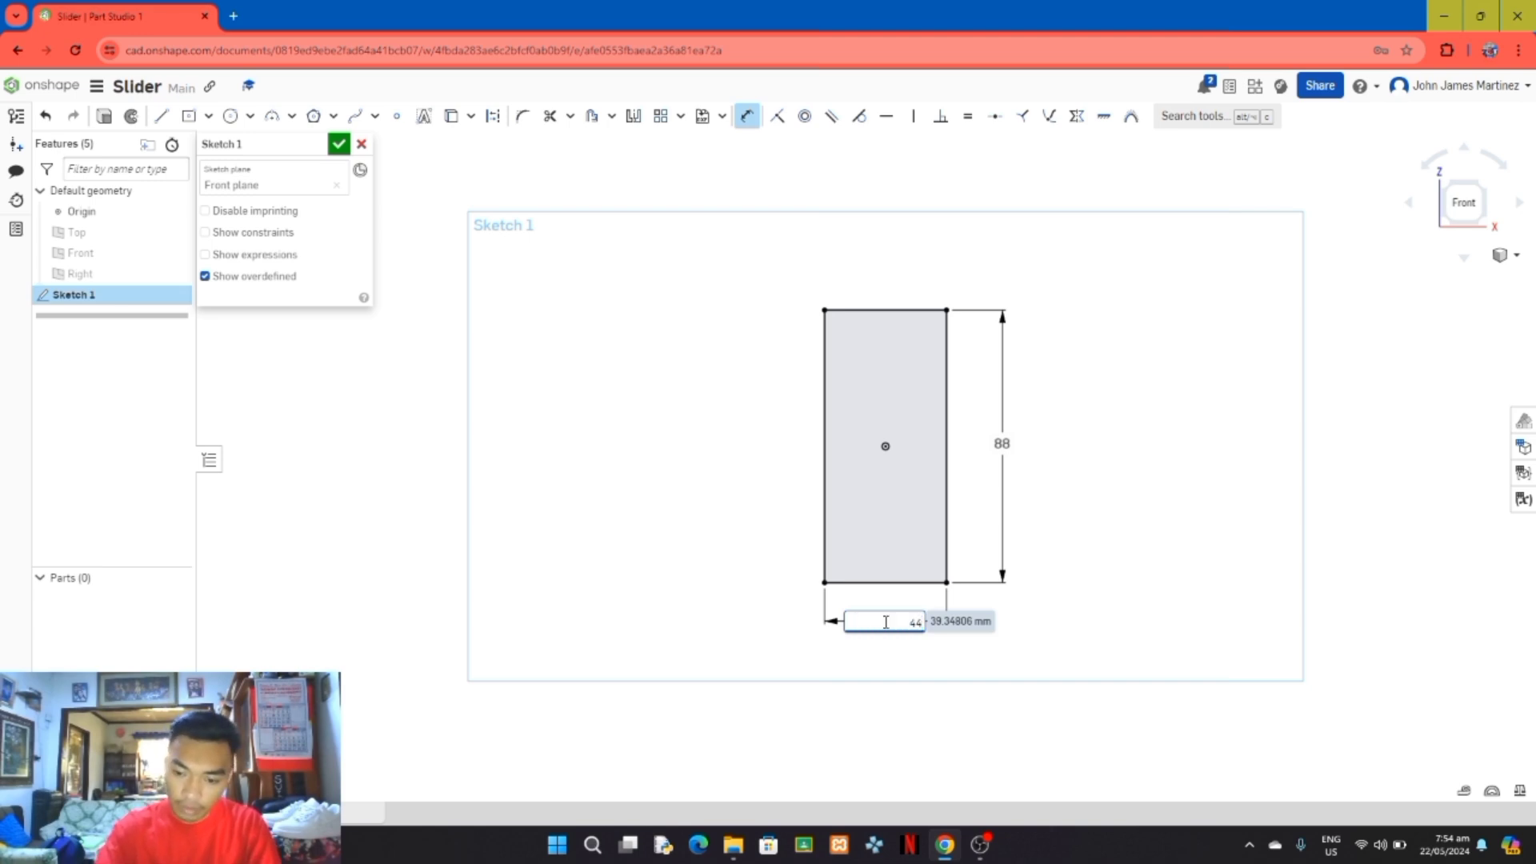
{"action": "key", "text": "Return"}
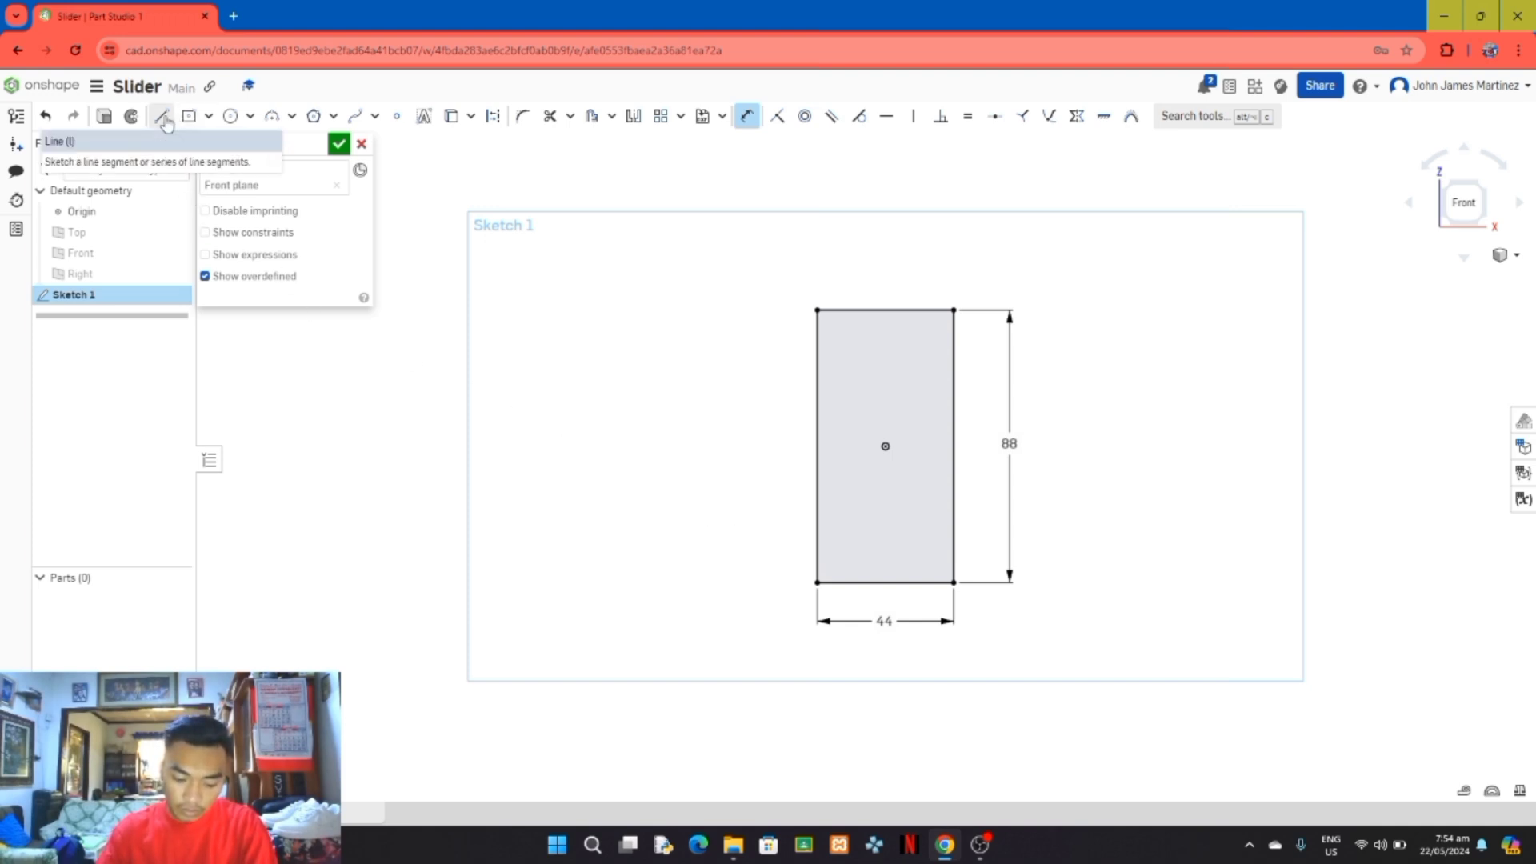
Step: Draw connected lines from the rectangle's left edge: about 12 mm right, 20 mm up, 10 mm right to the origin, and down to the bottom edge's midpoint
{"action": "left_click", "coordinate": [163, 118]}
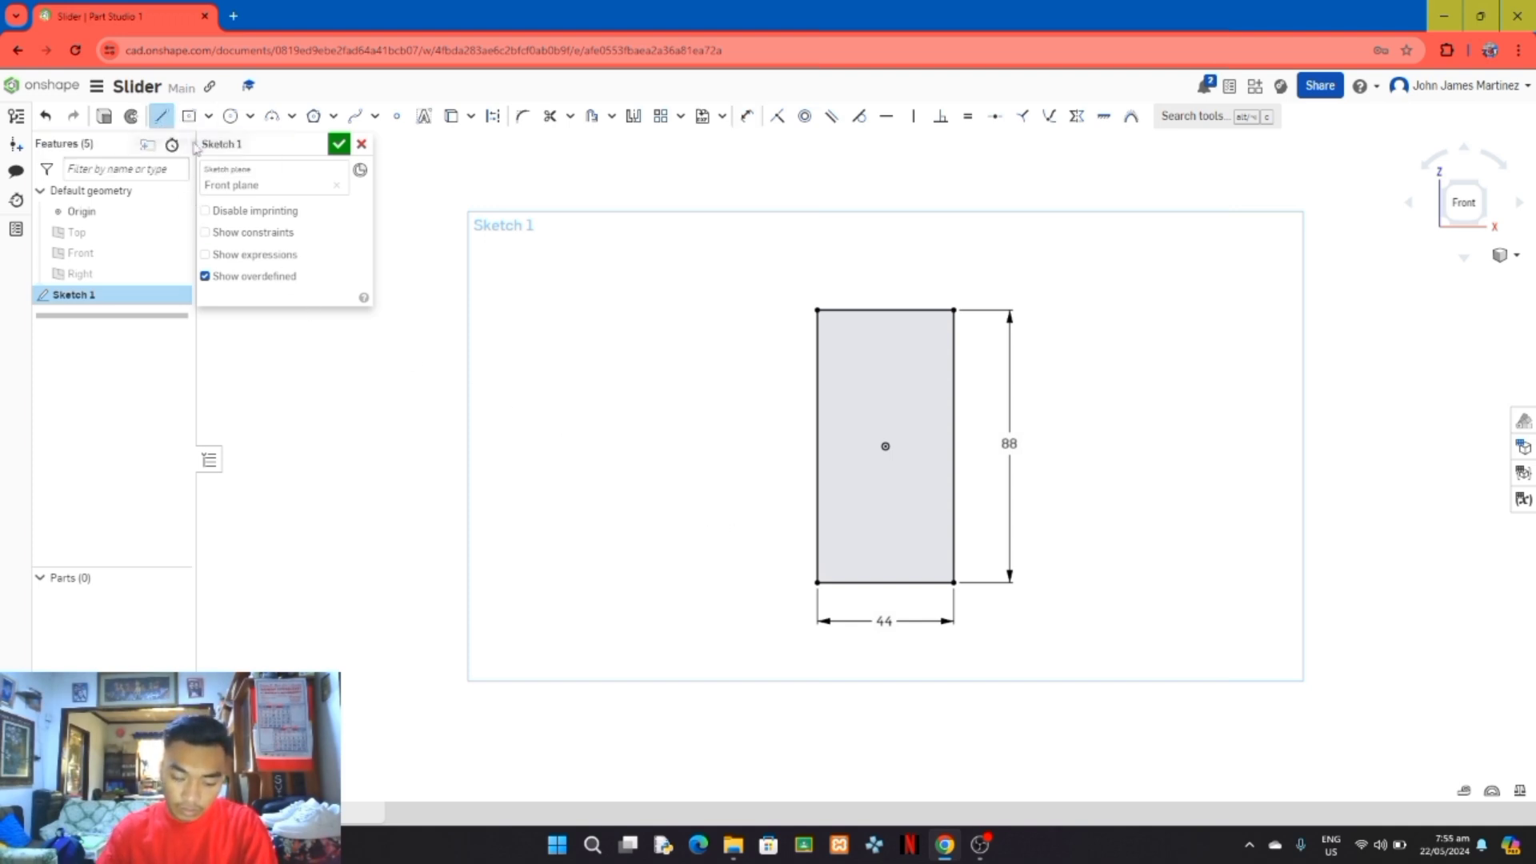
{"action": "left_click", "coordinate": [816, 508]}
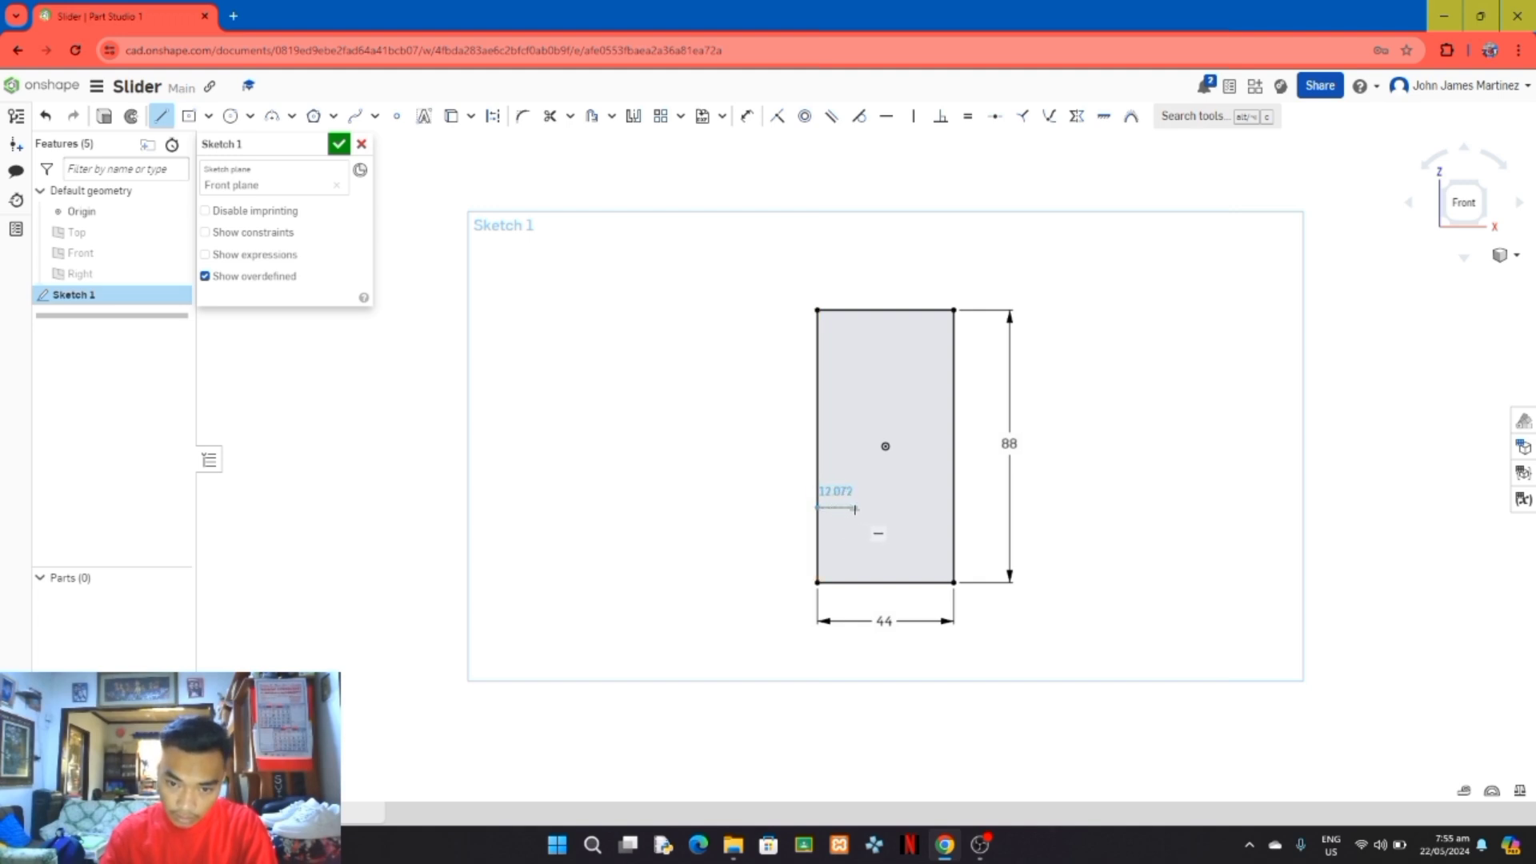
{"action": "left_click", "coordinate": [855, 508]}
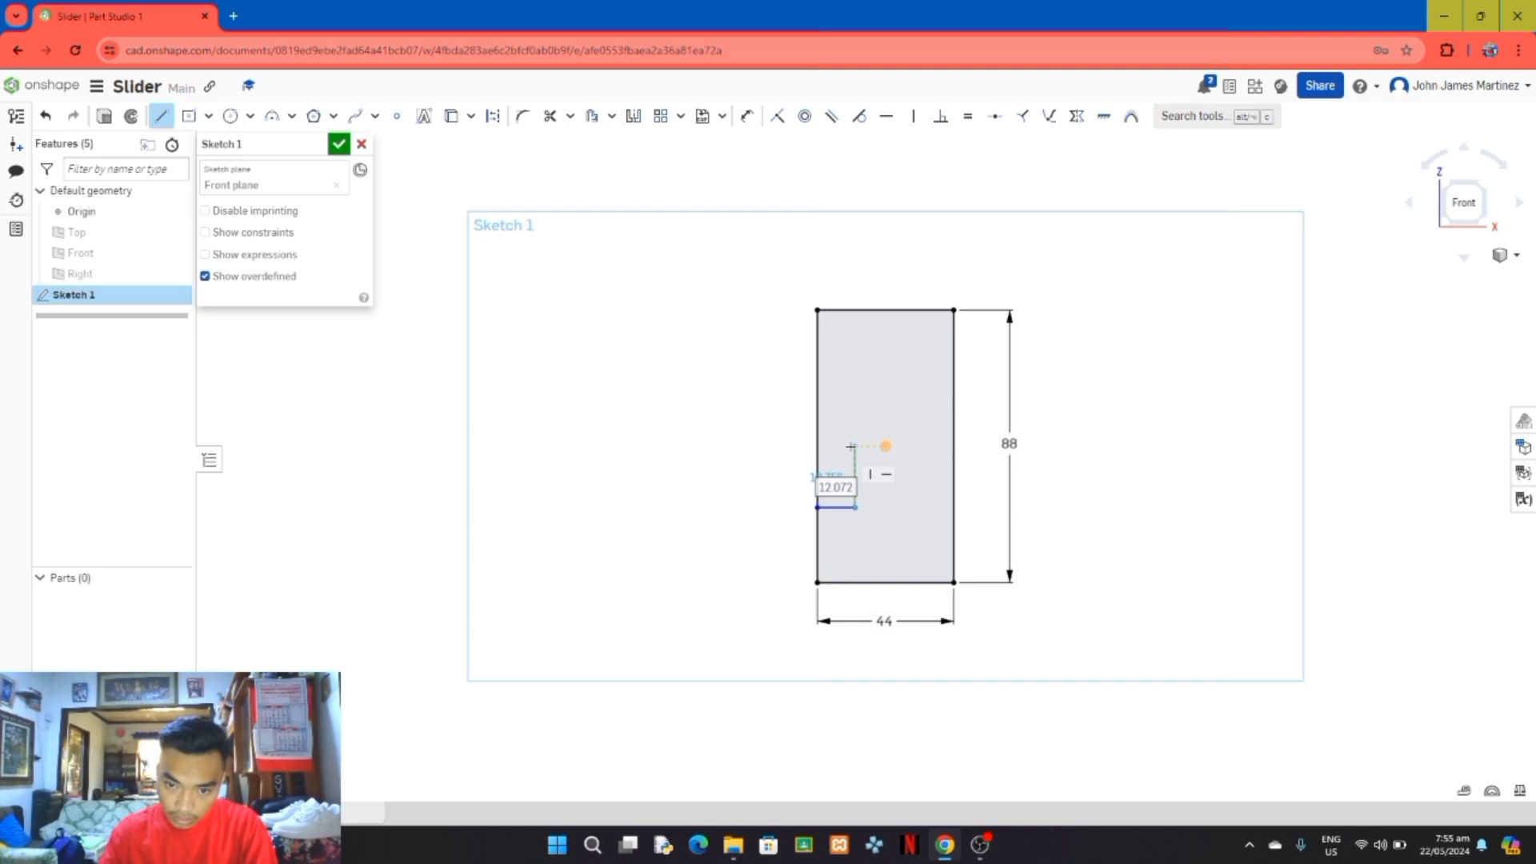
{"action": "left_click", "coordinate": [855, 445]}
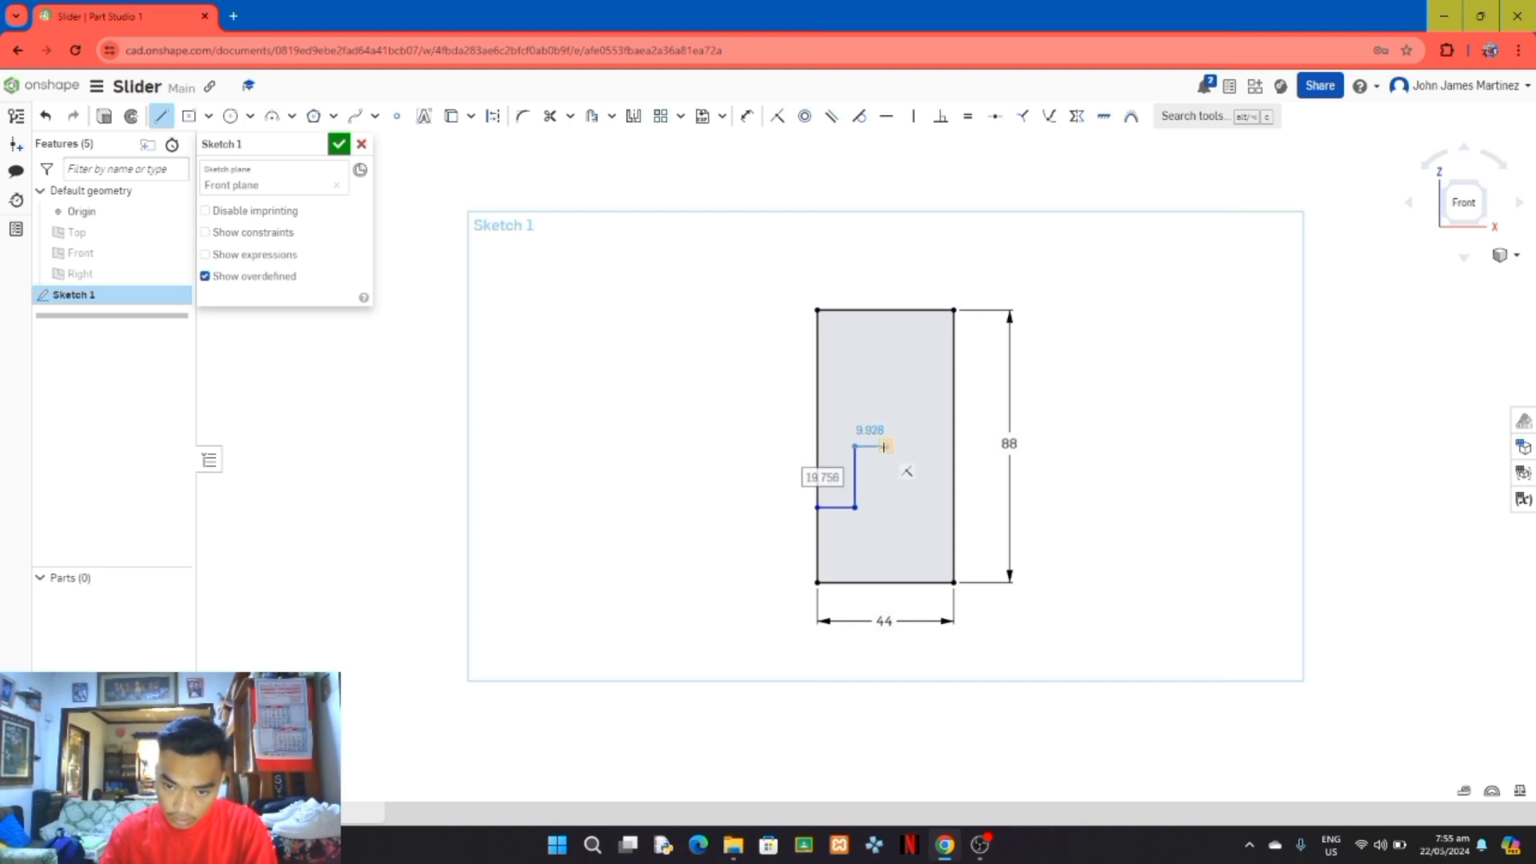
{"action": "left_click", "coordinate": [884, 447]}
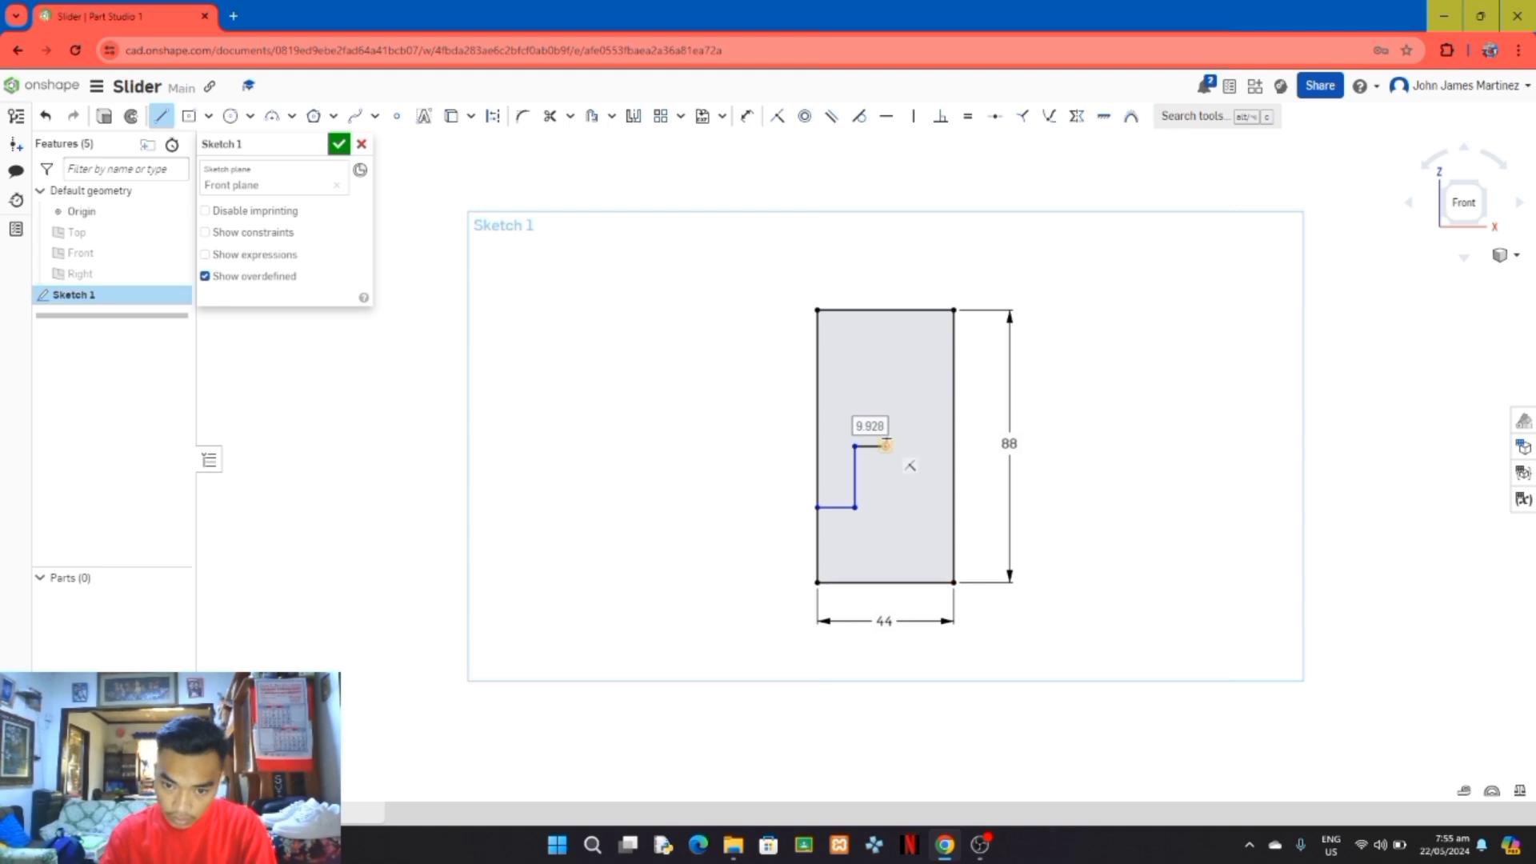
{"action": "left_click", "coordinate": [886, 582]}
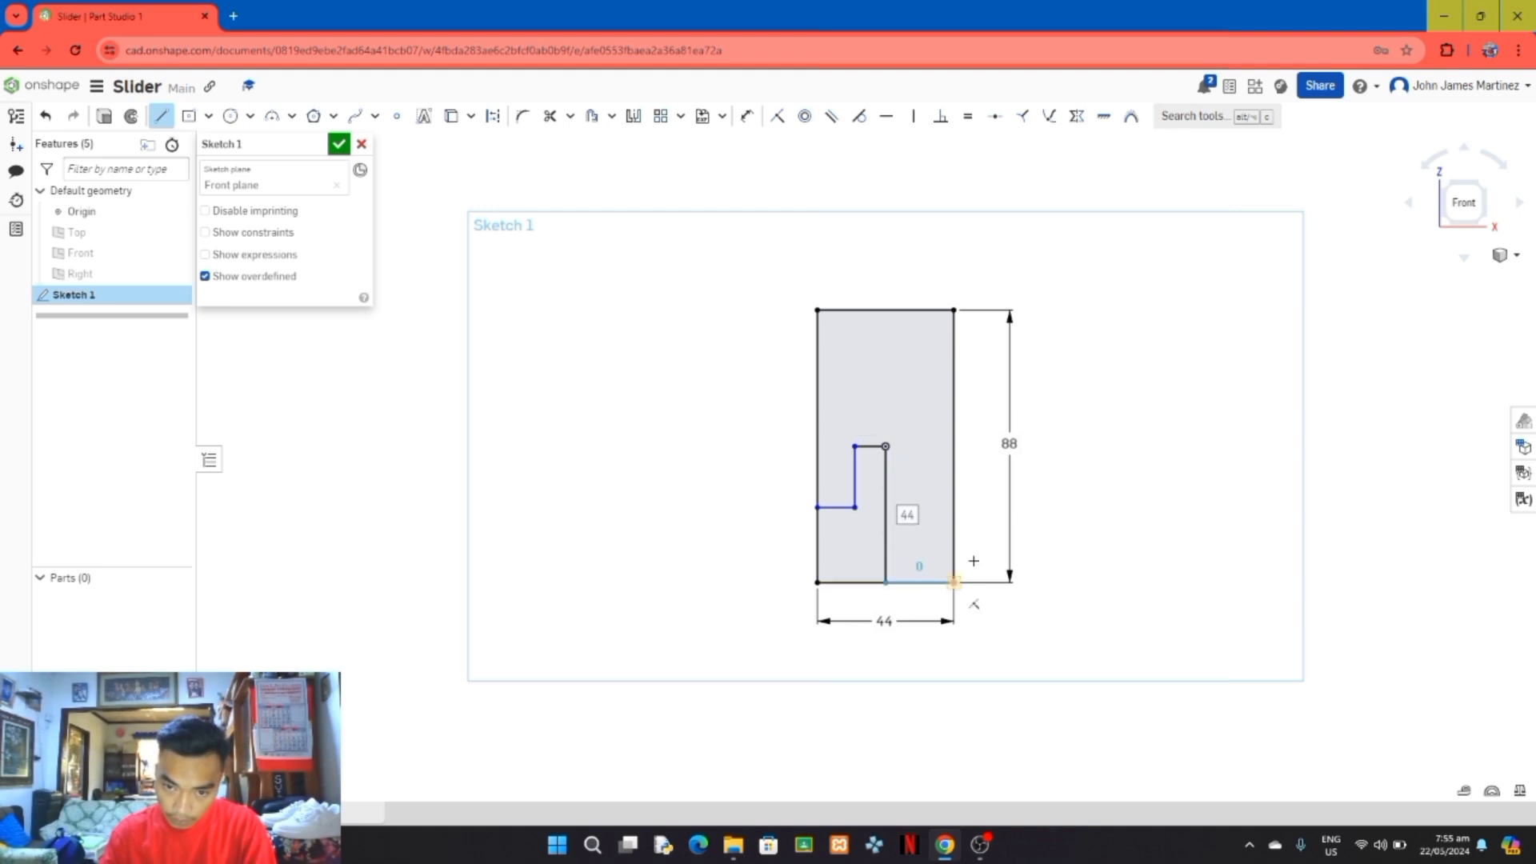
{"action": "left_click", "coordinate": [161, 116]}
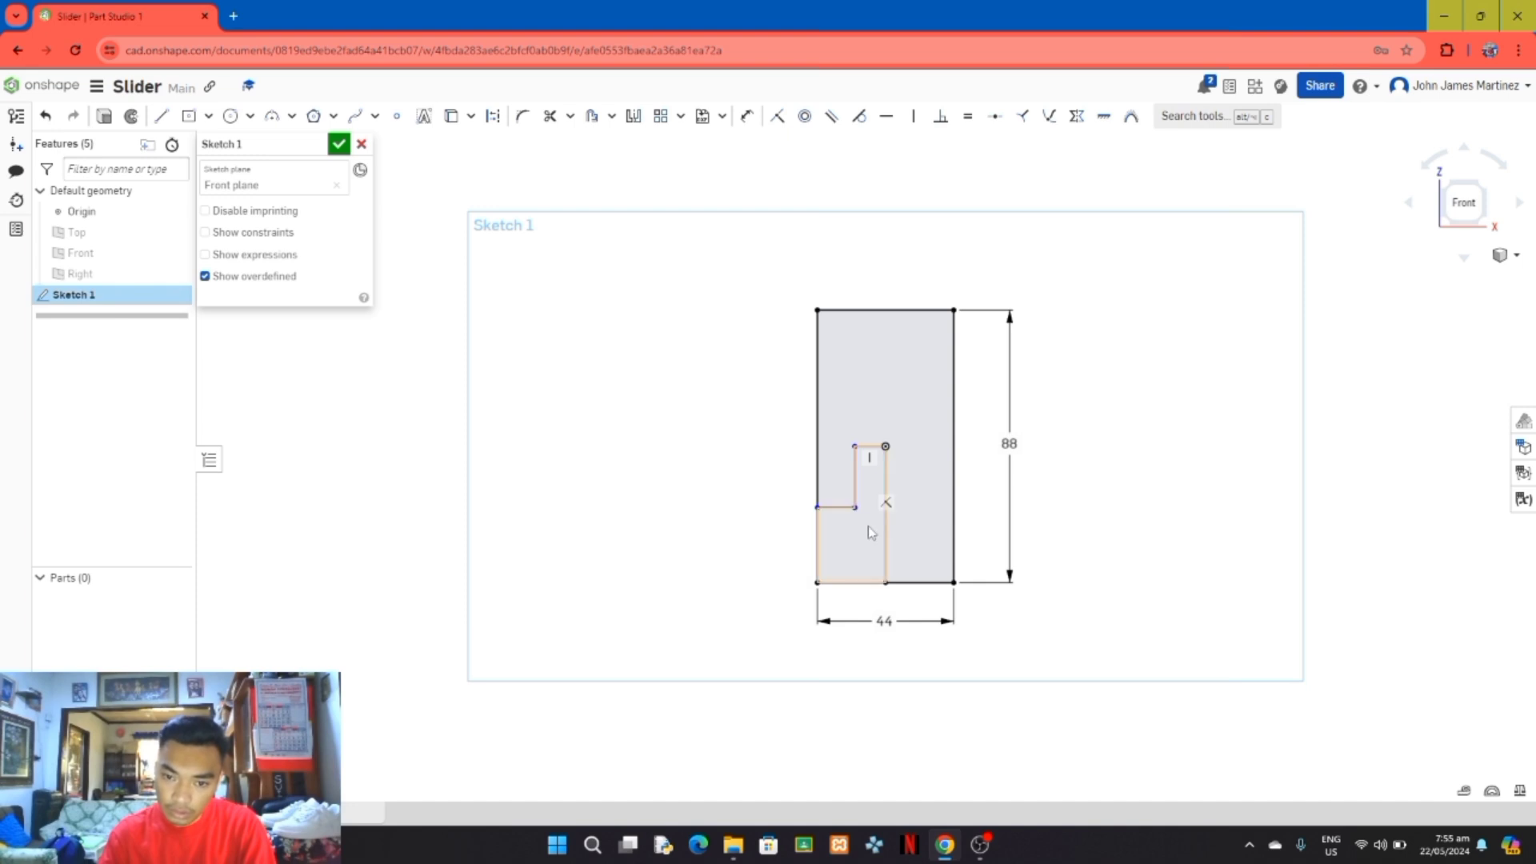
Step: Mirror the left step's lower horizontal line and vertical line about the vertical centre line
{"action": "right_click_drag", "start_coordinate": [868, 526], "coordinate": [840, 494]}
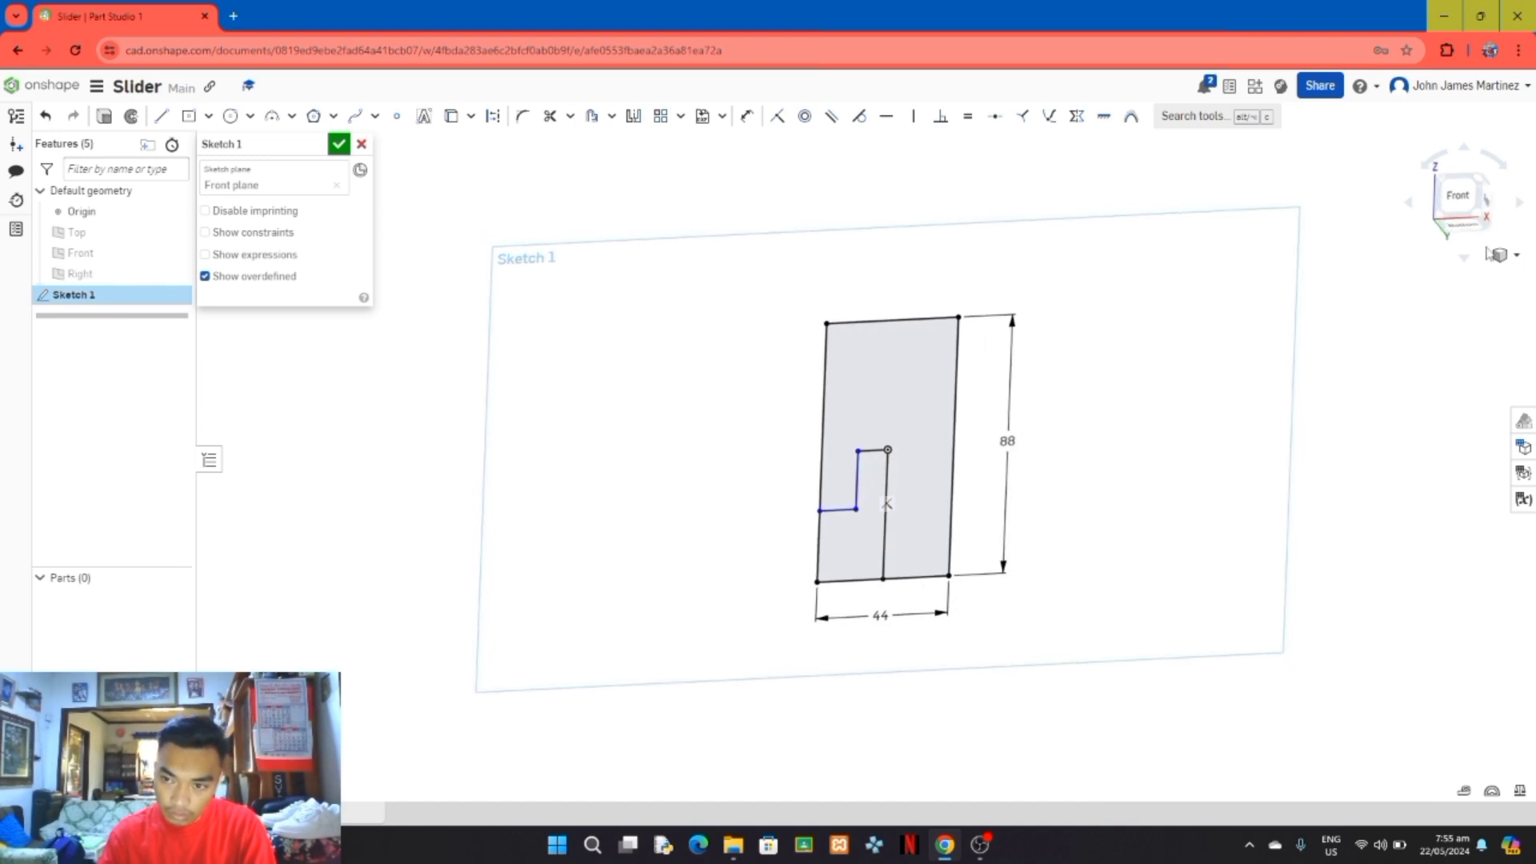
{"action": "left_click", "coordinate": [1457, 197]}
{"action": "left_click_drag", "start_coordinate": [788, 546], "coordinate": [719, 437]}
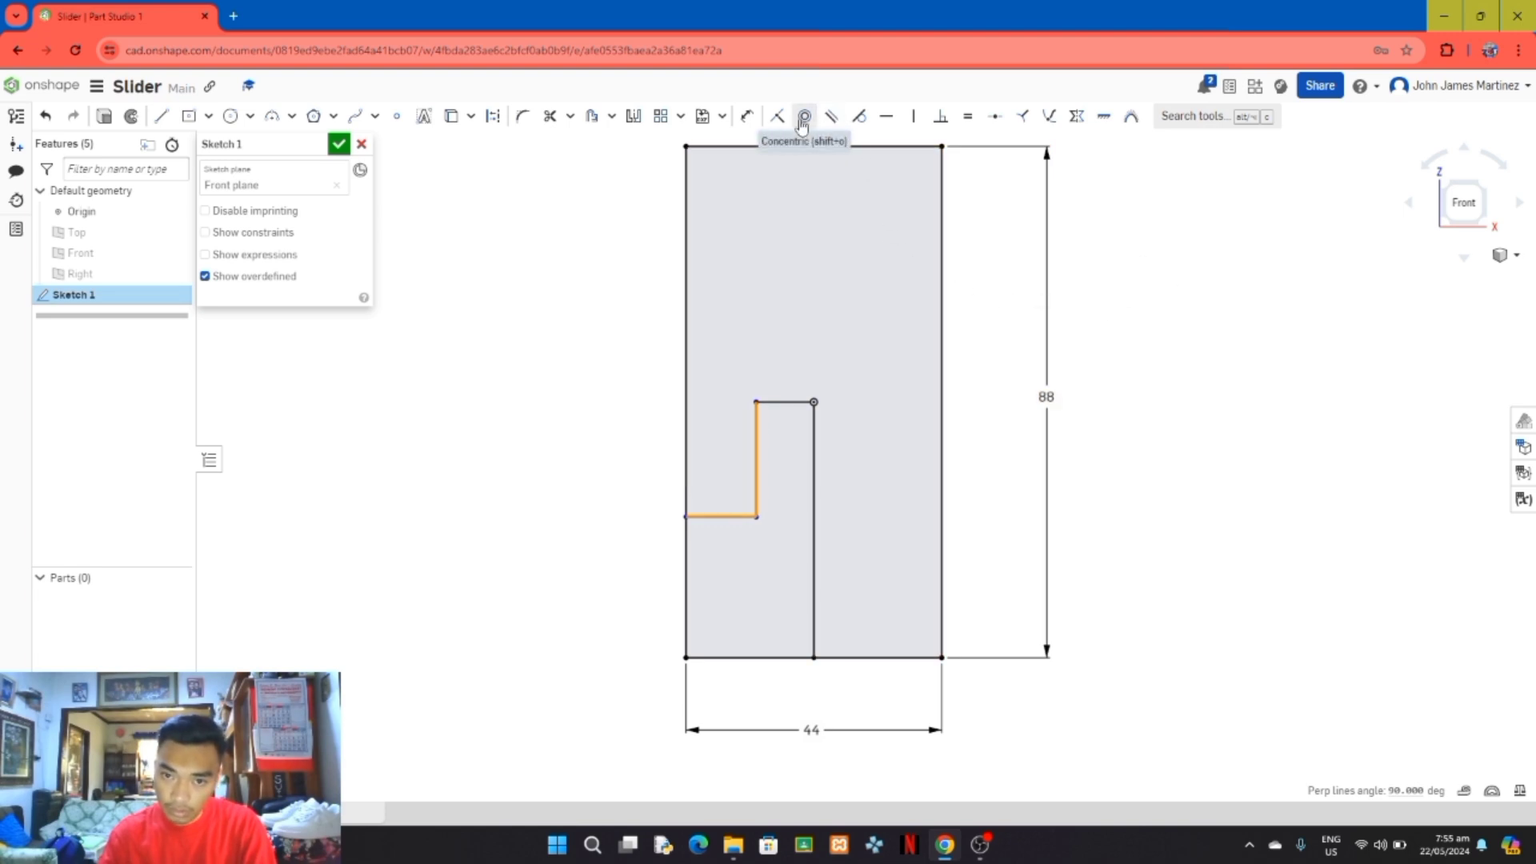
{"action": "left_click", "coordinate": [635, 120]}
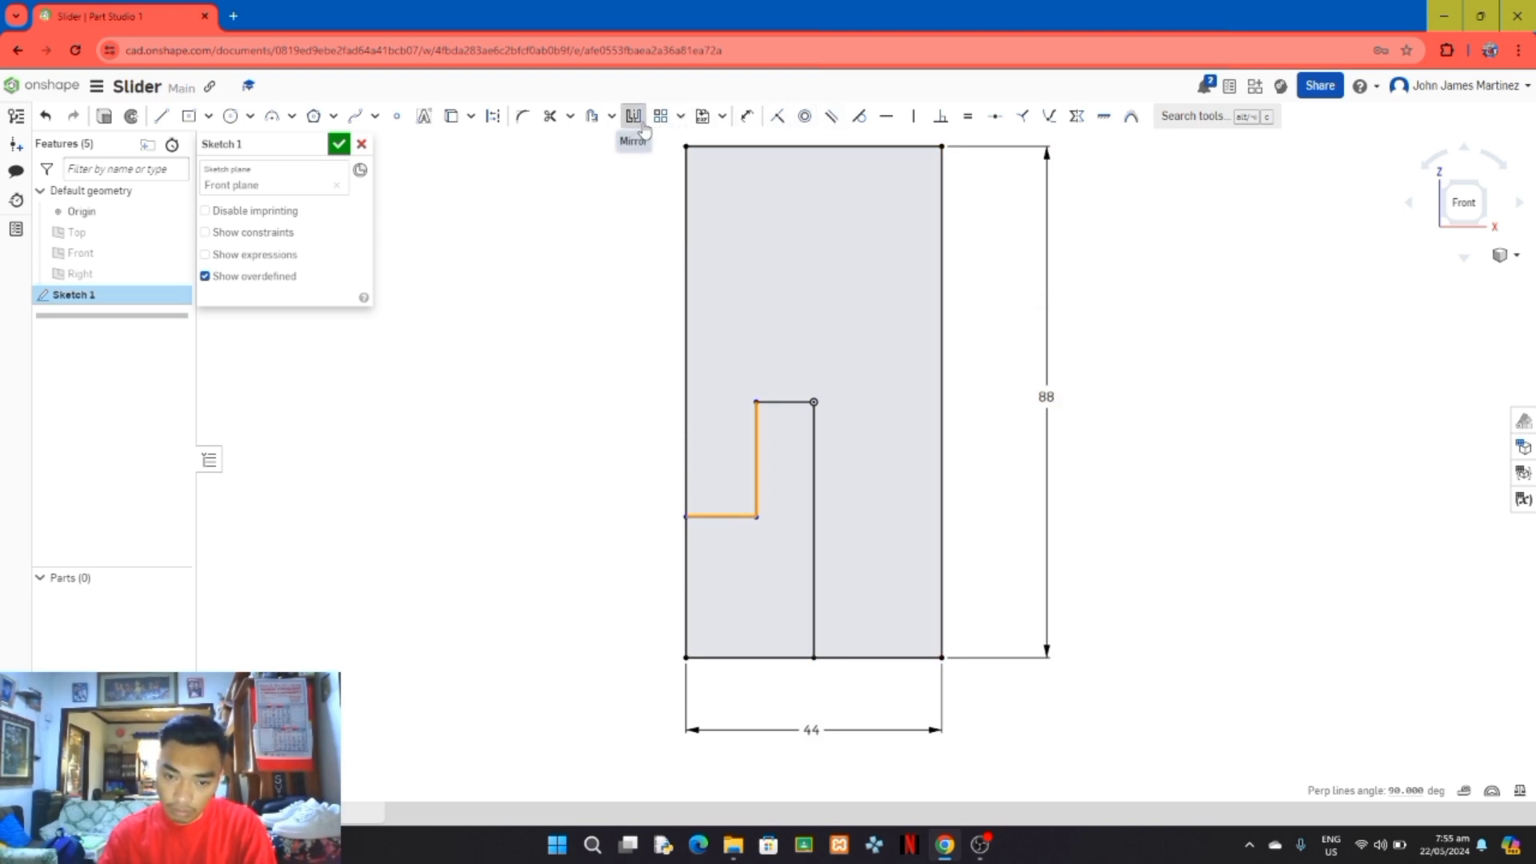
{"action": "left_click", "coordinate": [815, 402]}
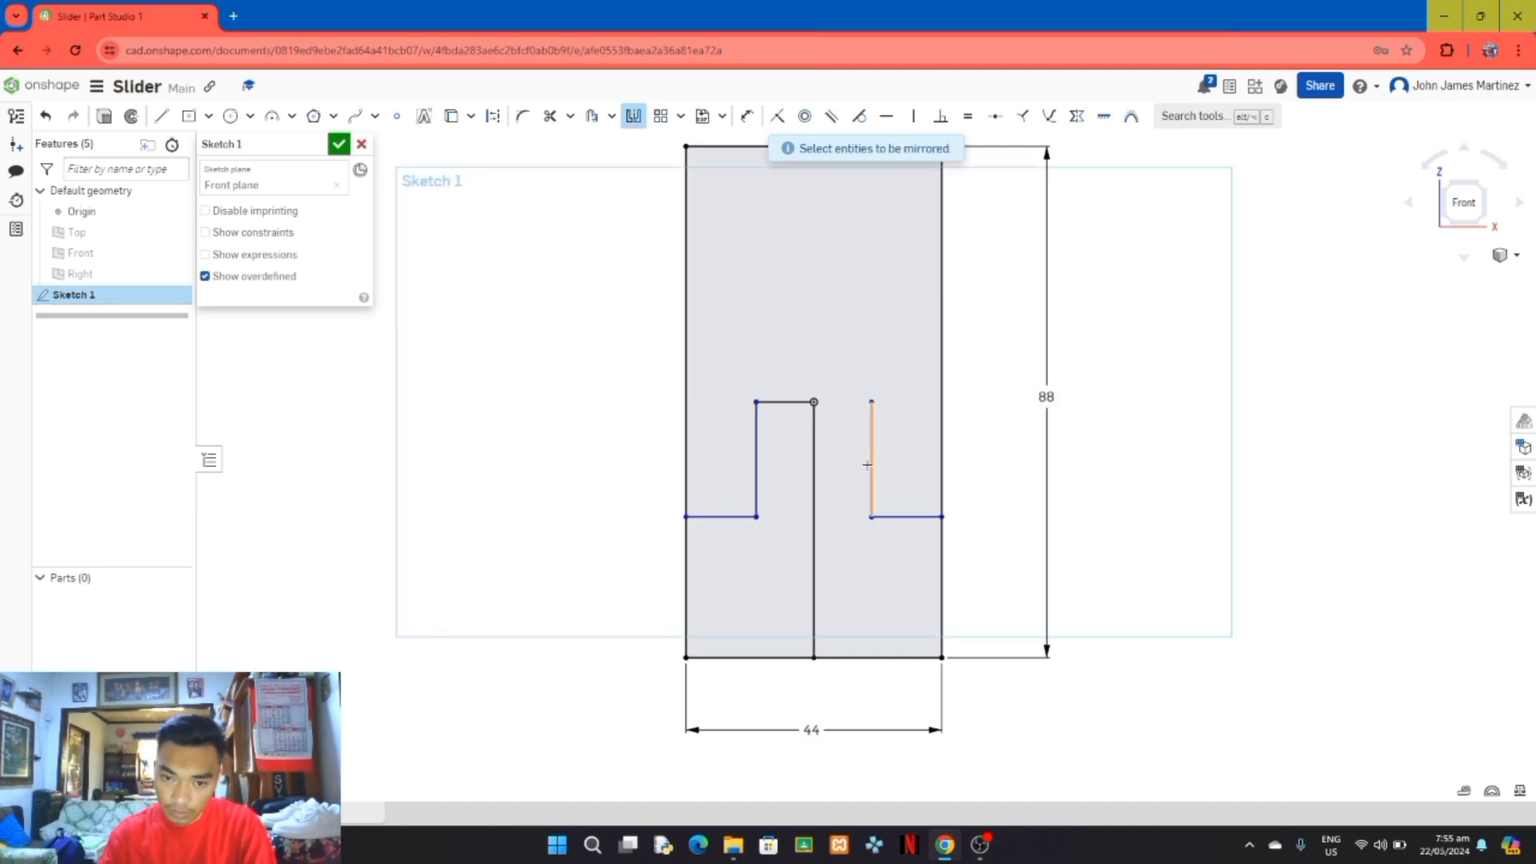
Step: Draw a horizontal line about 10 mm long from the origin to the upper end of the mirrored vertical line
{"action": "left_click", "coordinate": [160, 116]}
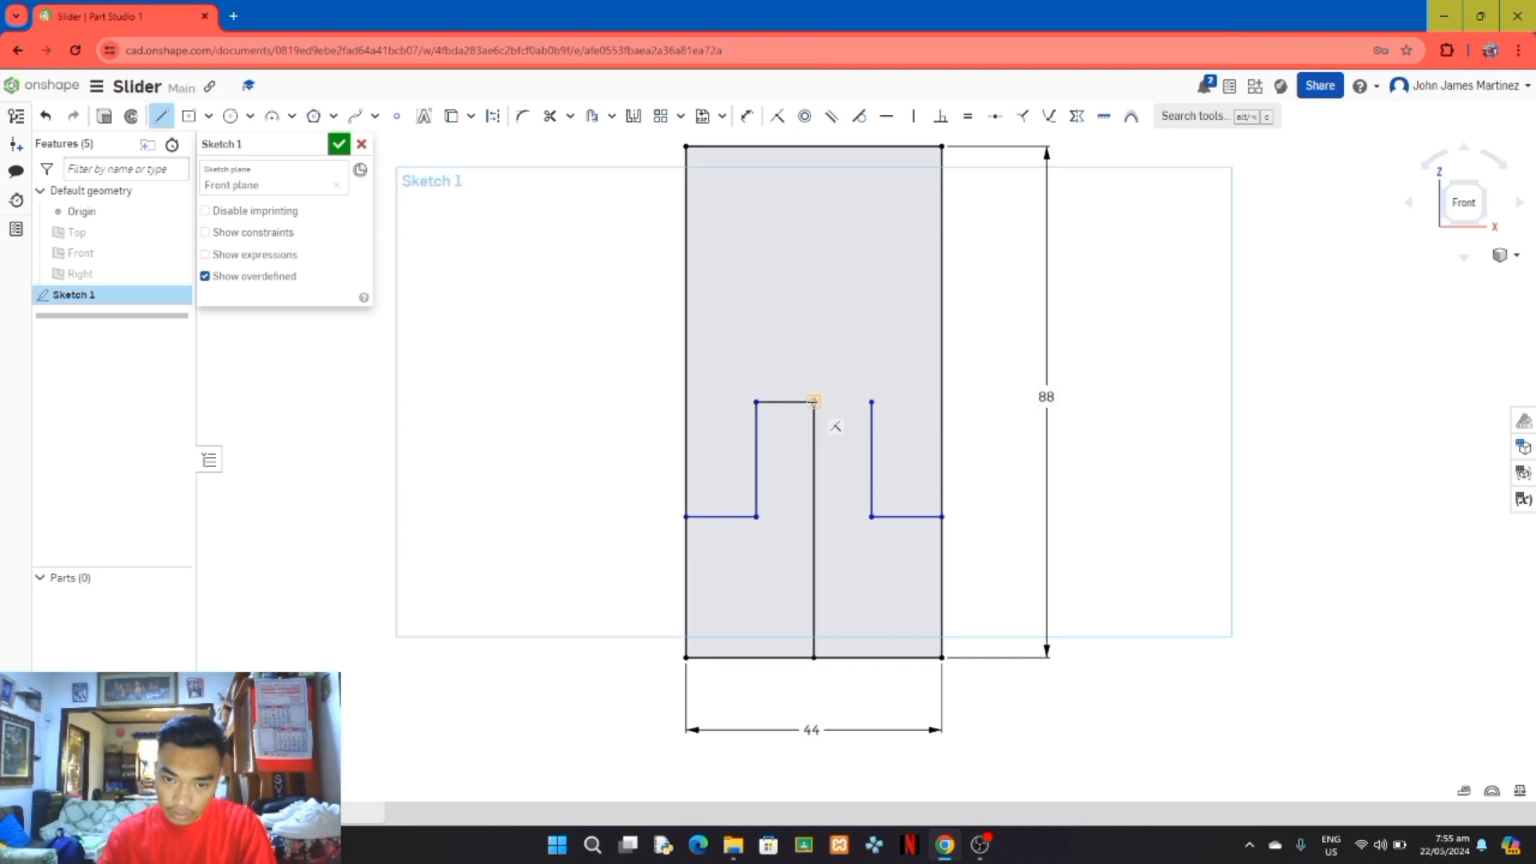
{"action": "left_click", "coordinate": [814, 401]}
{"action": "left_click", "coordinate": [871, 401]}
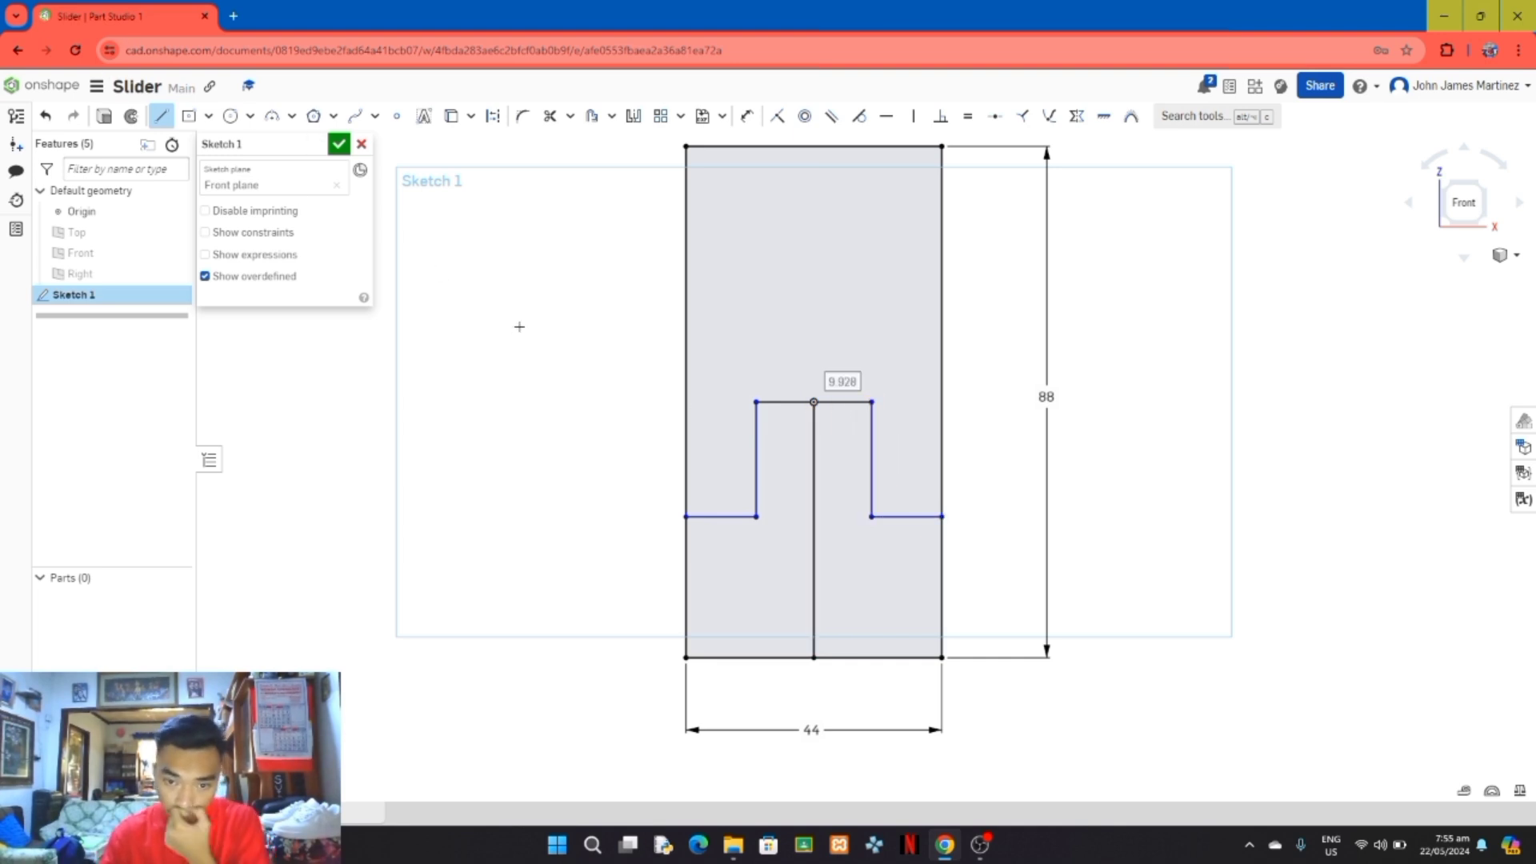
Step: Dimension the left step's lower horizontal line to 18 mm
{"action": "scroll", "coordinate": [795, 200], "scroll_direction": "up", "scroll_amount": 2}
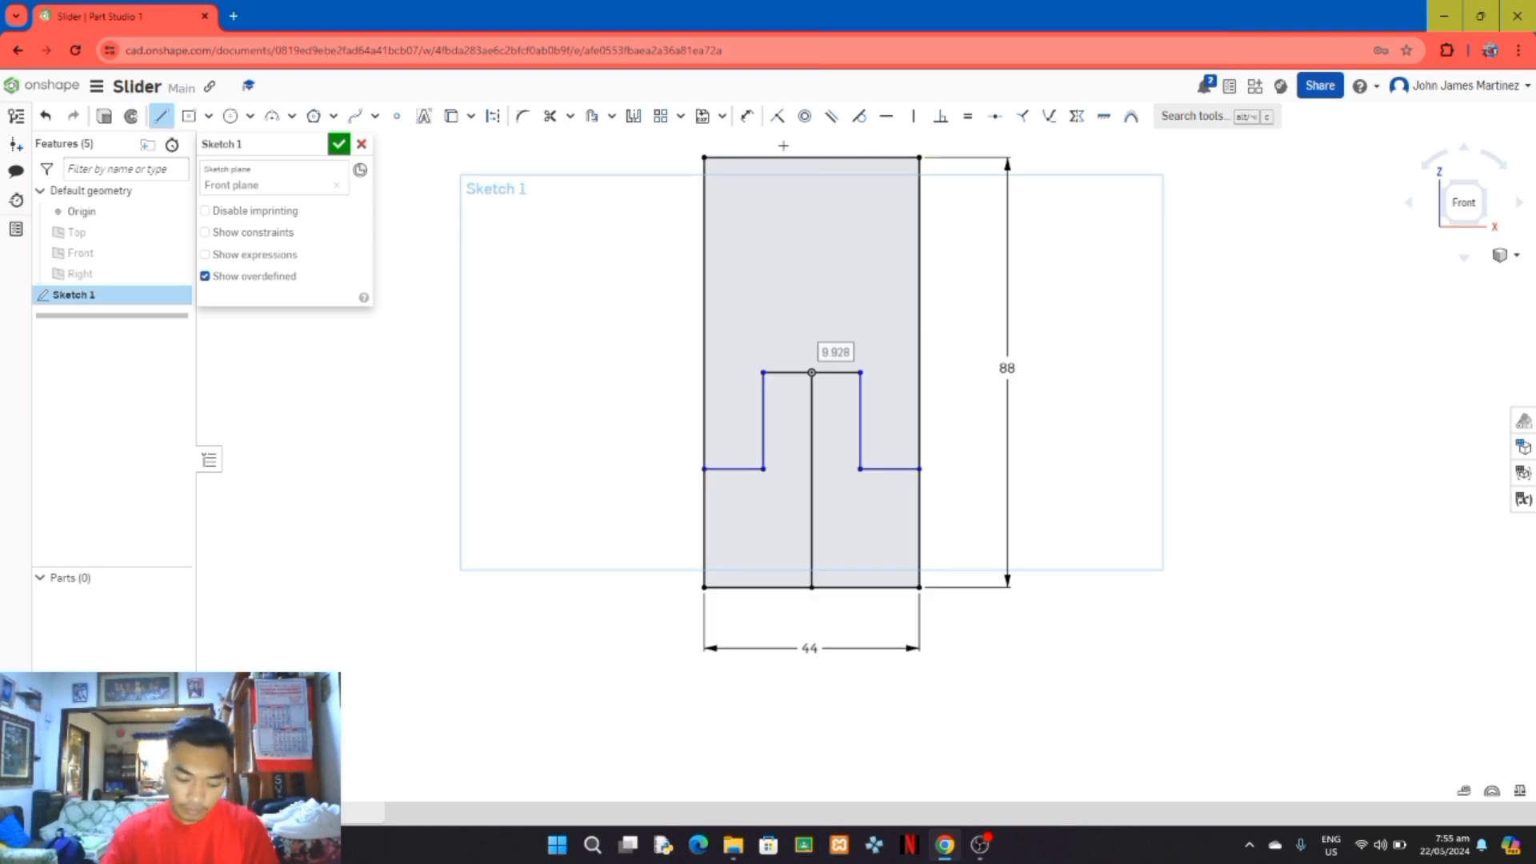
{"action": "left_click", "coordinate": [746, 116]}
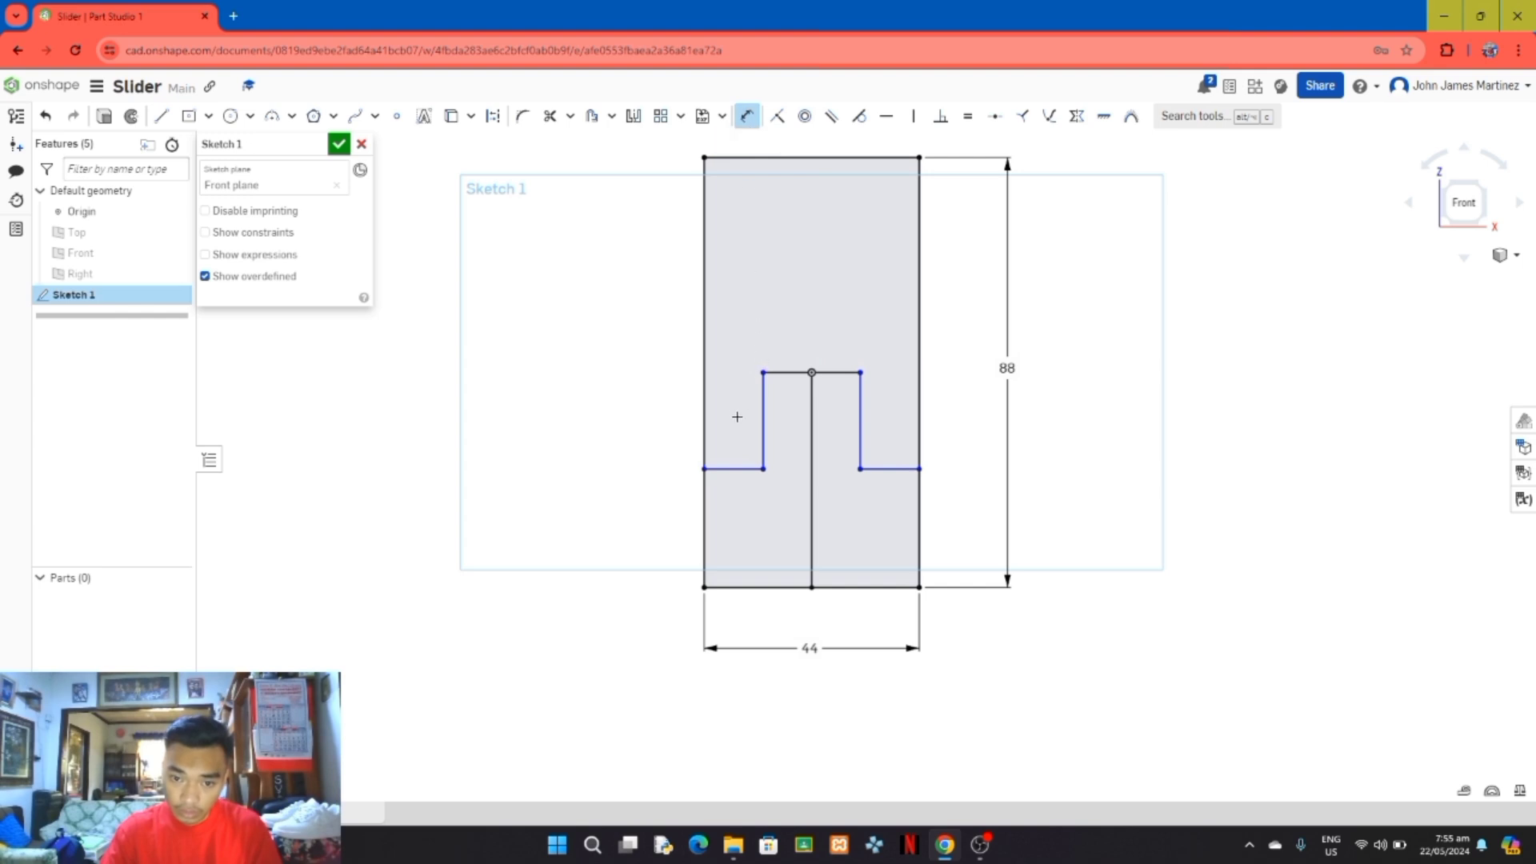
{"action": "left_click", "coordinate": [747, 470]}
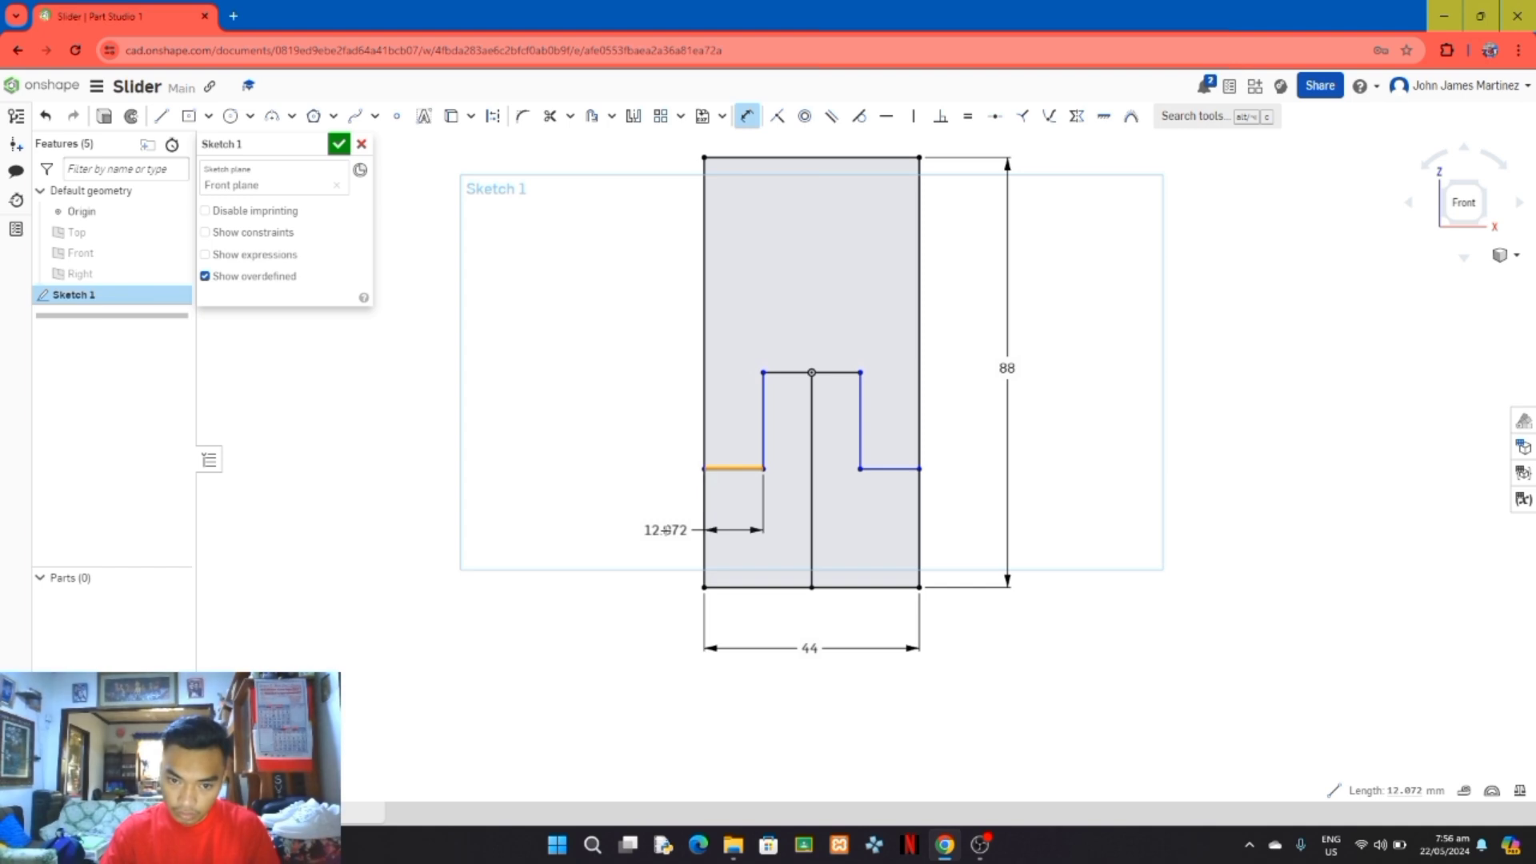
{"action": "left_click", "coordinate": [666, 530]}
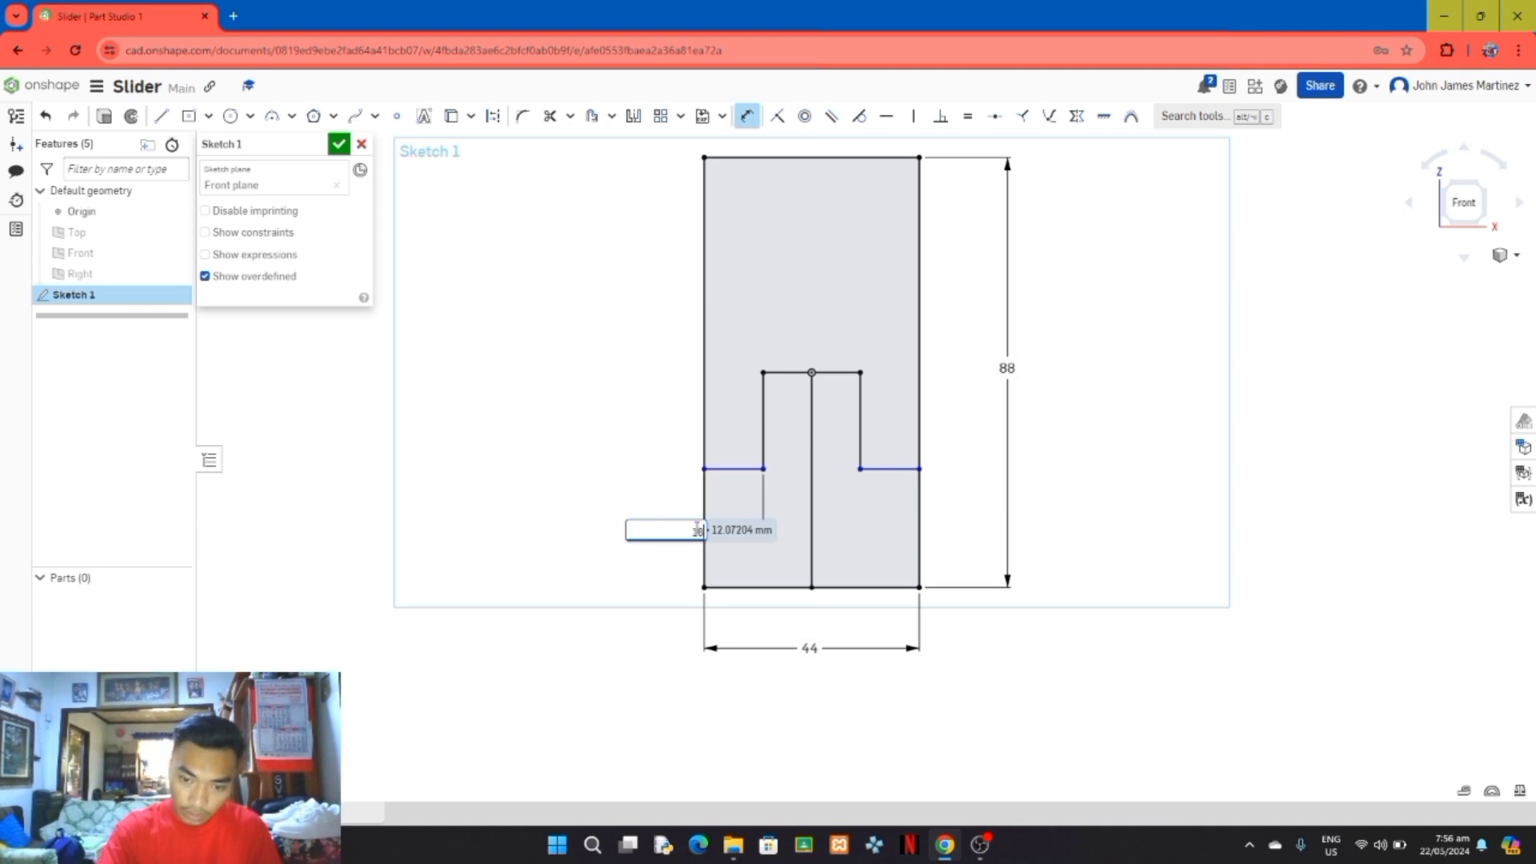
{"action": "key", "text": "Return"}
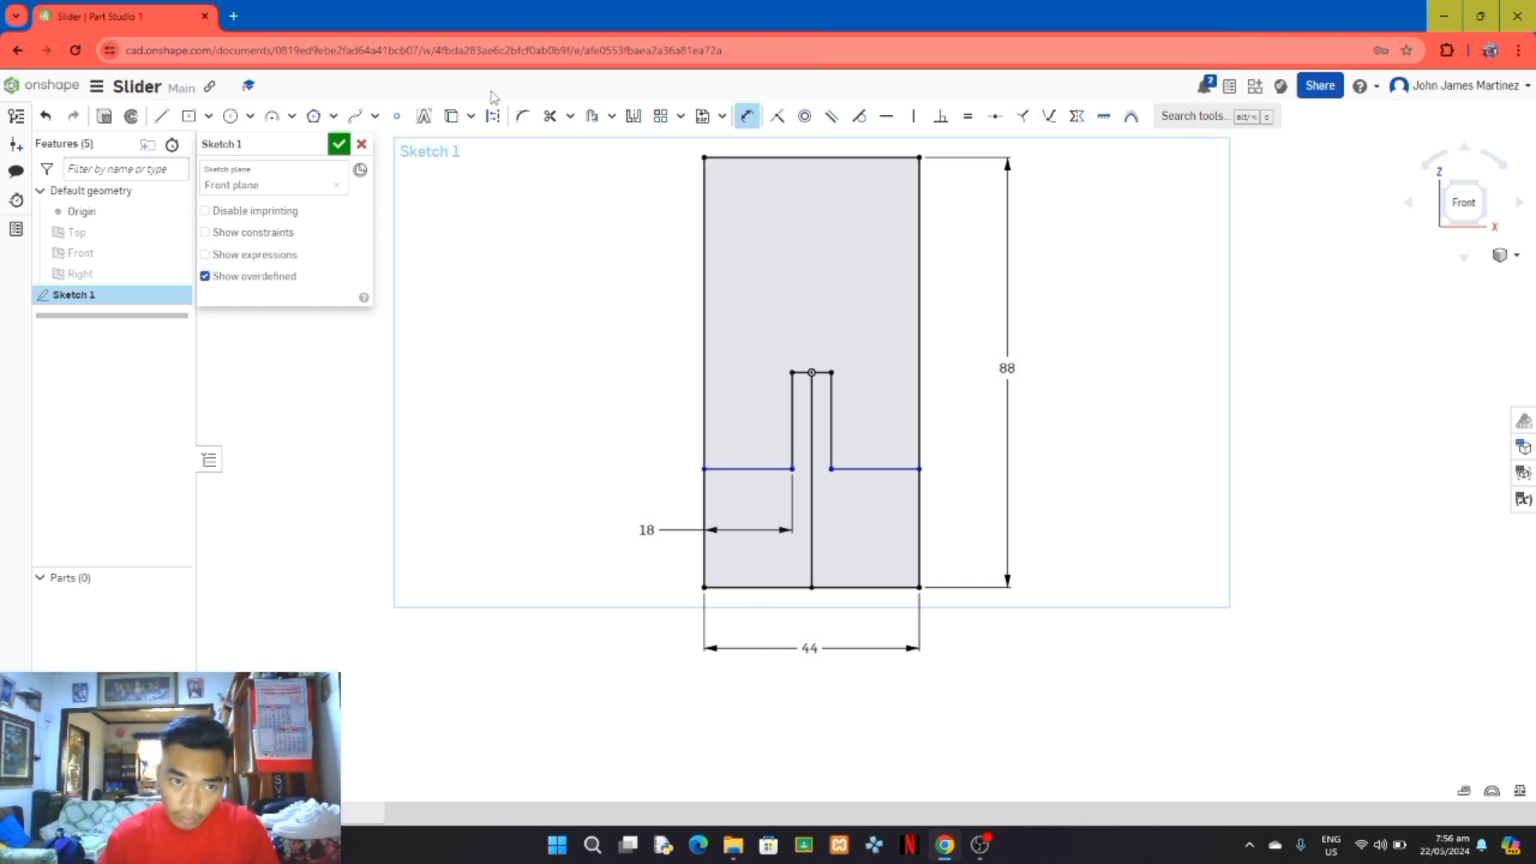
Step: Set the left horizontal step line's dimension to 12 mm
{"action": "double_click", "coordinate": [646, 530]}
{"action": "type", "text": "1"}
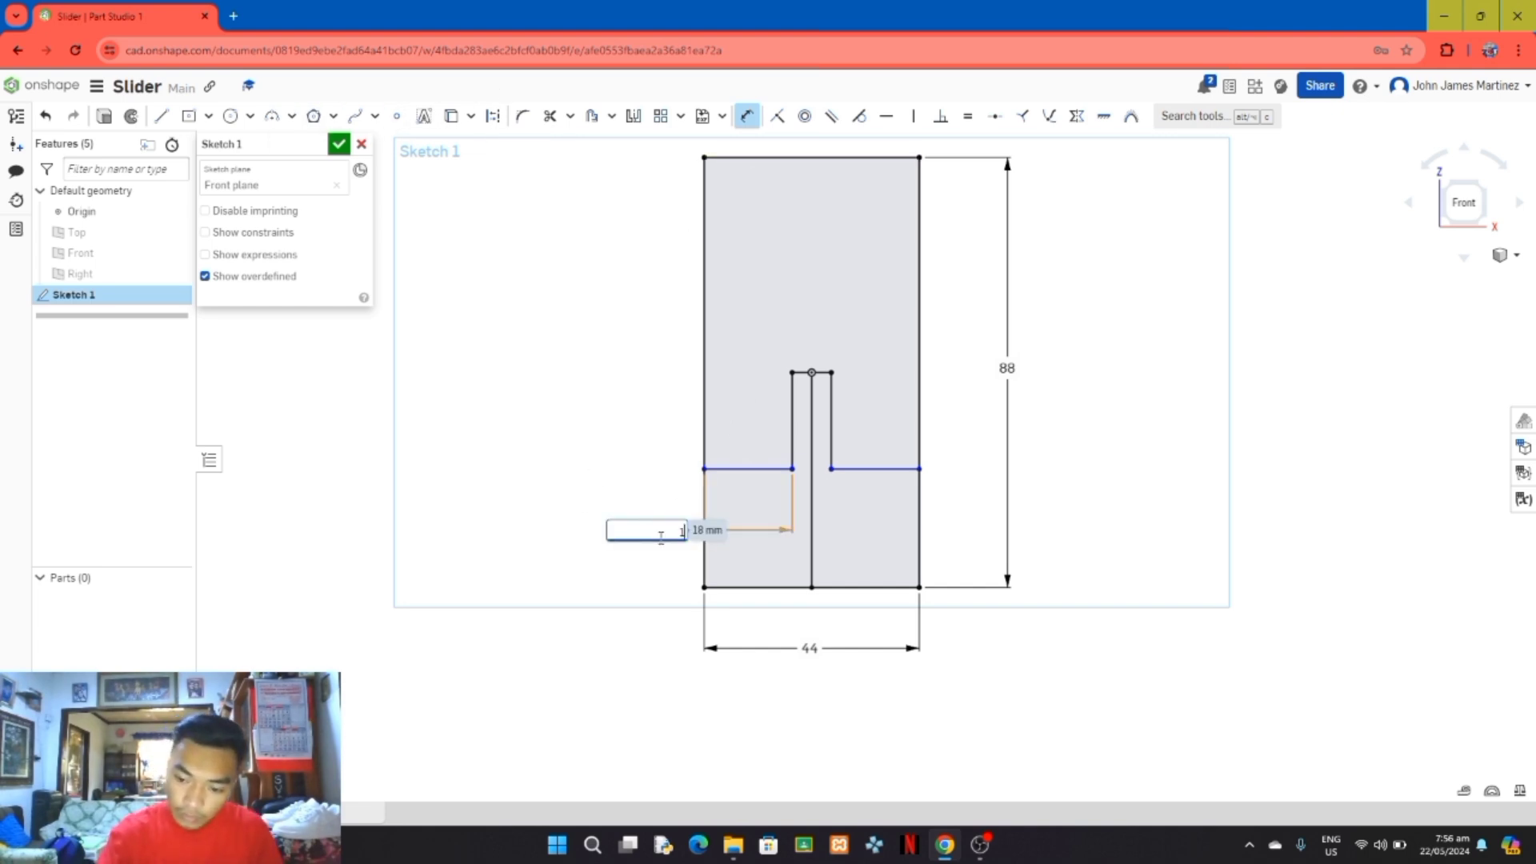
{"action": "type", "text": "2"}
{"action": "key", "text": "Return"}
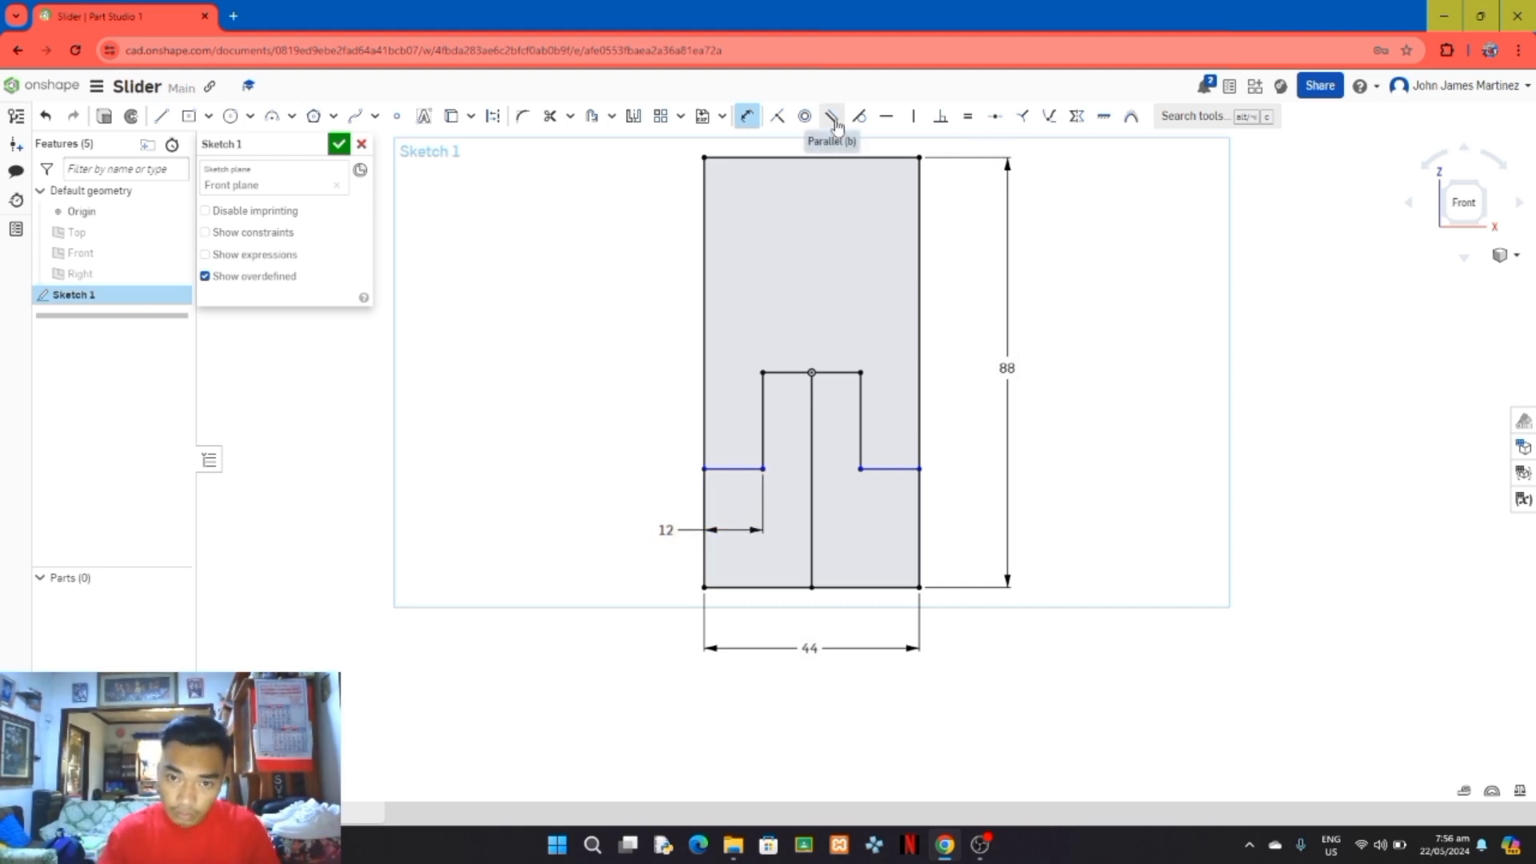
Step: Try an equal constraint on all six lines of the stepped profile, and undo it
{"action": "left_click", "coordinate": [725, 468]}
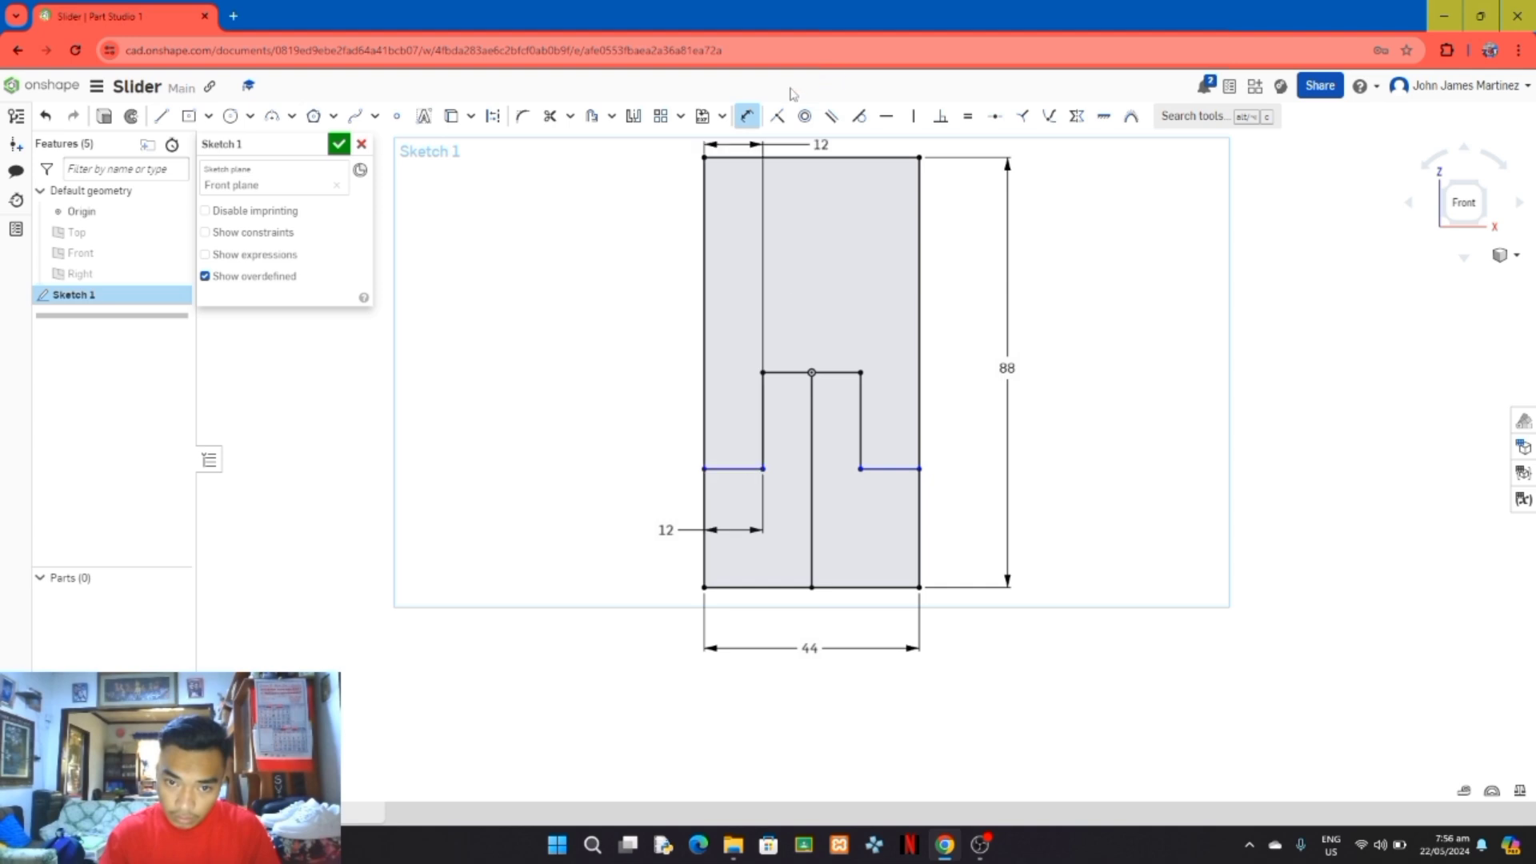
{"action": "left_click", "coordinate": [746, 116]}
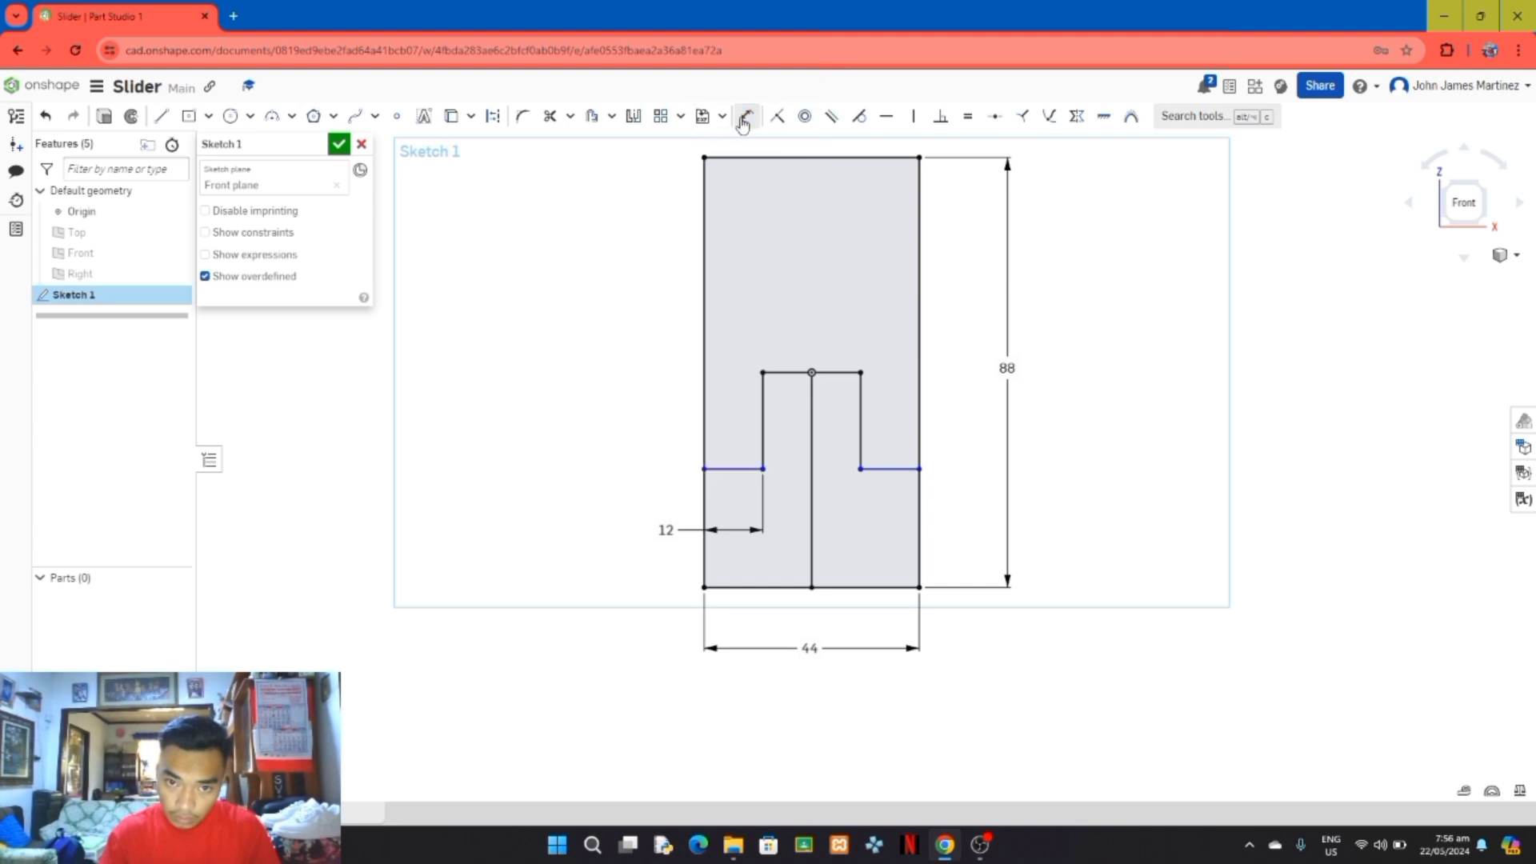
{"action": "left_click", "coordinate": [742, 468]}
{"action": "left_click", "coordinate": [764, 424]}
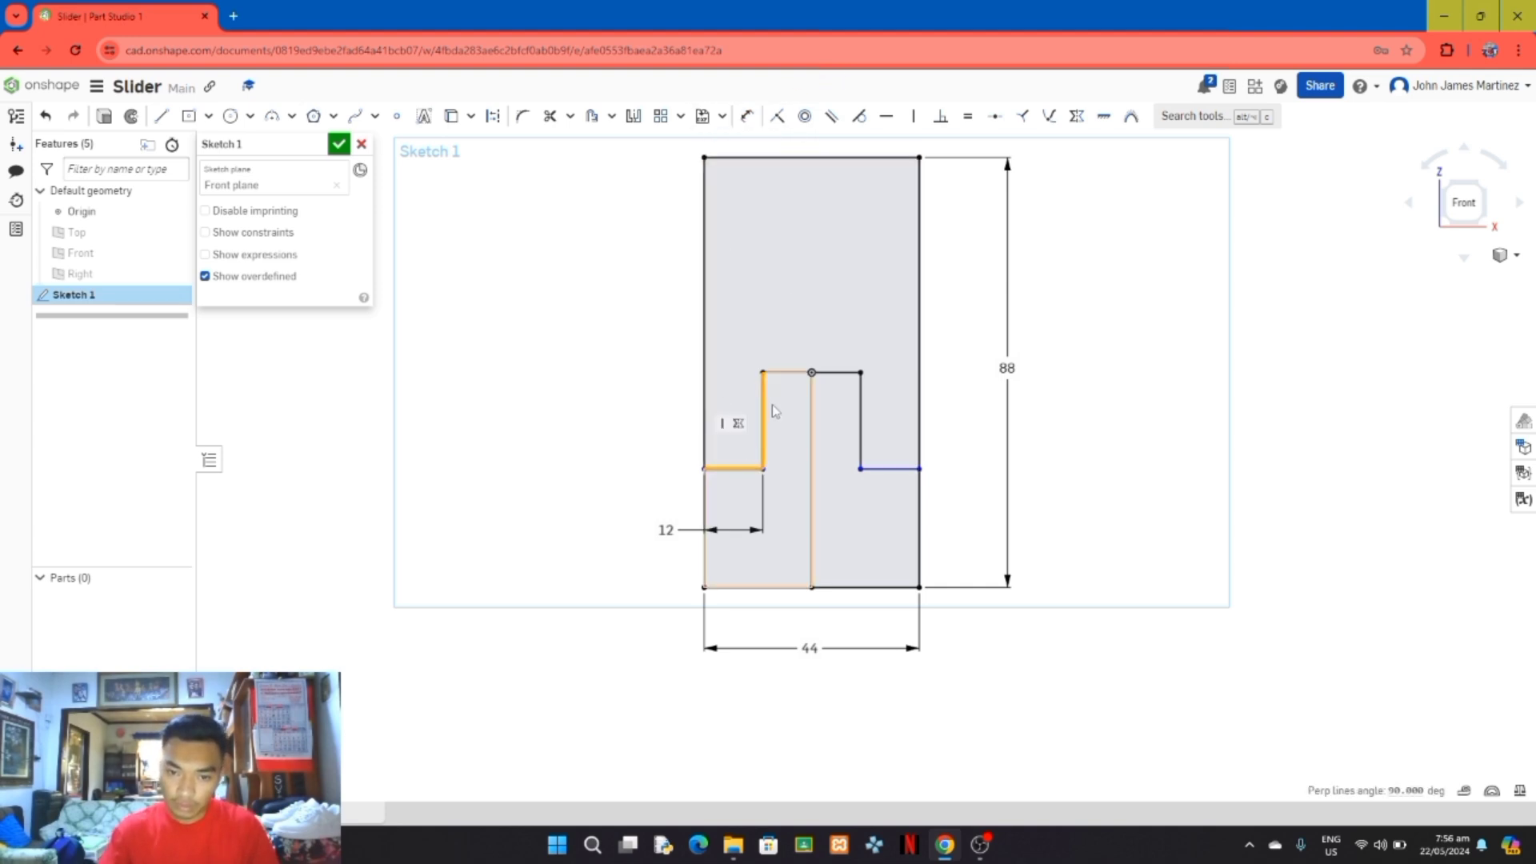
{"action": "left_click", "coordinate": [788, 372]}
{"action": "left_click", "coordinate": [836, 373]}
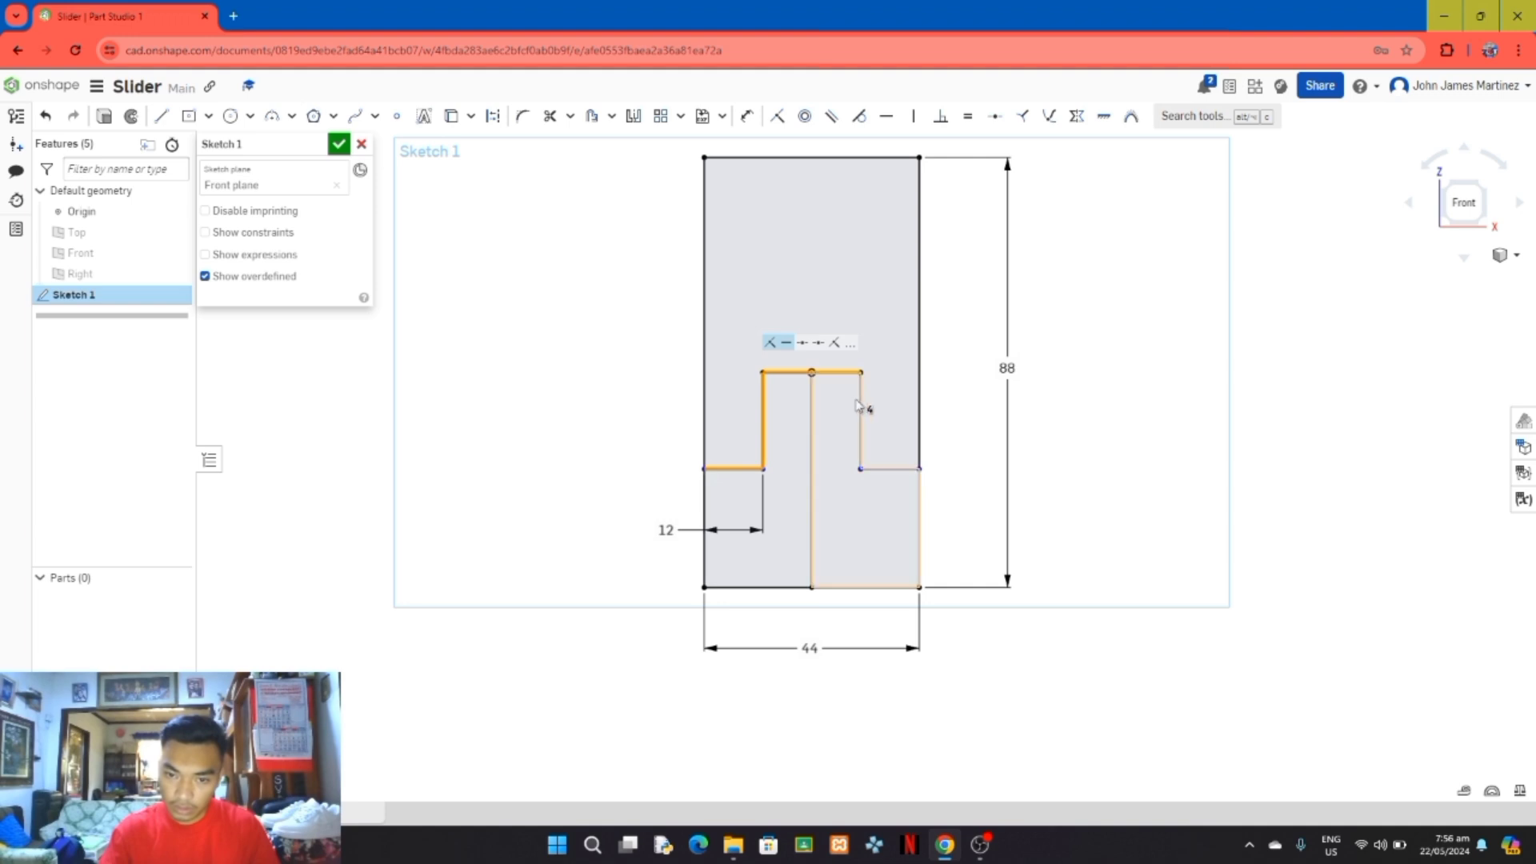
{"action": "left_click", "coordinate": [862, 409]}
{"action": "left_click", "coordinate": [882, 471]}
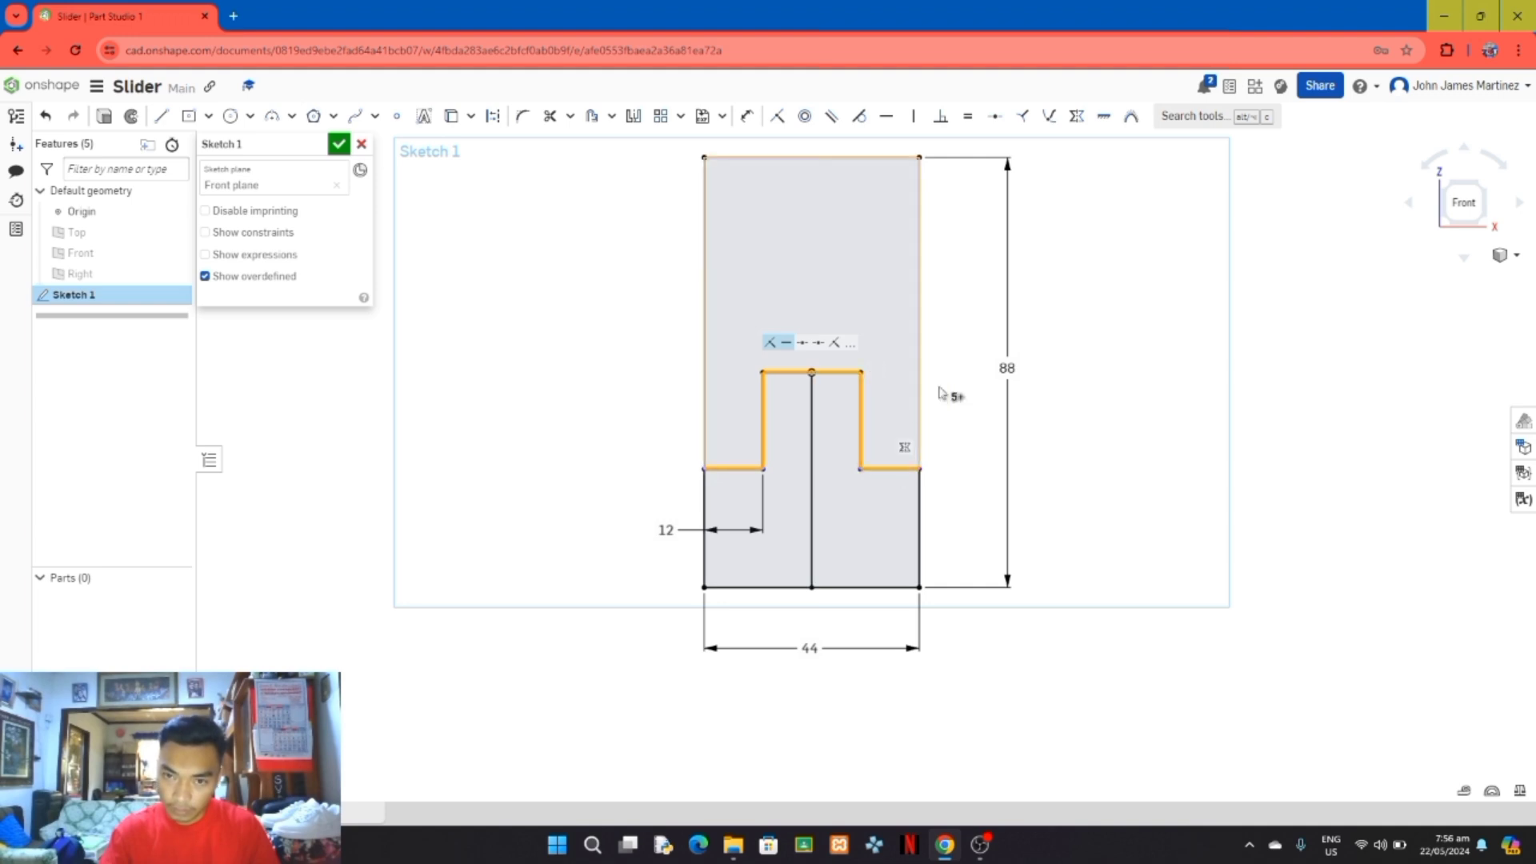
{"action": "left_click", "coordinate": [968, 120]}
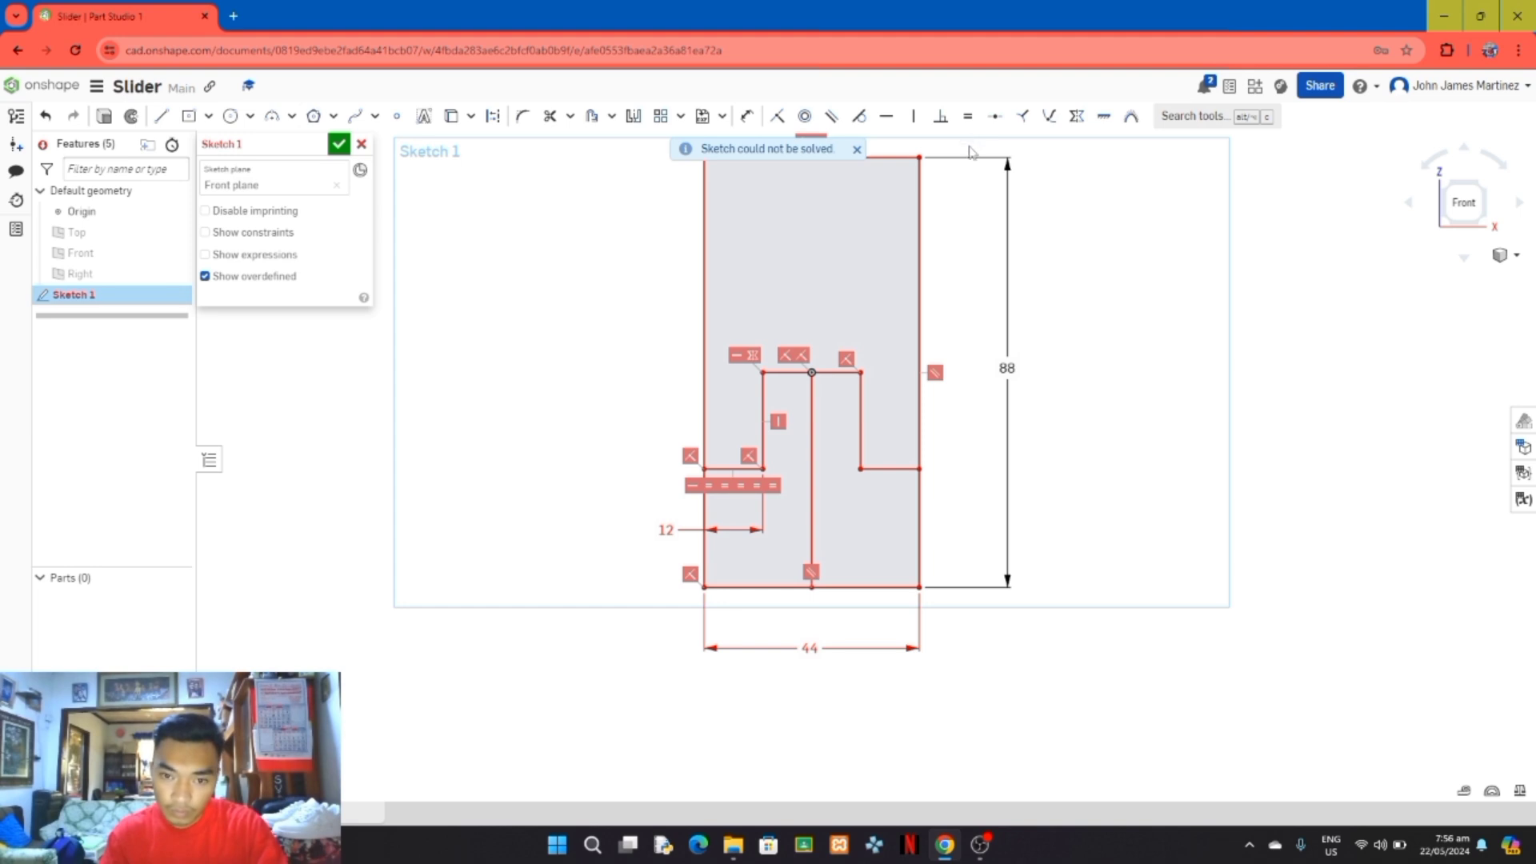
{"action": "key", "text": "ctrl+z"}
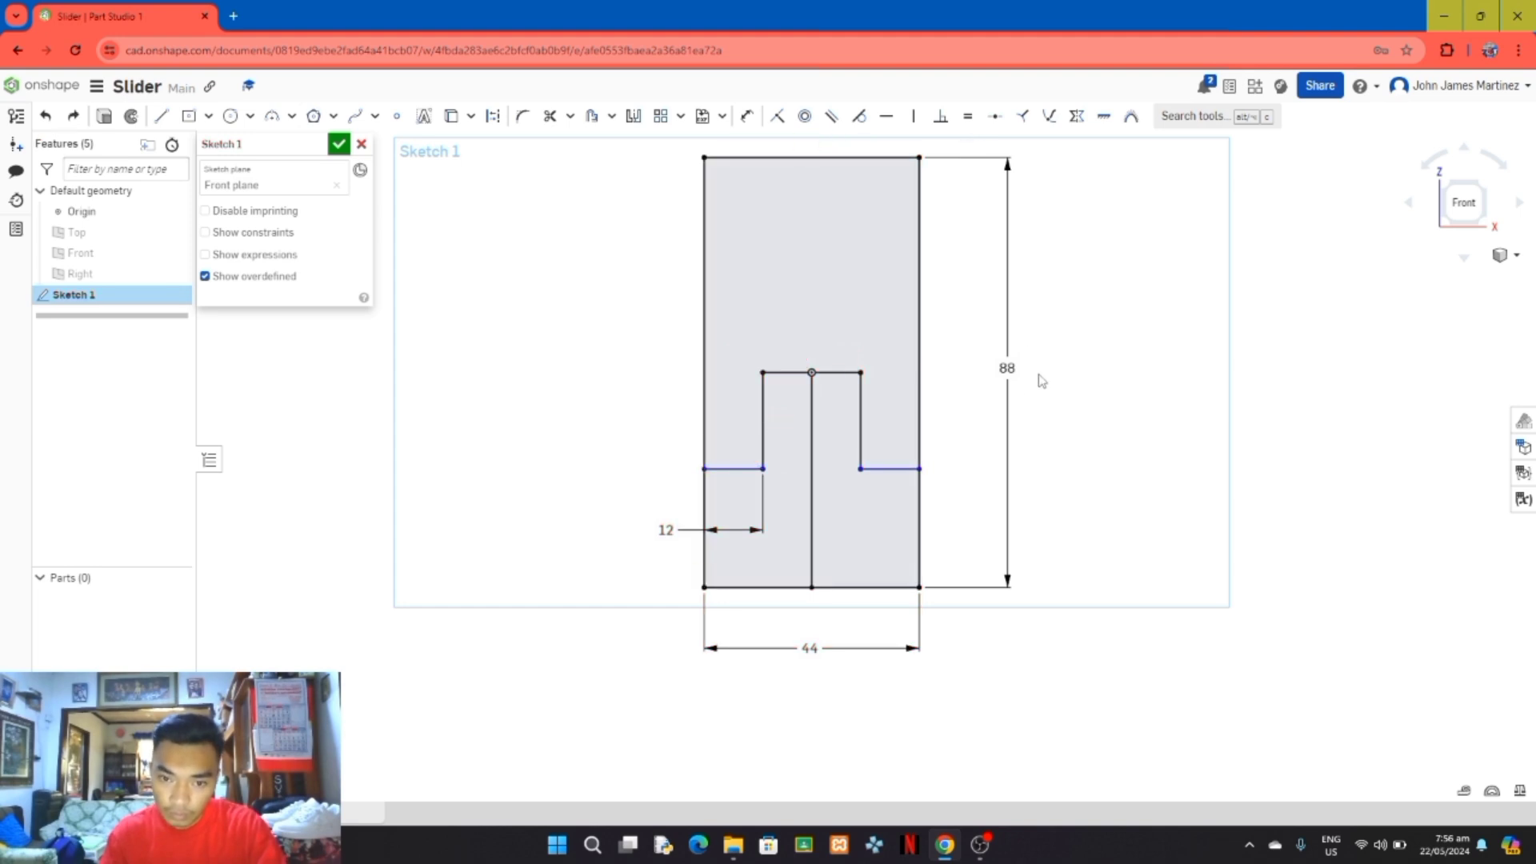
Step: Apply an equal constraint to the two lower horizontal step lines and convert the vertical centre line to construction geometry
{"action": "left_click", "coordinate": [893, 470]}
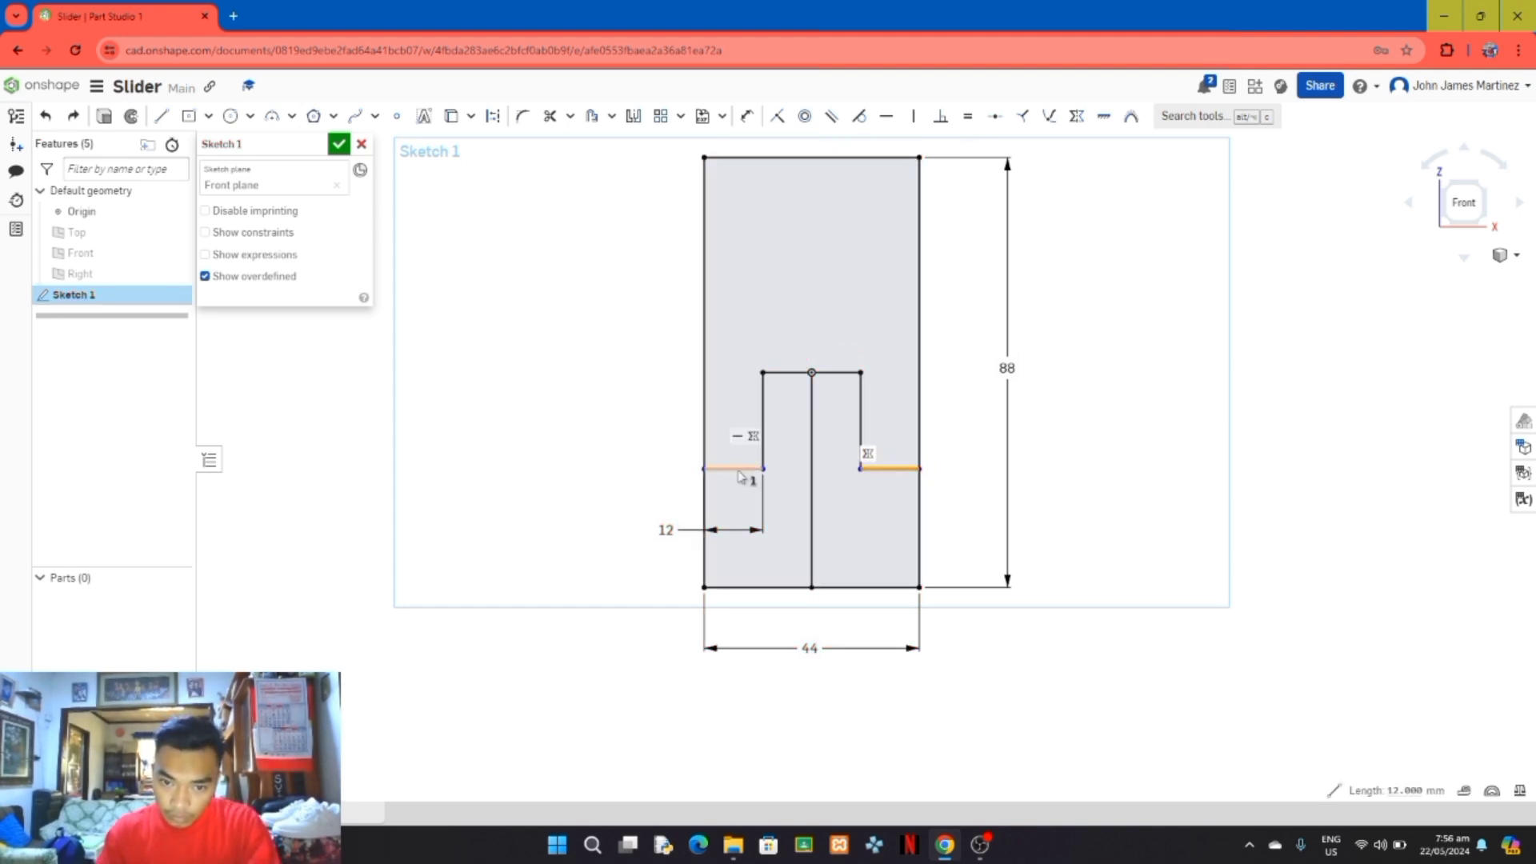
{"action": "left_click", "coordinate": [968, 116]}
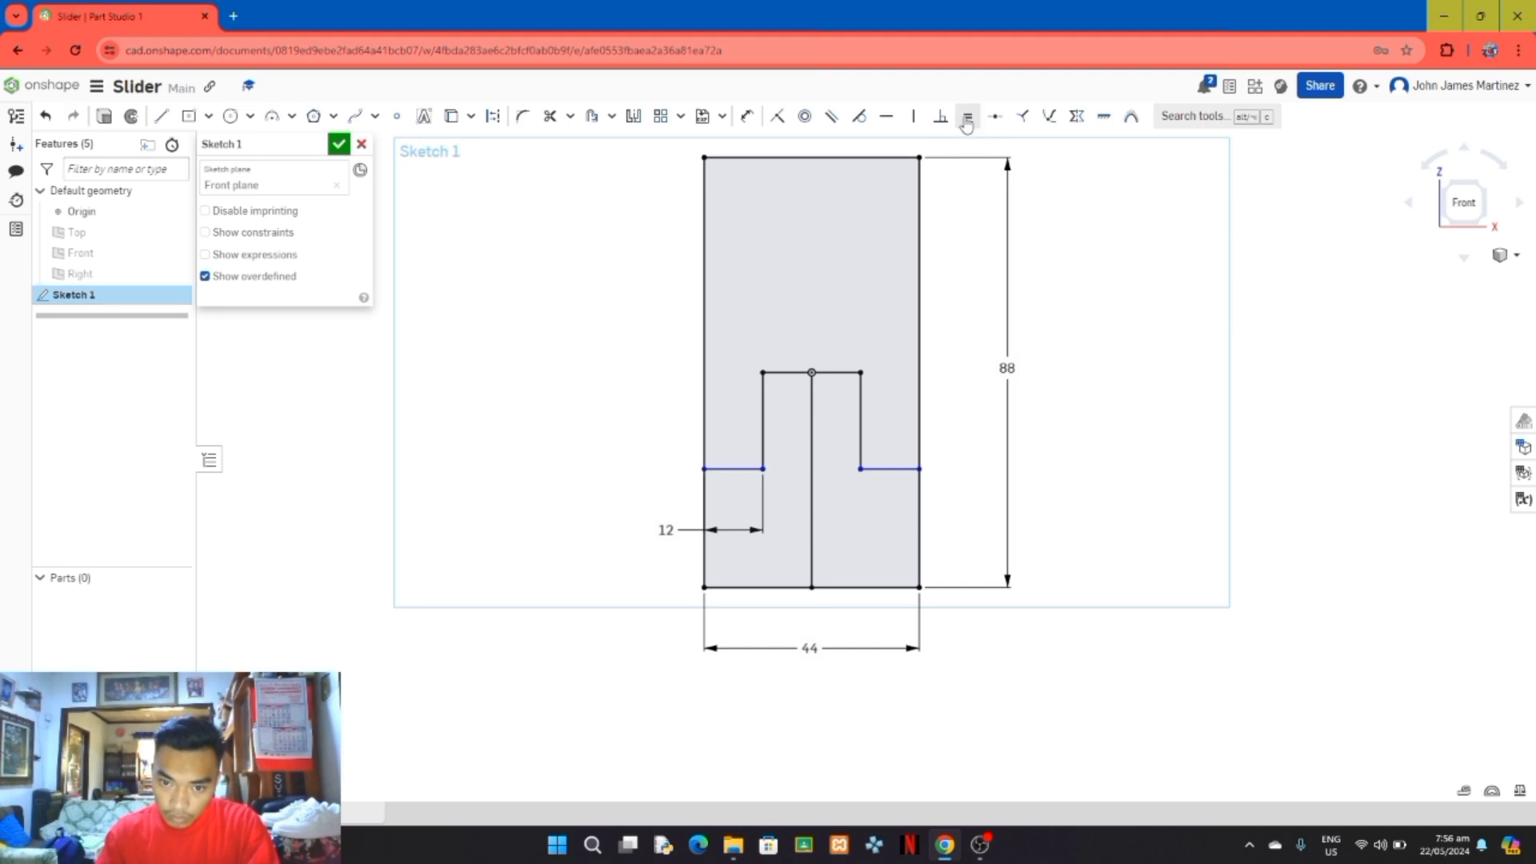
{"action": "left_click", "coordinate": [830, 472]}
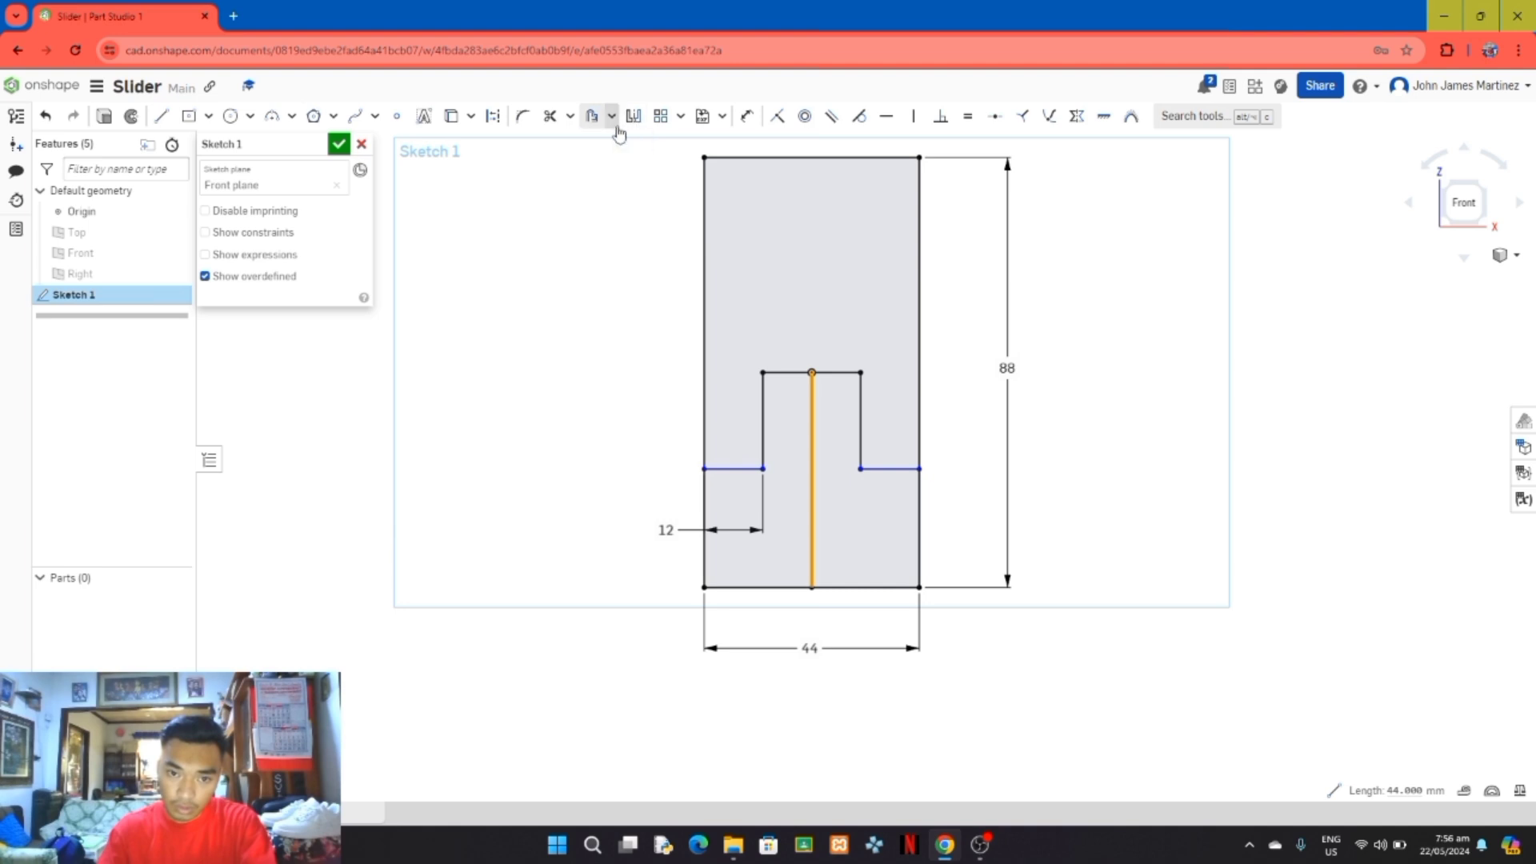
{"action": "left_click", "coordinate": [497, 118]}
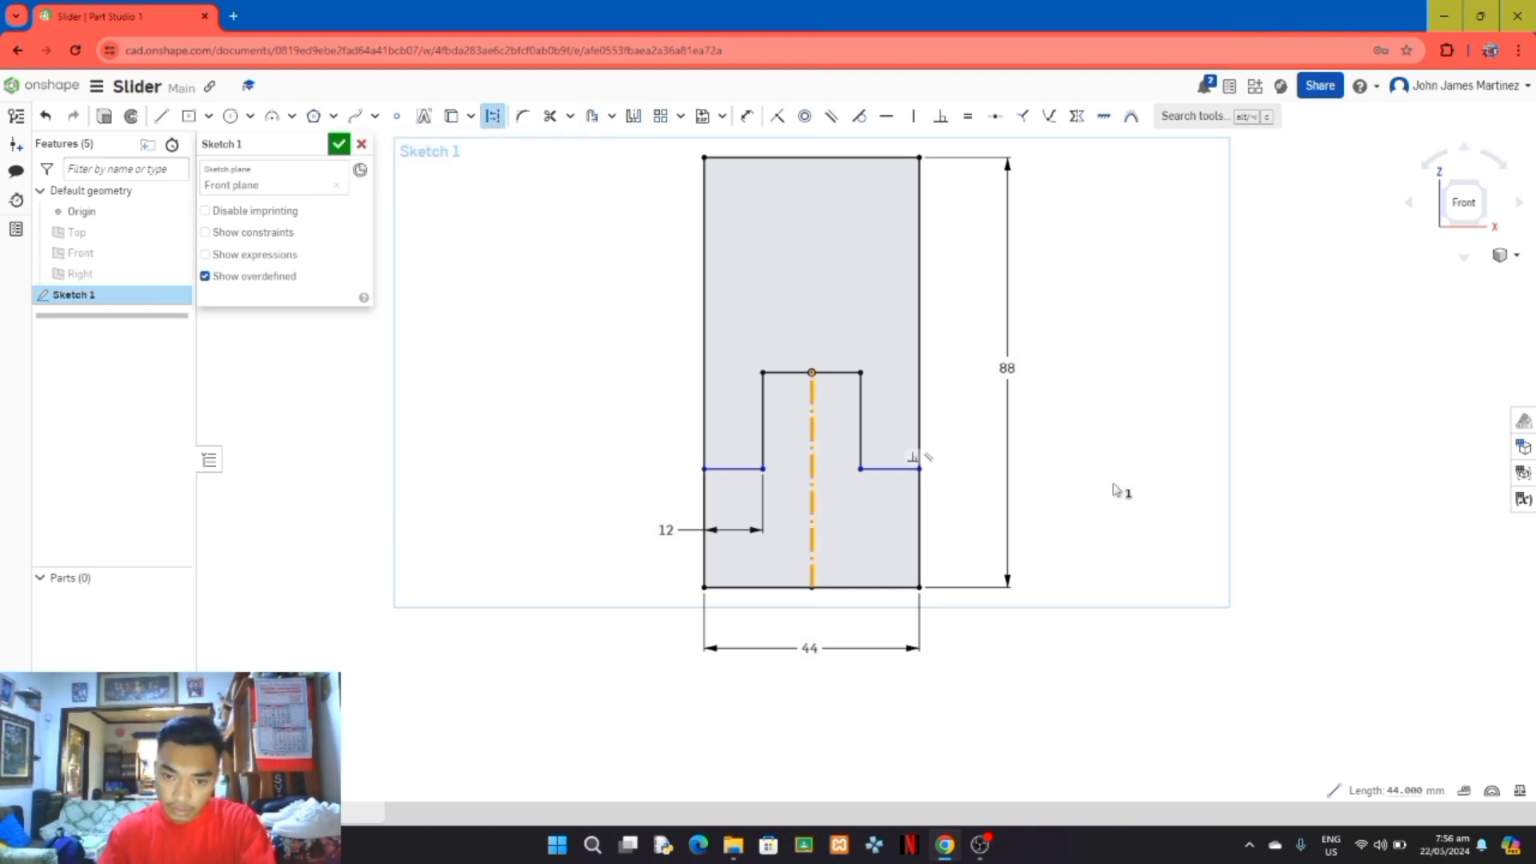
{"action": "left_click", "coordinate": [1212, 463]}
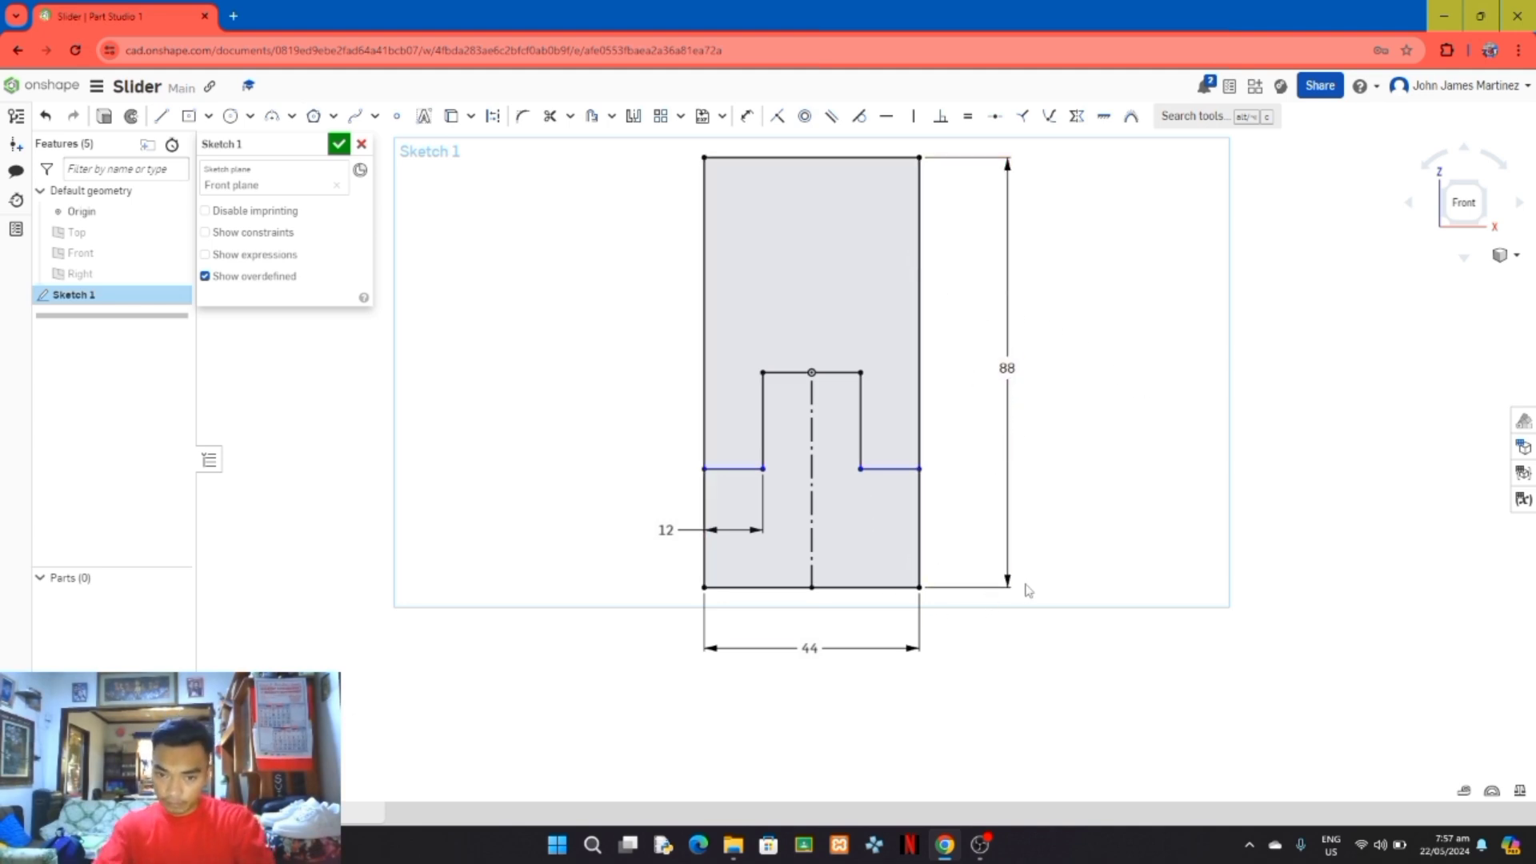
Step: Draw a horizontal line across the full width of the rectangle, about 25 mm above the origin
{"action": "scroll", "coordinate": [1166, 549], "scroll_direction": "up", "scroll_amount": 1}
{"action": "scroll", "coordinate": [1163, 538], "scroll_direction": "down", "scroll_amount": 3}
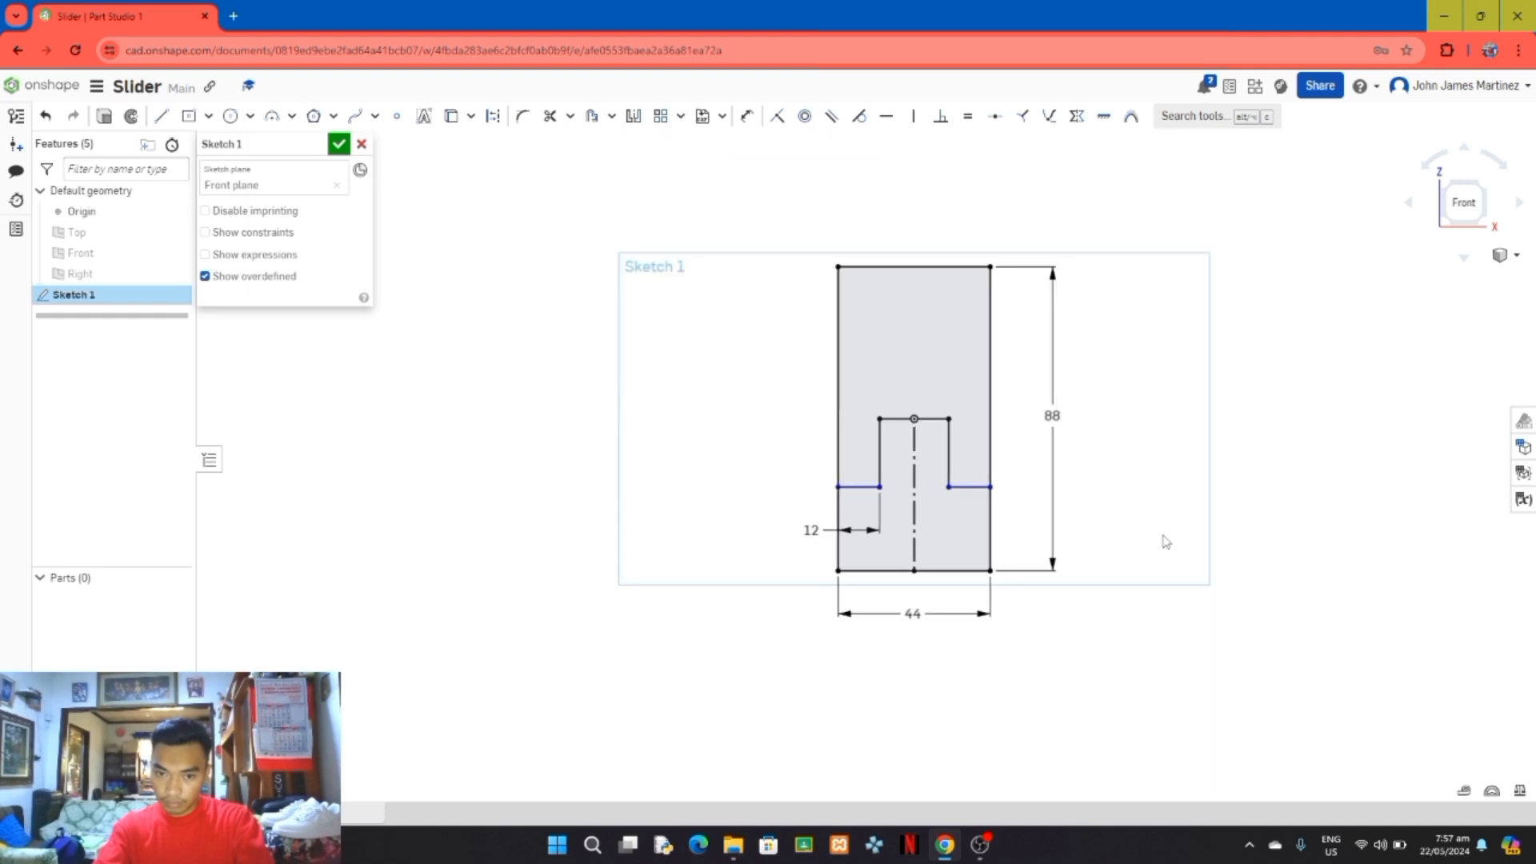
{"action": "scroll", "coordinate": [1290, 520], "scroll_direction": "up", "scroll_amount": 1}
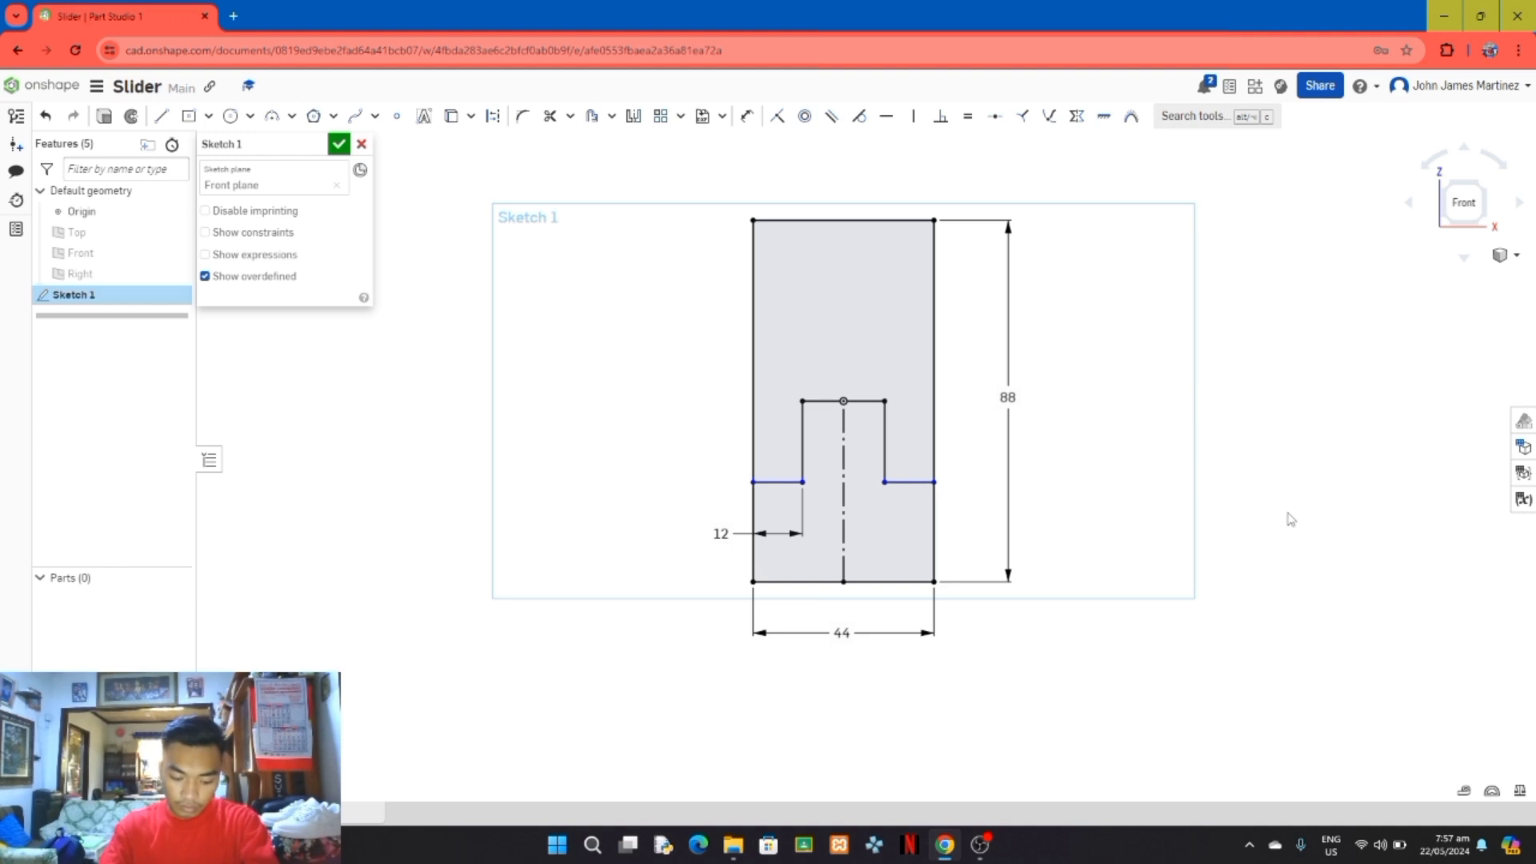
{"action": "left_click", "coordinate": [161, 116]}
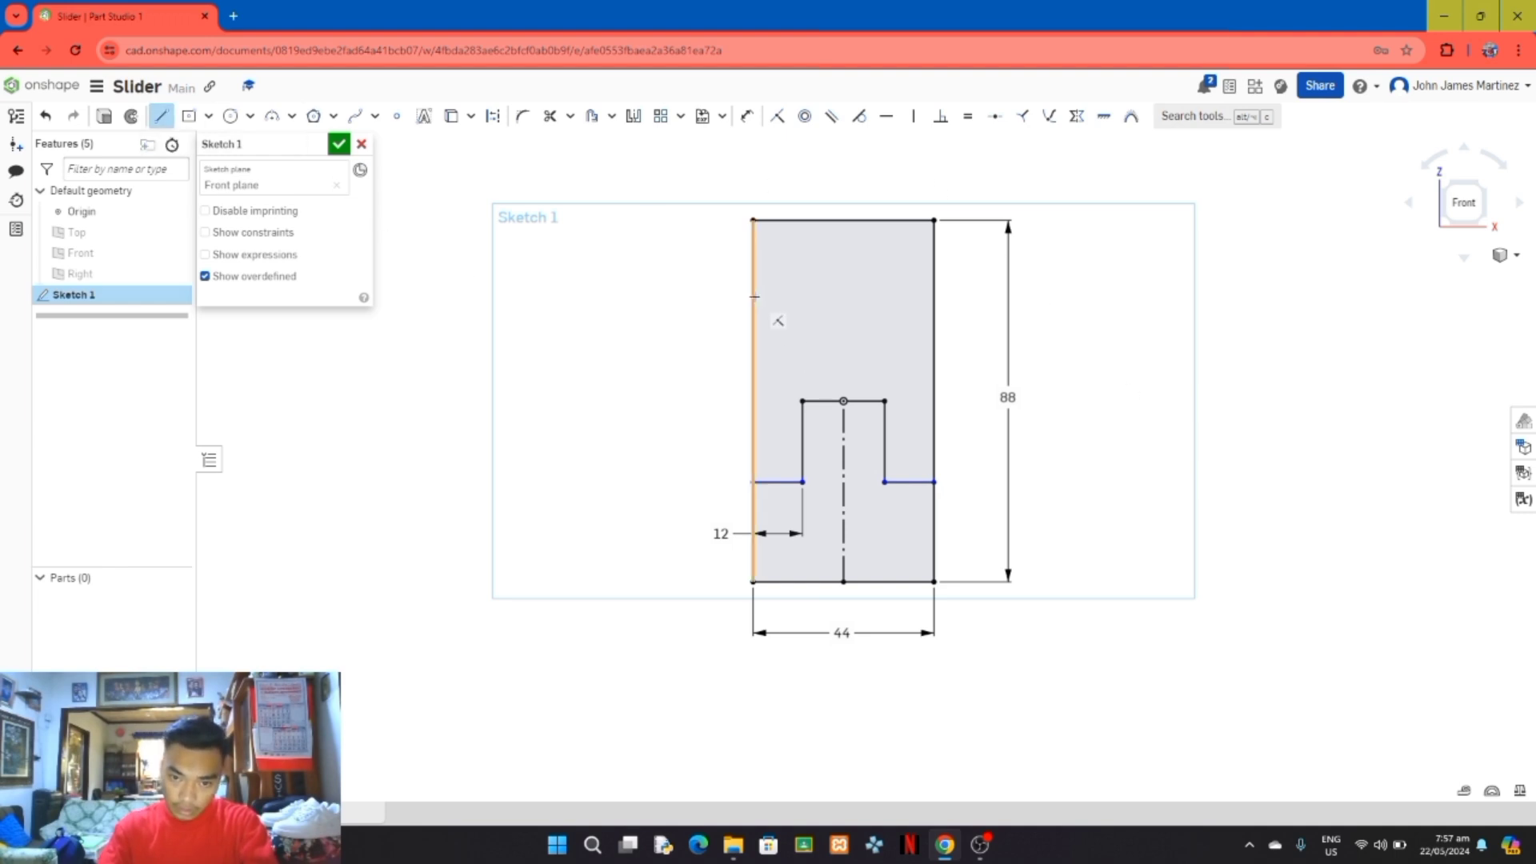
{"action": "left_click", "coordinate": [754, 296]}
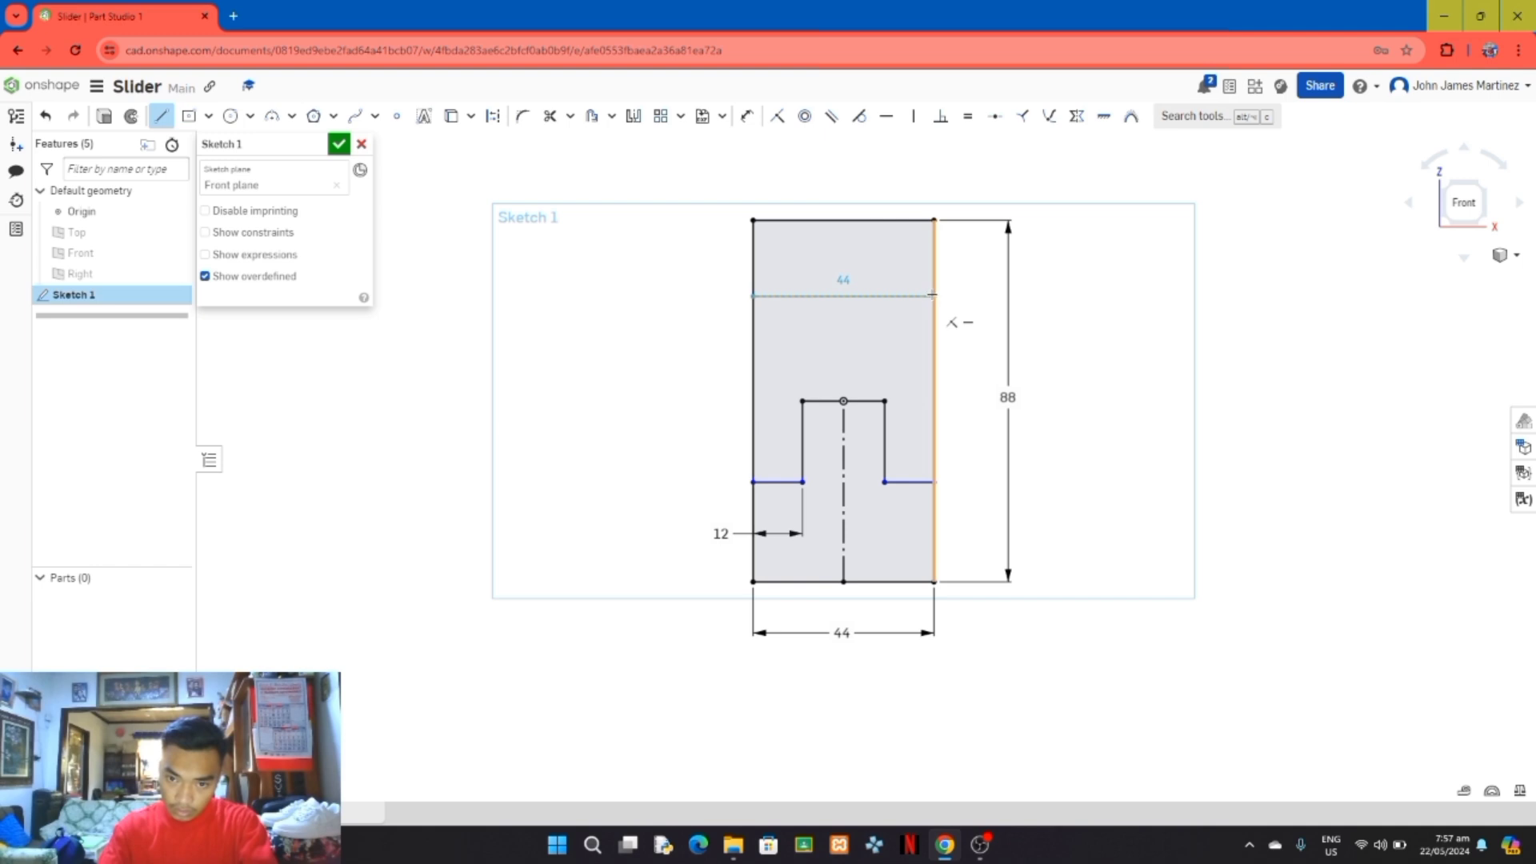
{"action": "left_click", "coordinate": [935, 296]}
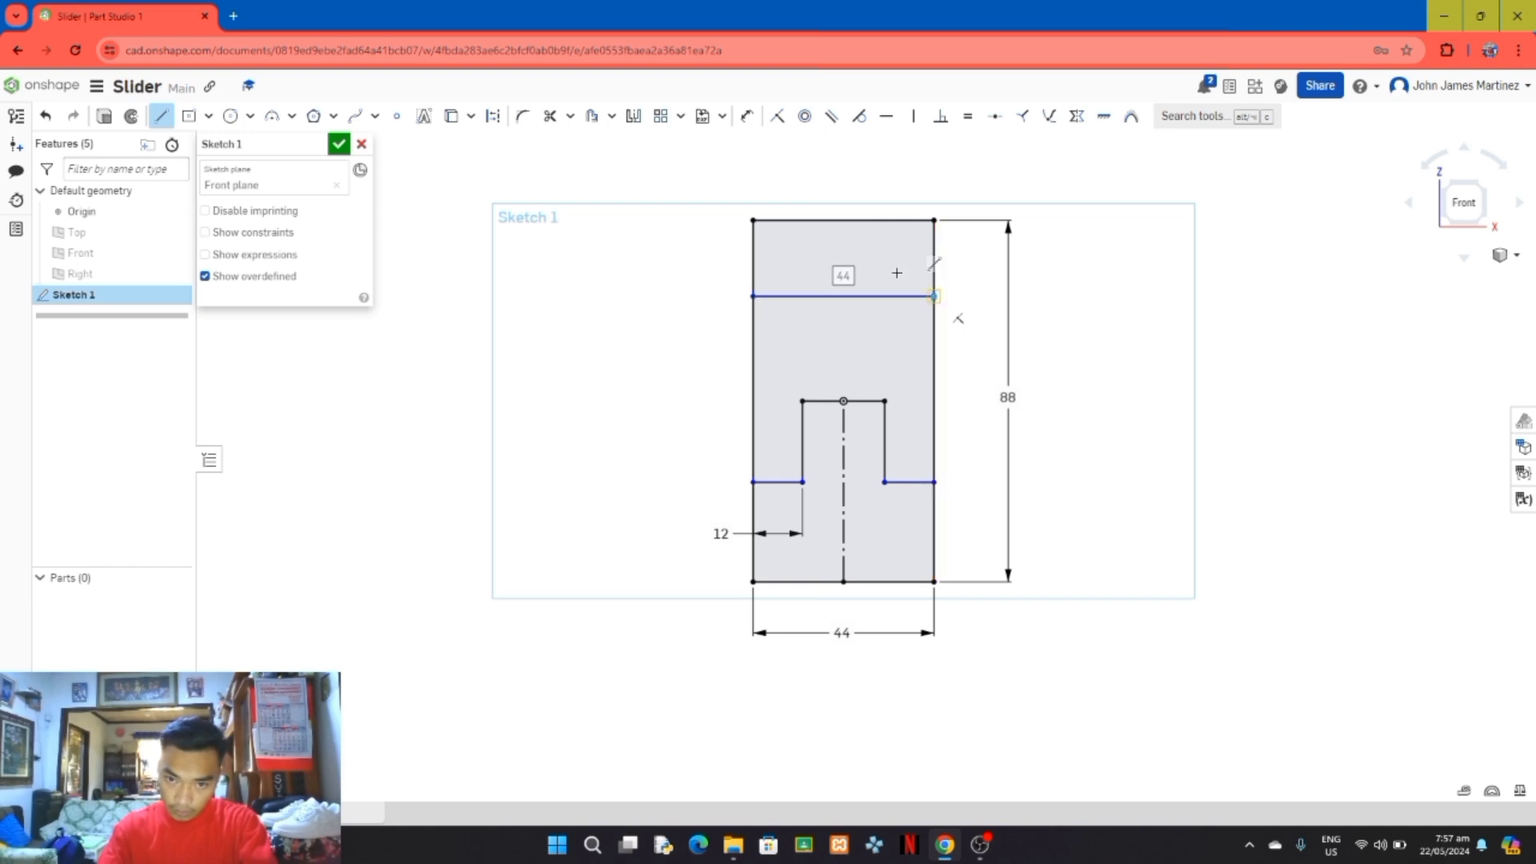
Step: Dimension the distance from the origin up to the full-width horizontal line as 18 mm
{"action": "left_click", "coordinate": [747, 116]}
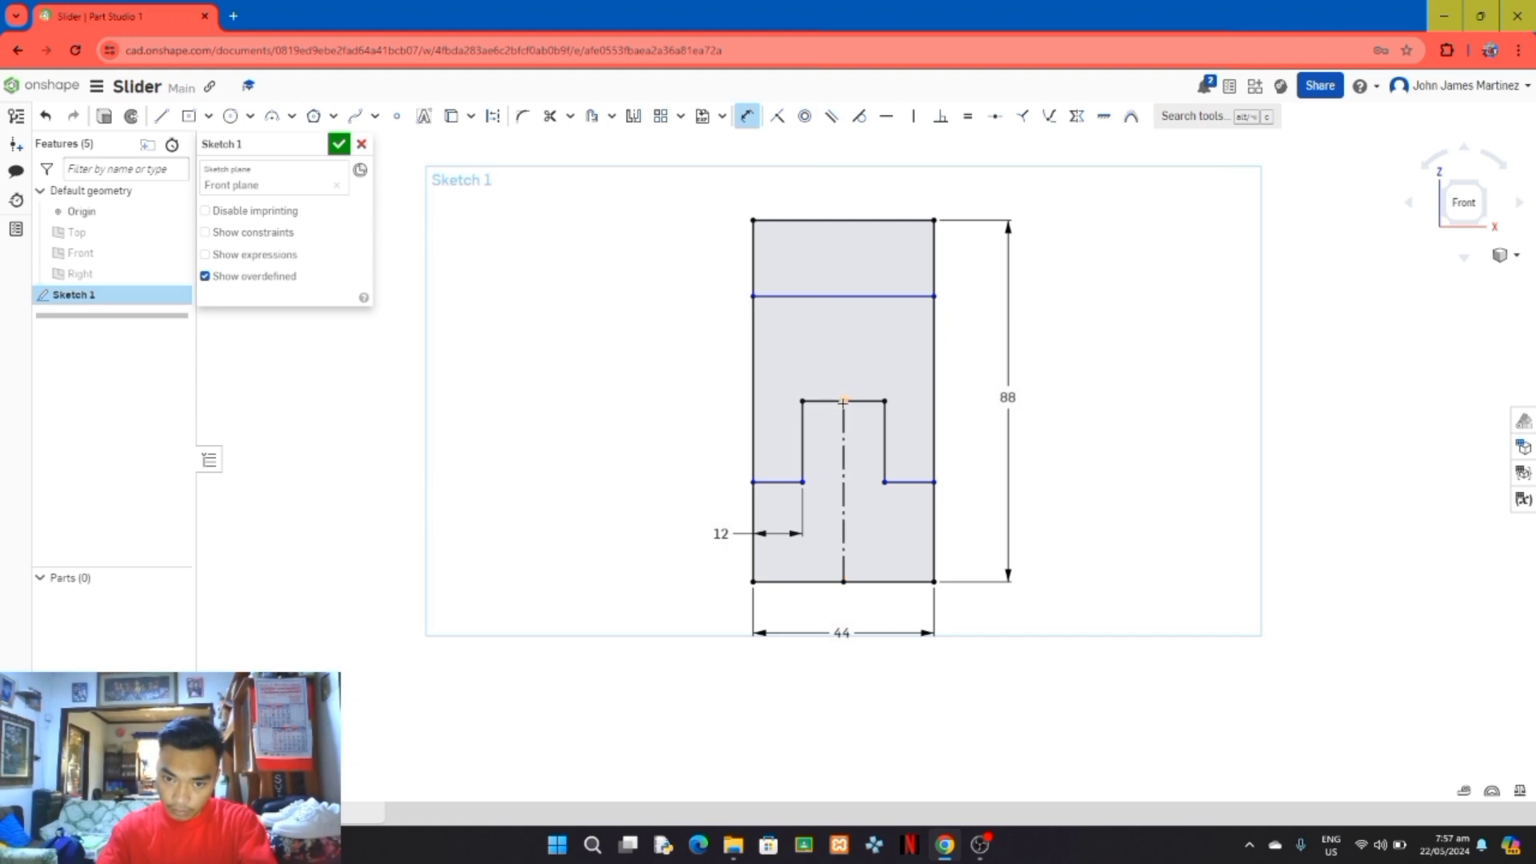
{"action": "left_click", "coordinate": [843, 296]}
{"action": "left_click", "coordinate": [844, 401]}
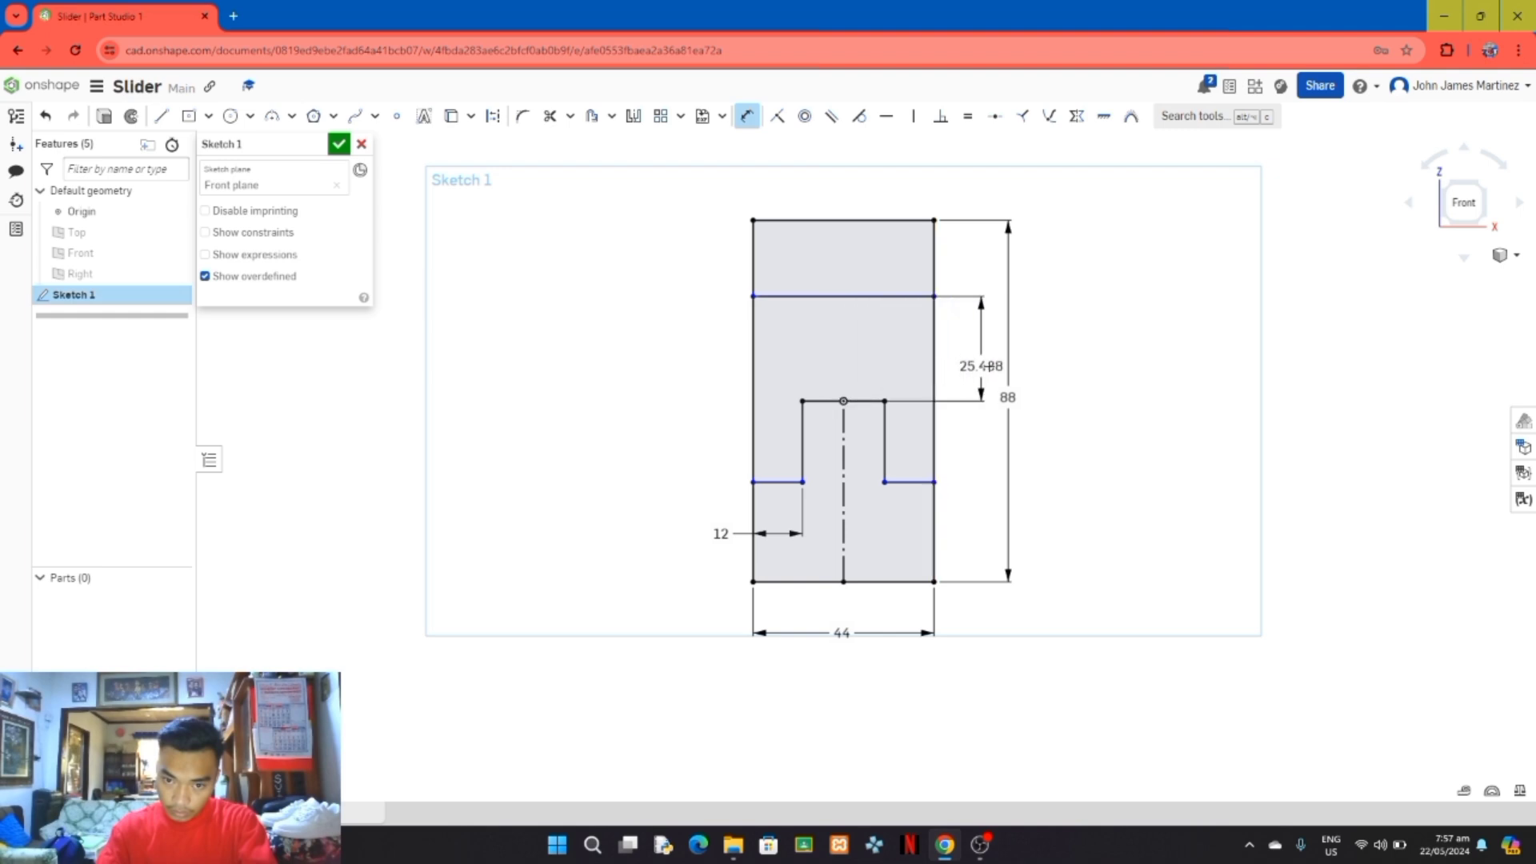
{"action": "left_click", "coordinate": [970, 349]}
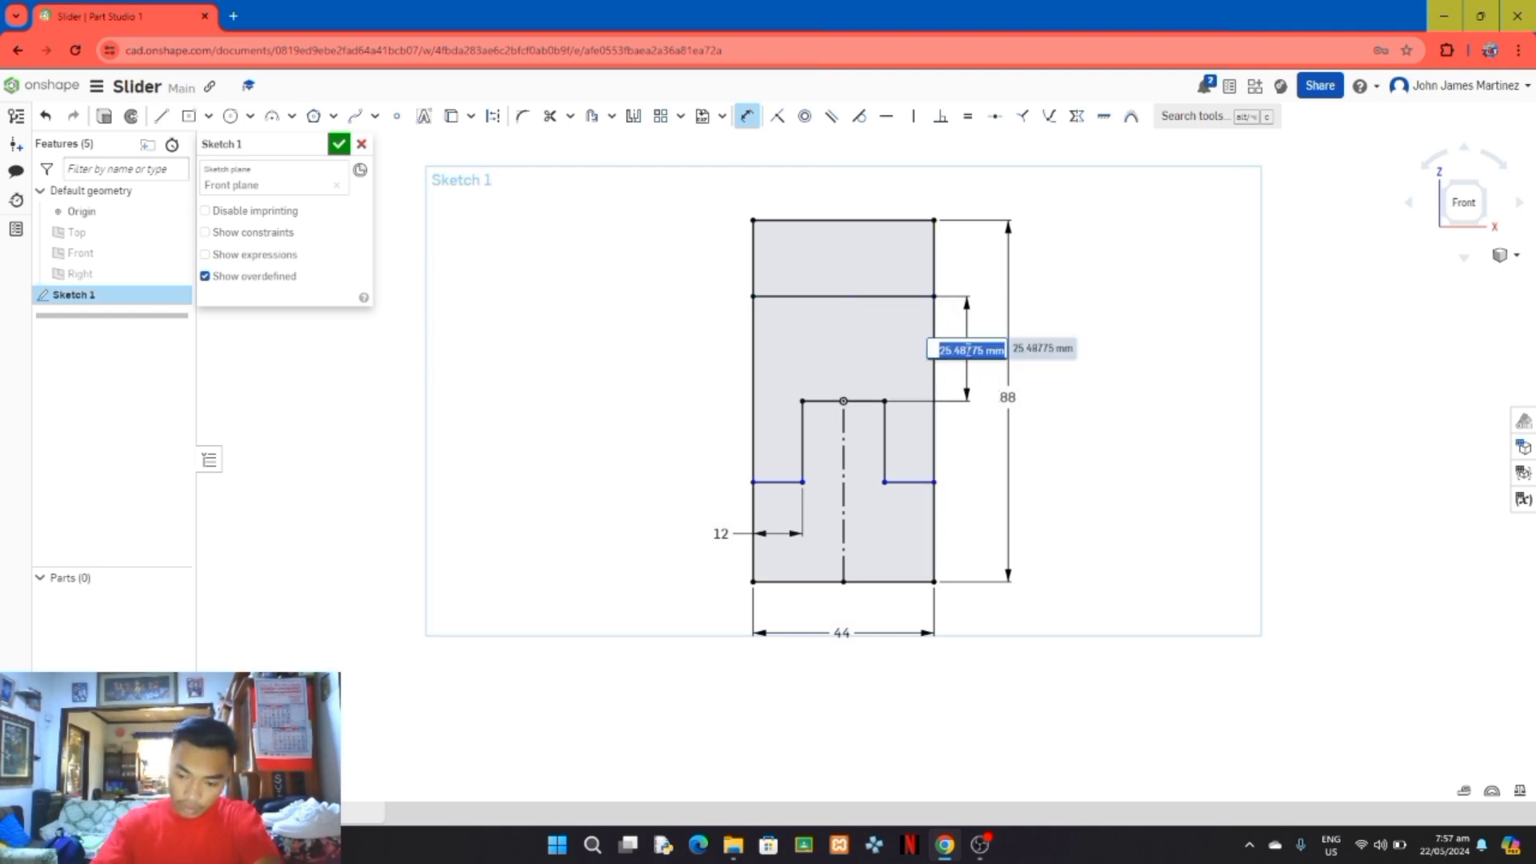
{"action": "type", "text": "18"}
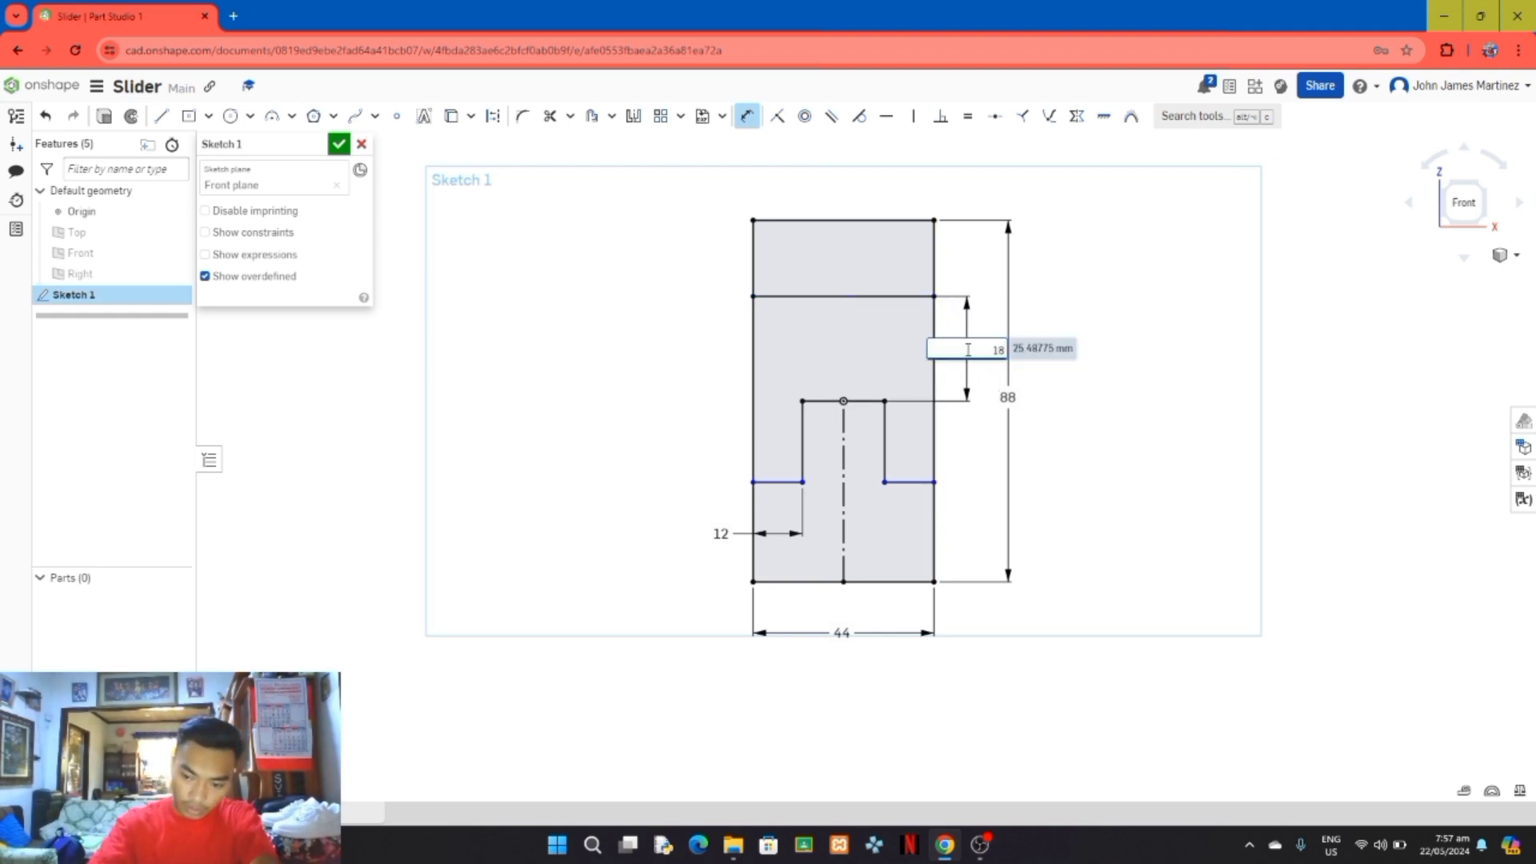
{"action": "key", "text": "Return"}
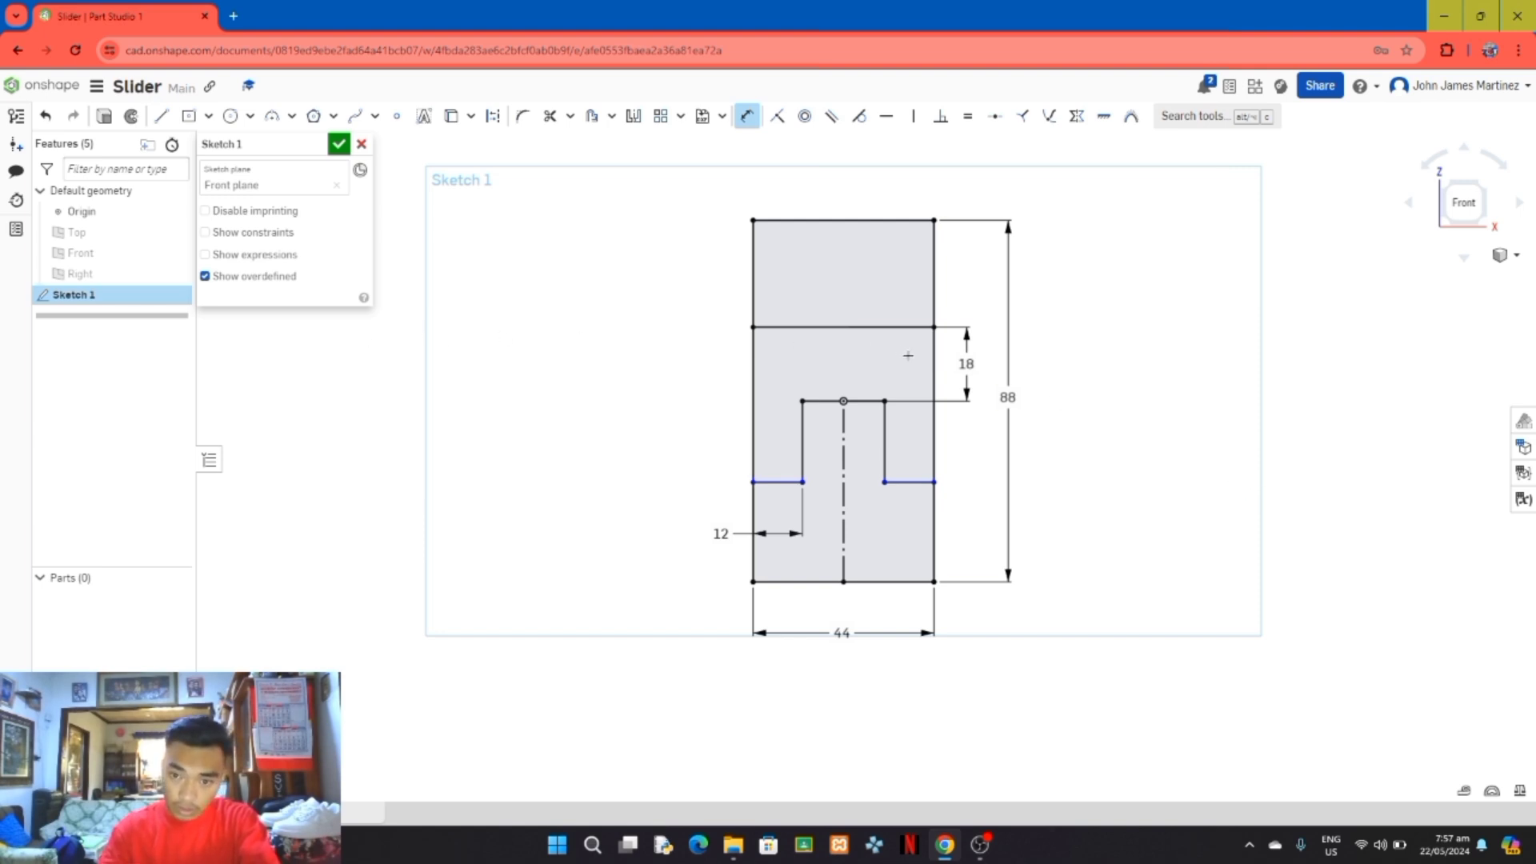
Step: Finish the front-plane sketch and switch the model to the isometric view
{"action": "left_click", "coordinate": [339, 146]}
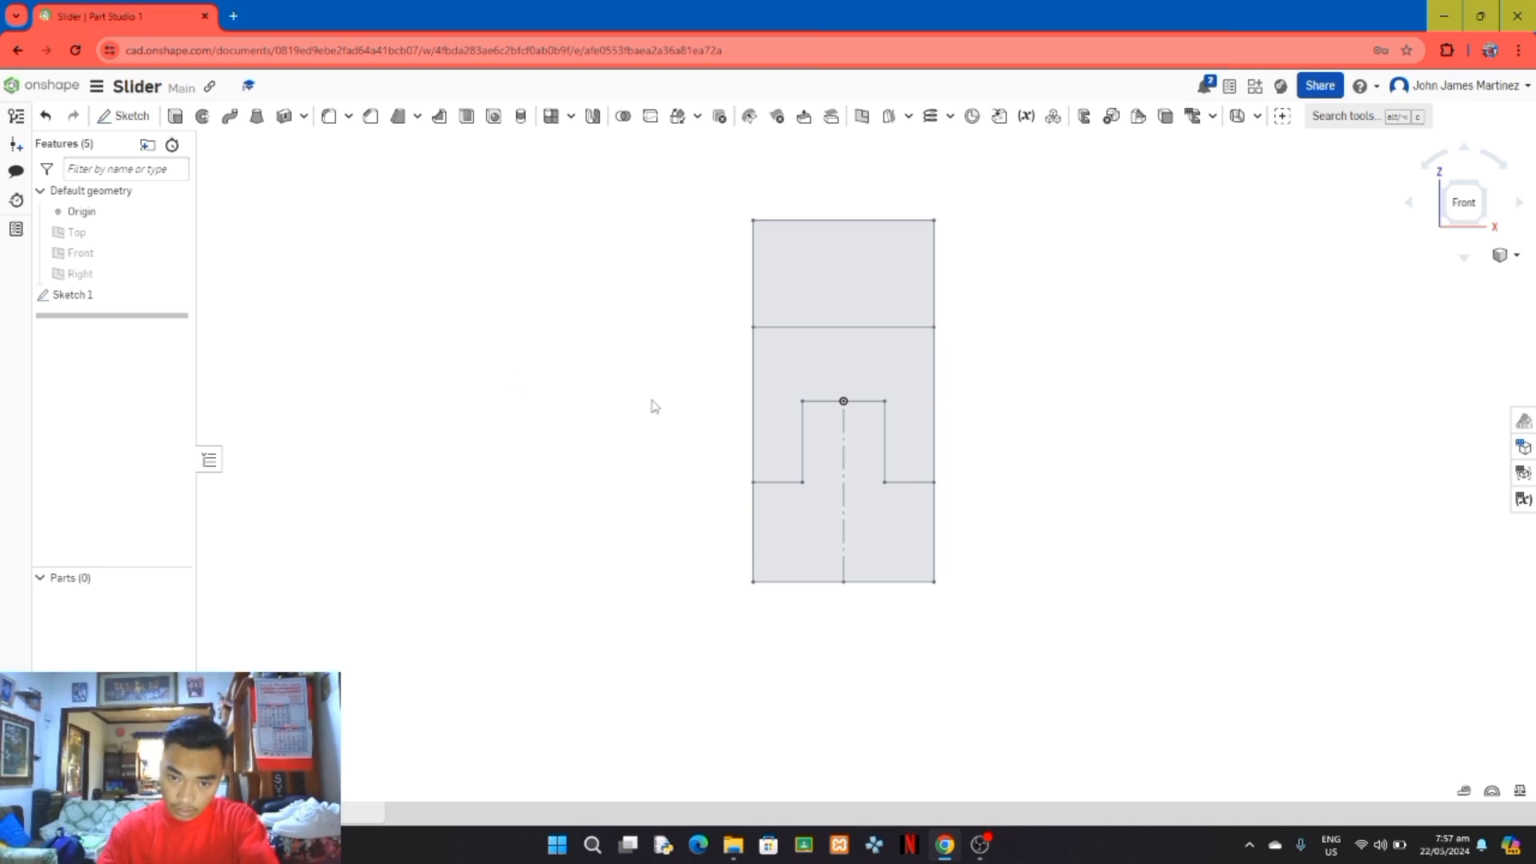
{"action": "right_click", "coordinate": [1211, 369]}
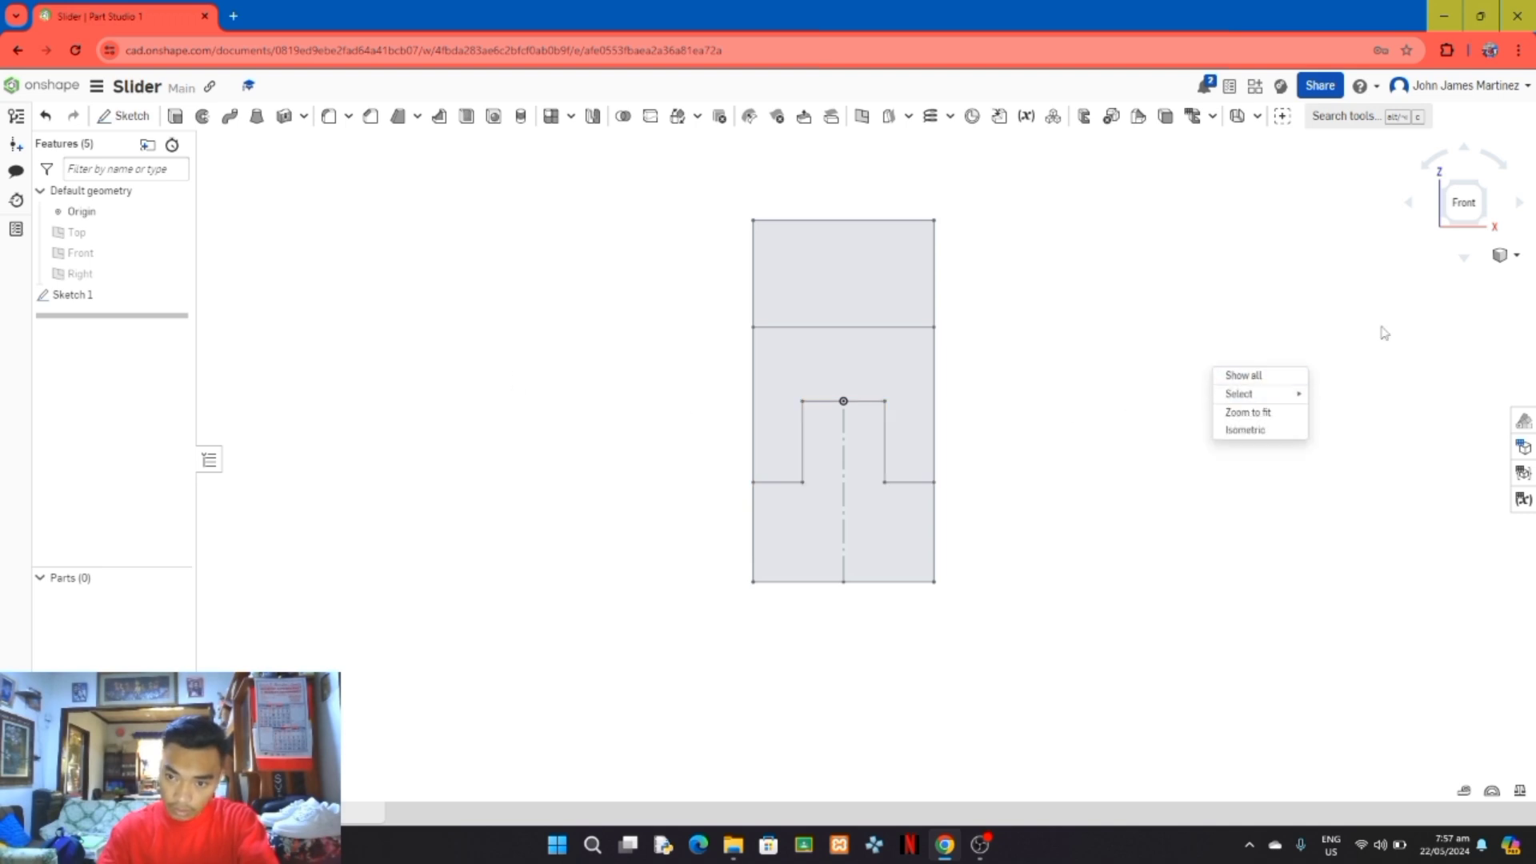
{"action": "left_click", "coordinate": [1508, 254]}
{"action": "left_click", "coordinate": [1509, 255]}
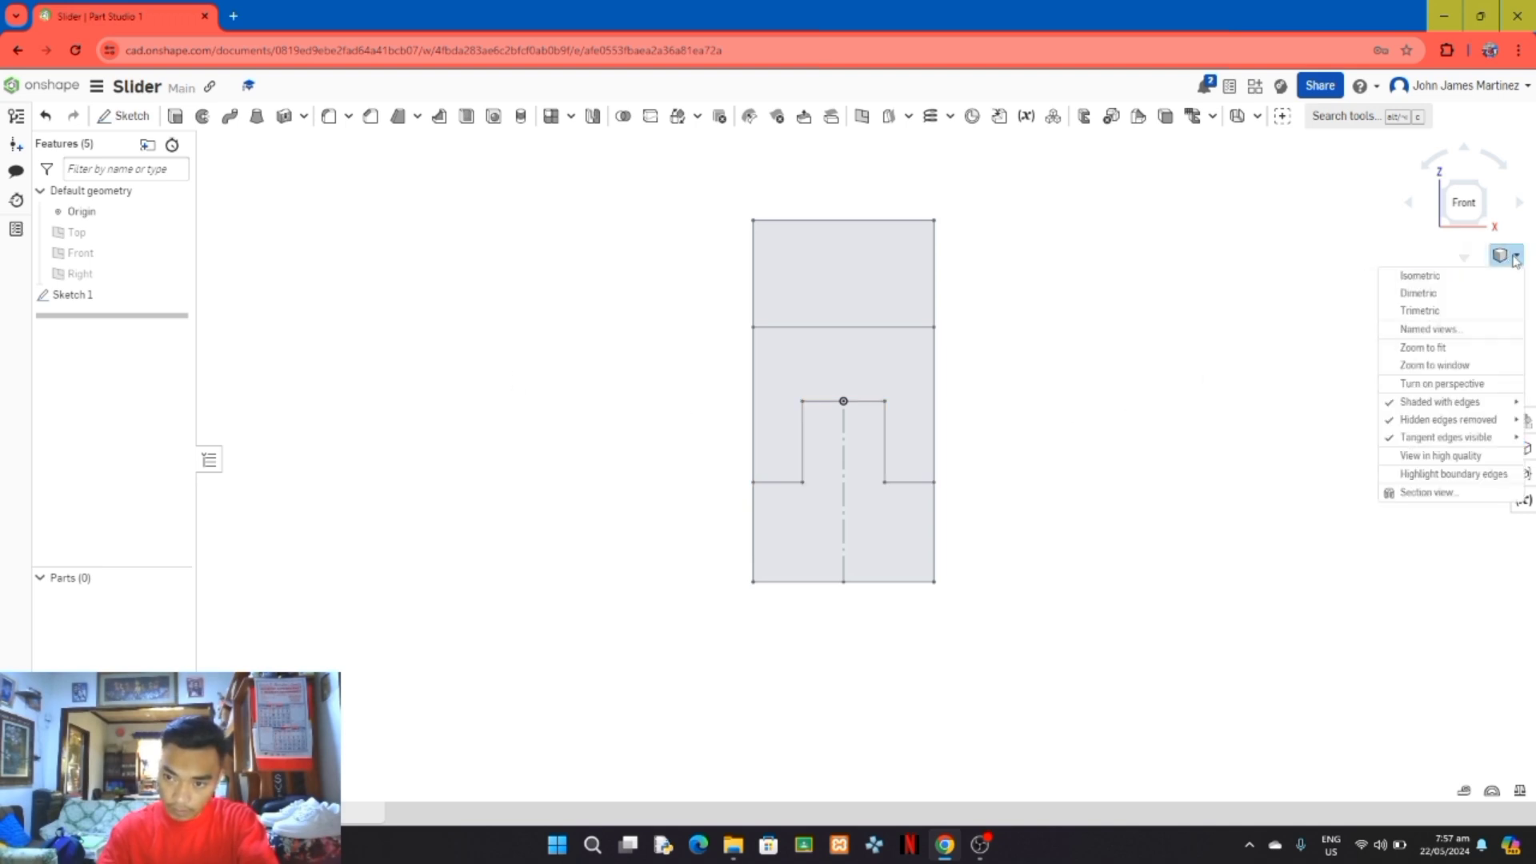
{"action": "left_click", "coordinate": [1490, 278]}
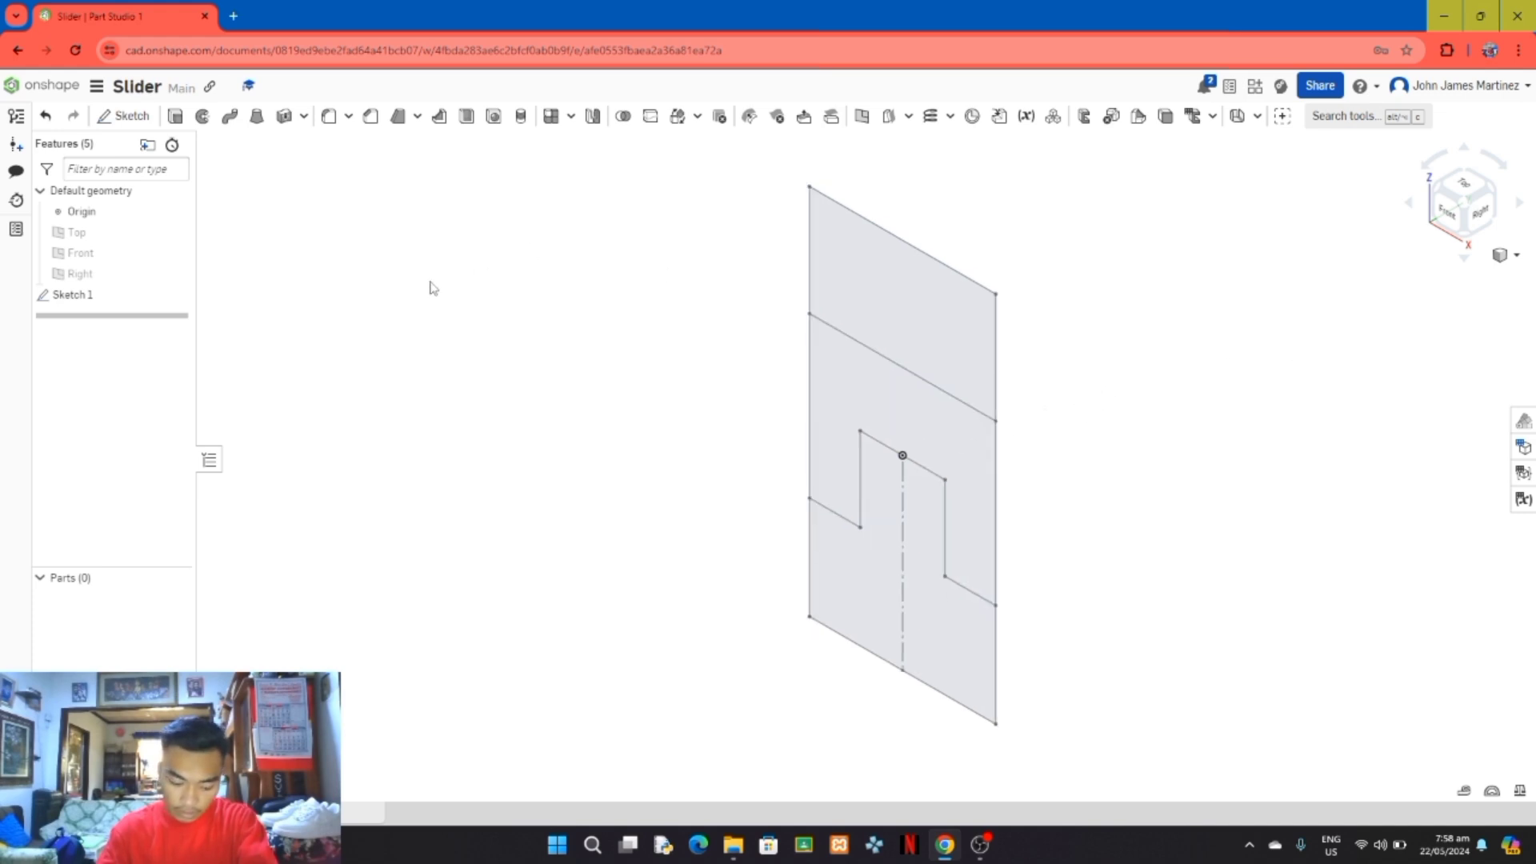
Step: Extrude all three sketch regions 25 mm in the opposite direction as a new solid block
{"action": "left_click", "coordinate": [176, 117]}
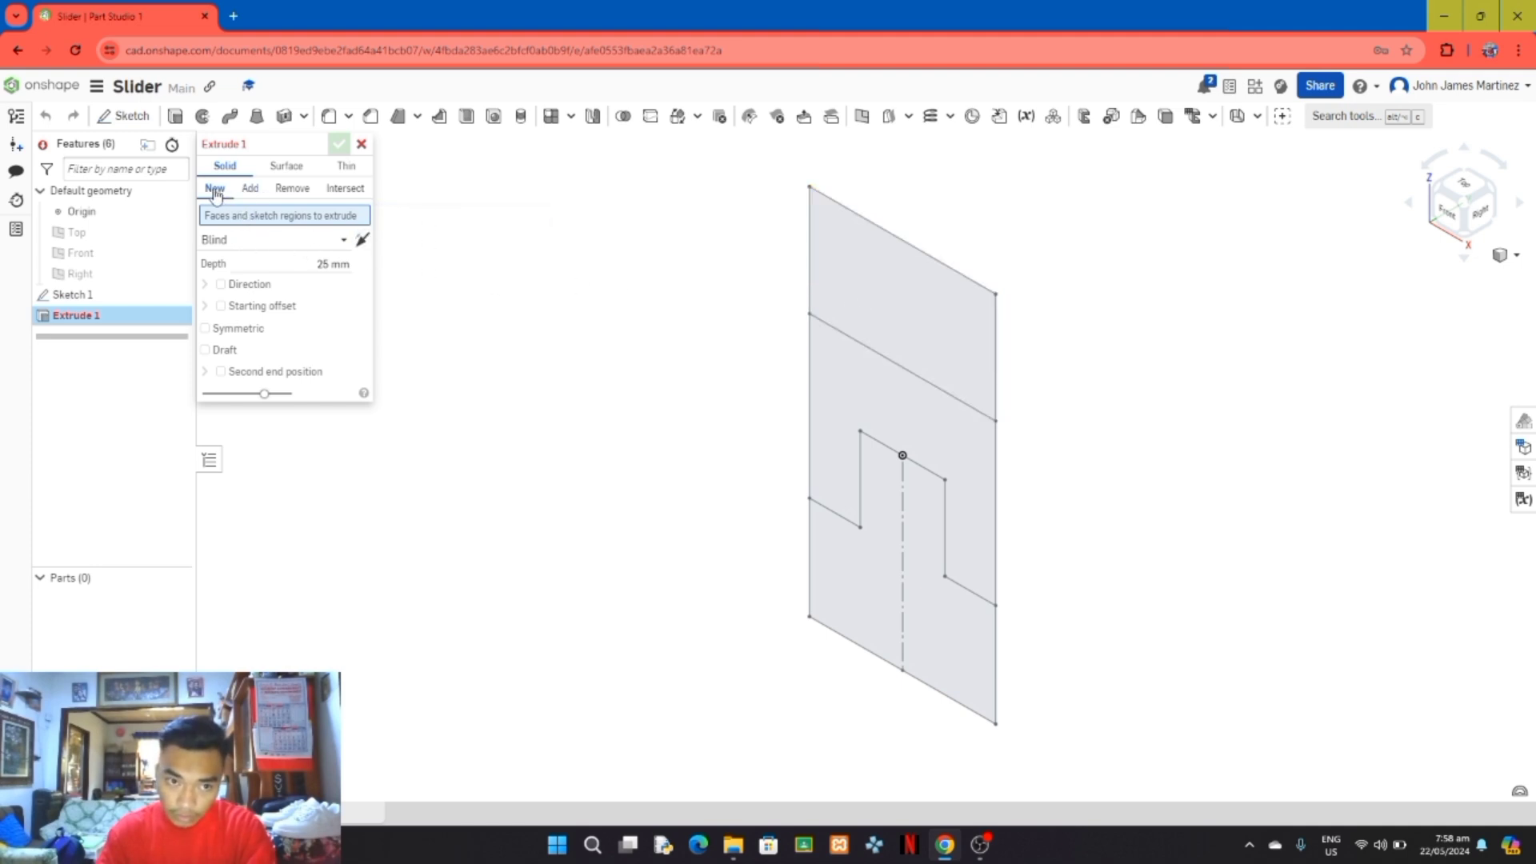
{"action": "left_click", "coordinate": [876, 287]}
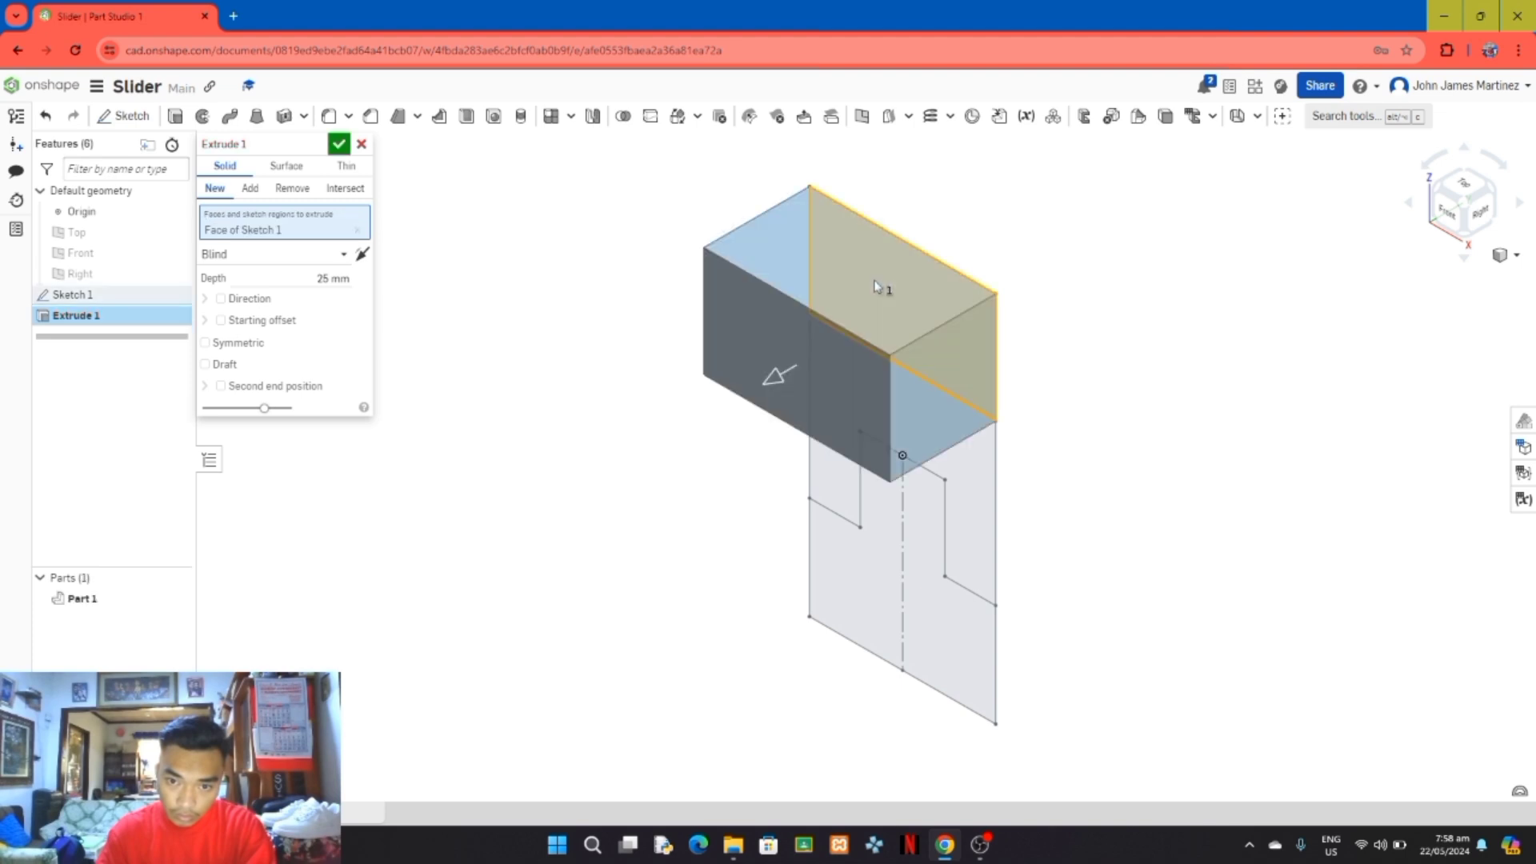
{"action": "left_click", "coordinate": [362, 254]}
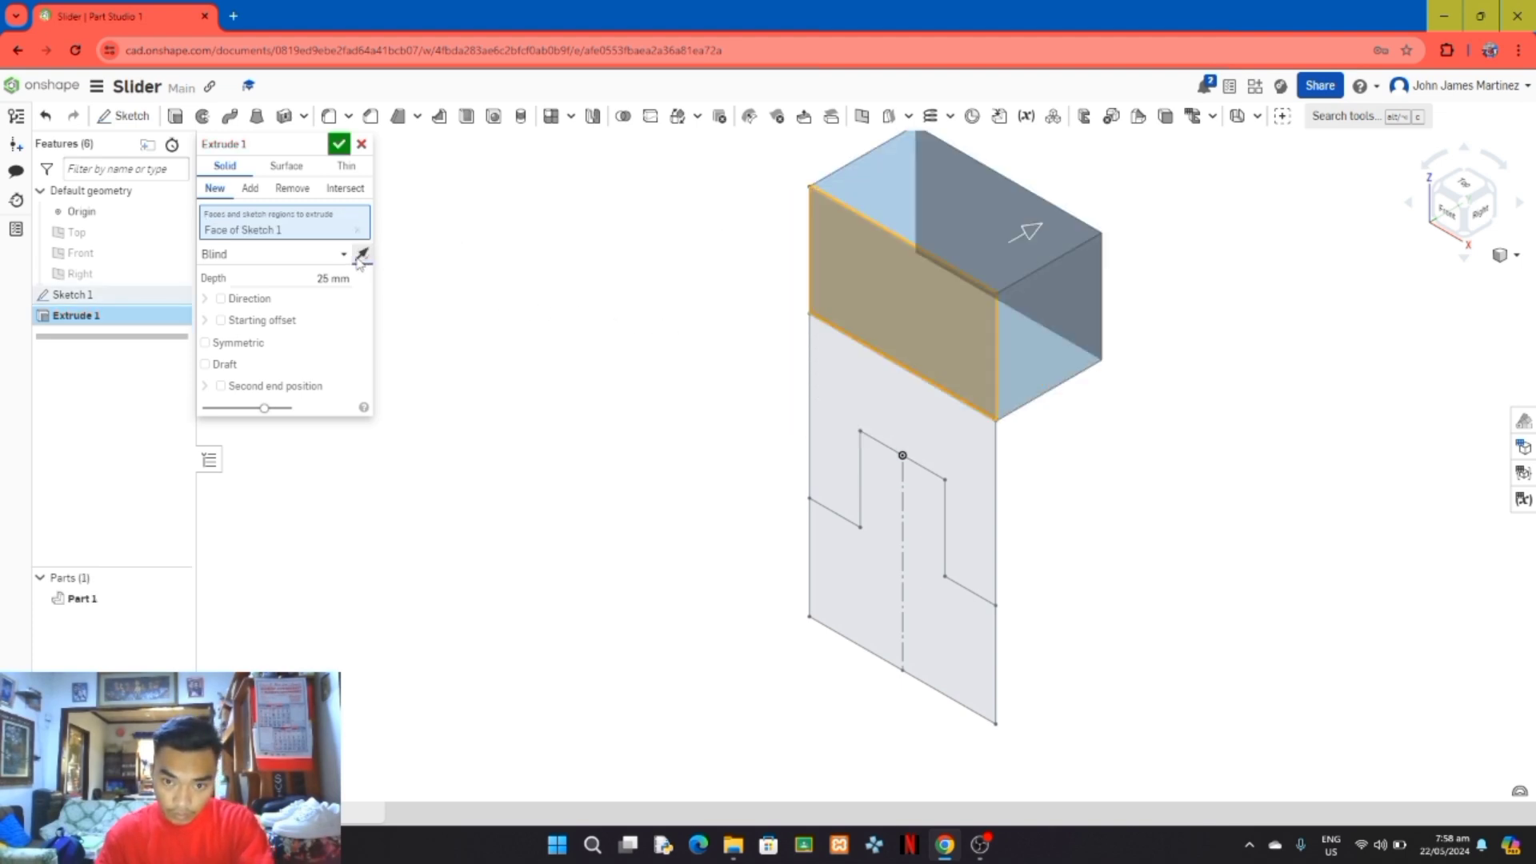
{"action": "left_click", "coordinate": [928, 417]}
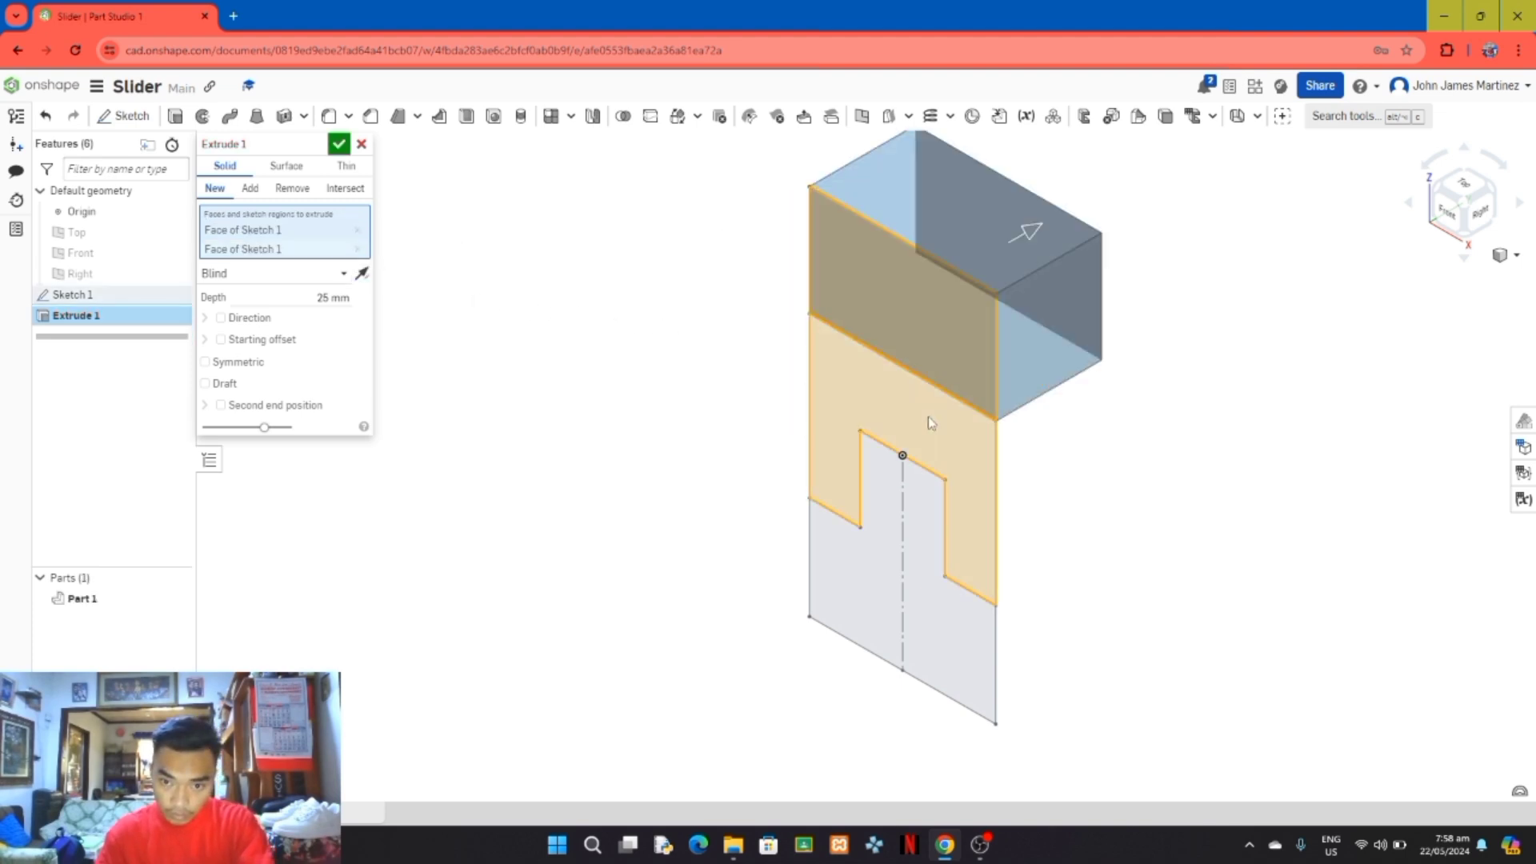
{"action": "left_click", "coordinate": [948, 584]}
{"action": "mouse_move", "coordinate": [1128, 548]}
{"action": "right_mouse_down"}
{"action": "mouse_move", "coordinate": [1076, 520]}
{"action": "mouse_move", "coordinate": [1035, 528]}
{"action": "mouse_move", "coordinate": [1121, 538]}
{"action": "mouse_move", "coordinate": [1153, 510]}
{"action": "mouse_move", "coordinate": [1124, 532]}
{"action": "mouse_move", "coordinate": [806, 596]}
{"action": "mouse_move", "coordinate": [823, 569]}
{"action": "mouse_move", "coordinate": [796, 578]}
{"action": "mouse_move", "coordinate": [815, 622]}
{"action": "mouse_move", "coordinate": [845, 601]}
{"action": "mouse_move", "coordinate": [775, 612]}
{"action": "right_mouse_up"}
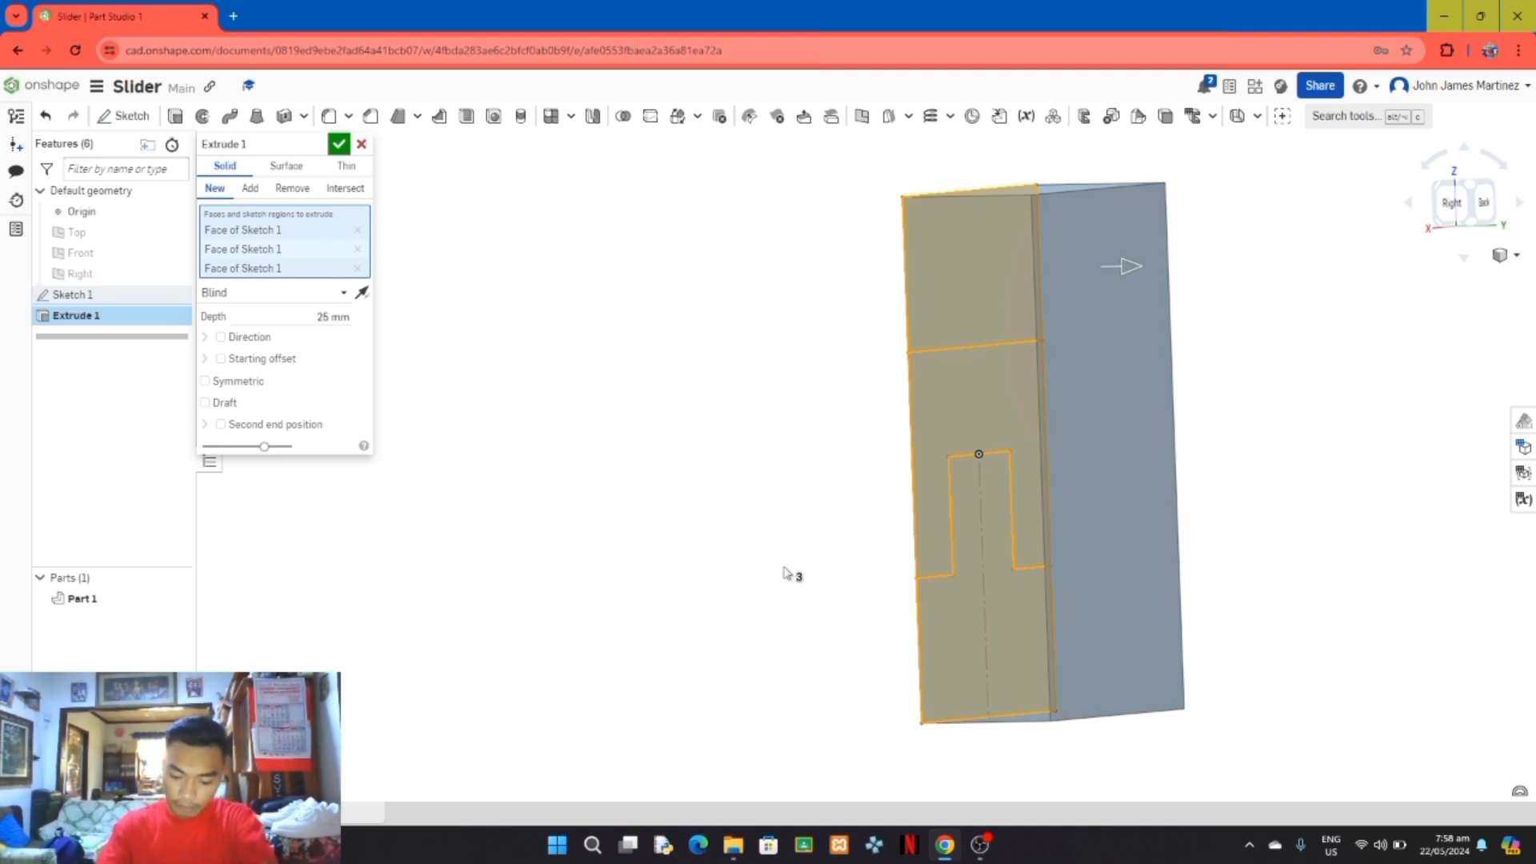
{"action": "key", "text": "shift+4"}
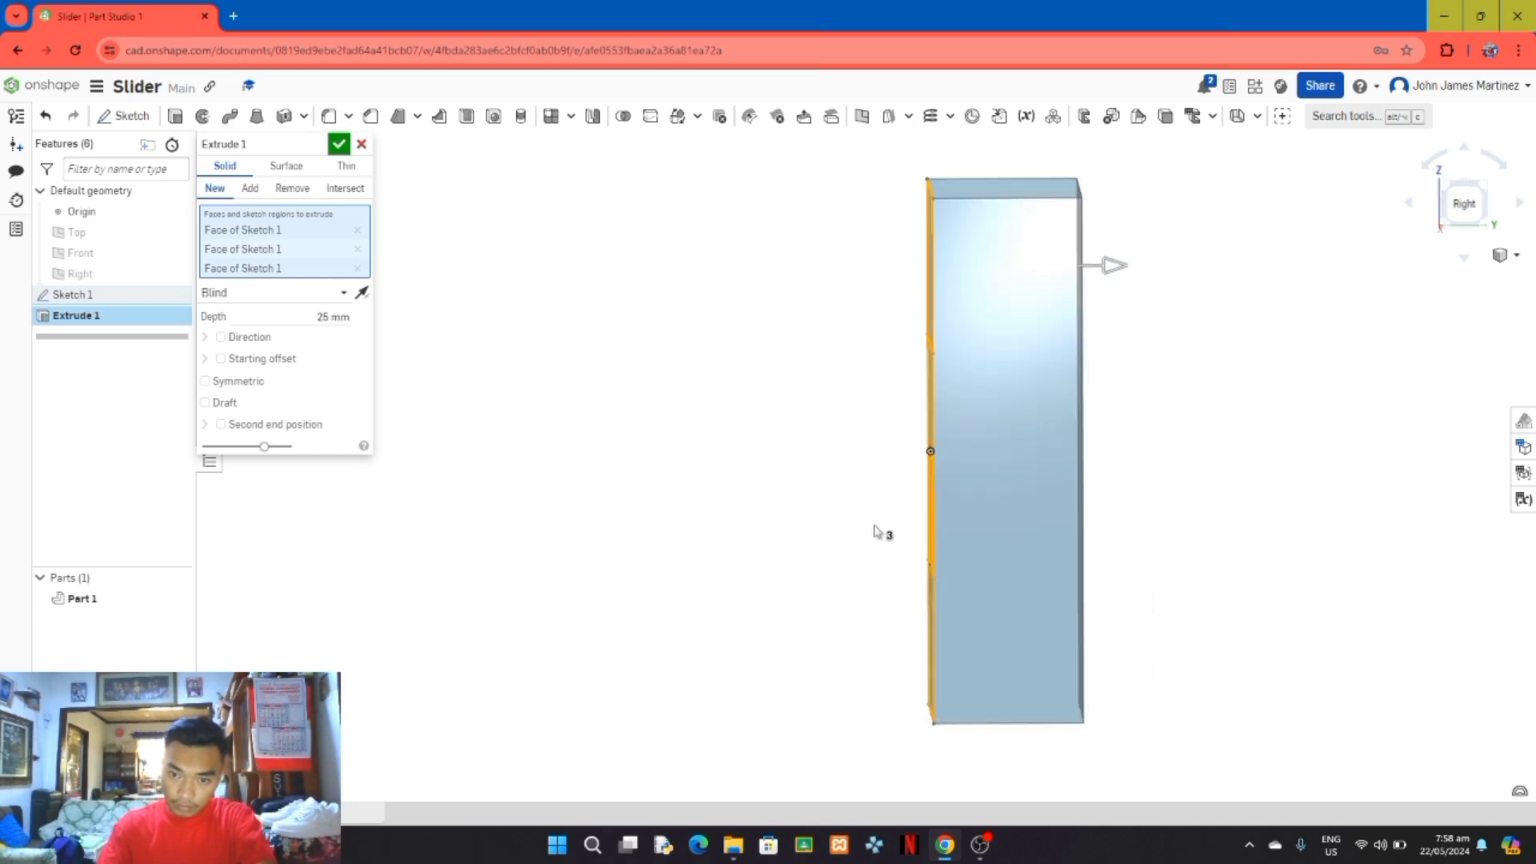
{"action": "right_click_drag", "start_coordinate": [878, 531], "coordinate": [912, 531]}
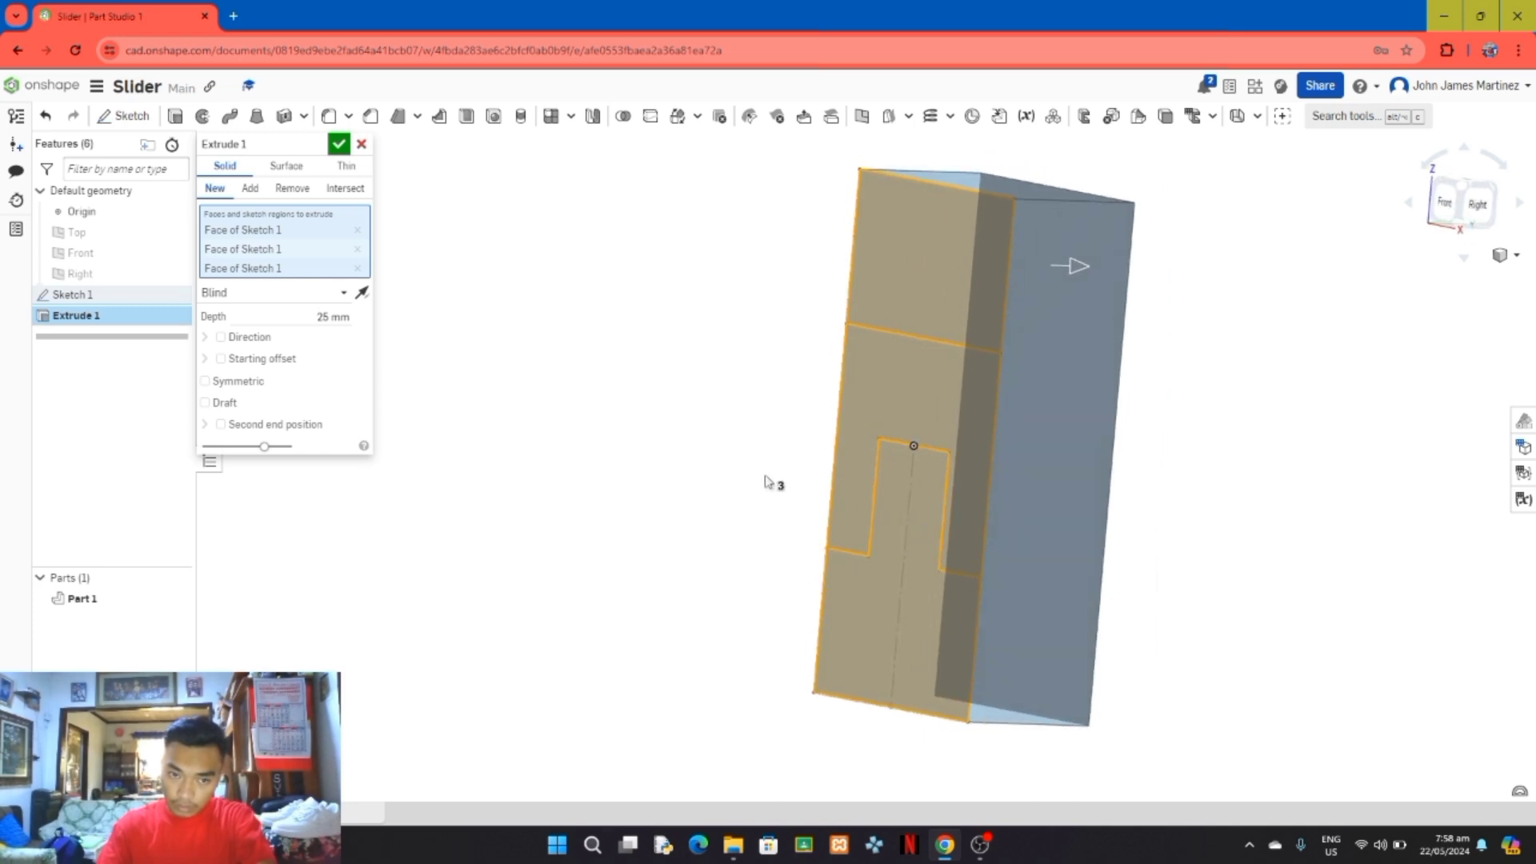
{"action": "left_click", "coordinate": [339, 145]}
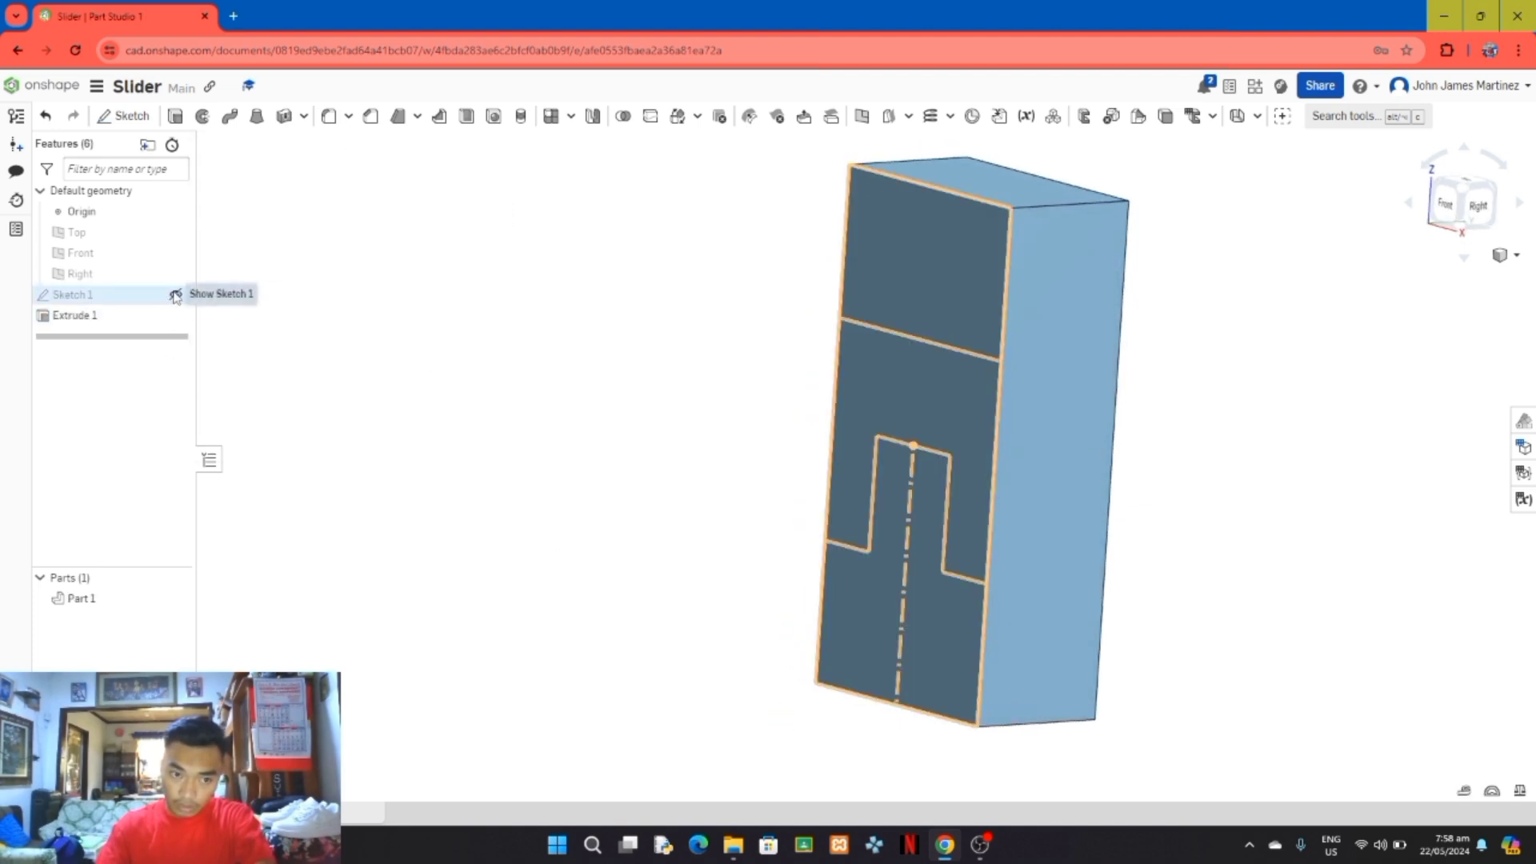
Step: Show Sketch 1 again and set up an Add extrusion of its lower stepped region, pointing away from the block
{"action": "left_click", "coordinate": [176, 295]}
{"action": "mouse_move", "coordinate": [688, 495]}
{"action": "right_mouse_down"}
{"action": "mouse_move", "coordinate": [658, 457]}
{"action": "mouse_move", "coordinate": [695, 484]}
{"action": "right_mouse_up"}
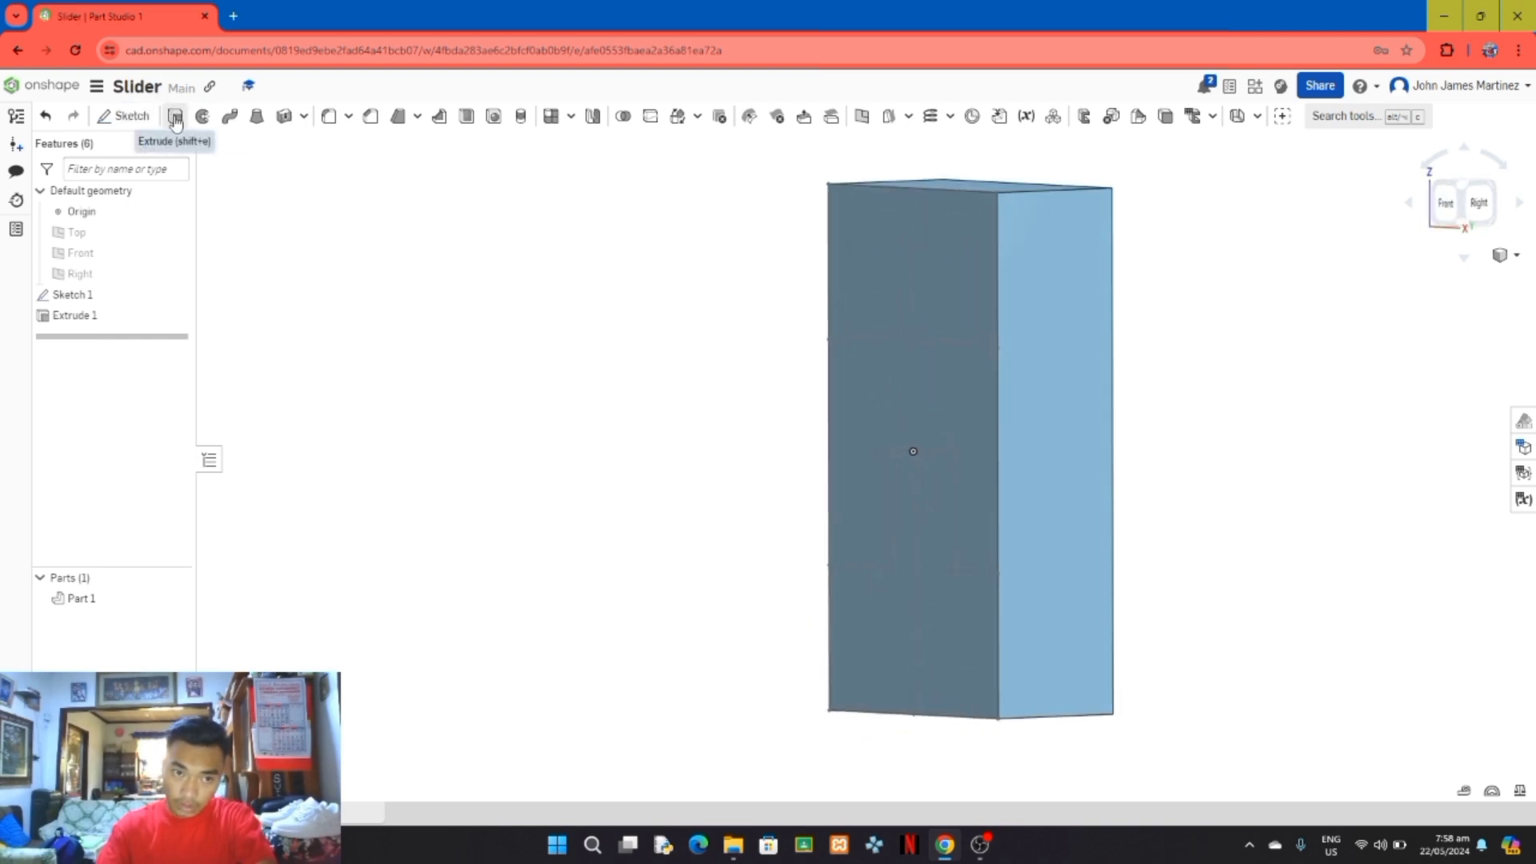
{"action": "left_click", "coordinate": [175, 117]}
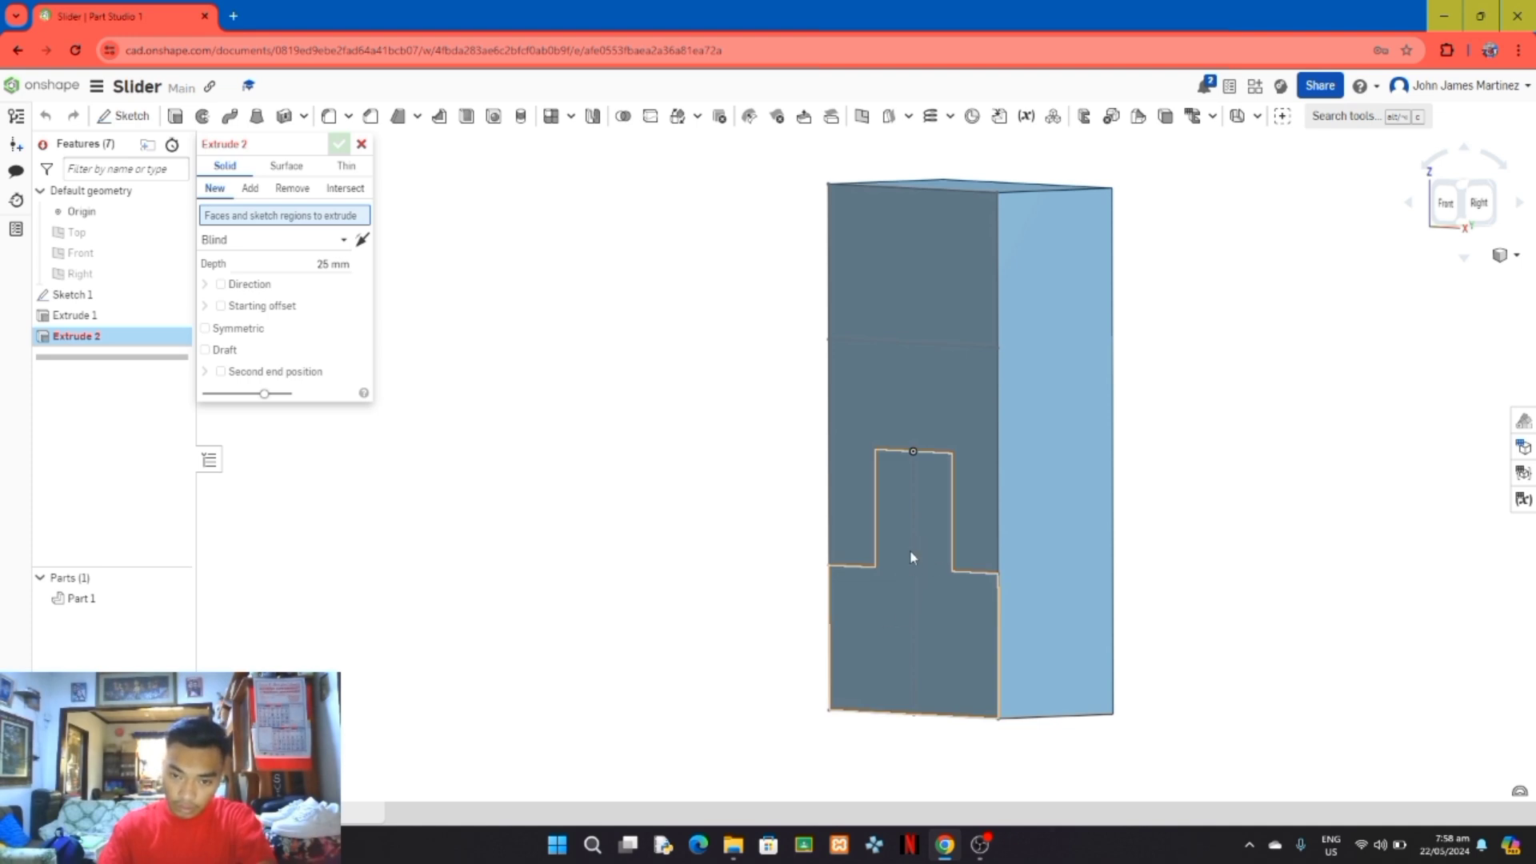
{"action": "left_click", "coordinate": [921, 617]}
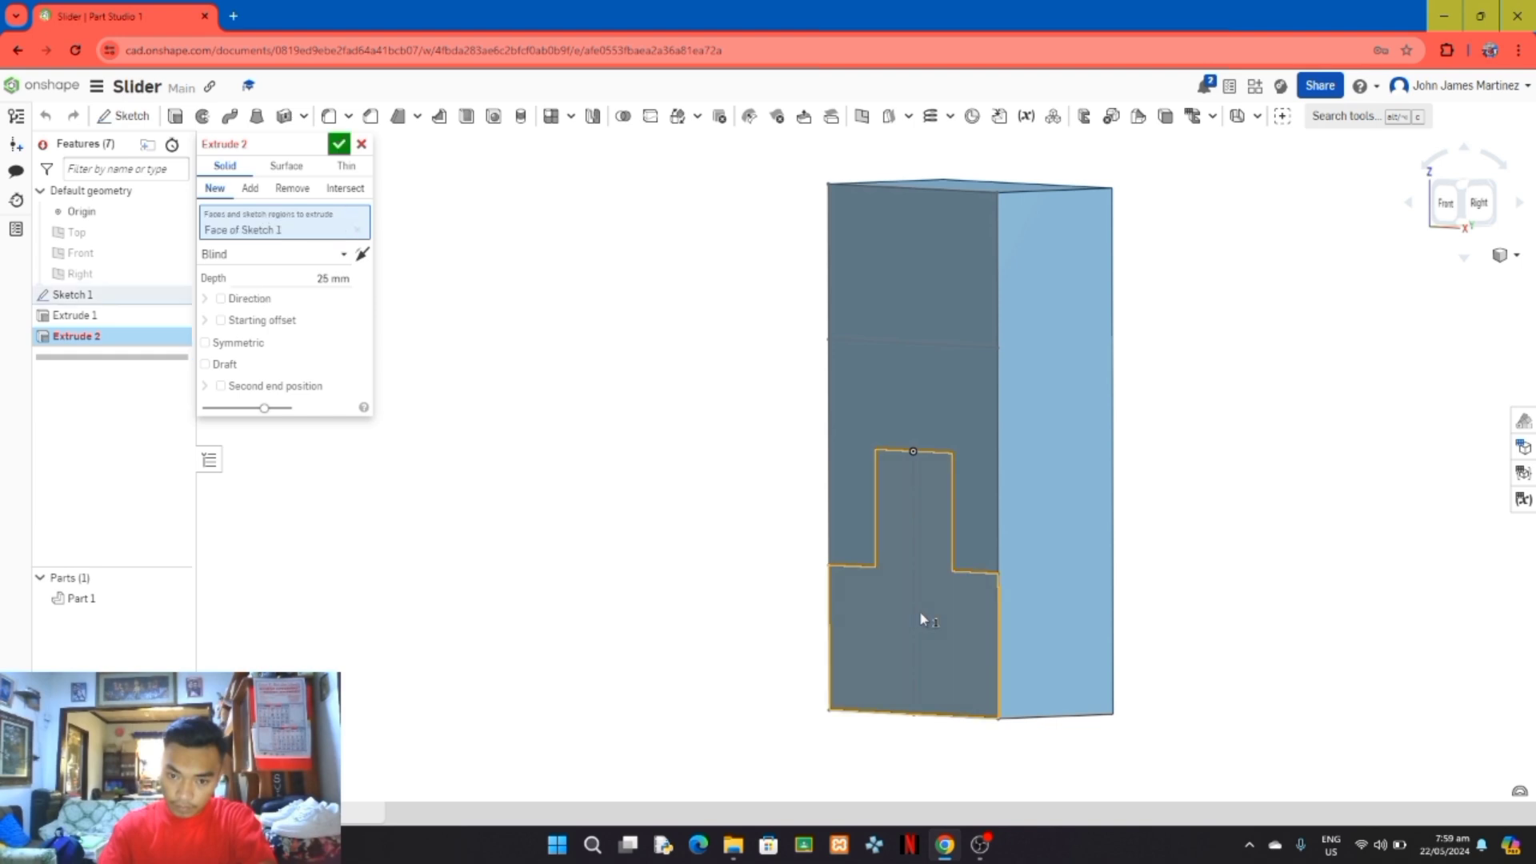
{"action": "right_click_drag", "start_coordinate": [1163, 621], "coordinate": [1328, 636]}
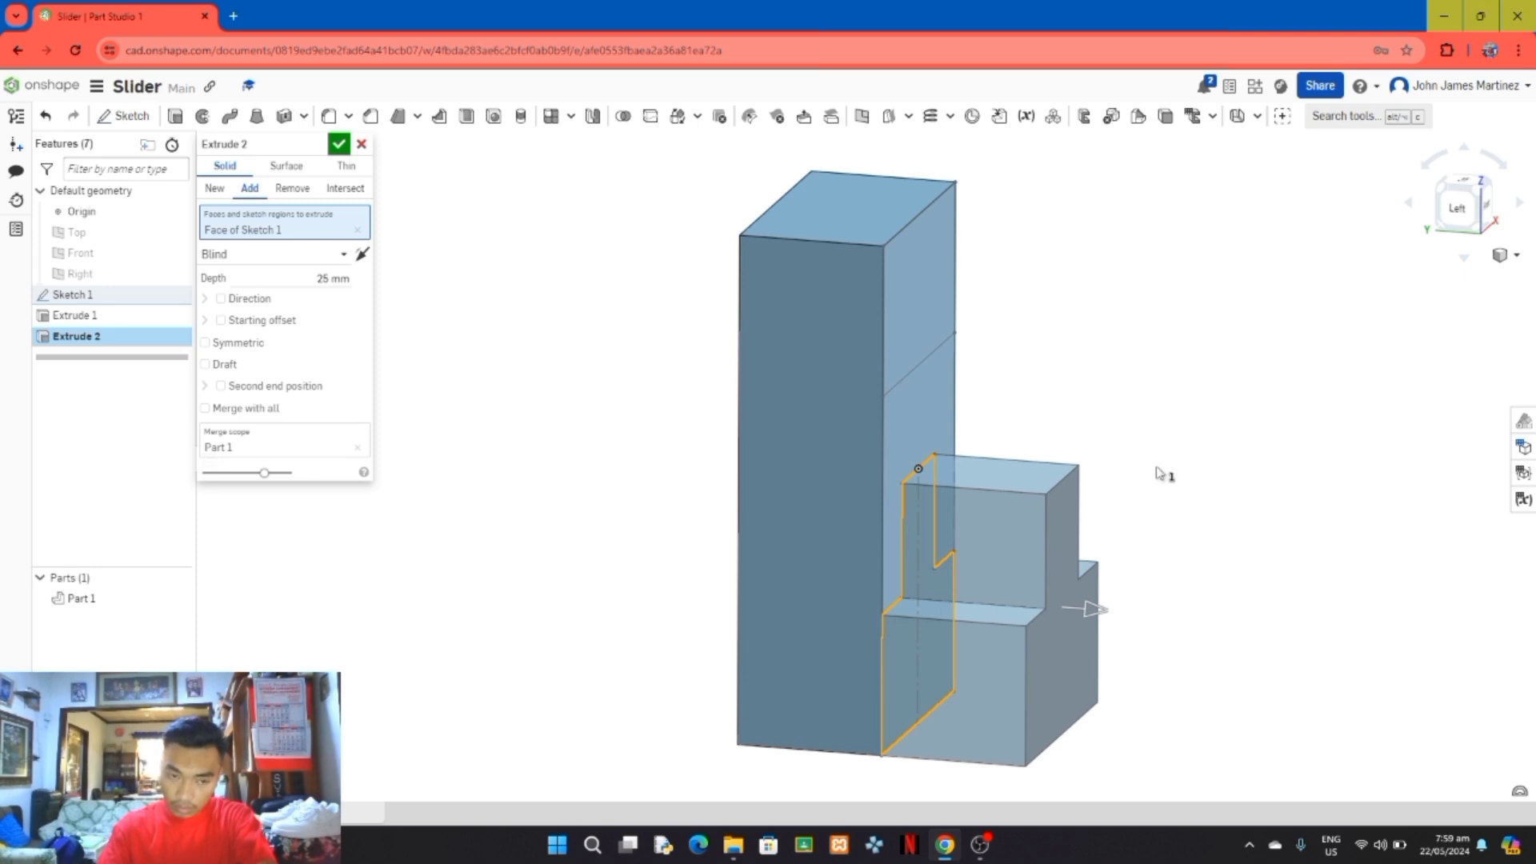
Step: Set the stepped region's extrusion depth to 288 mm and accept the feature merged with the block
{"action": "left_click", "coordinate": [329, 276]}
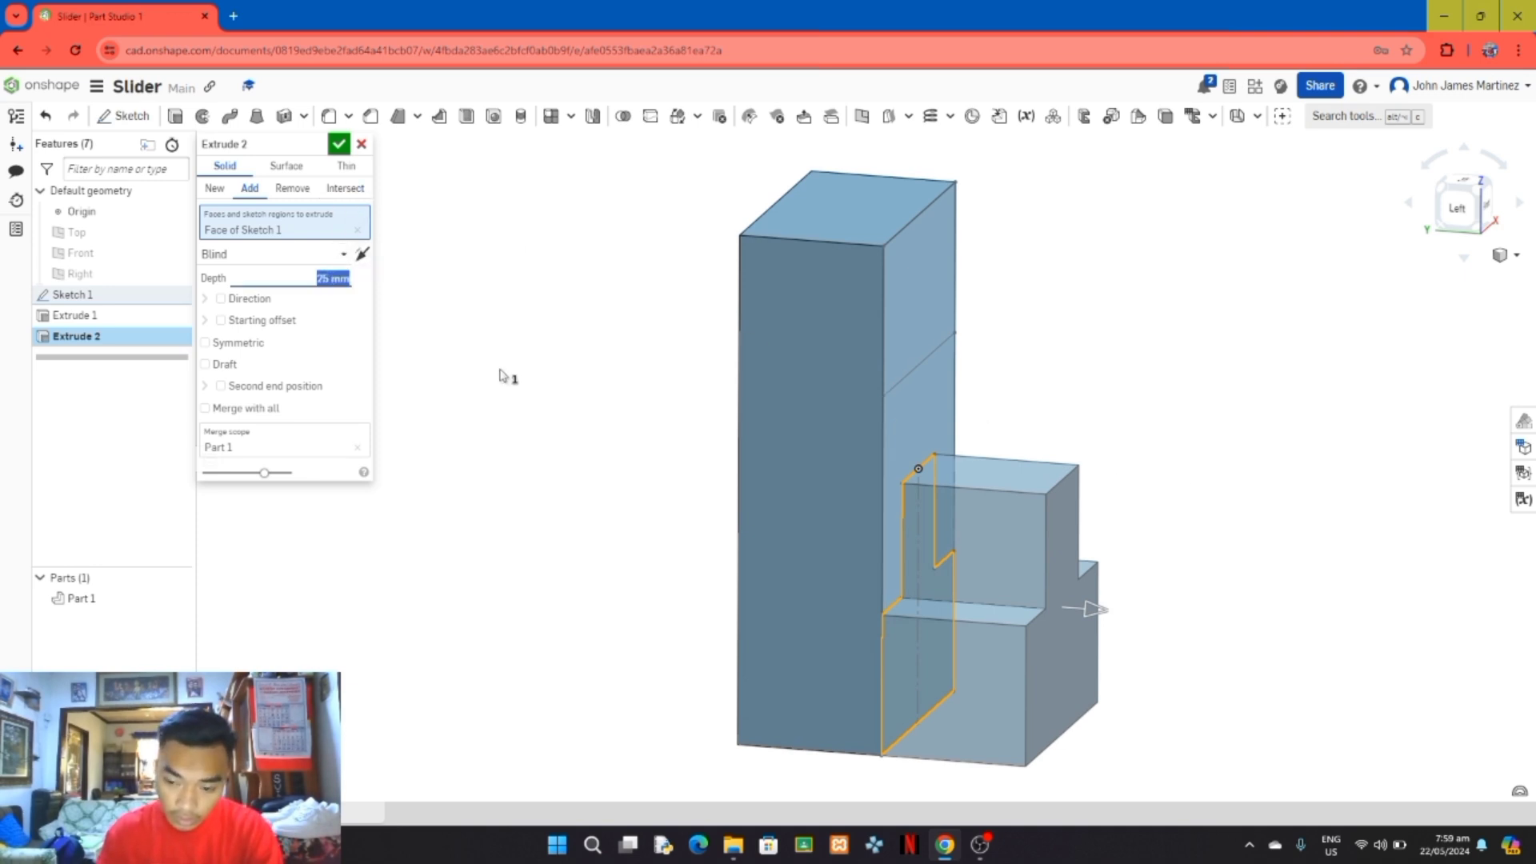
{"action": "type", "text": "288"}
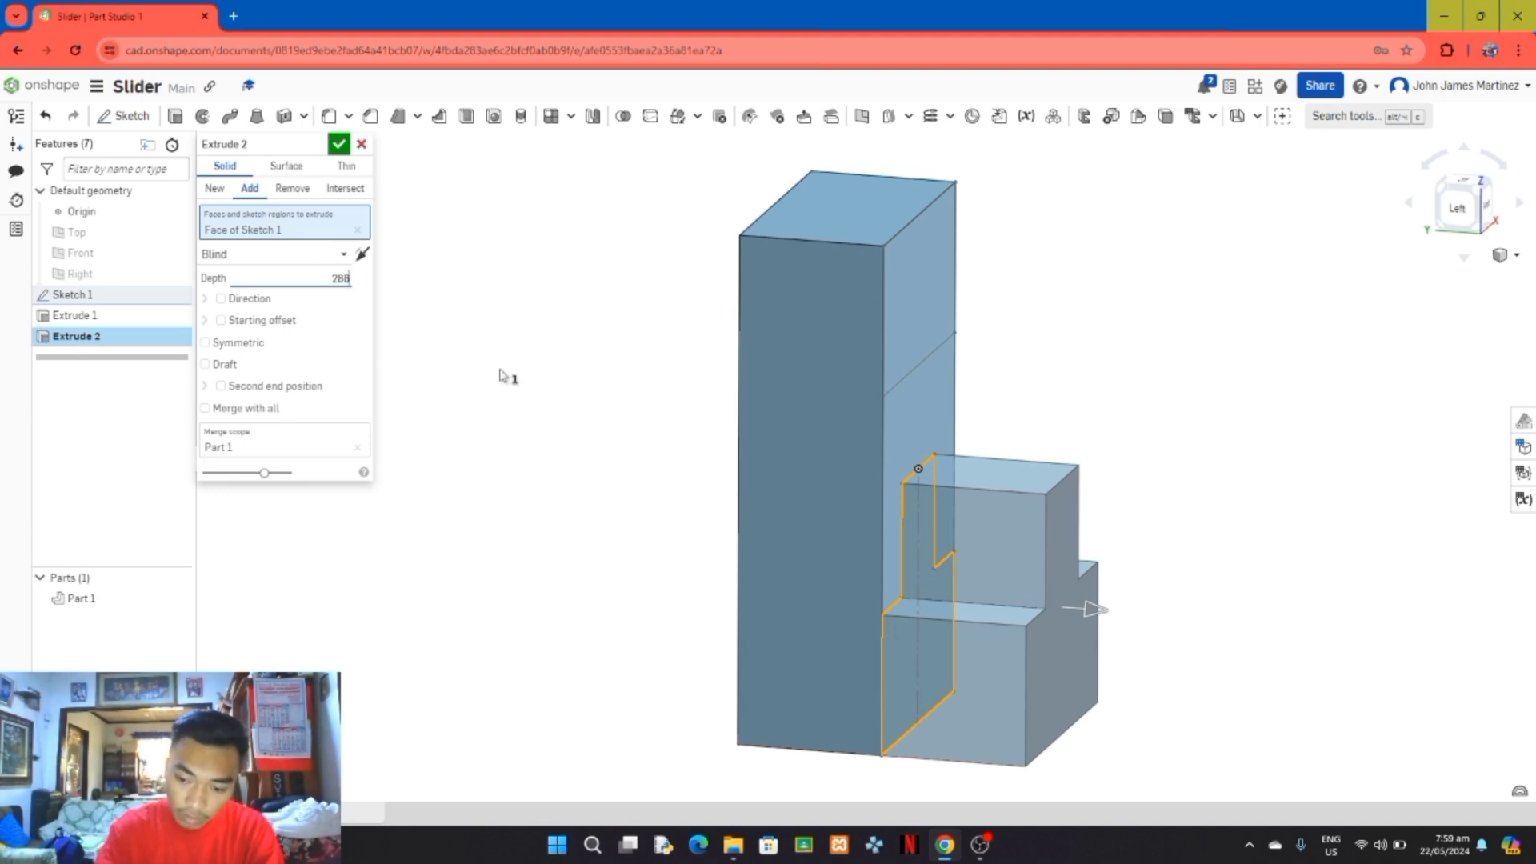
{"action": "key", "text": "Return"}
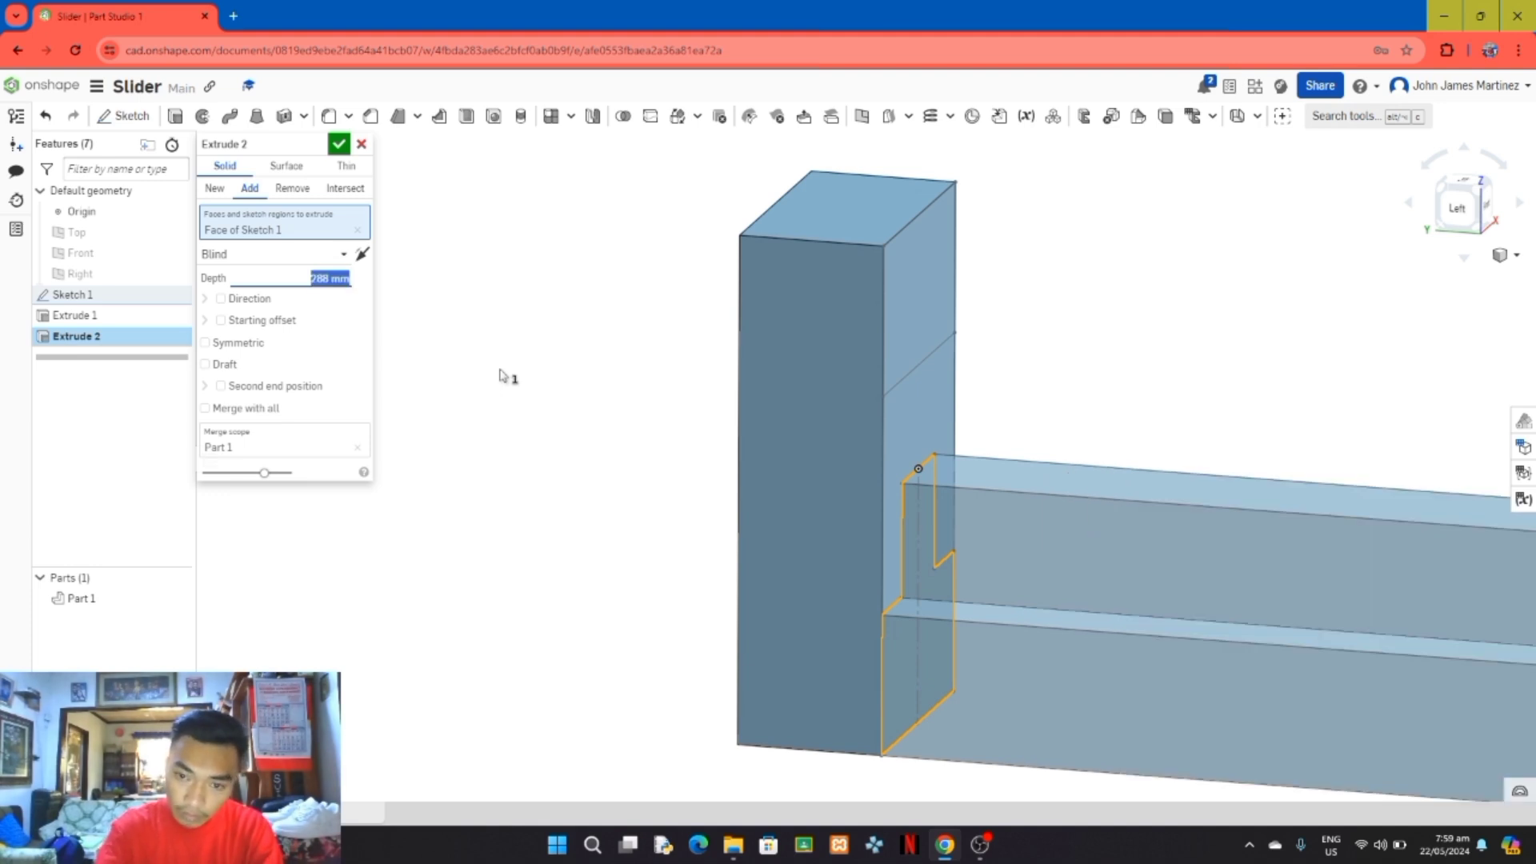
{"action": "scroll", "coordinate": [505, 380], "scroll_direction": "down", "scroll_amount": 3}
{"action": "scroll", "coordinate": [511, 392], "scroll_direction": "down", "scroll_amount": 2}
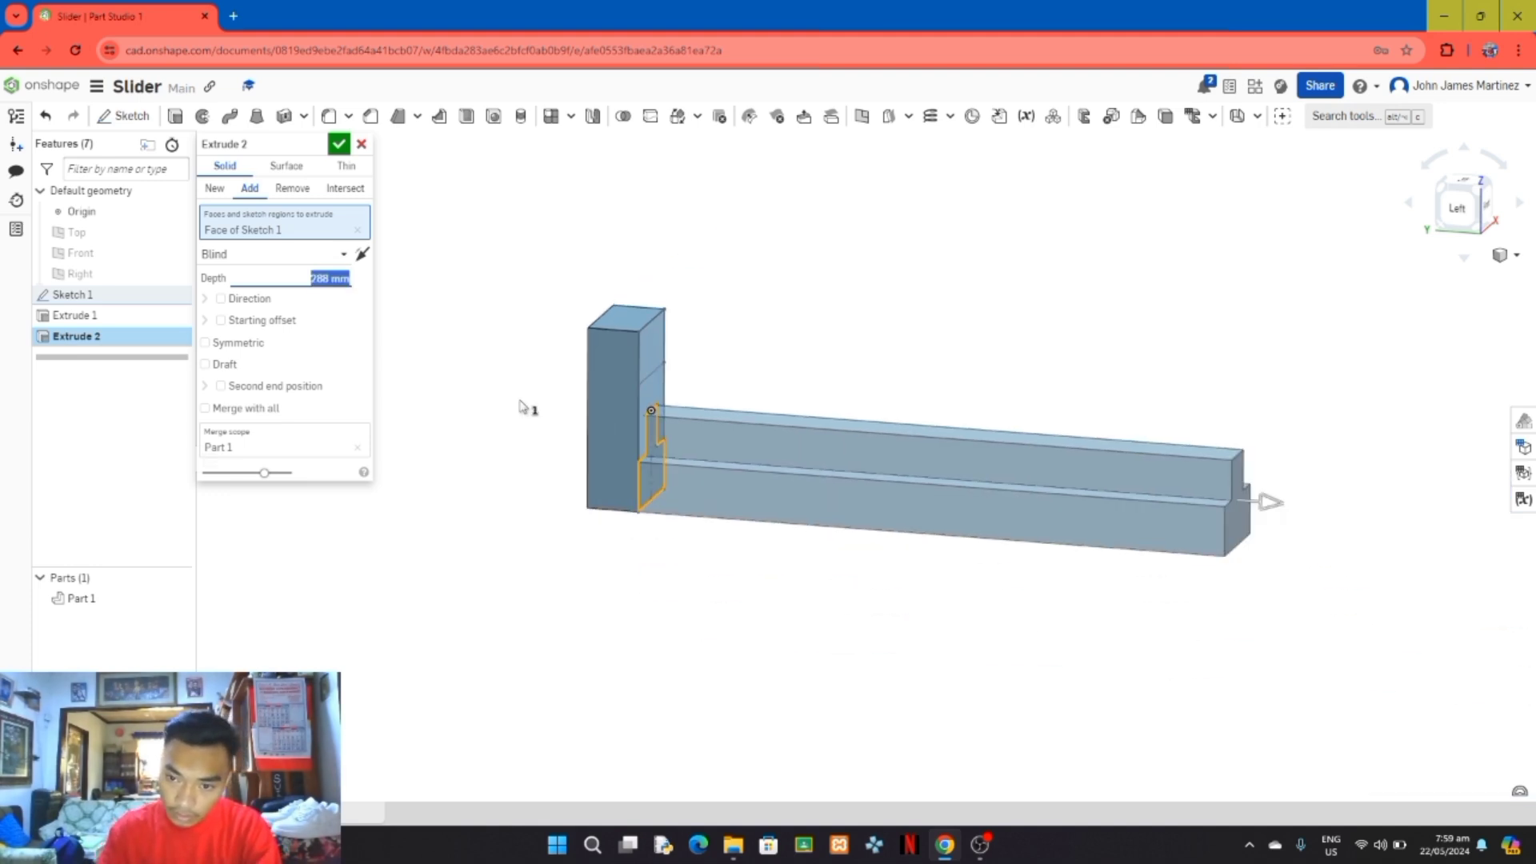
{"action": "right_click_drag", "start_coordinate": [1147, 367], "coordinate": [1125, 377]}
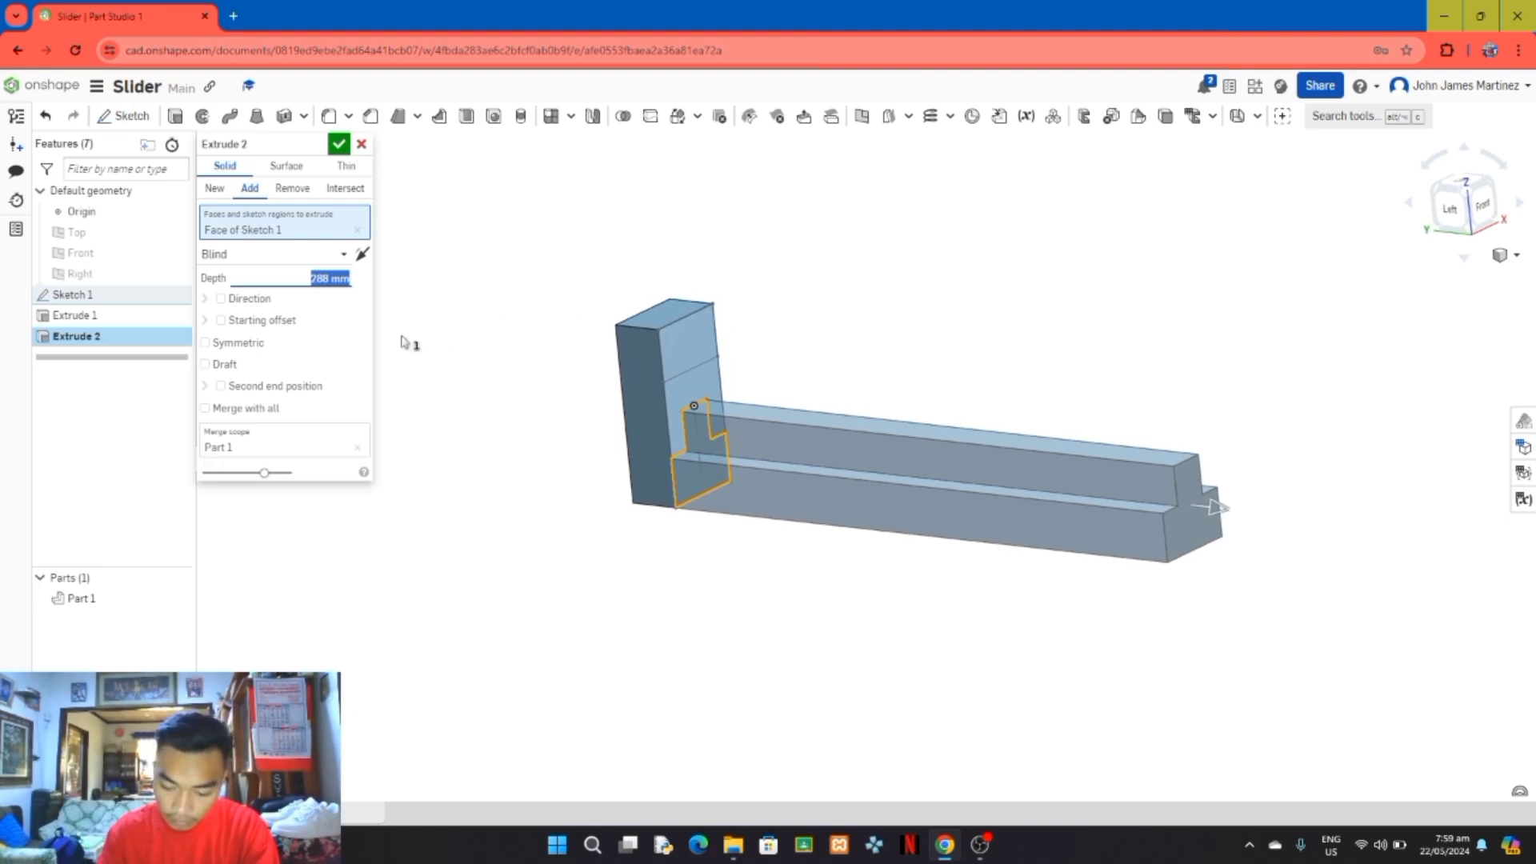
{"action": "mouse_move", "coordinate": [449, 448]}
{"action": "right_mouse_down"}
{"action": "mouse_move", "coordinate": [472, 440]}
{"action": "mouse_move", "coordinate": [470, 470]}
{"action": "right_mouse_up"}
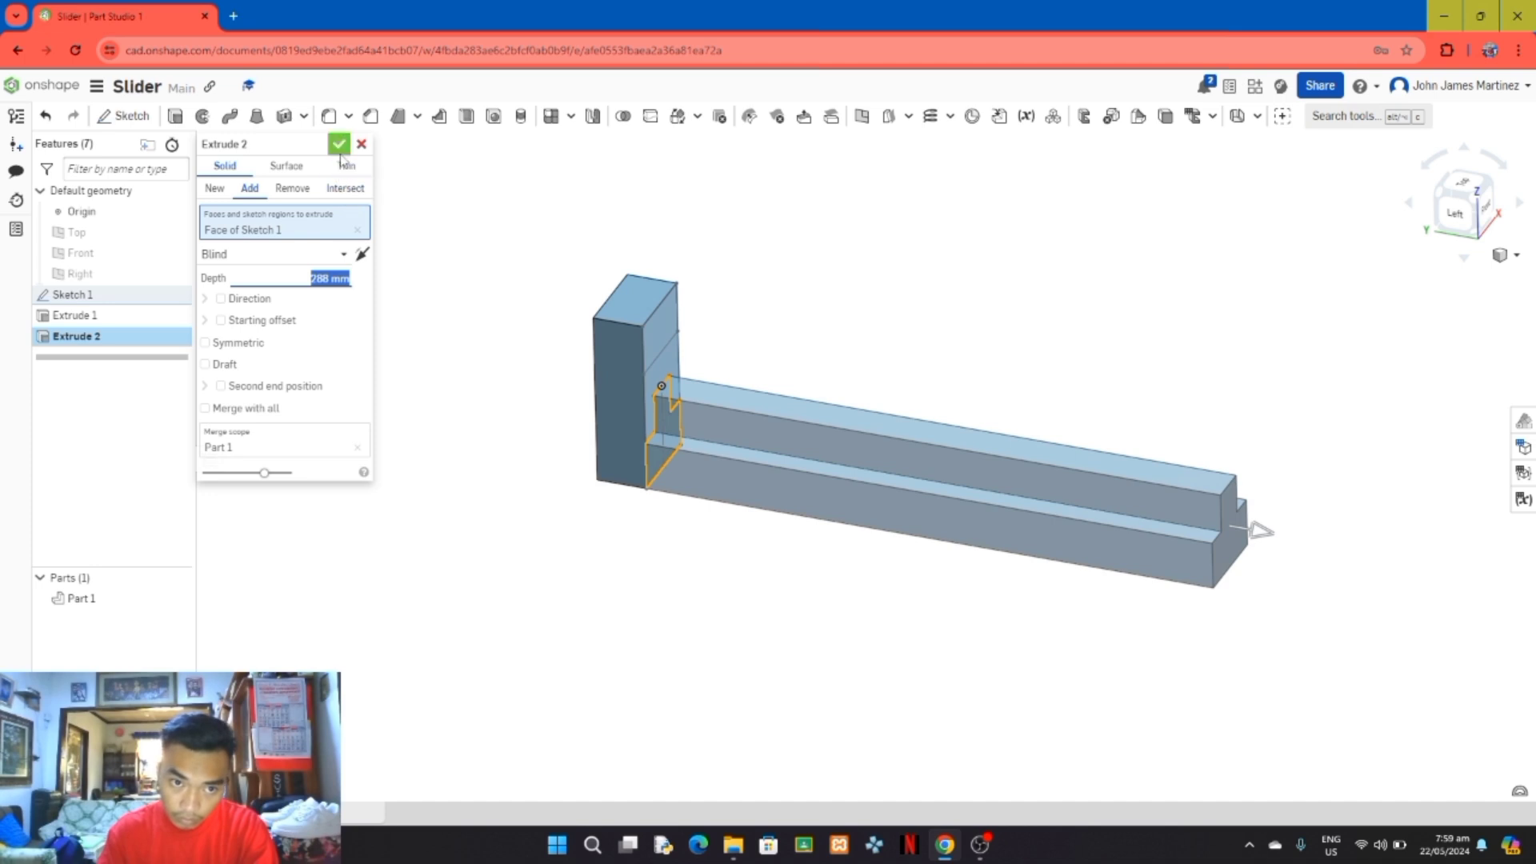
{"action": "left_click", "coordinate": [340, 152]}
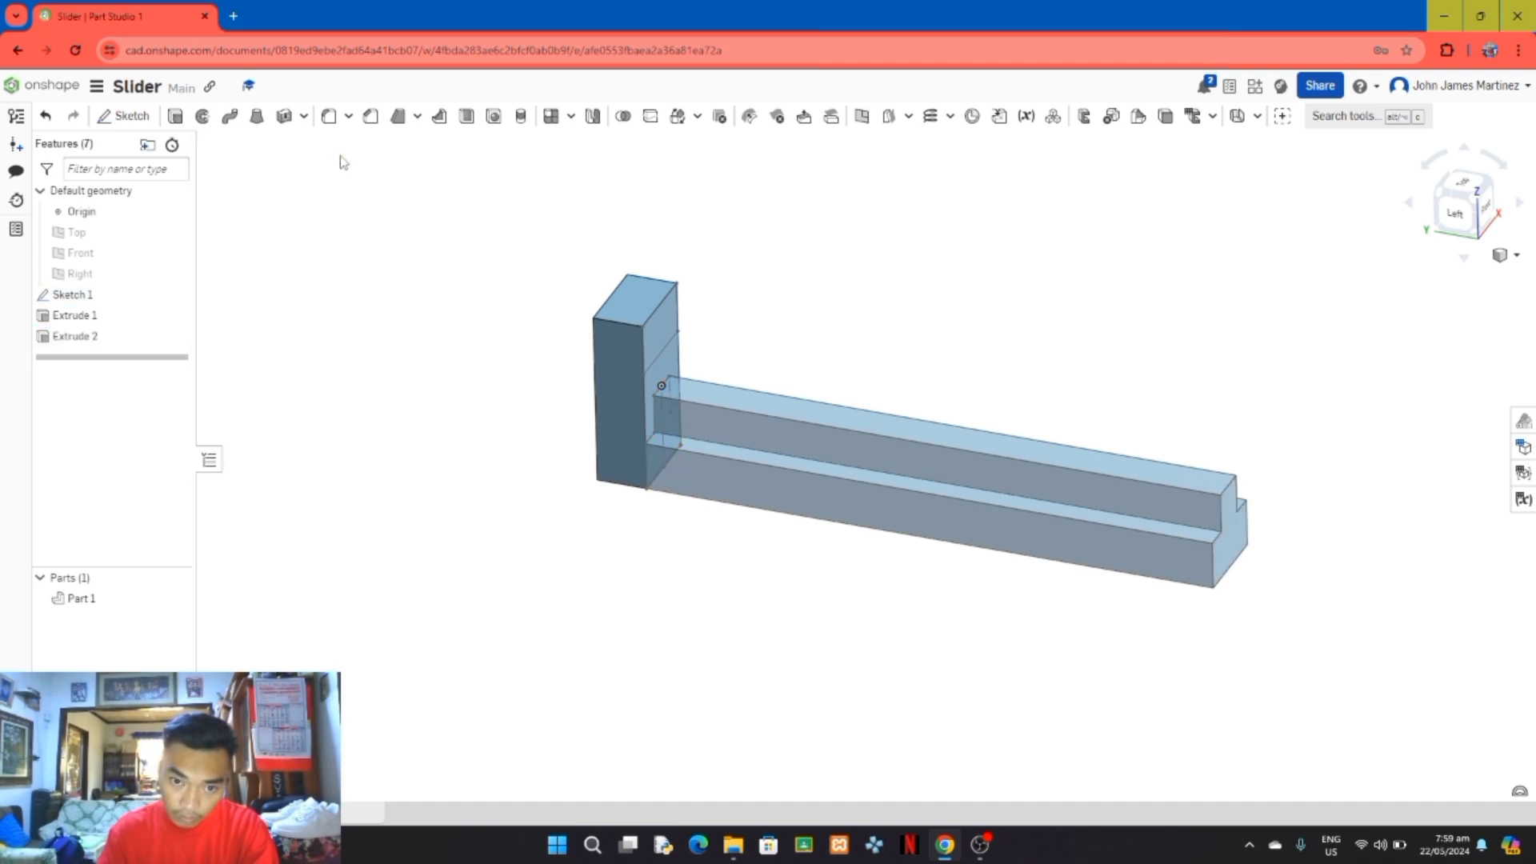
Step: Rename the part as Rail
{"action": "right_click_drag", "start_coordinate": [415, 516], "coordinate": [423, 500]}
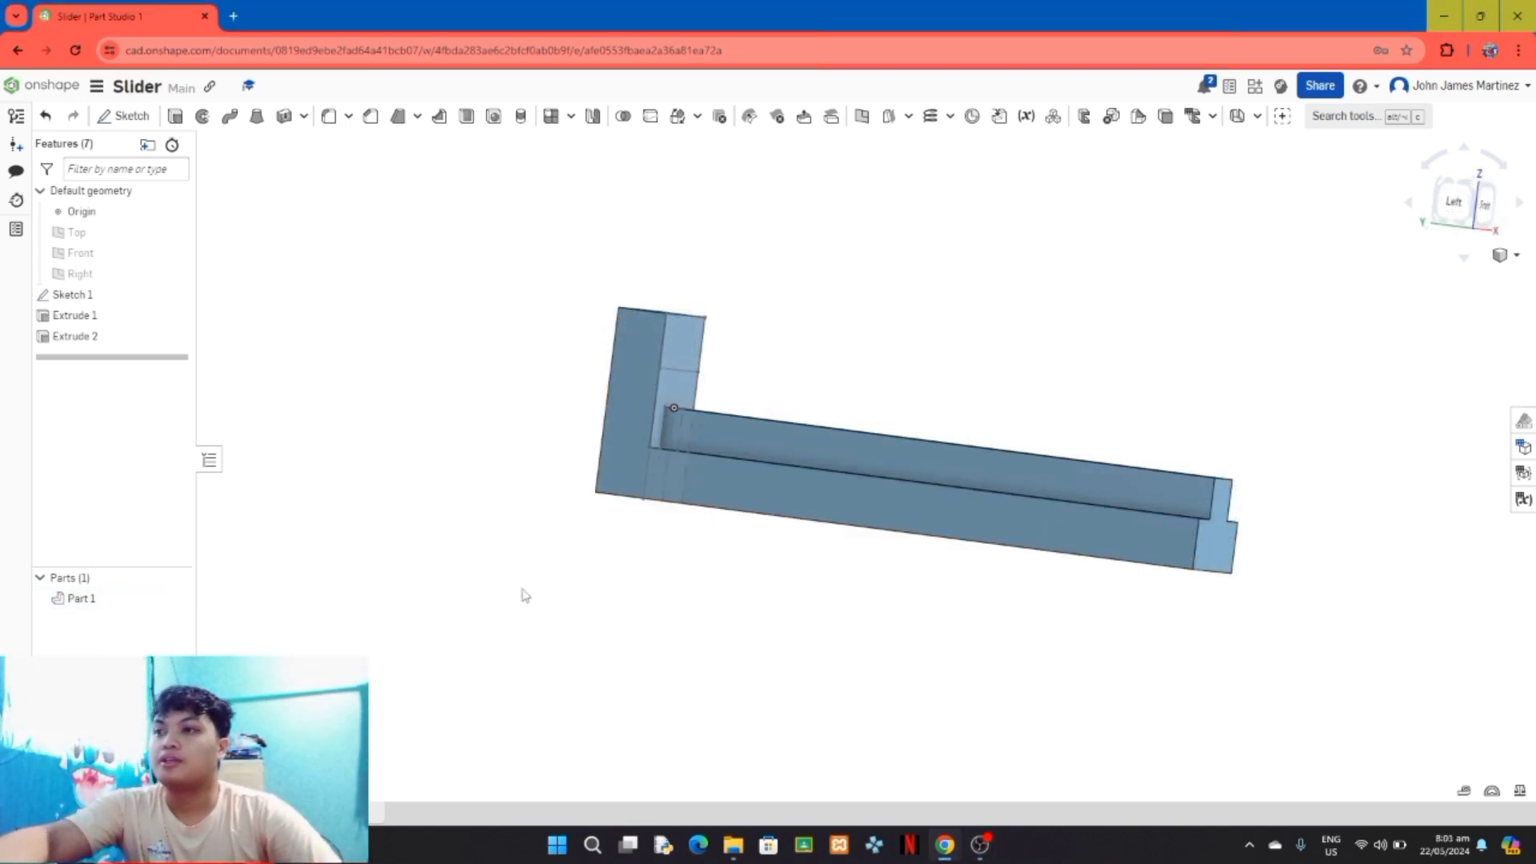
{"action": "mouse_move", "coordinate": [364, 638]}
{"action": "right_mouse_down"}
{"action": "mouse_move", "coordinate": [377, 669]}
{"action": "mouse_move", "coordinate": [401, 672]}
{"action": "mouse_move", "coordinate": [356, 672]}
{"action": "mouse_move", "coordinate": [349, 646]}
{"action": "right_mouse_up"}
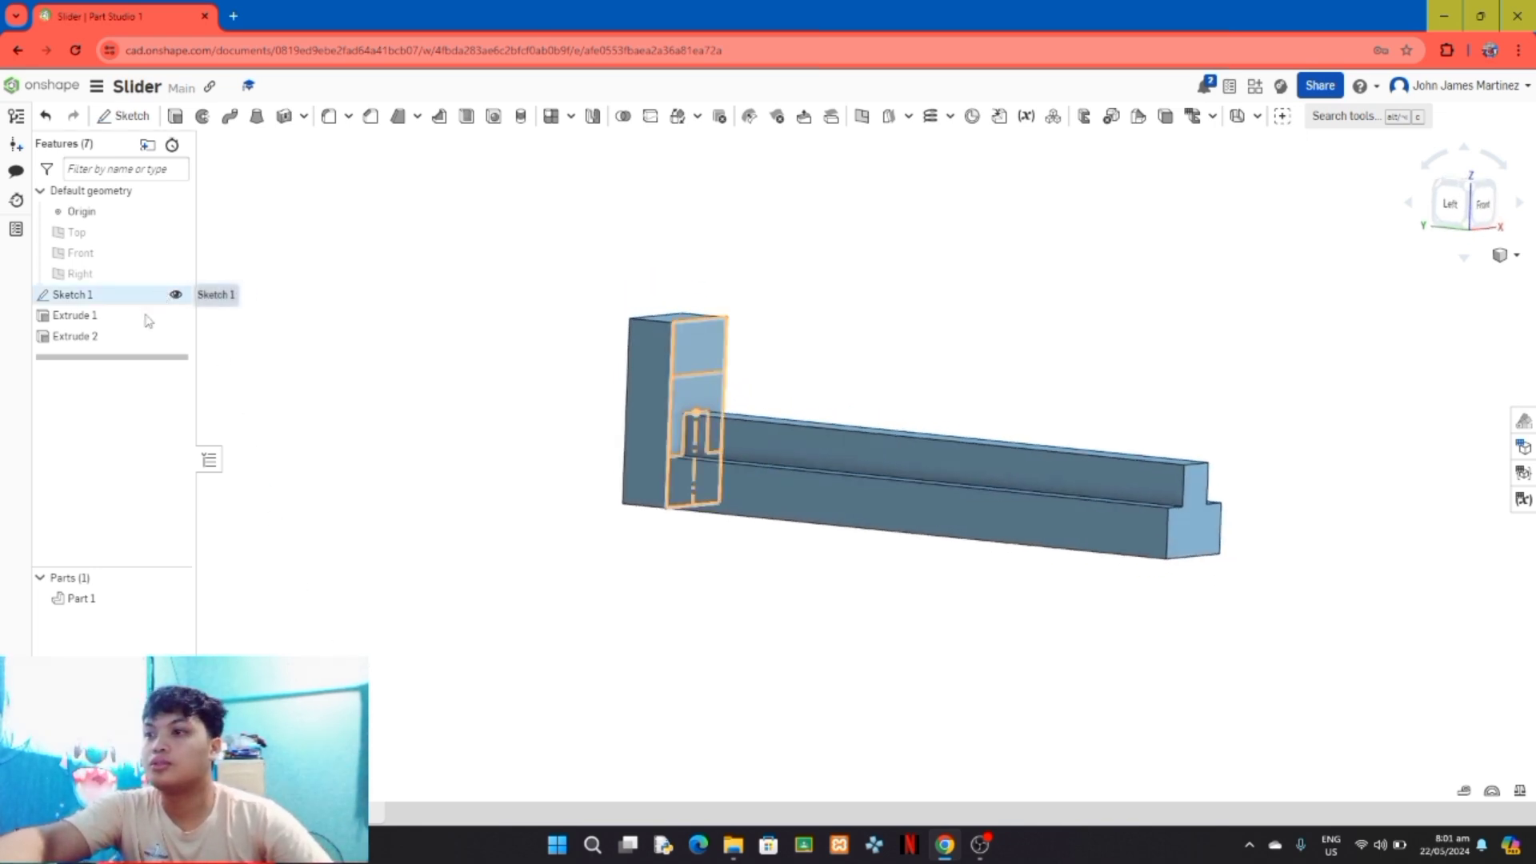
{"action": "left_click", "coordinate": [108, 606]}
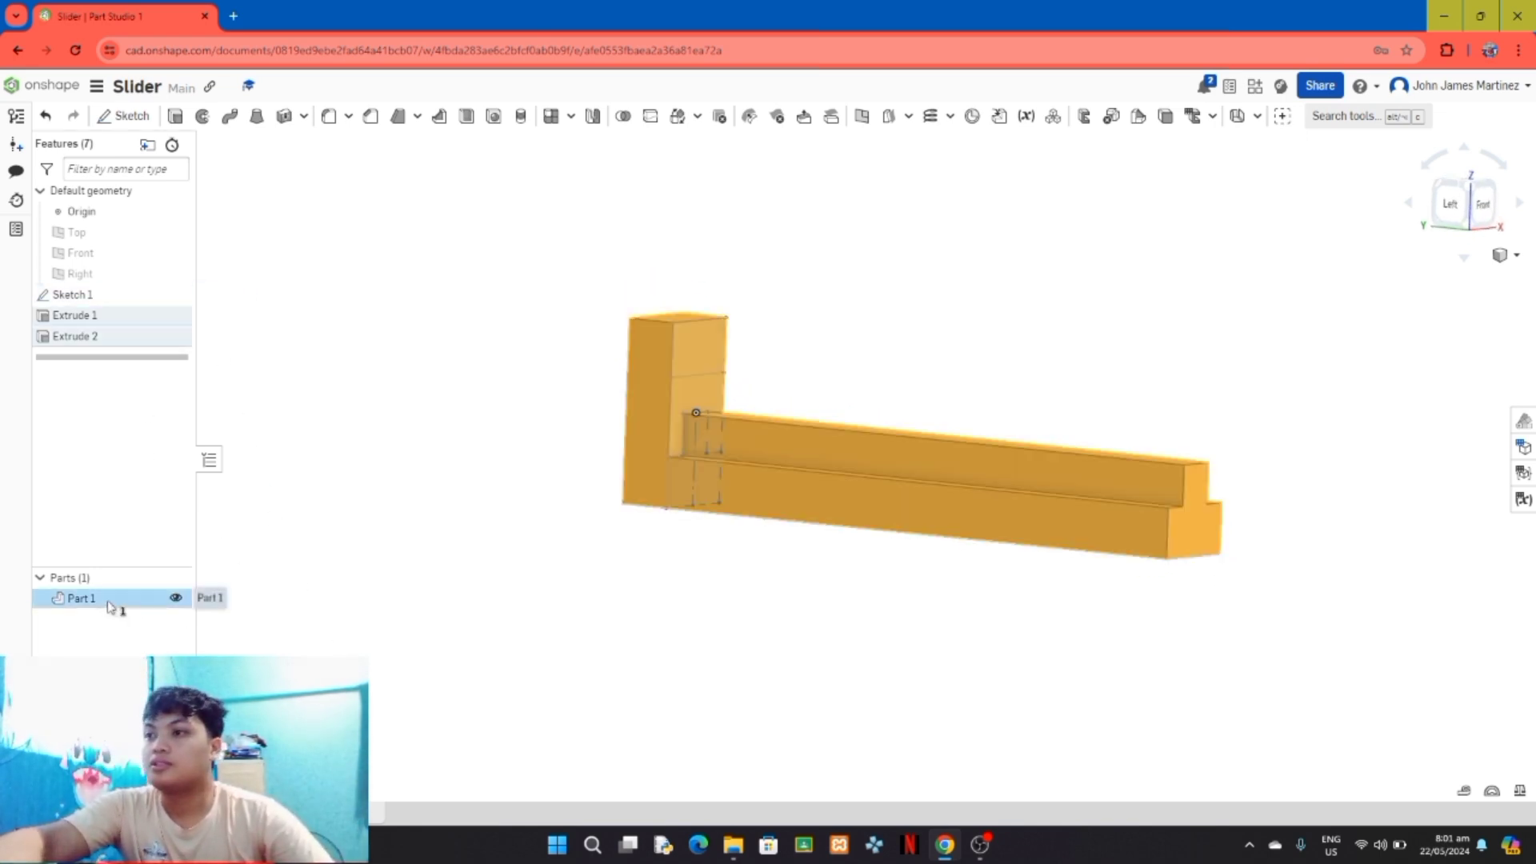
{"action": "right_click", "coordinate": [109, 605]}
{"action": "left_click", "coordinate": [213, 352]}
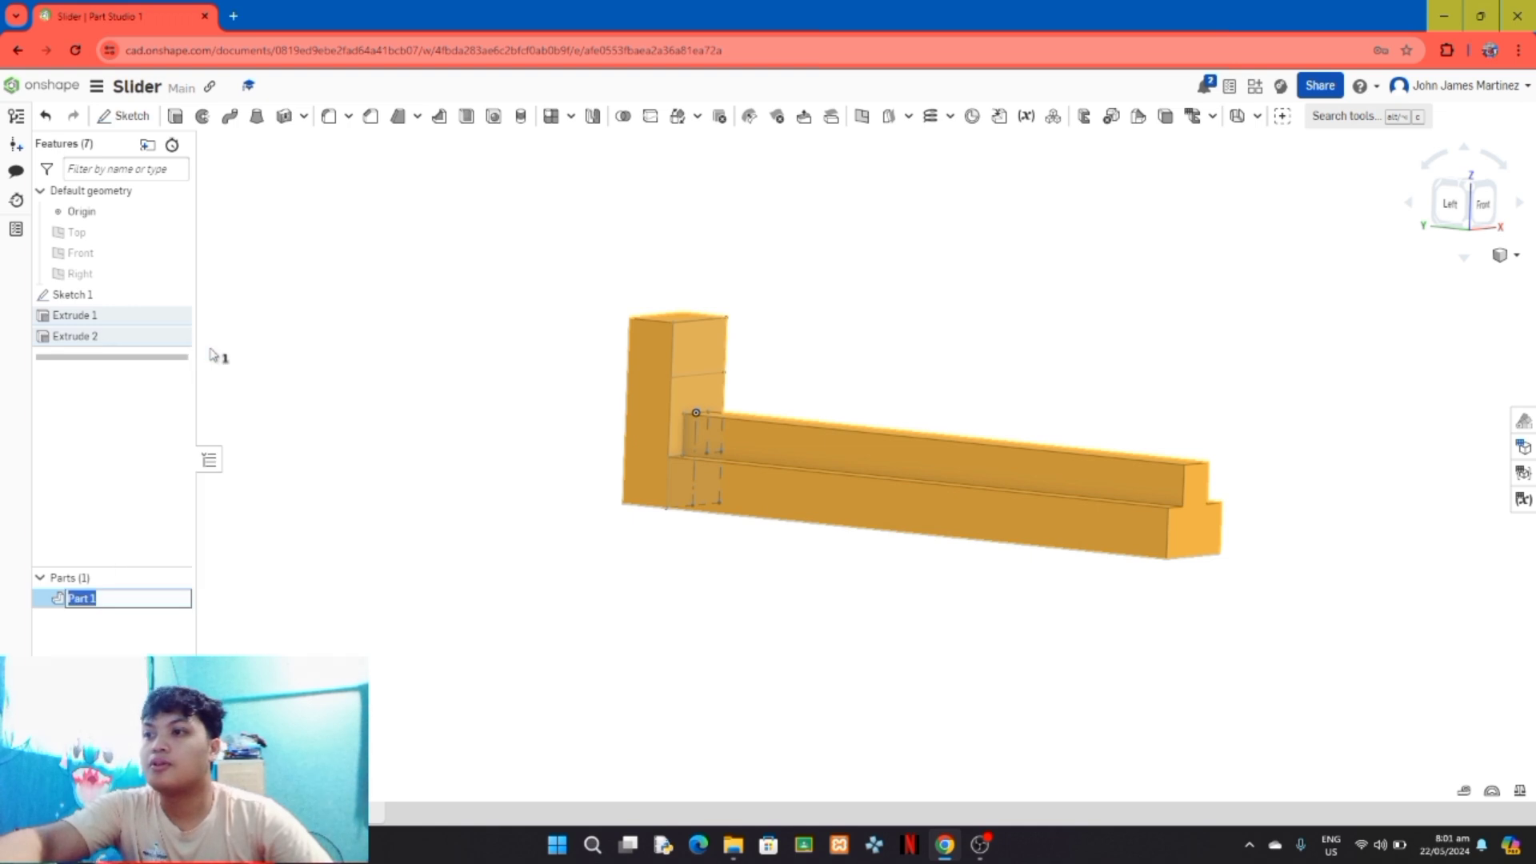
{"action": "type", "text": "Ra"}
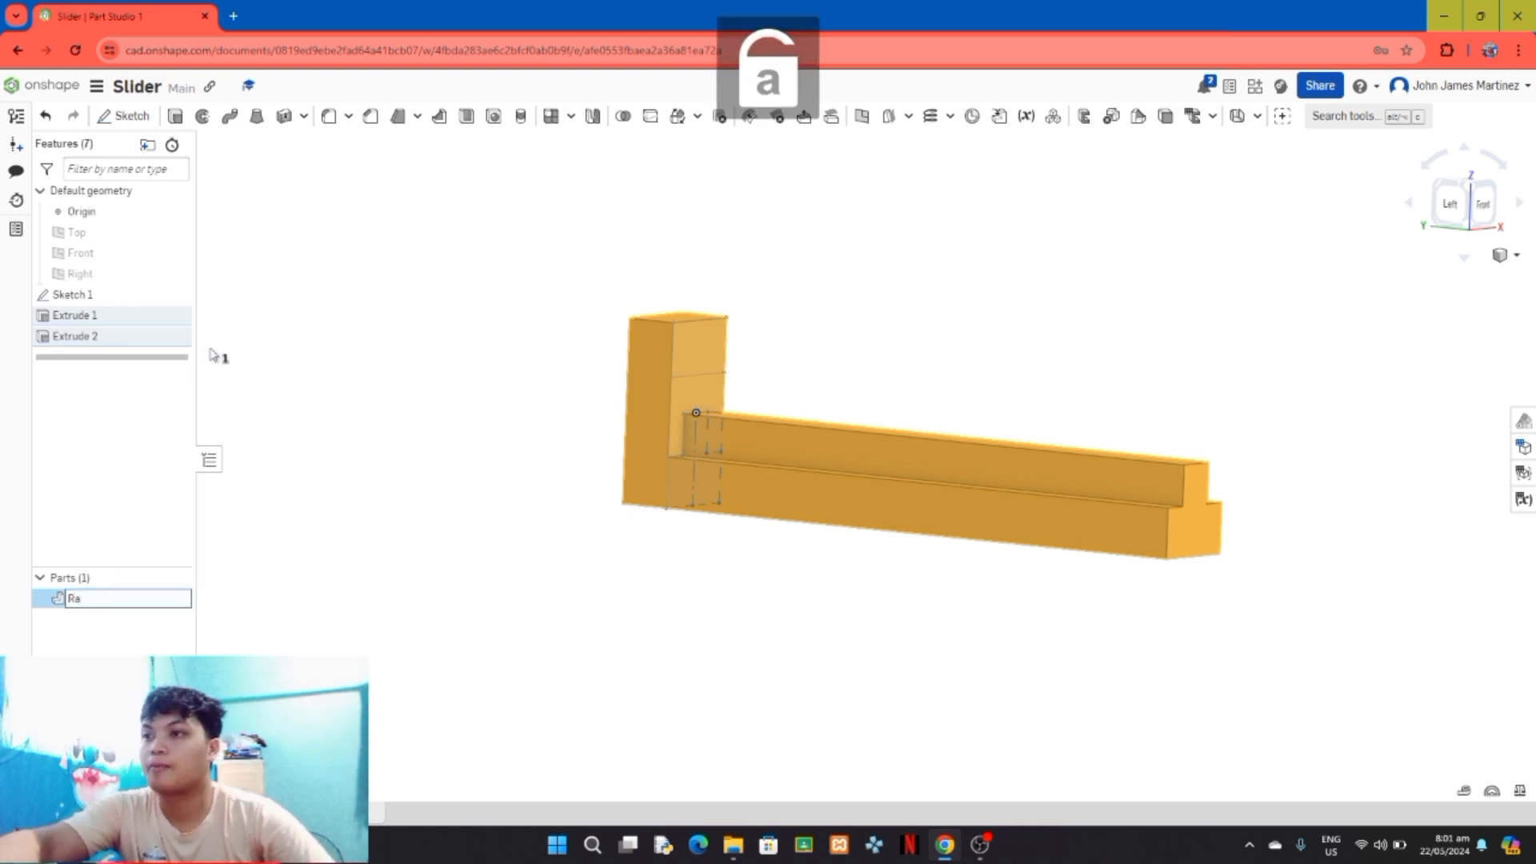
{"action": "type", "text": "il"}
{"action": "key", "text": "Return"}
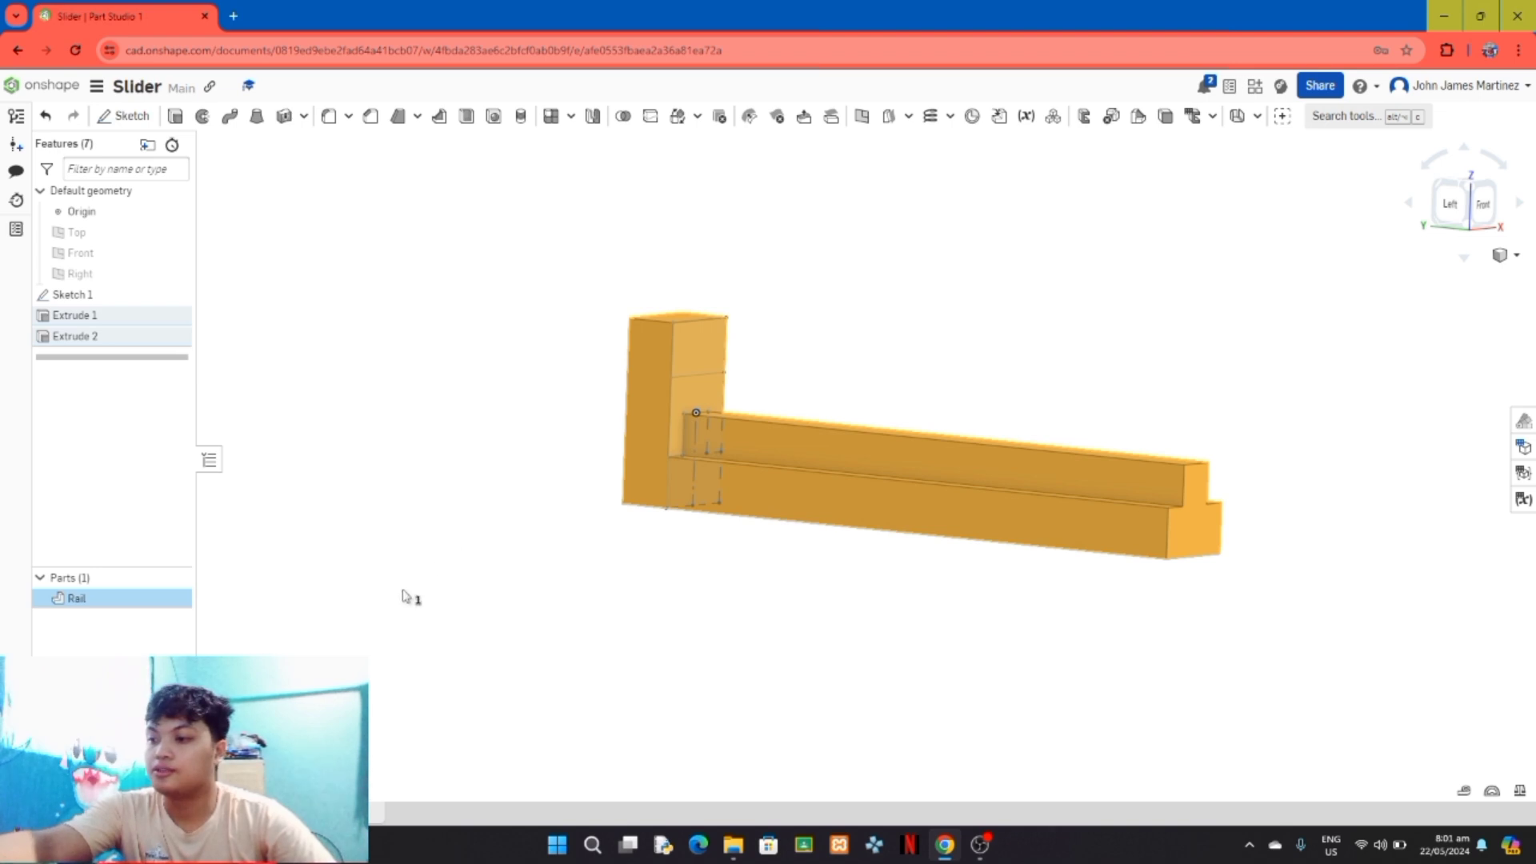
Step: Change the Rail part's appearance to a medium blue-grey from the colour palette
{"action": "right_click", "coordinate": [166, 596]}
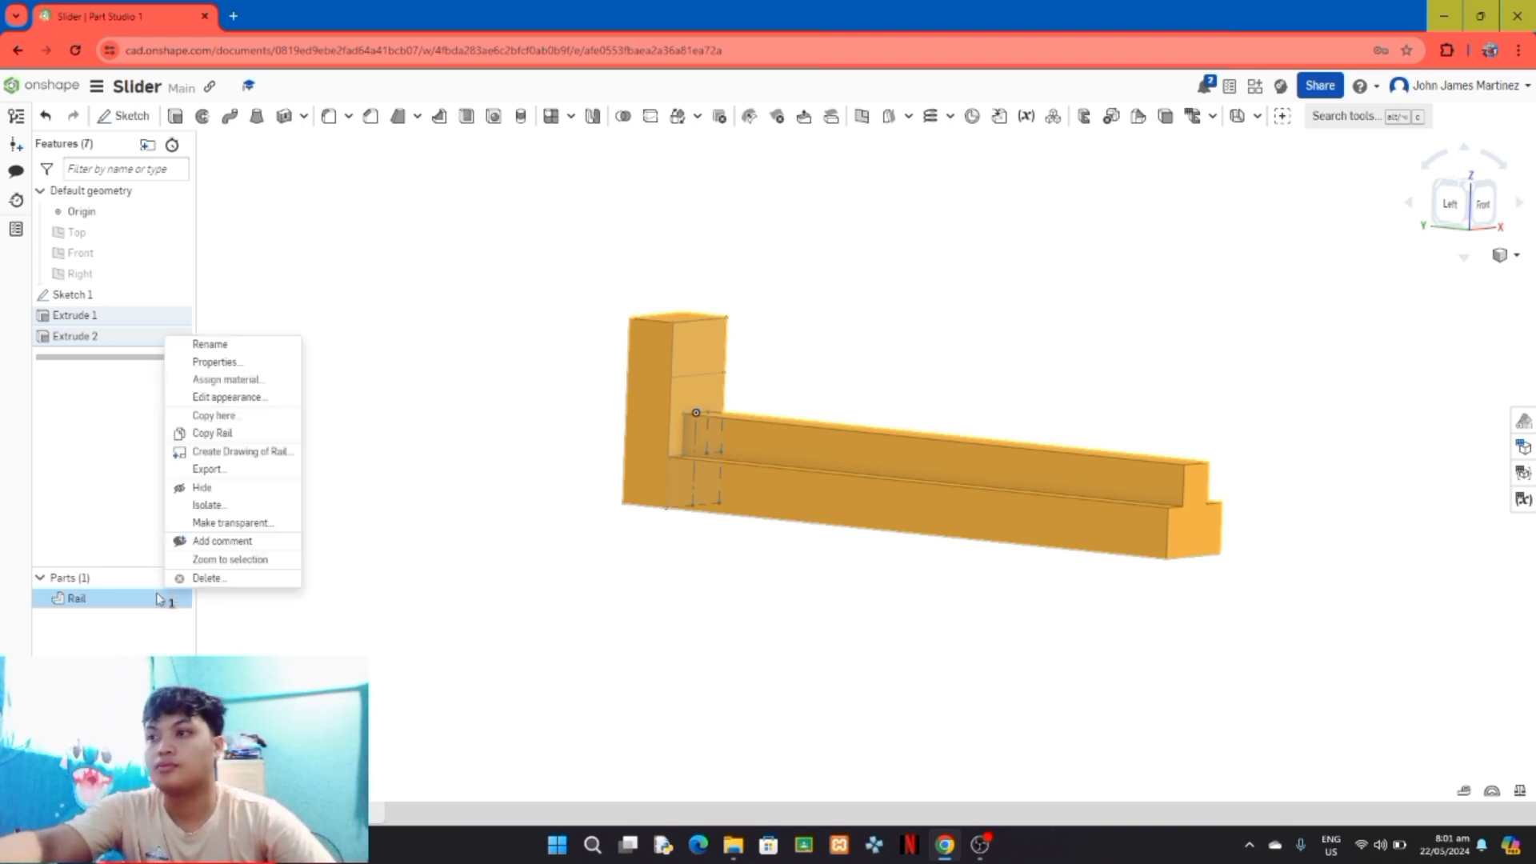
{"action": "left_click", "coordinate": [267, 399]}
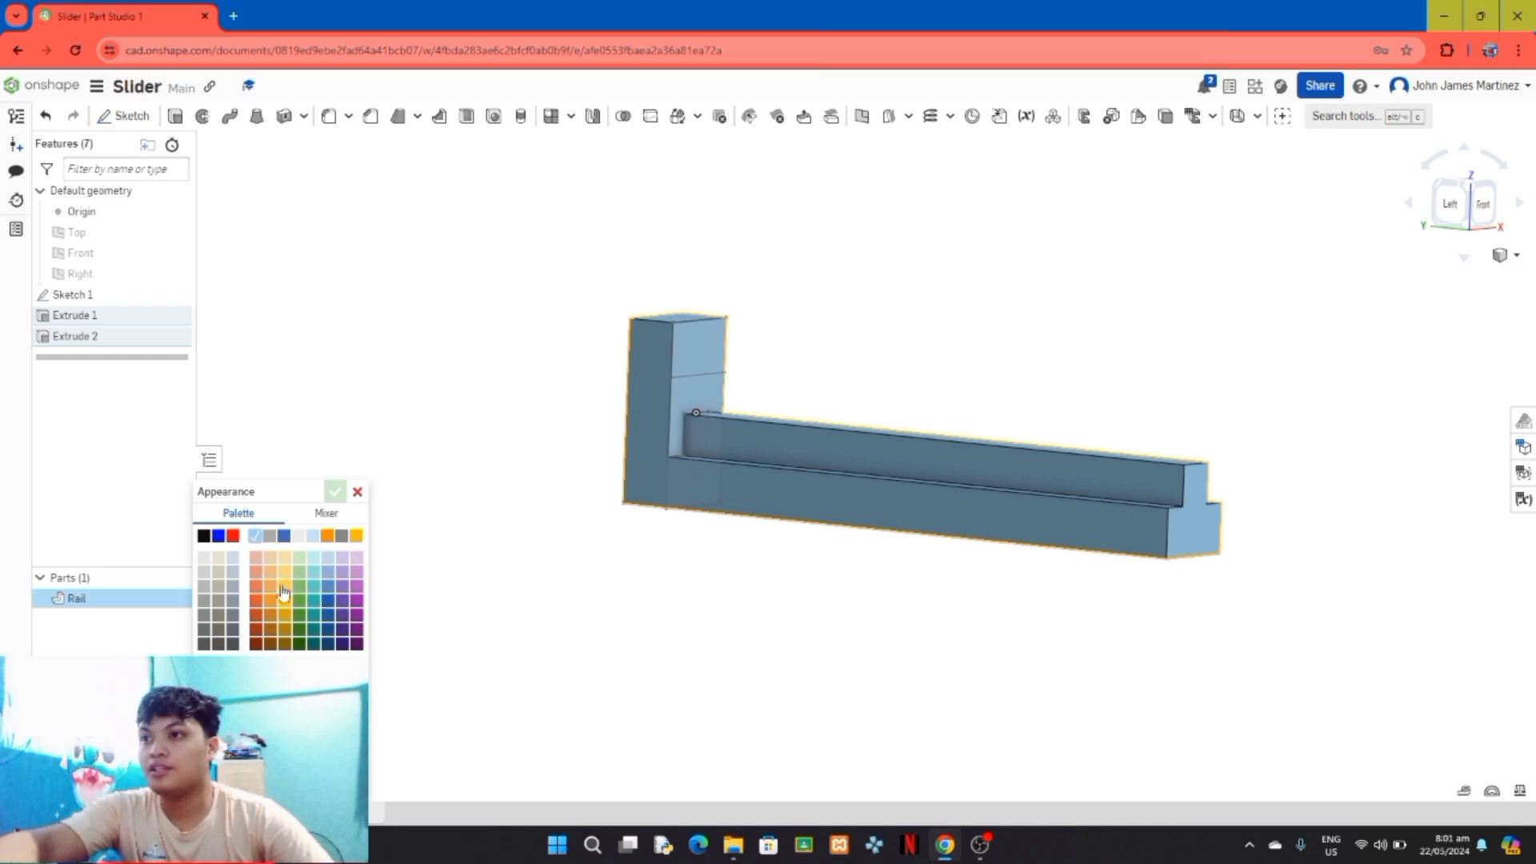
{"action": "left_click", "coordinate": [233, 574]}
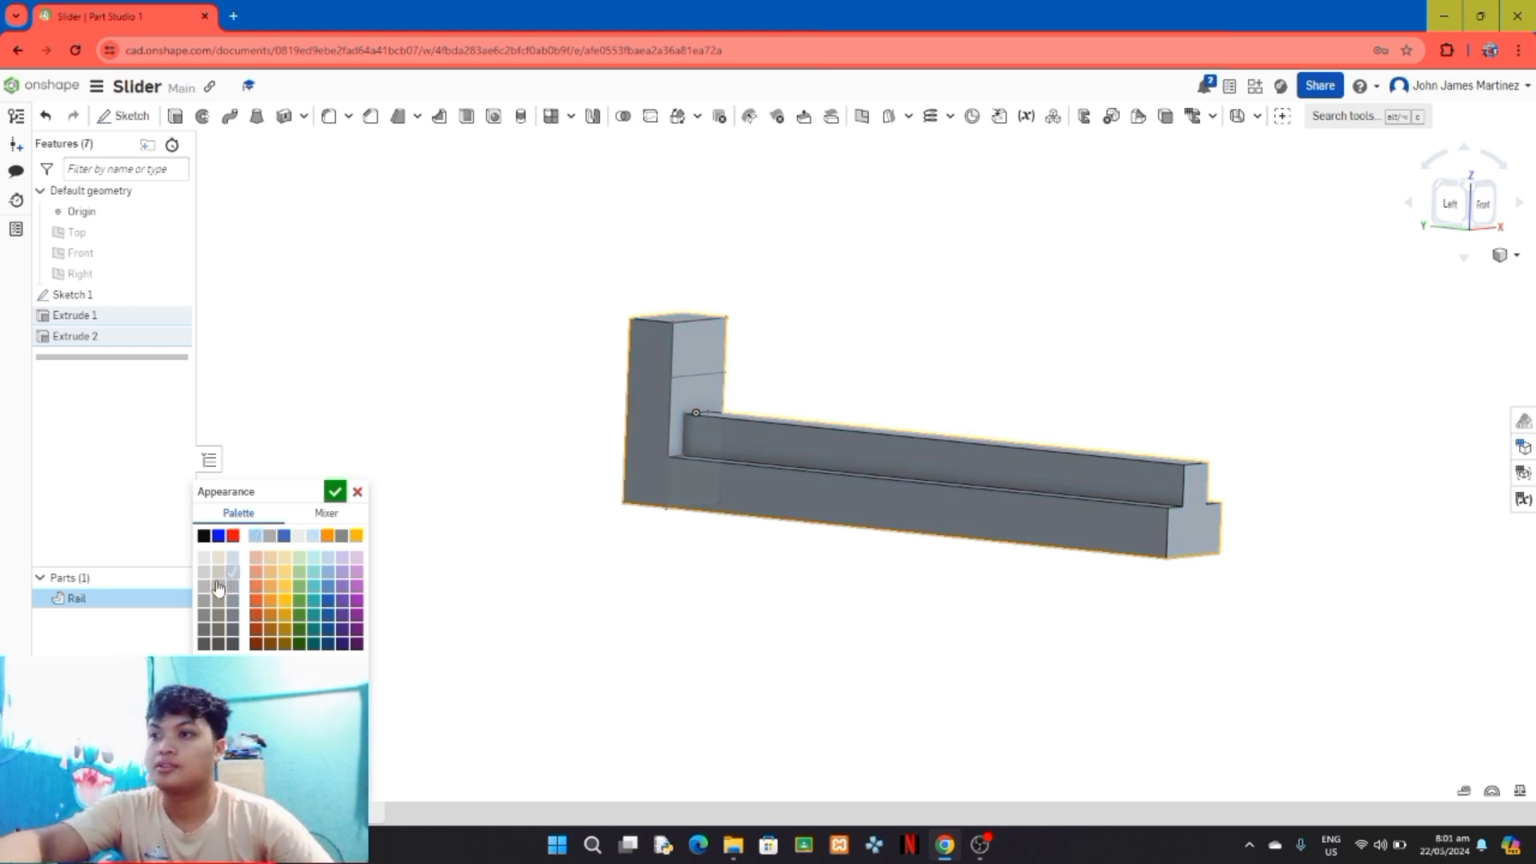
{"action": "left_click", "coordinate": [232, 586]}
{"action": "left_click", "coordinate": [335, 494]}
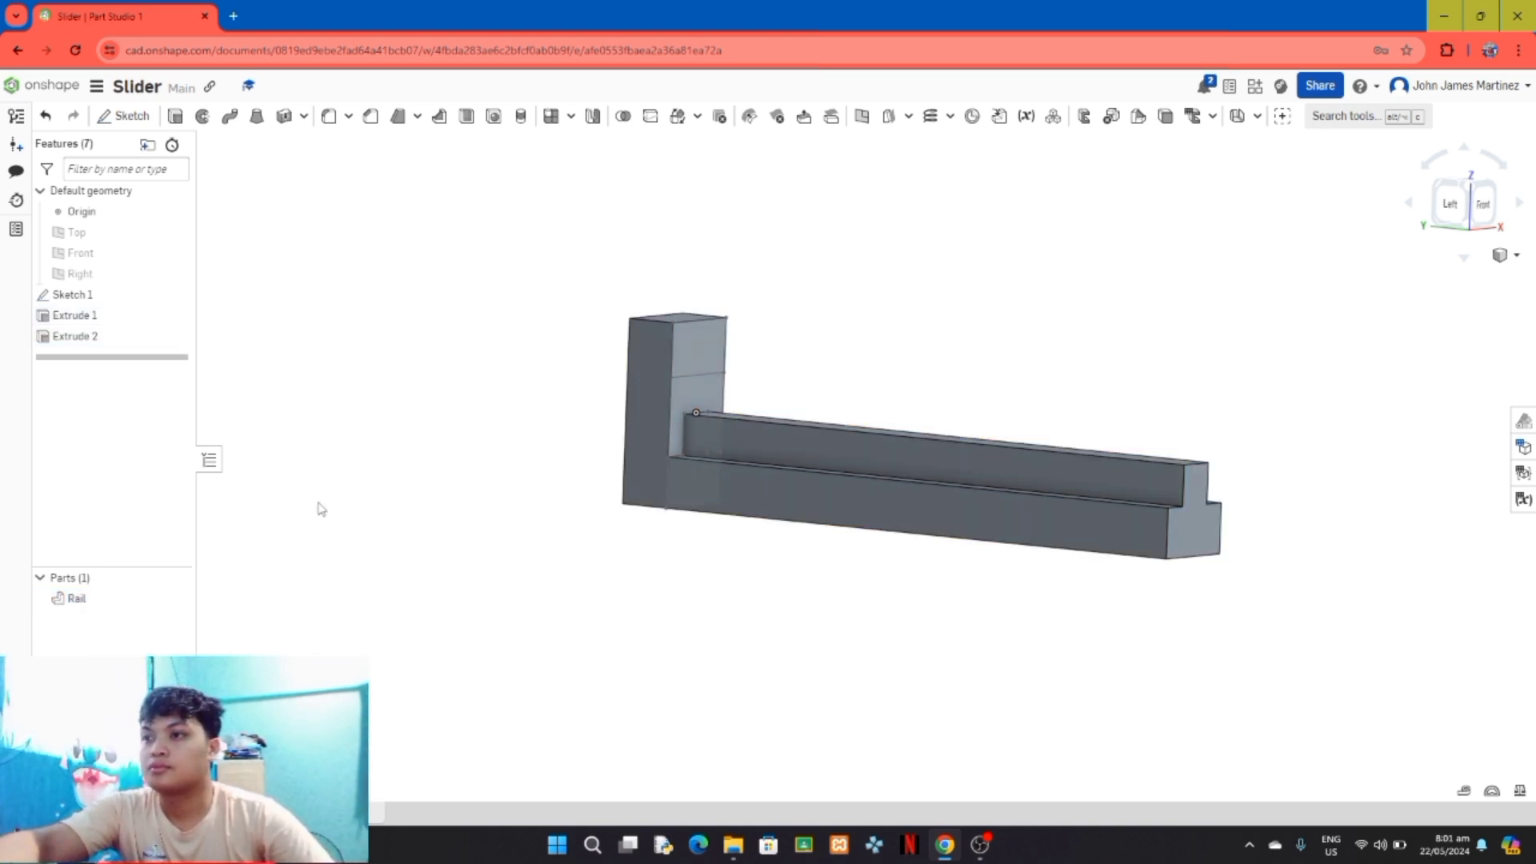
{"action": "mouse_move", "coordinate": [545, 576]}
{"action": "right_mouse_down"}
{"action": "mouse_move", "coordinate": [467, 617]}
{"action": "mouse_move", "coordinate": [566, 650]}
{"action": "mouse_move", "coordinate": [583, 425]}
{"action": "mouse_move", "coordinate": [459, 395]}
{"action": "mouse_move", "coordinate": [569, 589]}
{"action": "mouse_move", "coordinate": [732, 652]}
{"action": "mouse_move", "coordinate": [809, 613]}
{"action": "mouse_move", "coordinate": [760, 559]}
{"action": "mouse_move", "coordinate": [747, 586]}
{"action": "mouse_move", "coordinate": [775, 590]}
{"action": "mouse_move", "coordinate": [1155, 536]}
{"action": "mouse_move", "coordinate": [1119, 499]}
{"action": "mouse_move", "coordinate": [1101, 504]}
{"action": "right_mouse_up"}
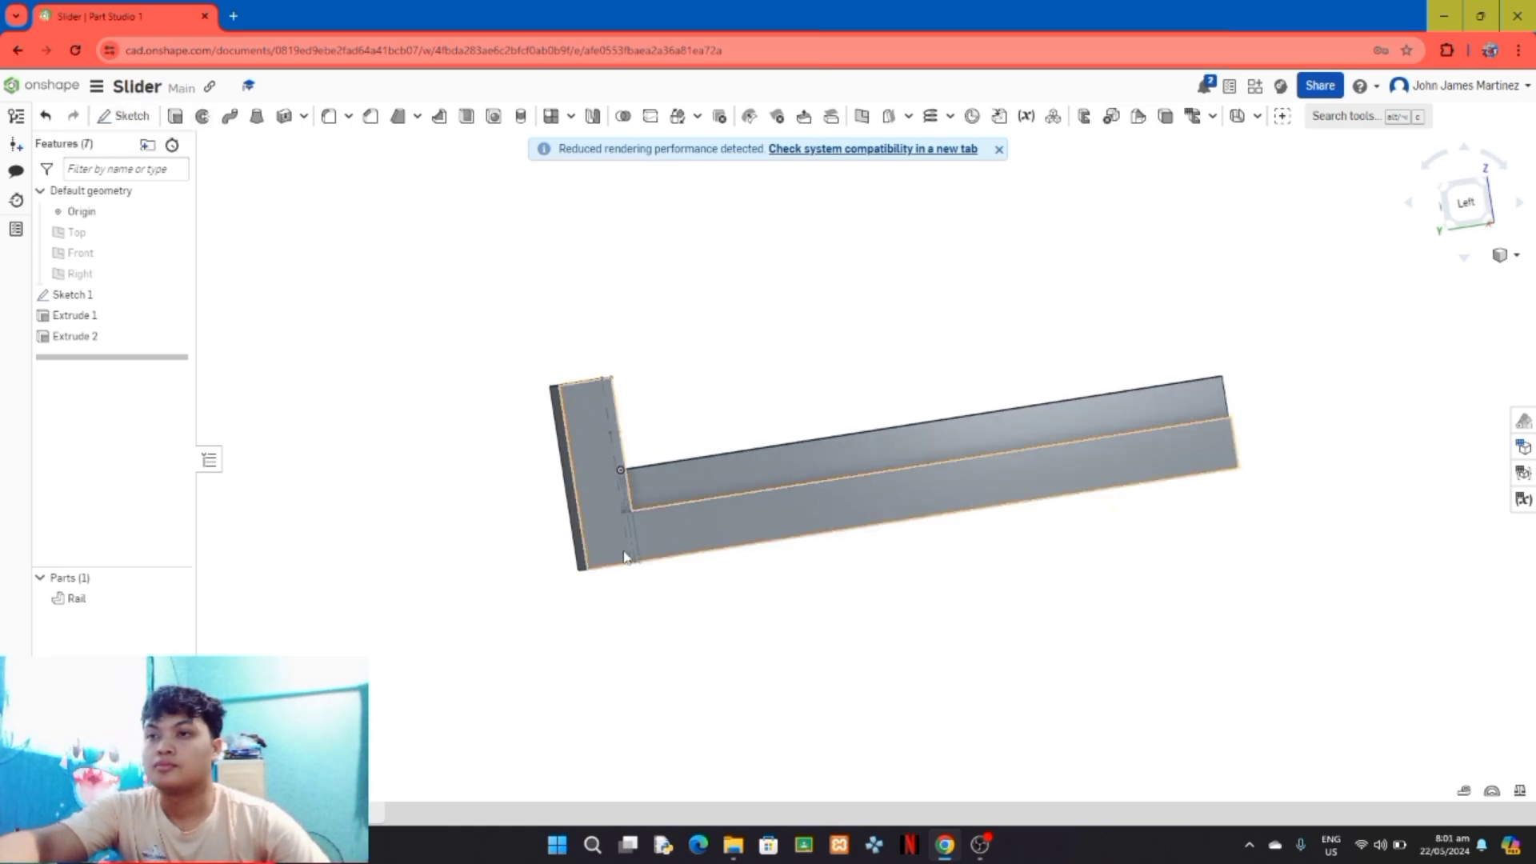
{"action": "right_click_drag", "start_coordinate": [624, 549], "coordinate": [534, 585]}
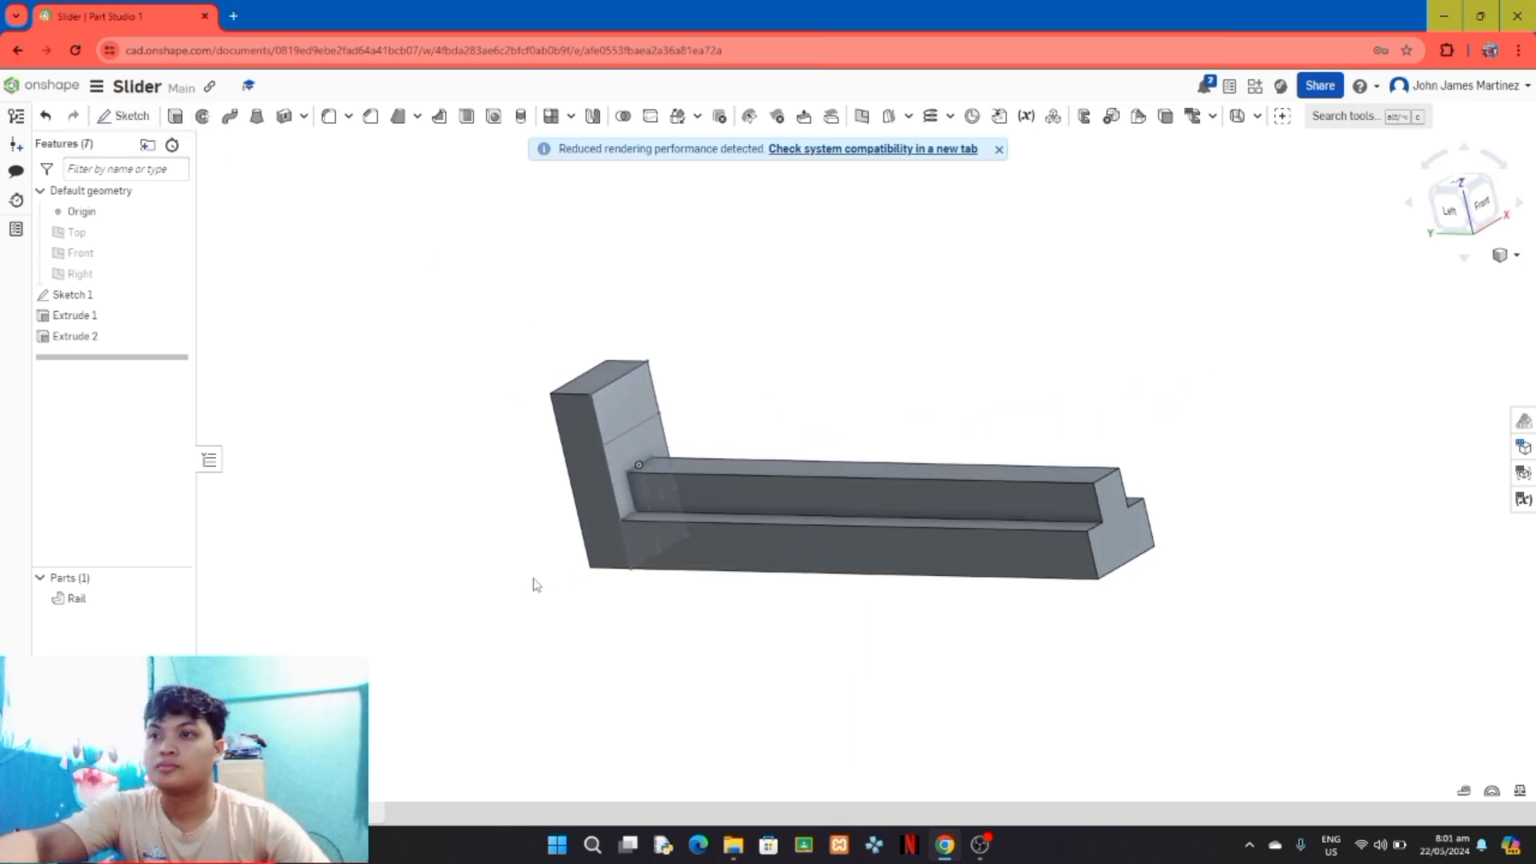
Step: Set up an extrusion of Sketch 1's upper notched region with a depth of 44 mm
{"action": "left_click", "coordinate": [175, 116]}
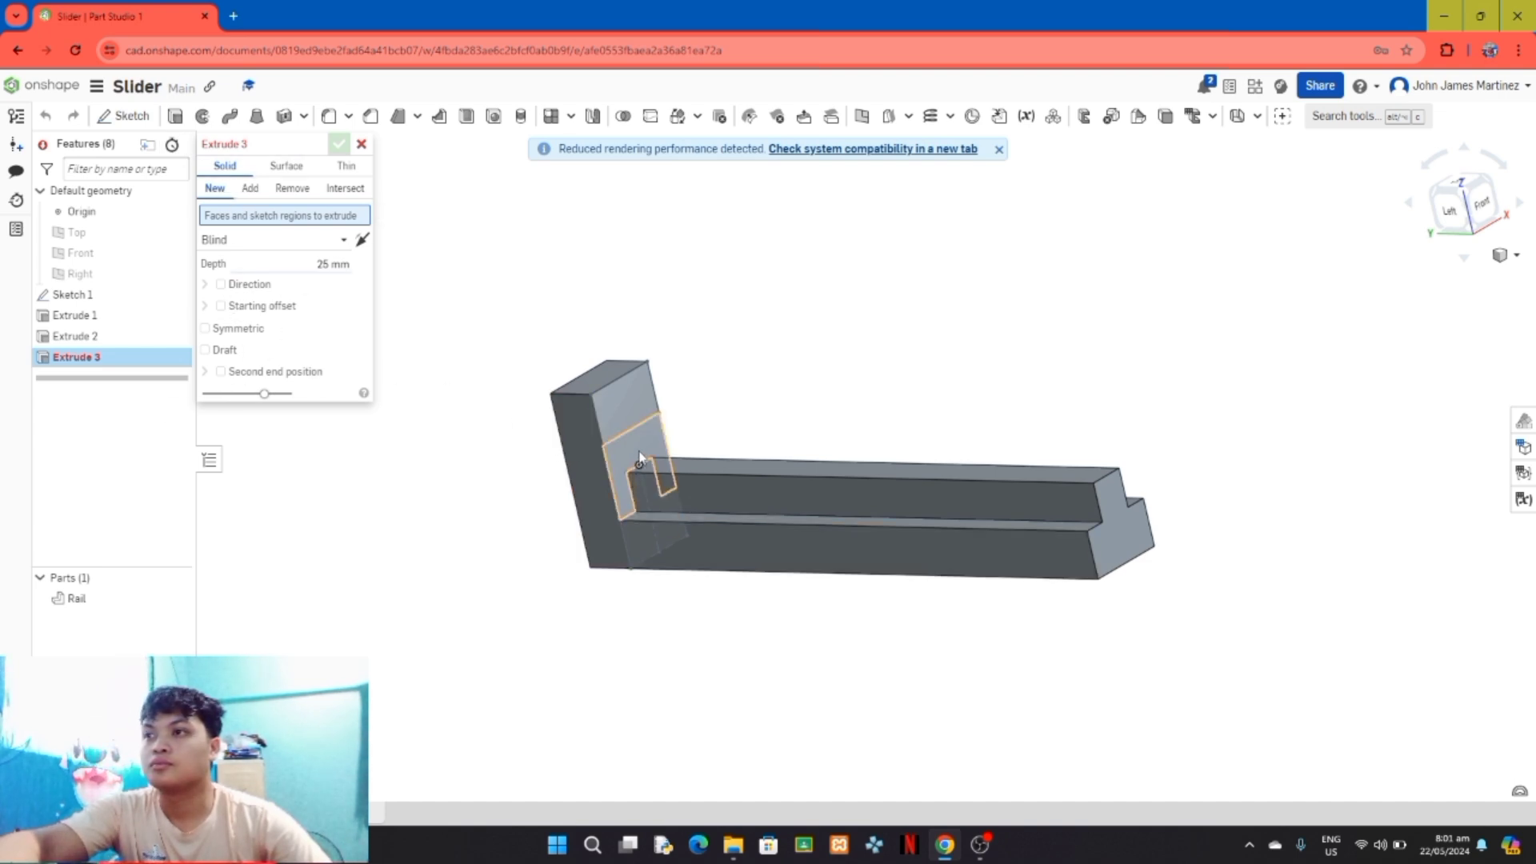
{"action": "left_click", "coordinate": [639, 458]}
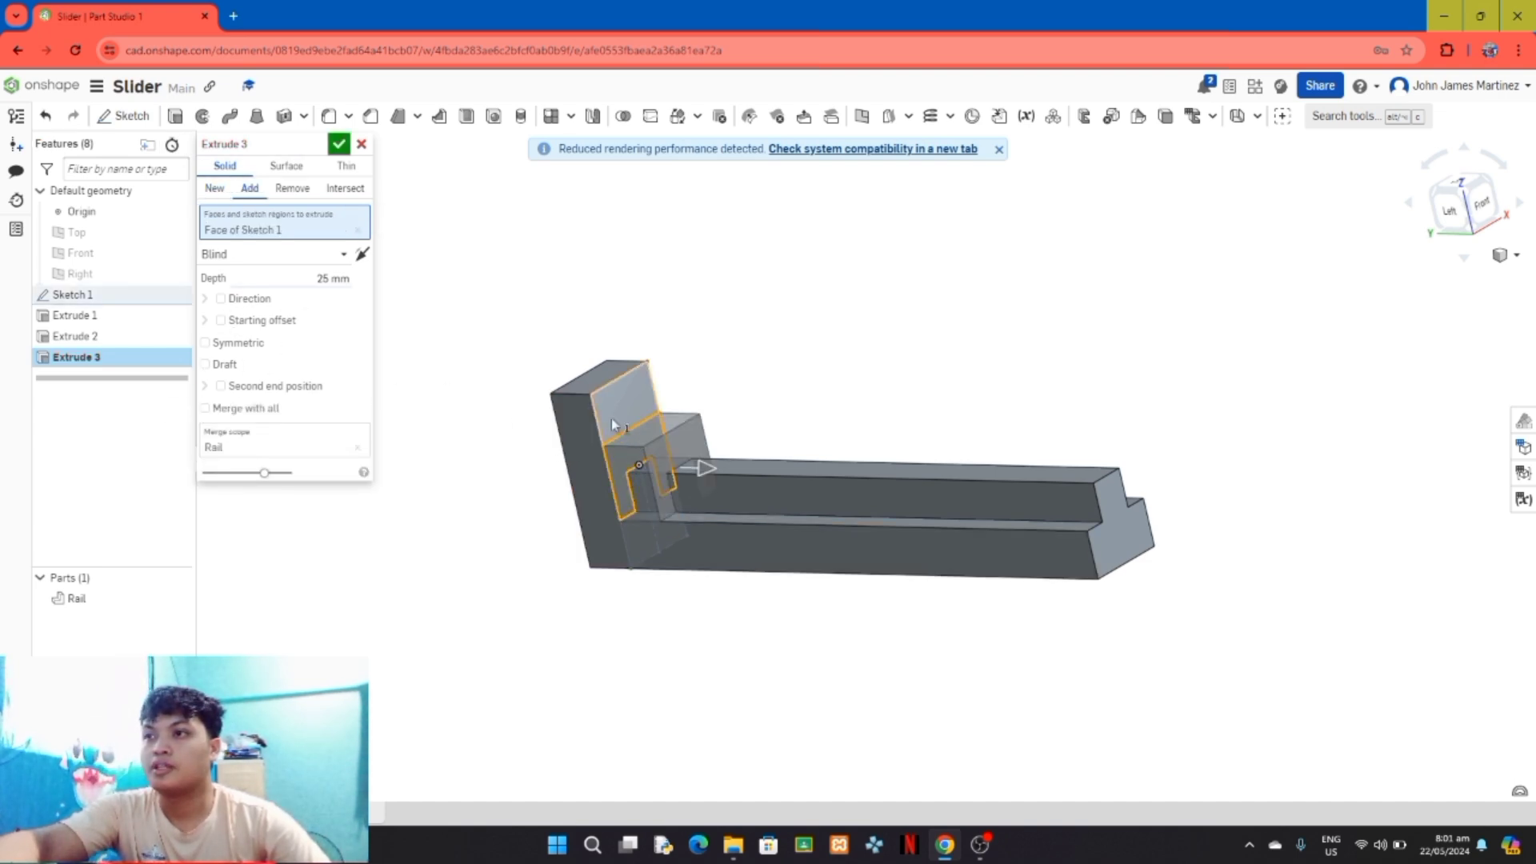
{"action": "left_click", "coordinate": [330, 279]}
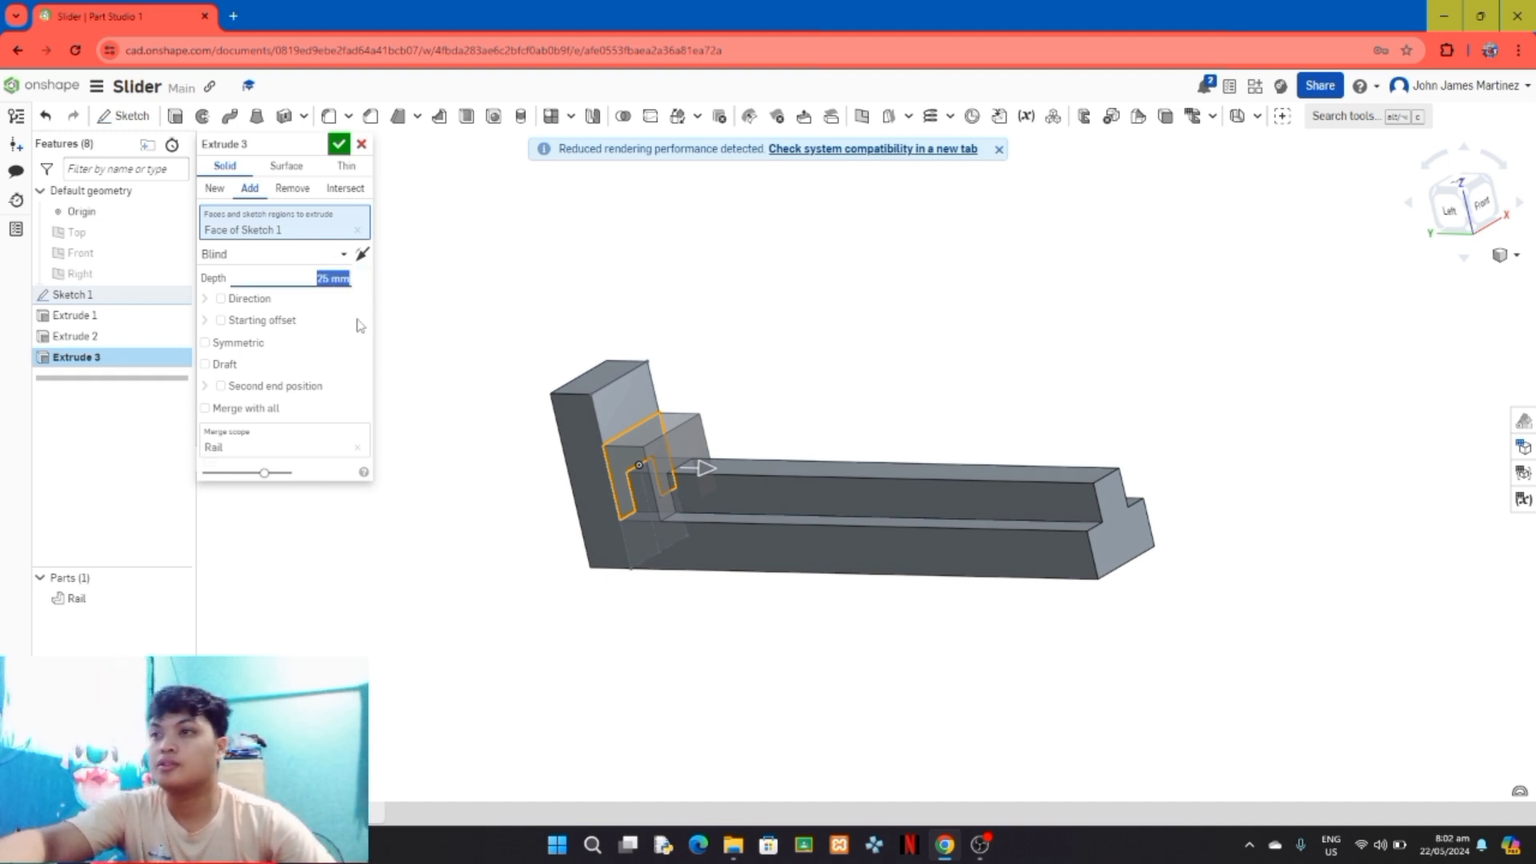
{"action": "type", "text": "44"}
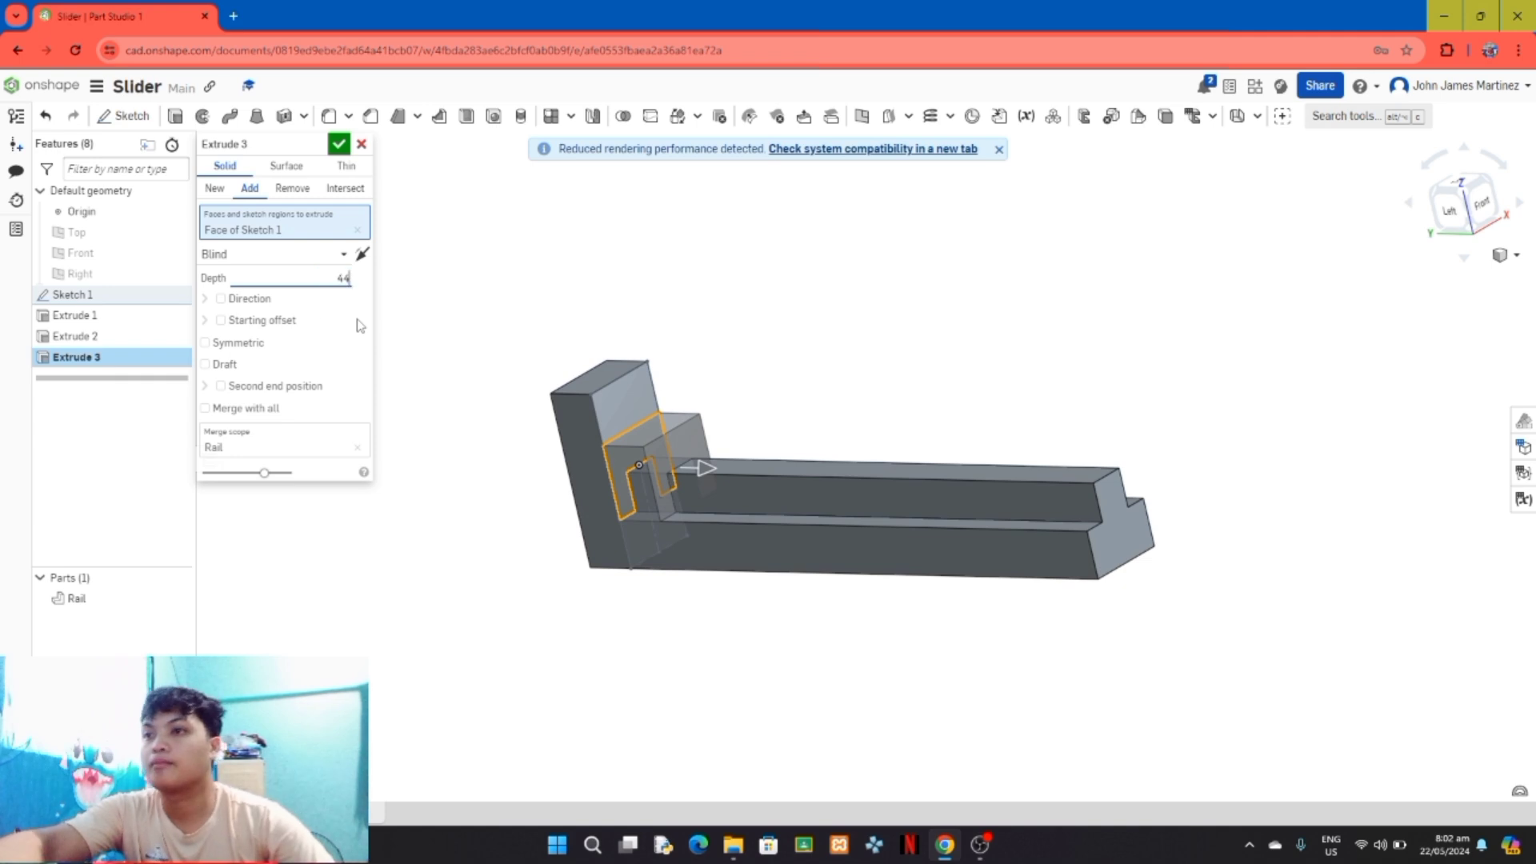
{"action": "key", "text": "Return"}
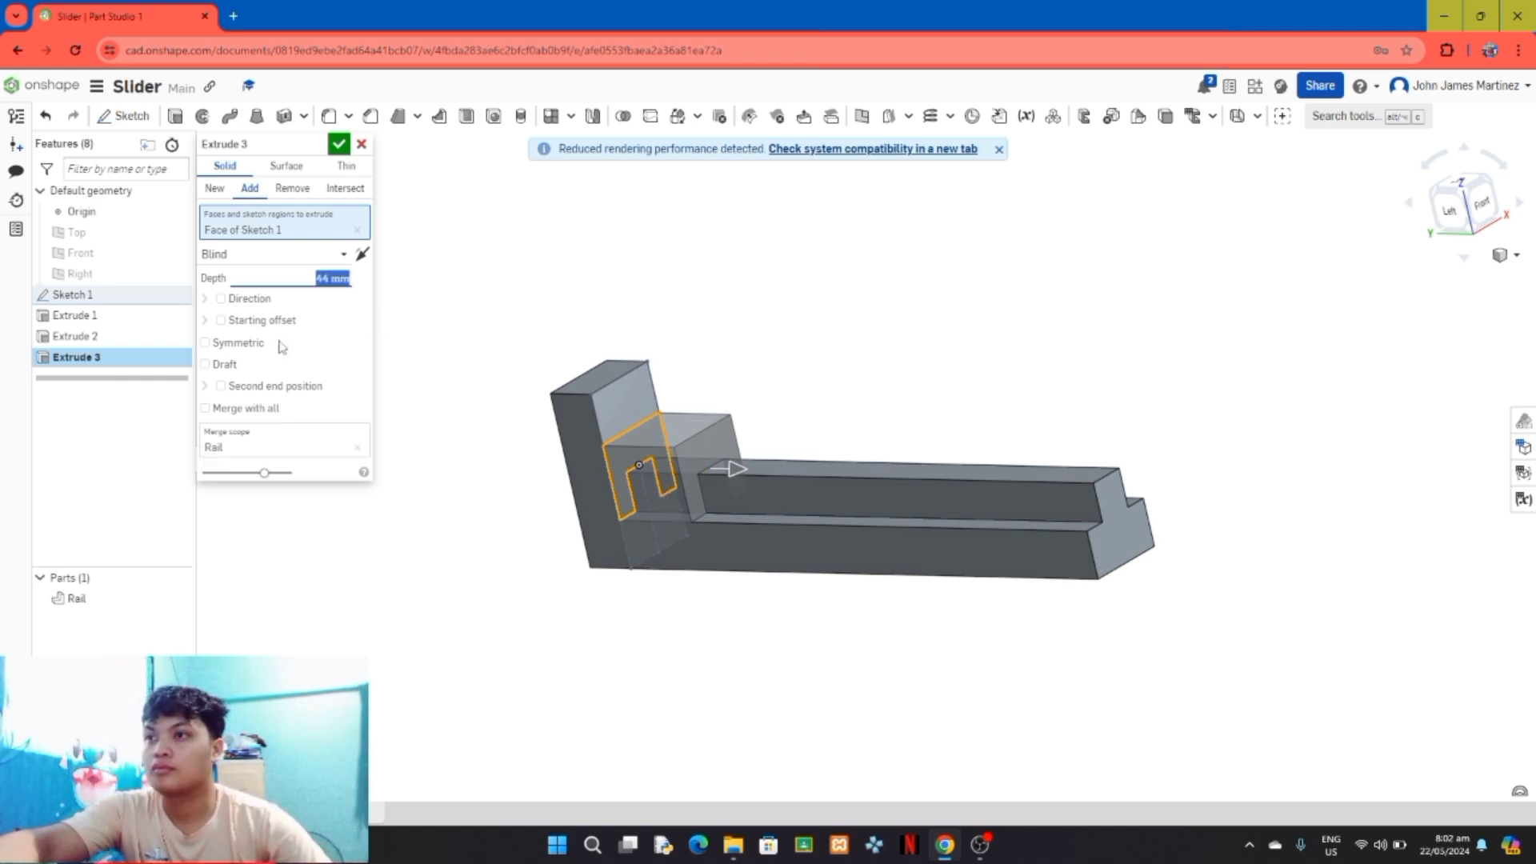
Step: Start the extrusion from the rail's far end face using an Entity starting offset, reverse its direction, and accept it as a new part
{"action": "left_click", "coordinate": [222, 320]}
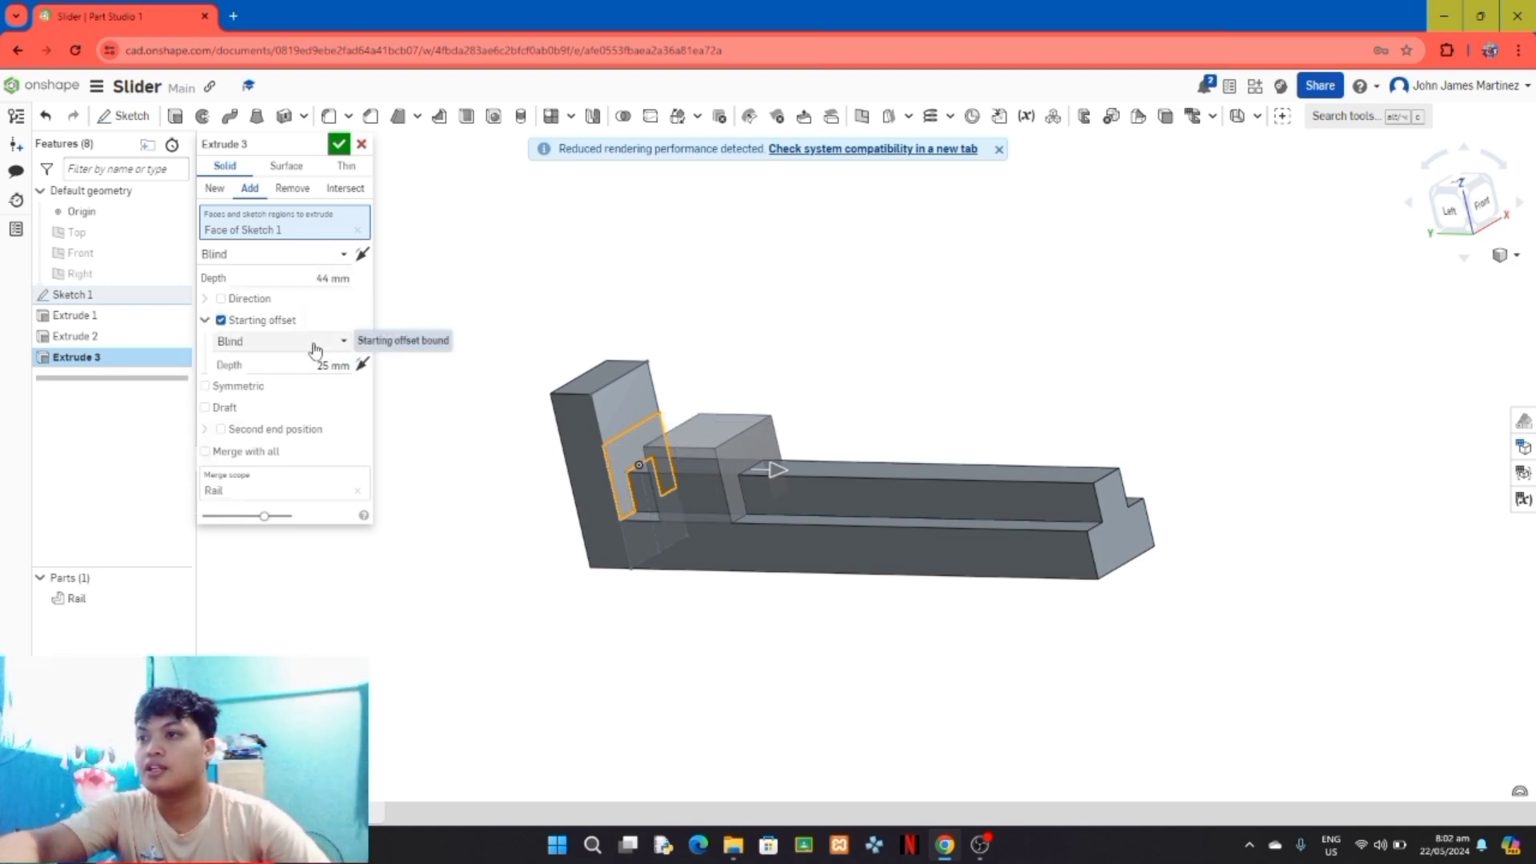
{"action": "left_click", "coordinate": [314, 342]}
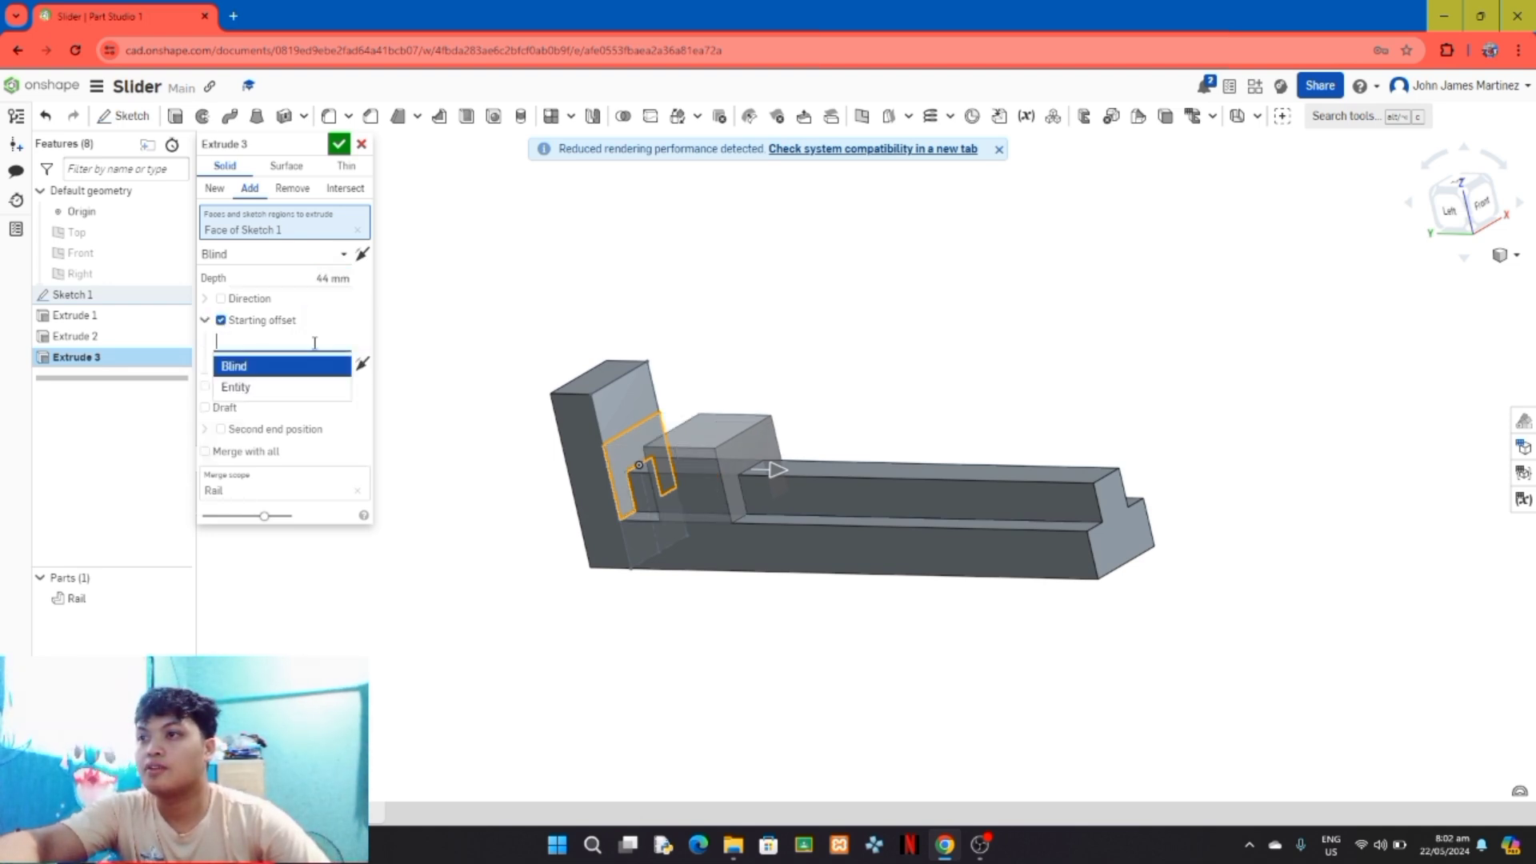
{"action": "left_click", "coordinate": [284, 389]}
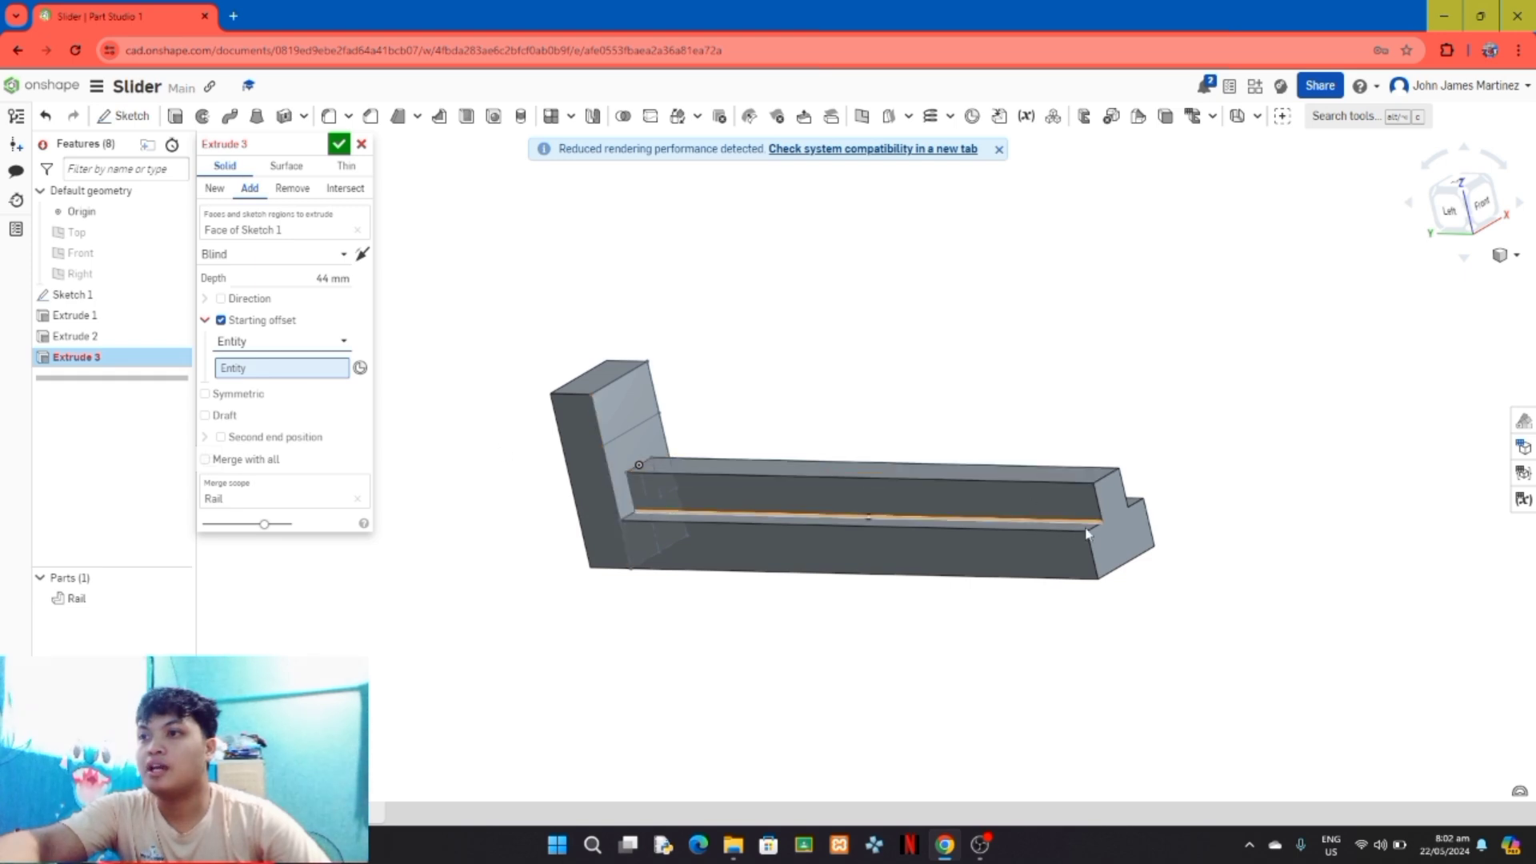
{"action": "left_click", "coordinate": [1123, 540]}
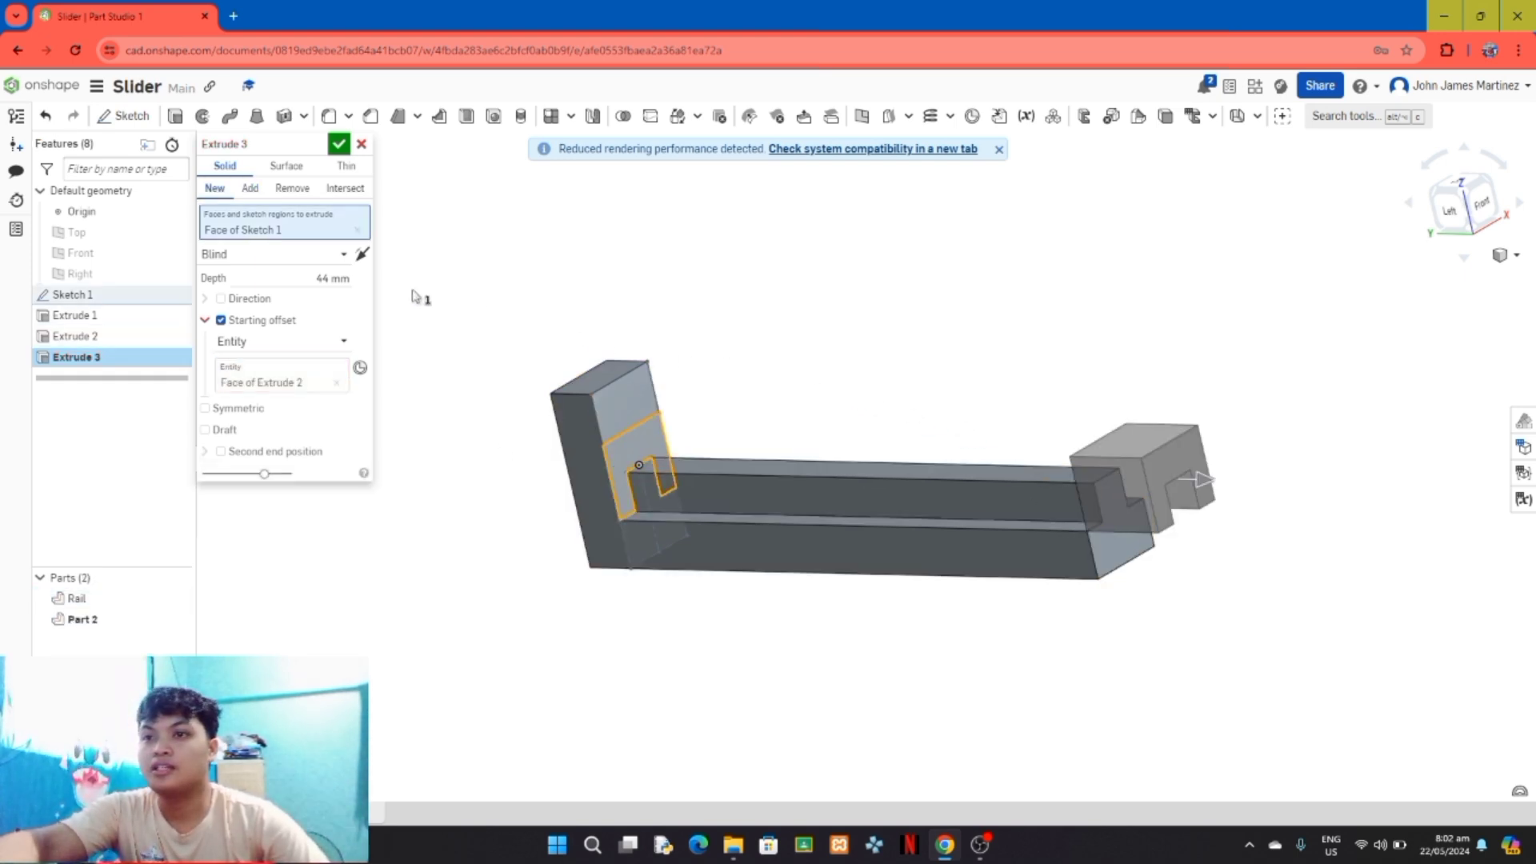
{"action": "left_click", "coordinate": [362, 255]}
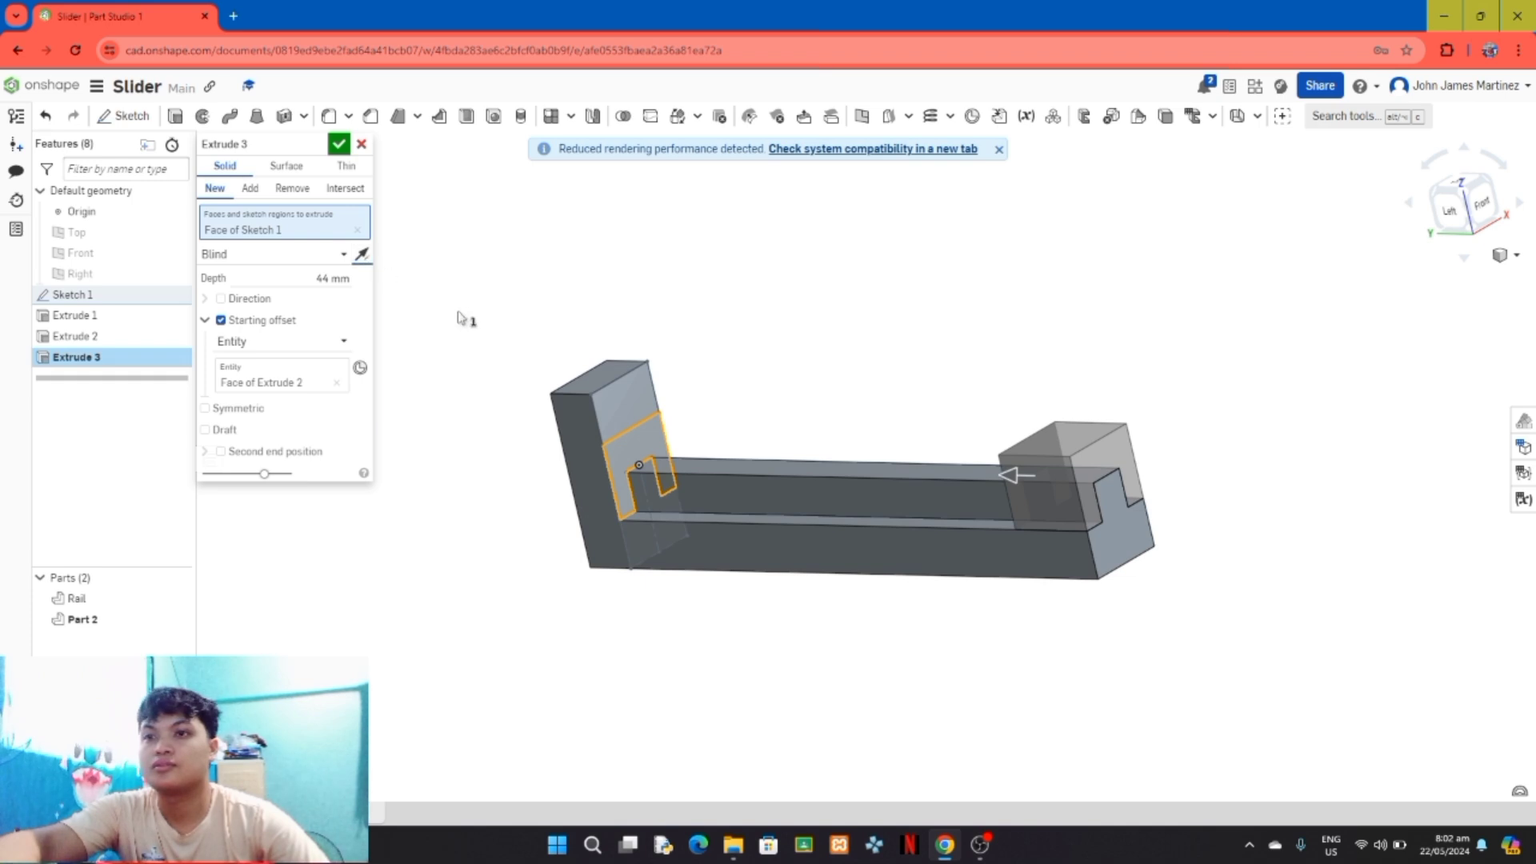
{"action": "left_click", "coordinate": [340, 145]}
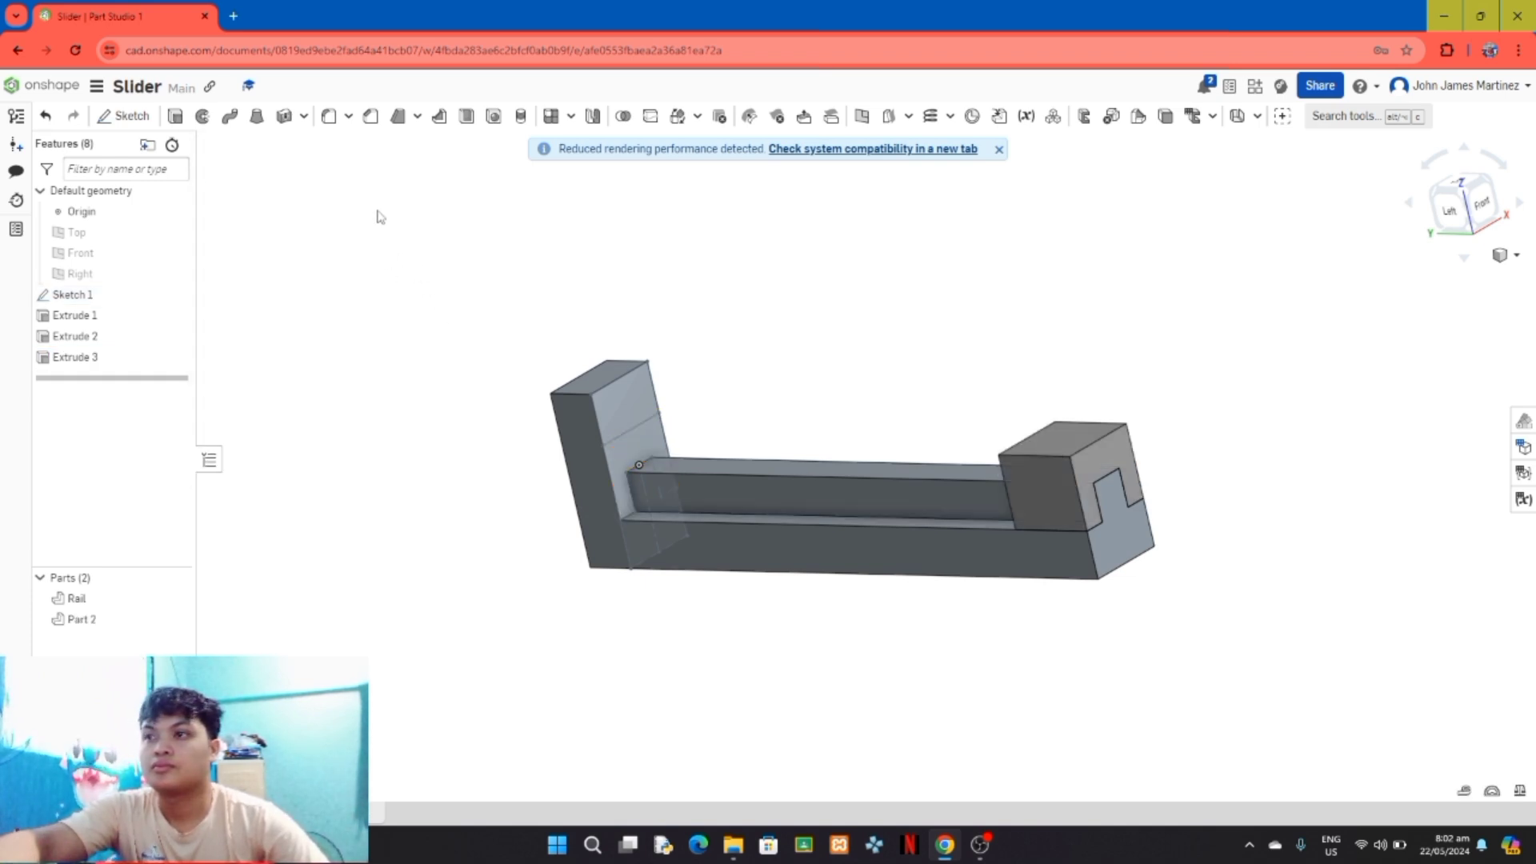
{"action": "mouse_move", "coordinate": [411, 464]}
{"action": "right_mouse_down"}
{"action": "mouse_move", "coordinate": [421, 480]}
{"action": "mouse_move", "coordinate": [435, 459]}
{"action": "mouse_move", "coordinate": [432, 494]}
{"action": "mouse_move", "coordinate": [405, 514]}
{"action": "mouse_move", "coordinate": [445, 473]}
{"action": "mouse_move", "coordinate": [449, 504]}
{"action": "mouse_move", "coordinate": [415, 485]}
{"action": "right_mouse_up"}
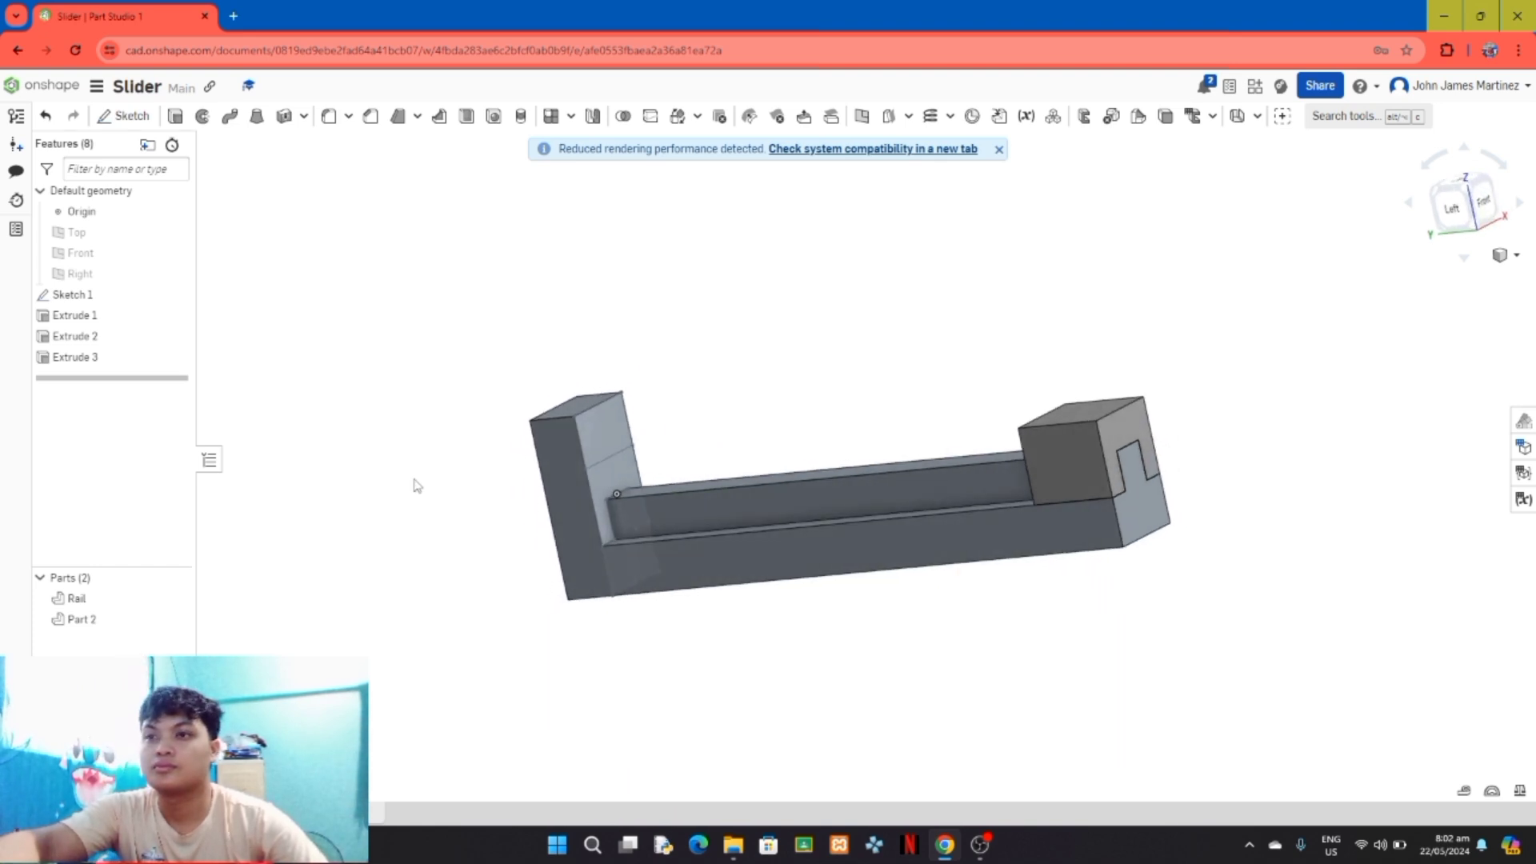
{"action": "left_click", "coordinate": [978, 846]}
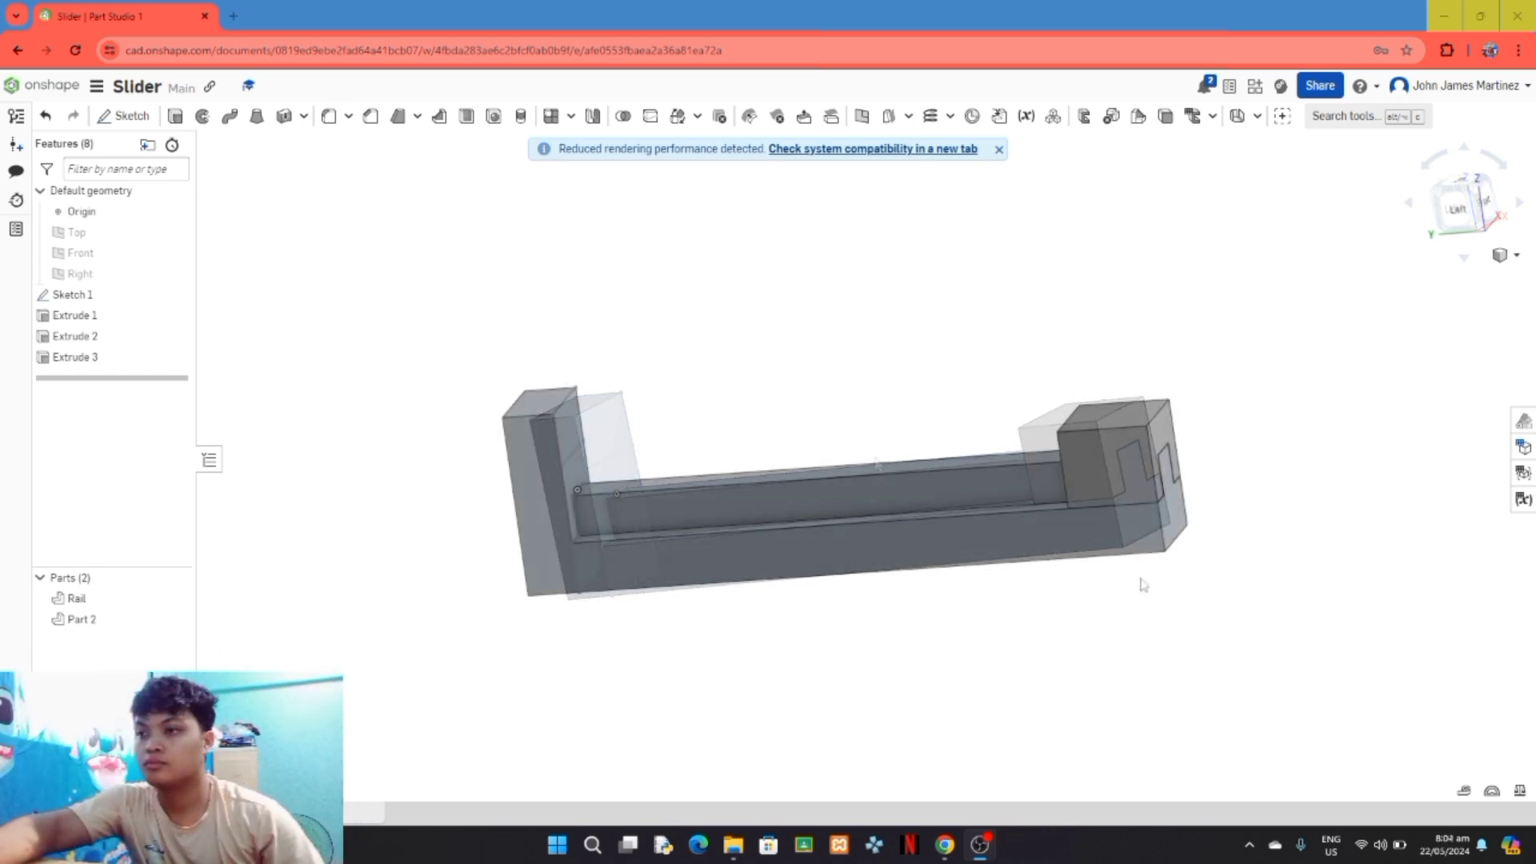
{"action": "left_click", "coordinate": [1154, 138]}
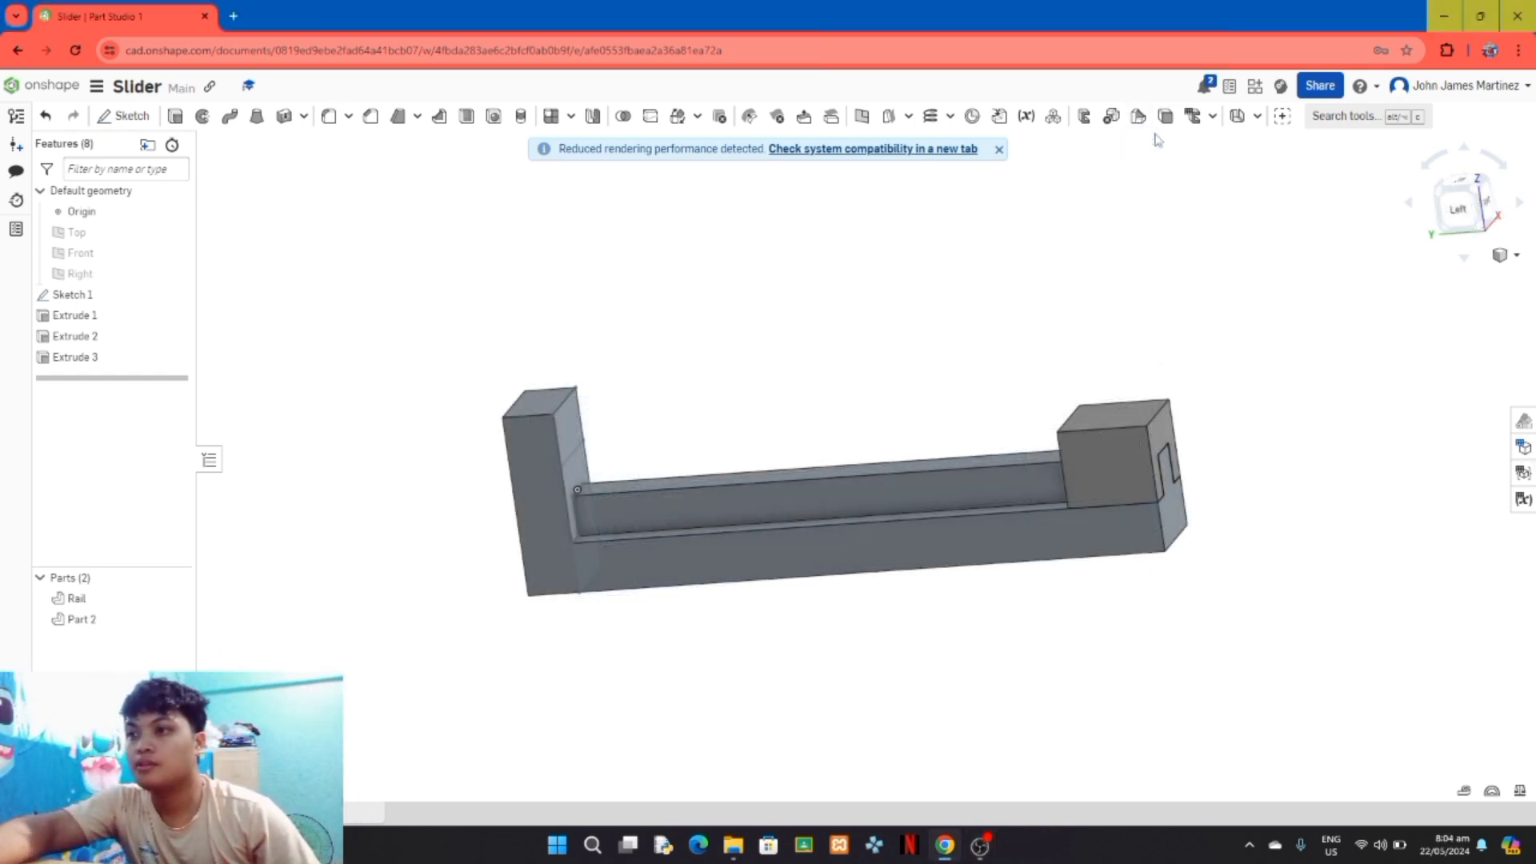
Step: Rename the new block part as Slider
{"action": "left_click", "coordinate": [84, 620]}
{"action": "right_click", "coordinate": [84, 620]}
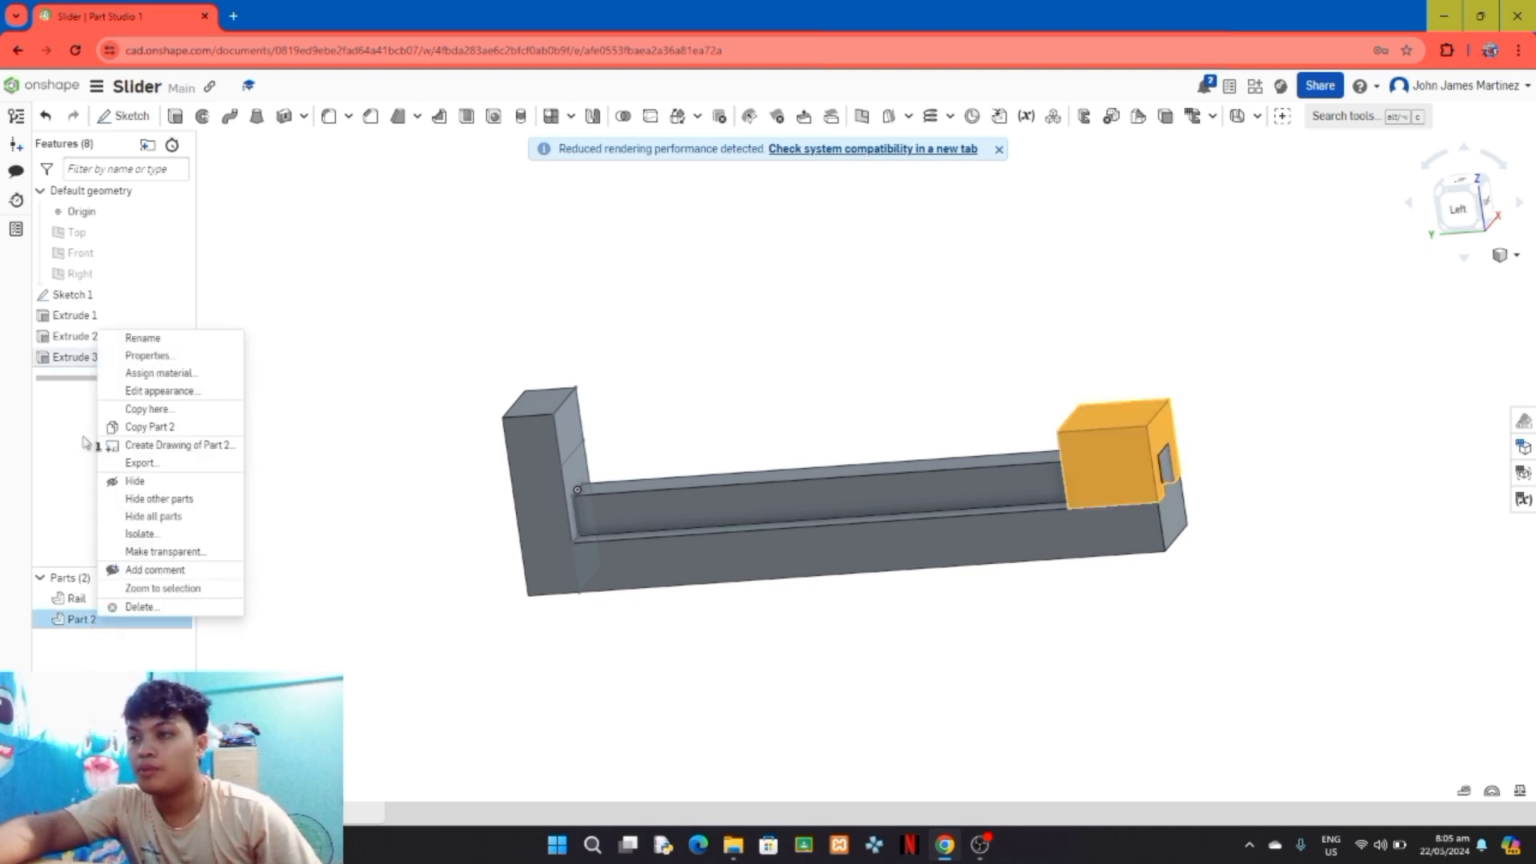
{"action": "left_click", "coordinate": [144, 337]}
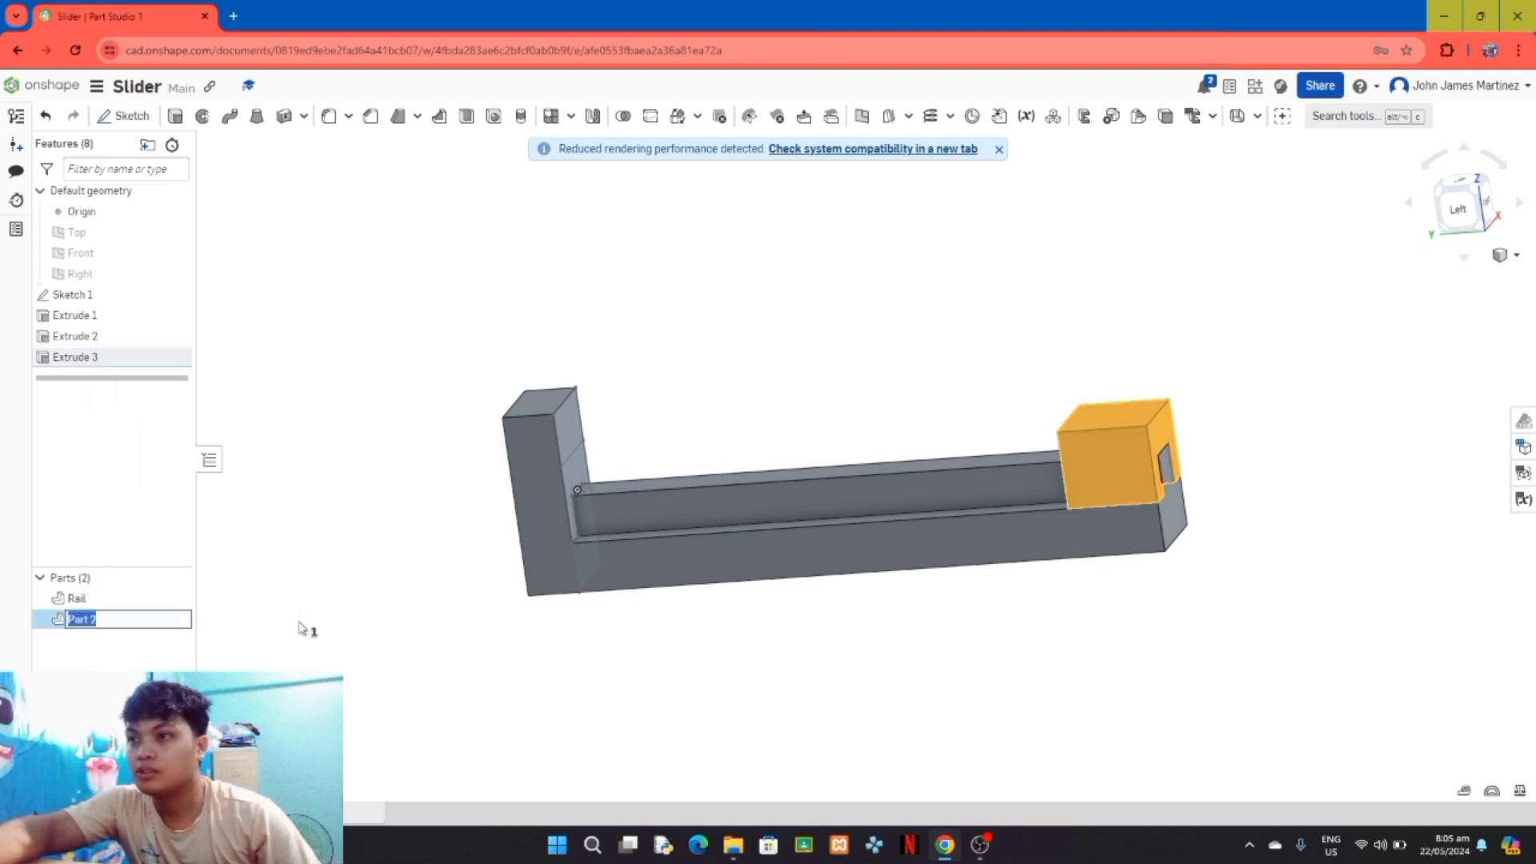
{"action": "key", "text": "Caps_Lock"}
{"action": "type", "text": "Slider"}
{"action": "key", "text": "Caps_Lock"}
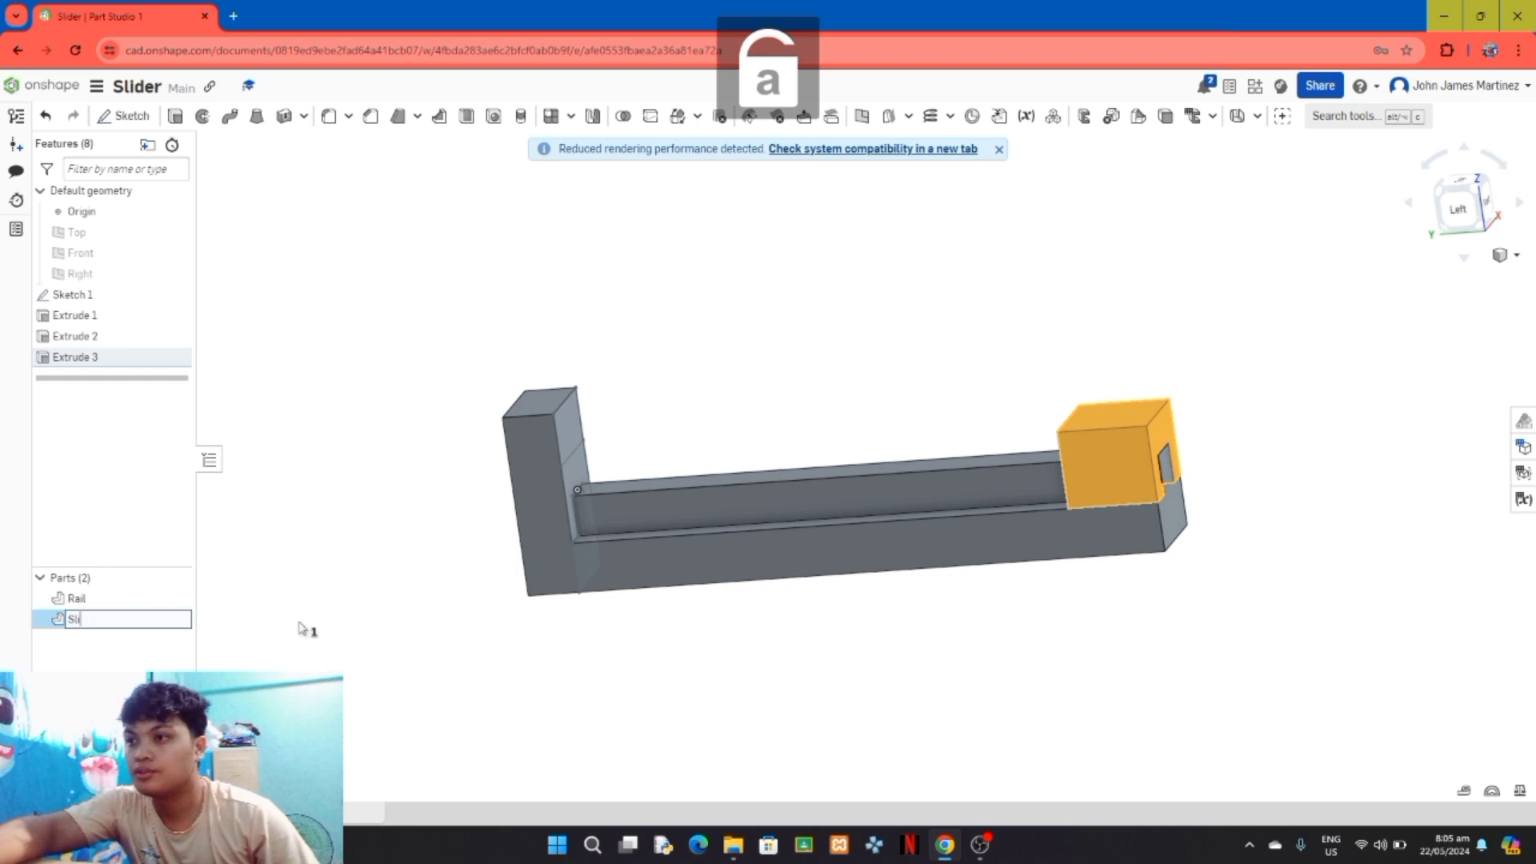
{"action": "key", "text": "Return"}
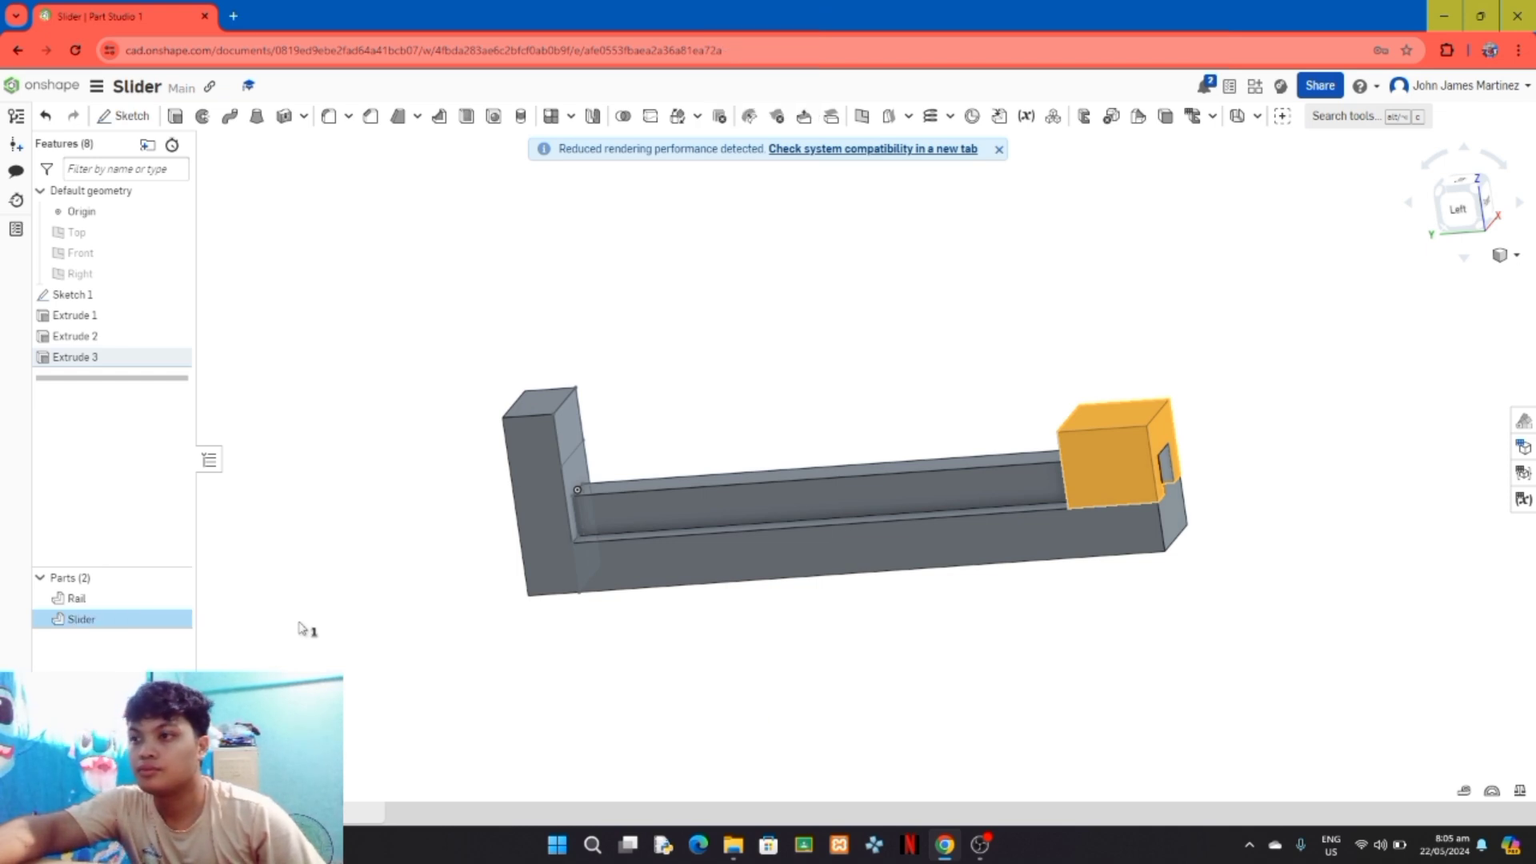
Step: Change the Slider part's appearance to a medium green from the colour palette
{"action": "right_click", "coordinate": [156, 620]}
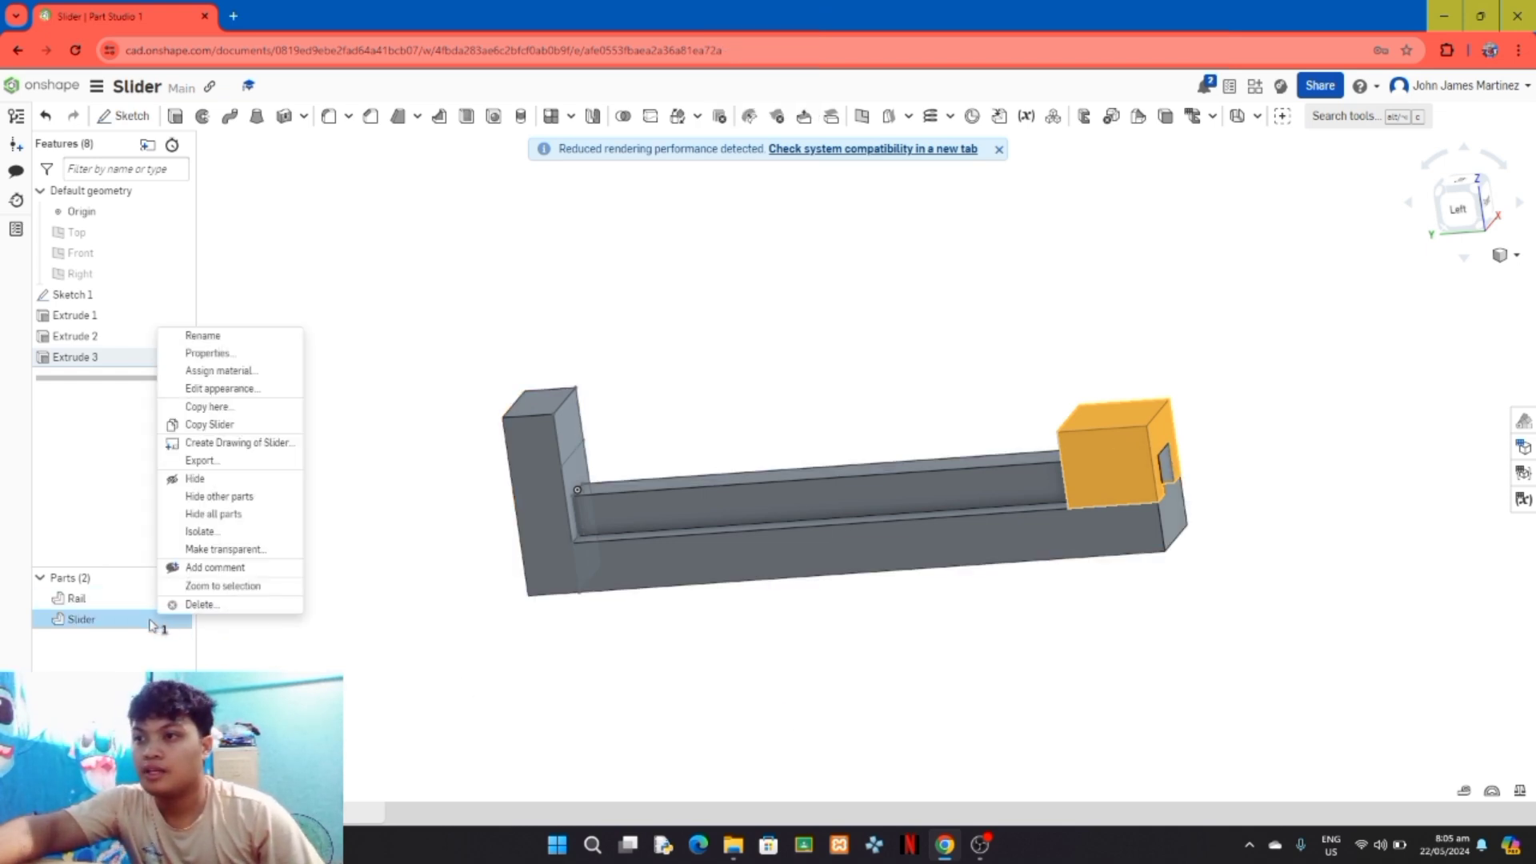
{"action": "left_click", "coordinate": [236, 389]}
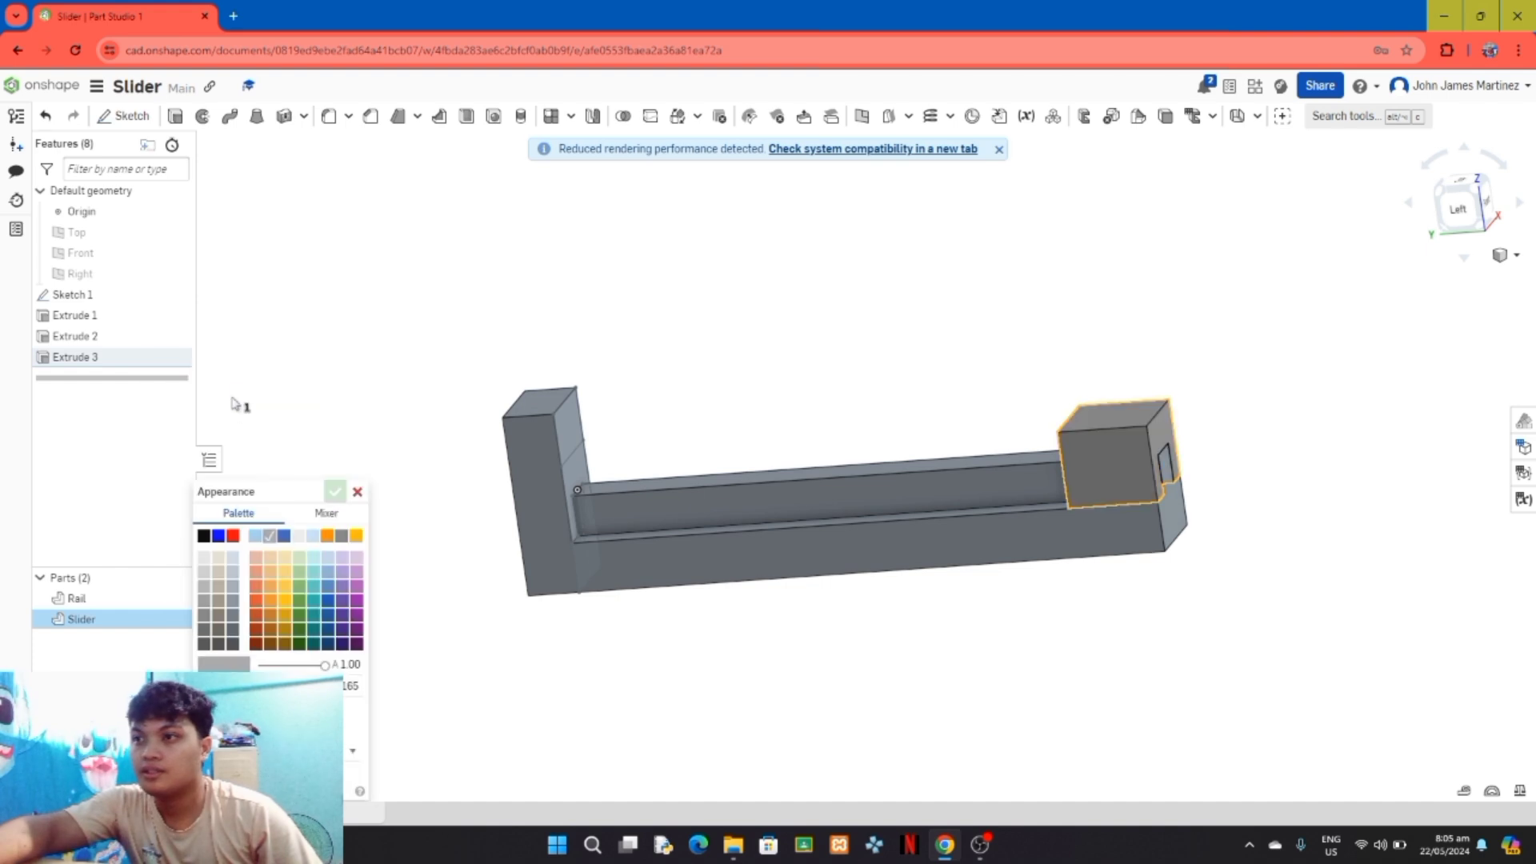
{"action": "left_click", "coordinate": [290, 603]}
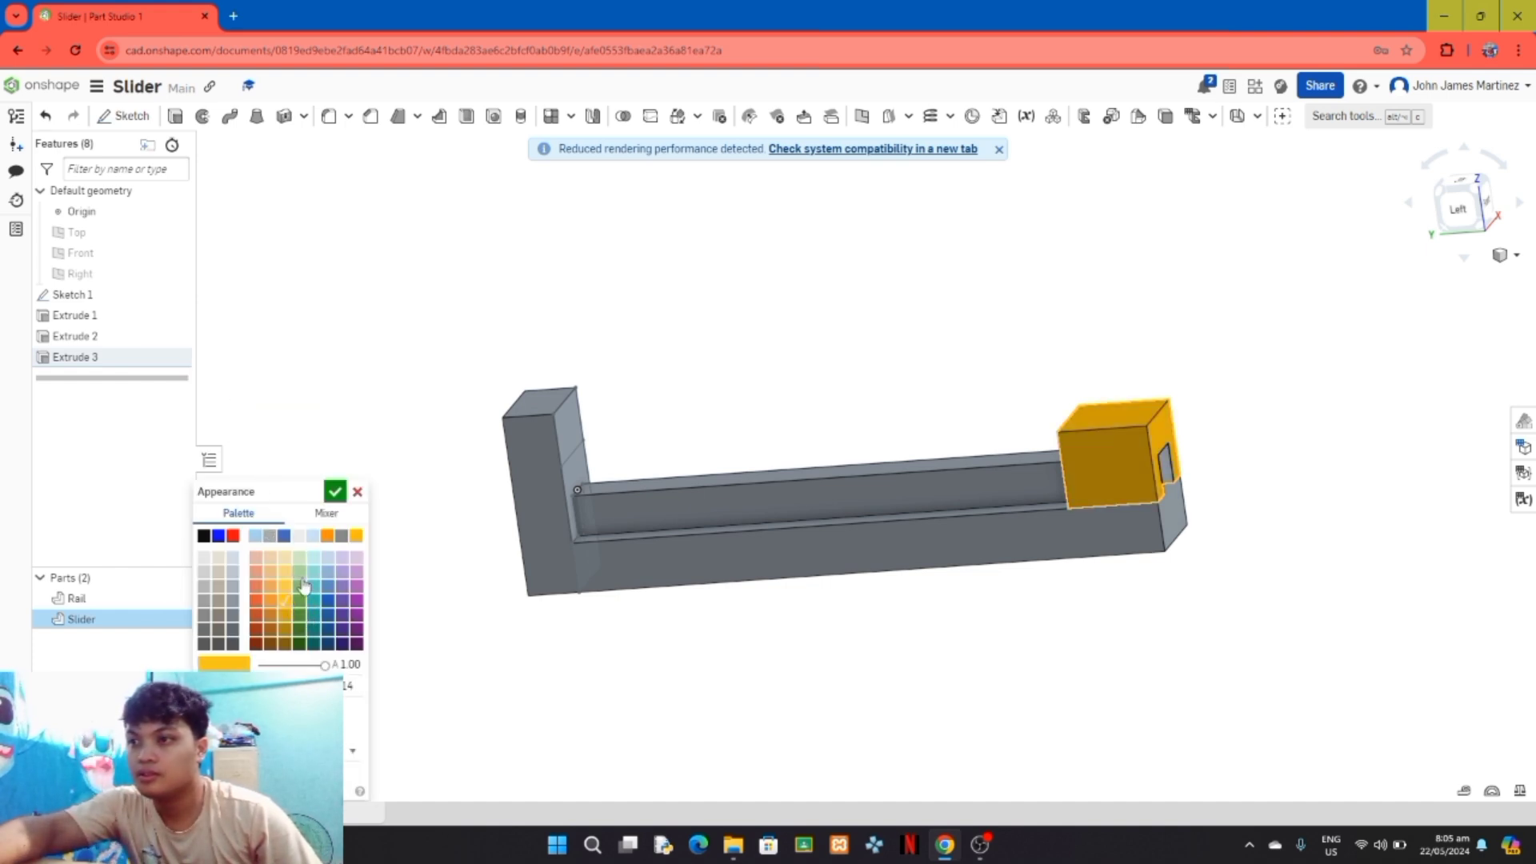
{"action": "left_click", "coordinate": [301, 605]}
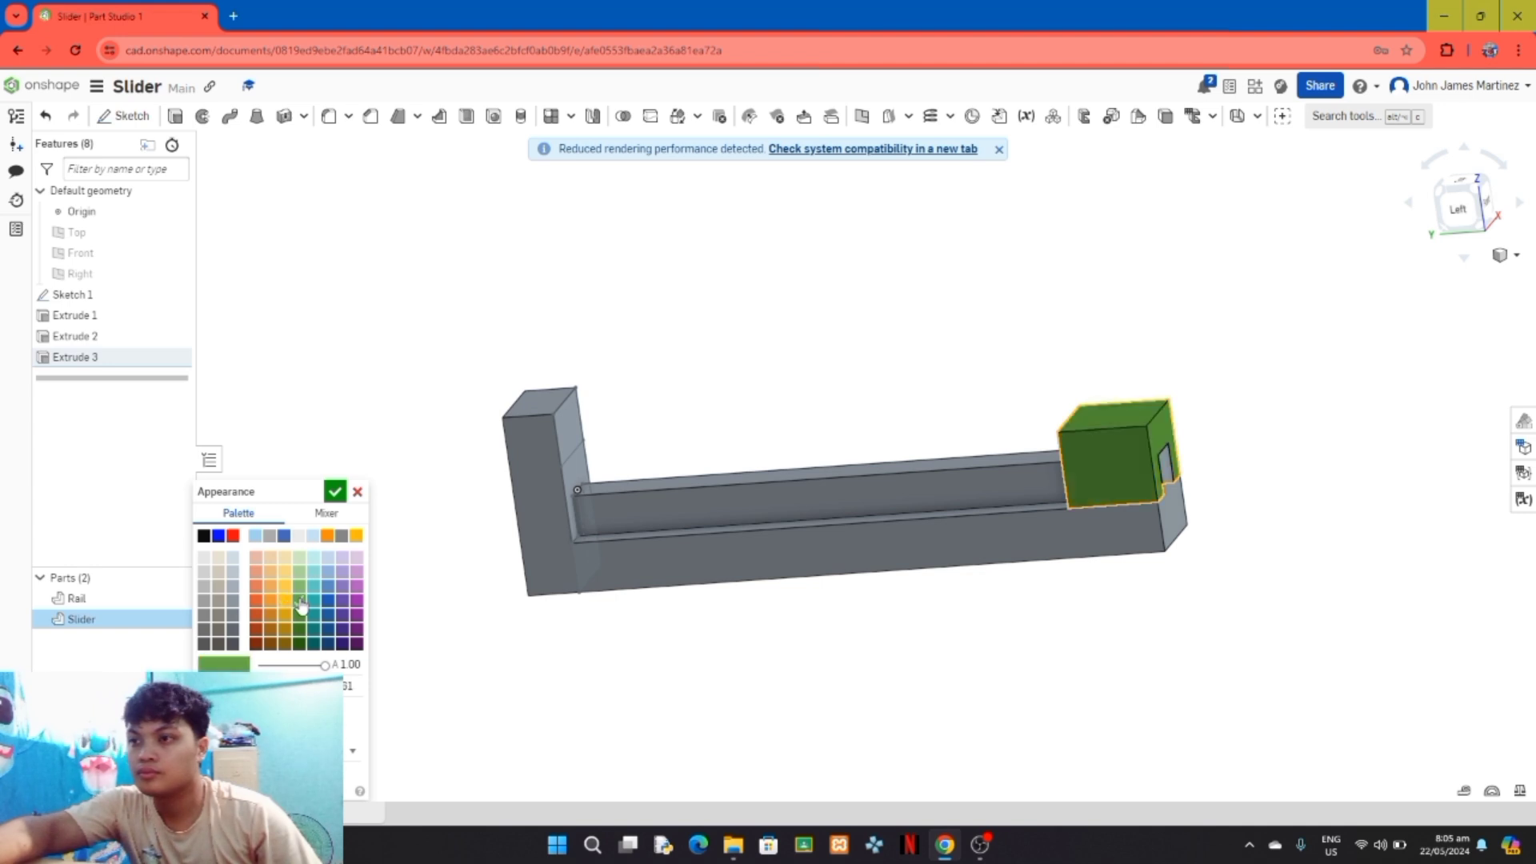
{"action": "left_click", "coordinate": [335, 500]}
{"action": "right_click_drag", "start_coordinate": [401, 686], "coordinate": [373, 645]}
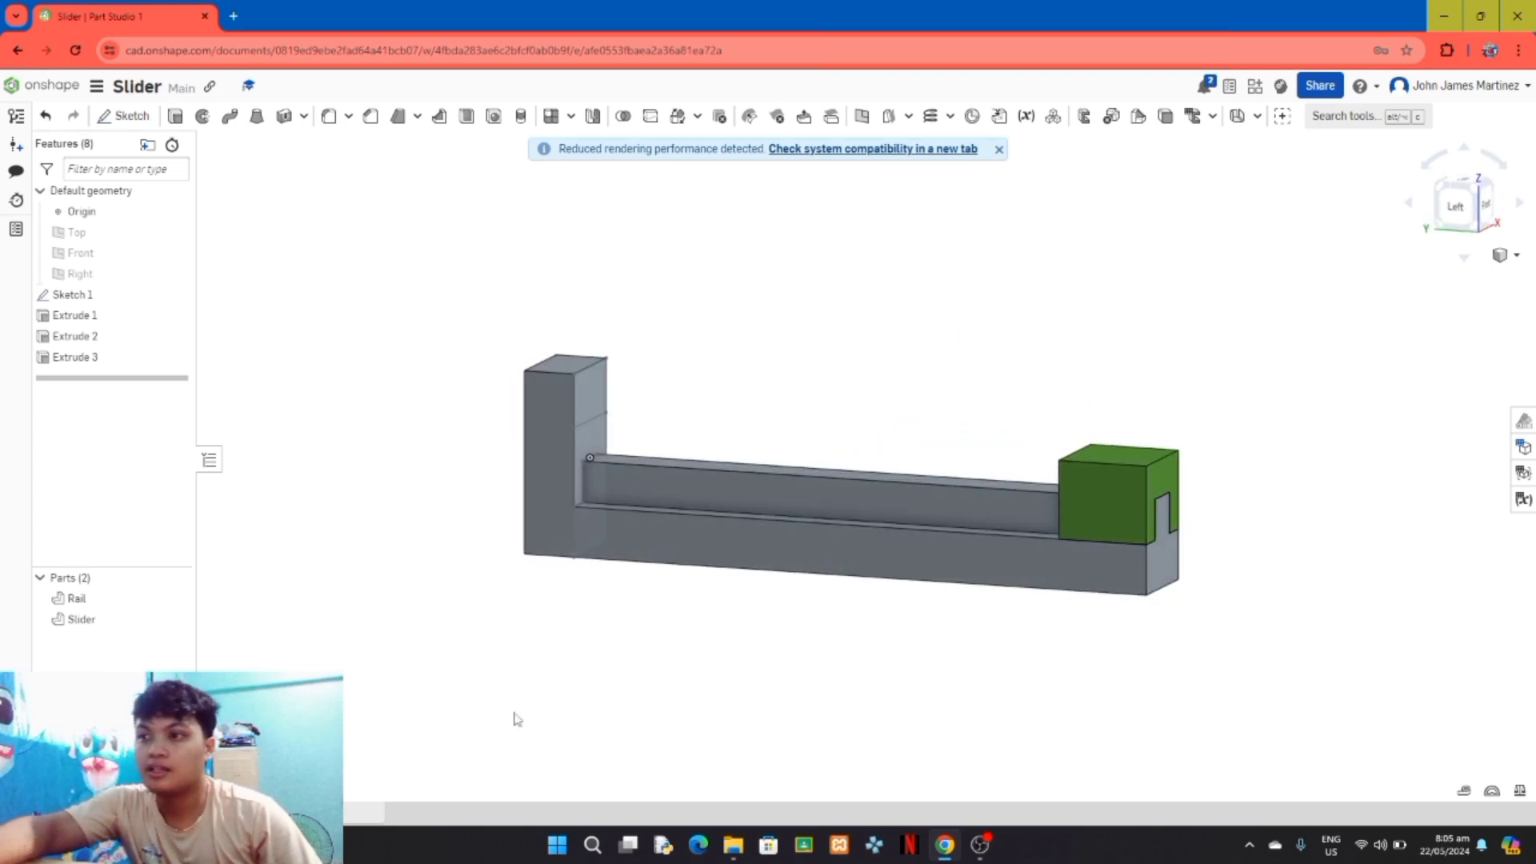
{"action": "left_click", "coordinate": [980, 846]}
{"action": "left_click", "coordinate": [949, 770]}
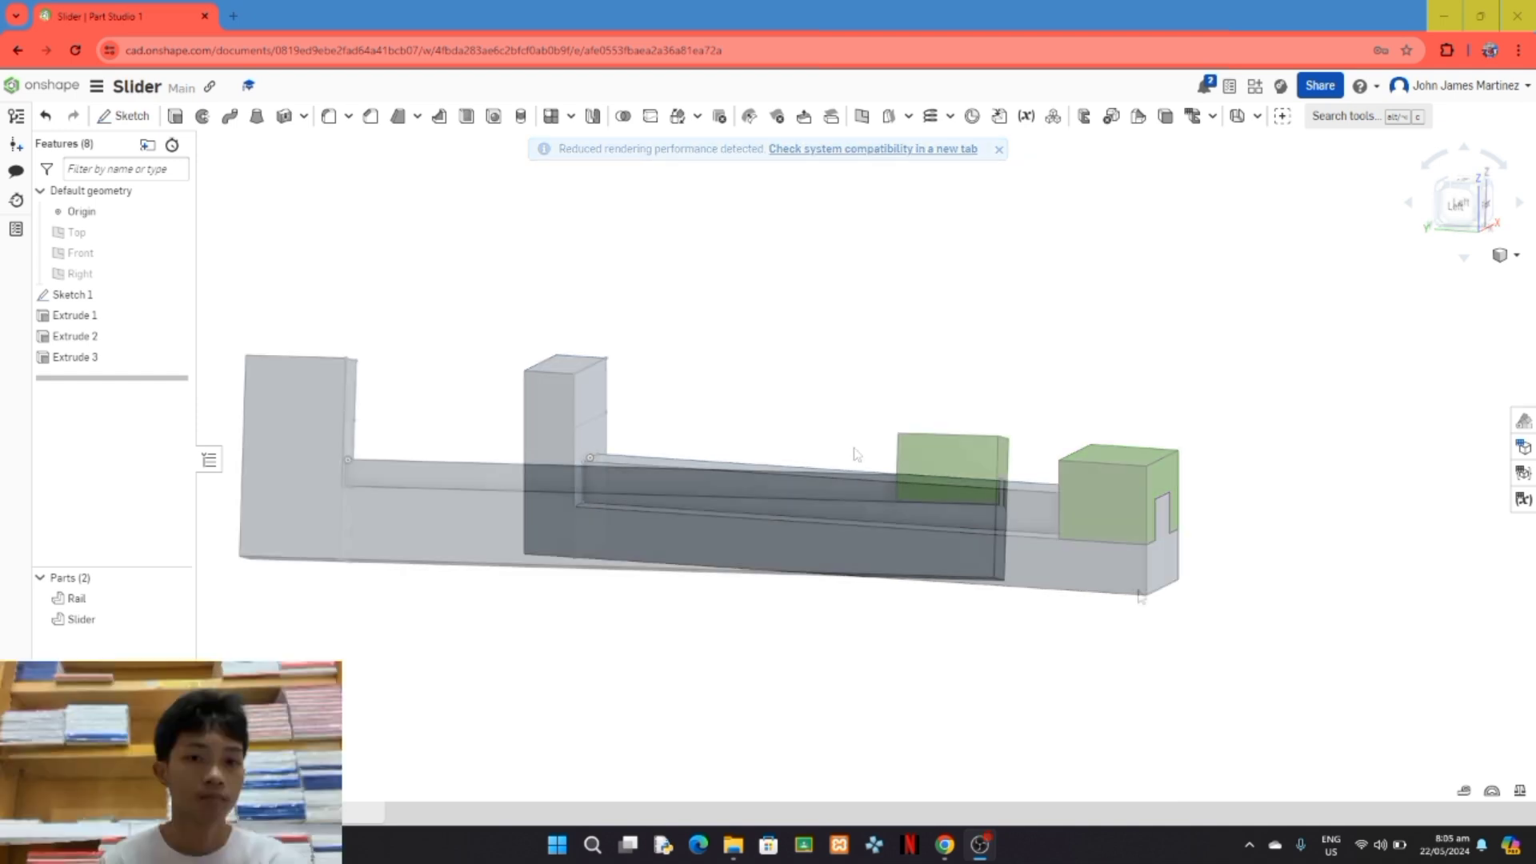
{"action": "left_click", "coordinate": [1158, 151]}
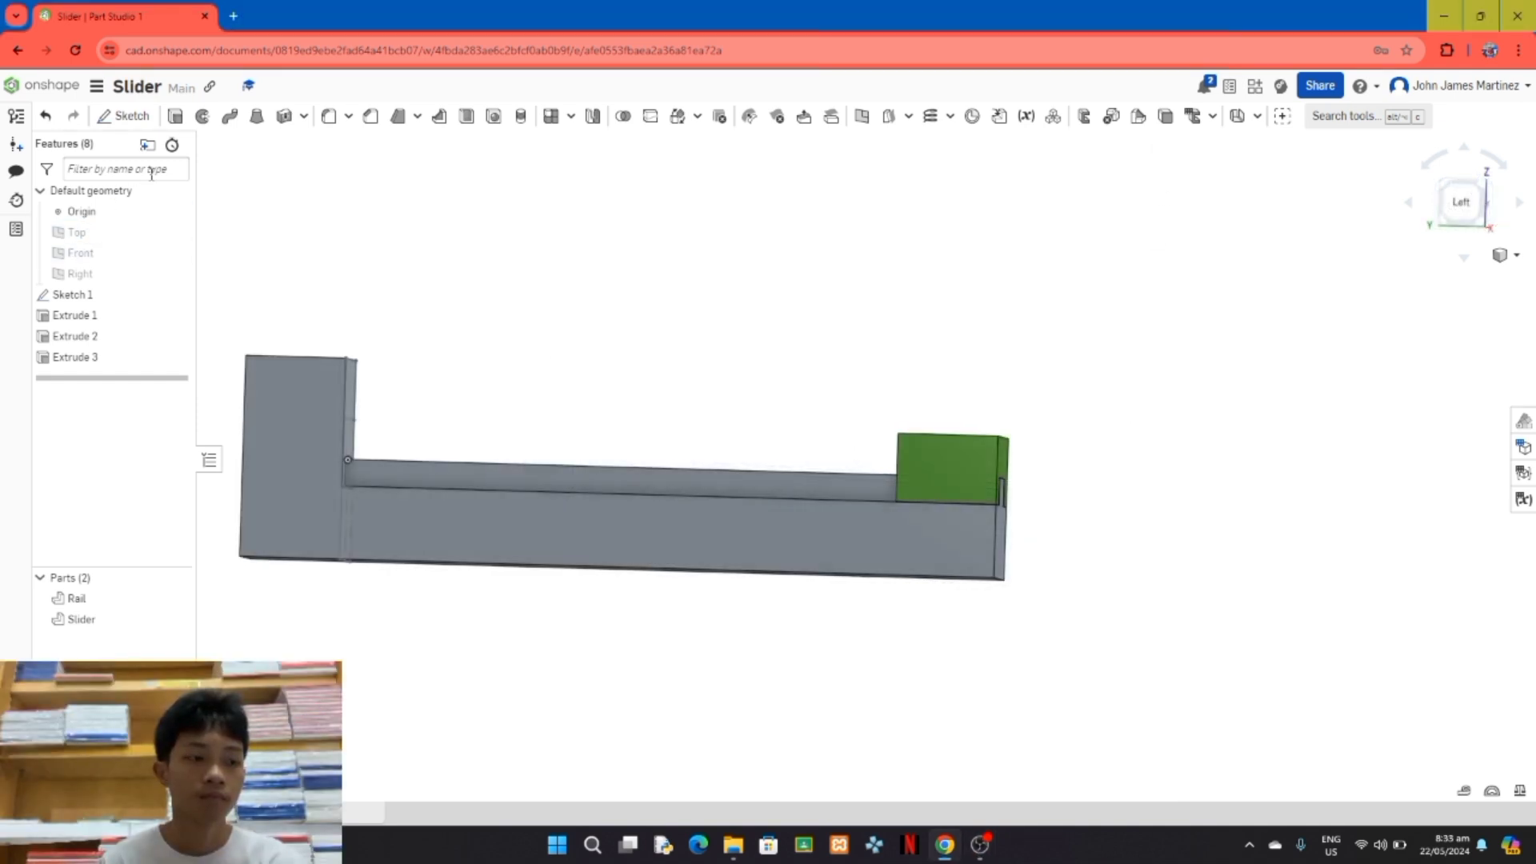
Step: Start a sketch on the Rail's long side face and draw a 14 mm diameter circle over the upper middle of the Slider block
{"action": "left_click", "coordinate": [1461, 202]}
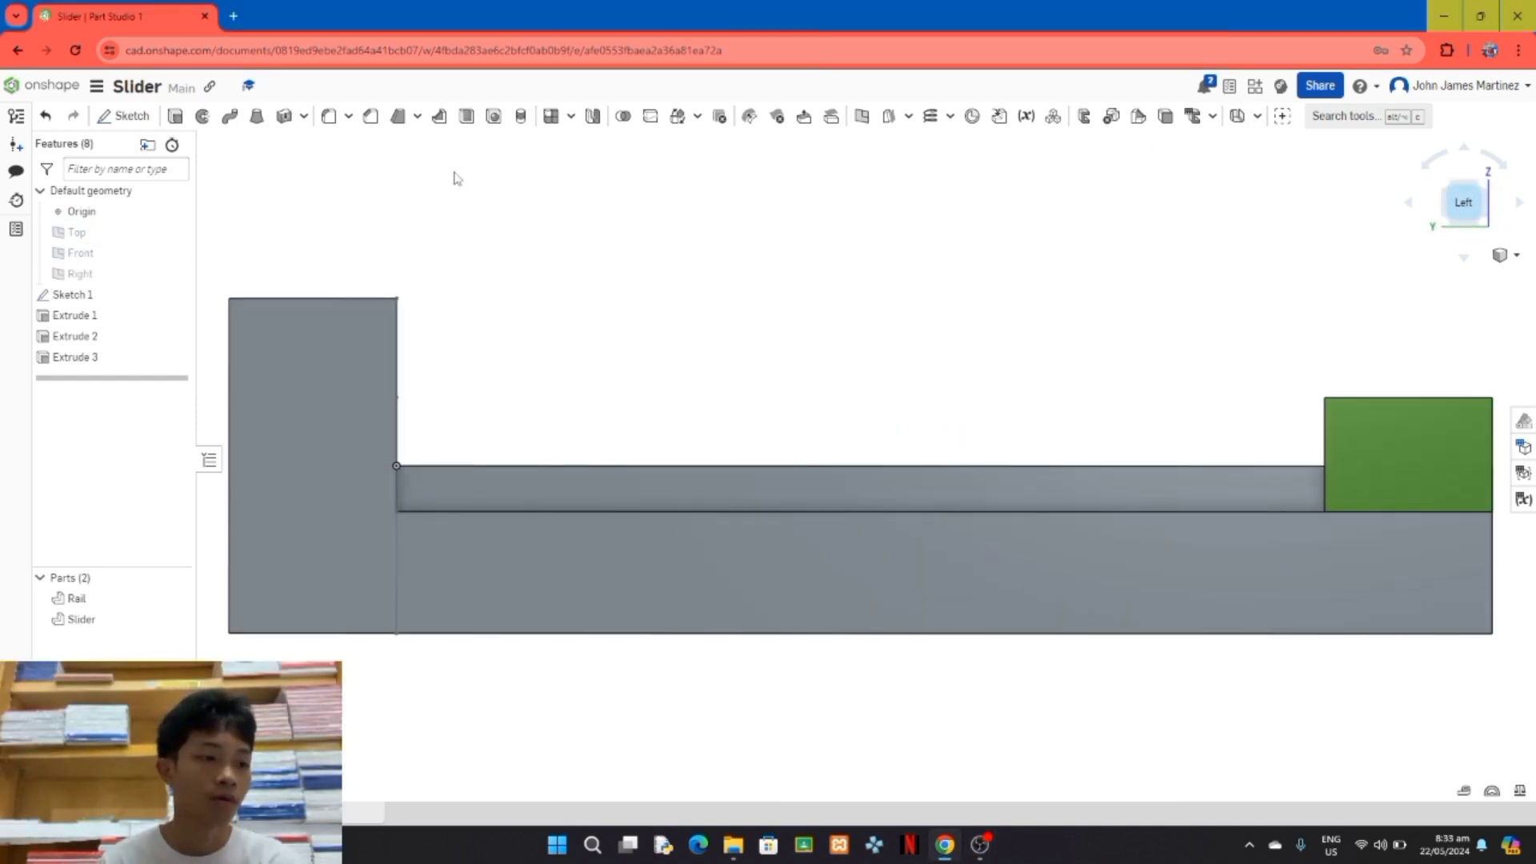
{"action": "left_click", "coordinate": [128, 117]}
{"action": "left_click", "coordinate": [717, 603]}
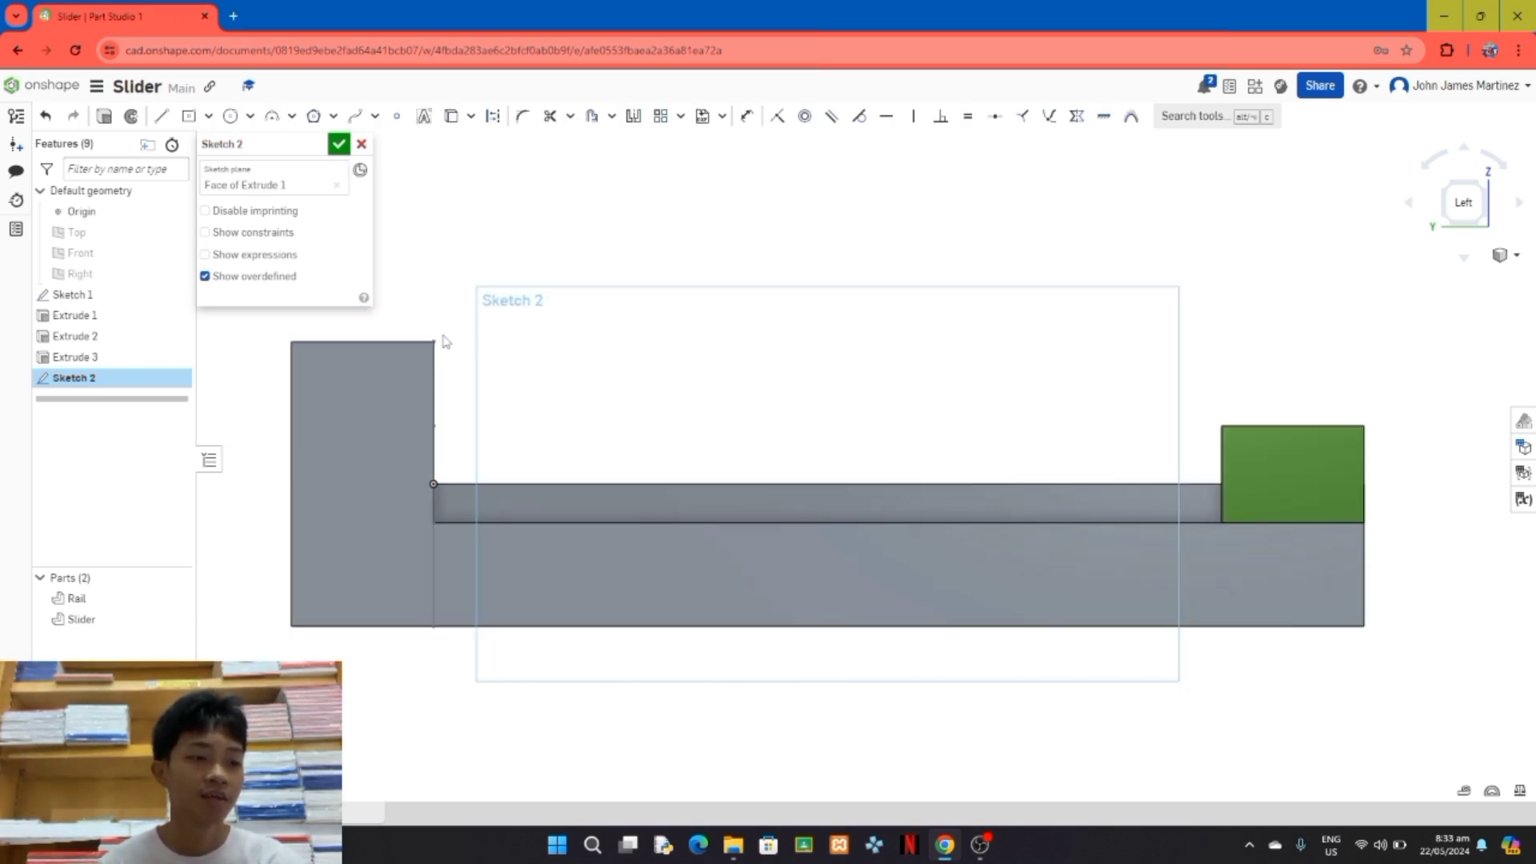
{"action": "left_click", "coordinate": [230, 116]}
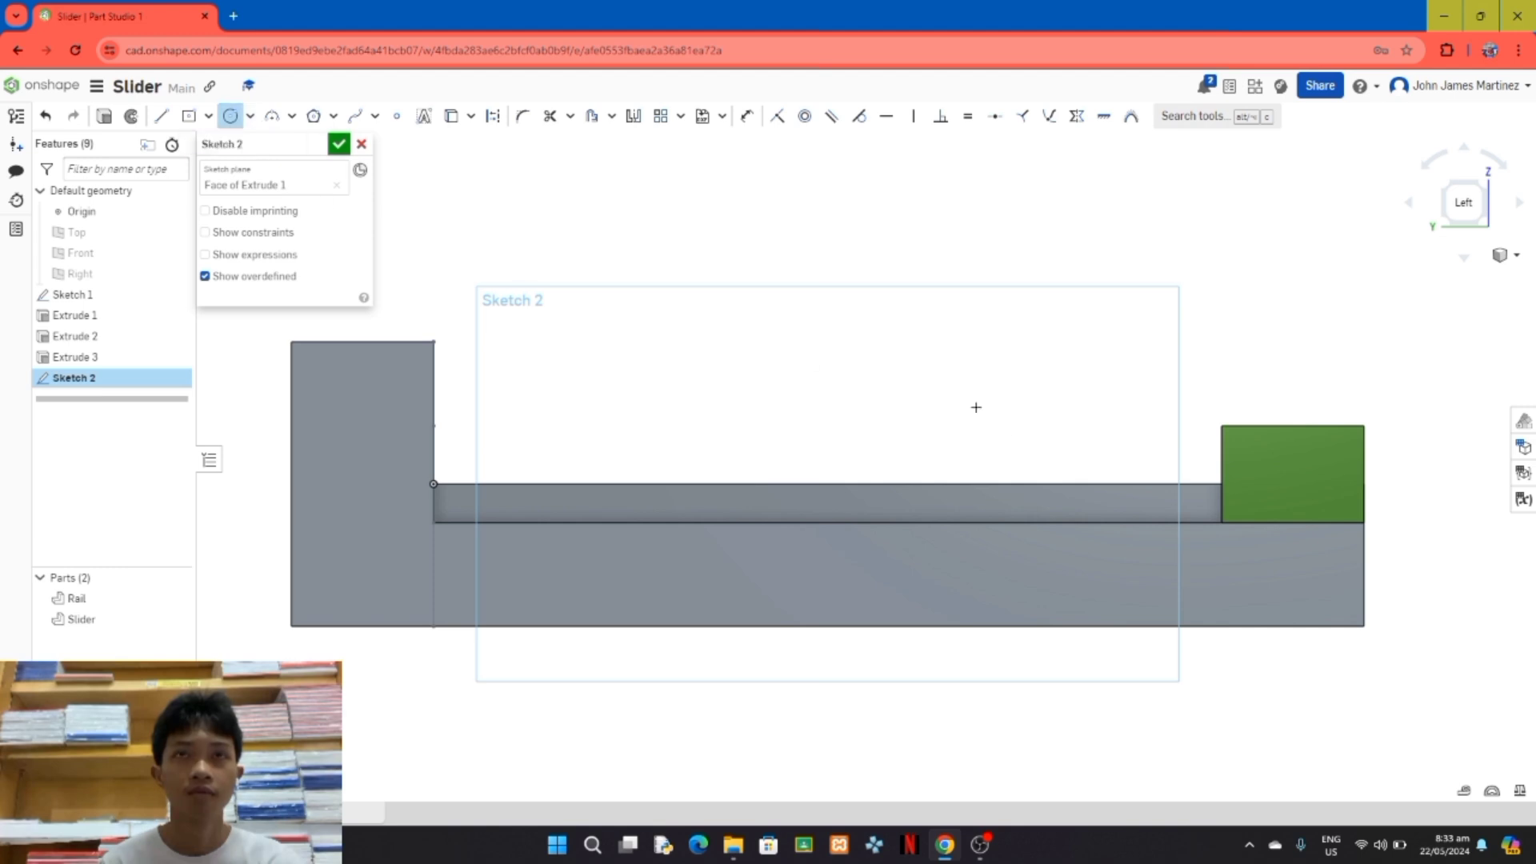
{"action": "left_click", "coordinate": [1299, 477]}
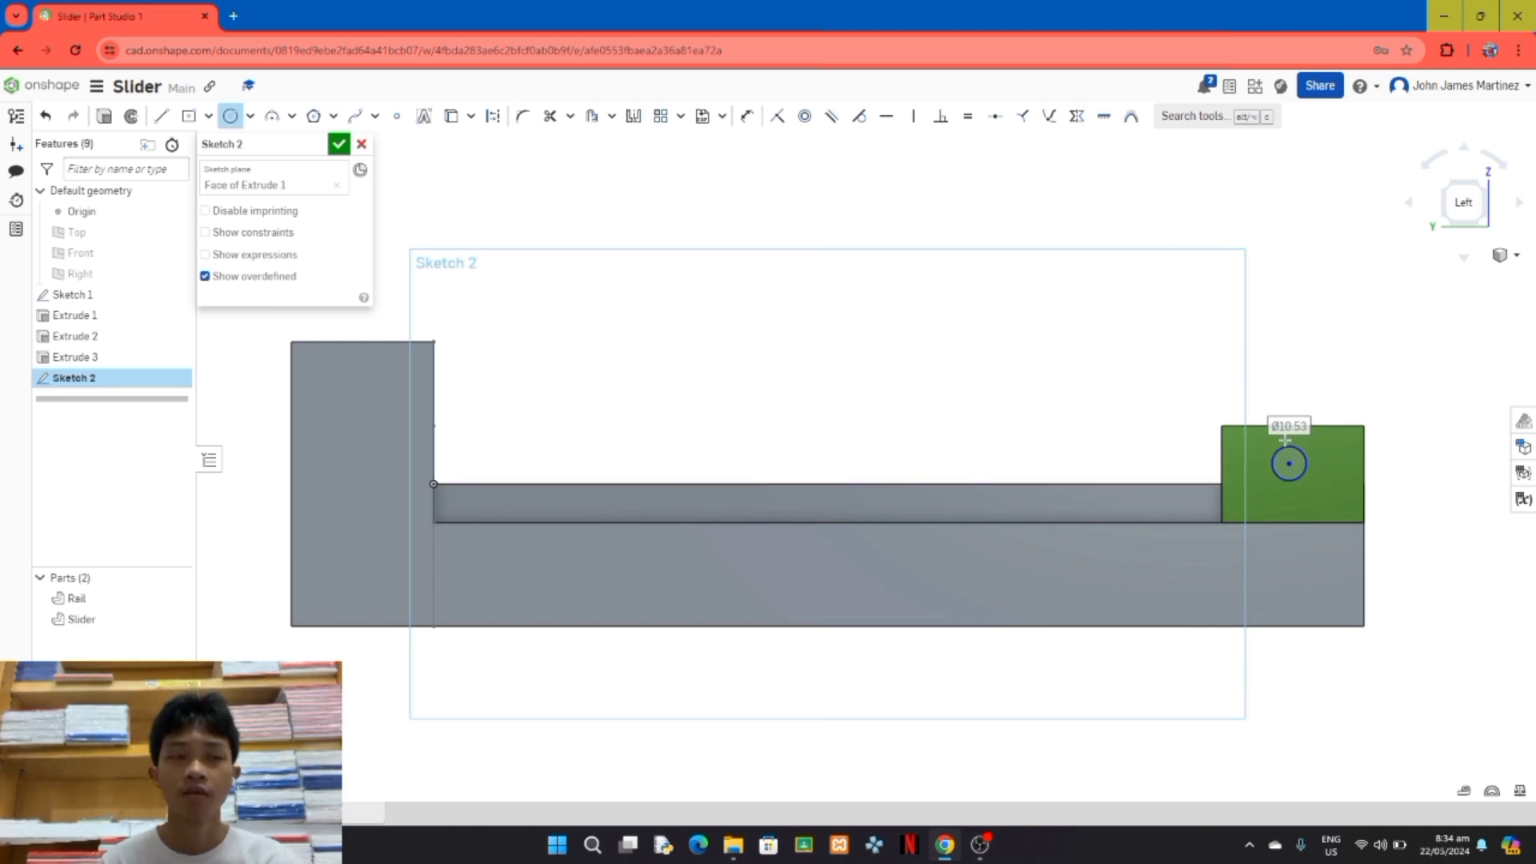
{"action": "type", "text": "14"}
{"action": "key", "text": "Return"}
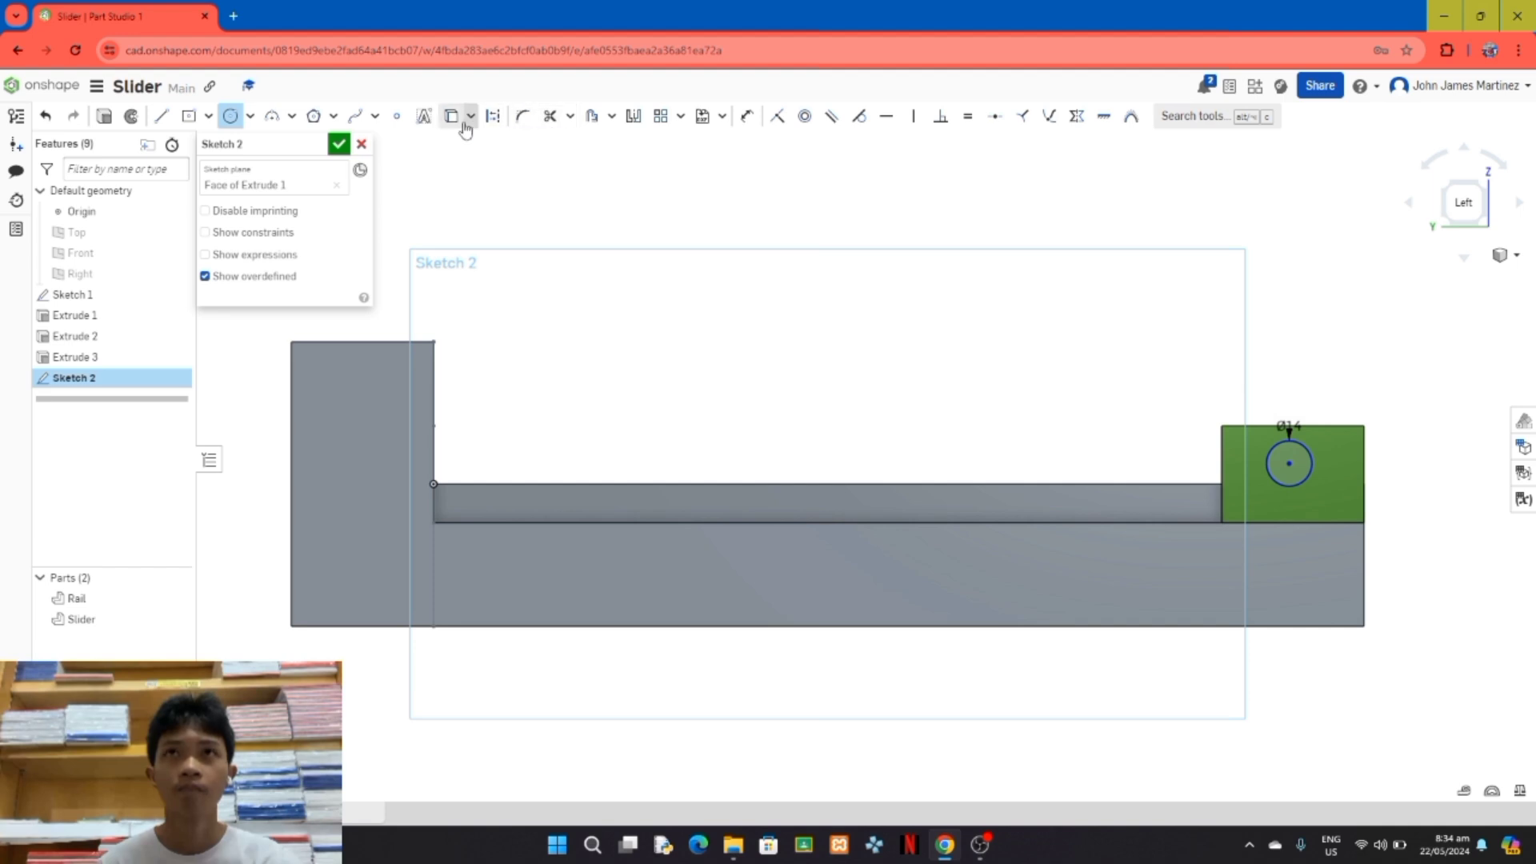
Step: Offset the 14 mm circle outward by 2 mm to form a concentric ring
{"action": "left_click", "coordinate": [591, 117]}
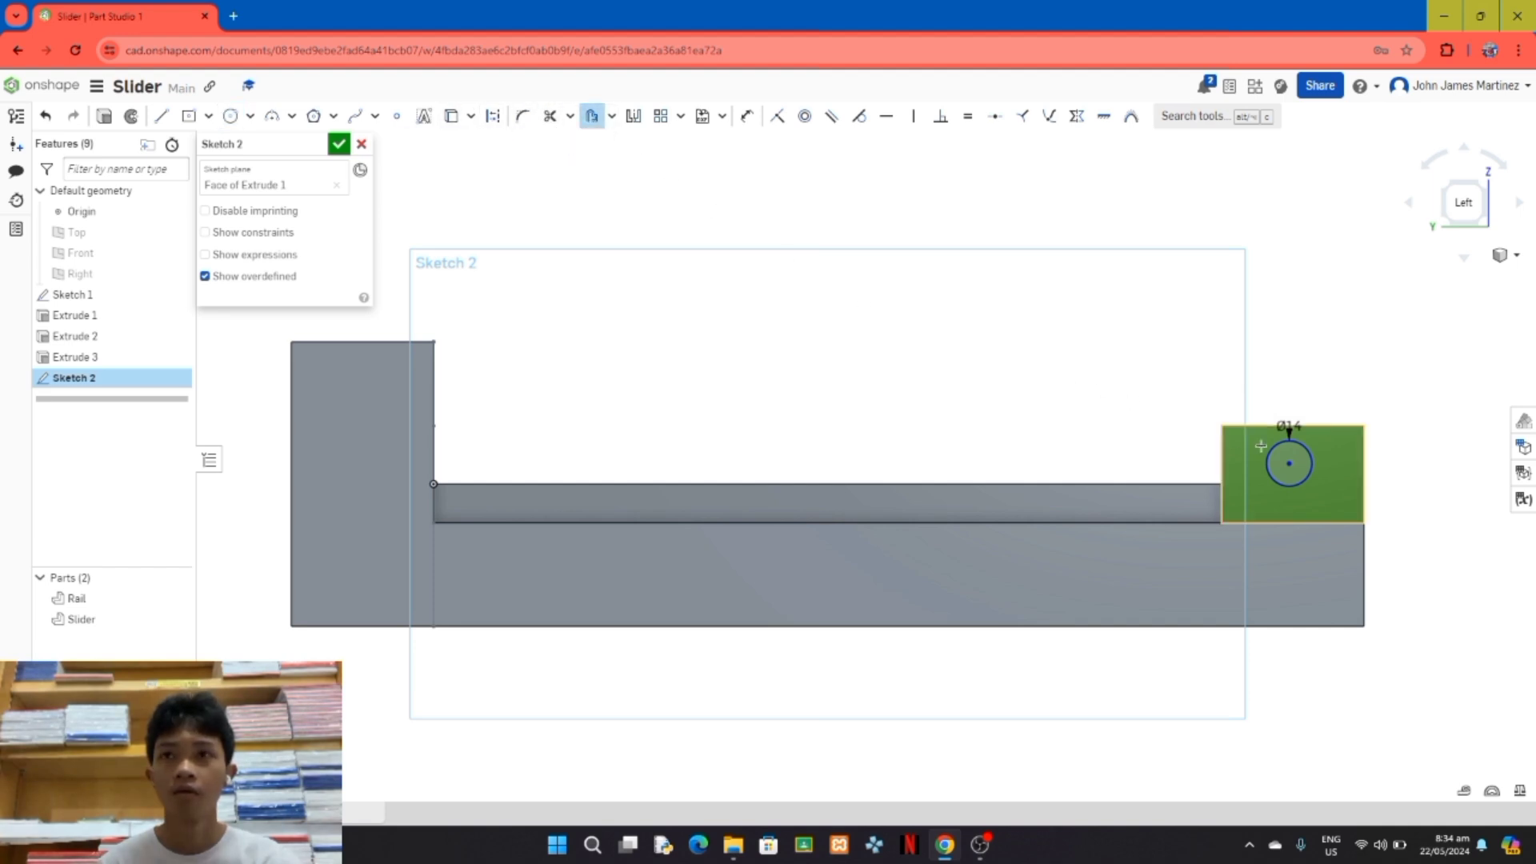
{"action": "left_click", "coordinate": [1312, 458]}
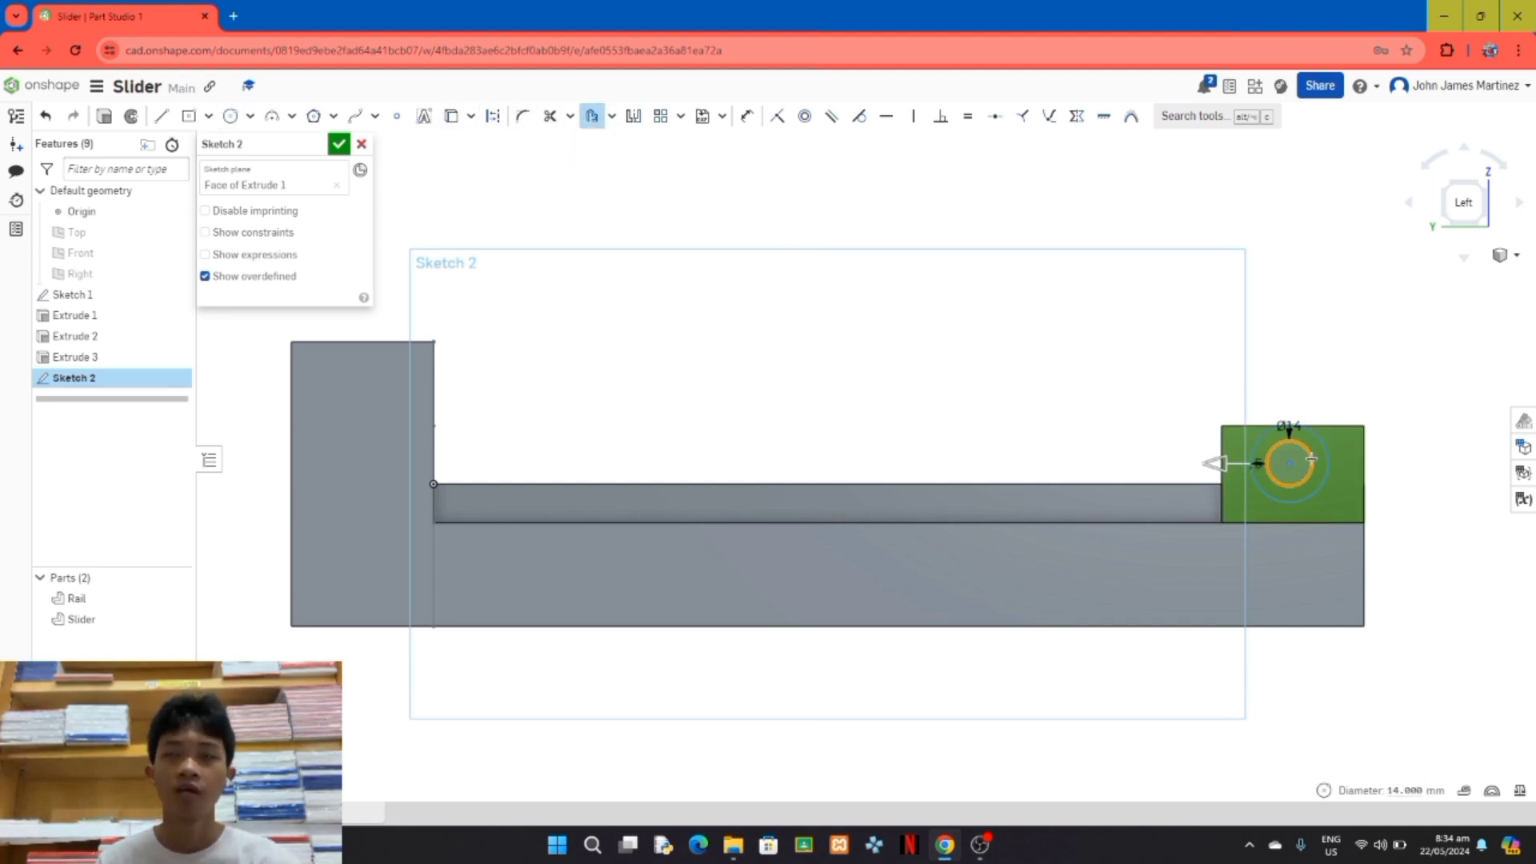
{"action": "left_click", "coordinate": [1311, 458]}
{"action": "type", "text": "2"}
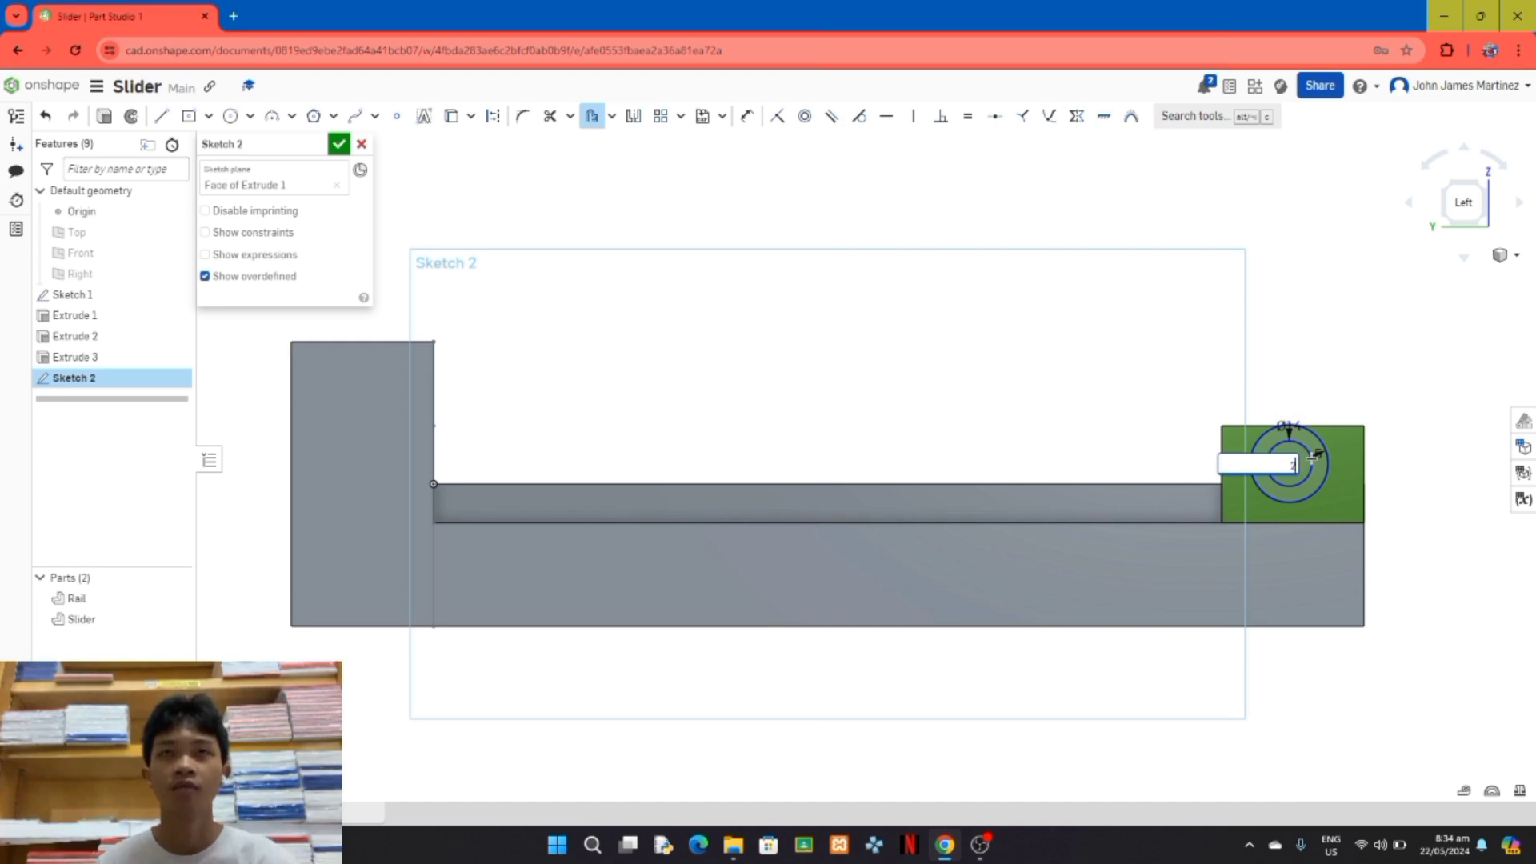
{"action": "key", "text": "Return"}
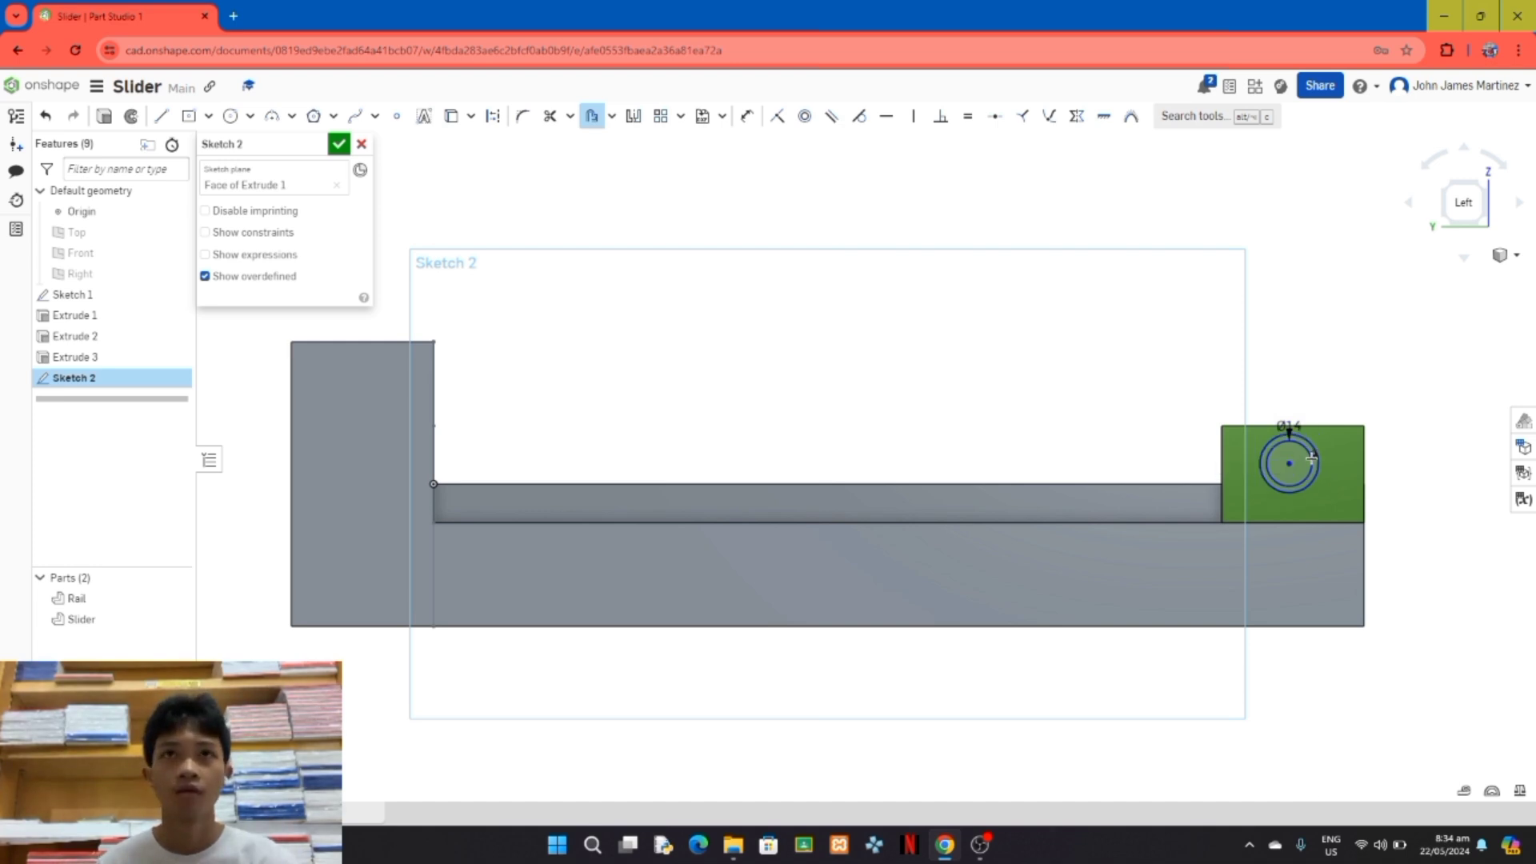
Step: Centre the two concentric circles on the Slider's side by aligning their centre vertically and horizontally with the top and side edge midpoints
{"action": "left_click", "coordinate": [453, 124]}
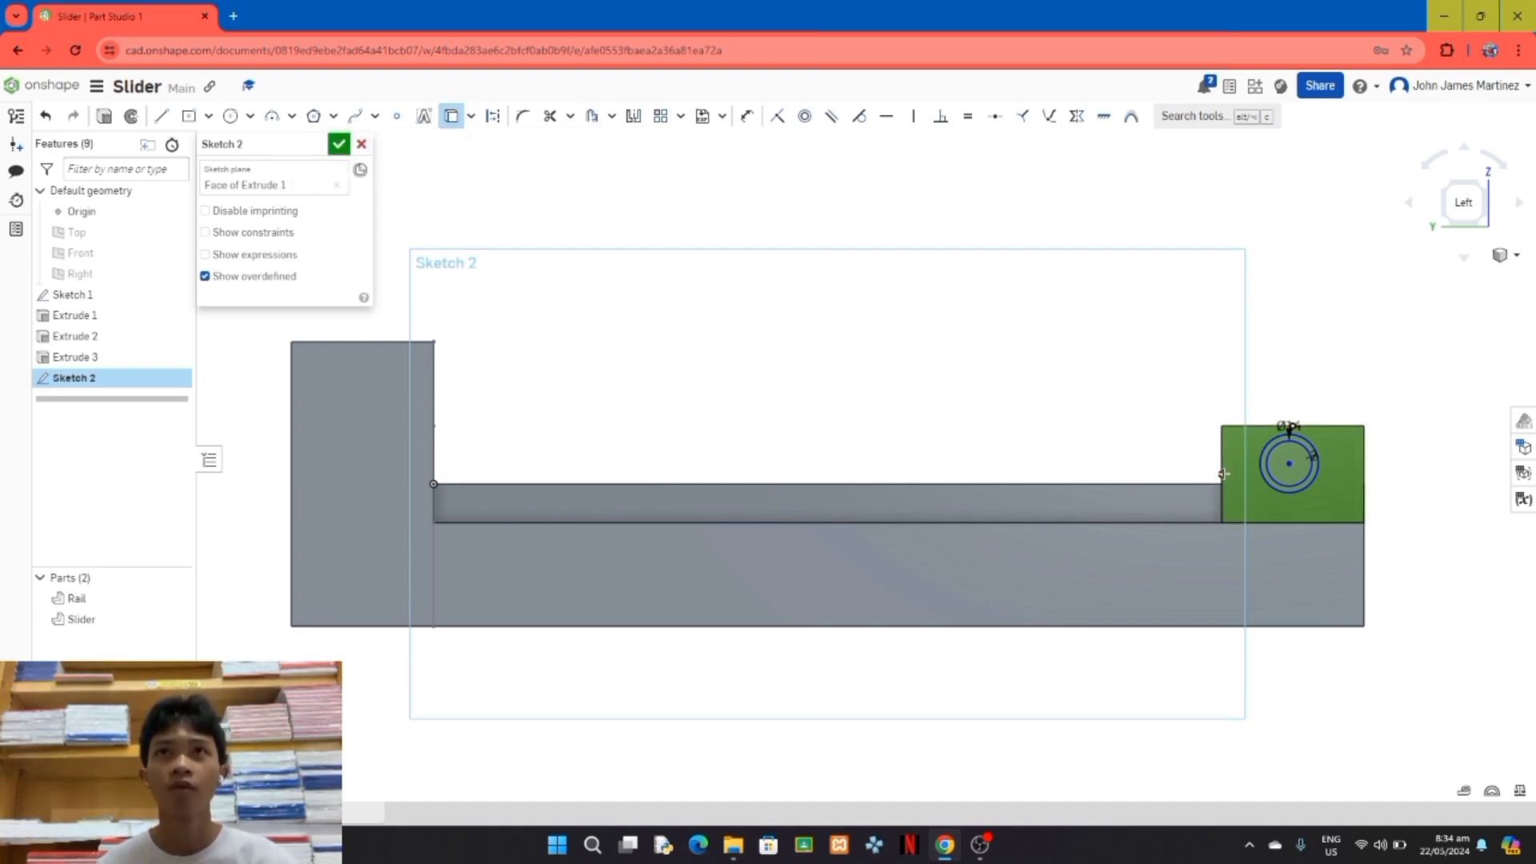
{"action": "left_click", "coordinate": [1223, 473]}
{"action": "left_click", "coordinate": [913, 116]}
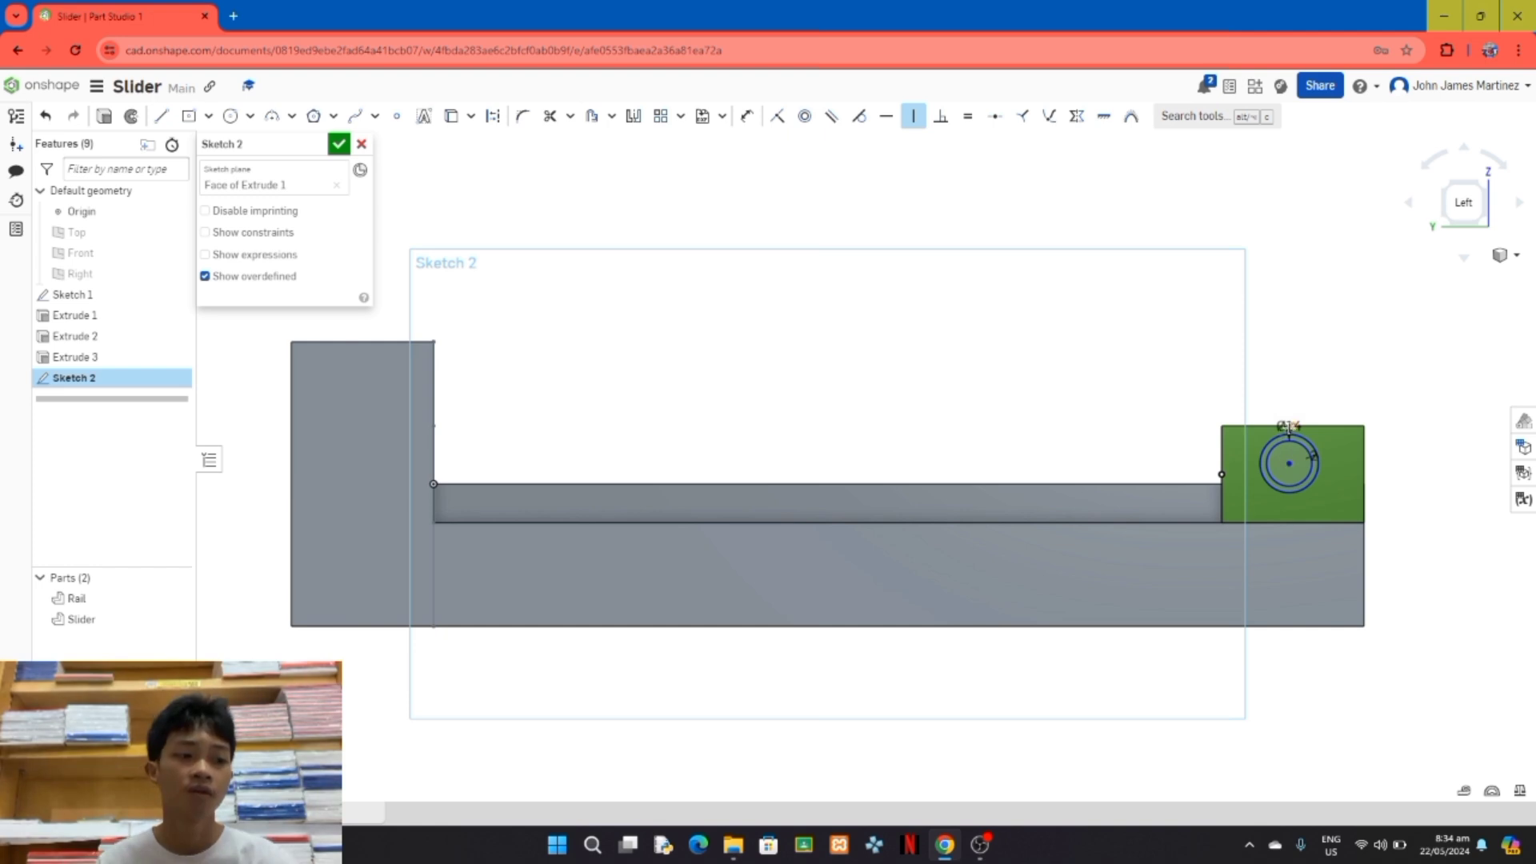
{"action": "left_click", "coordinate": [1289, 463]}
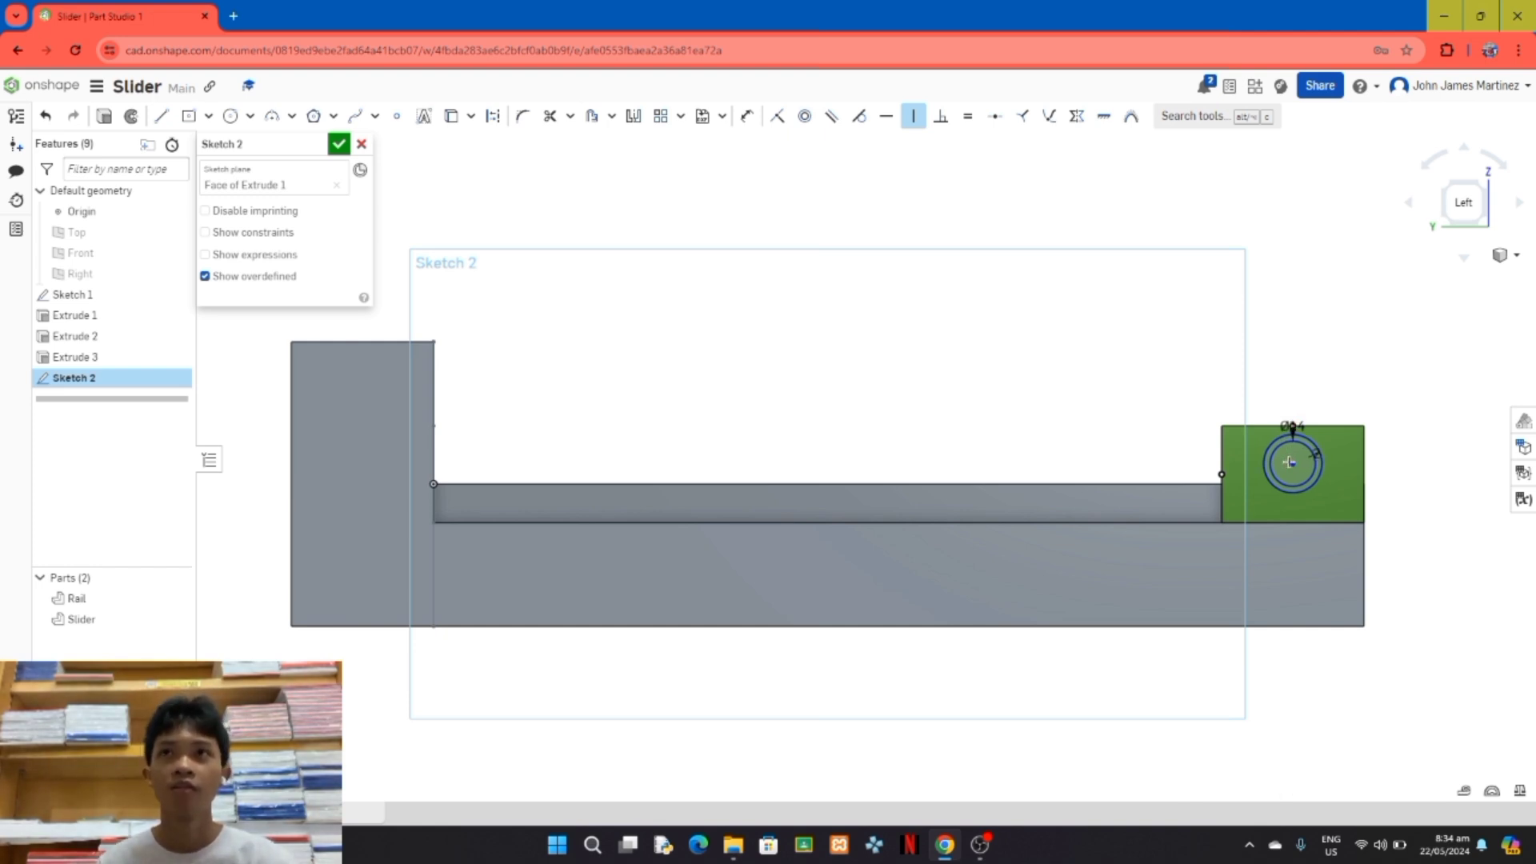
{"action": "left_click", "coordinate": [885, 116]}
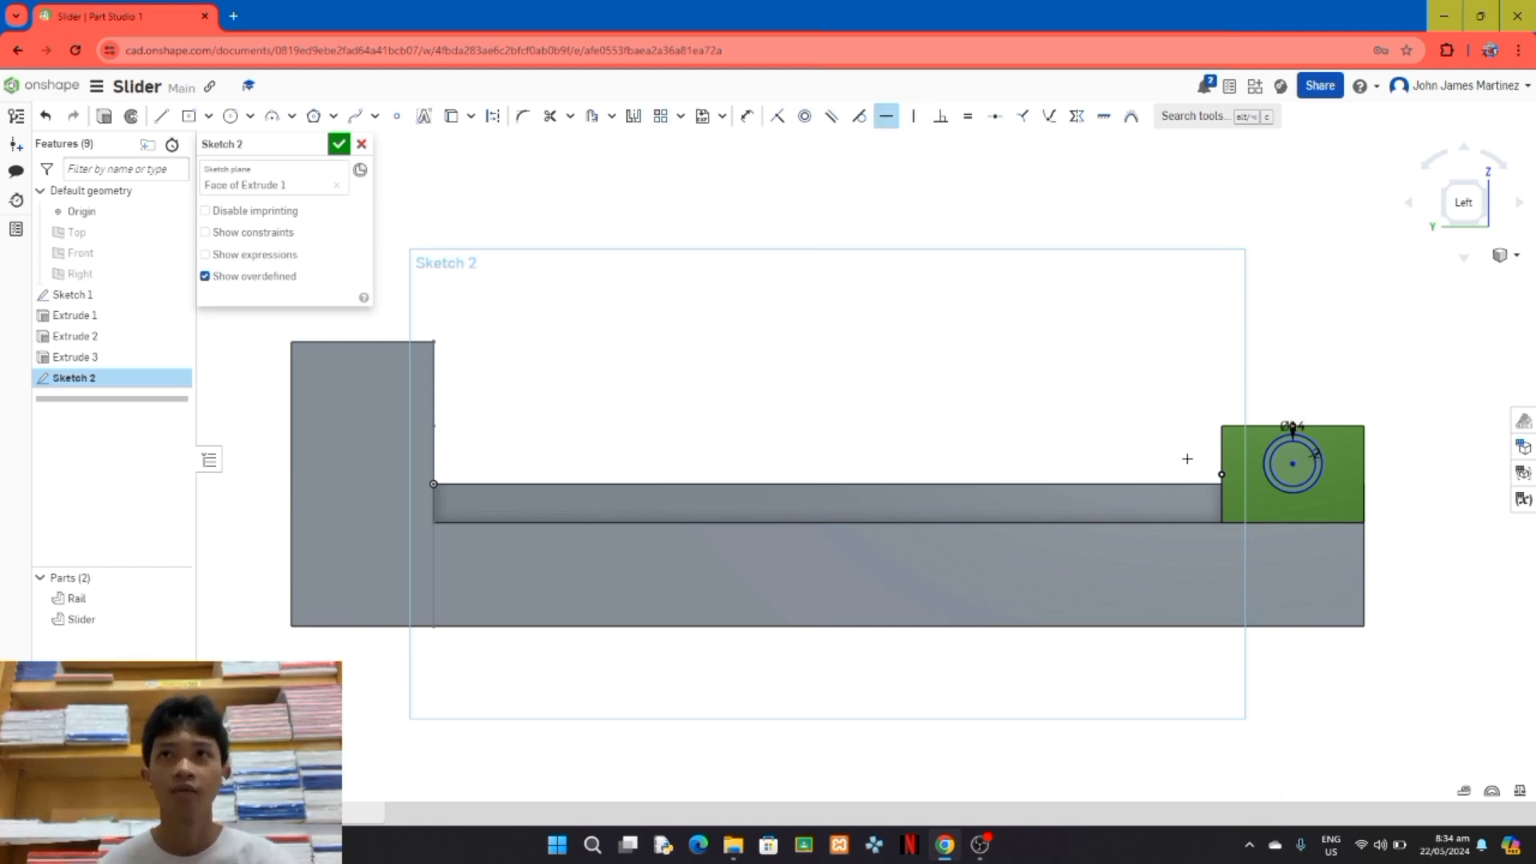
{"action": "left_click", "coordinate": [1291, 463]}
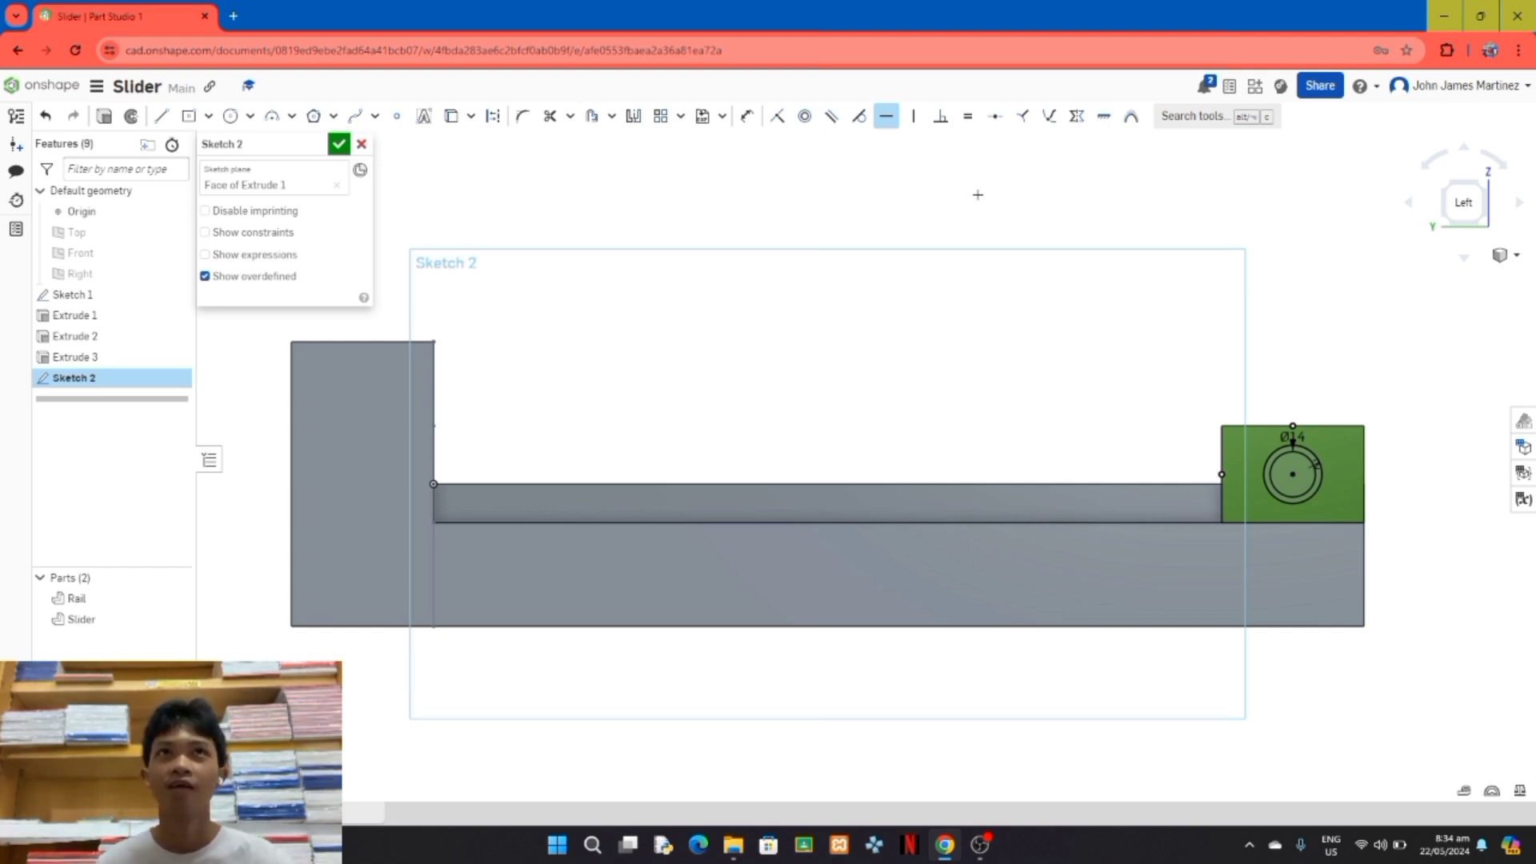
Step: Draw two concentric circles on the Rail's upright end block, the inner about 14 mm and the outer about 26 mm in diameter
{"action": "left_click", "coordinate": [235, 118]}
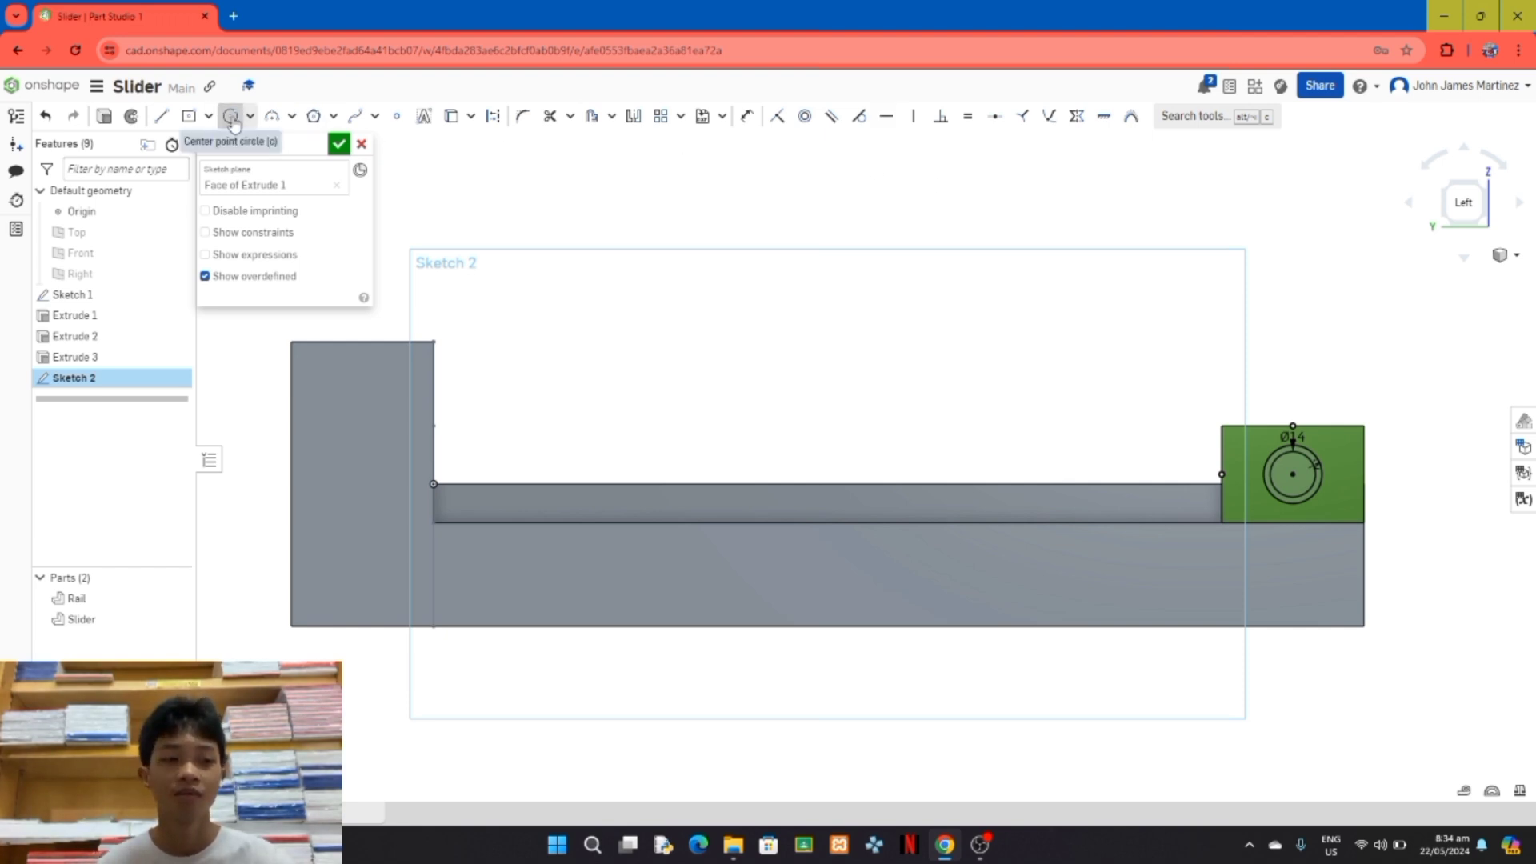
{"action": "left_click", "coordinate": [346, 457]}
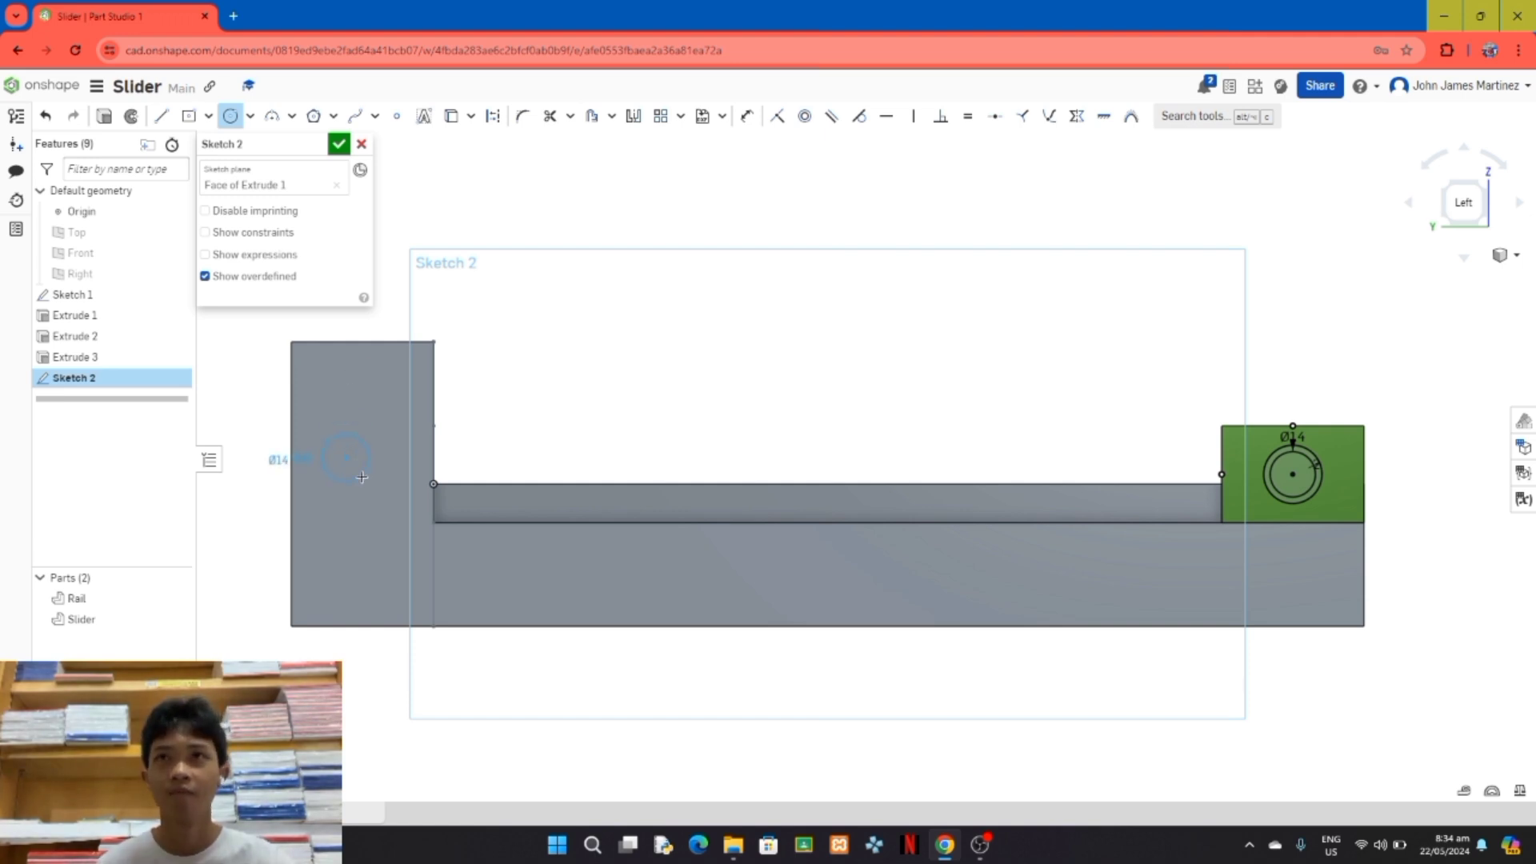
{"action": "left_click", "coordinate": [362, 477]}
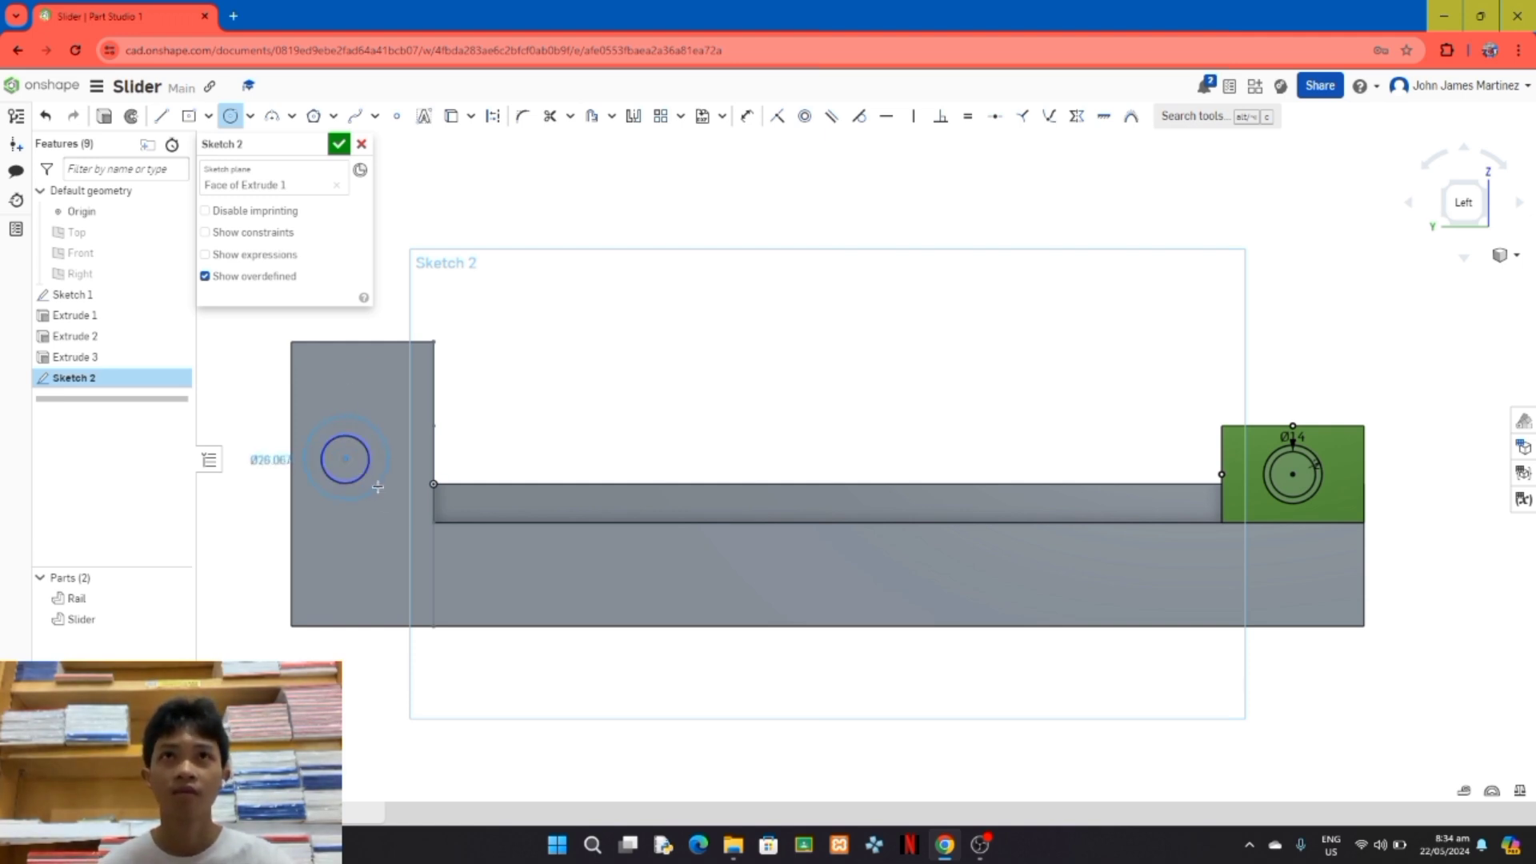
{"action": "left_click", "coordinate": [376, 488]}
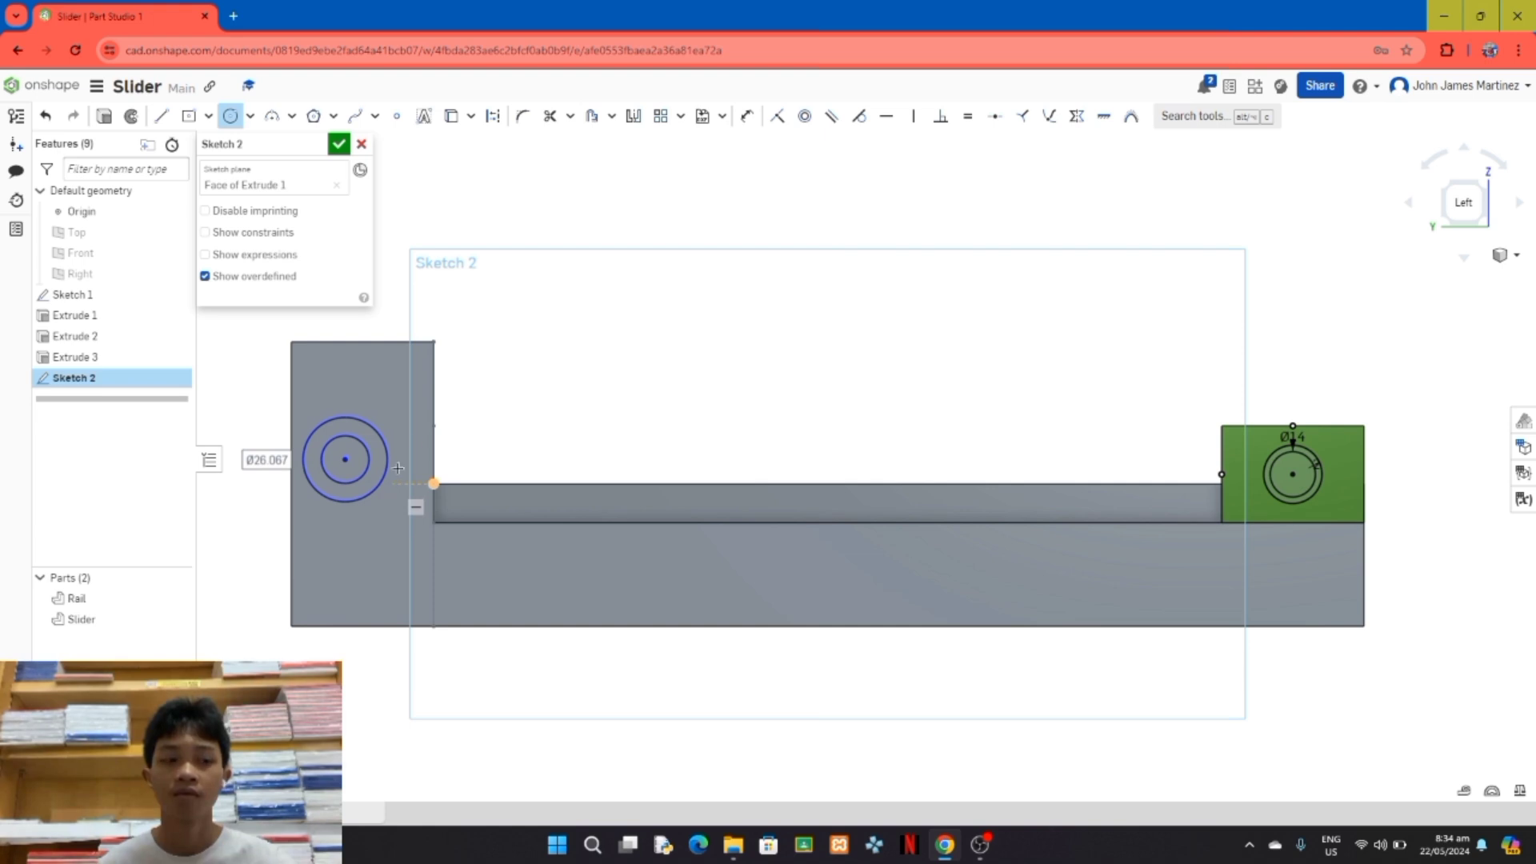
Step: Make the end block's circles equal in size to the matching circles on the Slider and finish the sketch
{"action": "left_click", "coordinate": [968, 118]}
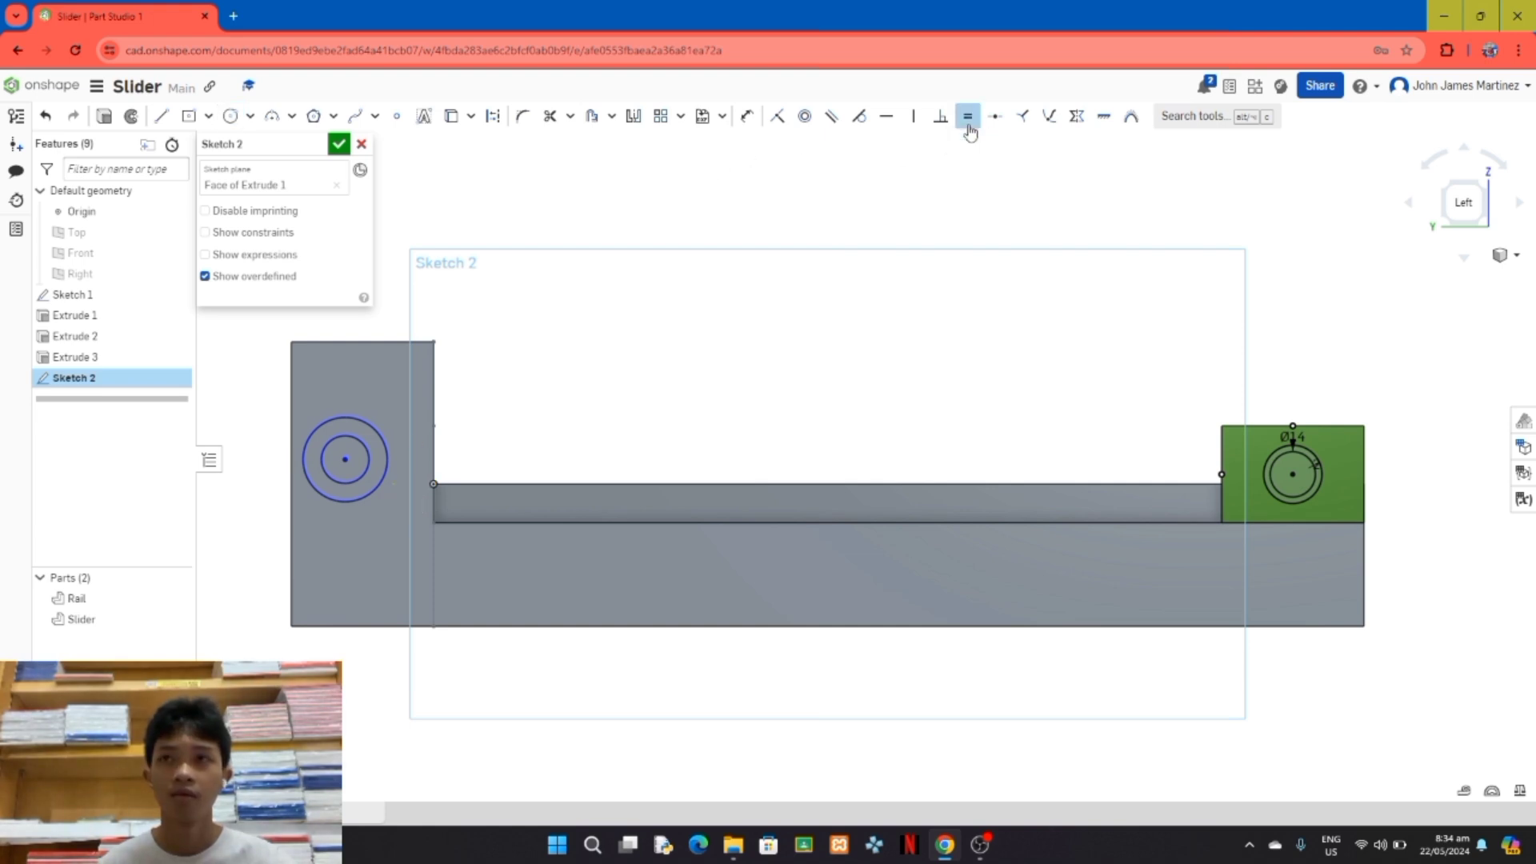
{"action": "left_click", "coordinate": [1274, 501]}
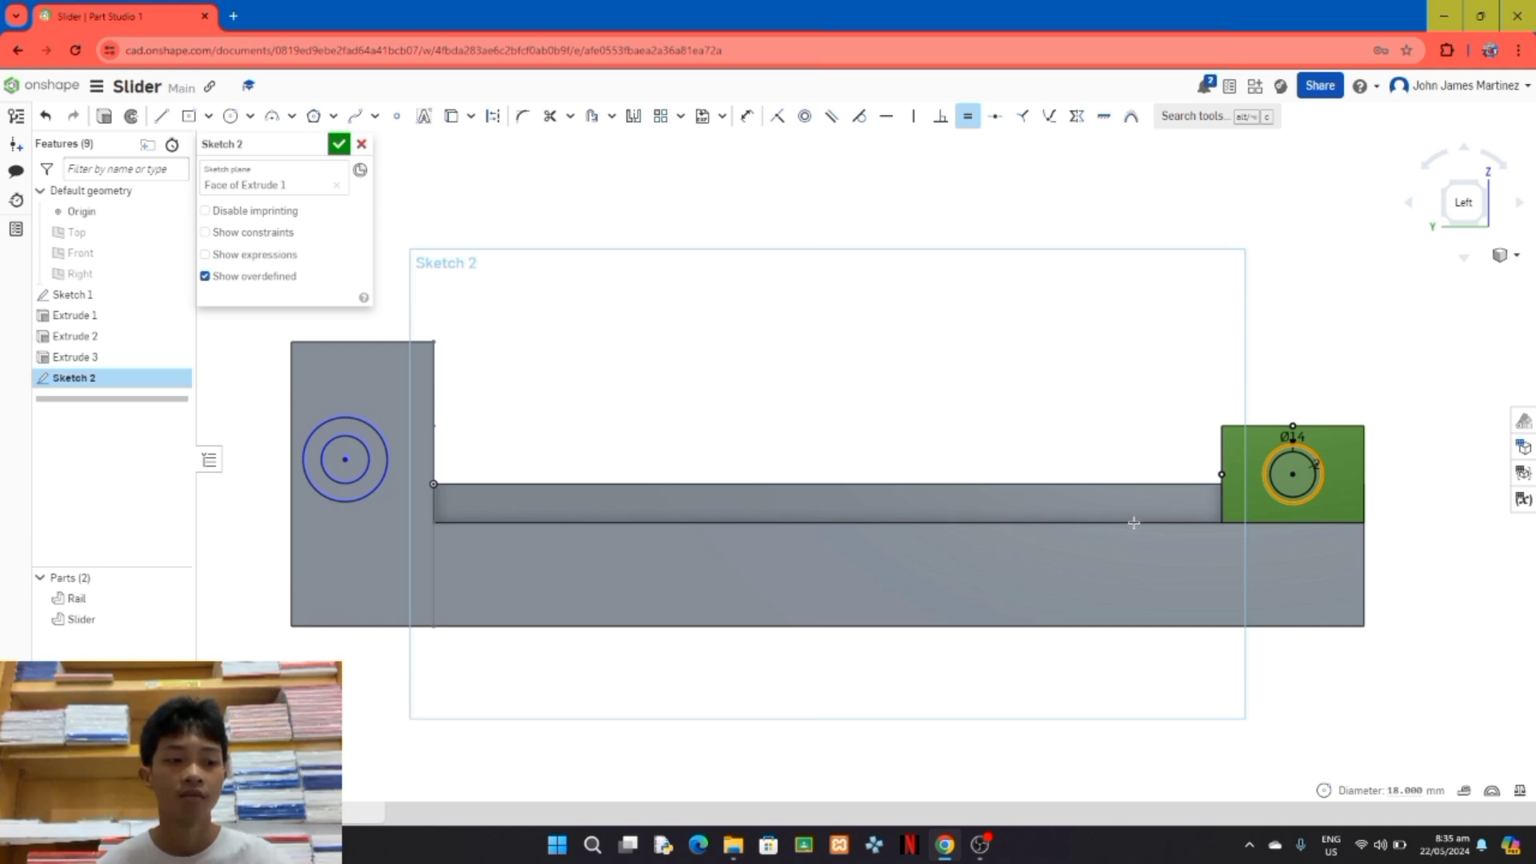
{"action": "left_click", "coordinate": [388, 460]}
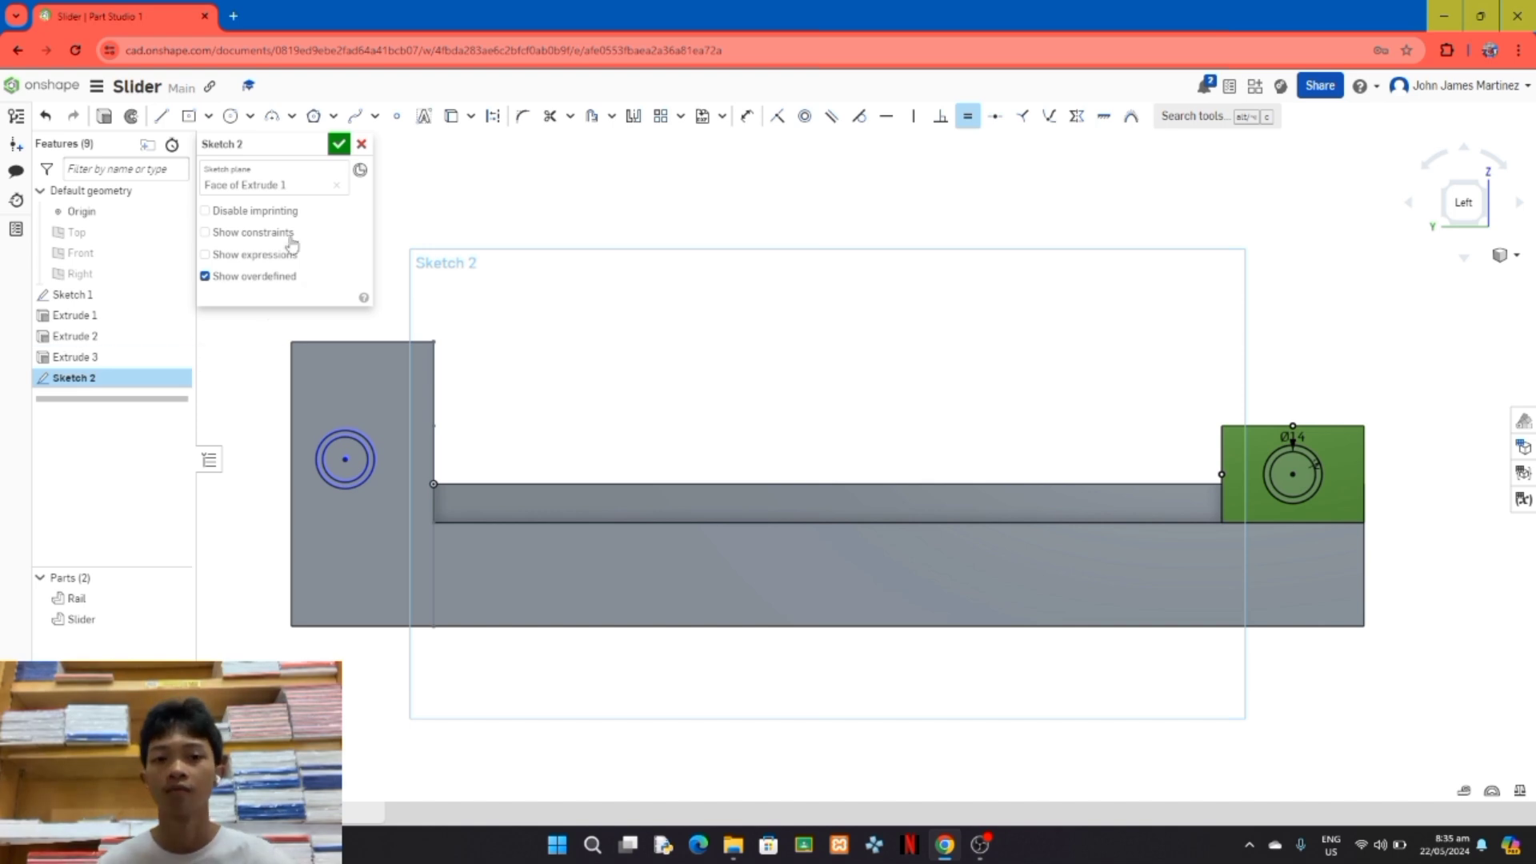
{"action": "left_click", "coordinate": [337, 146]}
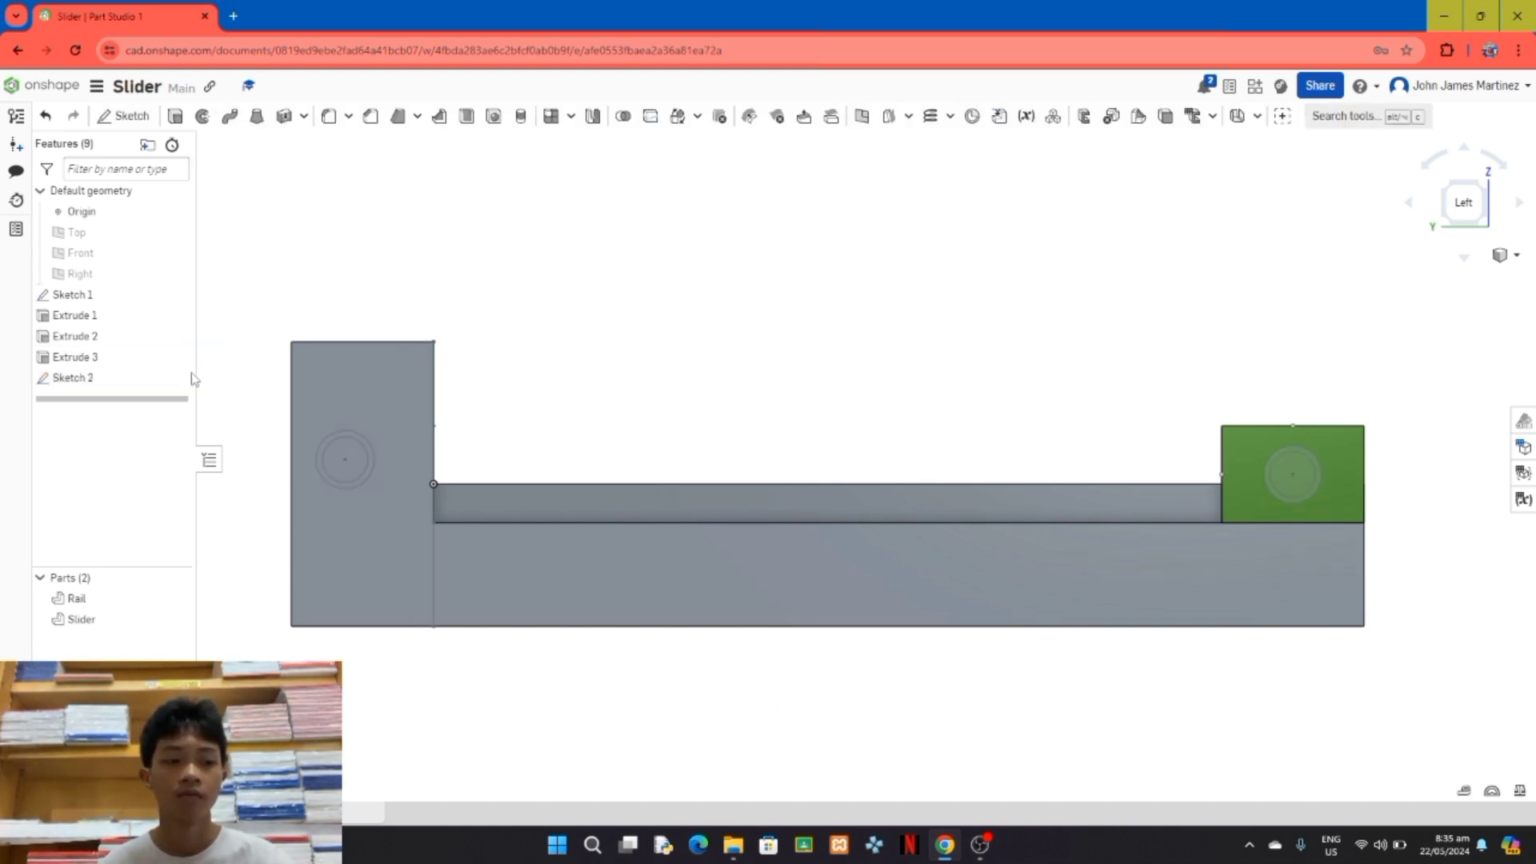
Step: Reopen Sketch 2, project the midpoint of the end block's top edge, and align the circles' centre vertically with it
{"action": "double_click", "coordinate": [132, 317]}
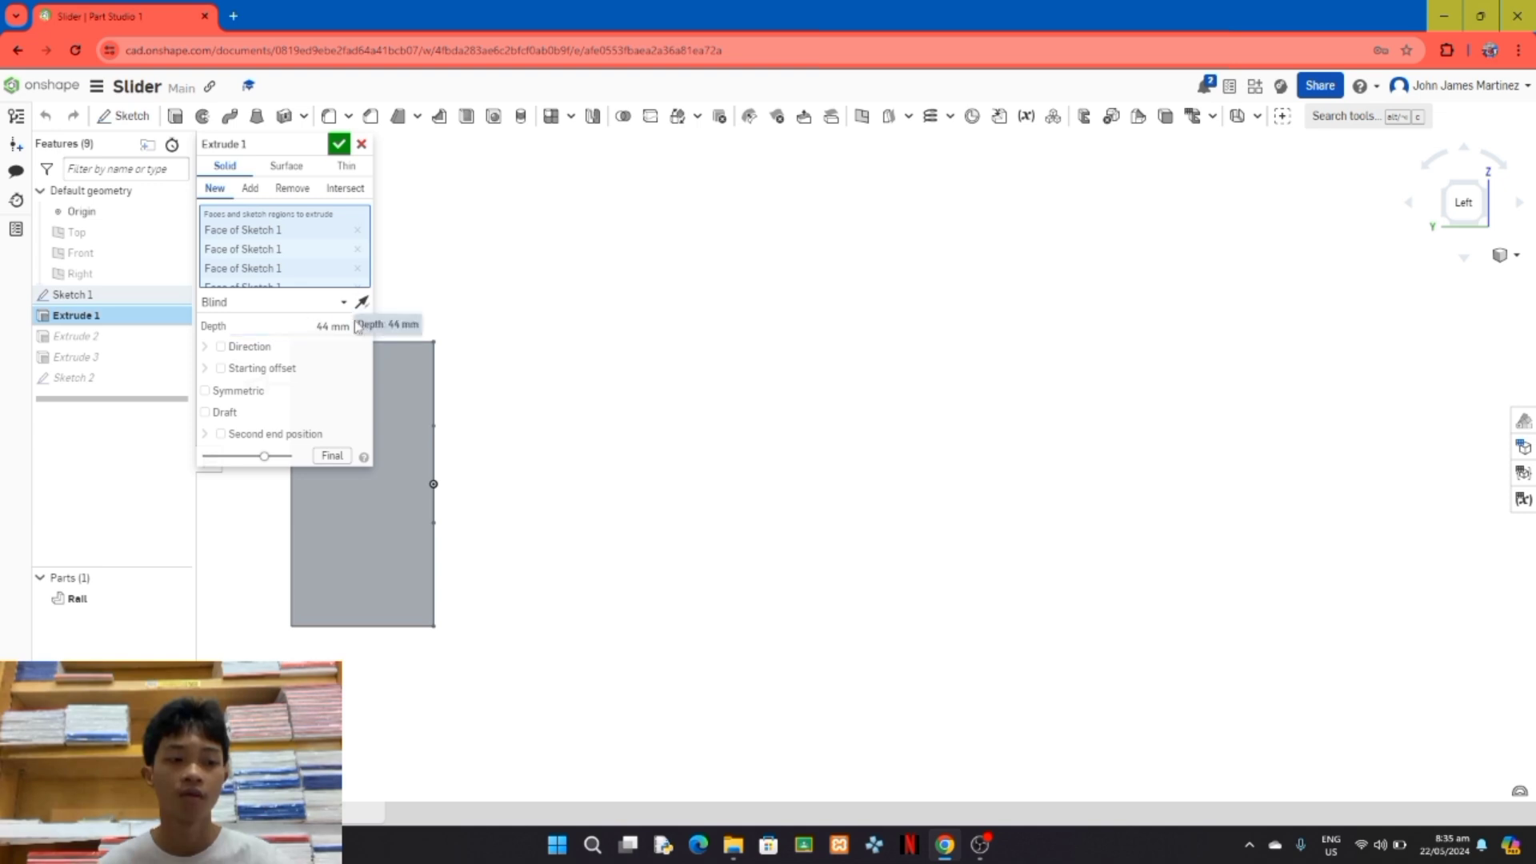
{"action": "left_click", "coordinate": [340, 144]}
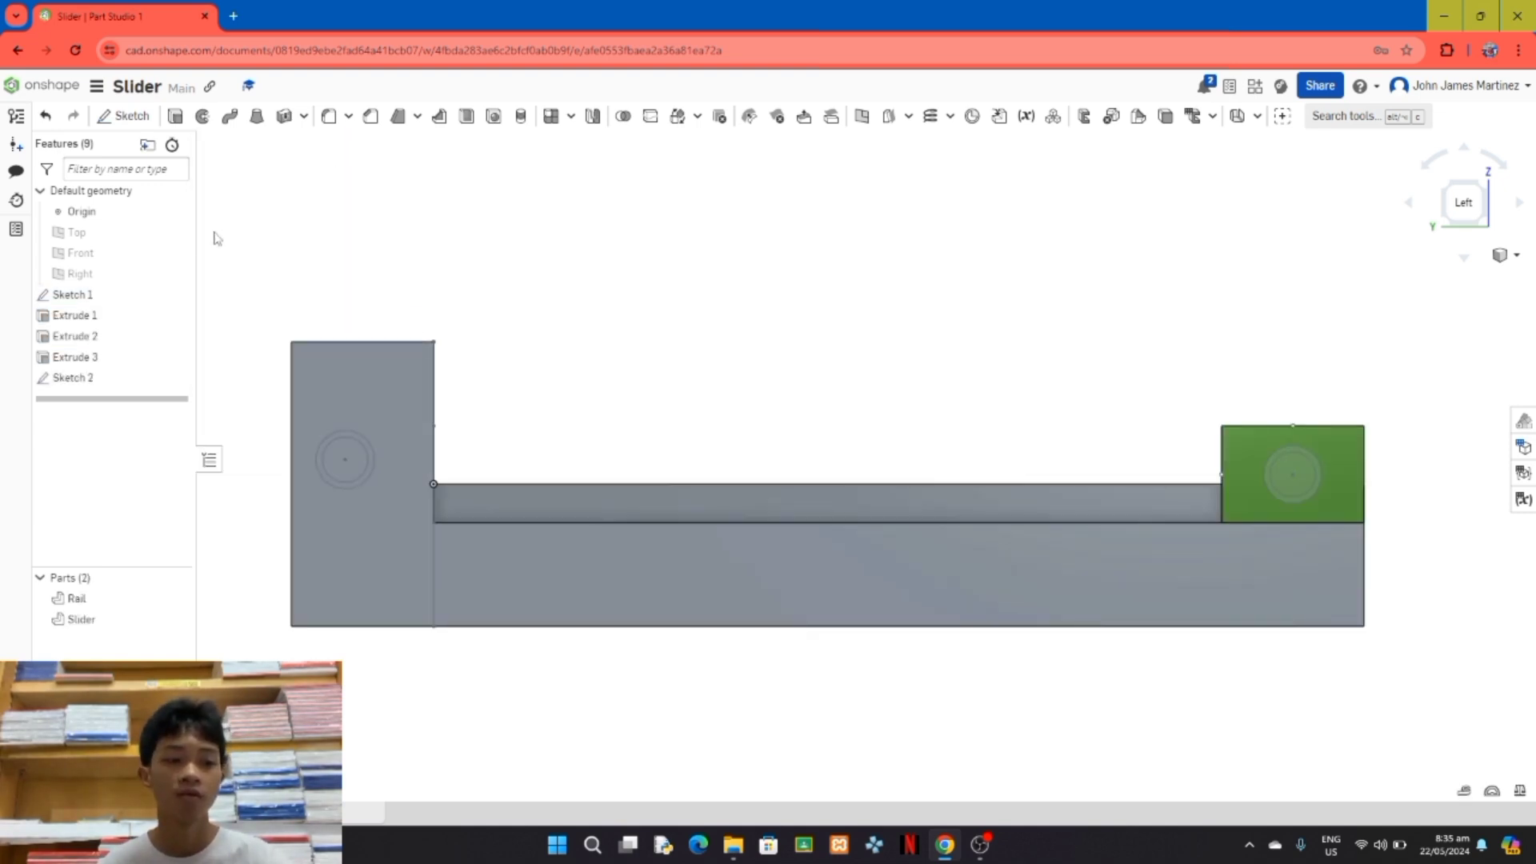
{"action": "double_click", "coordinate": [140, 379]}
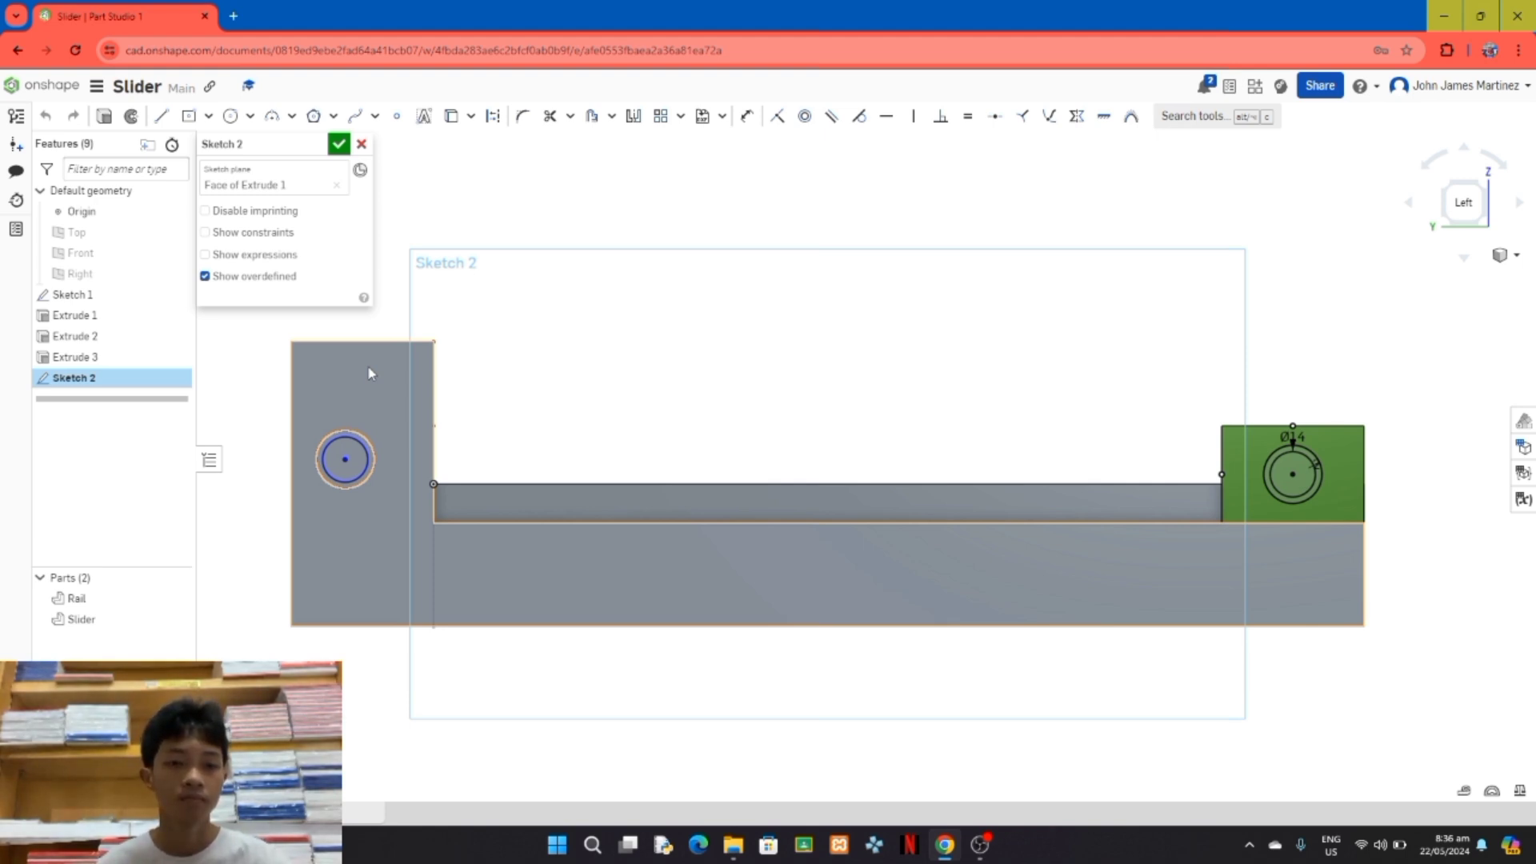
{"action": "left_click", "coordinate": [451, 116]}
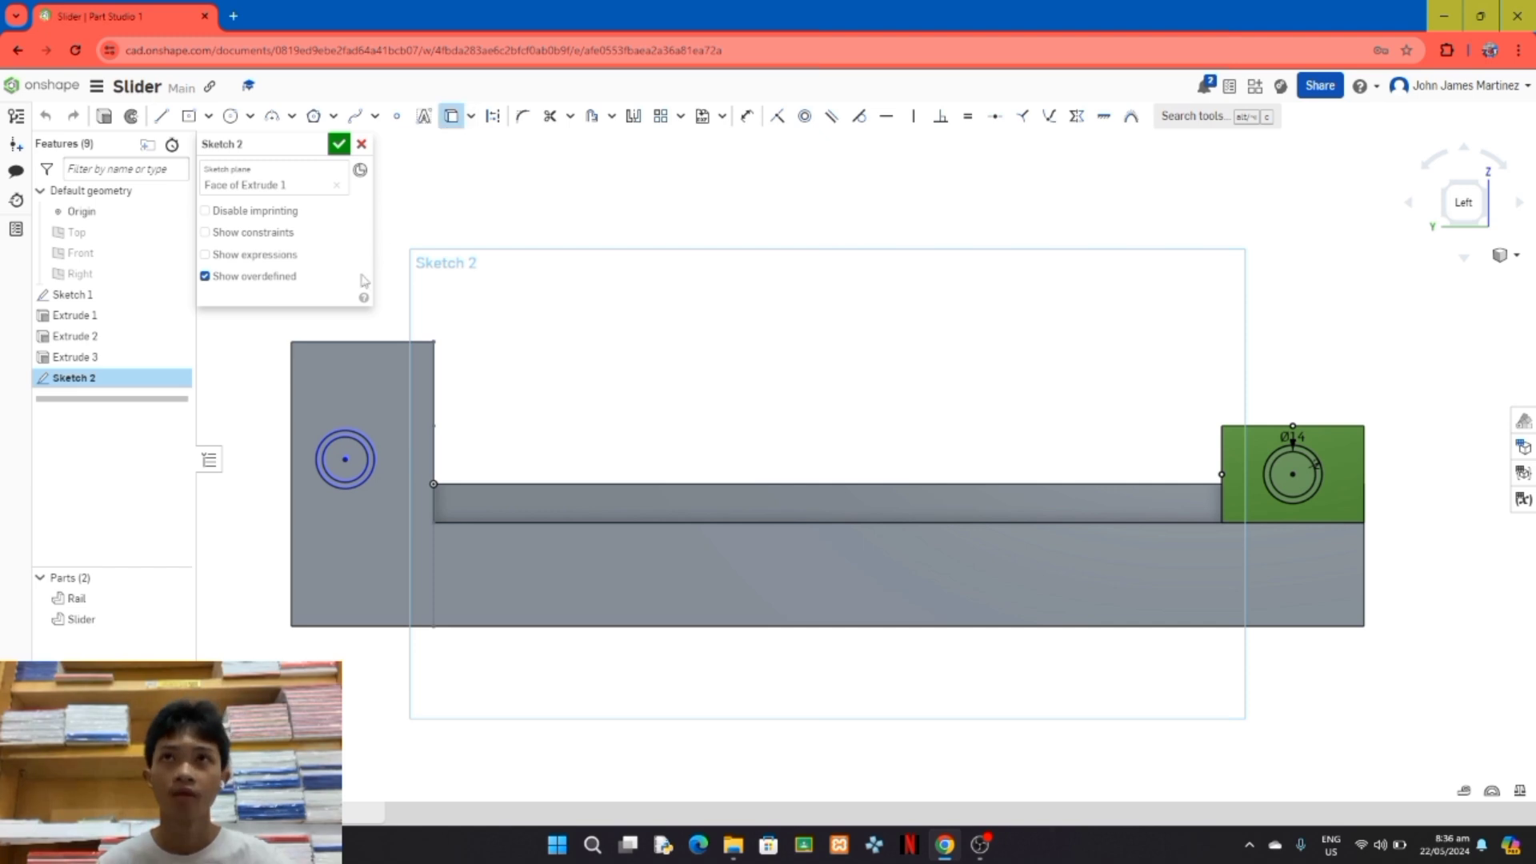
{"action": "left_click", "coordinate": [363, 343]}
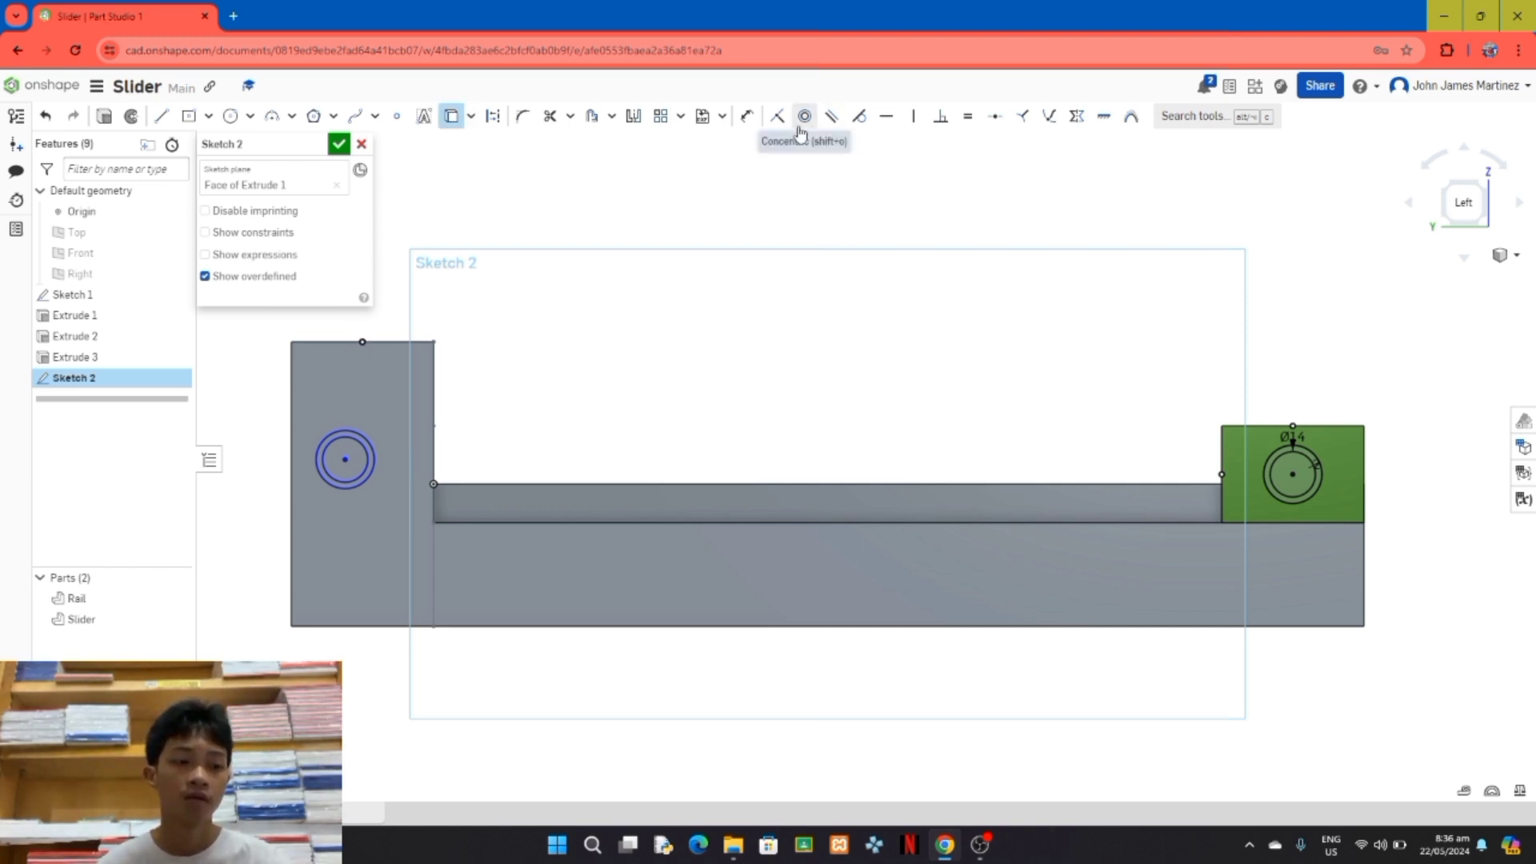
{"action": "left_click", "coordinate": [913, 120]}
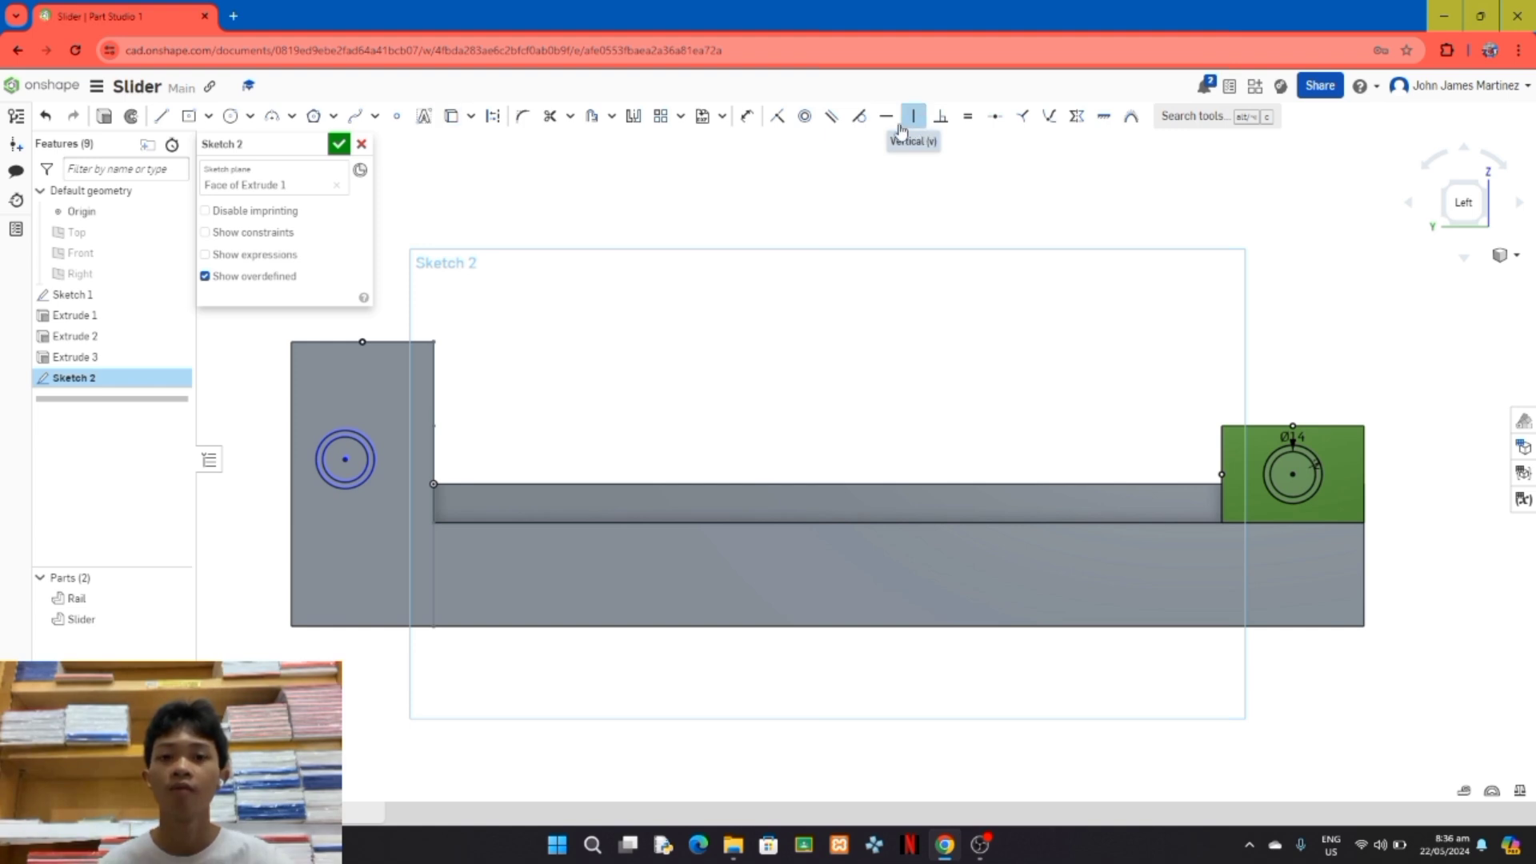
{"action": "left_click", "coordinate": [344, 460]}
{"action": "left_click", "coordinate": [363, 342]}
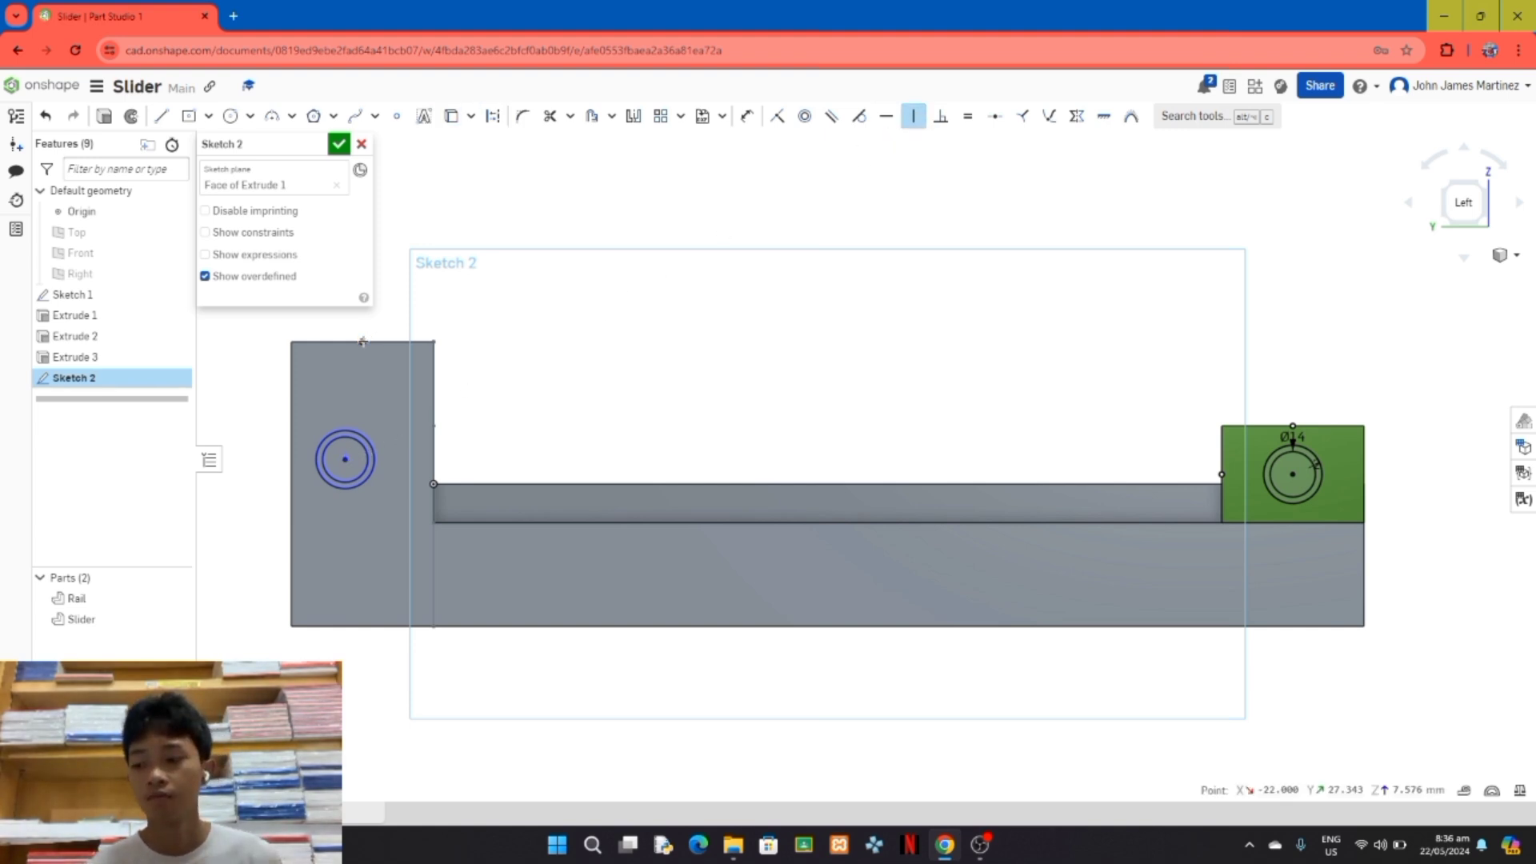
Step: Align the end block's circle centre horizontally with the Slider's circle centre and finish the sketch
{"action": "left_click", "coordinate": [885, 116]}
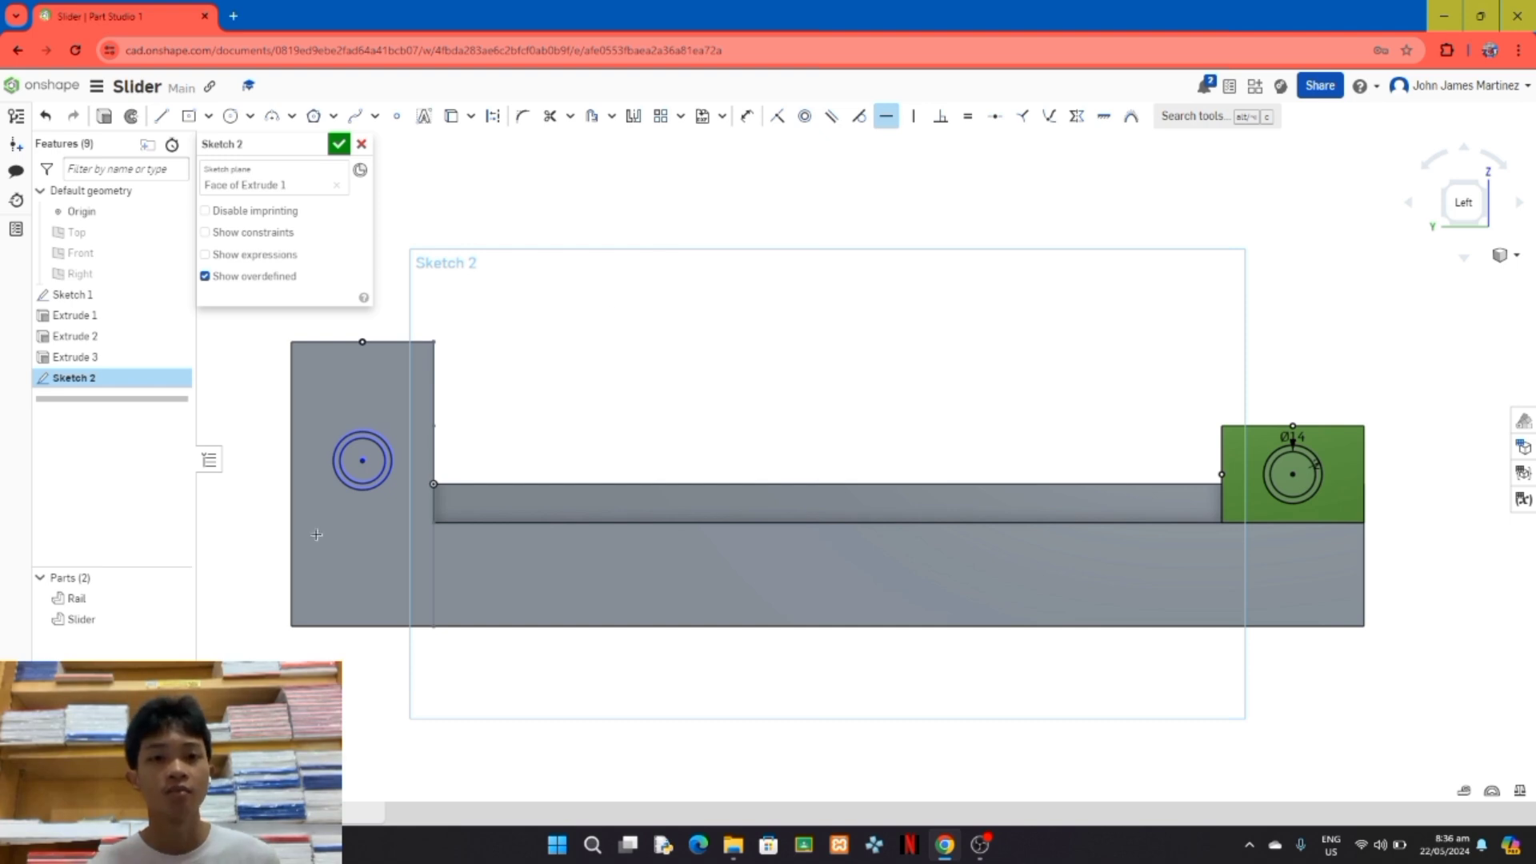
{"action": "left_click", "coordinate": [362, 460]}
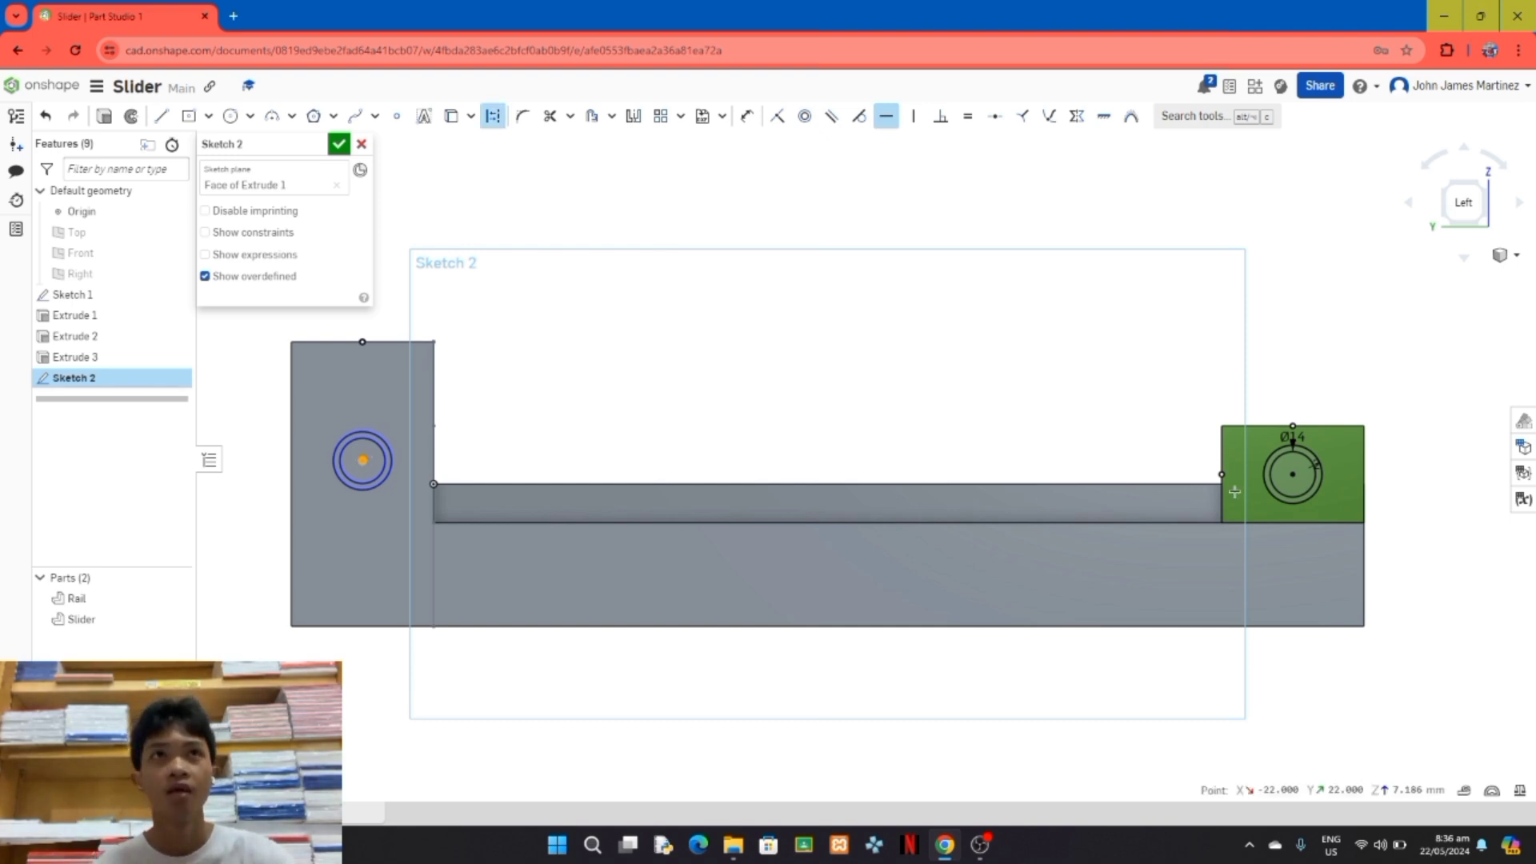
{"action": "left_click", "coordinate": [1292, 476]}
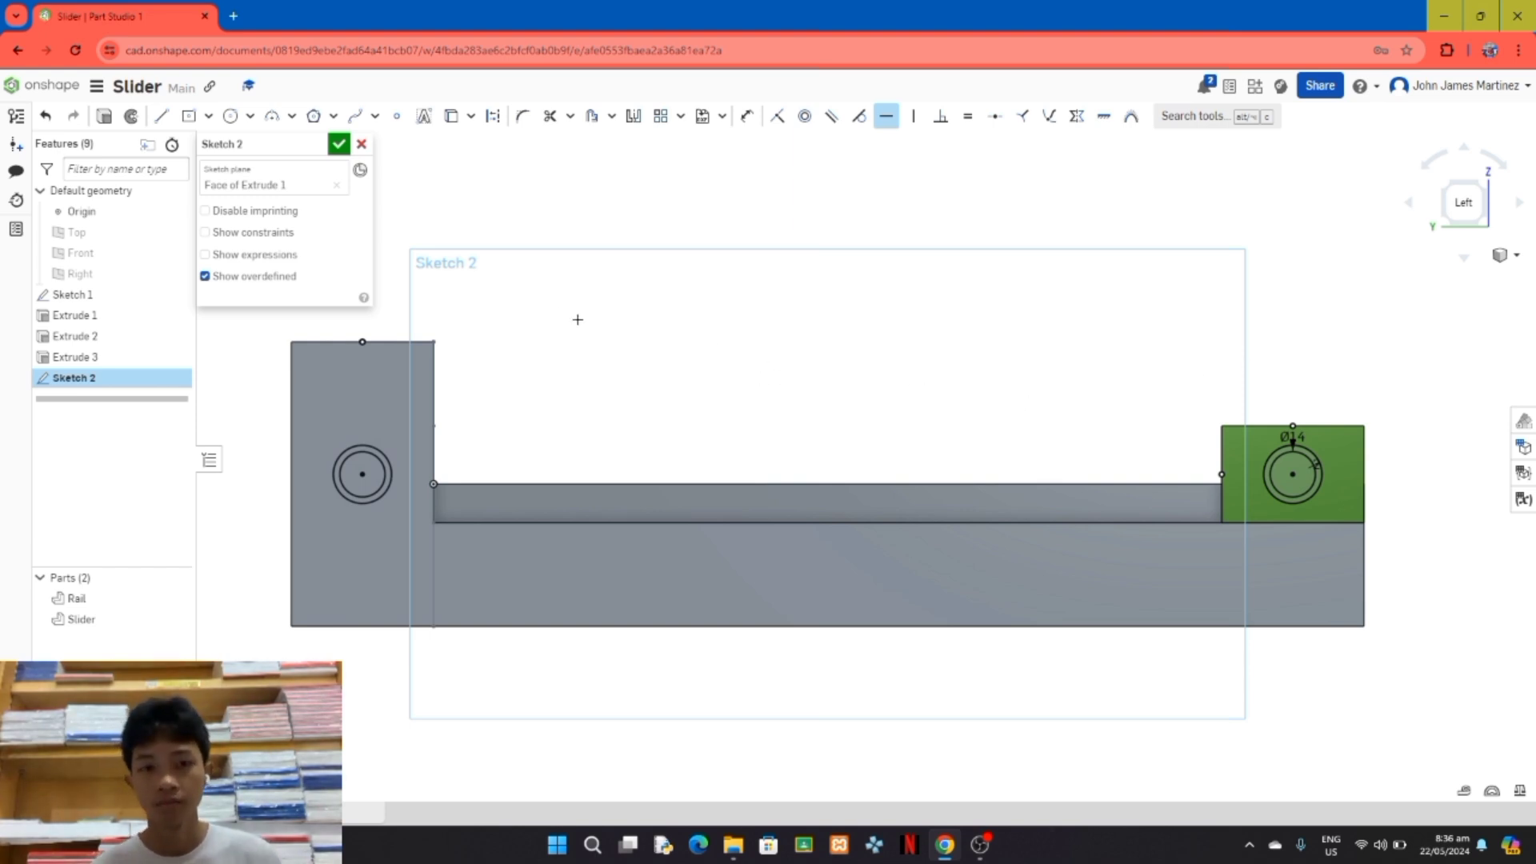
{"action": "left_click", "coordinate": [339, 145]}
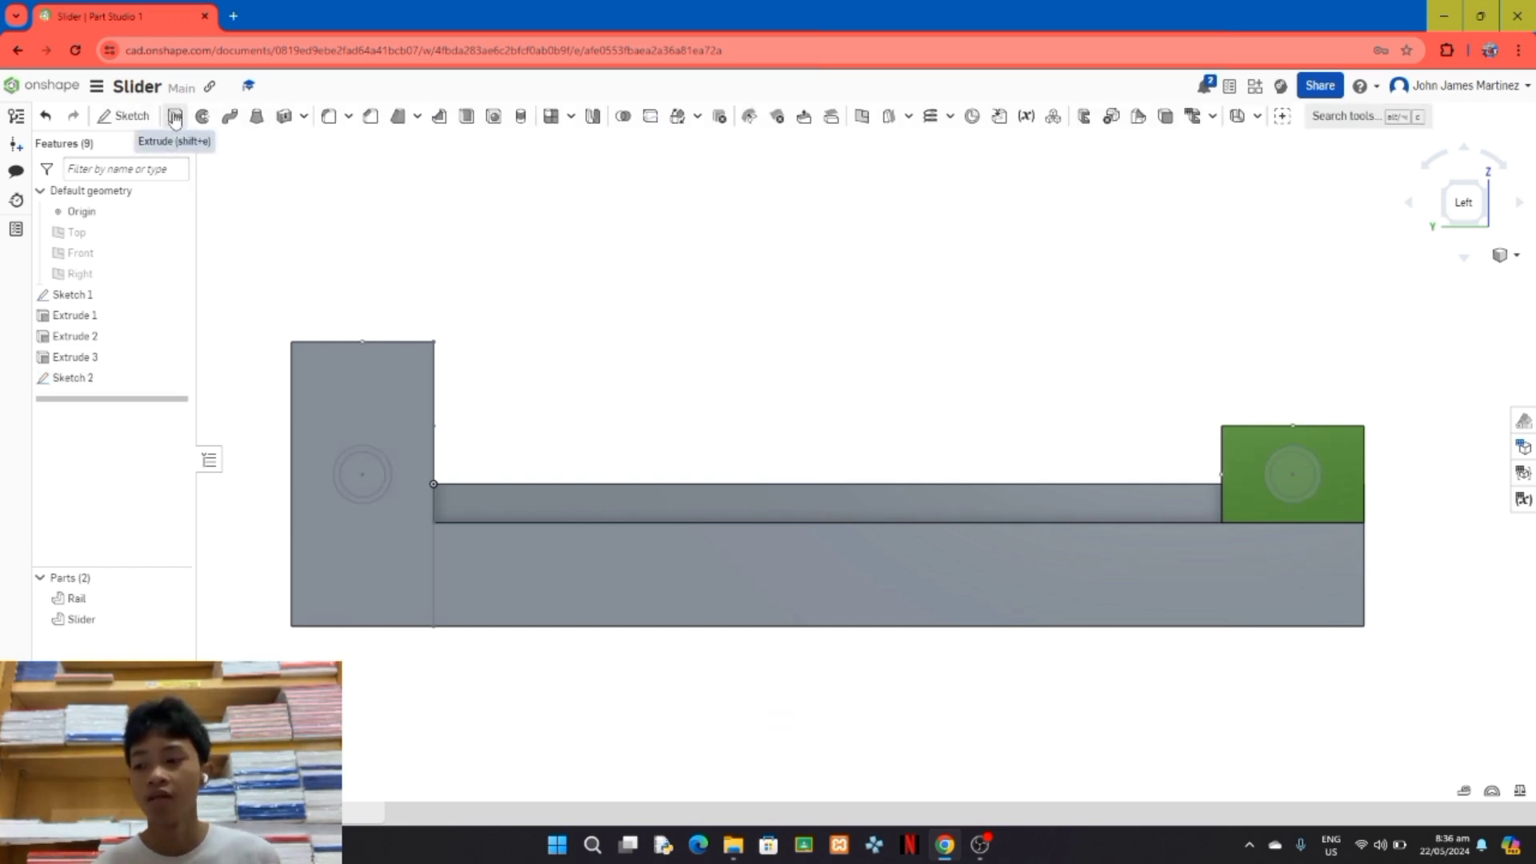
Step: Extrude the inner circle on the Rail's end block outward by 8 mm as a pin added to the Rail
{"action": "left_click", "coordinate": [174, 117]}
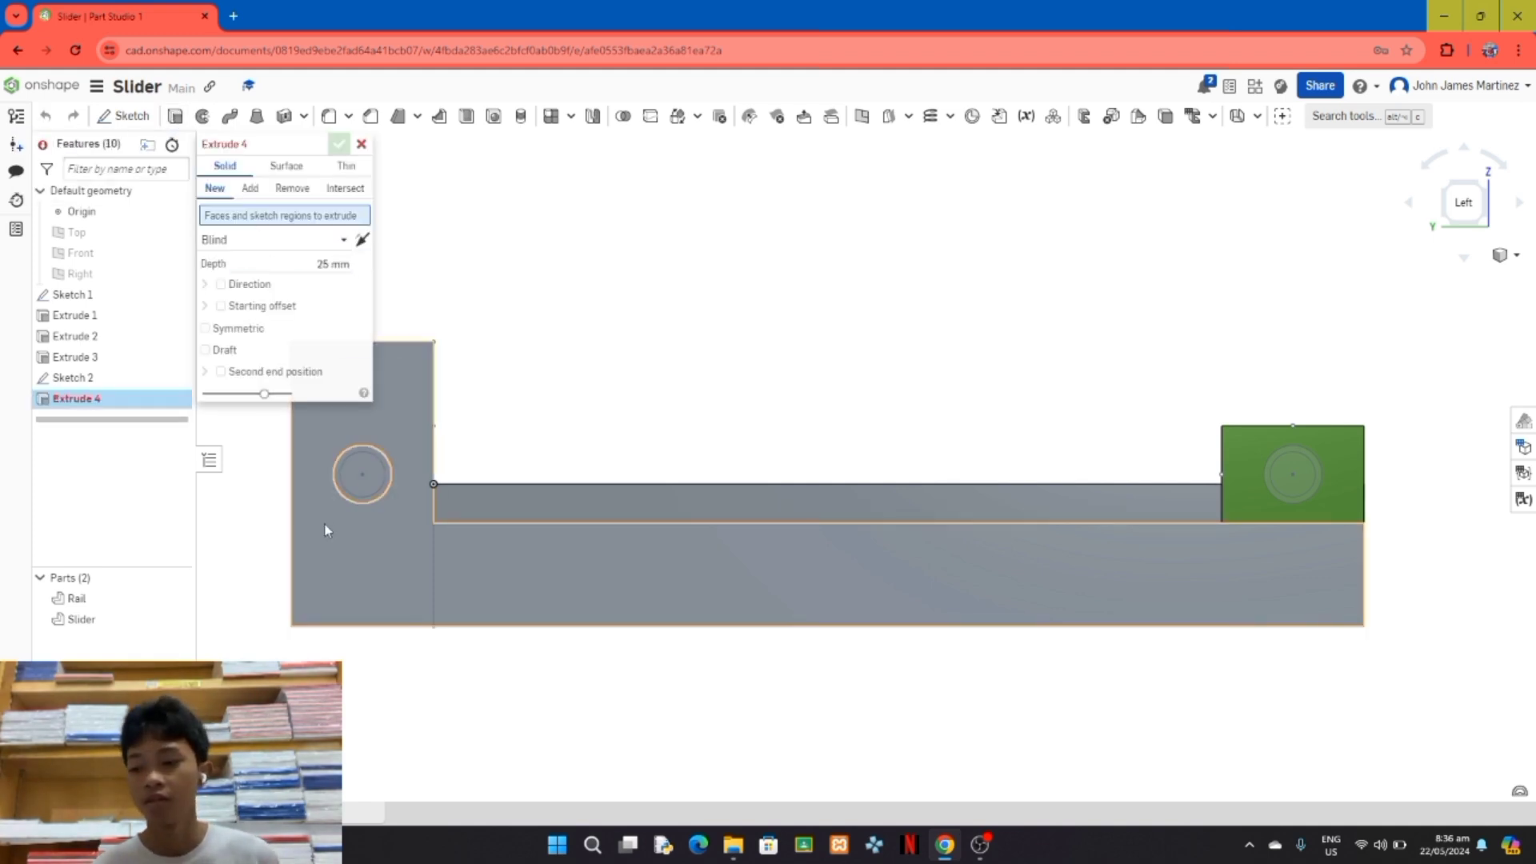
{"action": "left_click", "coordinate": [376, 491]}
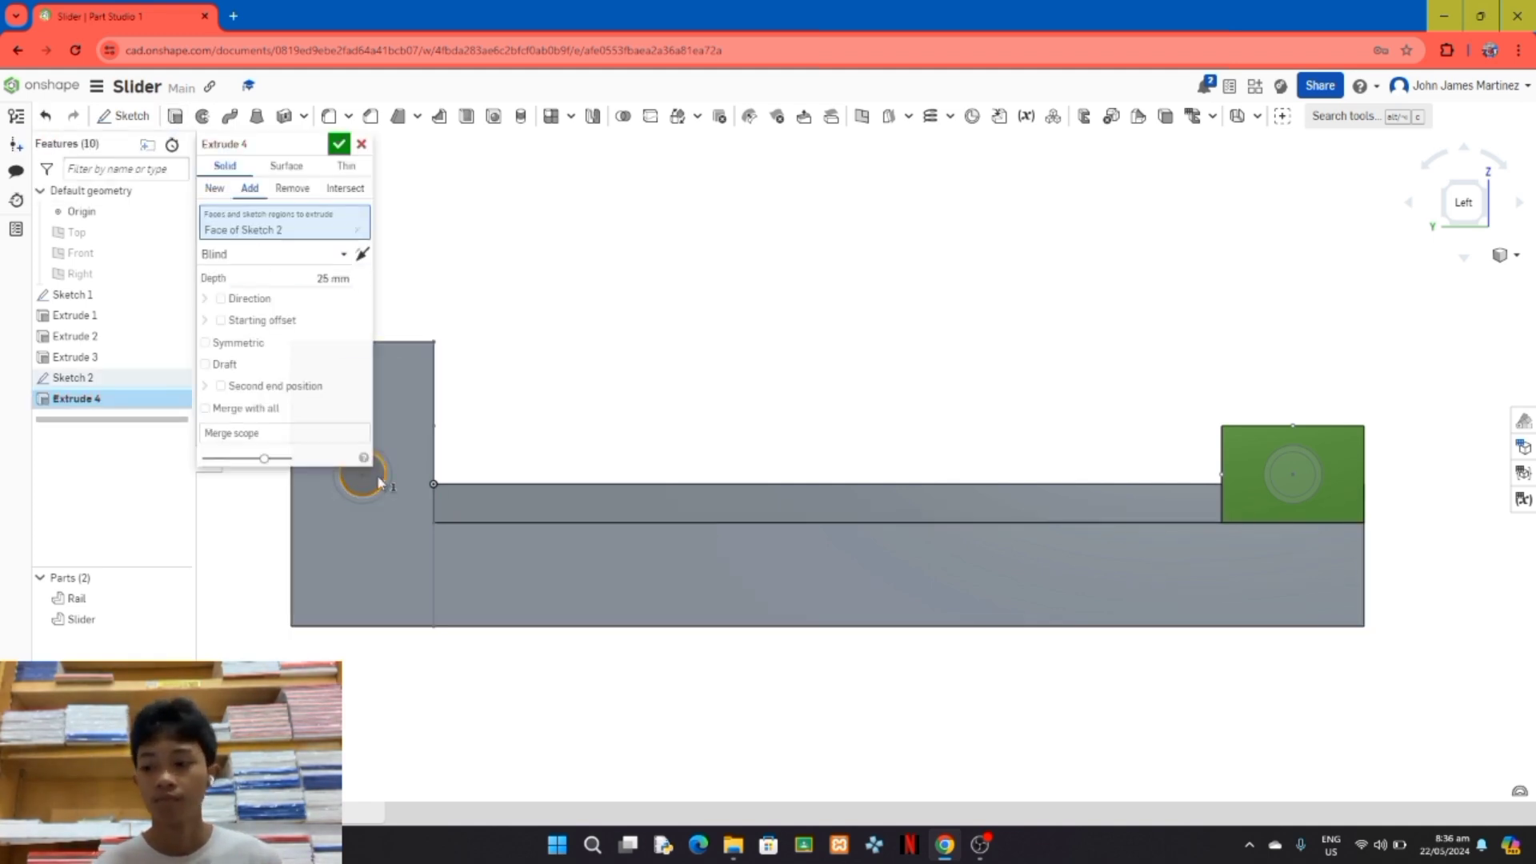
{"action": "right_click_drag", "start_coordinate": [744, 381], "coordinate": [686, 395]}
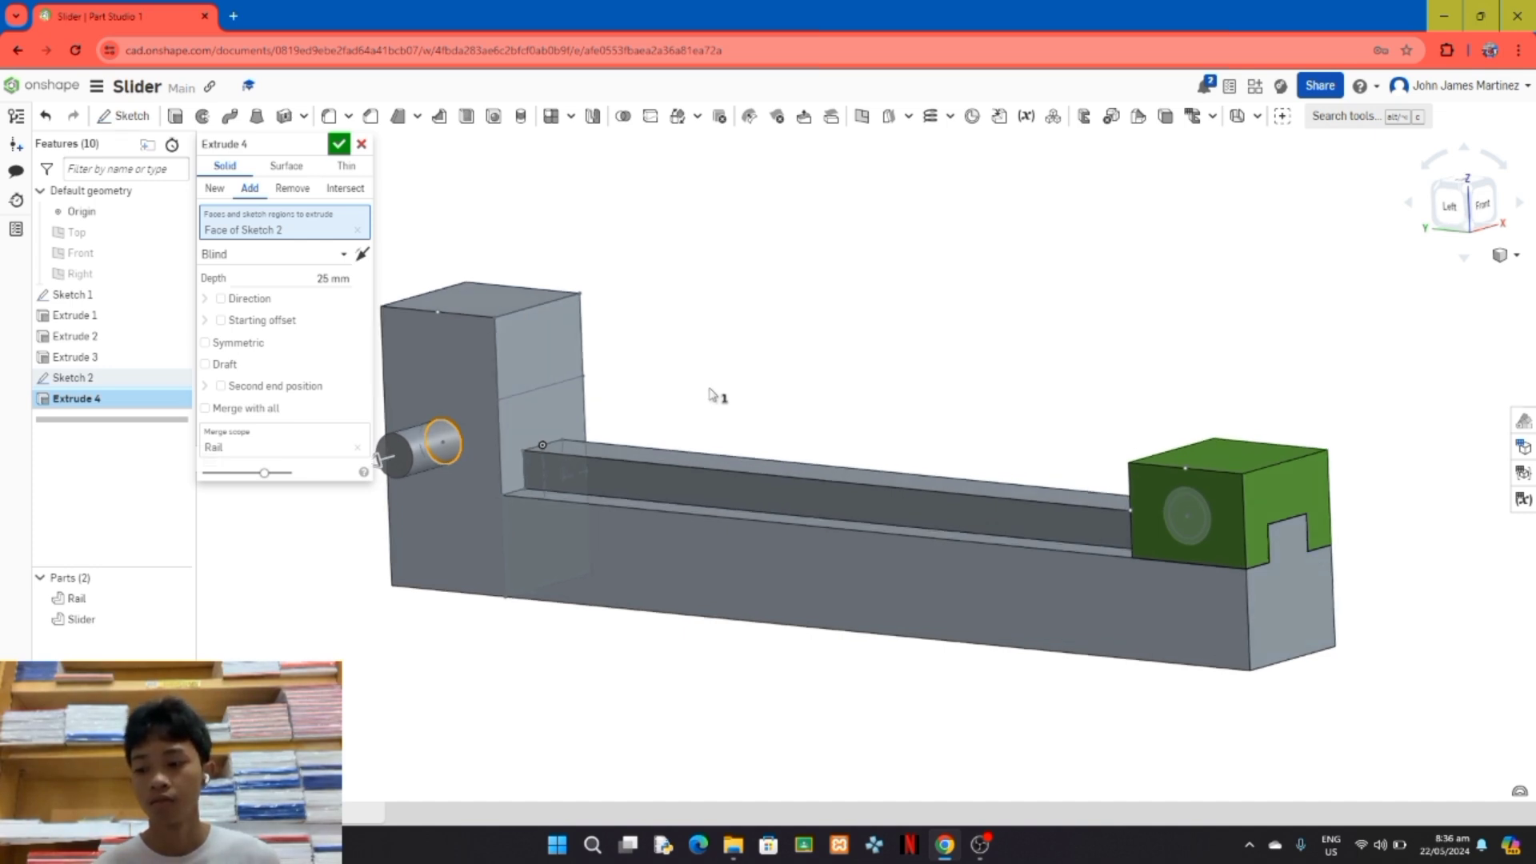
{"action": "scroll", "coordinate": [711, 396], "scroll_direction": "down", "scroll_amount": 3}
{"action": "right_click_drag", "start_coordinate": [713, 394], "coordinate": [724, 393]}
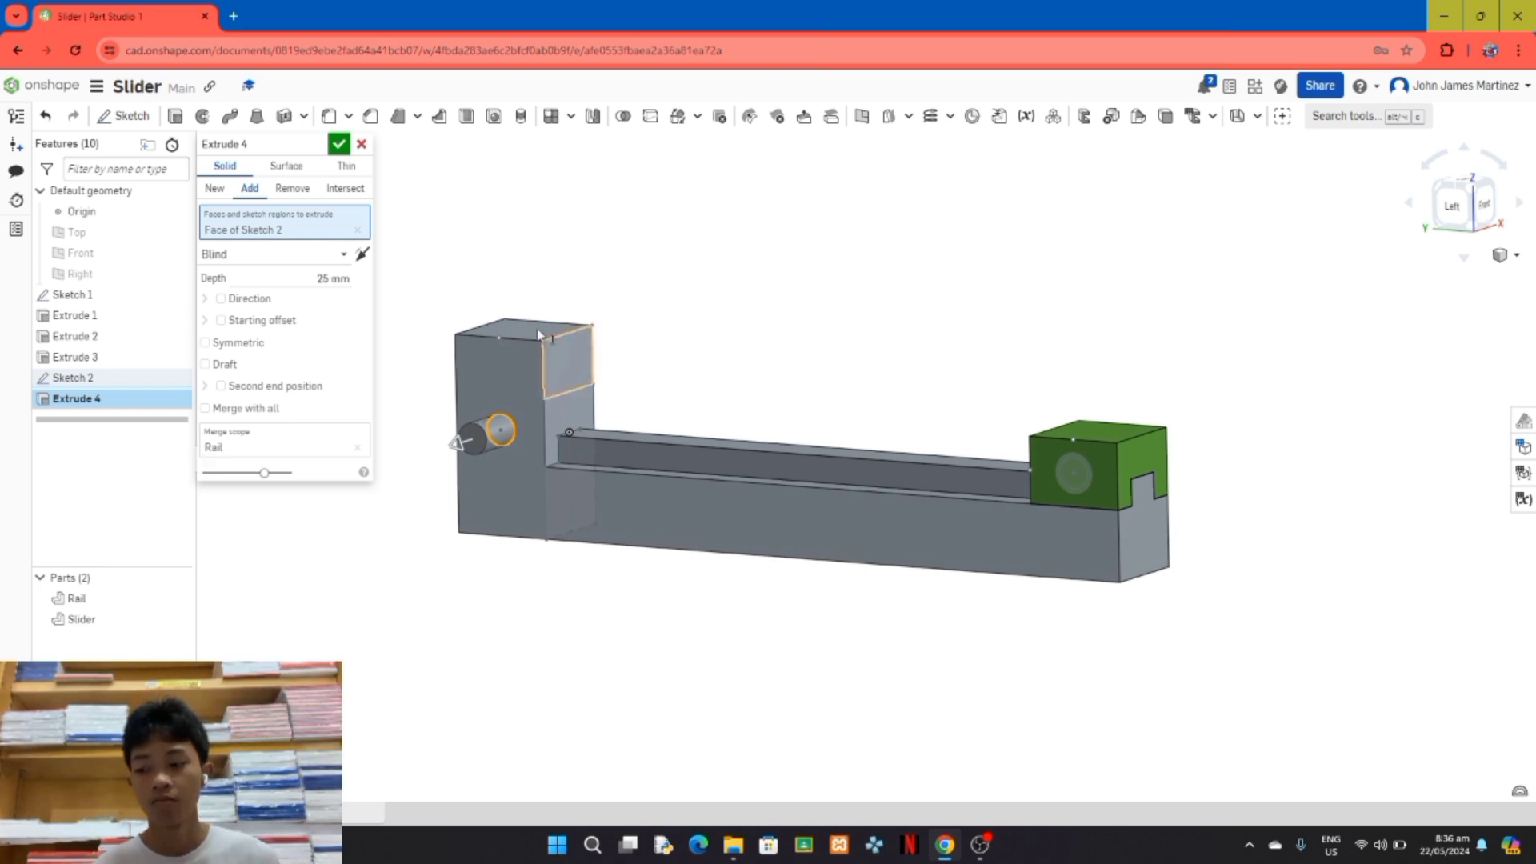
{"action": "left_click", "coordinate": [332, 276]}
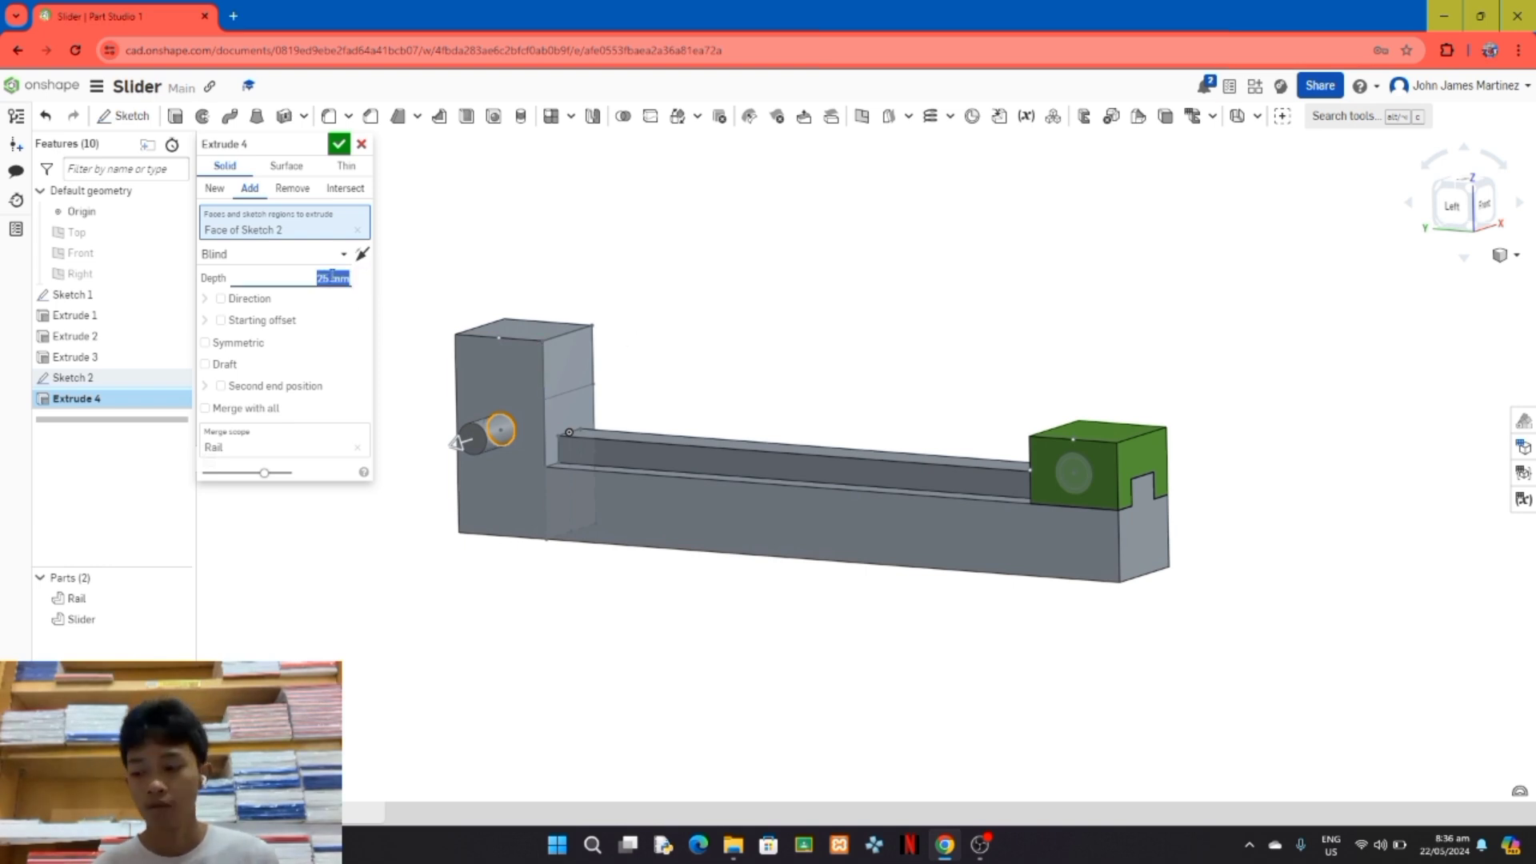
{"action": "type", "text": "8"}
{"action": "key", "text": "Return"}
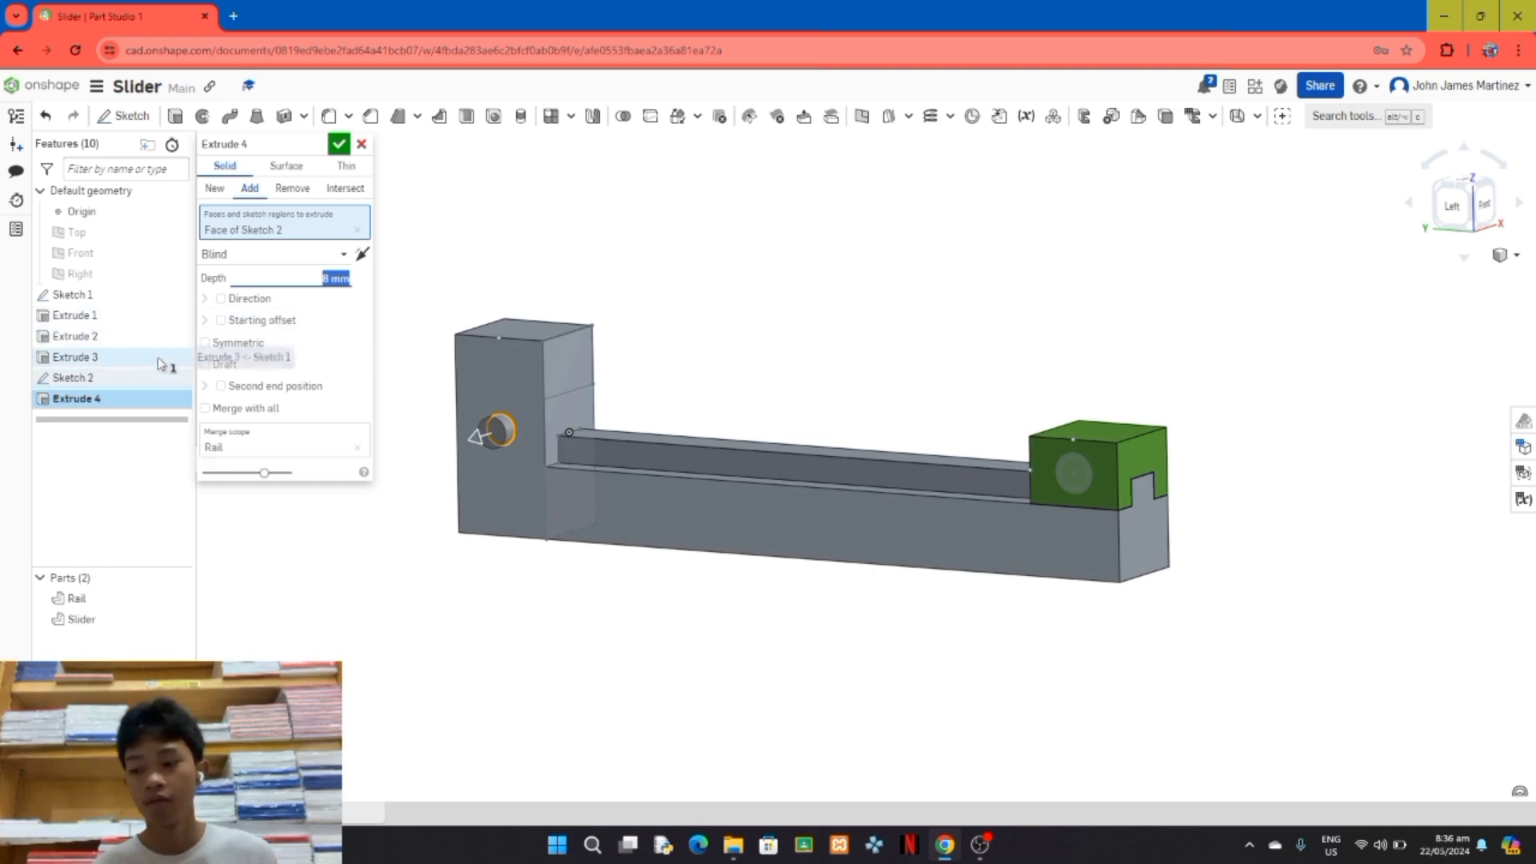
{"action": "left_click", "coordinate": [174, 379]}
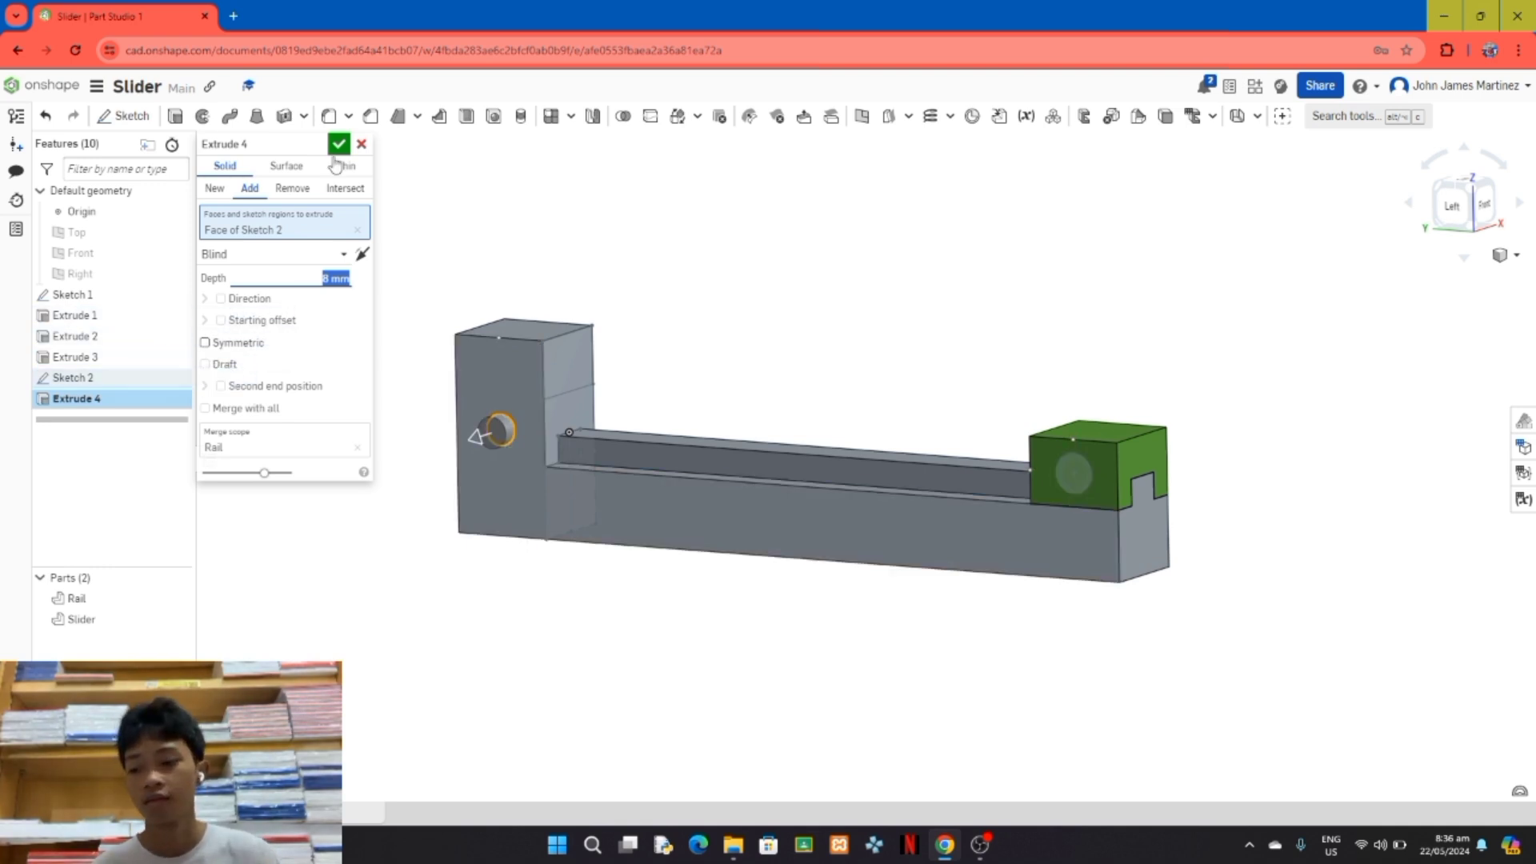
{"action": "left_click", "coordinate": [338, 144]}
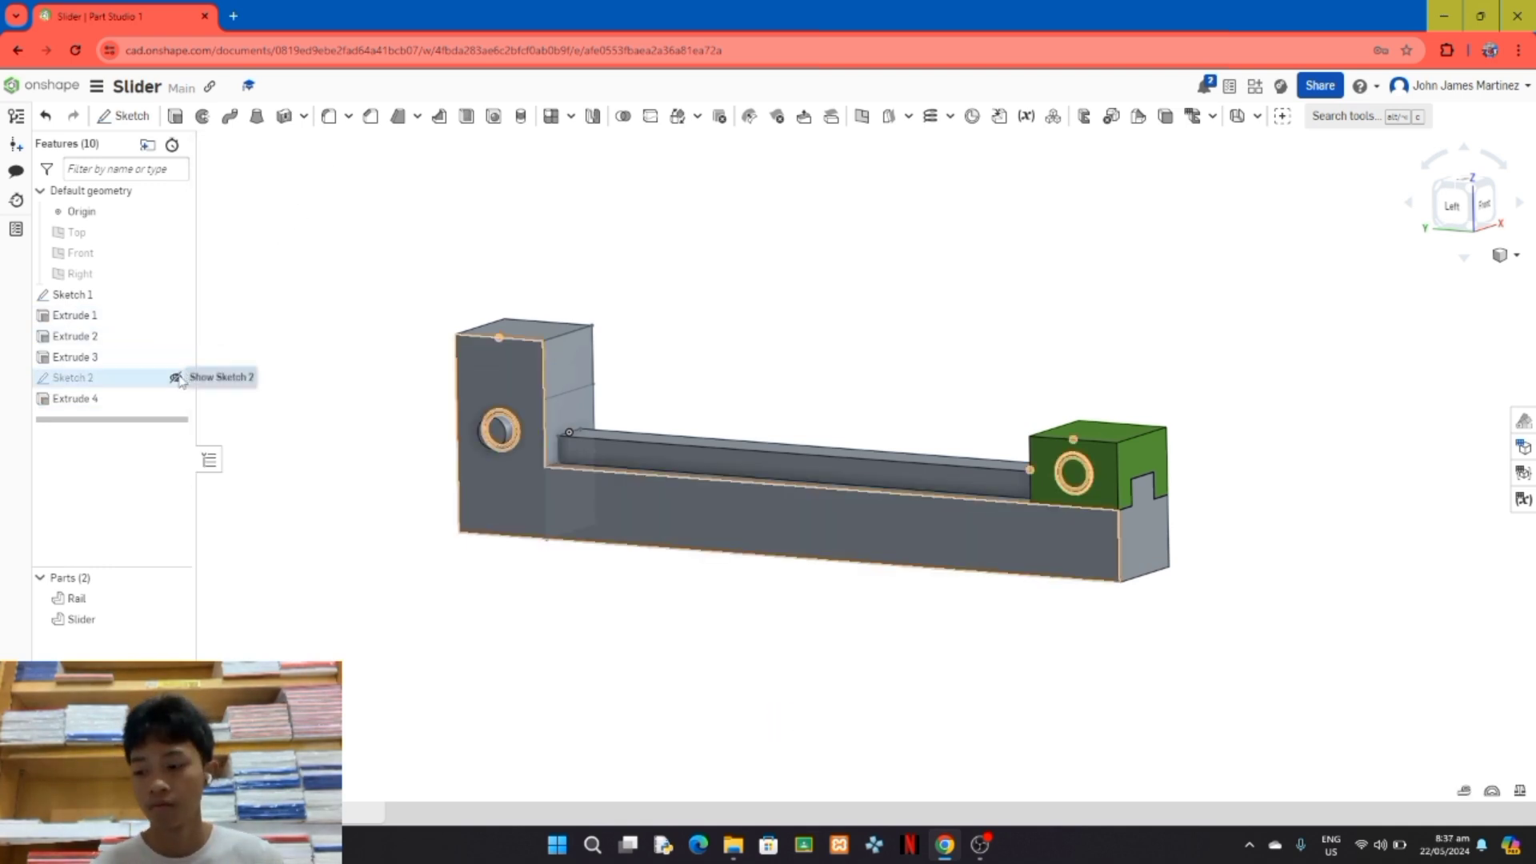
Step: Show Sketch 2 and extrude the inner circle on the Slider's side outward by 12 mm as a pin added to the Slider
{"action": "left_click", "coordinate": [177, 378]}
{"action": "left_click", "coordinate": [176, 116]}
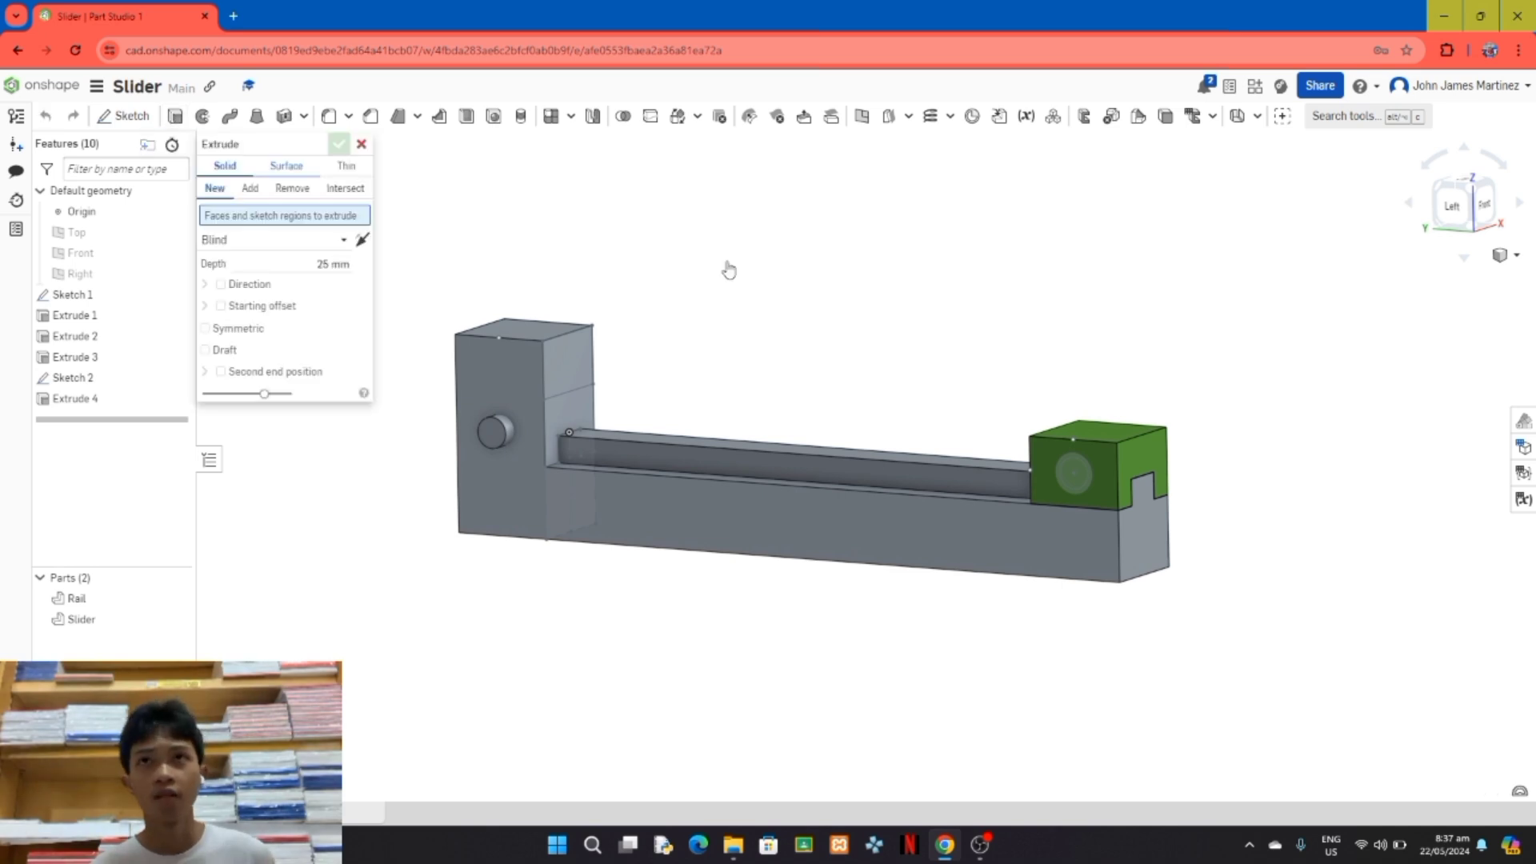
{"action": "left_click", "coordinate": [1069, 480]}
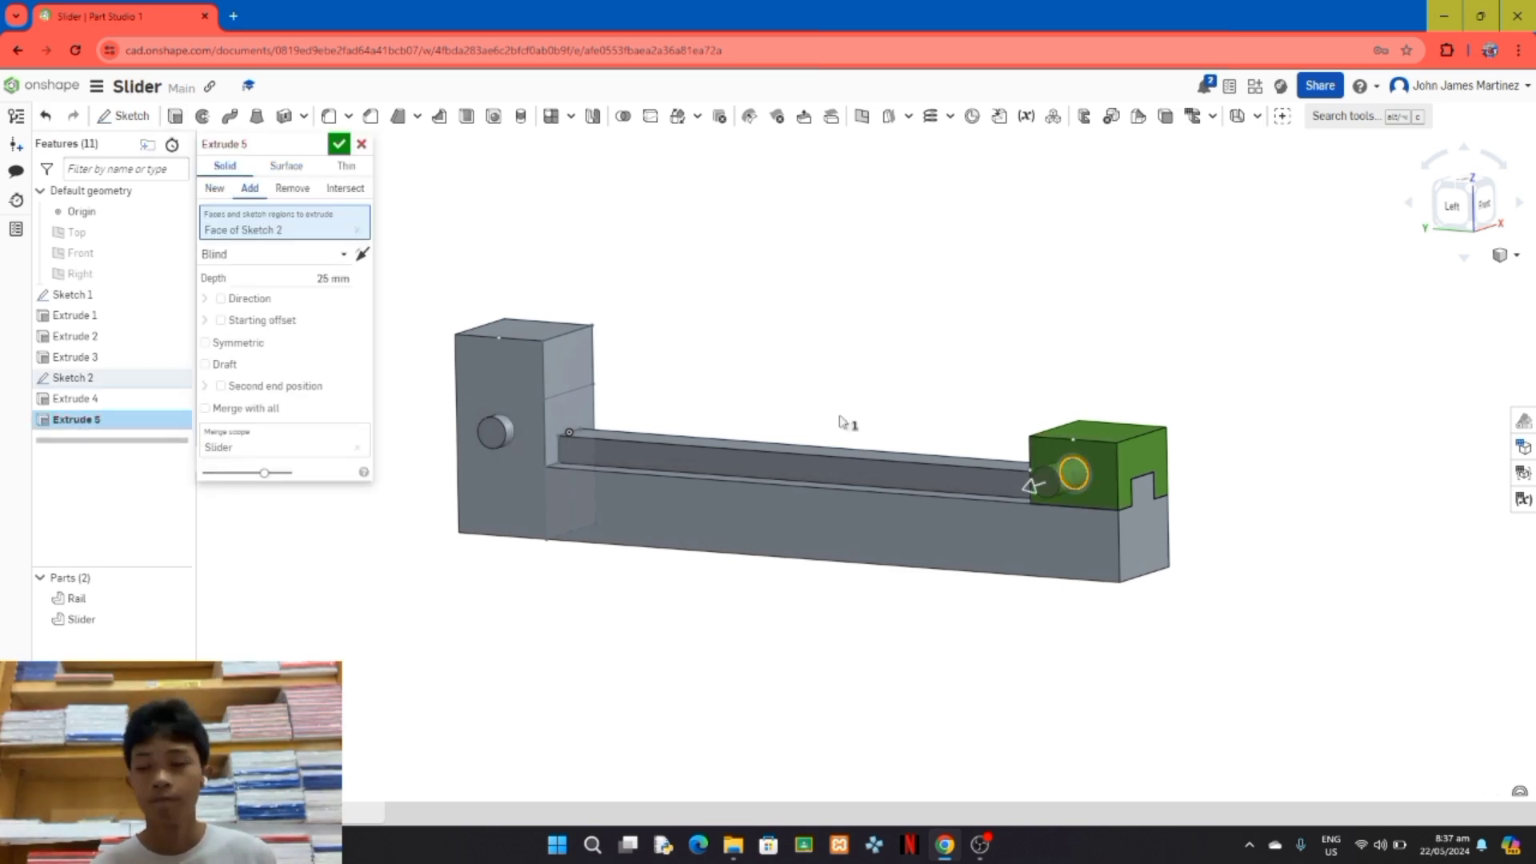
{"action": "left_click", "coordinate": [344, 280]}
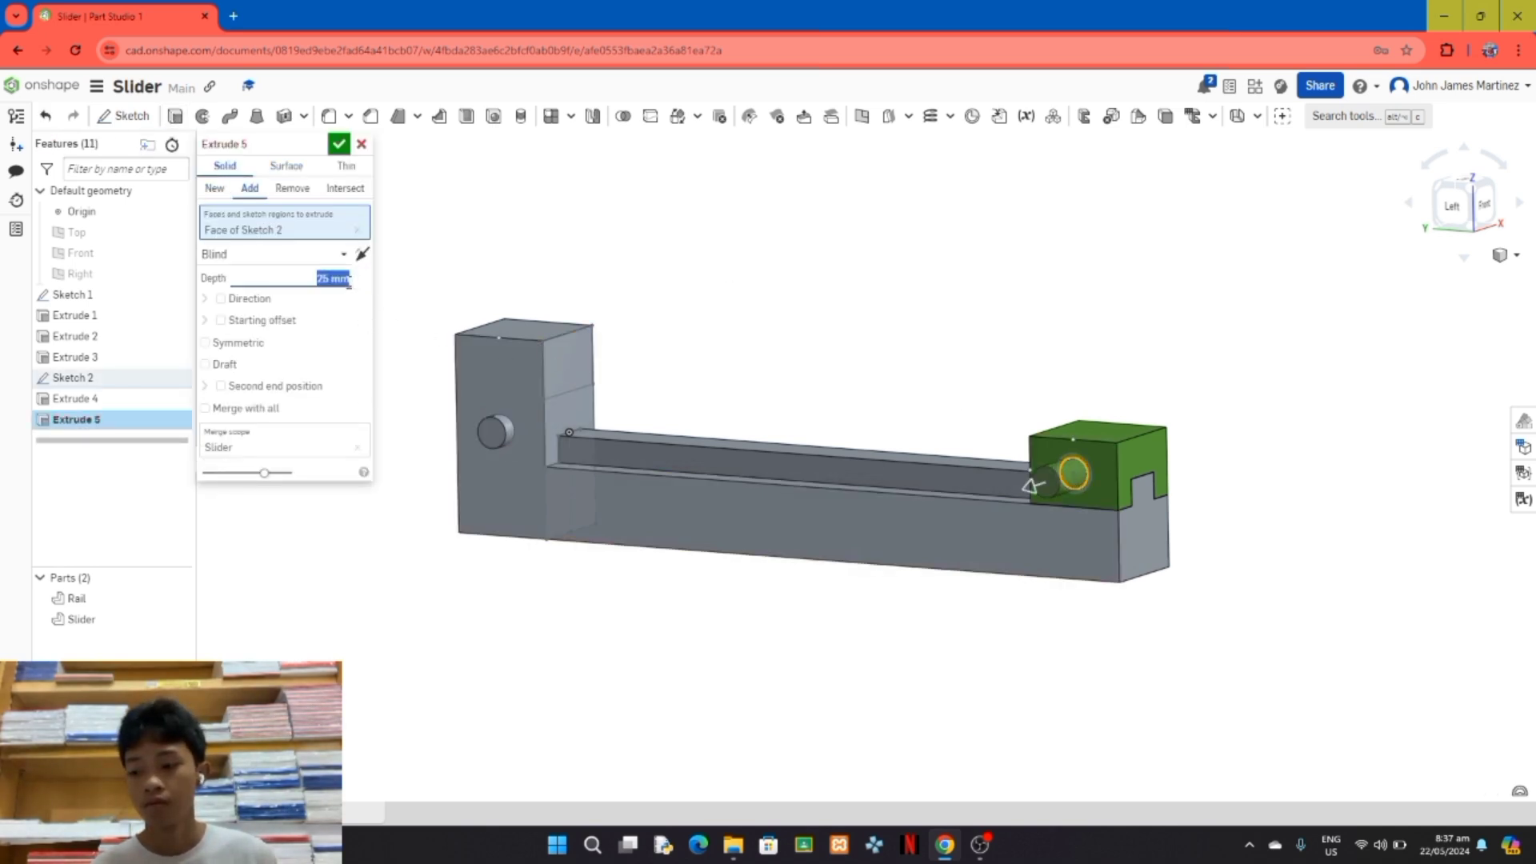
{"action": "type", "text": "12"}
{"action": "key", "text": "Return"}
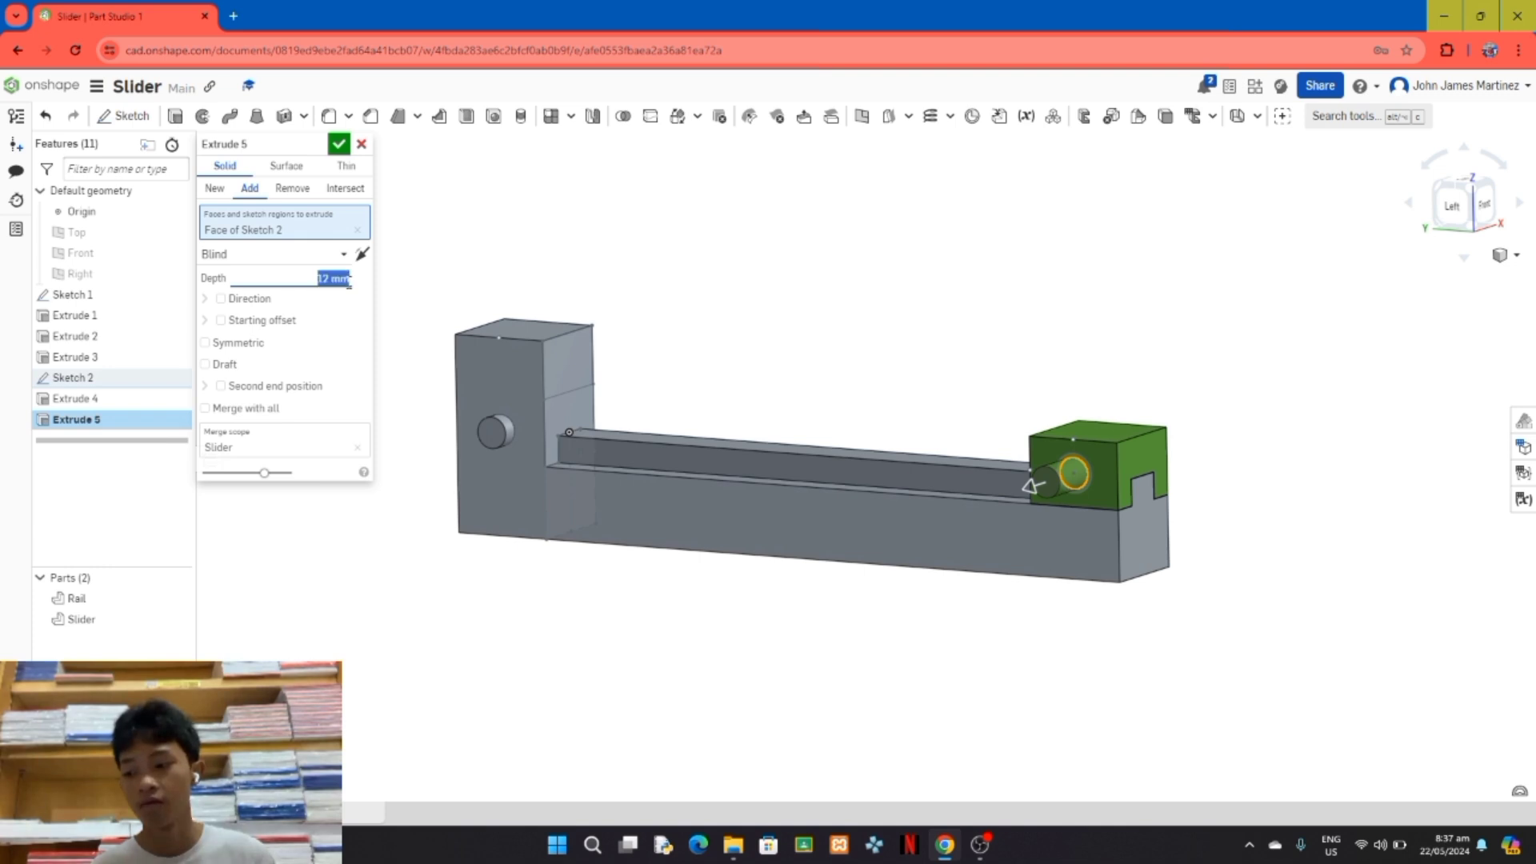
{"action": "left_click", "coordinate": [343, 152]}
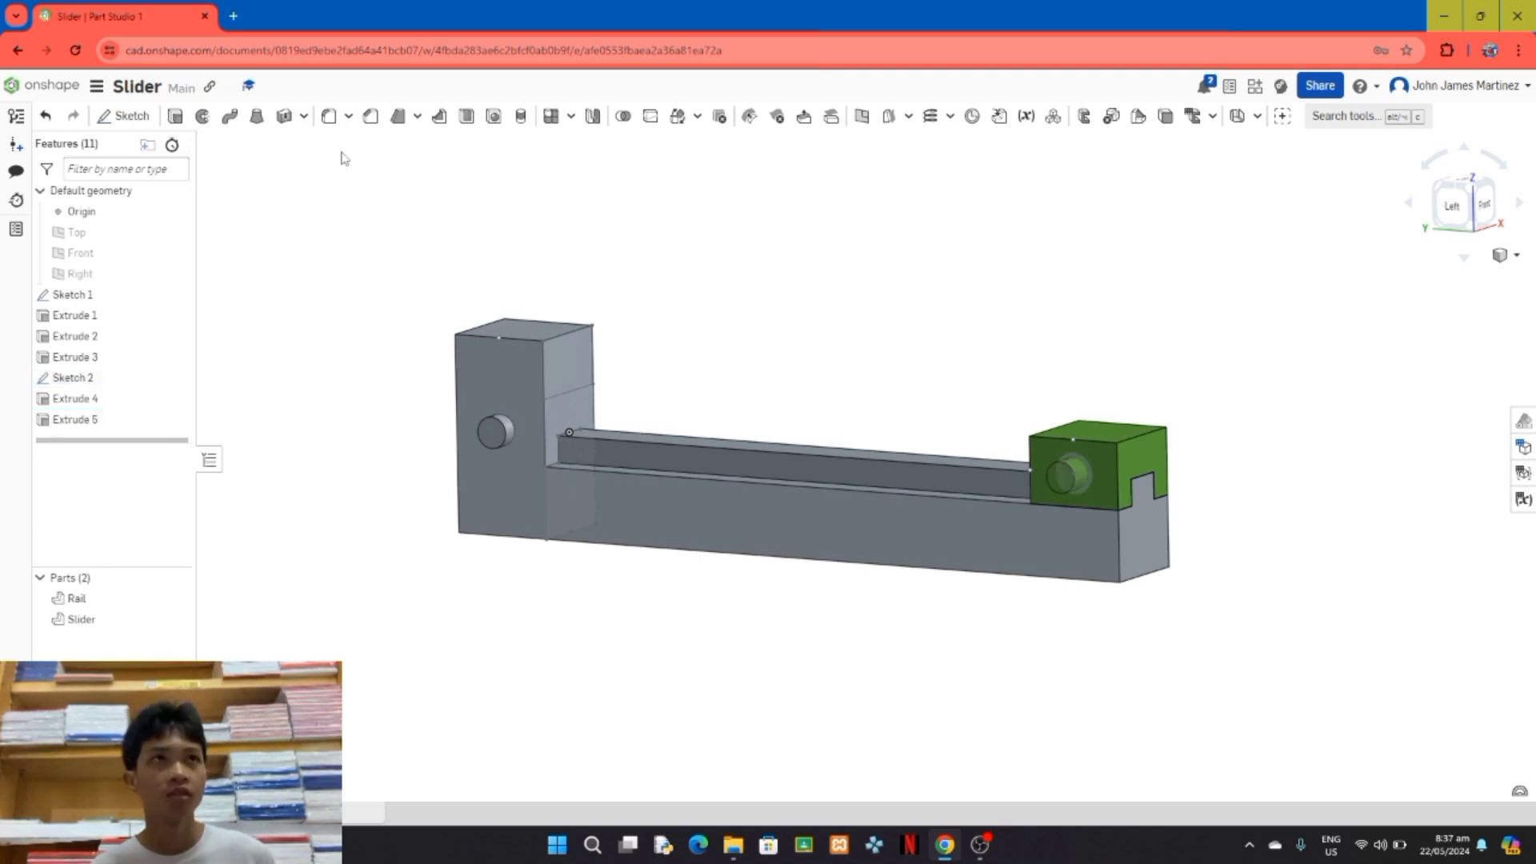
Step: Extrude the ring around the Rail's pin outward by 4 mm as a collar added to the Rail
{"action": "left_click", "coordinate": [174, 116]}
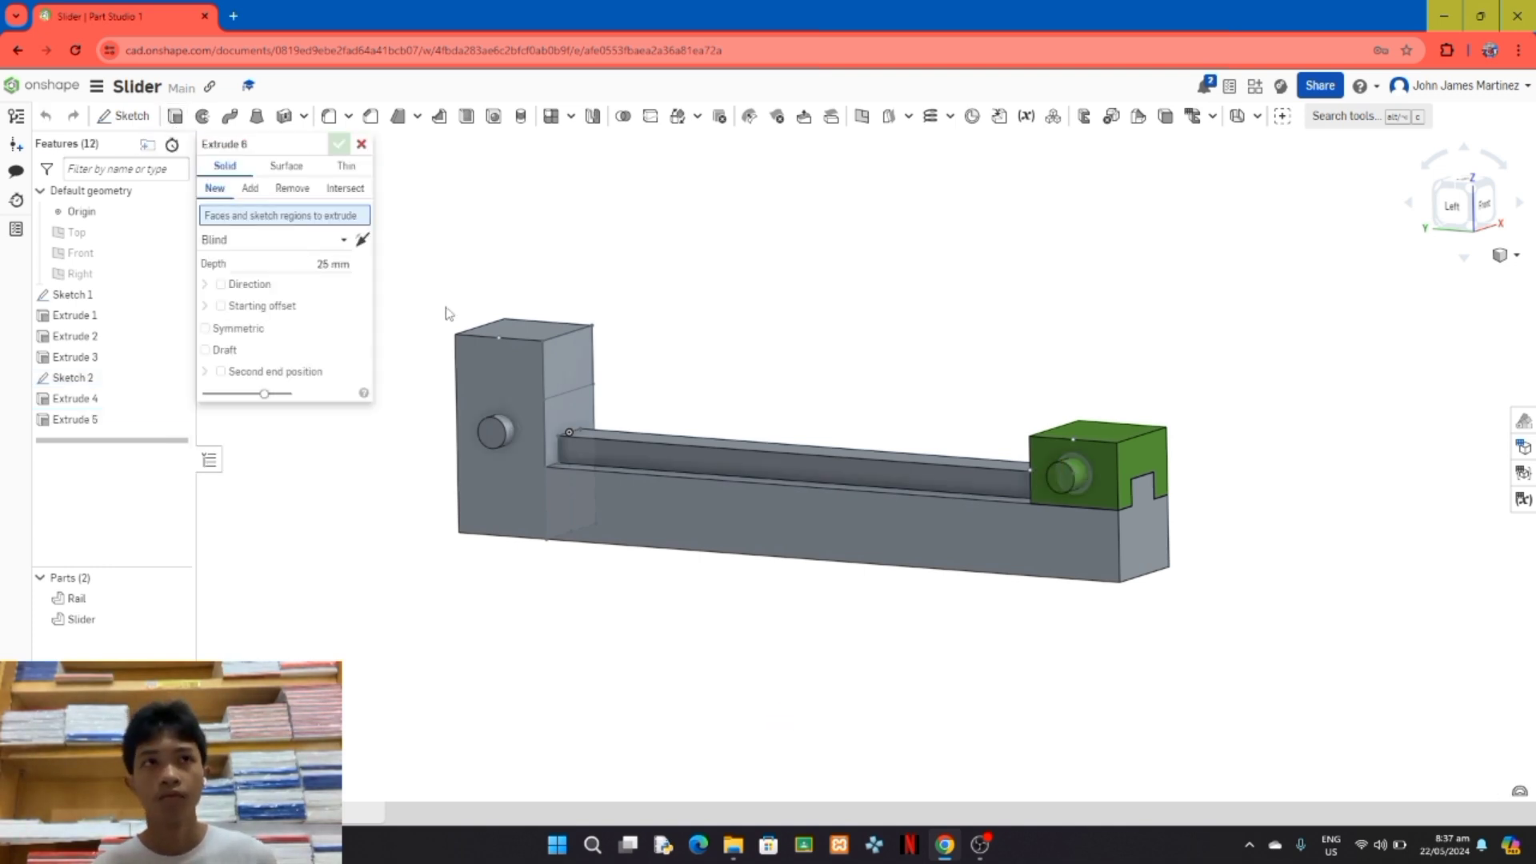
{"action": "left_click", "coordinate": [512, 433]}
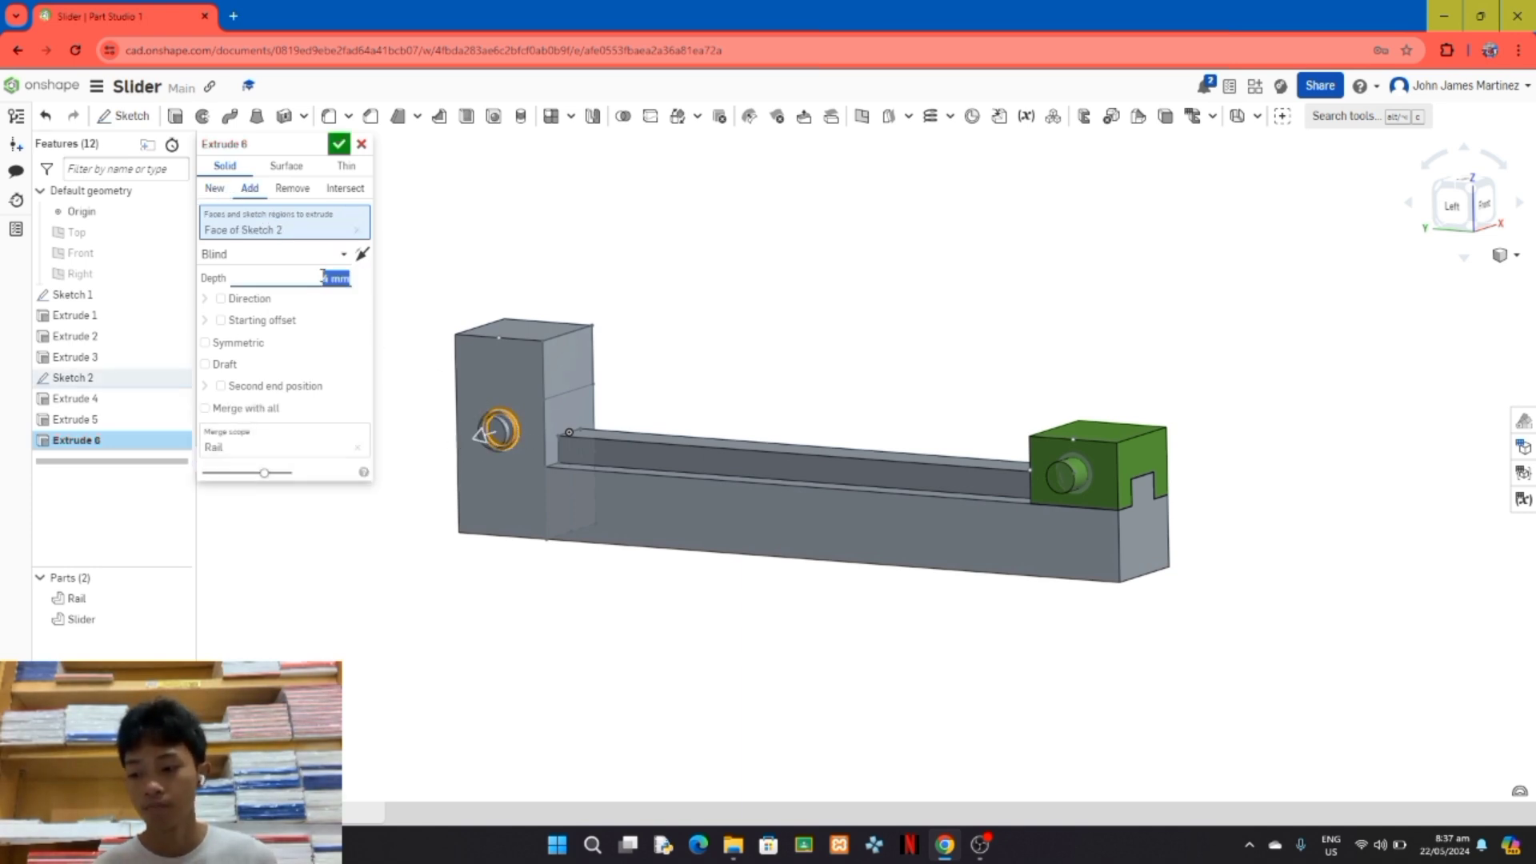
{"action": "left_click", "coordinate": [339, 144]}
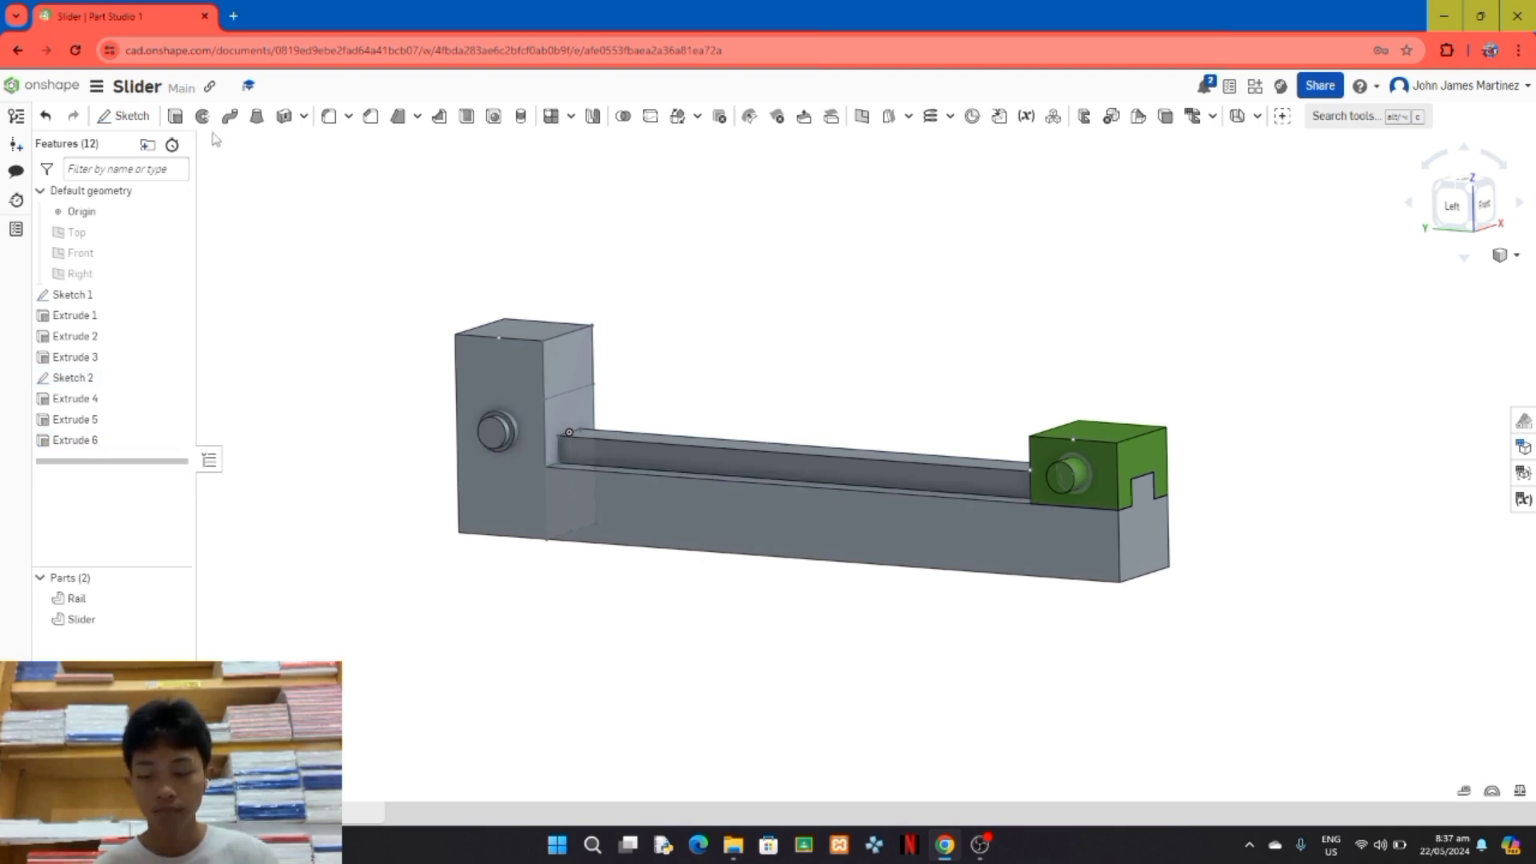
Step: Extrude the ring around the Slider's pin outward by 4 mm as a collar added to the Slider
{"action": "left_click", "coordinate": [175, 117]}
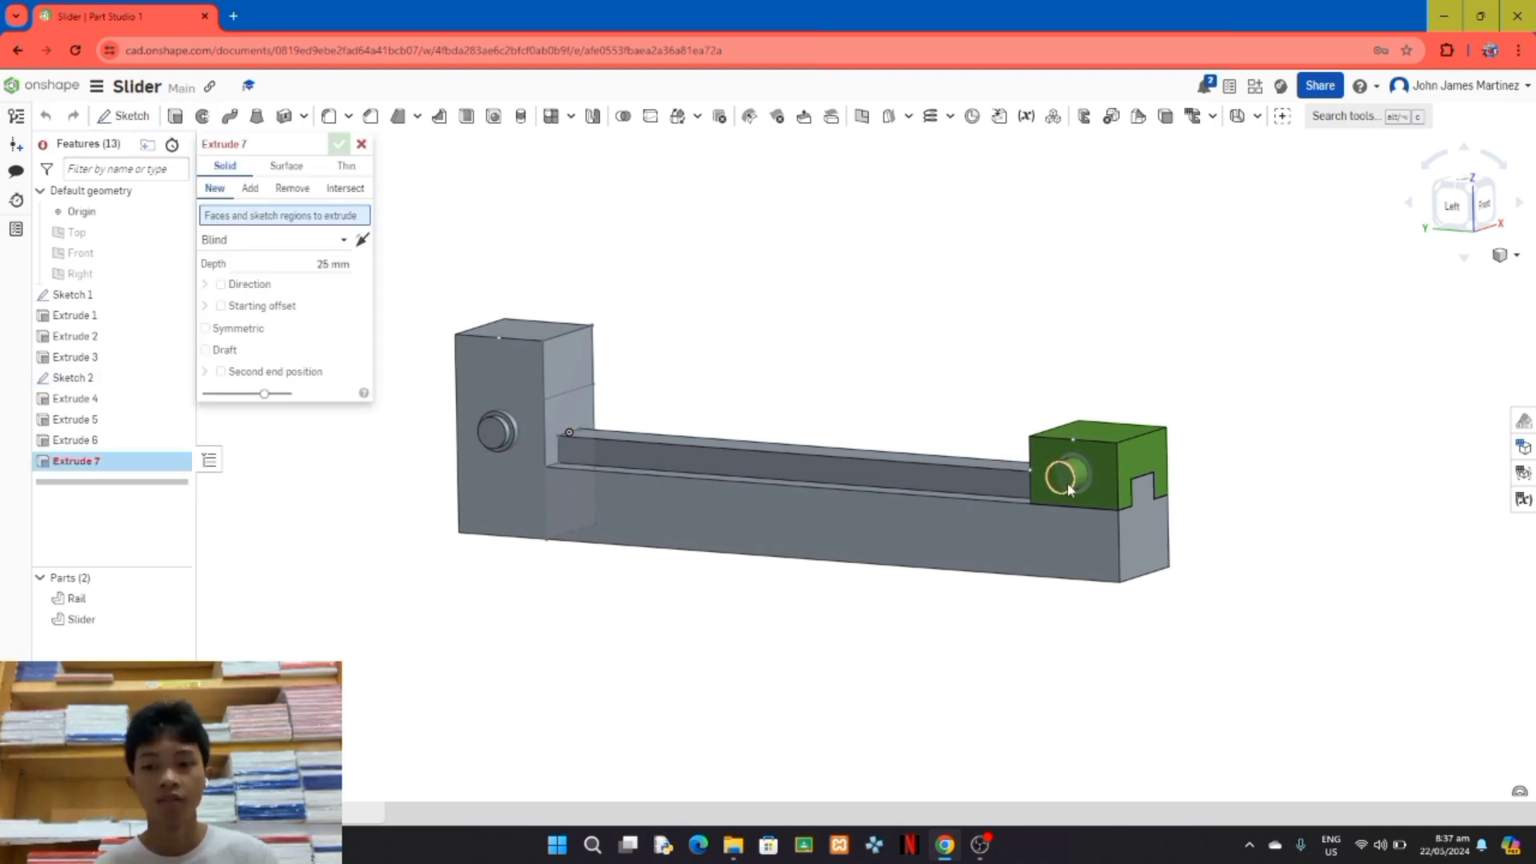
{"action": "left_click", "coordinate": [1088, 491]}
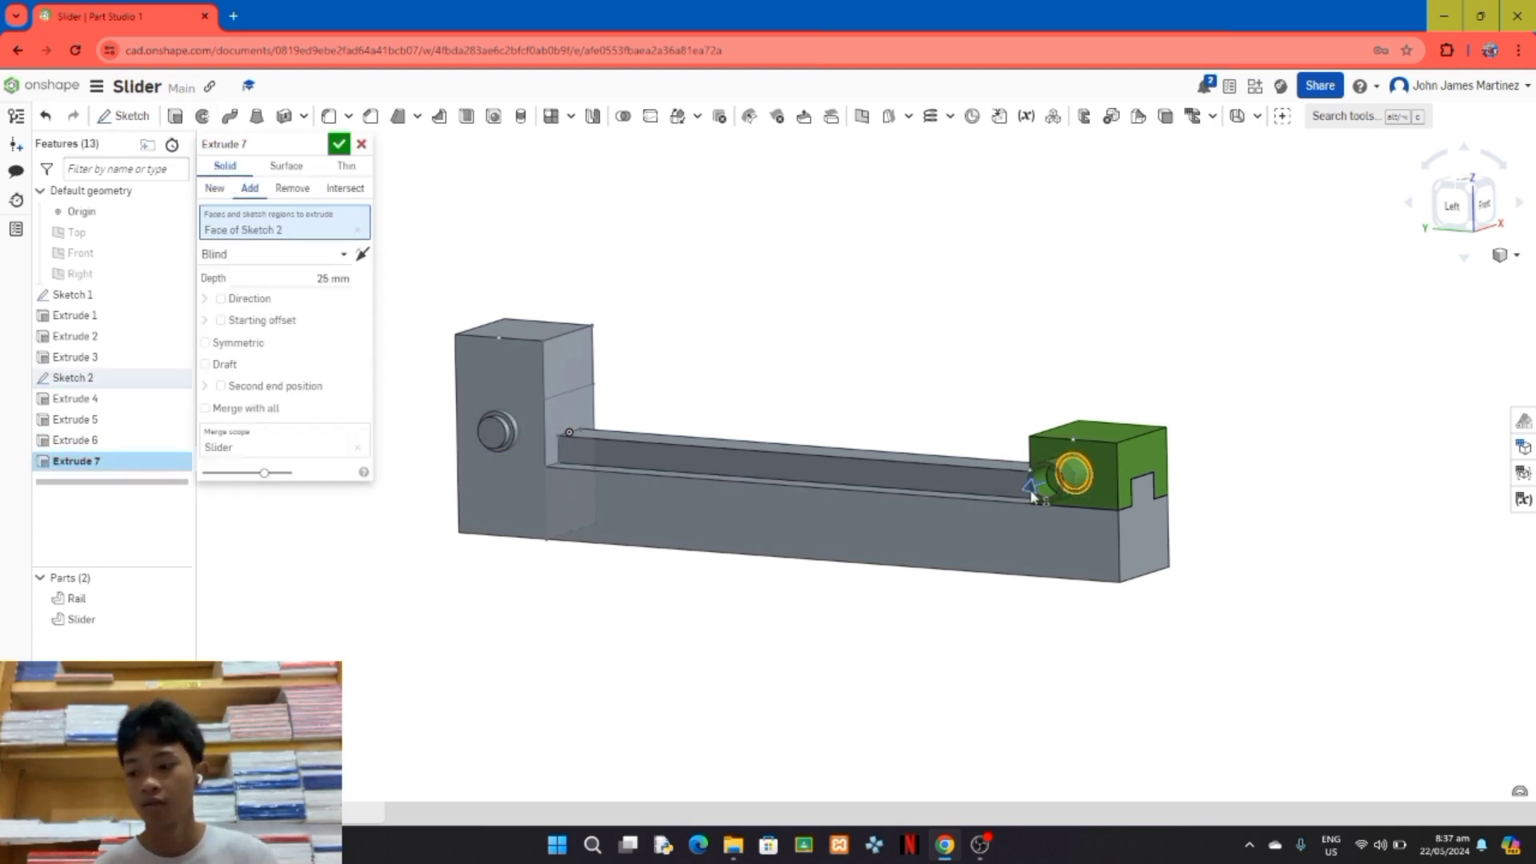
{"action": "left_click", "coordinate": [338, 278]}
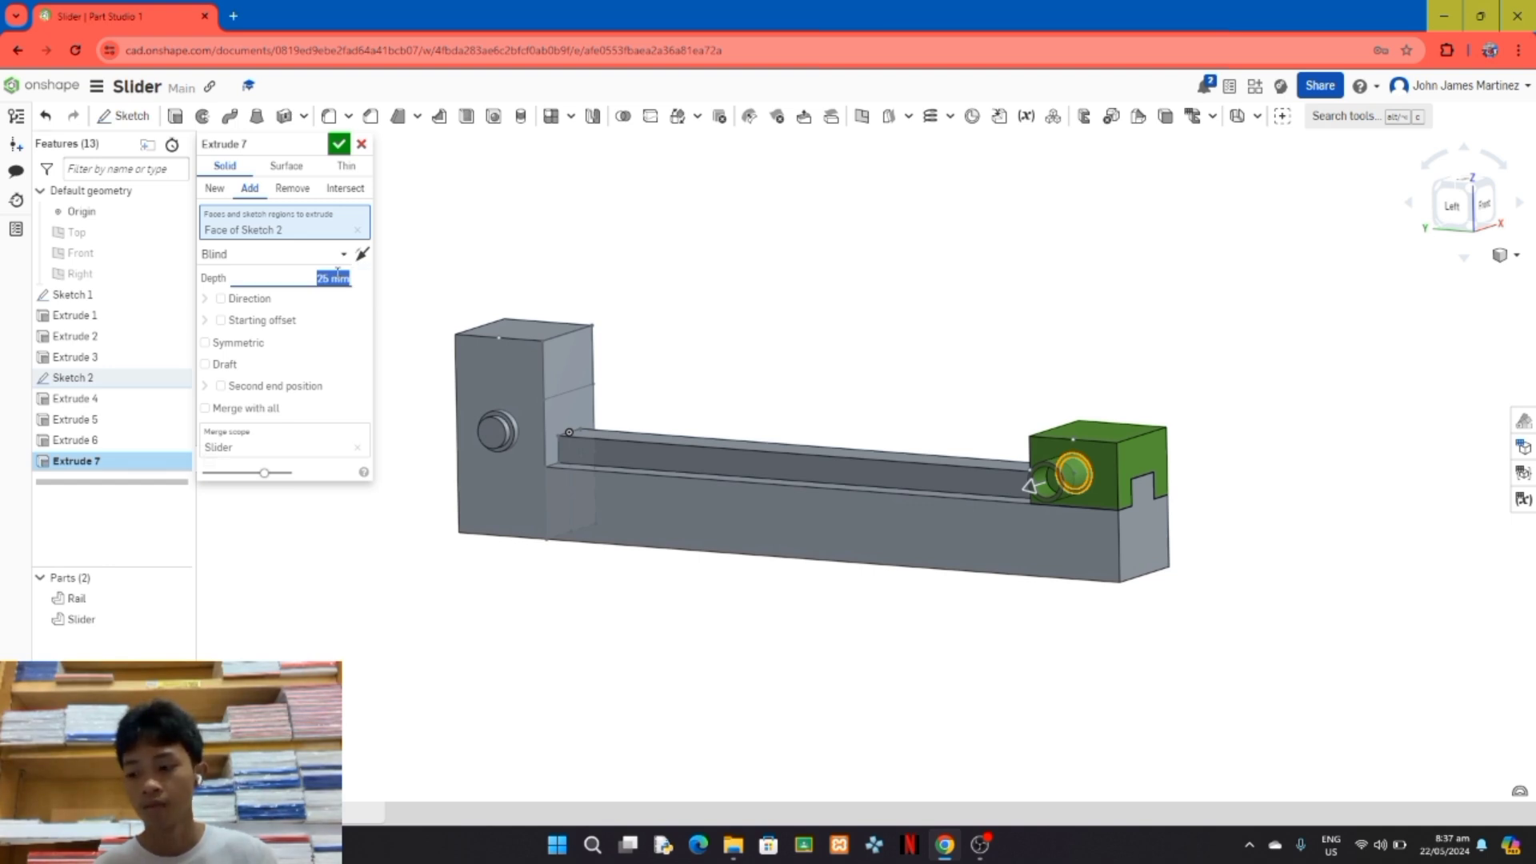
{"action": "type", "text": "4"}
{"action": "key", "text": "Return"}
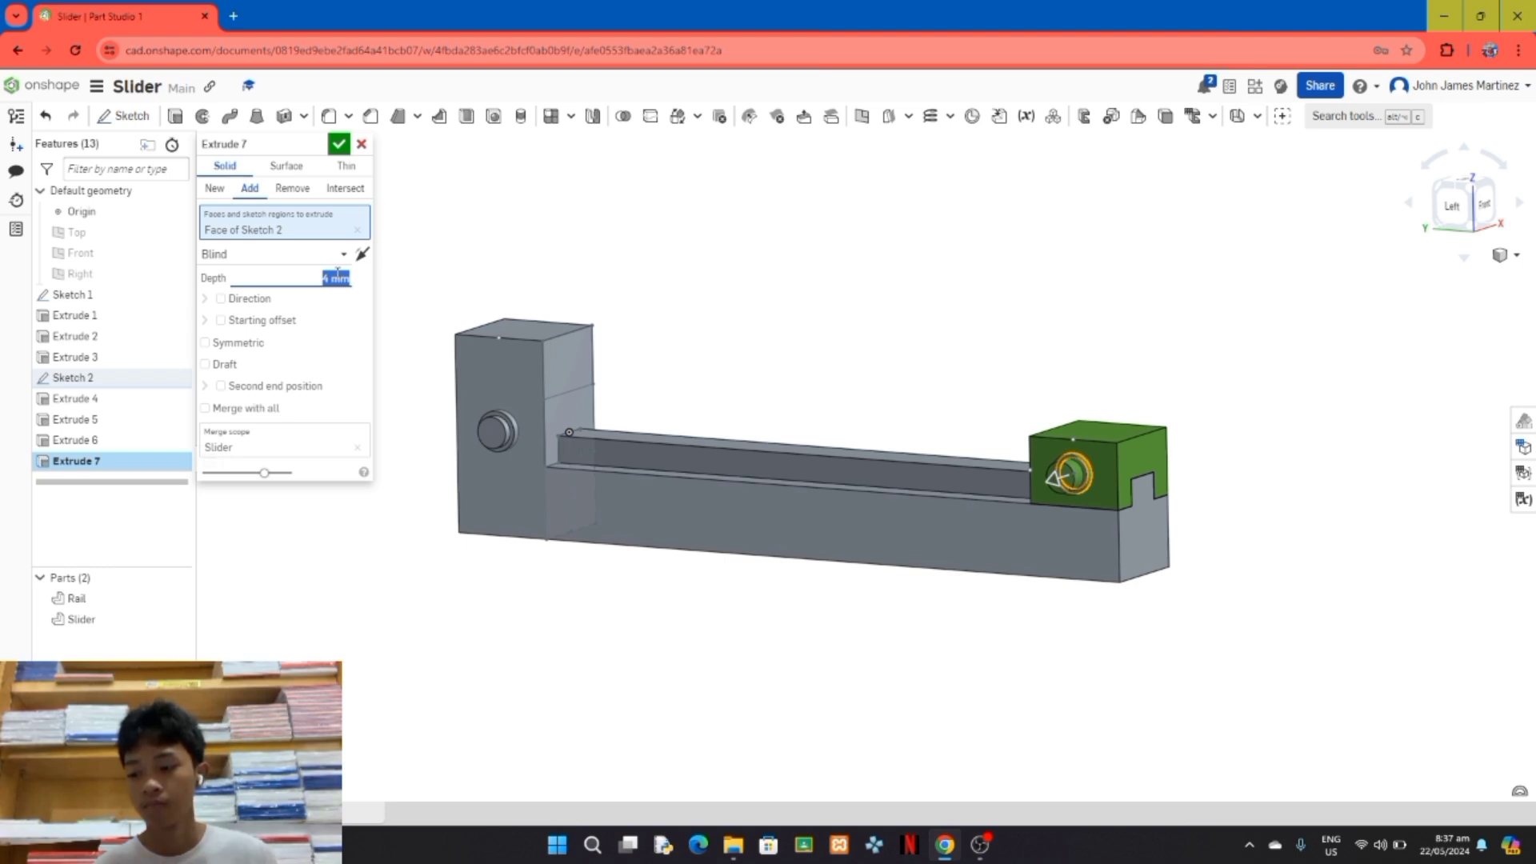
{"action": "left_click", "coordinate": [338, 144]}
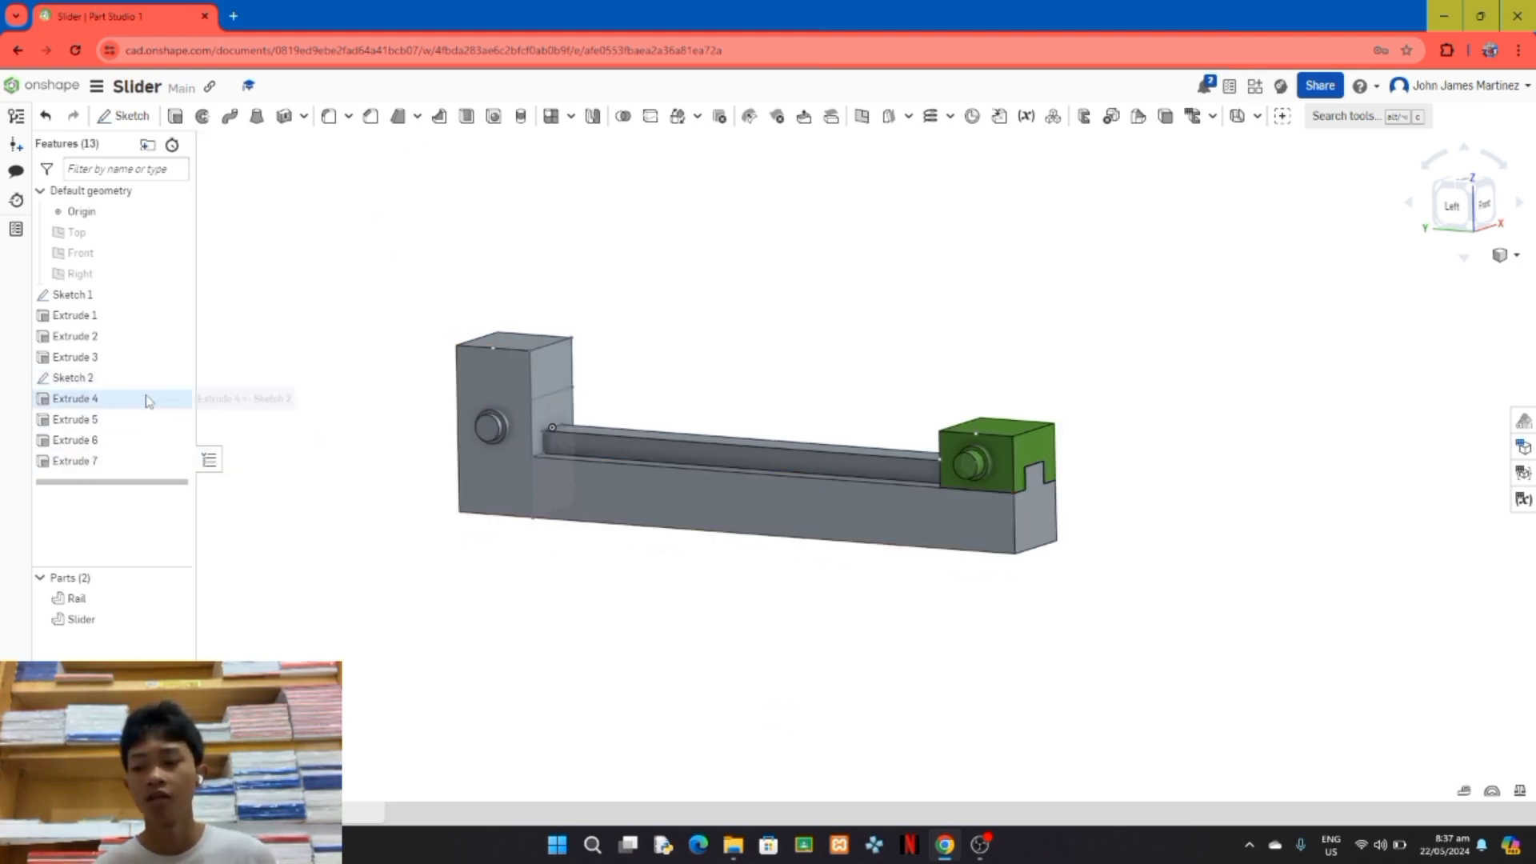
Step: Hide Sketch 2 and Sketch 1
{"action": "left_click", "coordinate": [176, 378]}
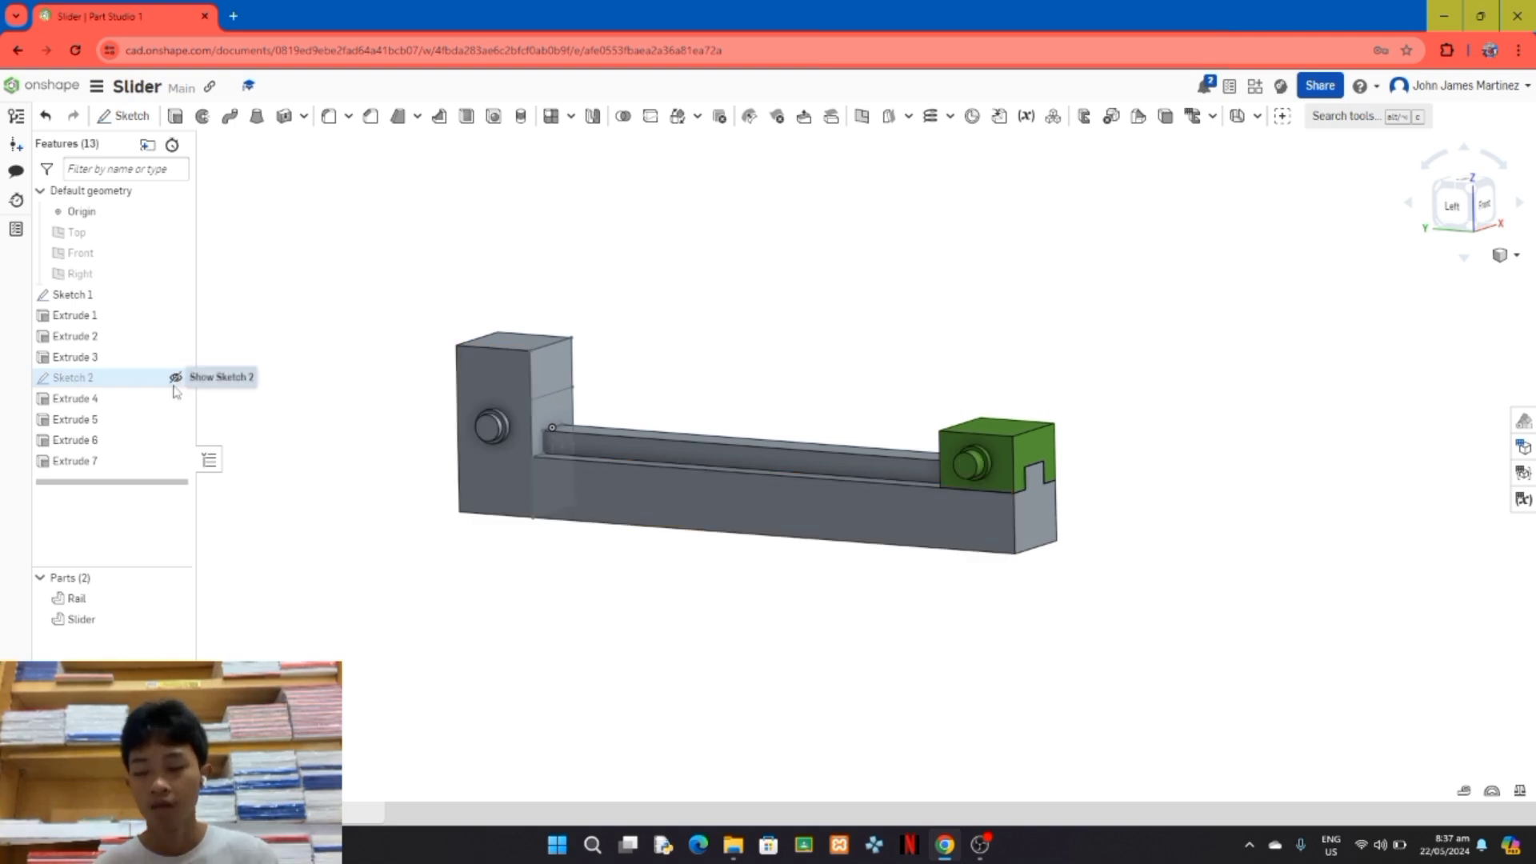
{"action": "left_click", "coordinate": [176, 295]}
{"action": "right_click_drag", "start_coordinate": [296, 484], "coordinate": [333, 480]}
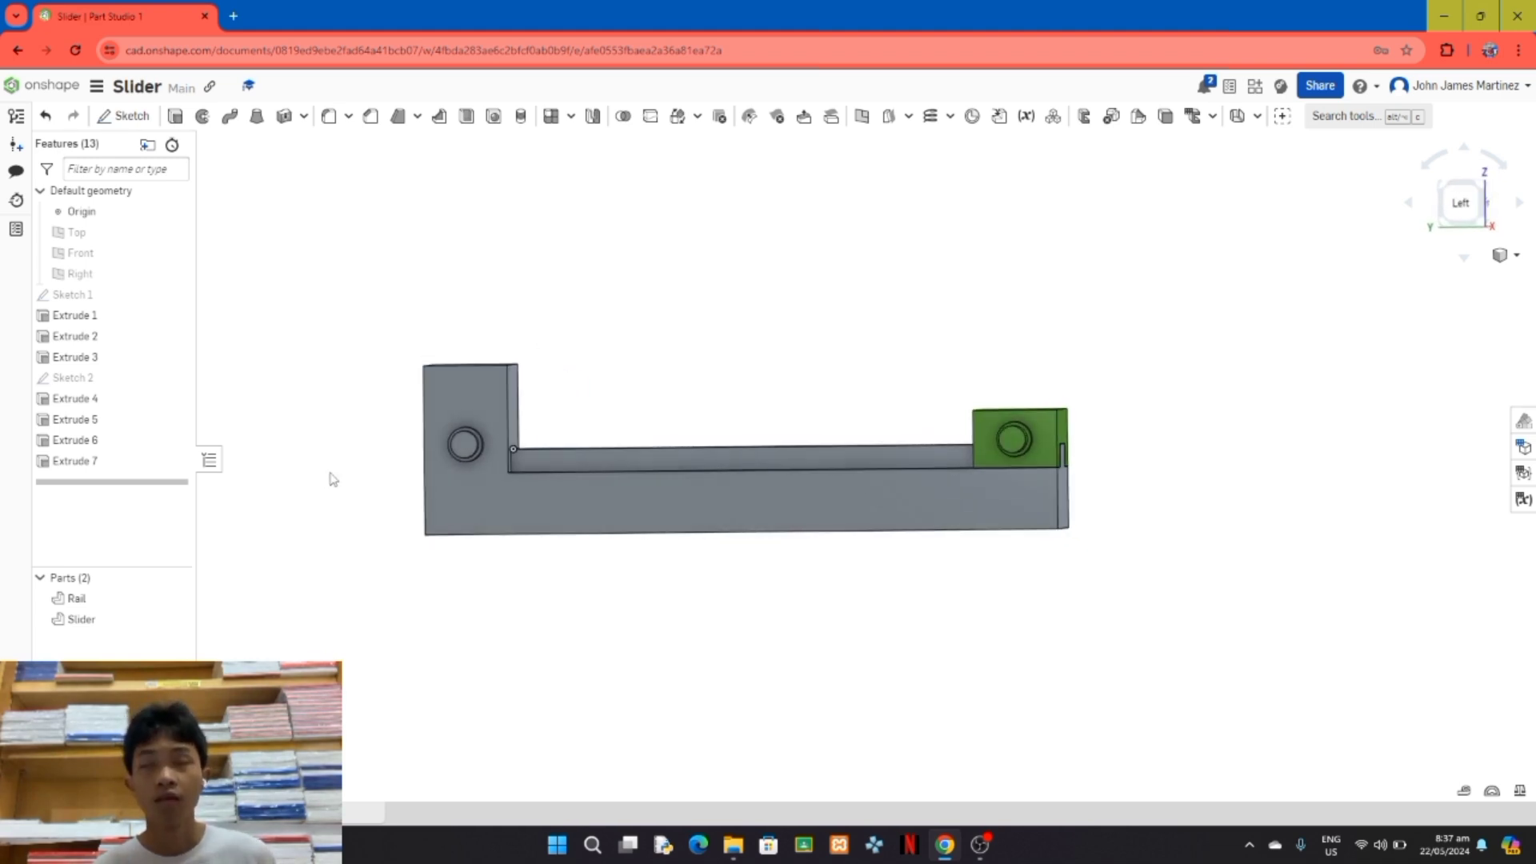
Step: Start a sketch on the end face of the Slider's pin and project the circles of the Slider's and Rail's pins into it
{"action": "left_click", "coordinate": [124, 116]}
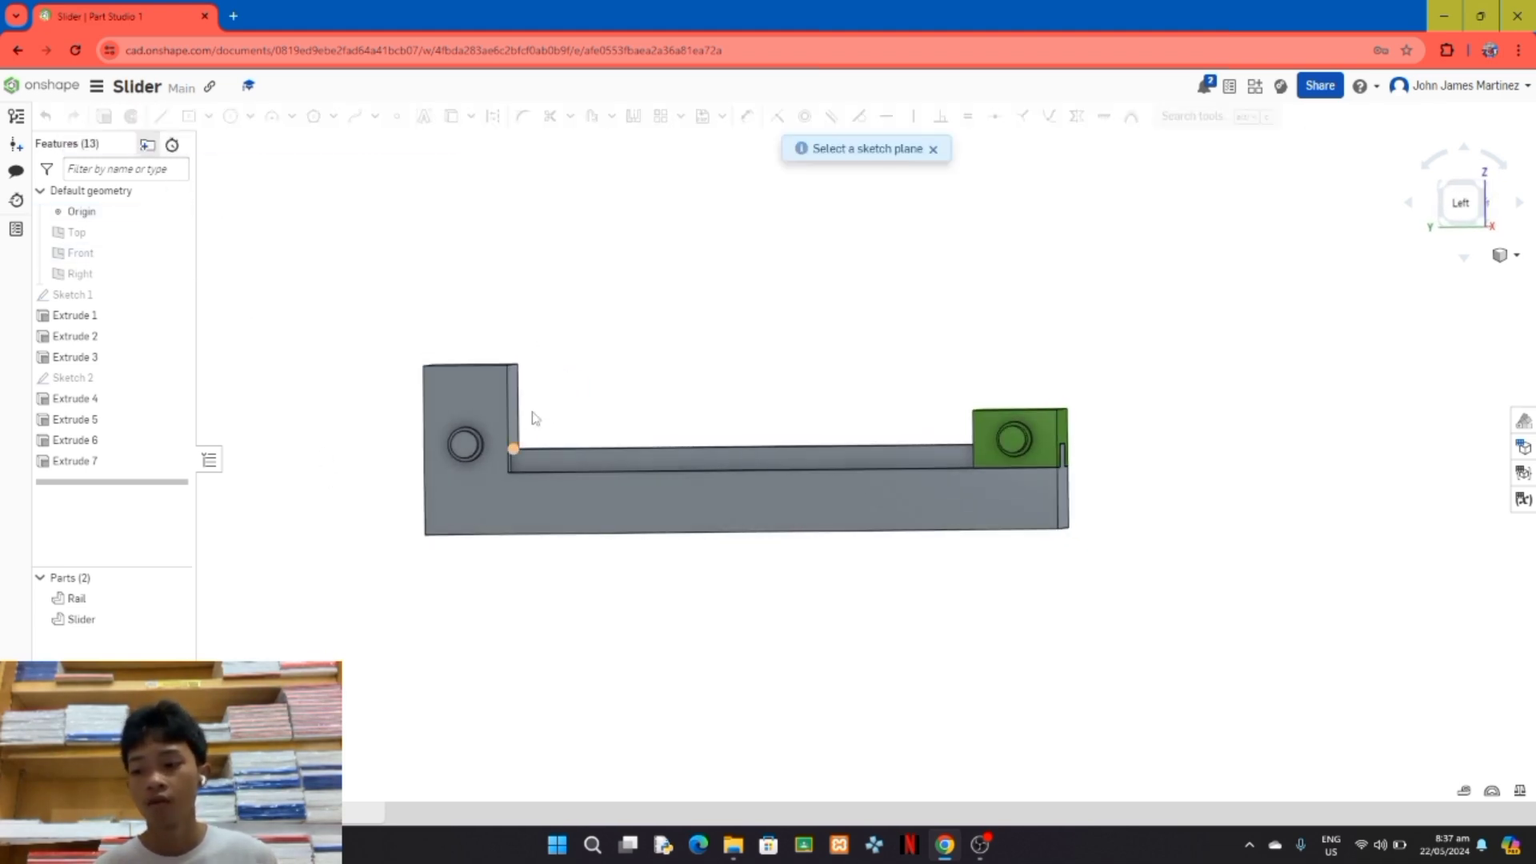
{"action": "left_click", "coordinate": [1001, 446]}
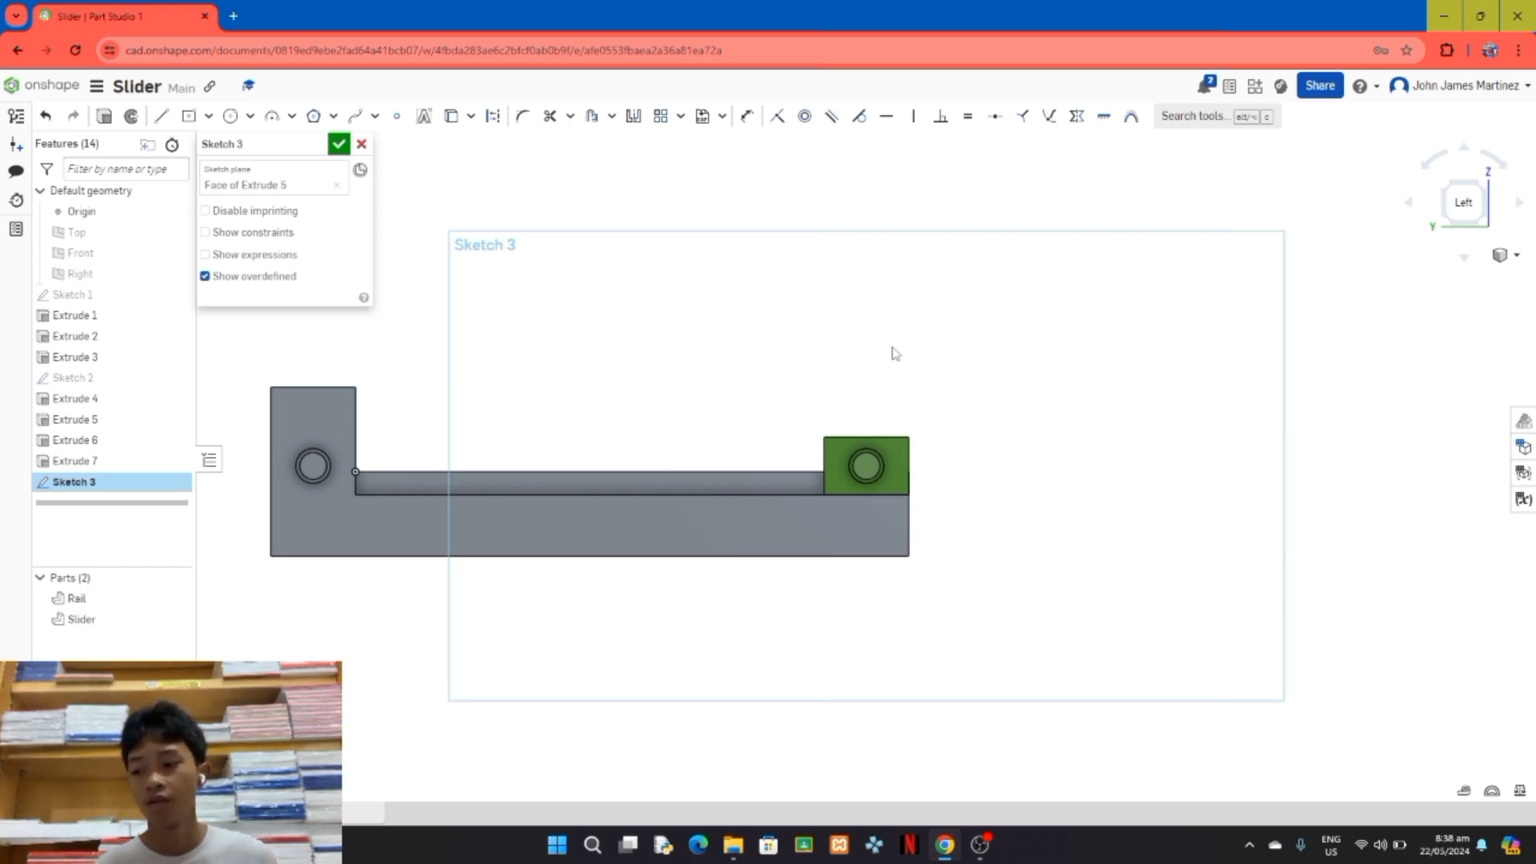
{"action": "left_click", "coordinate": [452, 117]}
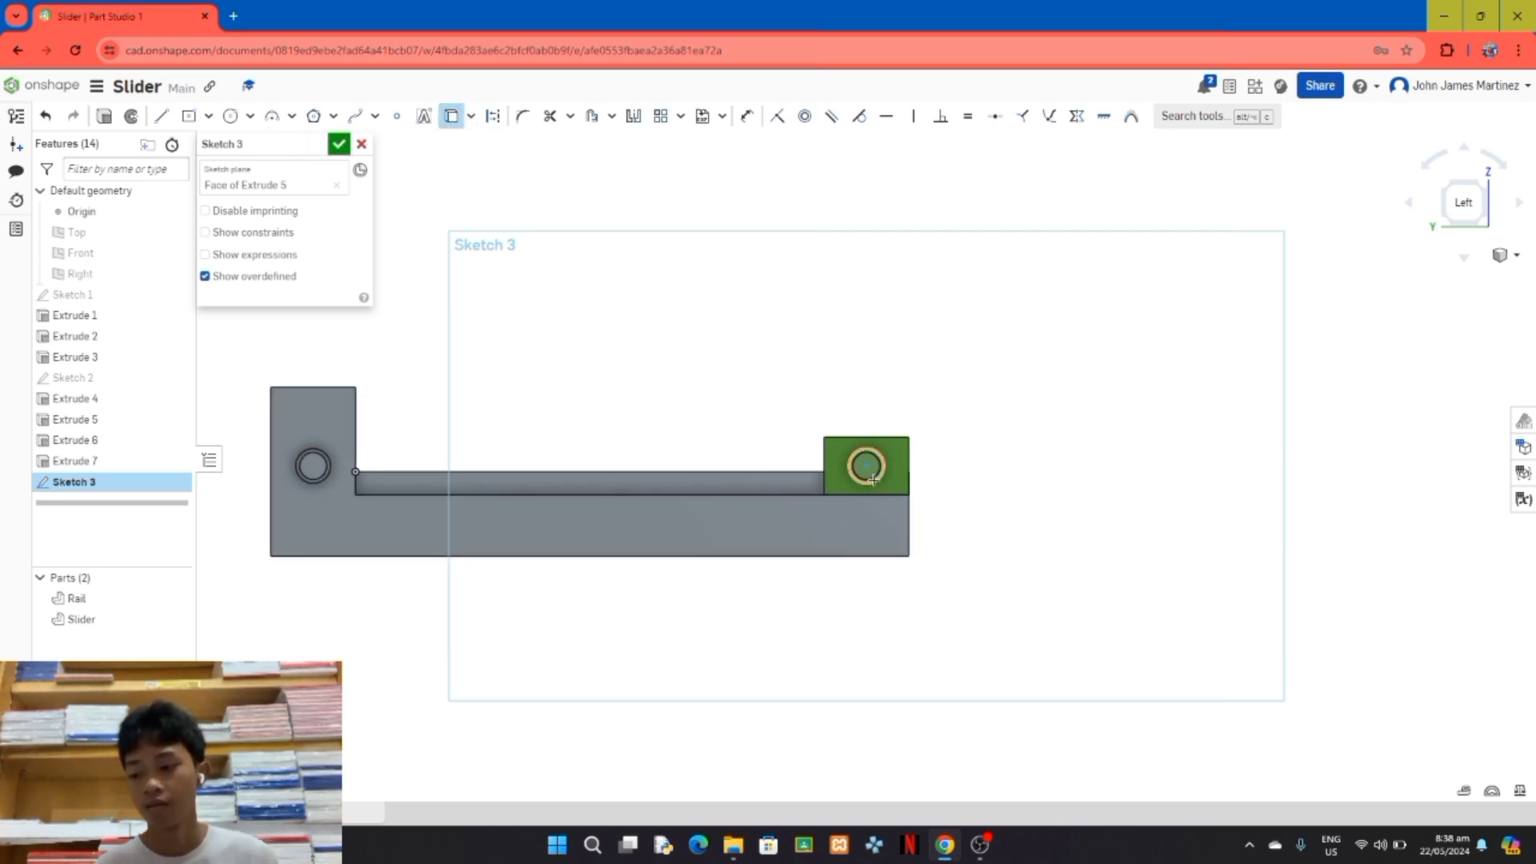
{"action": "left_click", "coordinate": [452, 118]}
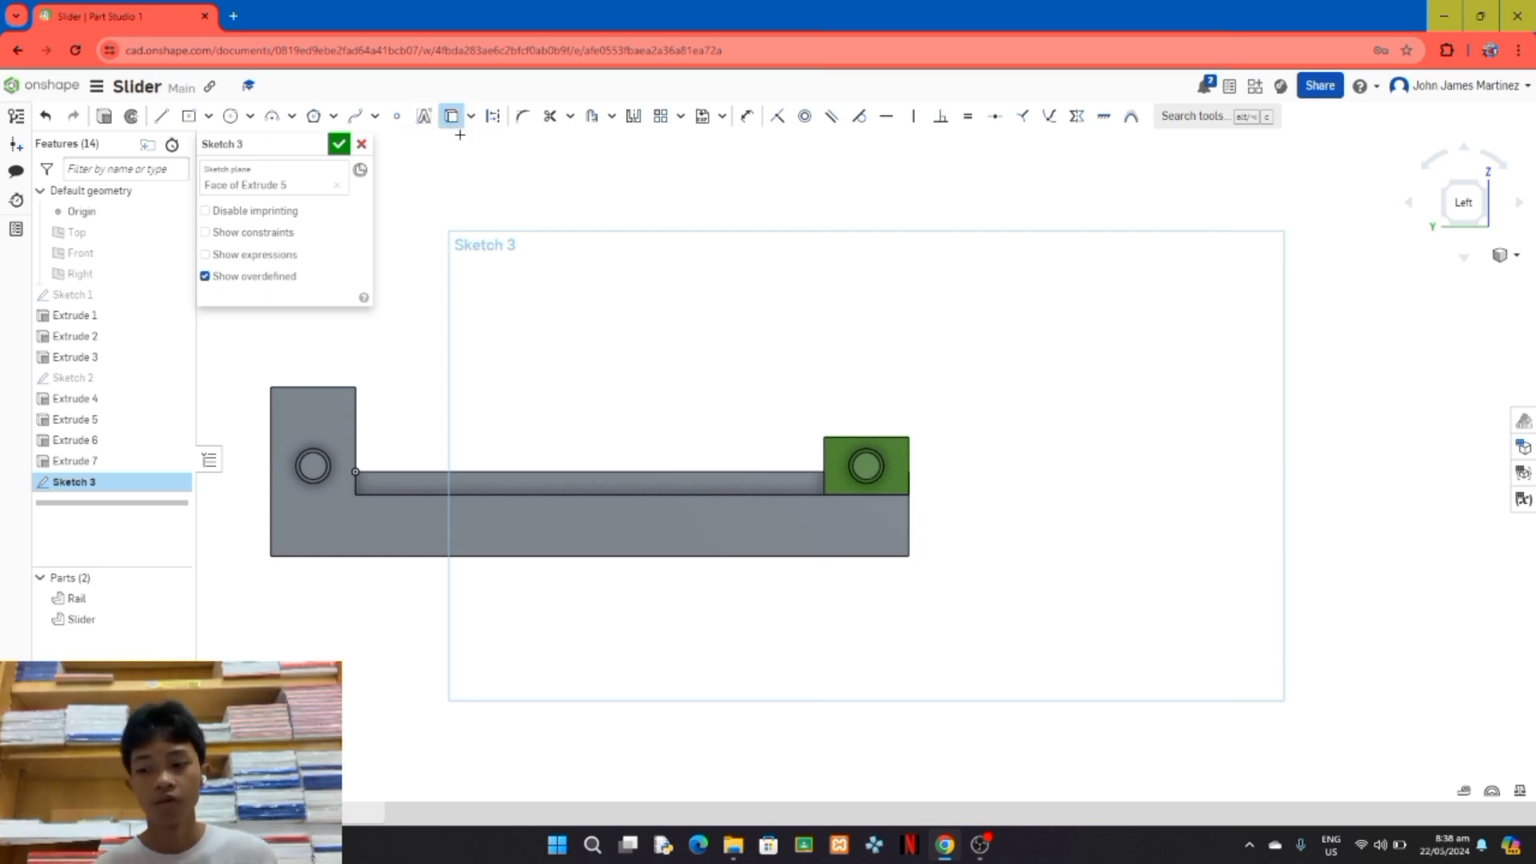
{"action": "left_click", "coordinate": [864, 466]}
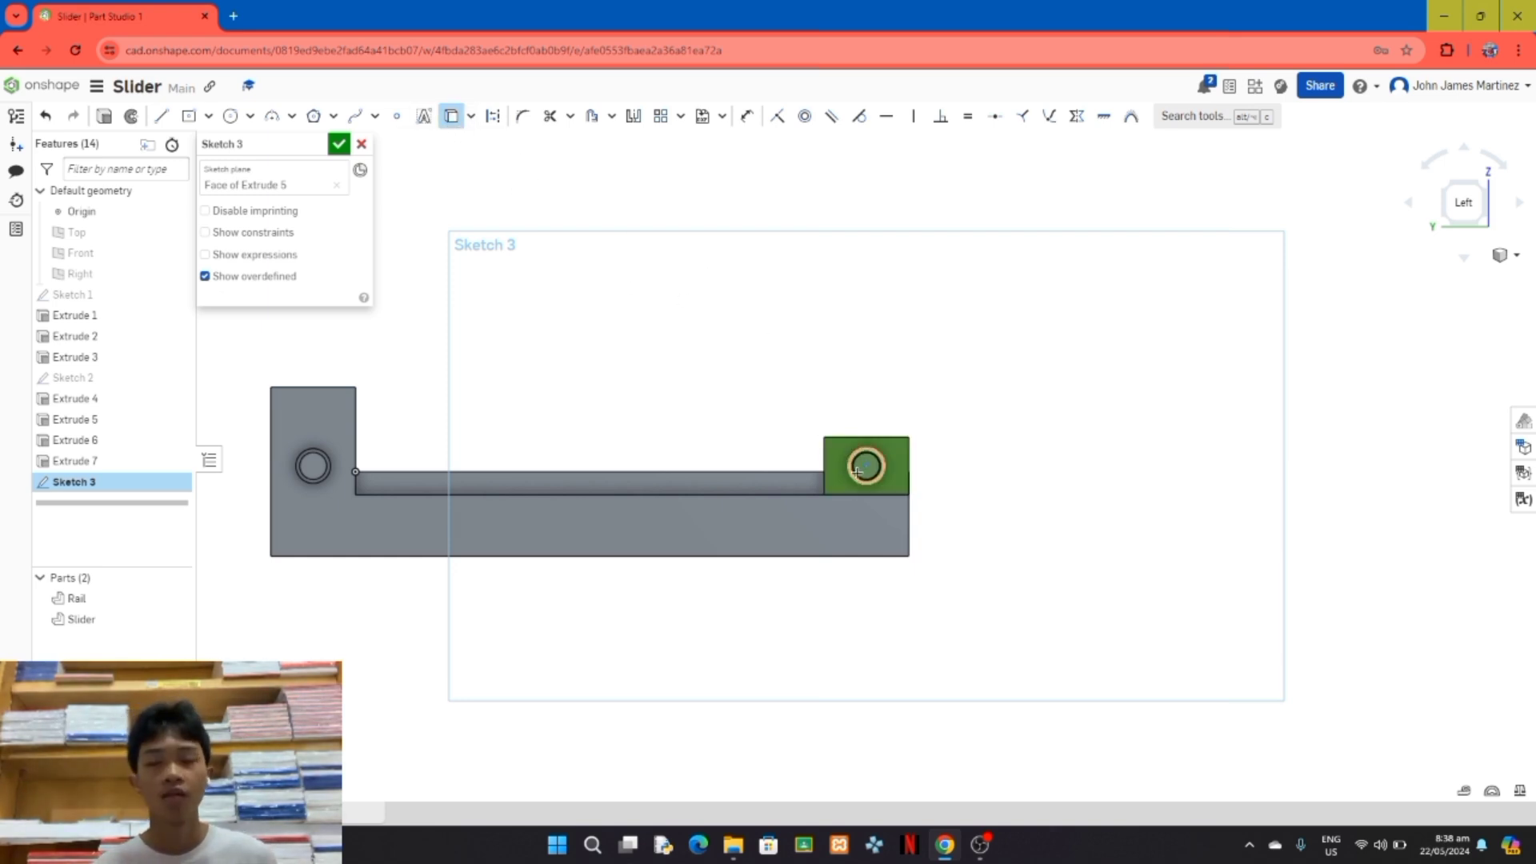
{"action": "left_click", "coordinate": [325, 468]}
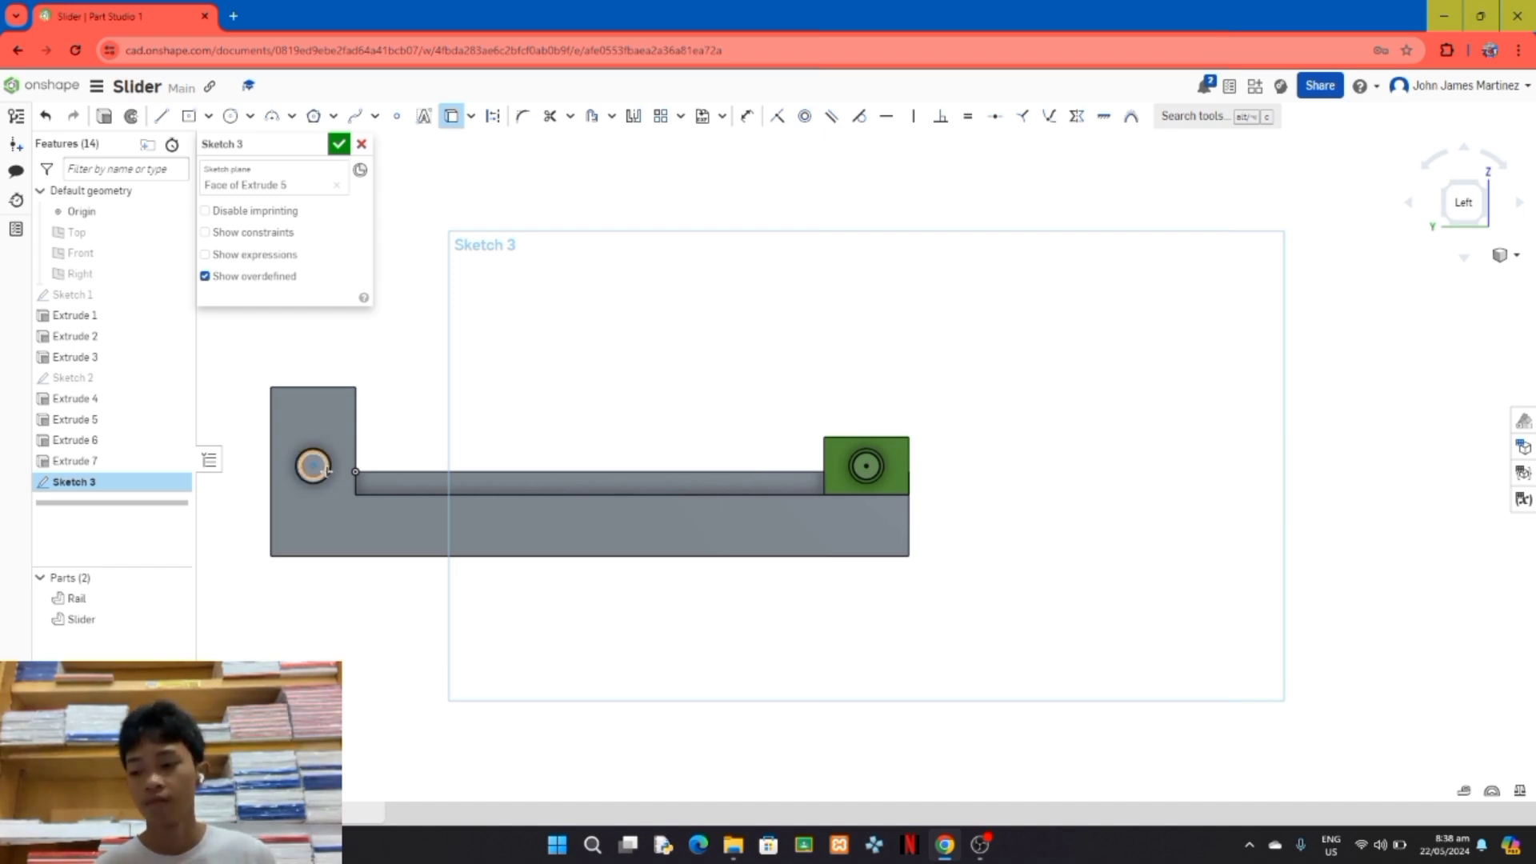
{"action": "left_click", "coordinate": [348, 478]}
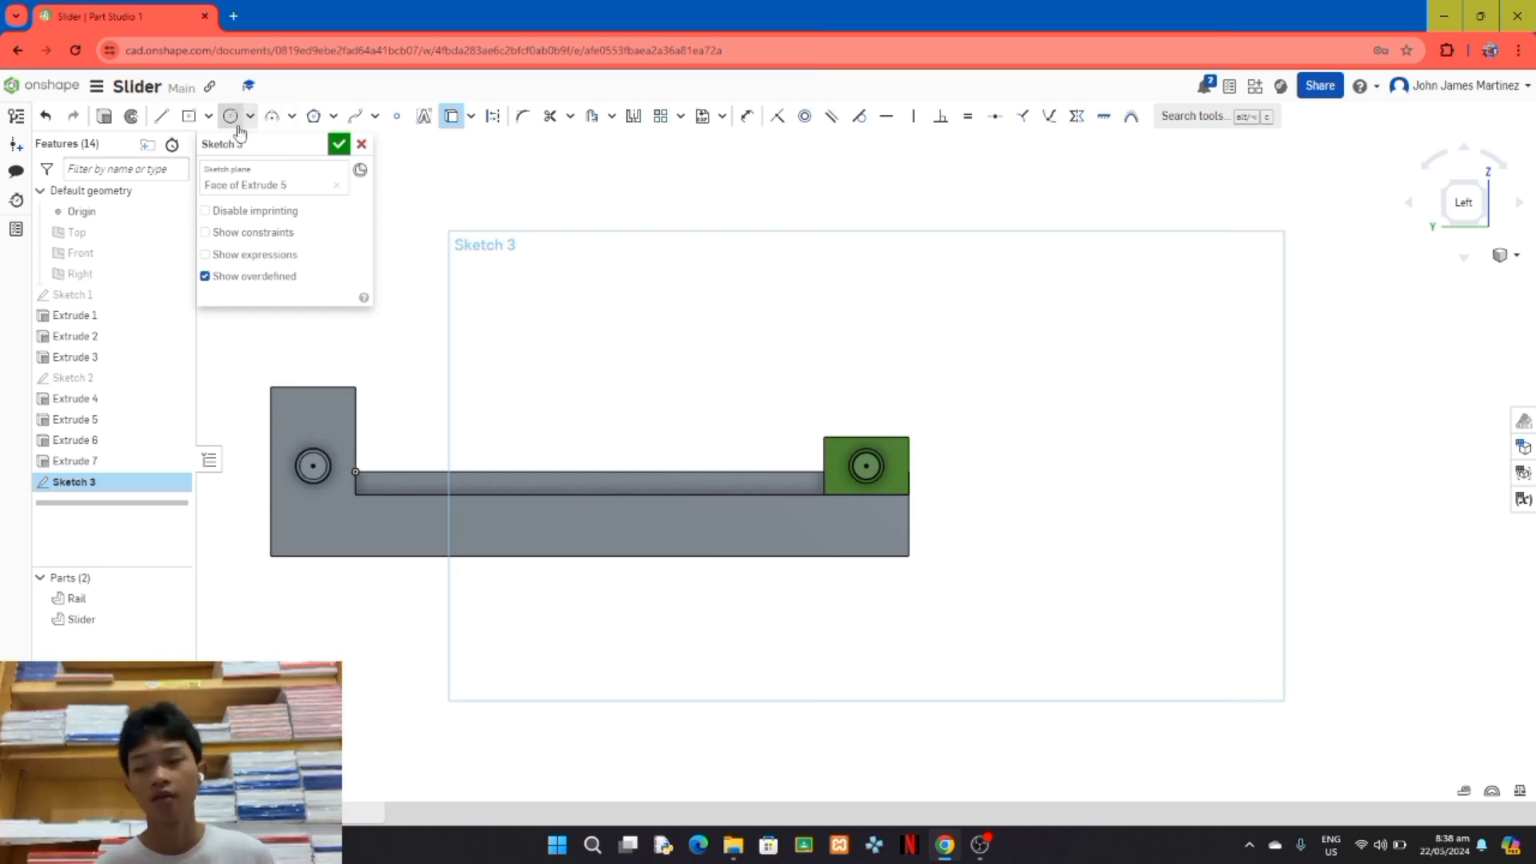
{"action": "left_click", "coordinate": [159, 120]}
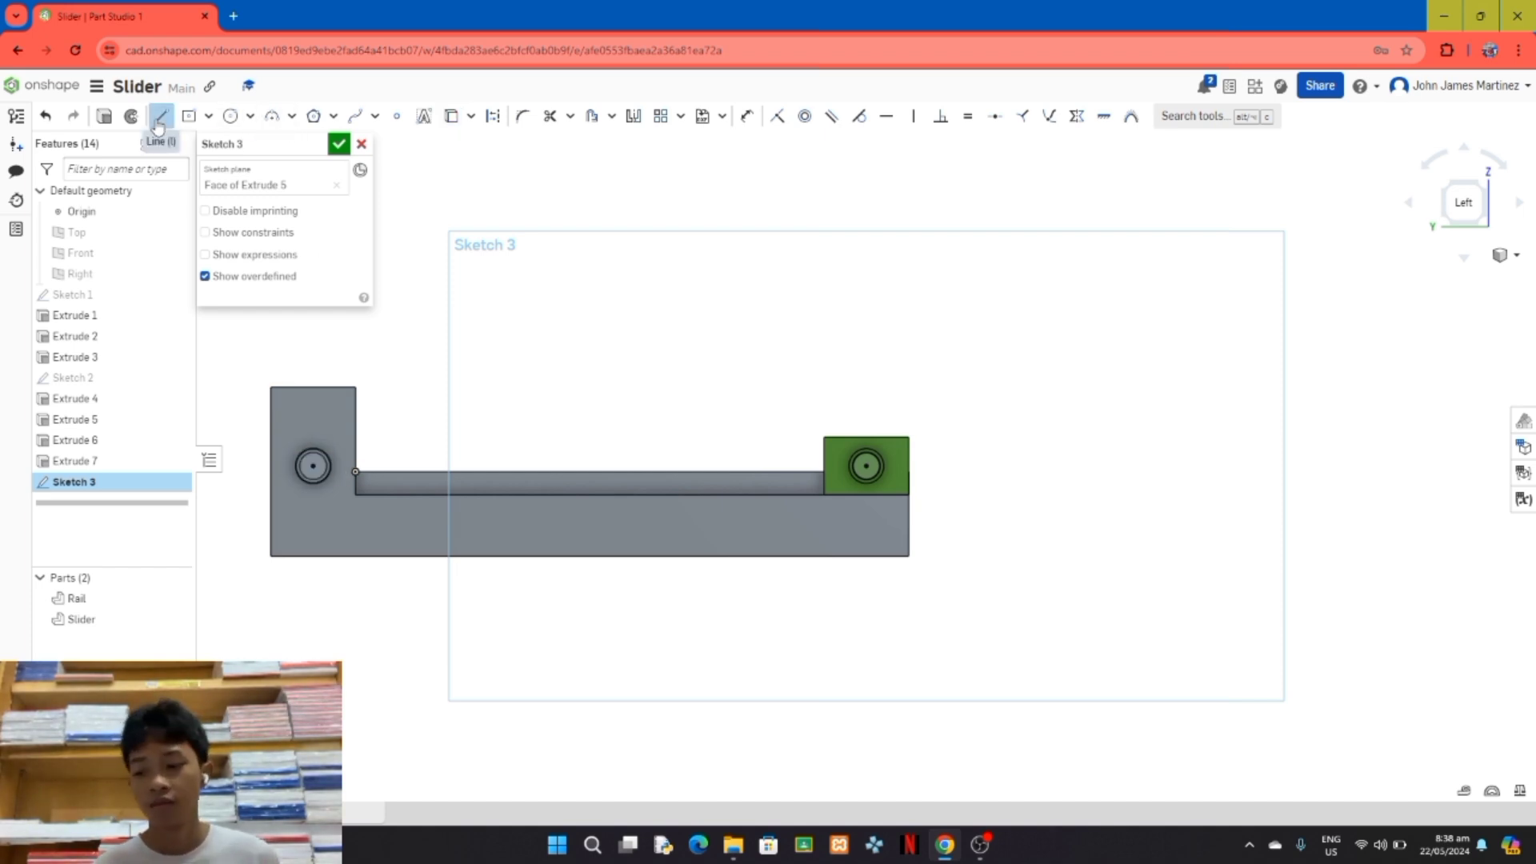
{"action": "left_click", "coordinate": [313, 465]}
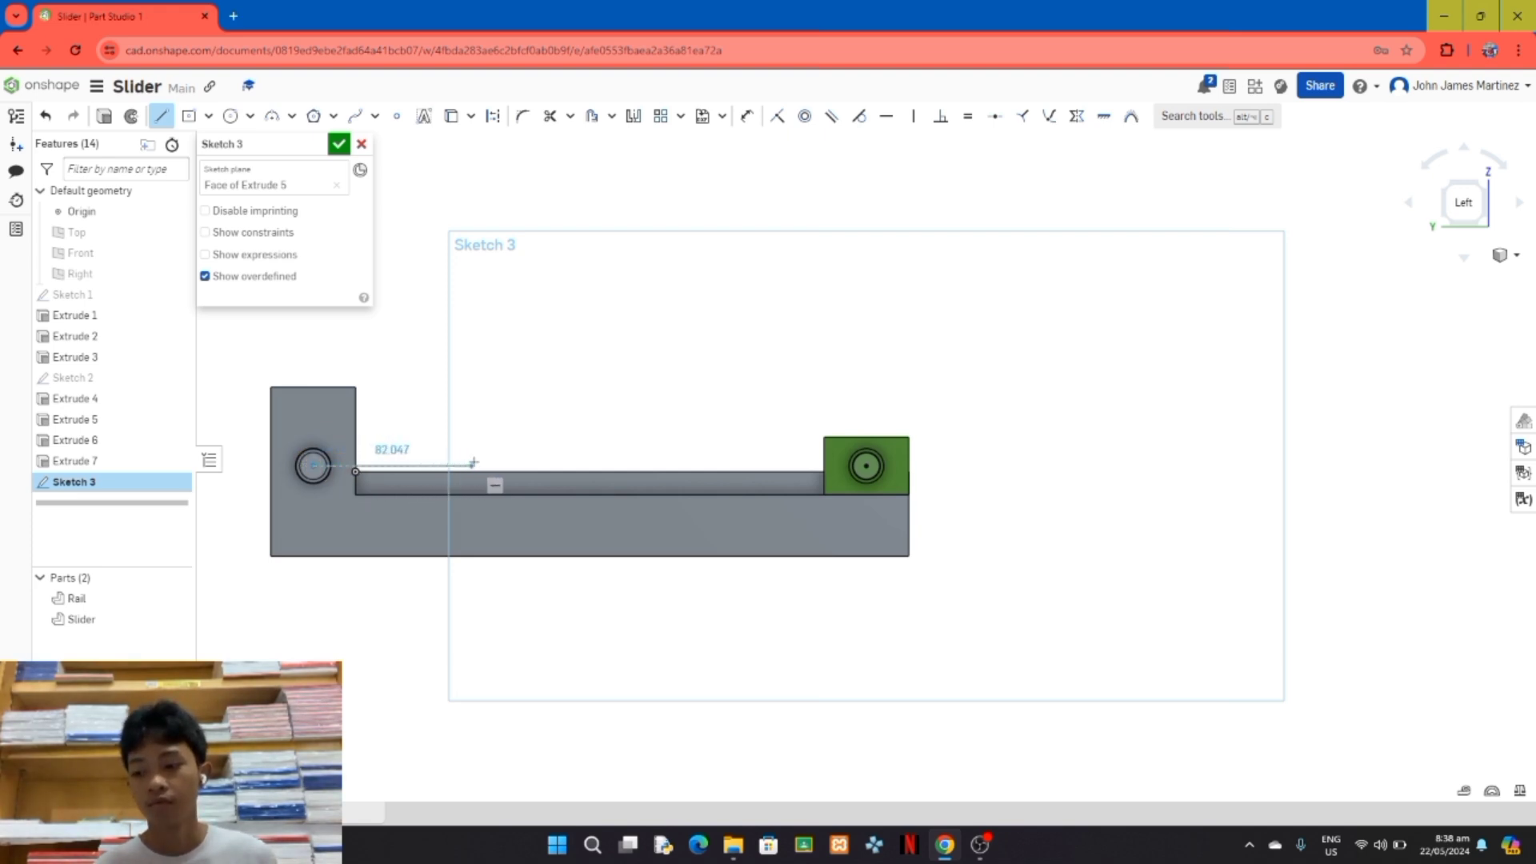
{"action": "left_click", "coordinate": [492, 460]}
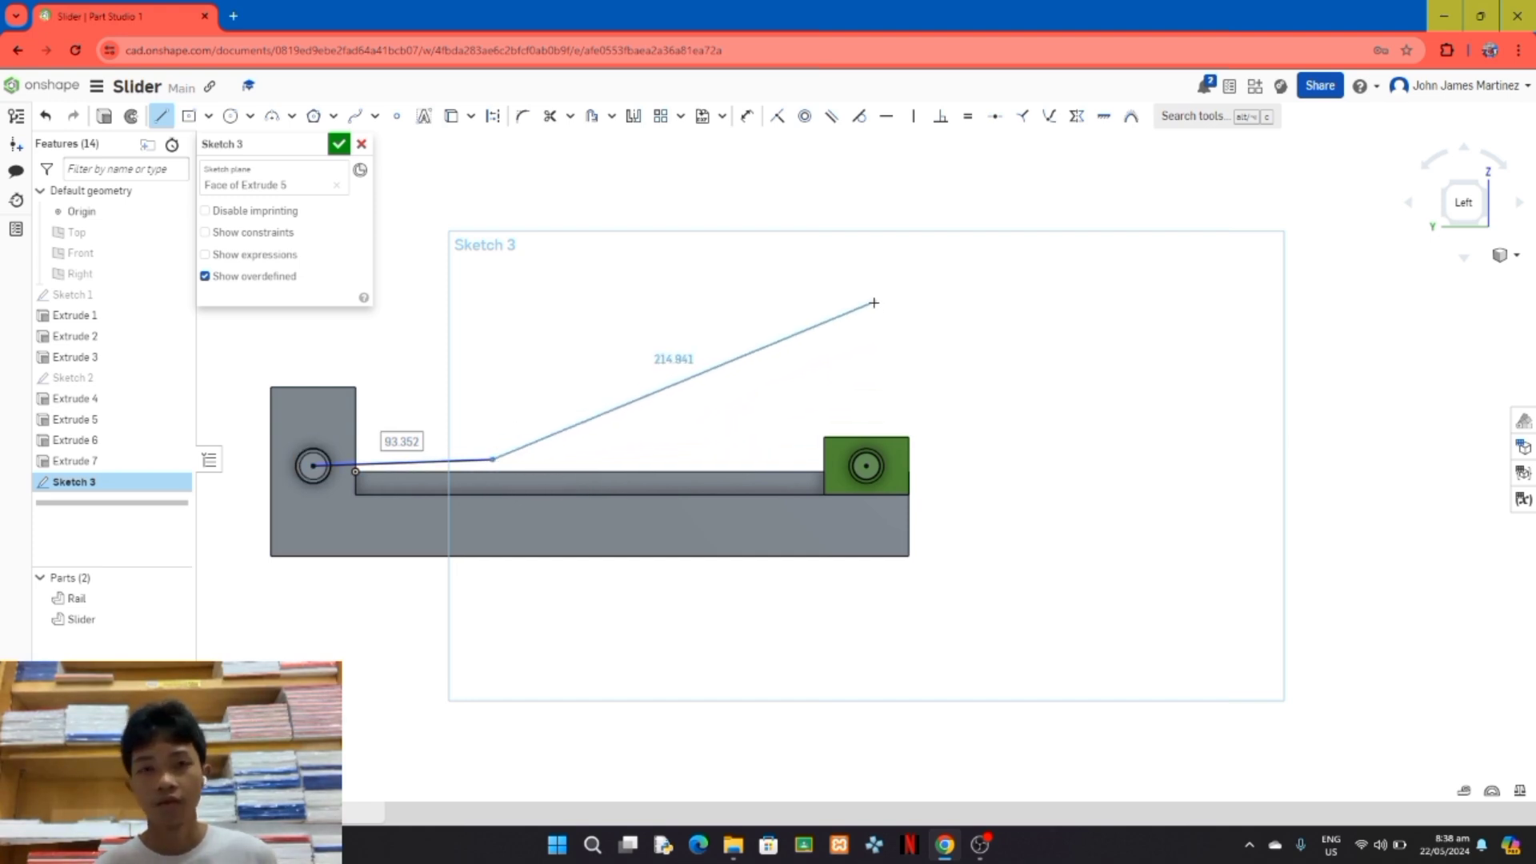
{"action": "key", "text": "Escape"}
{"action": "key", "text": "ctrl+z"}
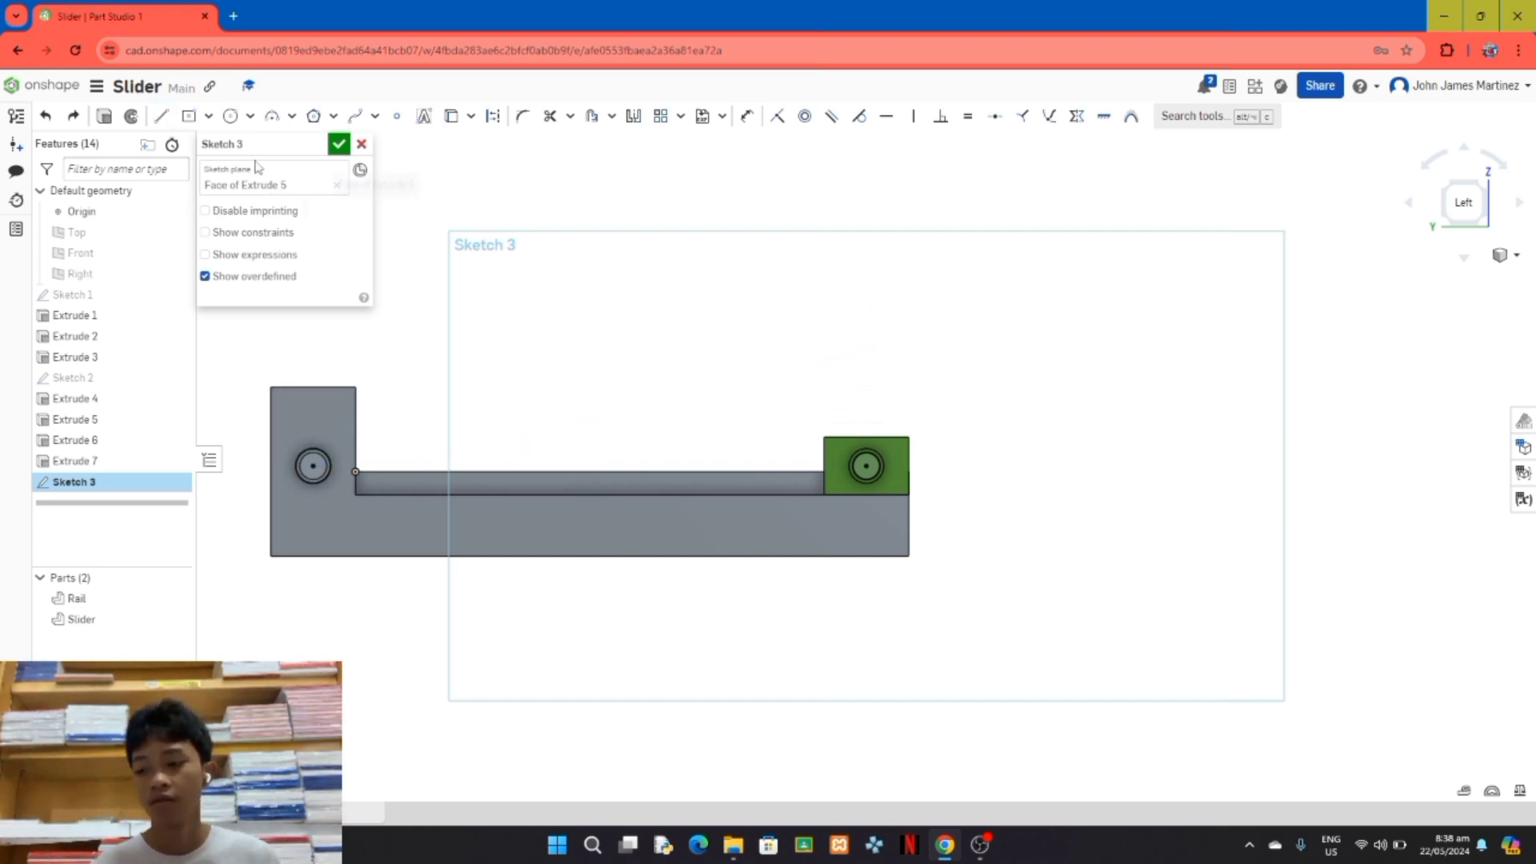
Step: Sketch a horizontal line about 77 mm long from the Rail pin's centre, and join its end to the Slider pin's centre with a second line
{"action": "left_click", "coordinate": [163, 122]}
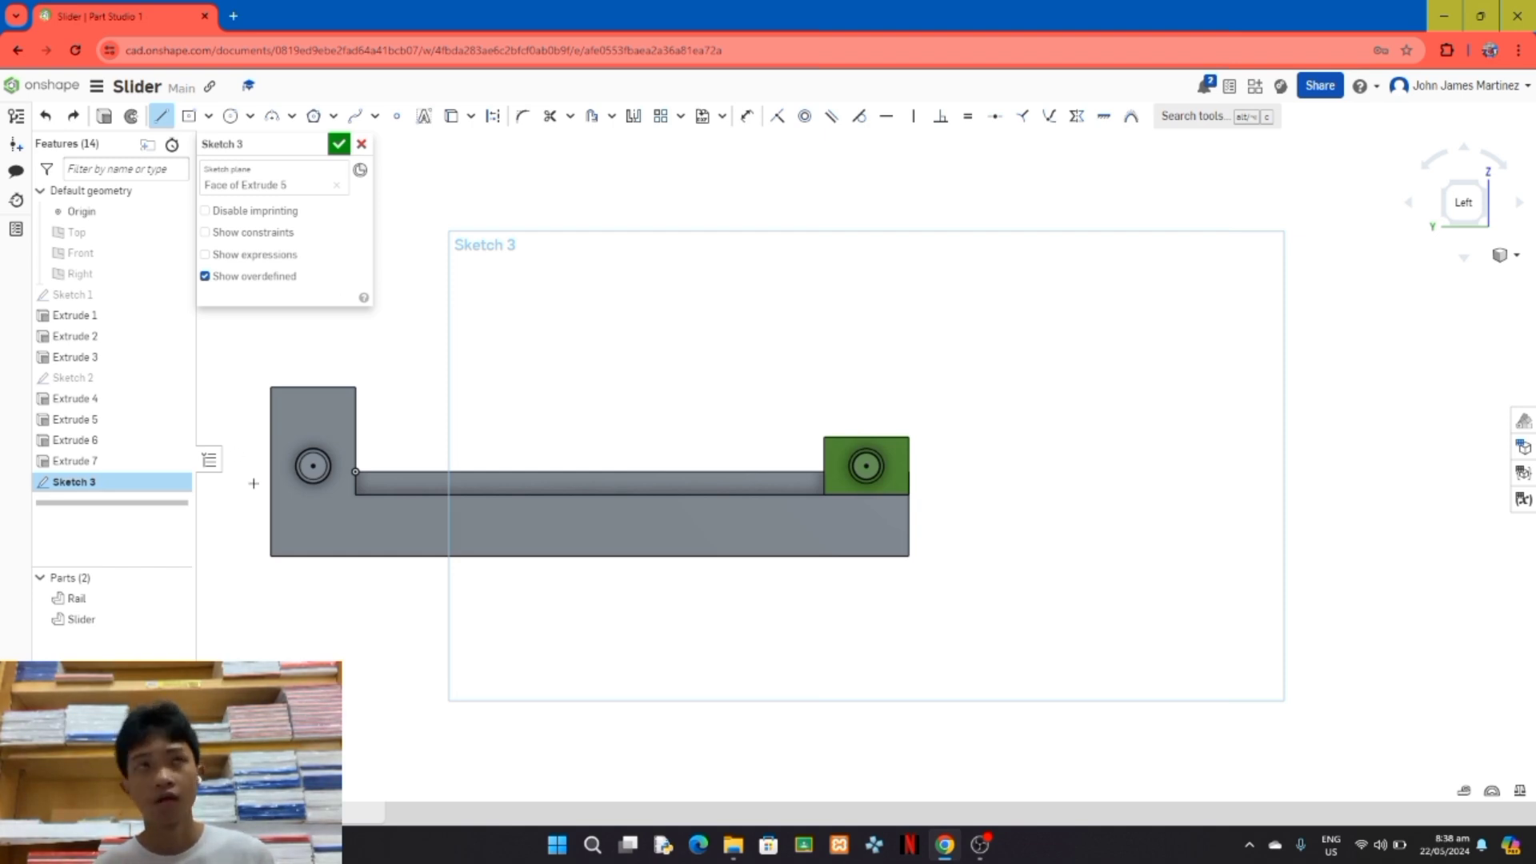
{"action": "left_click", "coordinate": [313, 466]}
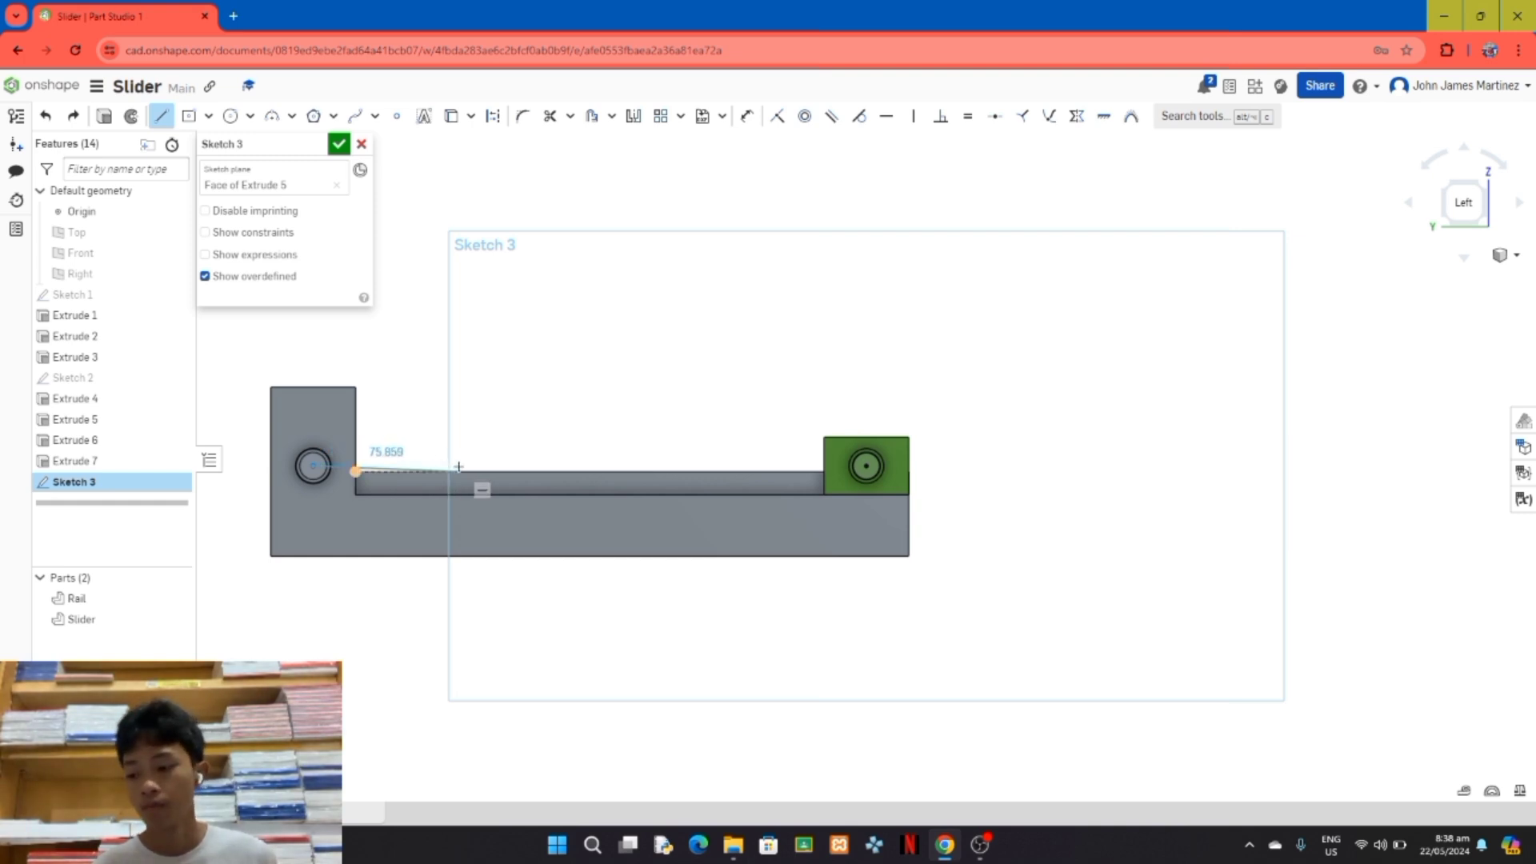
{"action": "left_click", "coordinate": [466, 466]}
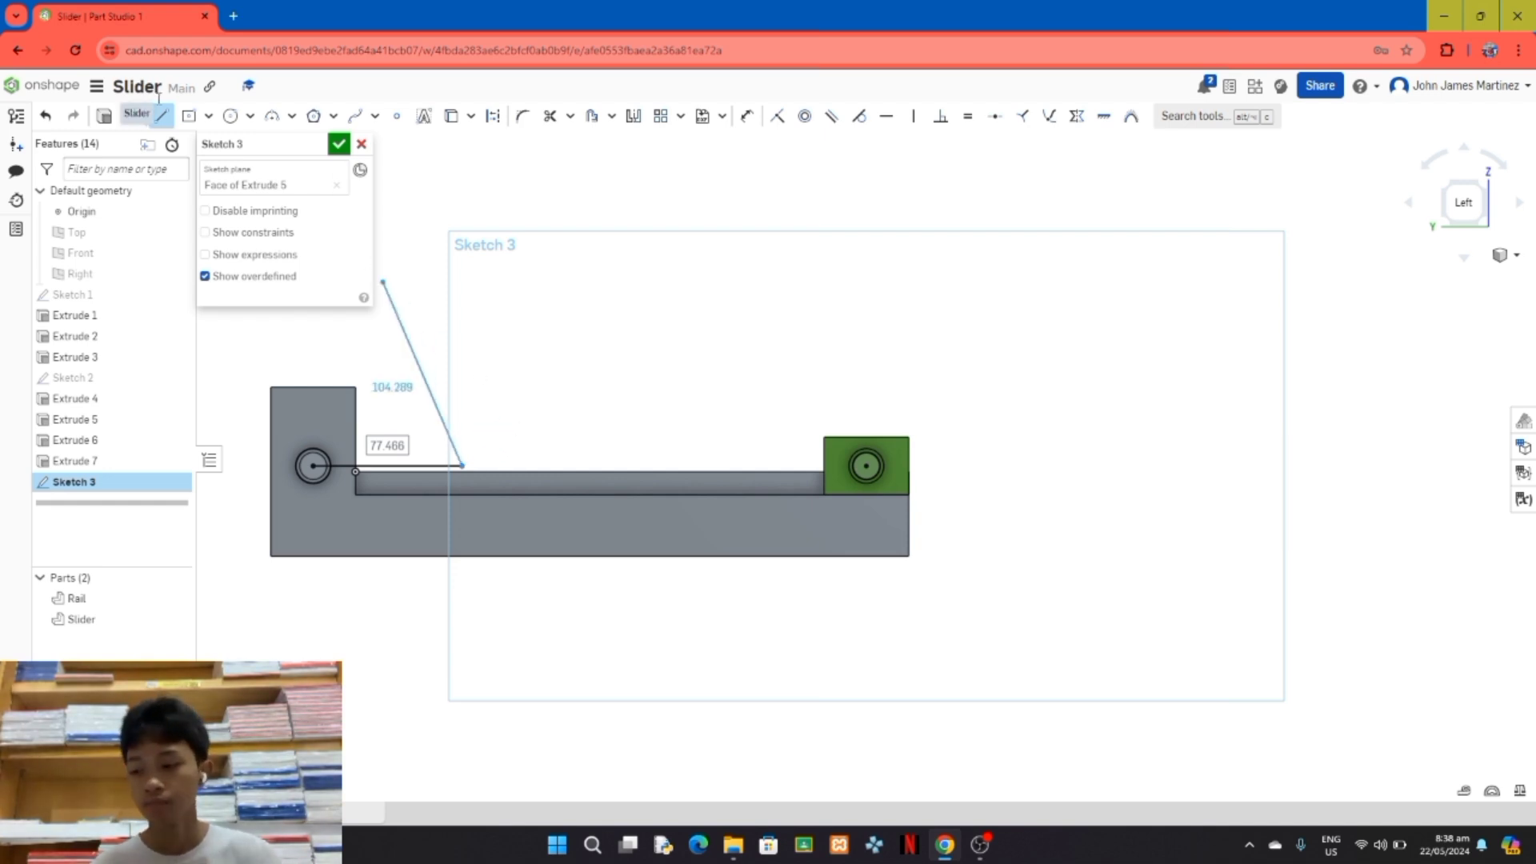
{"action": "key", "text": "Escape"}
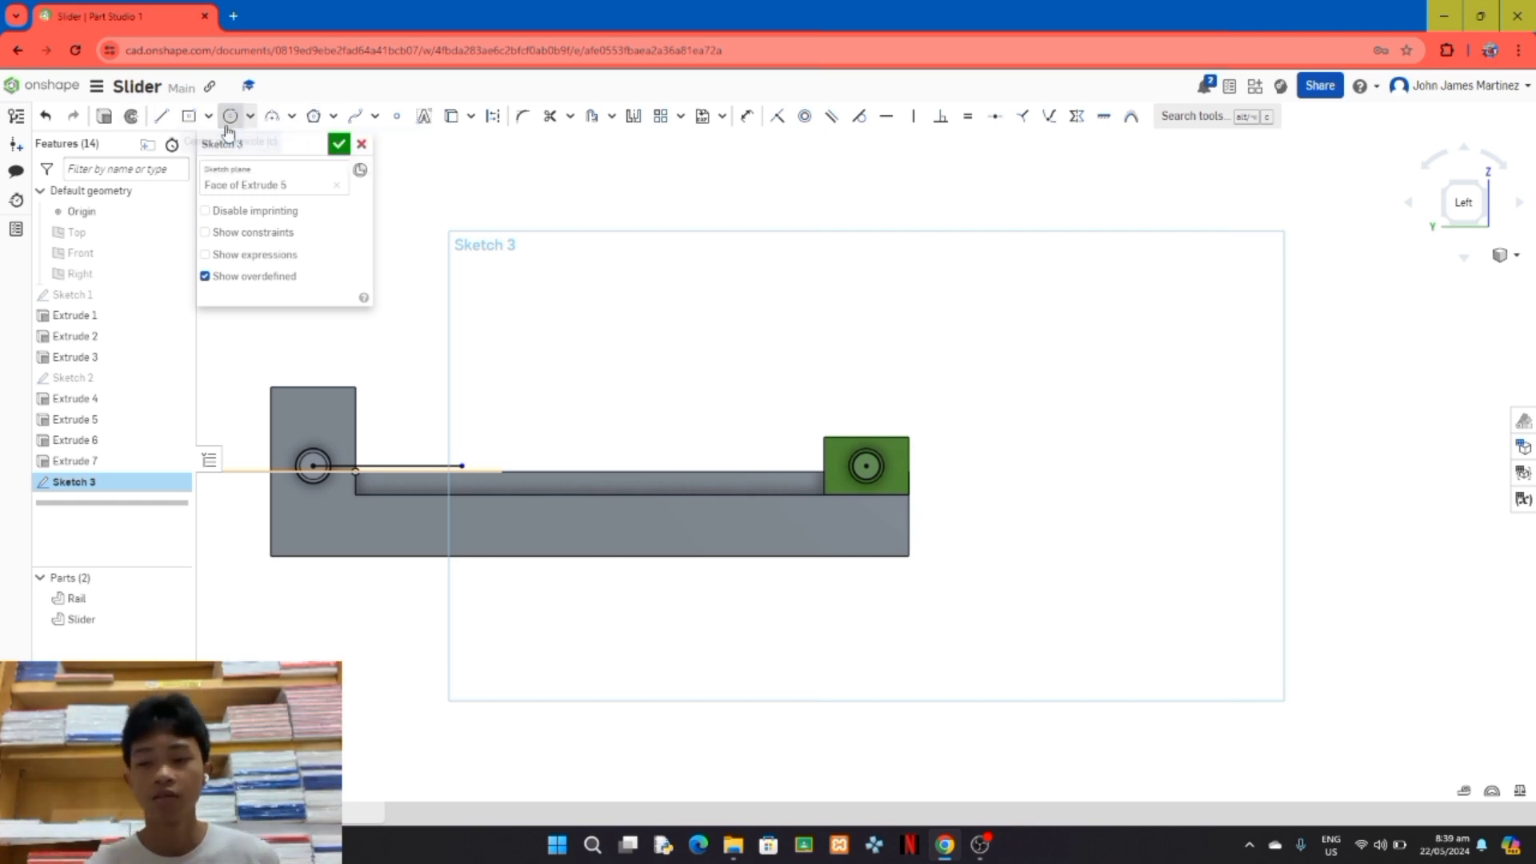
{"action": "left_click", "coordinate": [164, 118]}
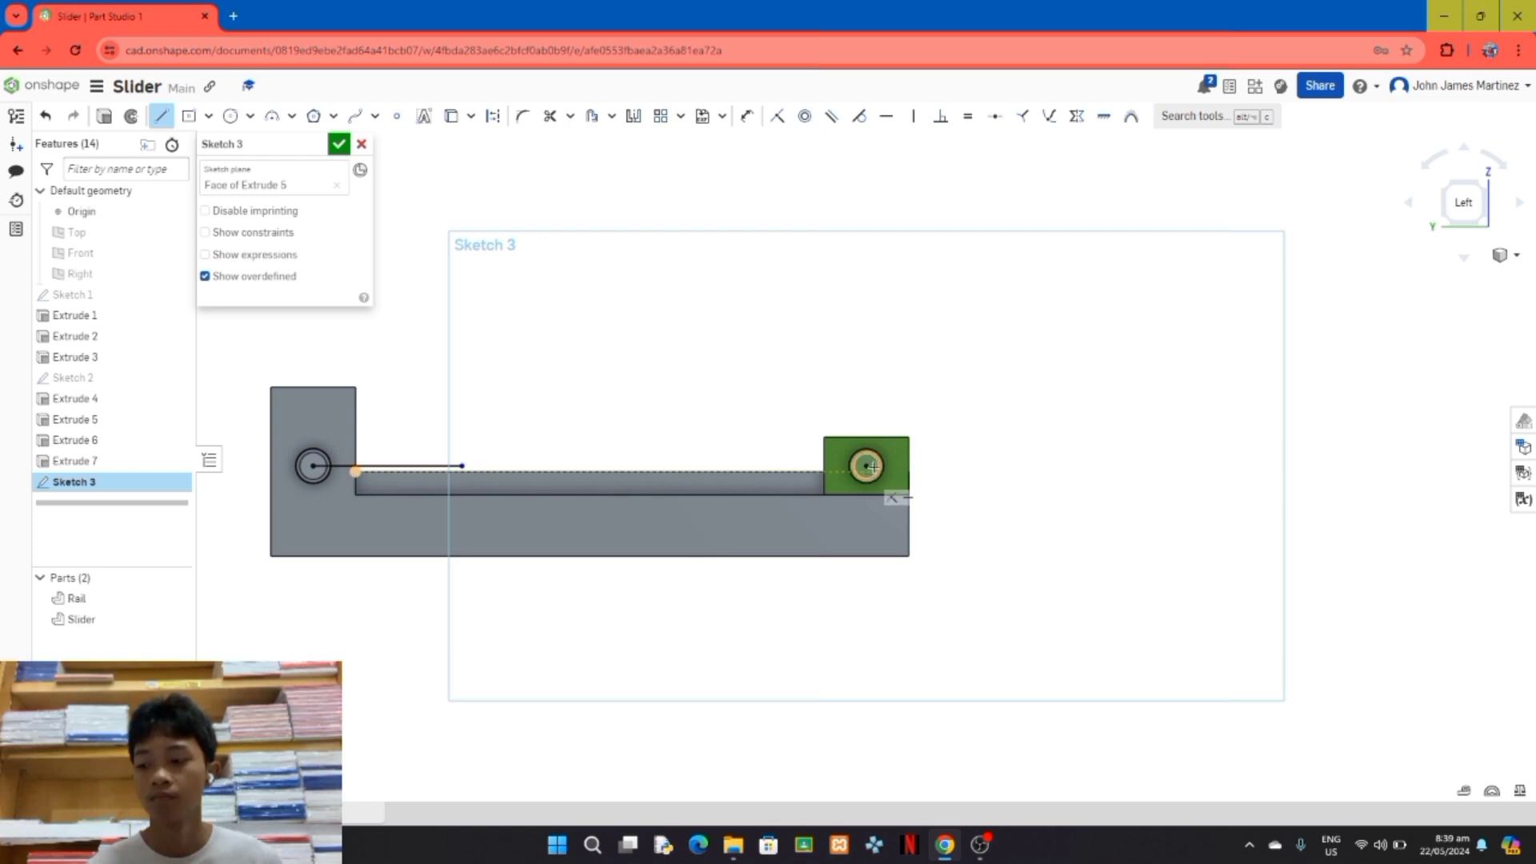
{"action": "left_click_drag", "start_coordinate": [865, 466], "coordinate": [462, 465]}
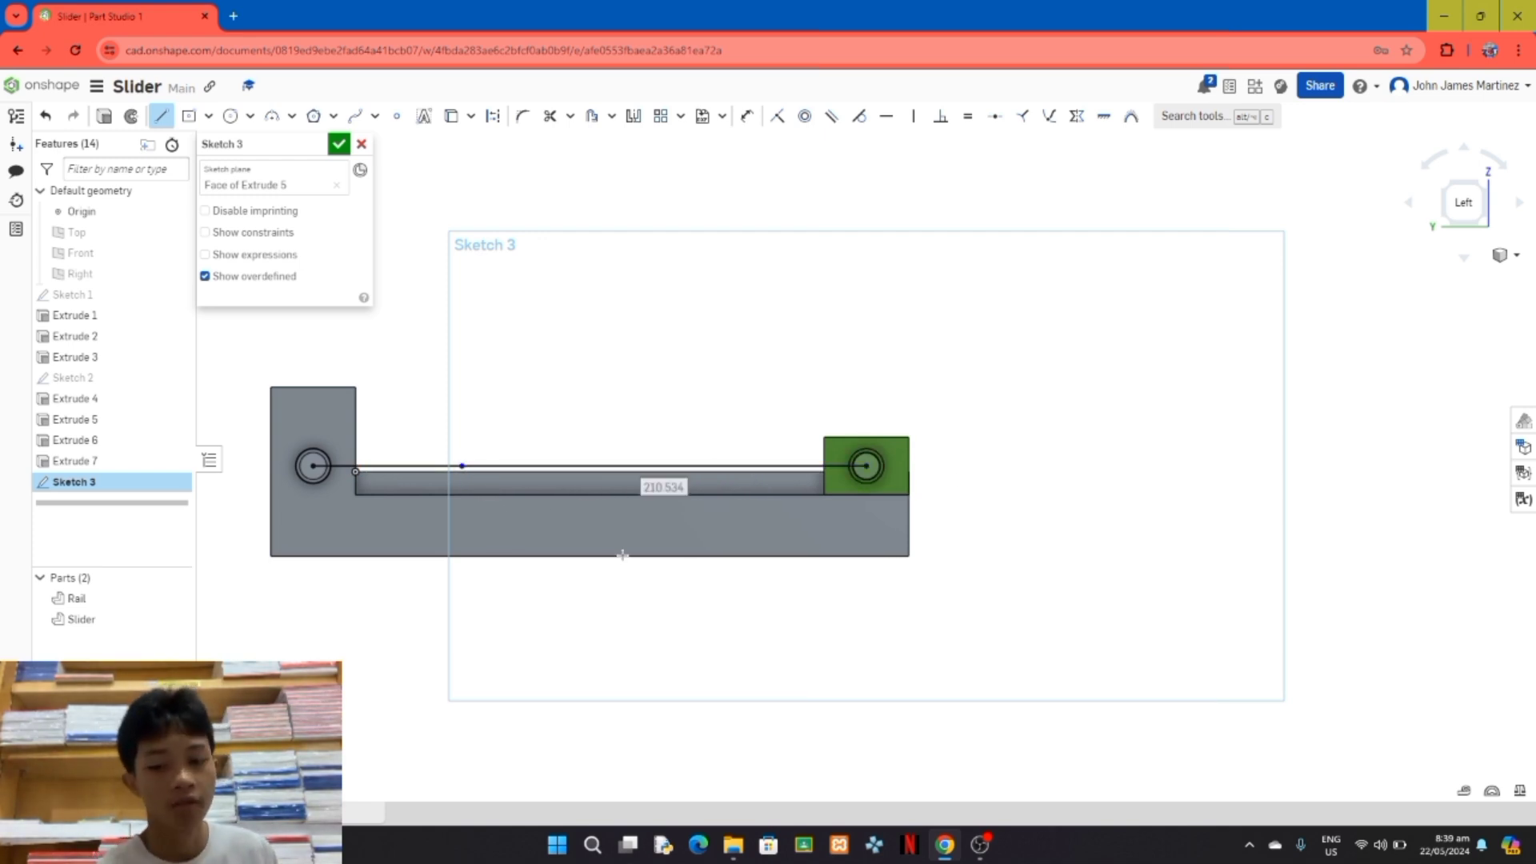
{"action": "left_click", "coordinate": [493, 116]}
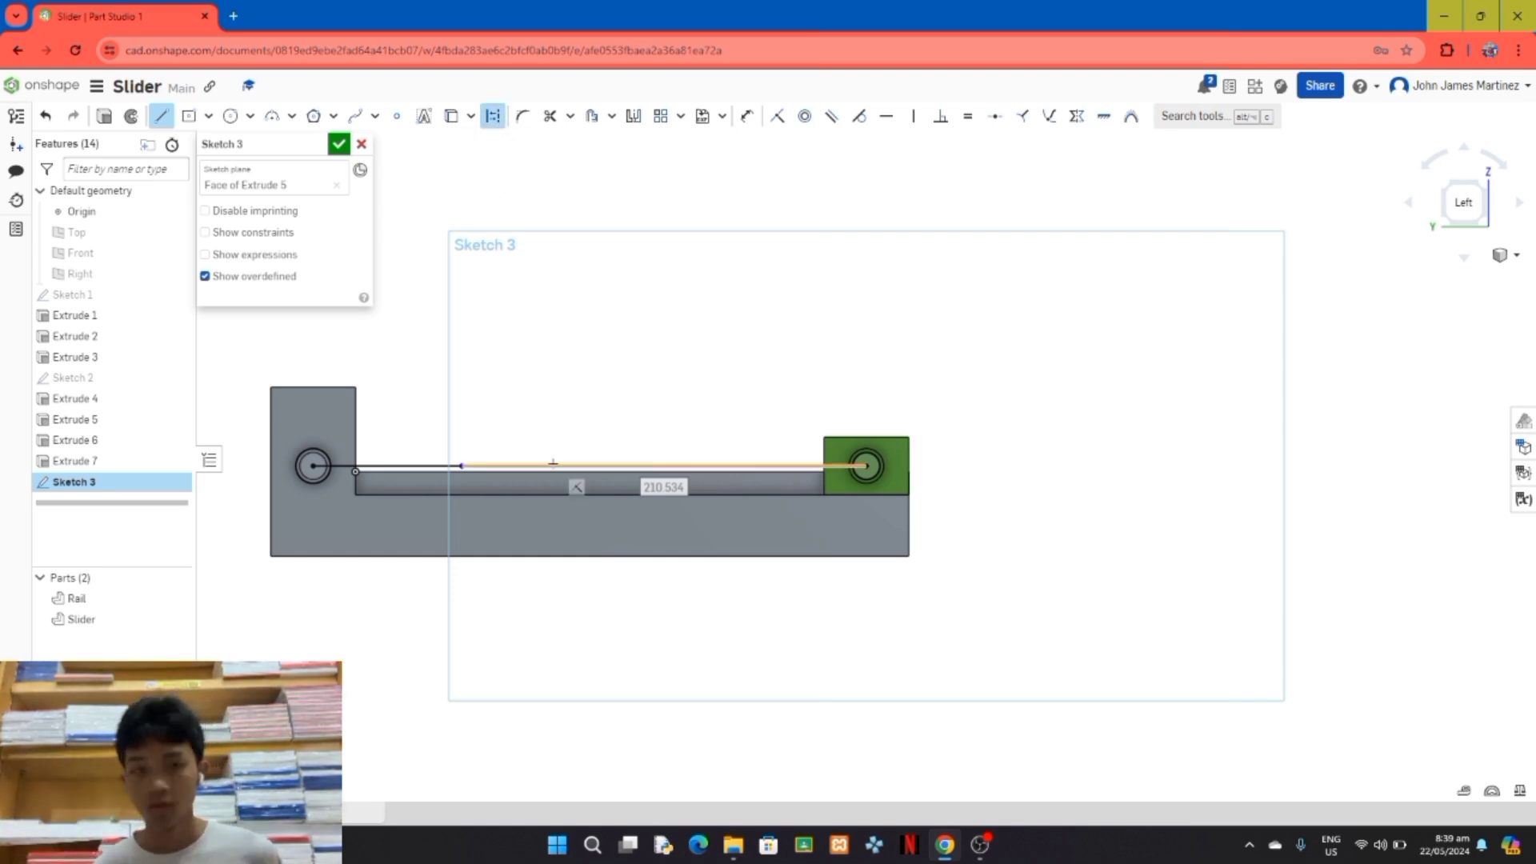
{"action": "left_click", "coordinate": [553, 464]}
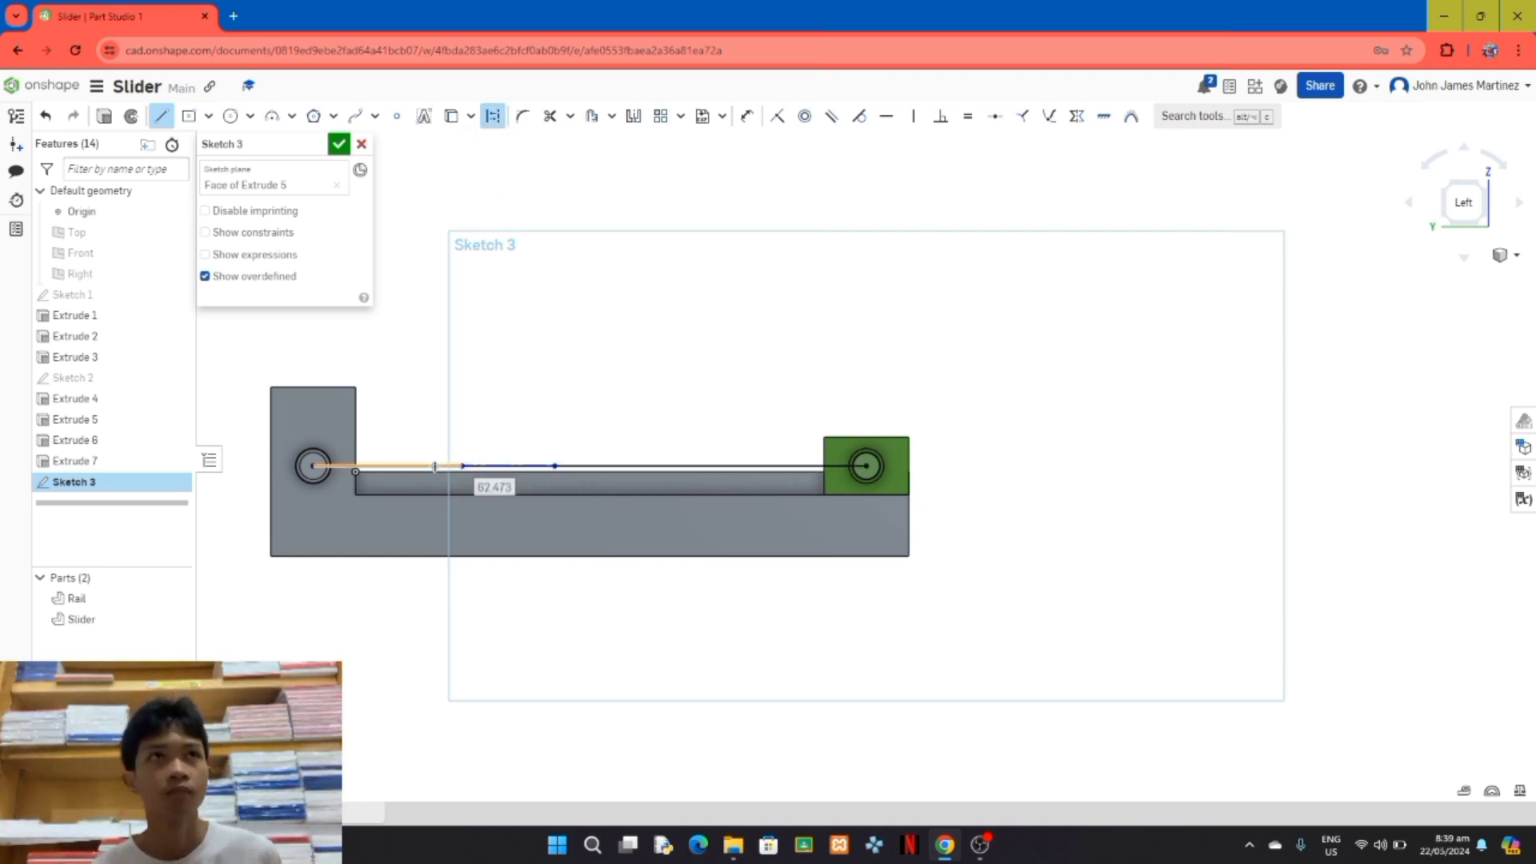
{"action": "left_click", "coordinate": [434, 466]}
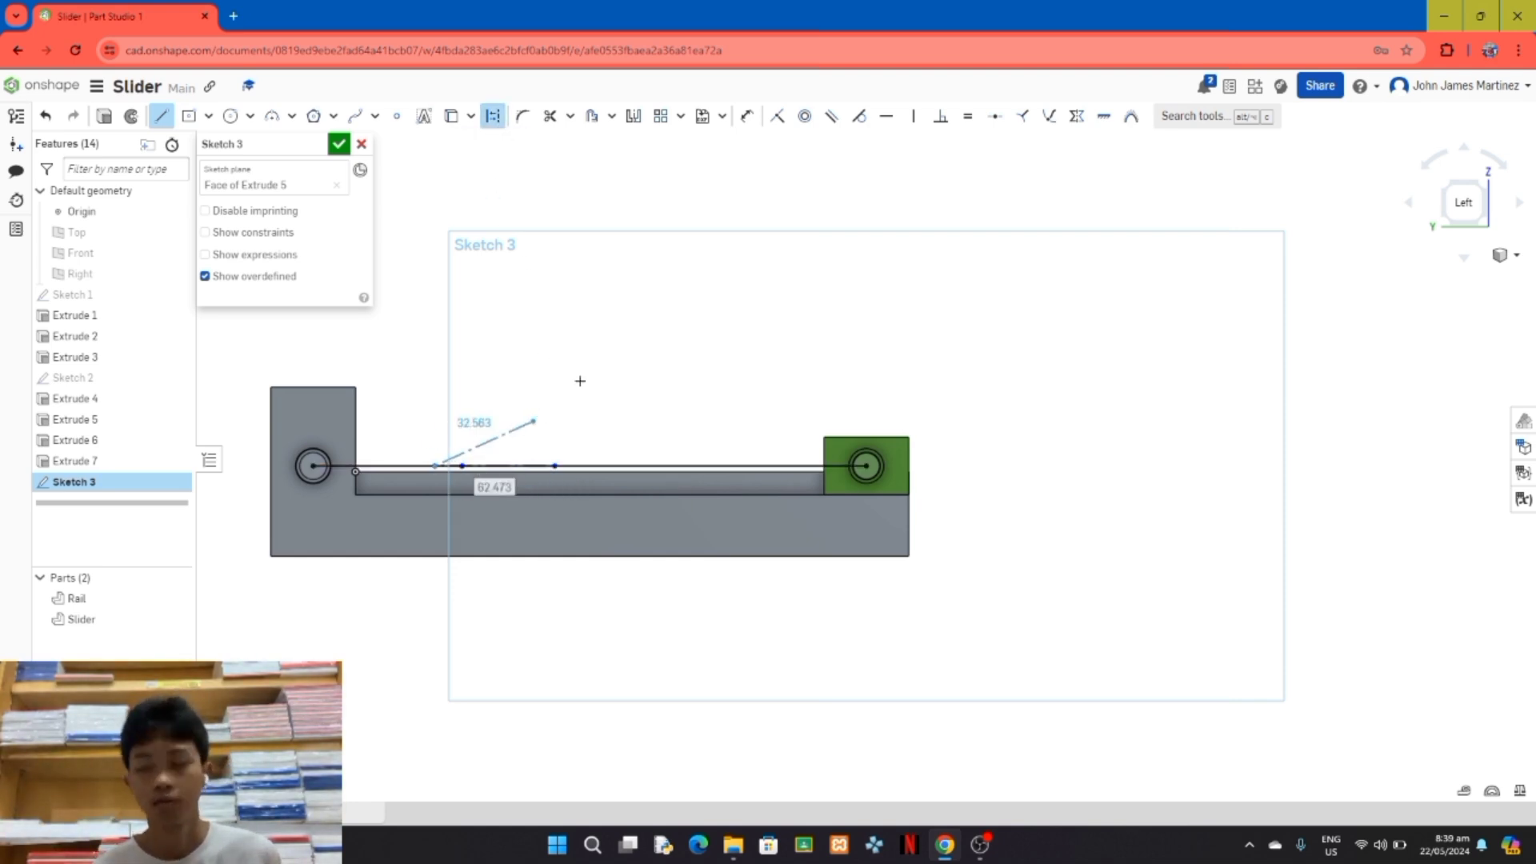
{"action": "left_click", "coordinate": [162, 118]}
{"action": "key", "text": "ctrl+z"}
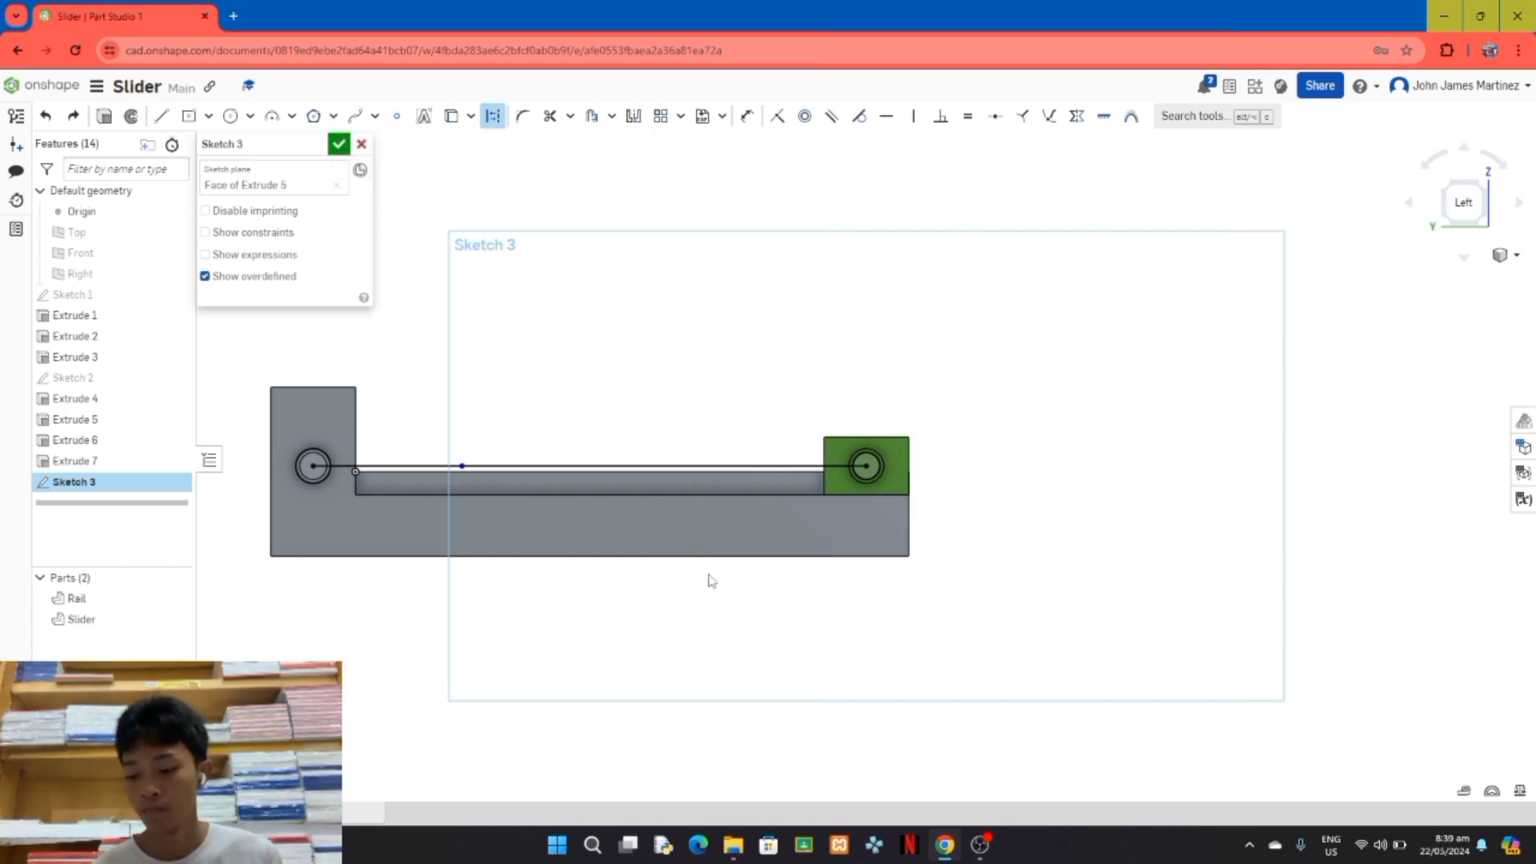
Step: Convert both lines joining the Rail and Slider pin centres to construction lines
{"action": "left_click", "coordinate": [689, 471]}
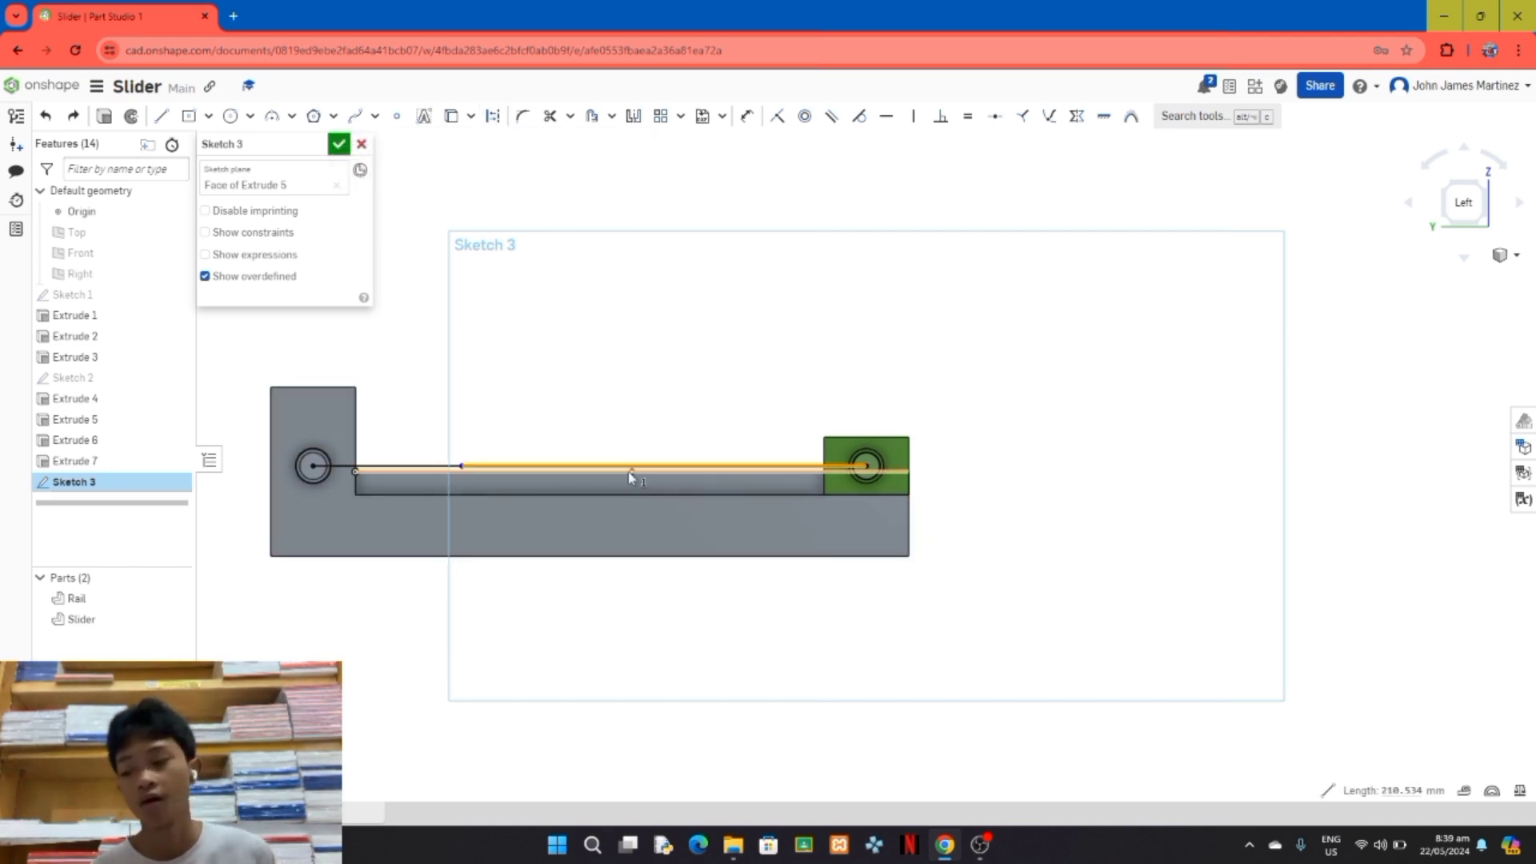
{"action": "left_click", "coordinate": [447, 466]}
{"action": "left_click", "coordinate": [494, 116]}
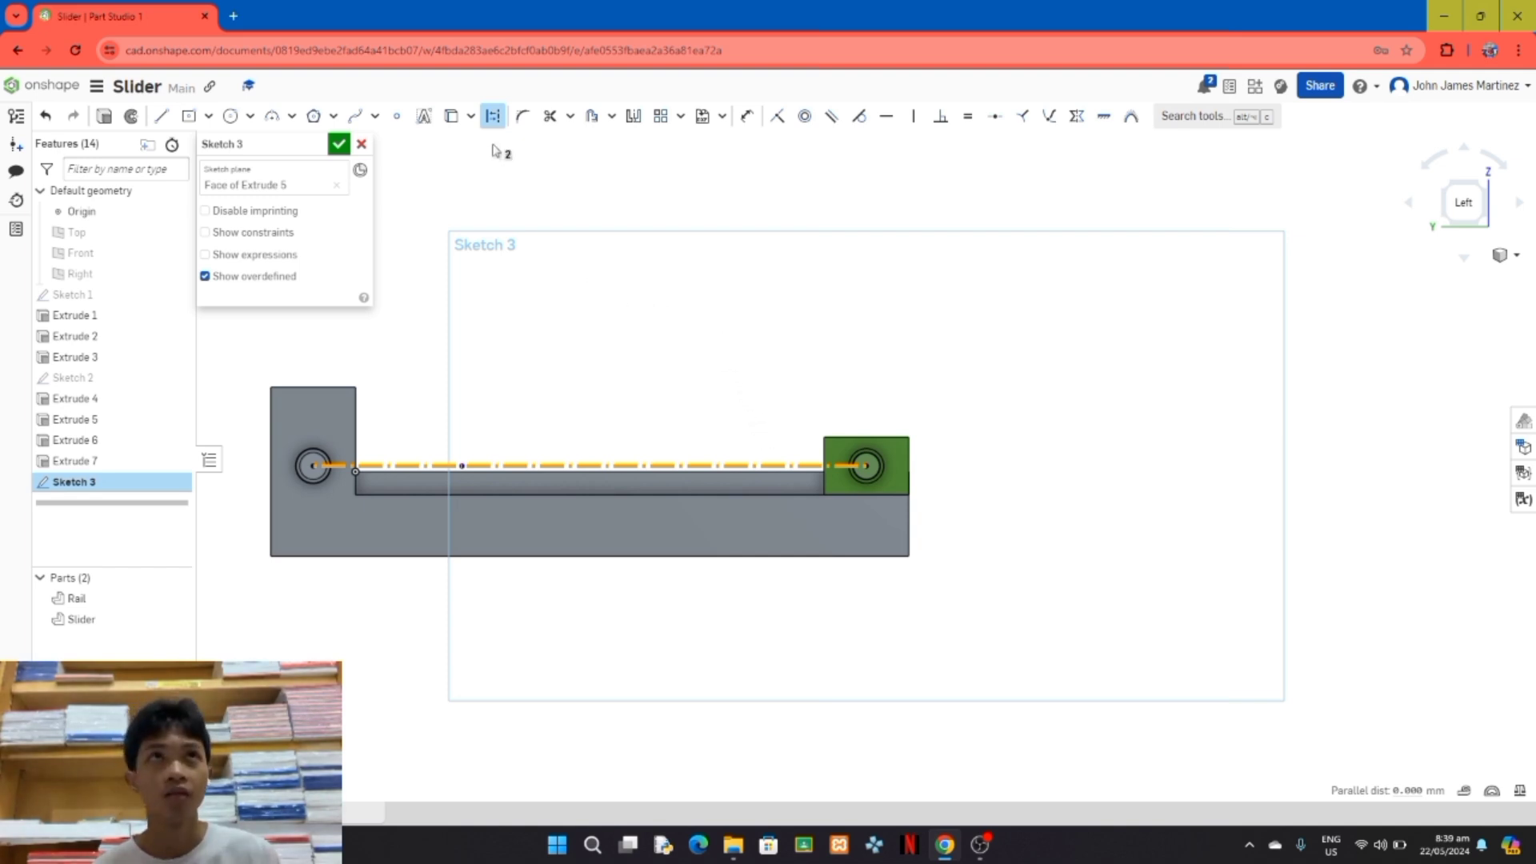
Step: Dimension the construction line ending at the Slider pin's centre to 200 mm
{"action": "left_click", "coordinate": [747, 116]}
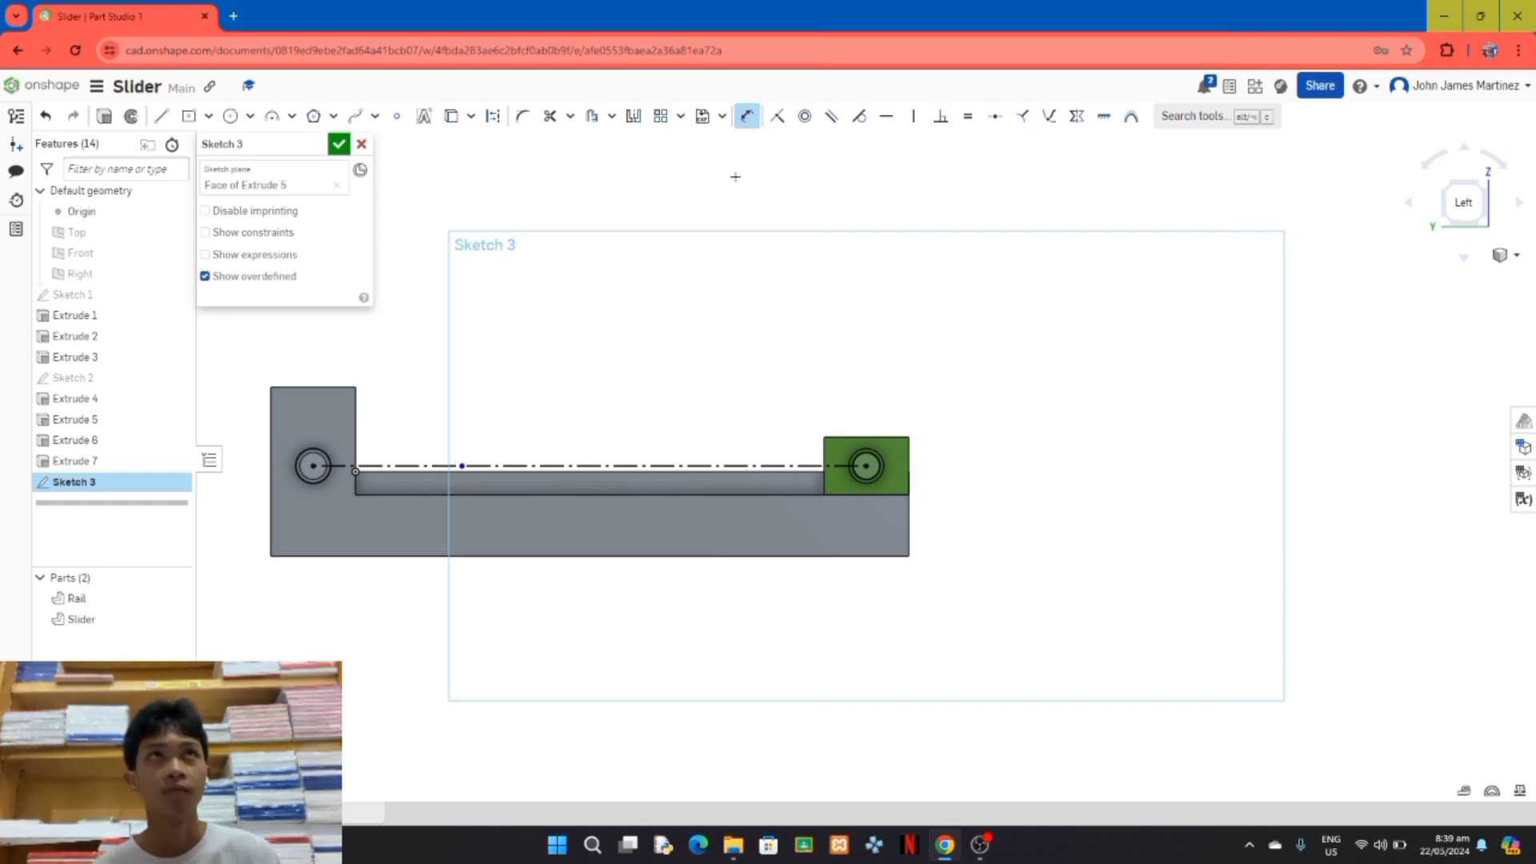
{"action": "left_click", "coordinate": [692, 466]}
{"action": "left_click", "coordinate": [682, 381]}
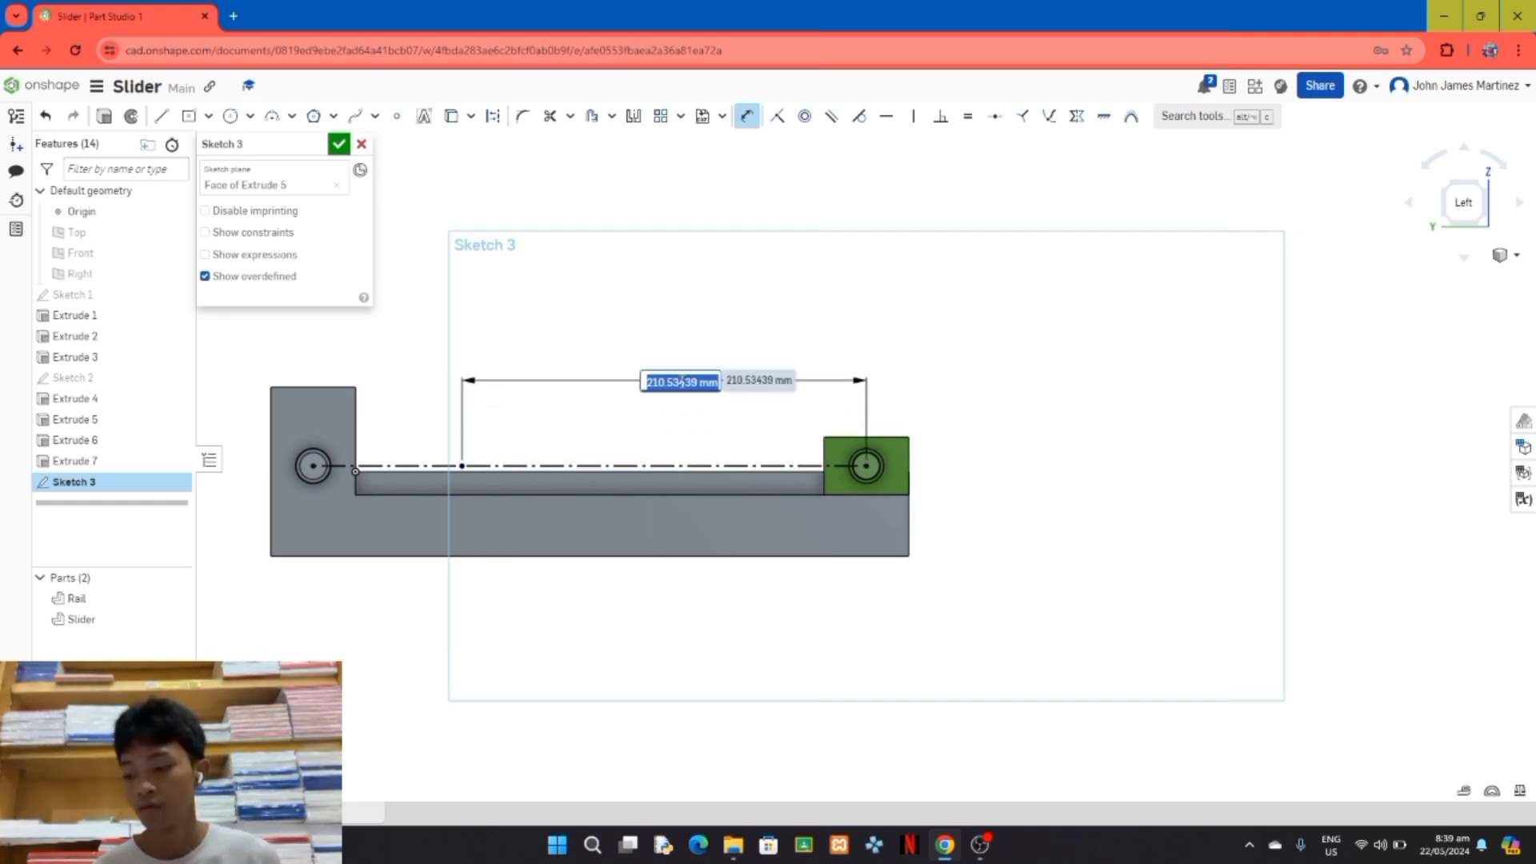
{"action": "type", "text": "200"}
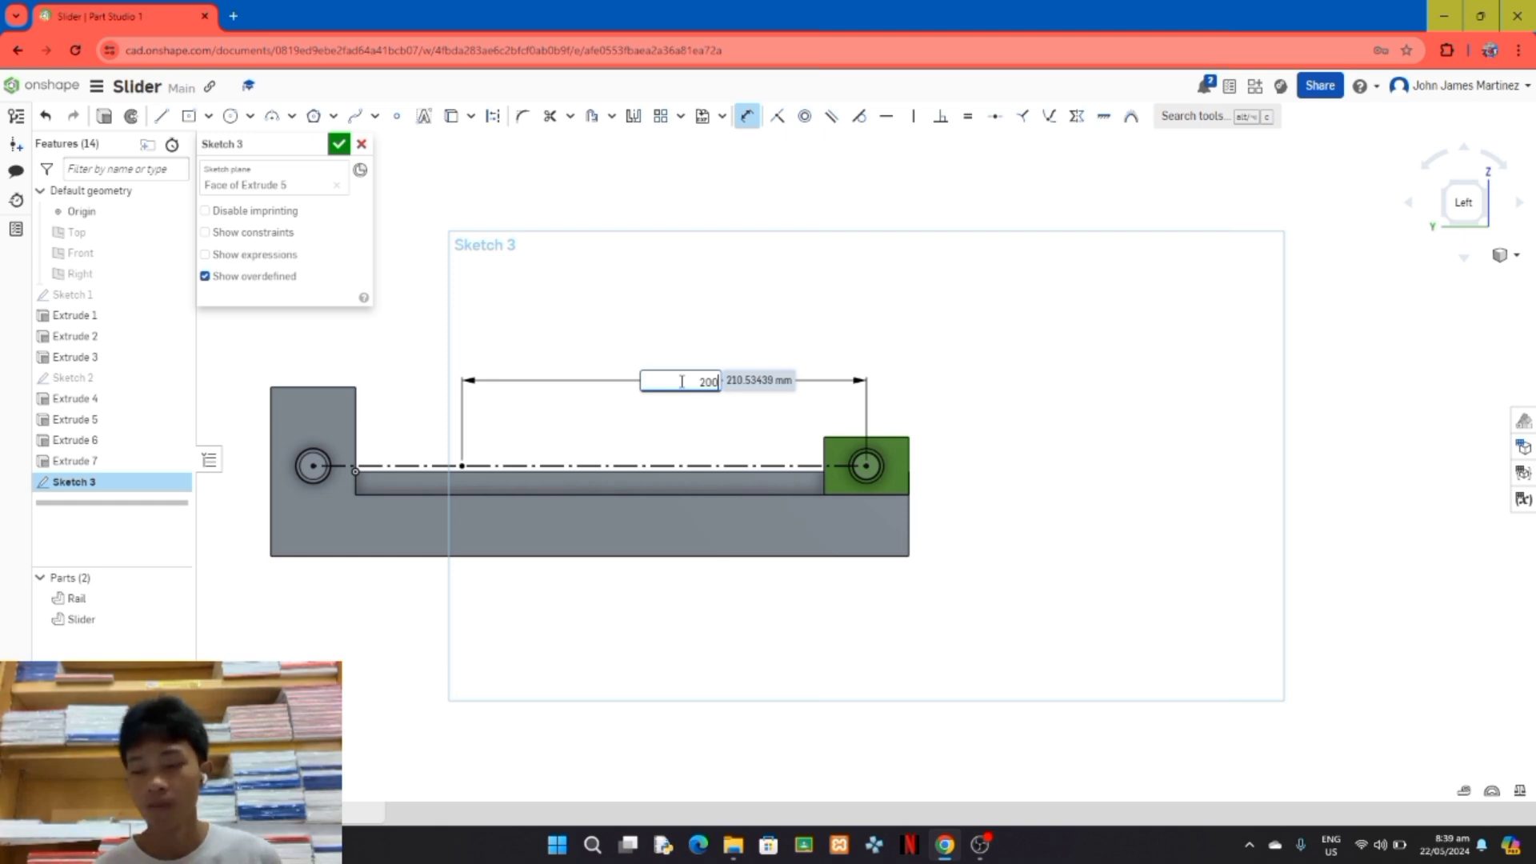
{"action": "key", "text": "Return"}
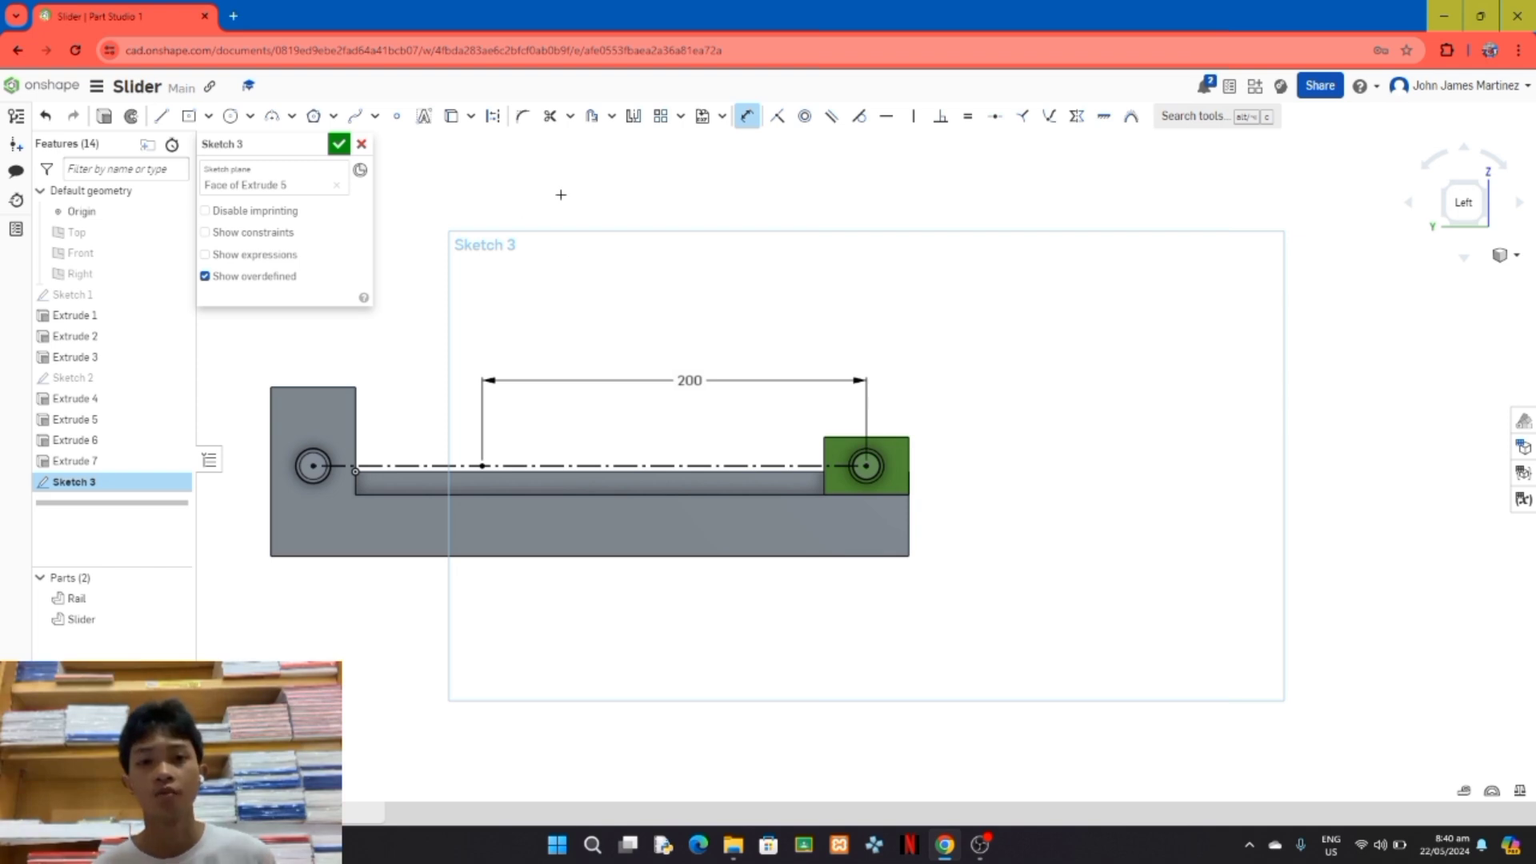
Step: Try to add 20 mm wide slots around both construction lines between the pins
{"action": "left_click", "coordinate": [612, 118]}
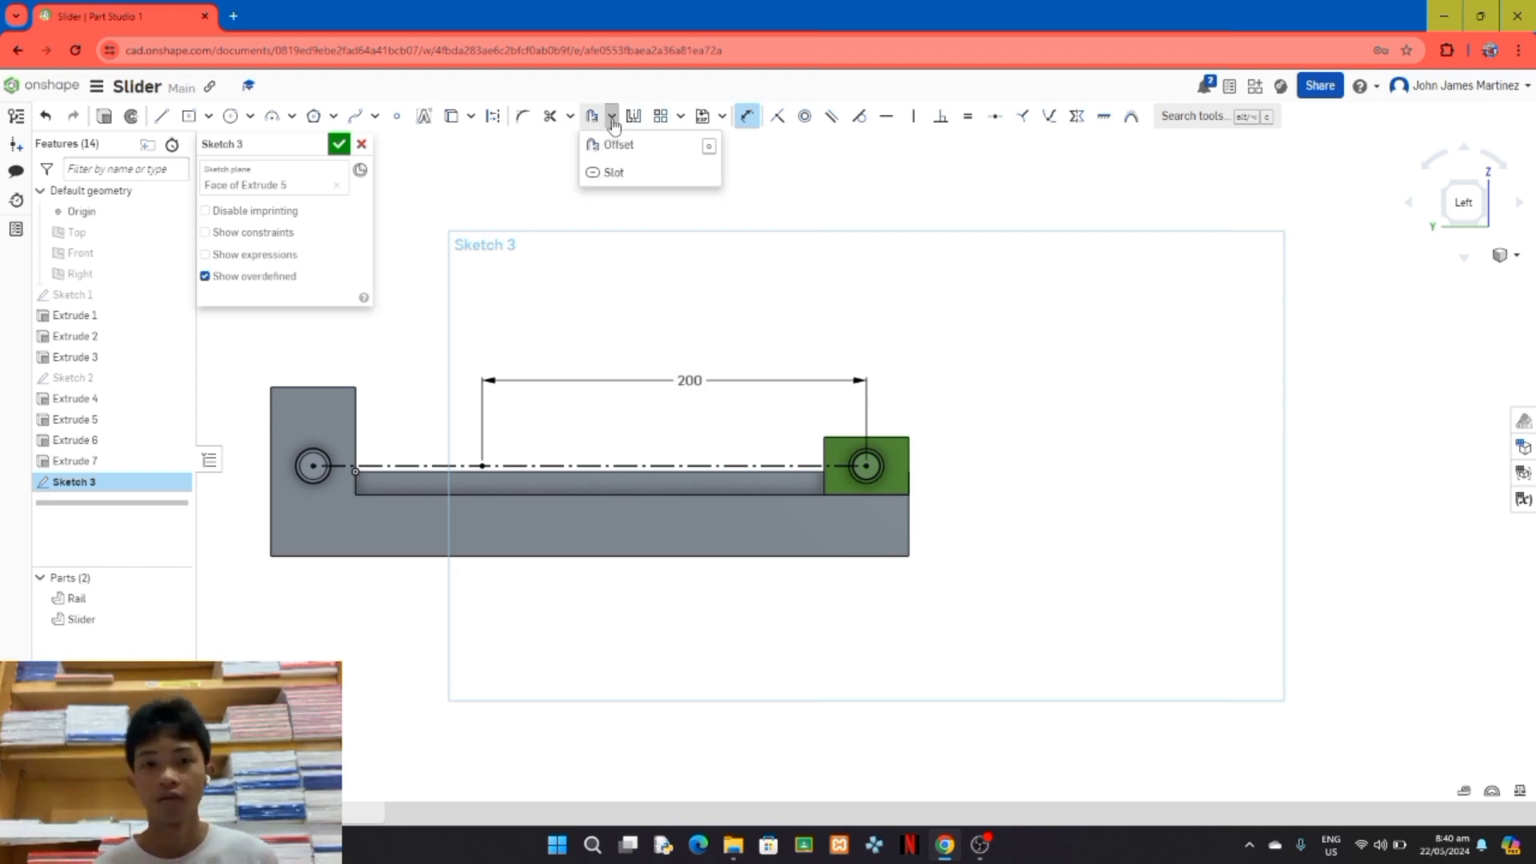
{"action": "left_click", "coordinate": [631, 178]}
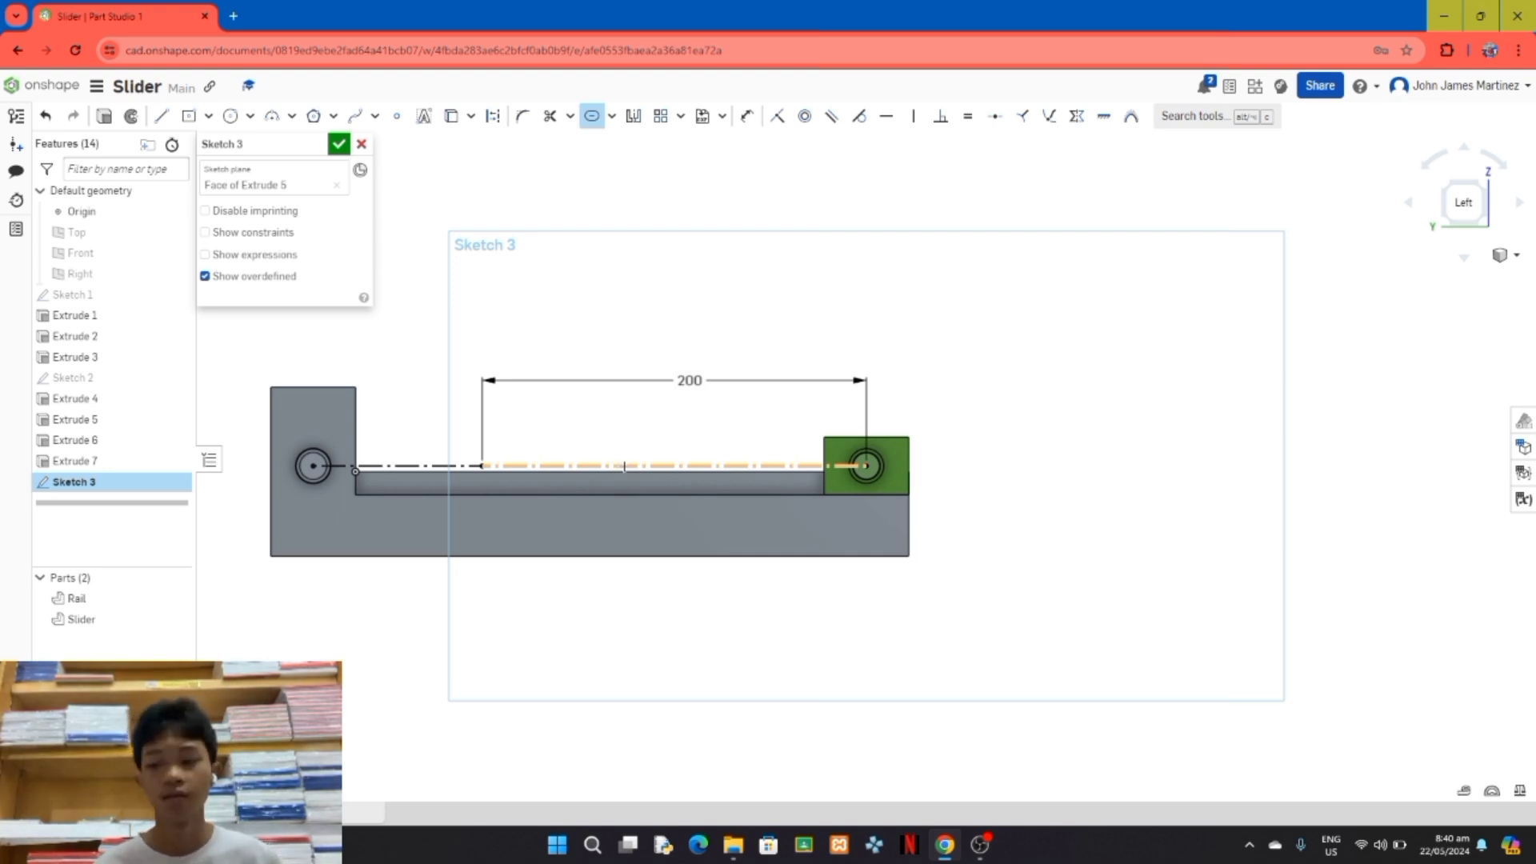
{"action": "left_click", "coordinate": [624, 466]}
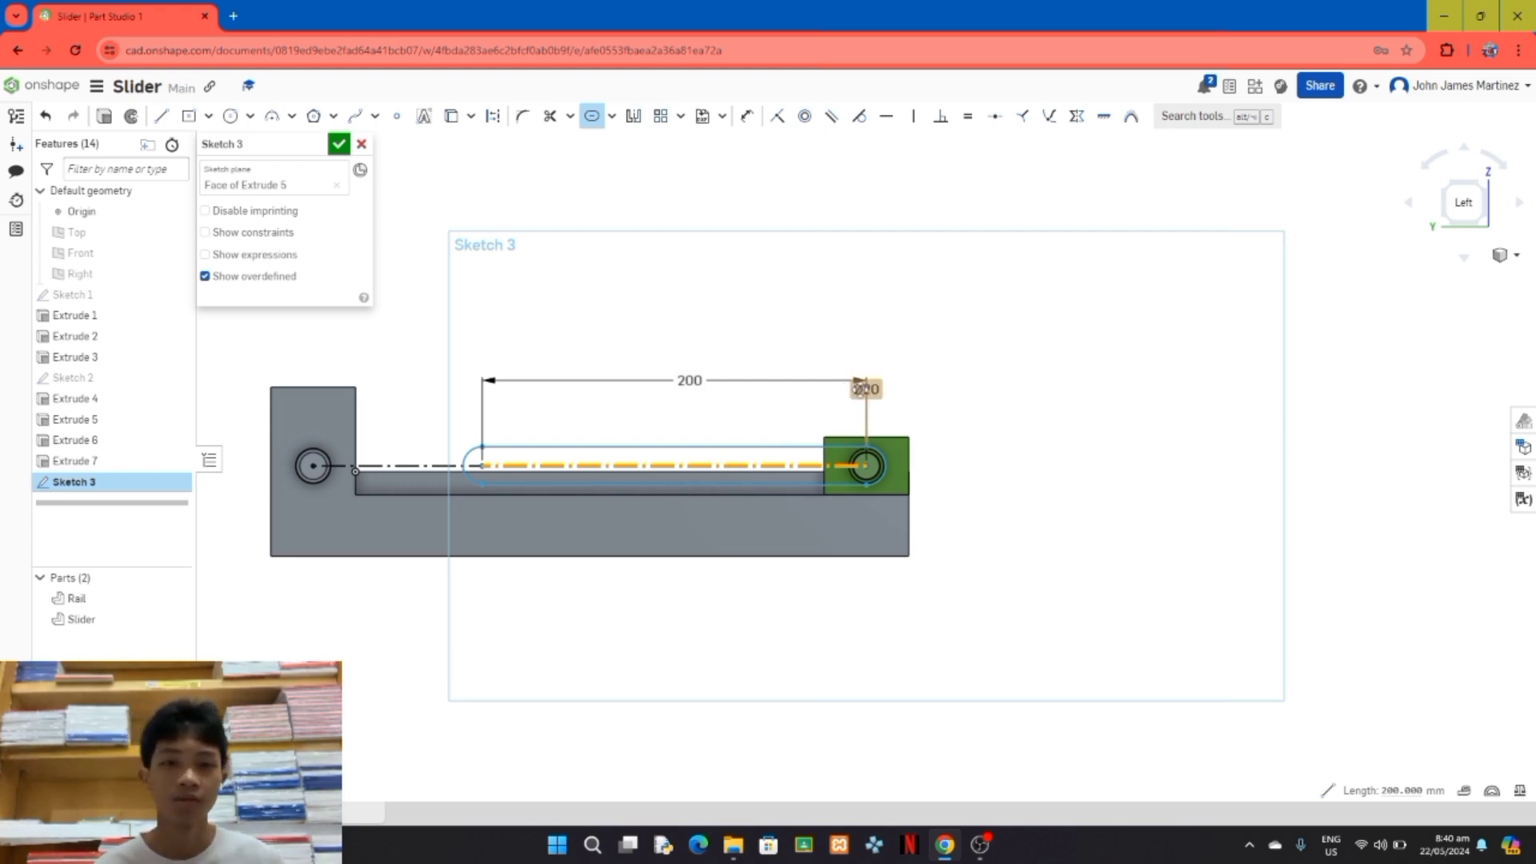
{"action": "left_click", "coordinate": [589, 117]}
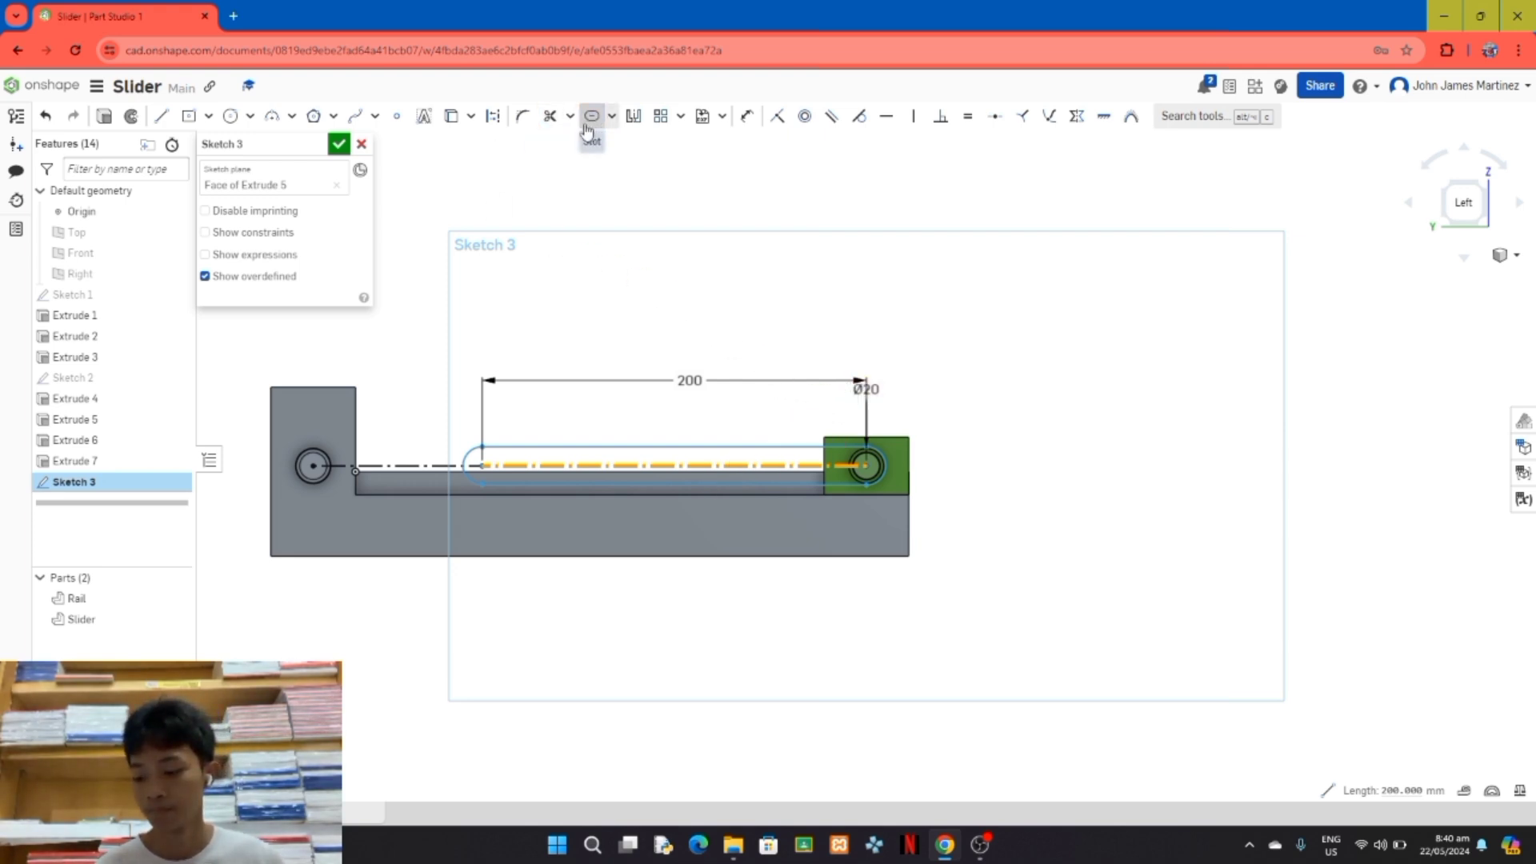
{"action": "left_click", "coordinate": [379, 466]}
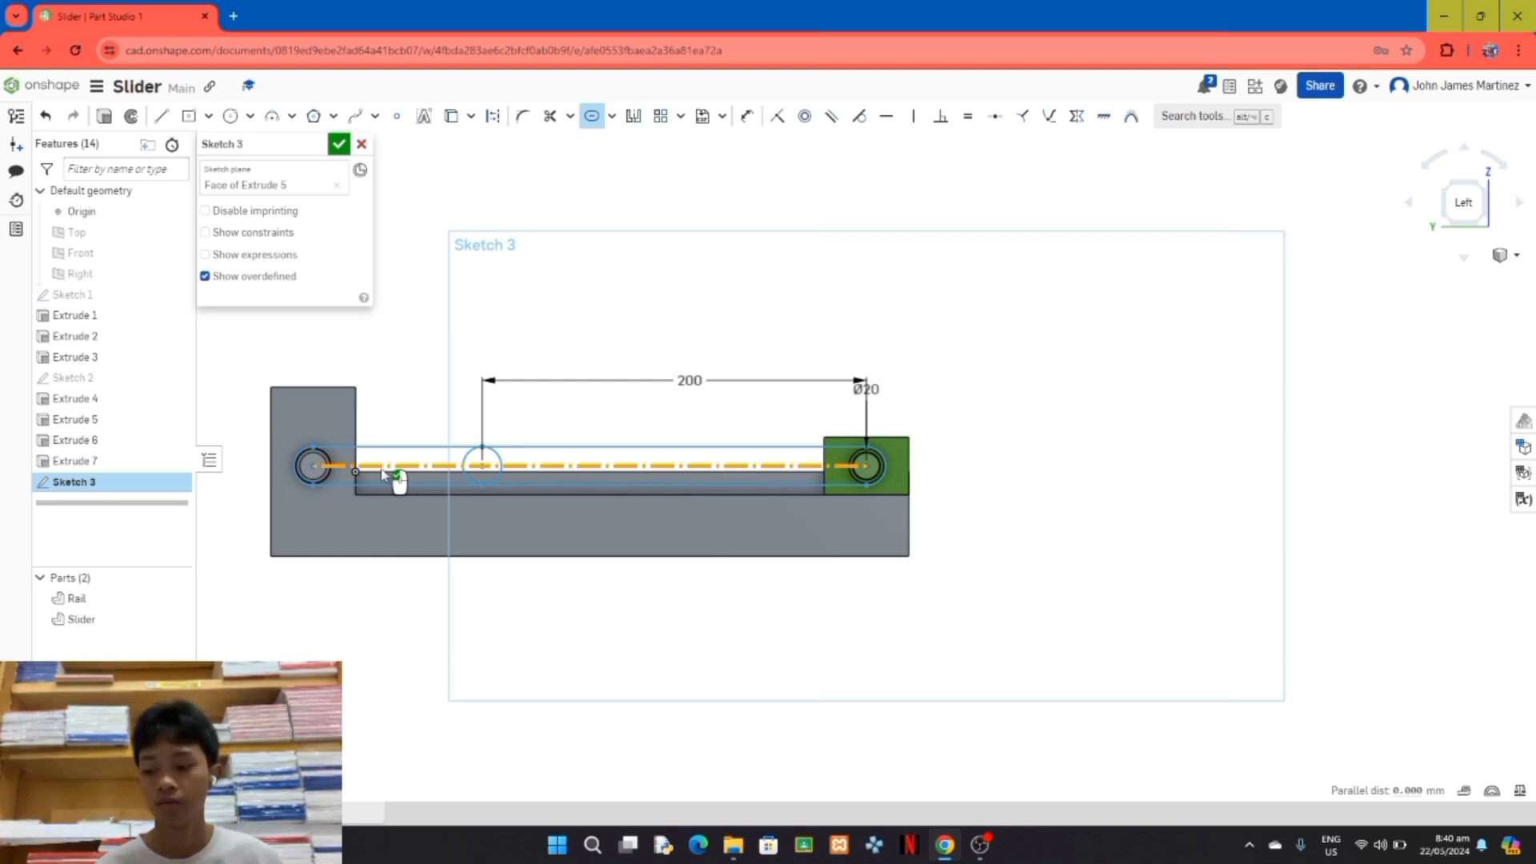
{"action": "left_click", "coordinate": [230, 116]}
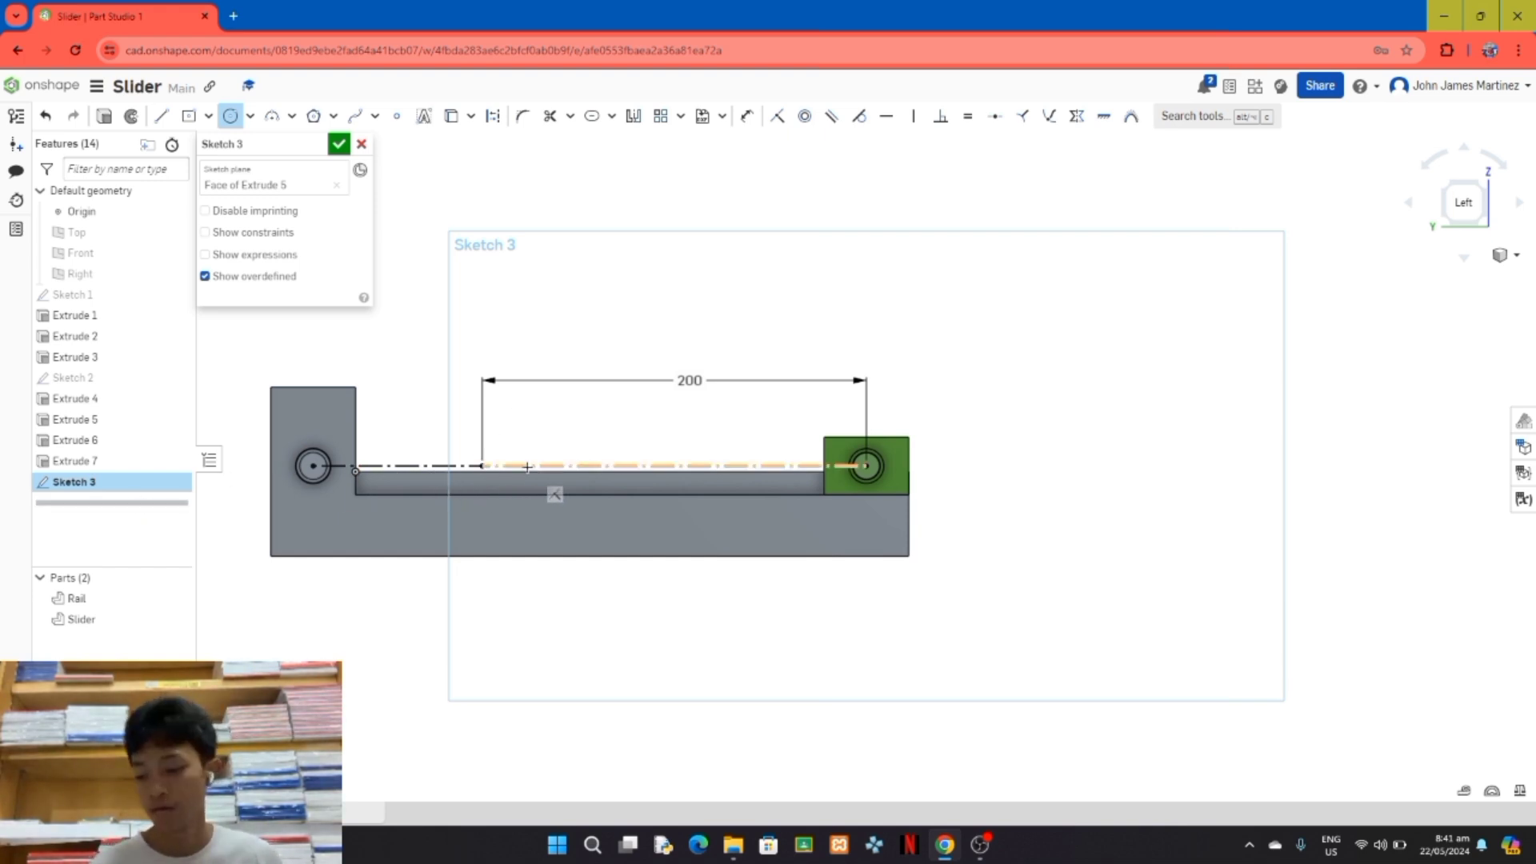
Step: Try the Slot tool again on the two construction lines, keeping only the shorter one at the Rail pin selected
{"action": "left_click", "coordinate": [592, 117]}
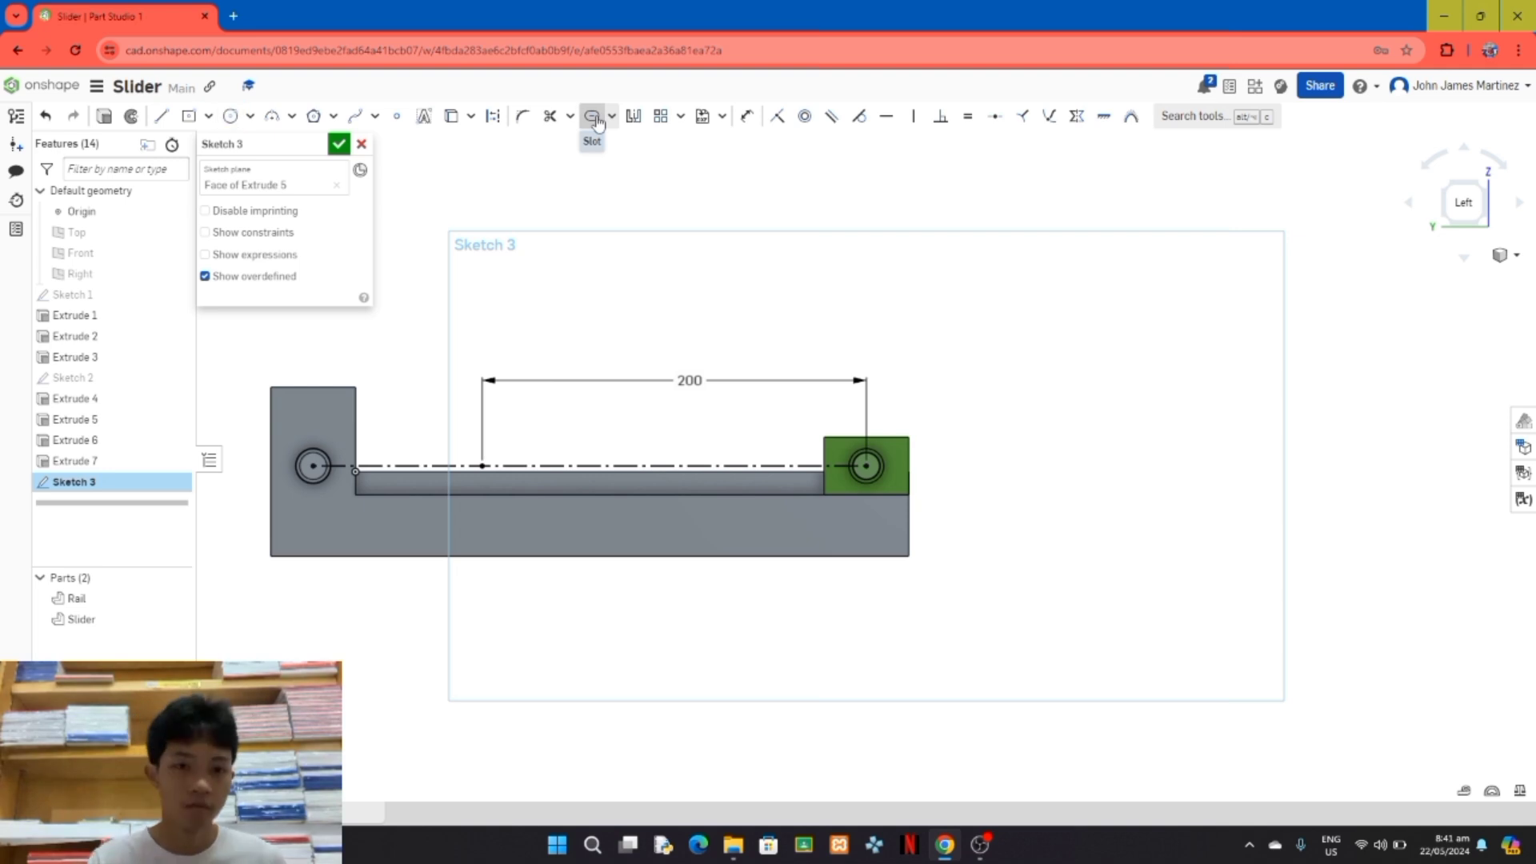
{"action": "left_click", "coordinate": [579, 467]}
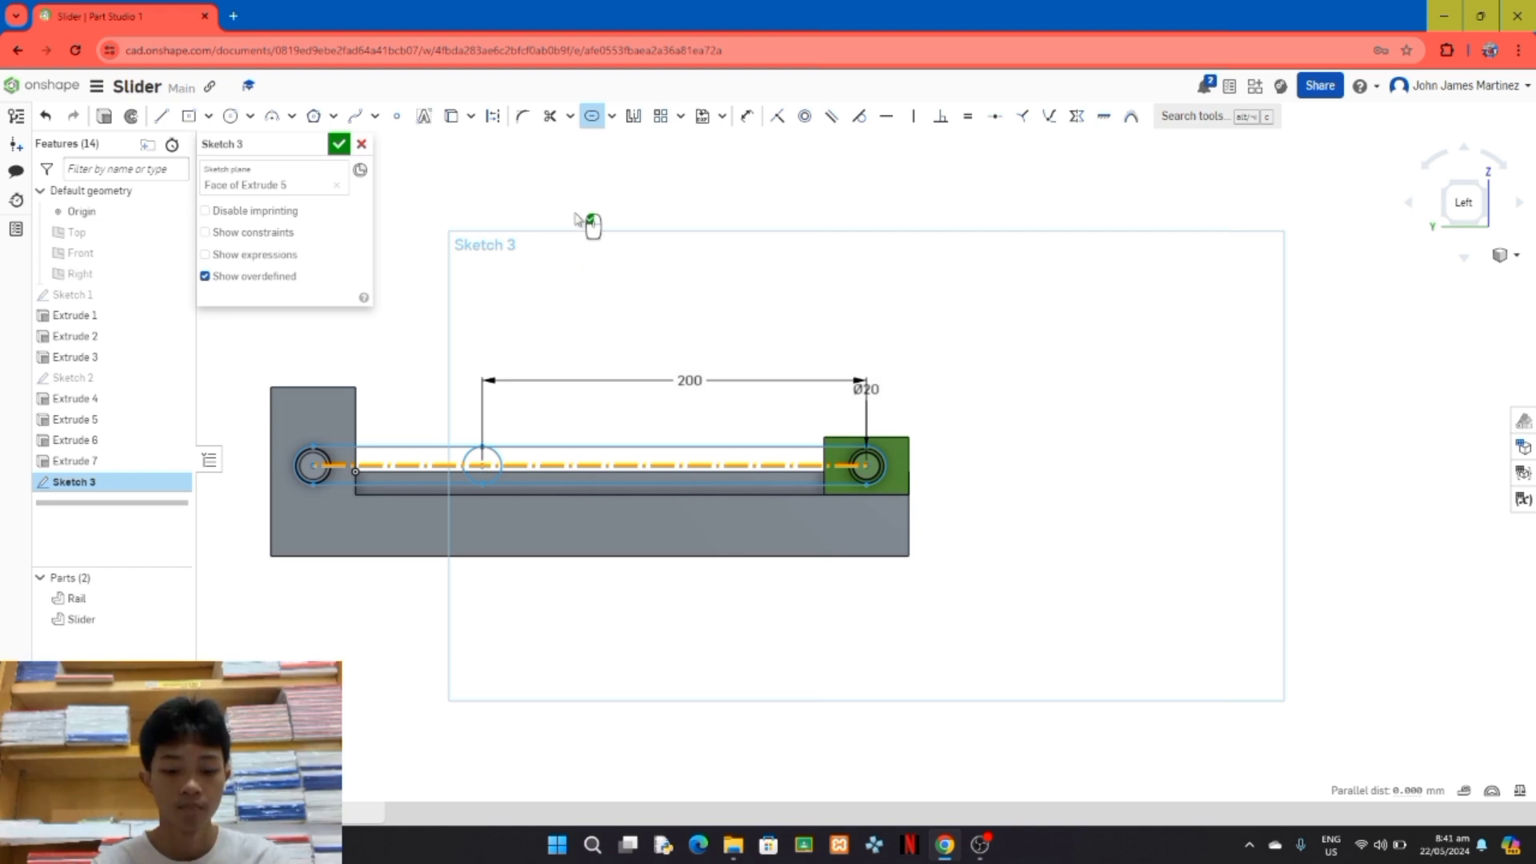
{"action": "left_click", "coordinate": [488, 468]}
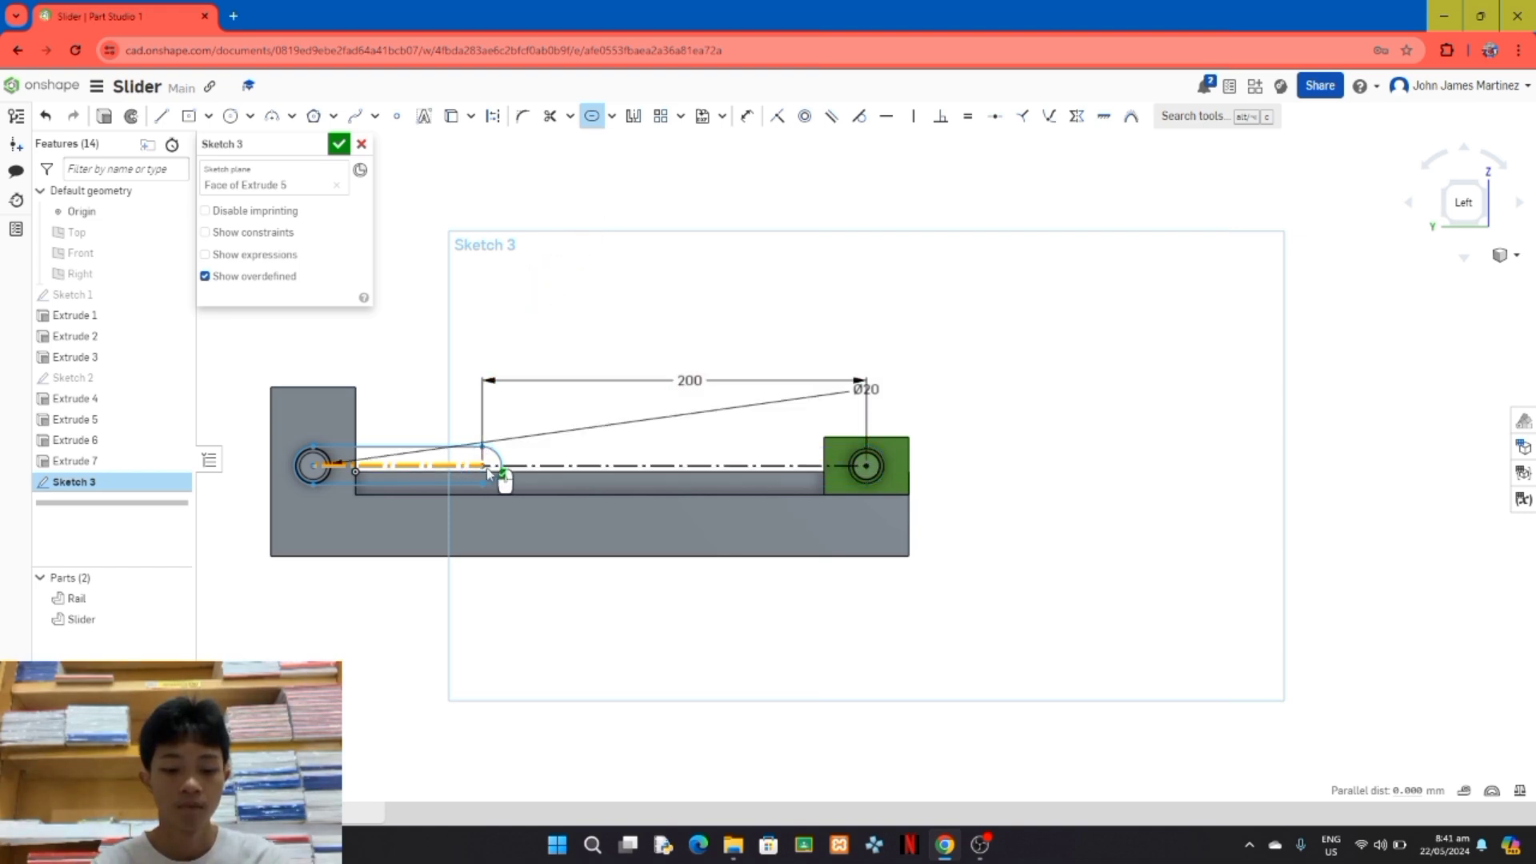
{"action": "key", "text": "Escape"}
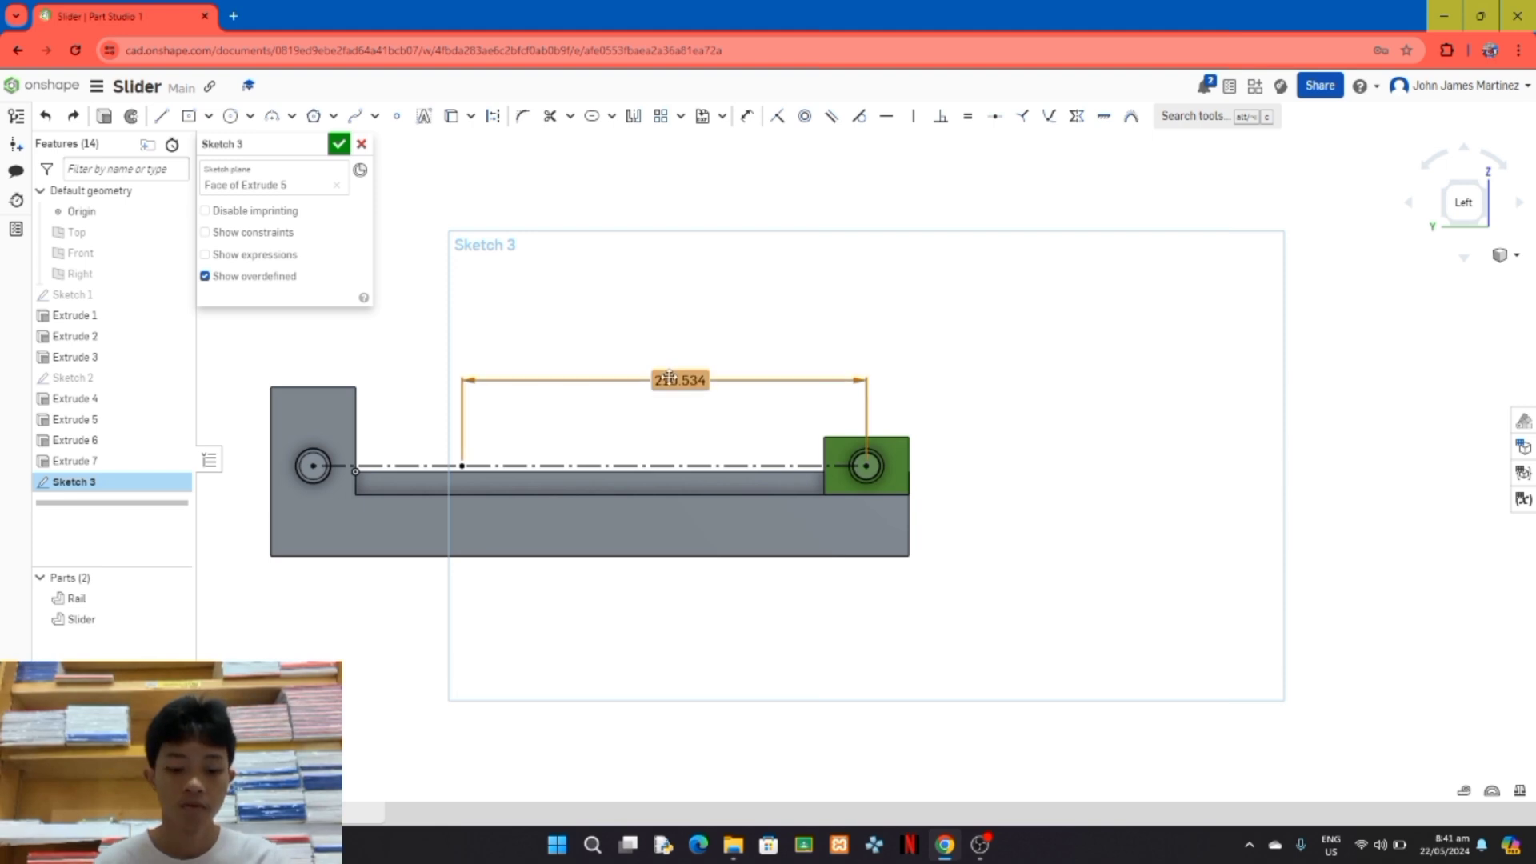
Step: Set the length of the line ending at the Slider pin's centre to 200 mm and apply the Slot tool to that line
{"action": "double_click", "coordinate": [695, 381]}
{"action": "type", "text": "200"}
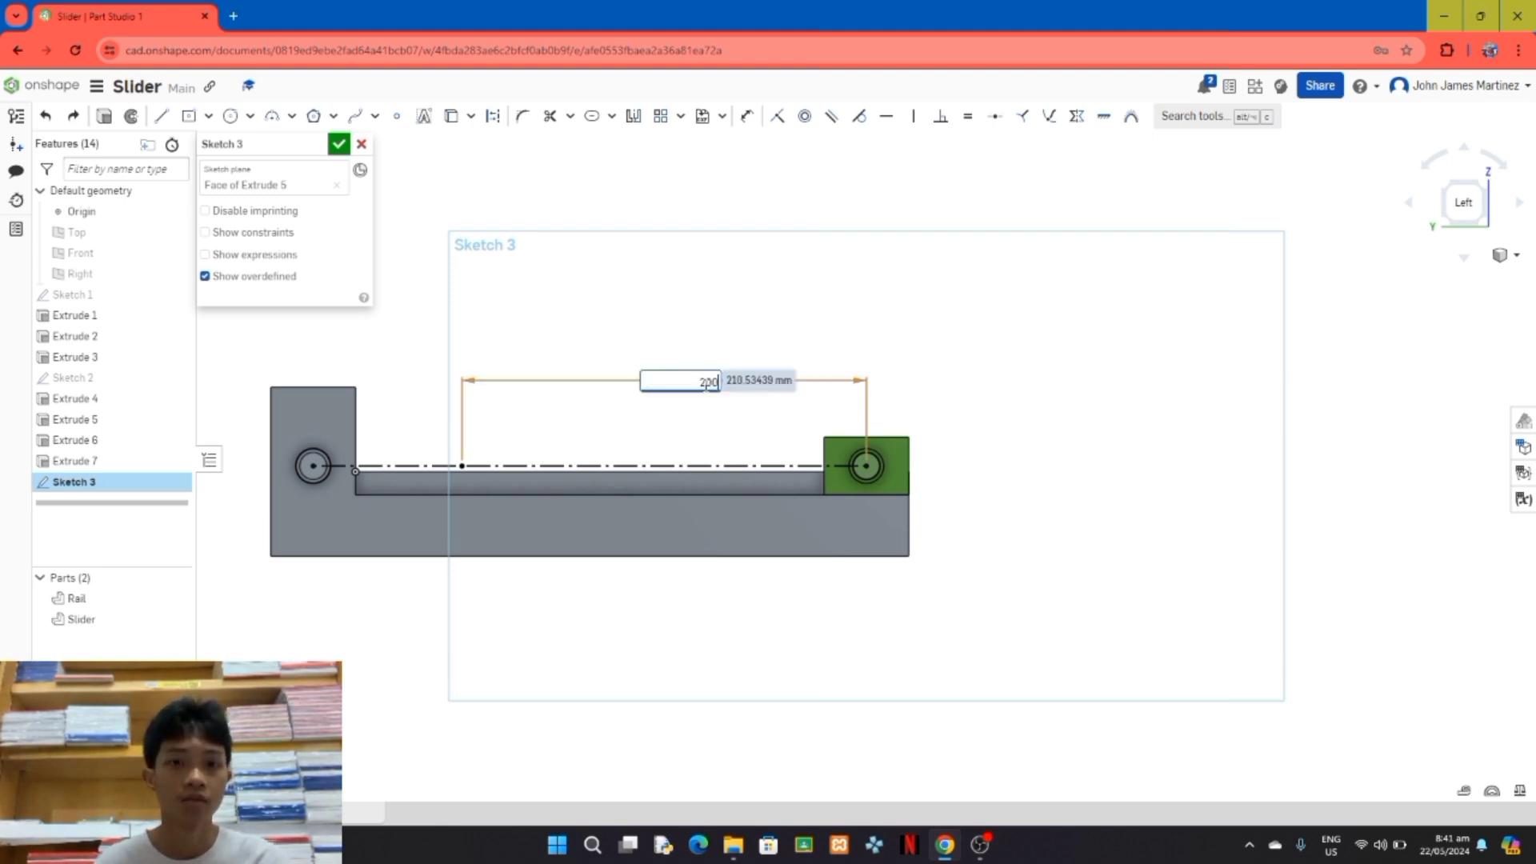
{"action": "key", "text": "Return"}
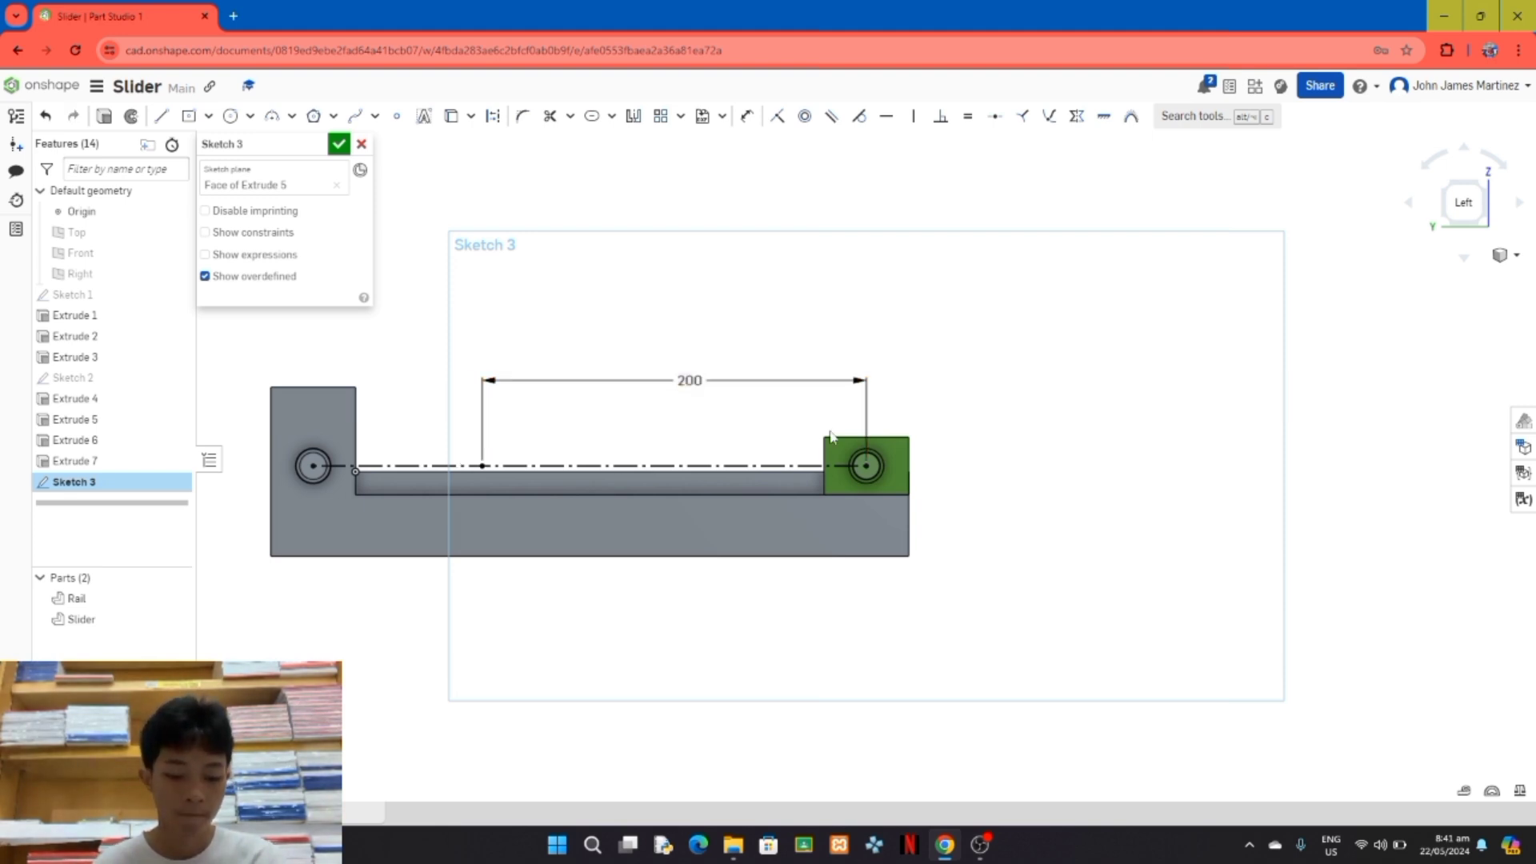
{"action": "left_click", "coordinate": [592, 116]}
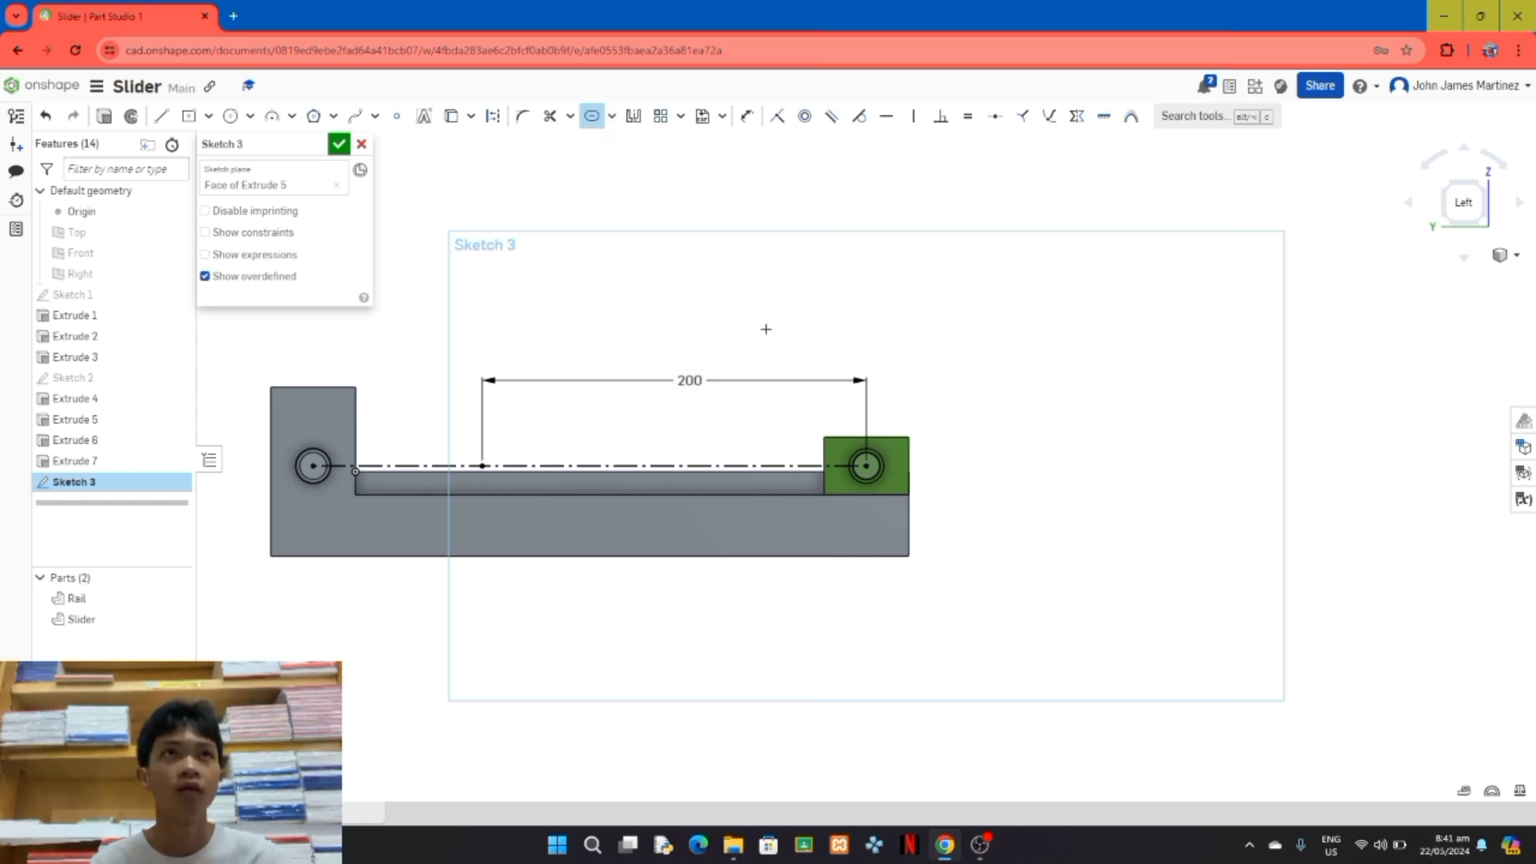
{"action": "left_click", "coordinate": [735, 472]}
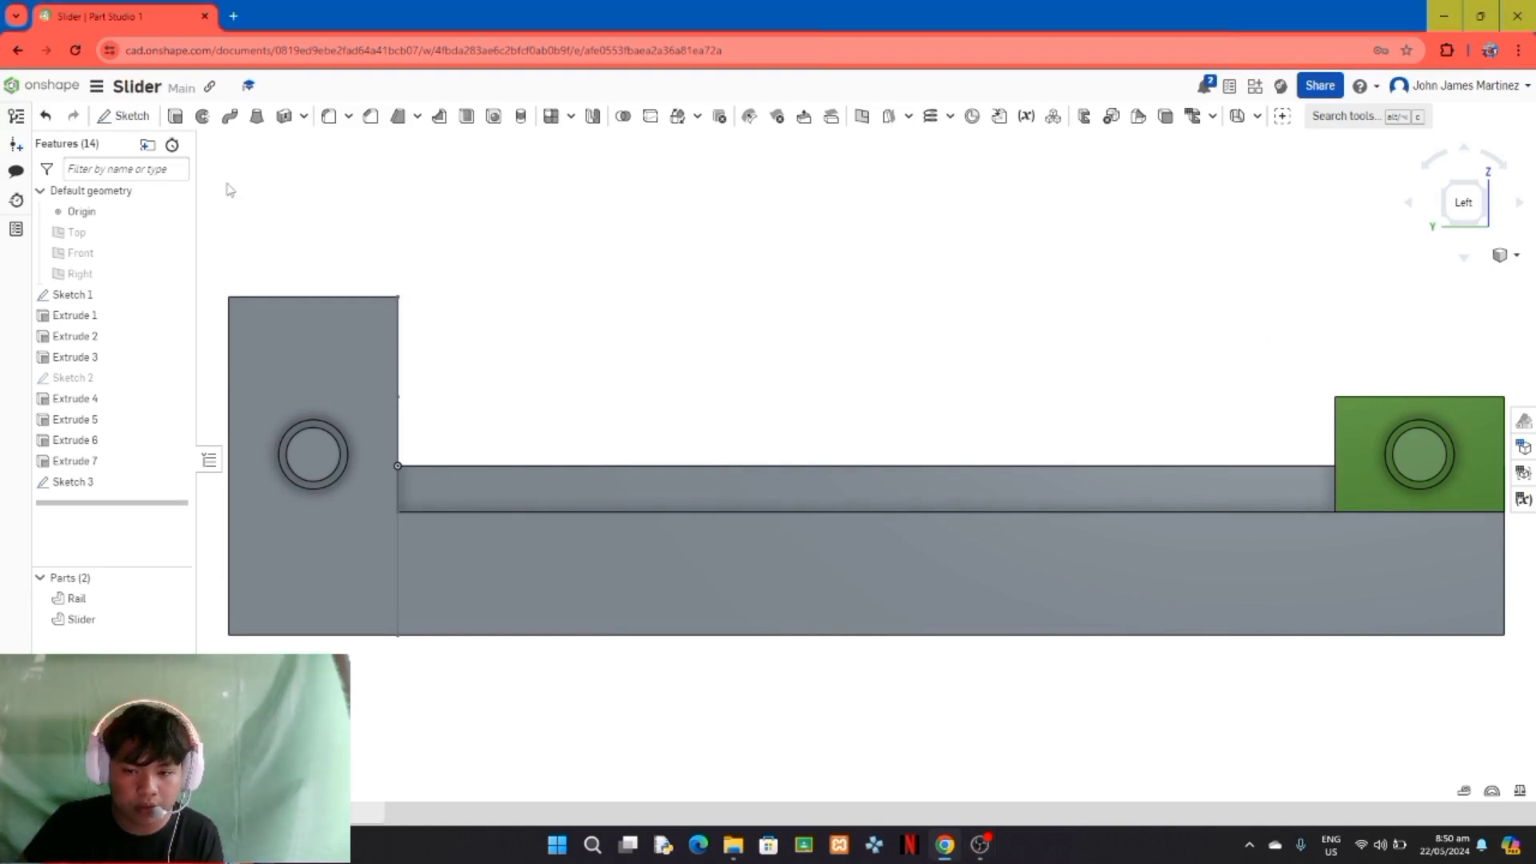
Step: Start a new sketch on the Sketch 3 face at the Slider's pin and project the Rail's and Slider's pin circles into it
{"action": "left_click", "coordinate": [126, 114]}
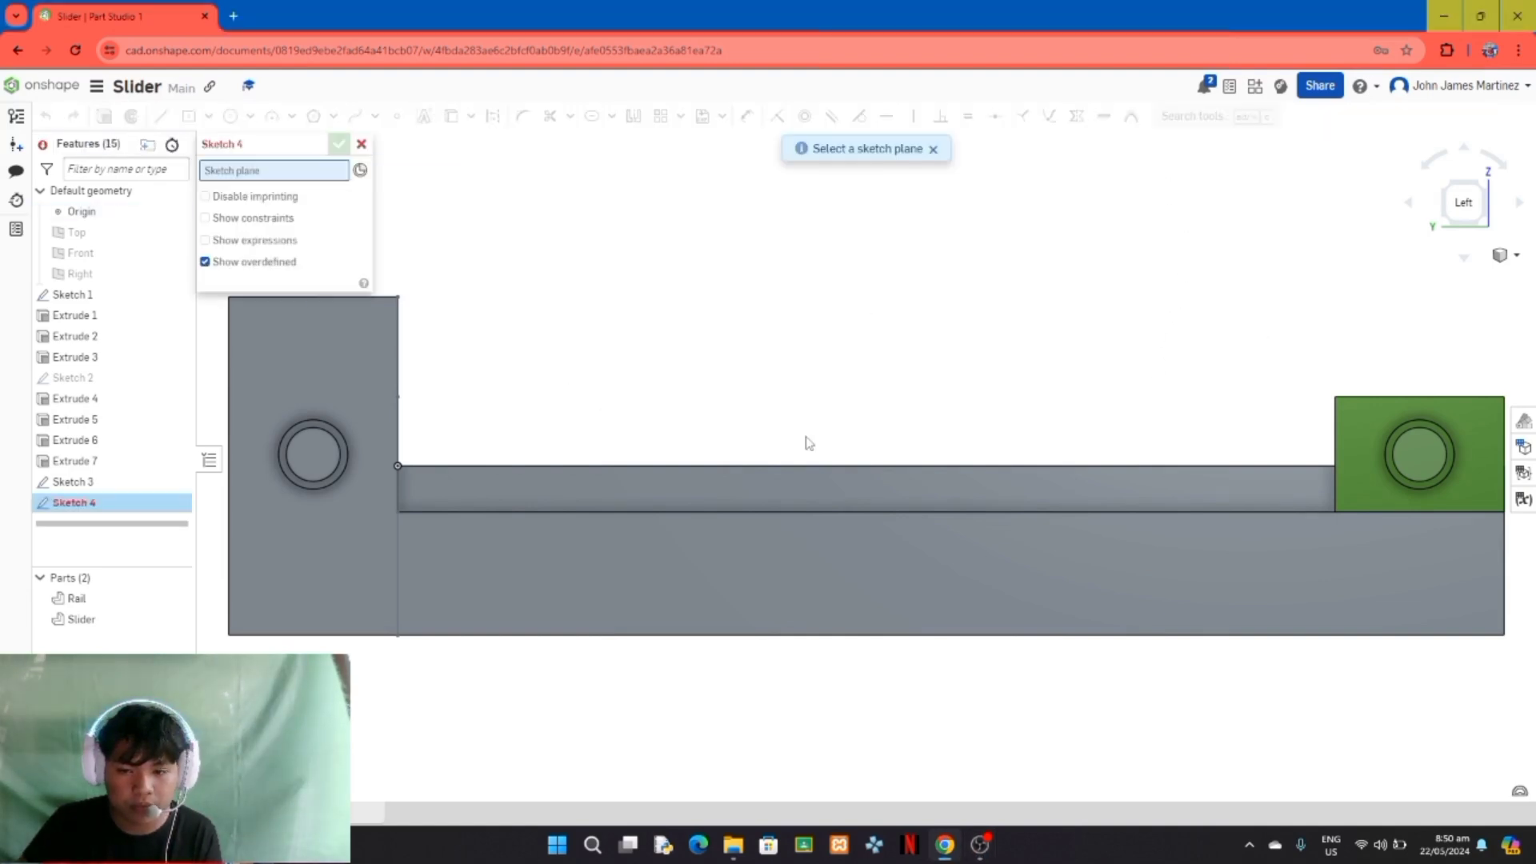
{"action": "left_click", "coordinate": [1431, 467]}
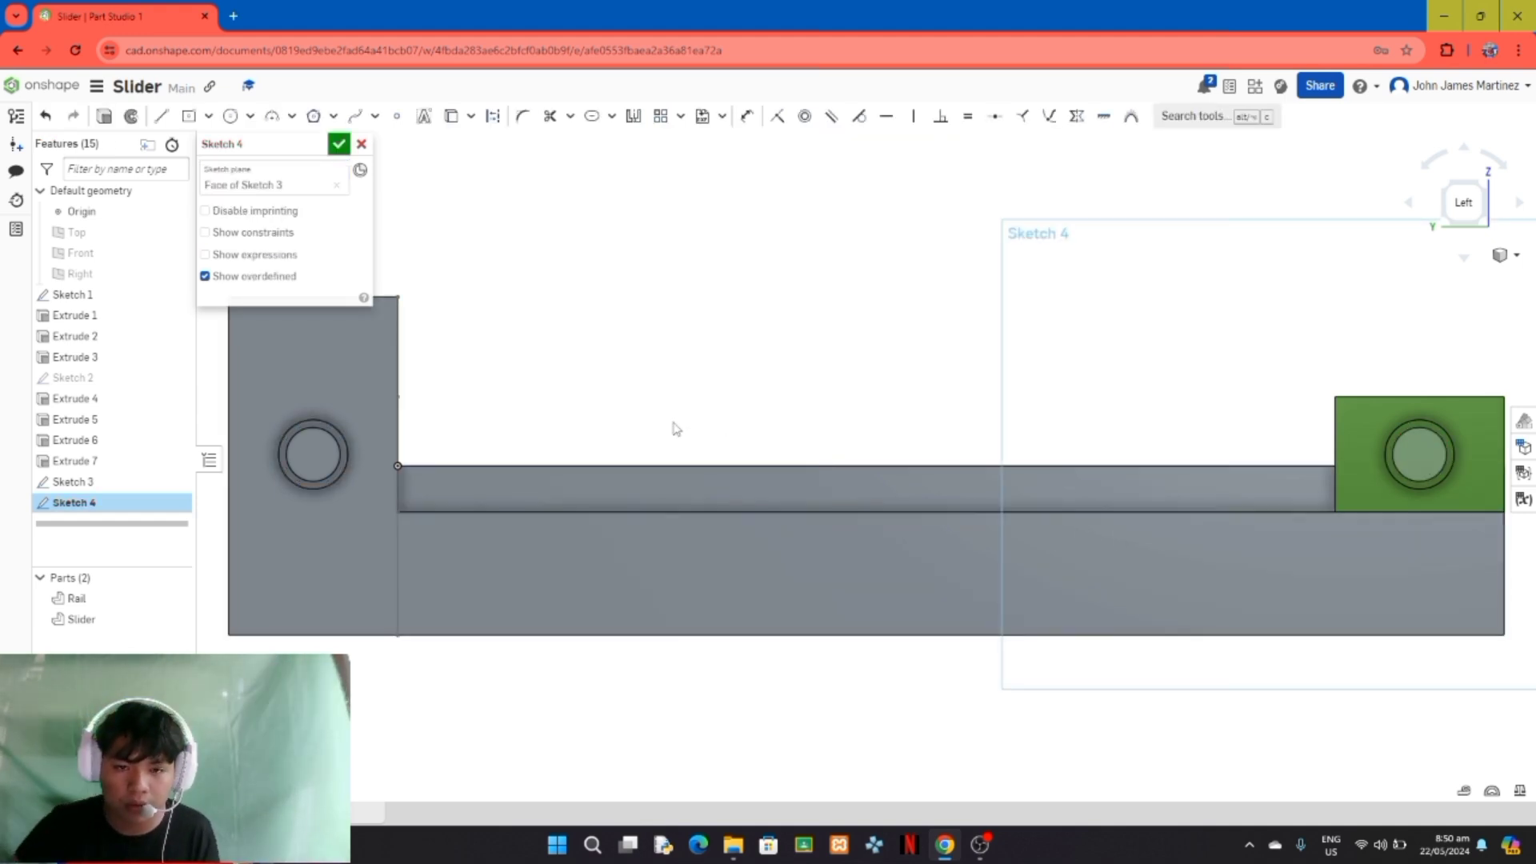
{"action": "scroll", "coordinate": [743, 410], "scroll_direction": "down", "scroll_amount": 1}
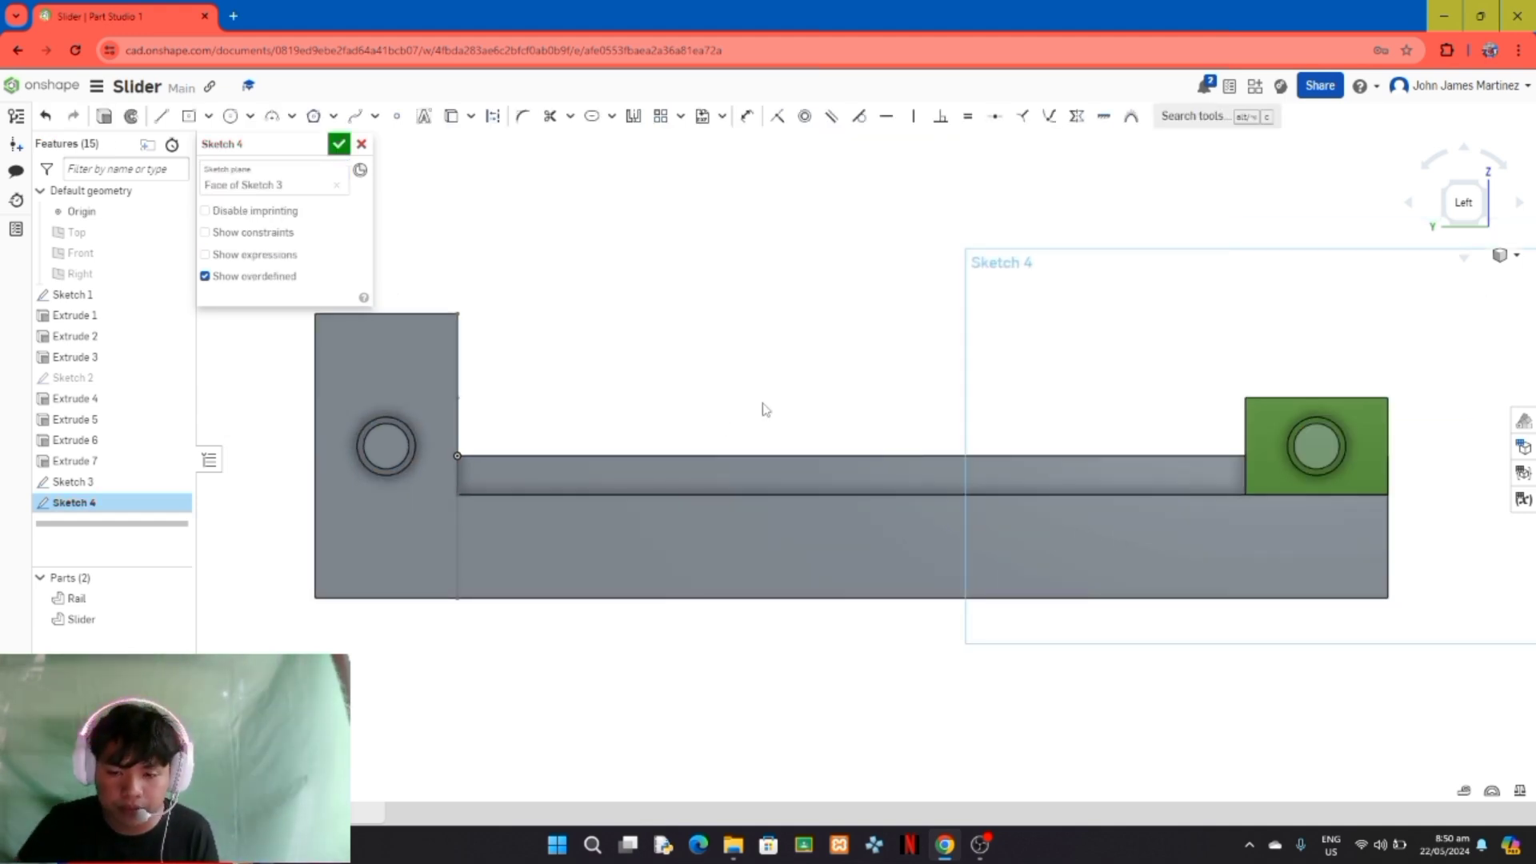
{"action": "left_click", "coordinate": [451, 117]}
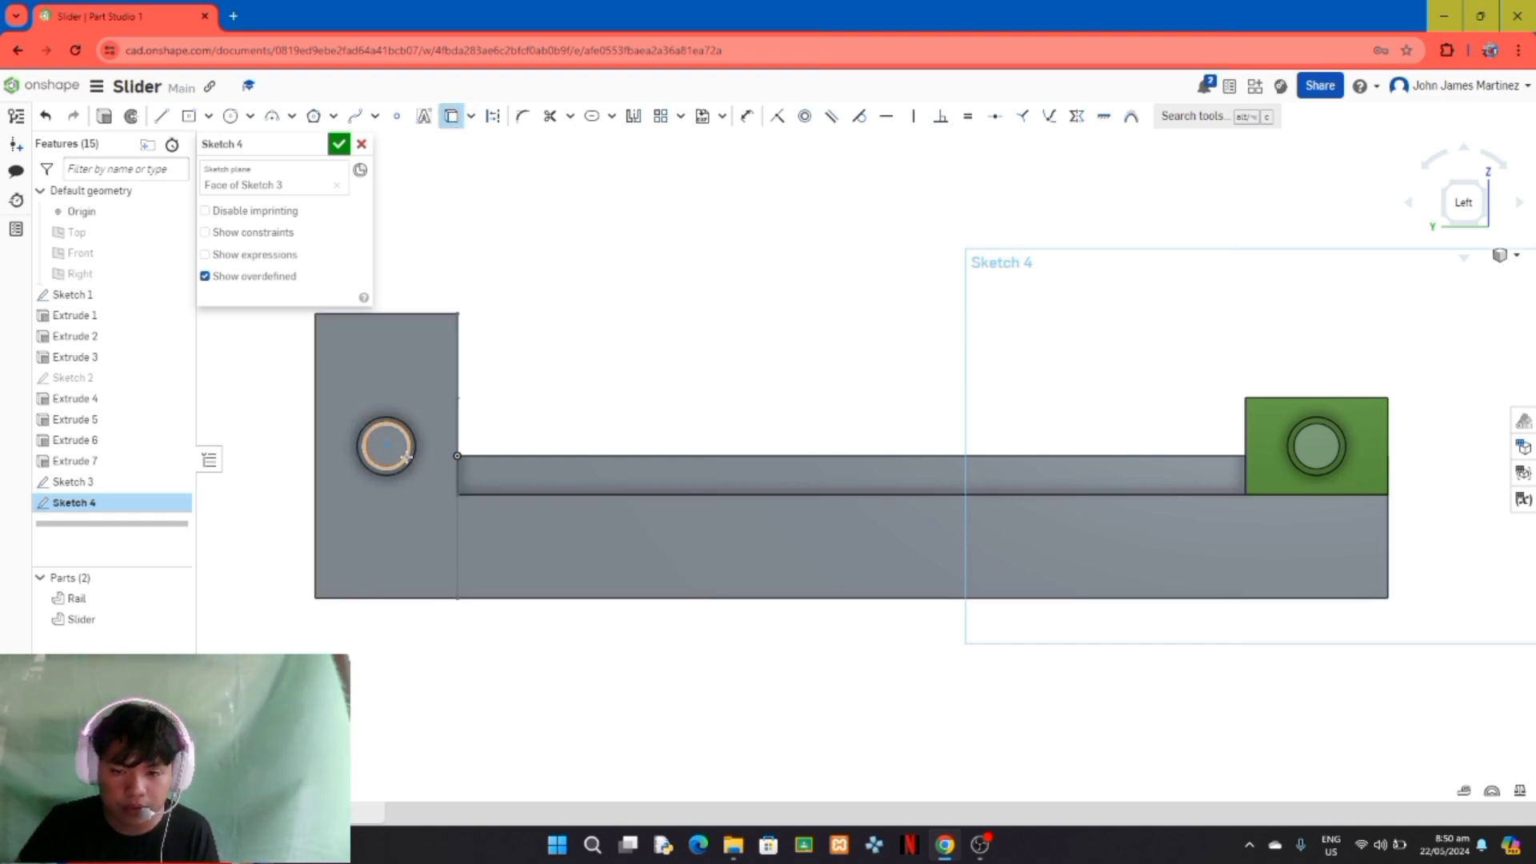
{"action": "left_click", "coordinate": [406, 457]}
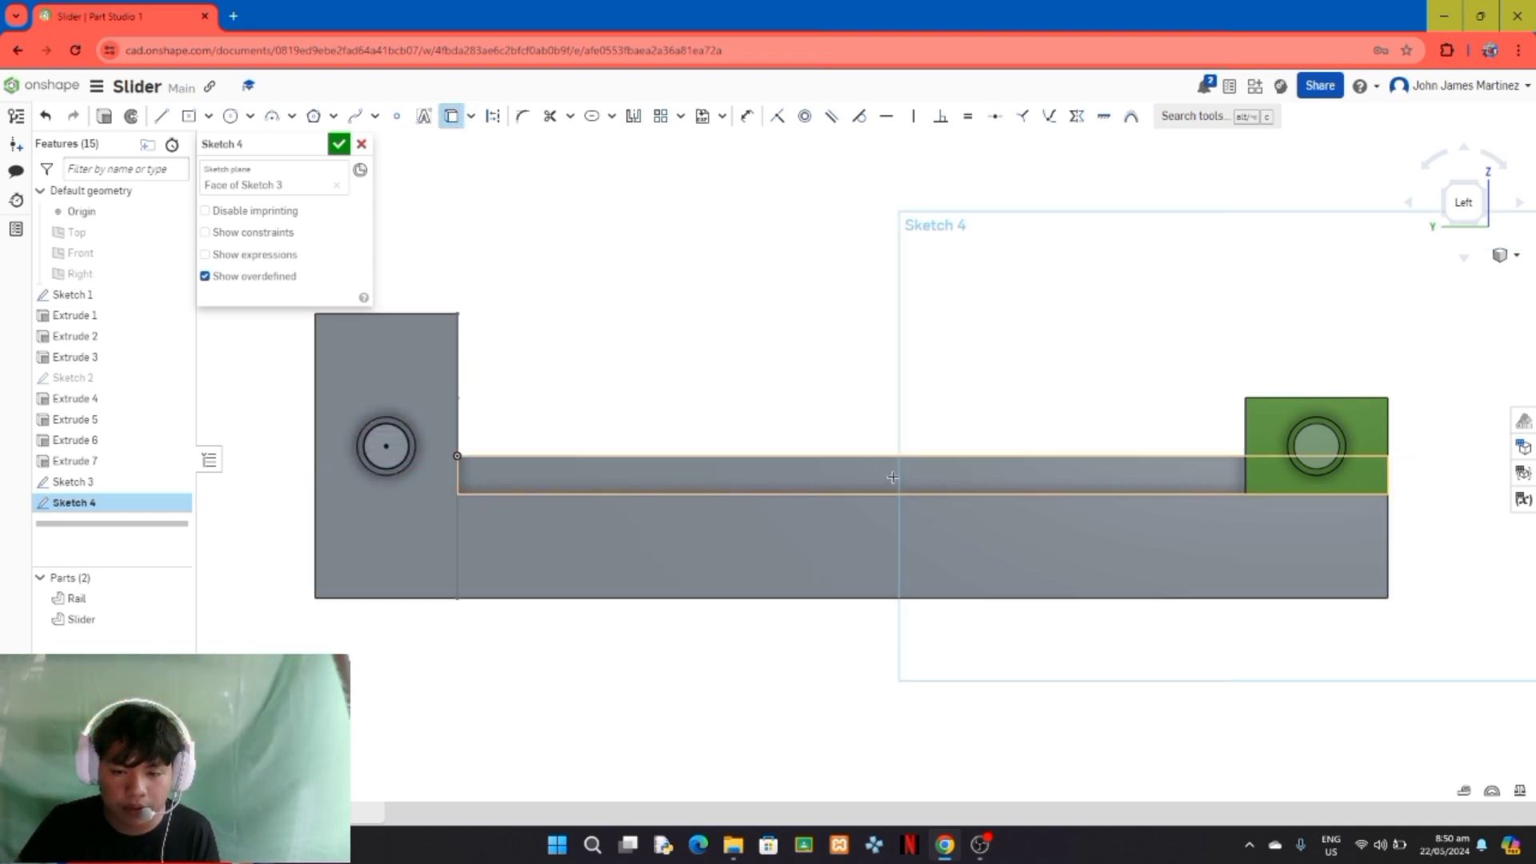
{"action": "left_click", "coordinate": [1298, 462]}
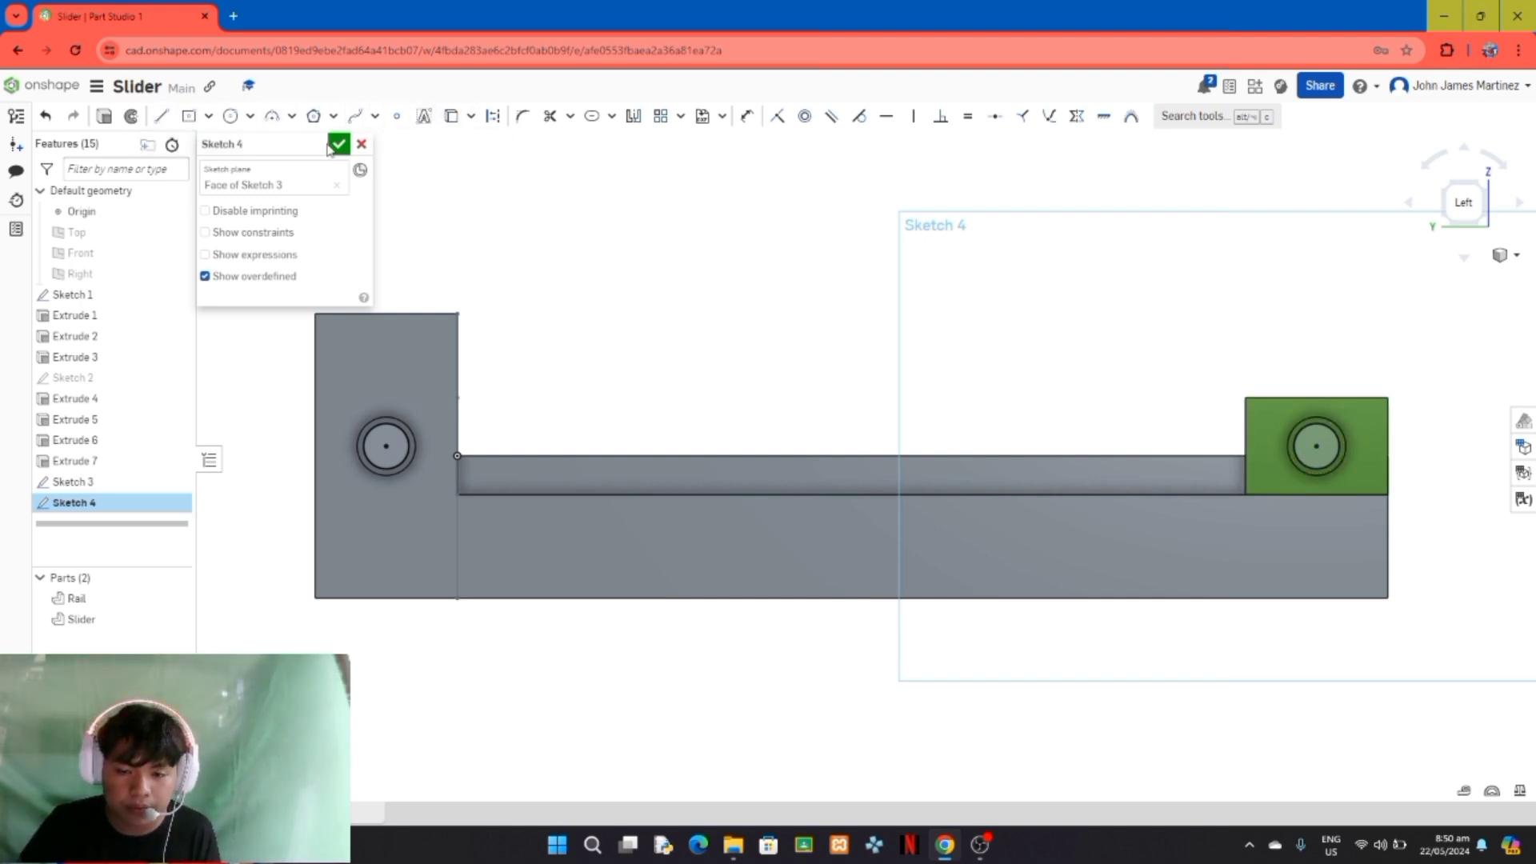
Step: Sketch a horizontal line about 68 mm long from the Rail pin's centre, and join the Slider pin's centre to its free end with a second line
{"action": "left_click", "coordinate": [160, 116]}
{"action": "left_click", "coordinate": [386, 446]}
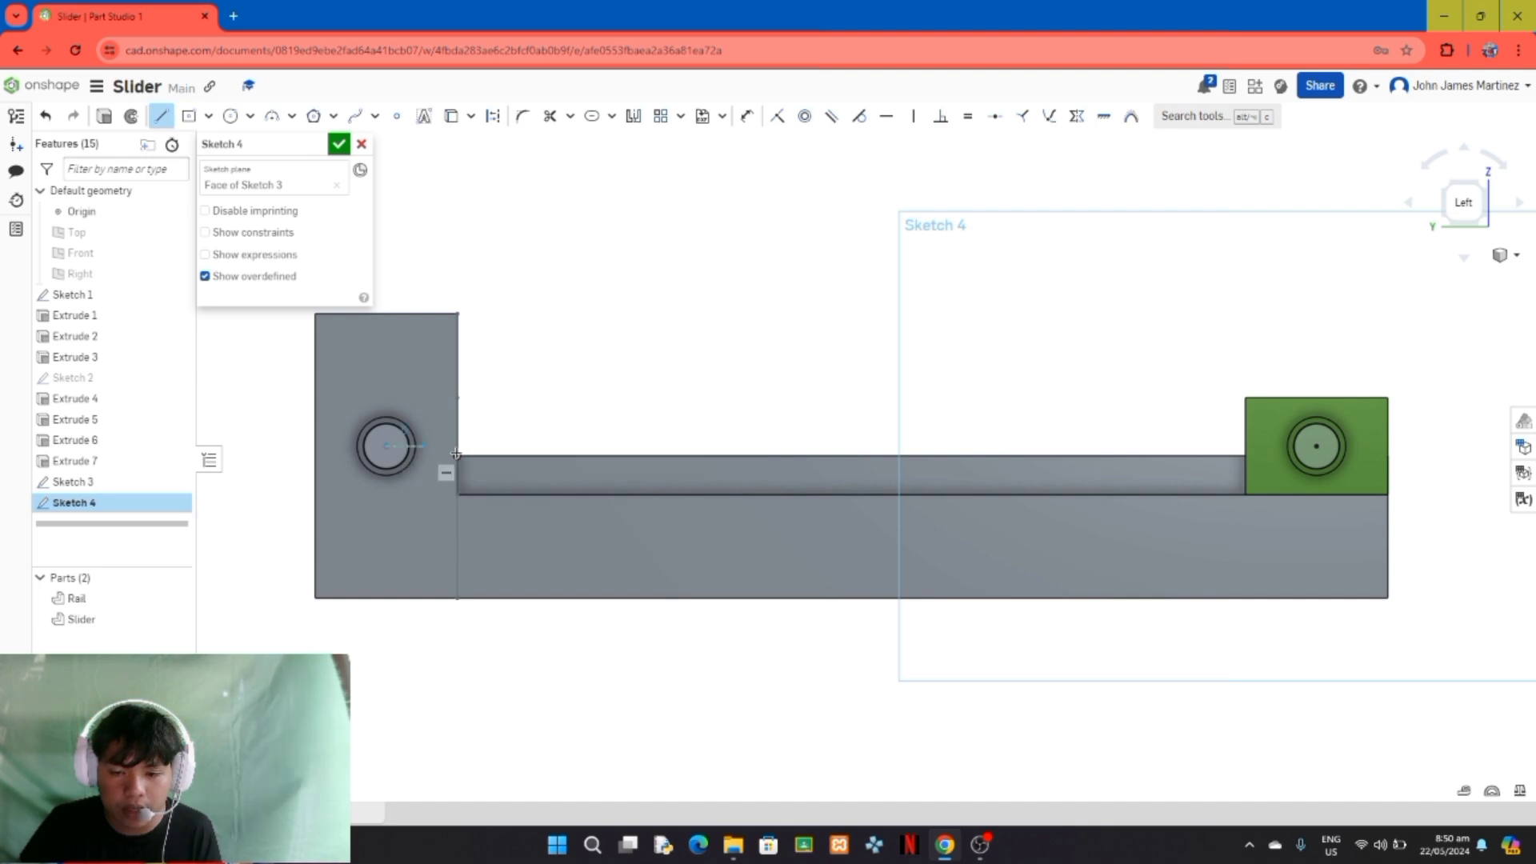
{"action": "left_click", "coordinate": [605, 446]}
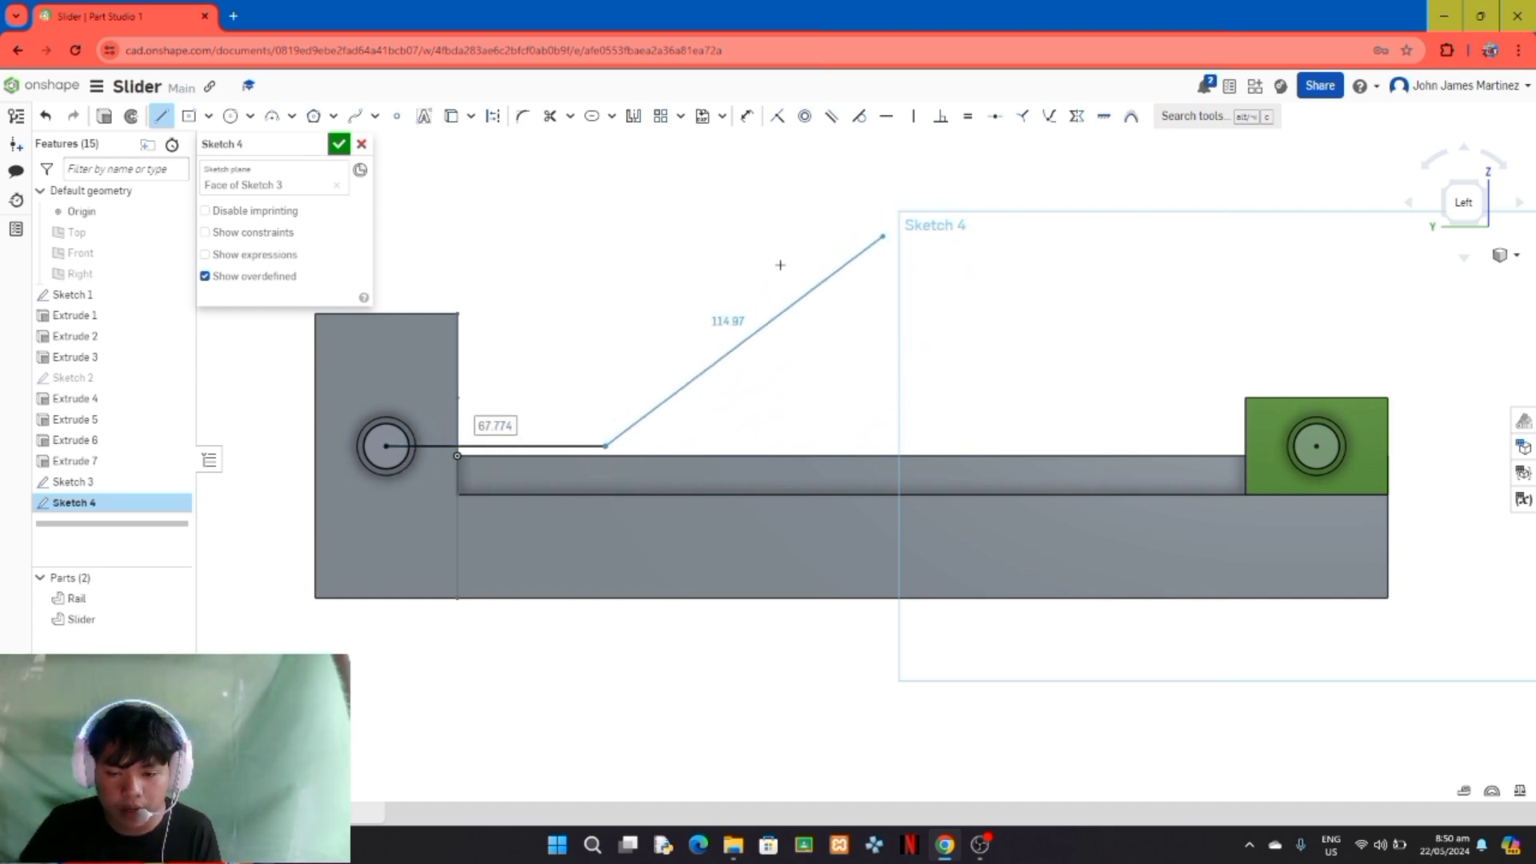
{"action": "left_click", "coordinate": [161, 116]}
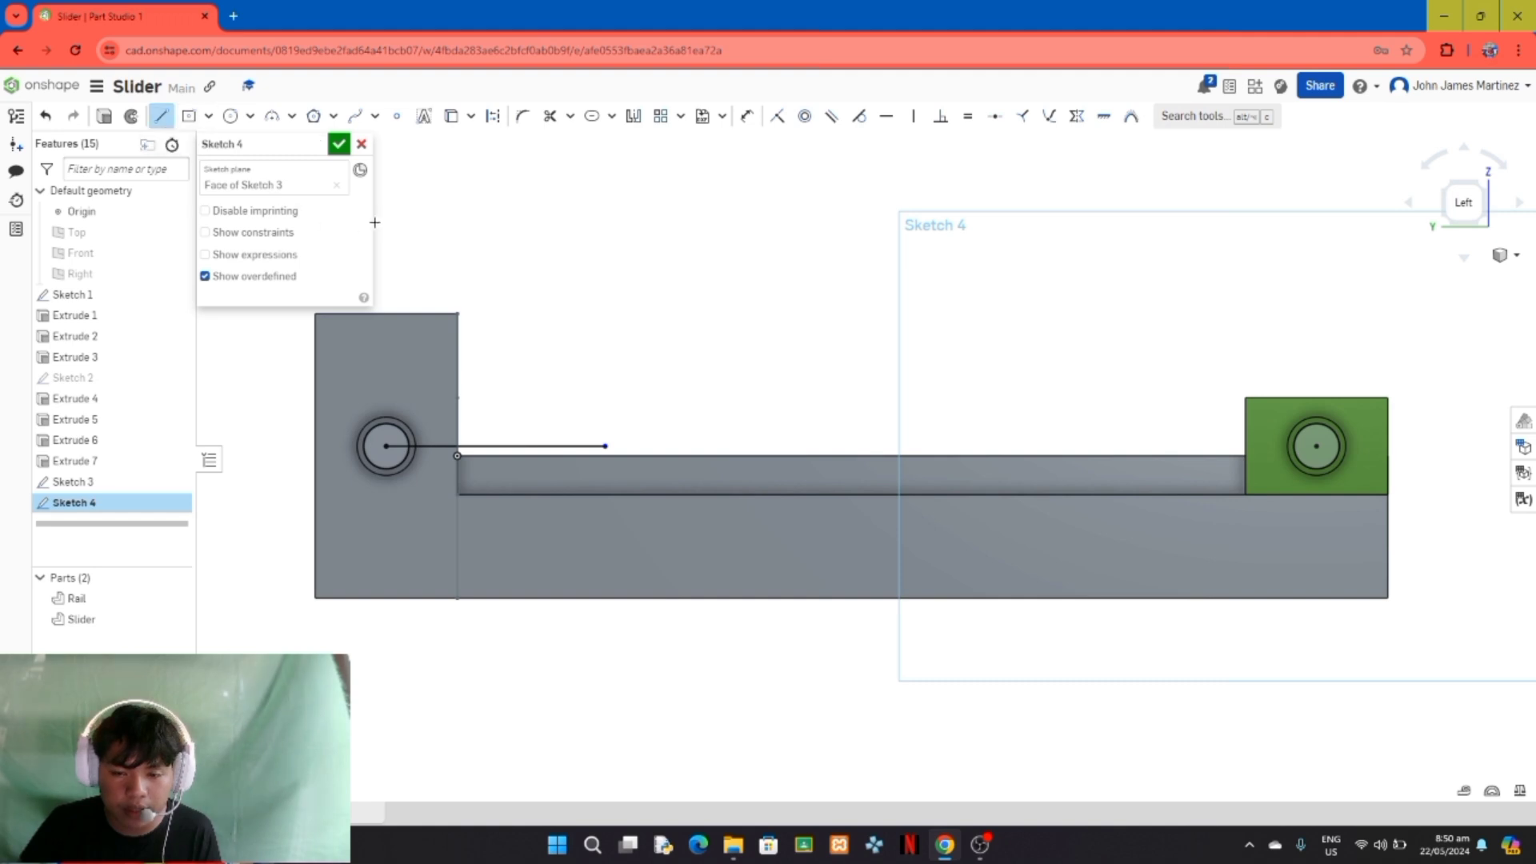
{"action": "left_click", "coordinate": [1315, 445]}
{"action": "left_click", "coordinate": [604, 443]}
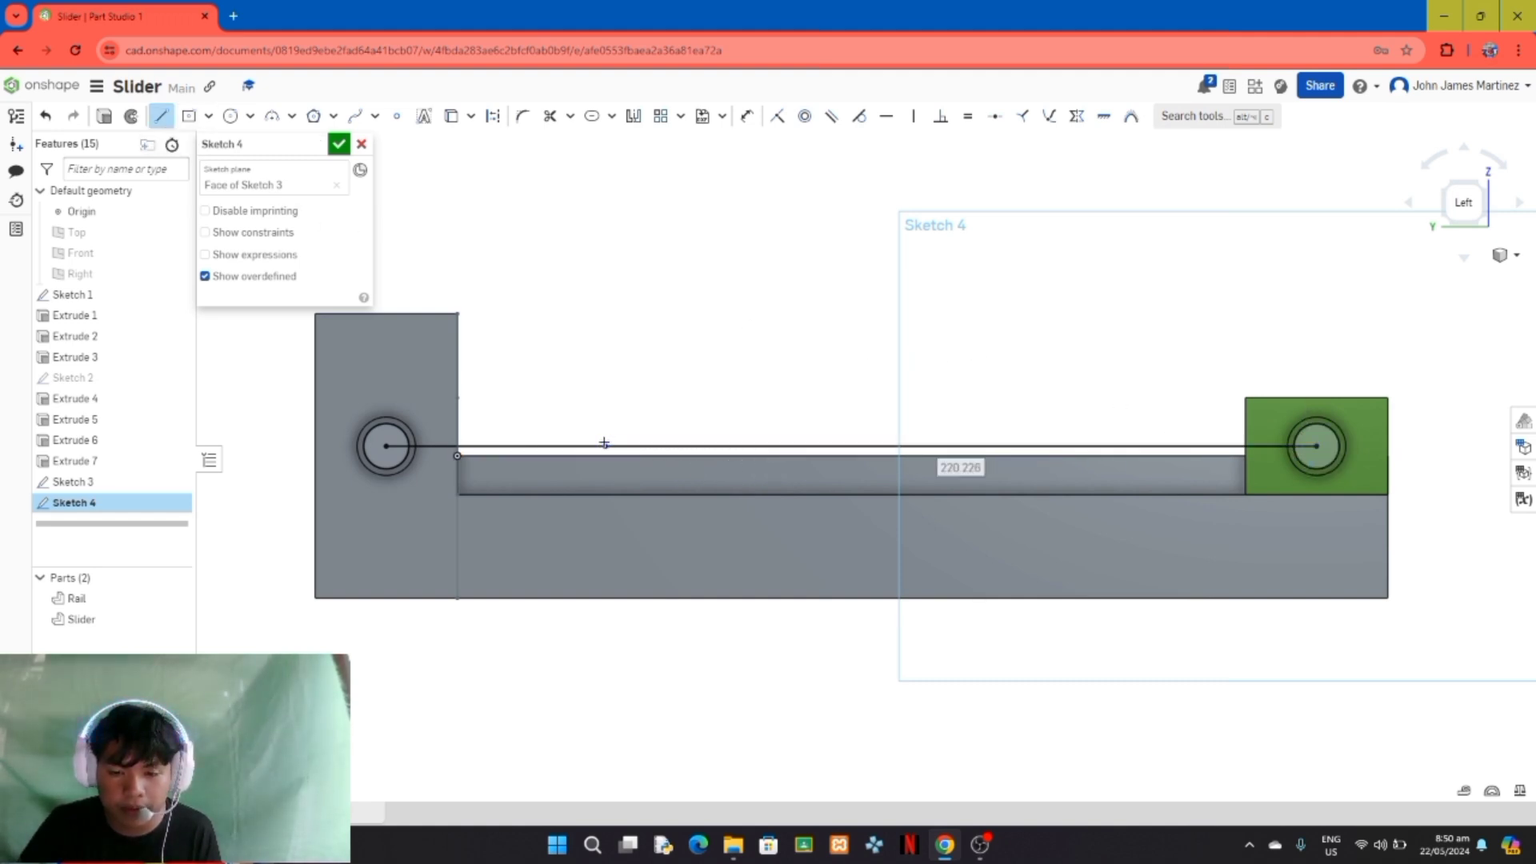
{"action": "left_click", "coordinate": [163, 116]}
Step: Convert both sketched lines to construction geometry and set the line ending at the Slider pin's centre to 200 mm long
{"action": "left_click", "coordinate": [708, 447]}
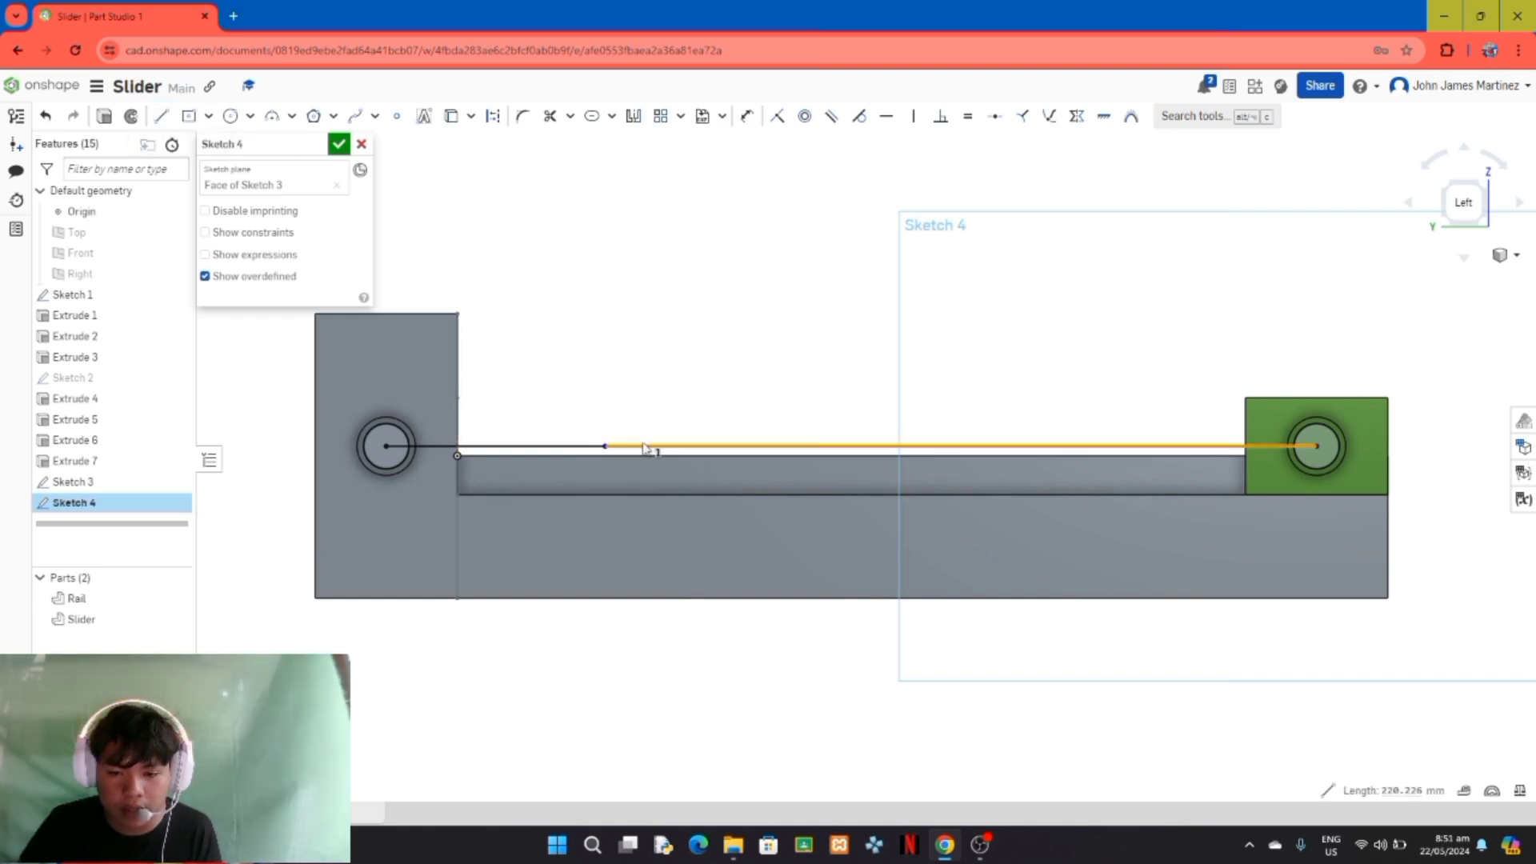
{"action": "left_click", "coordinate": [590, 446]}
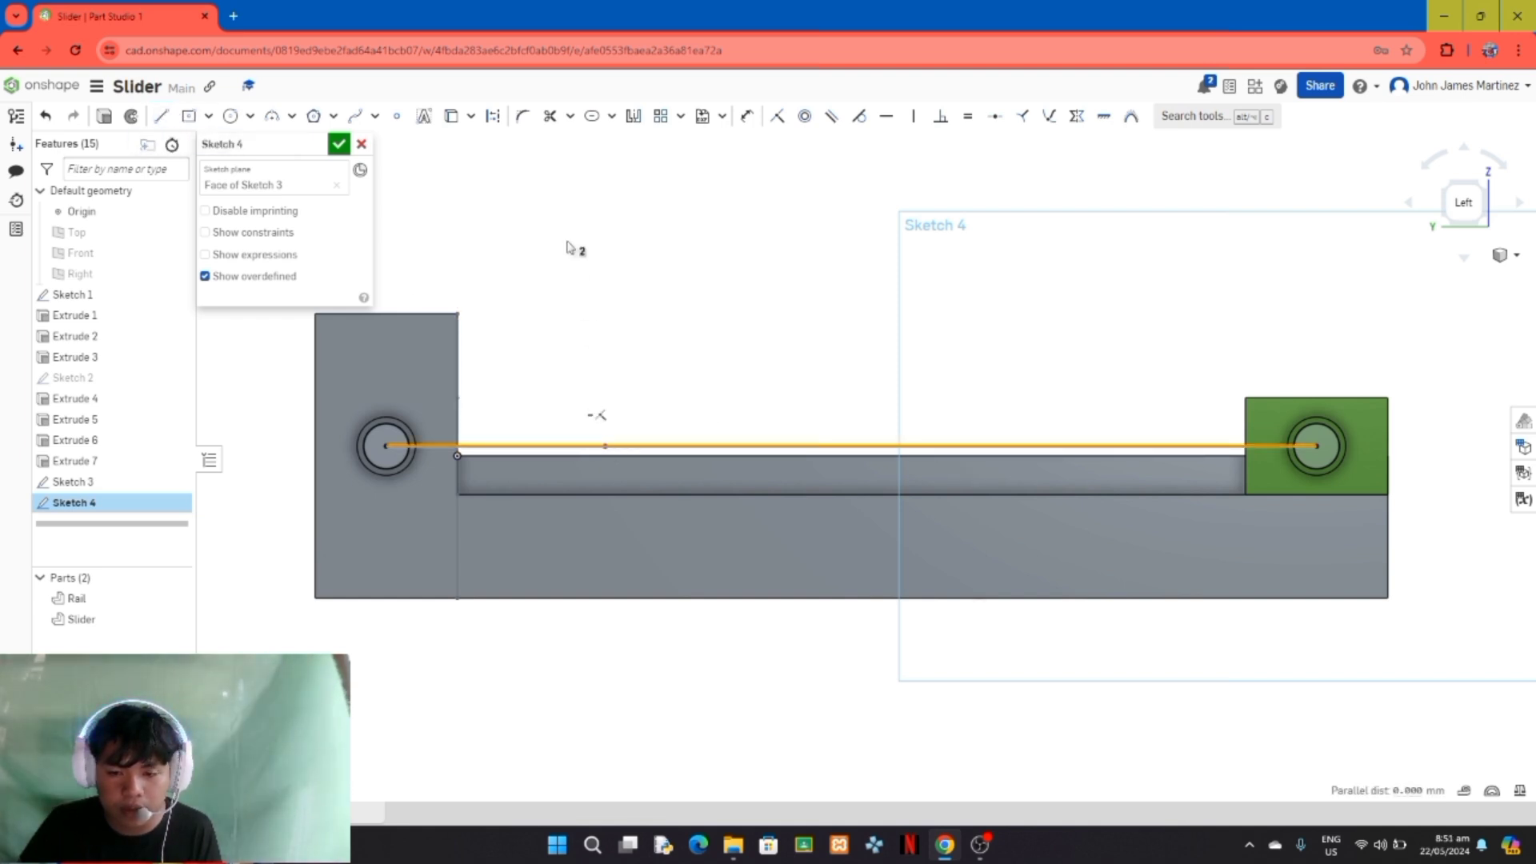
{"action": "left_click", "coordinate": [498, 125]}
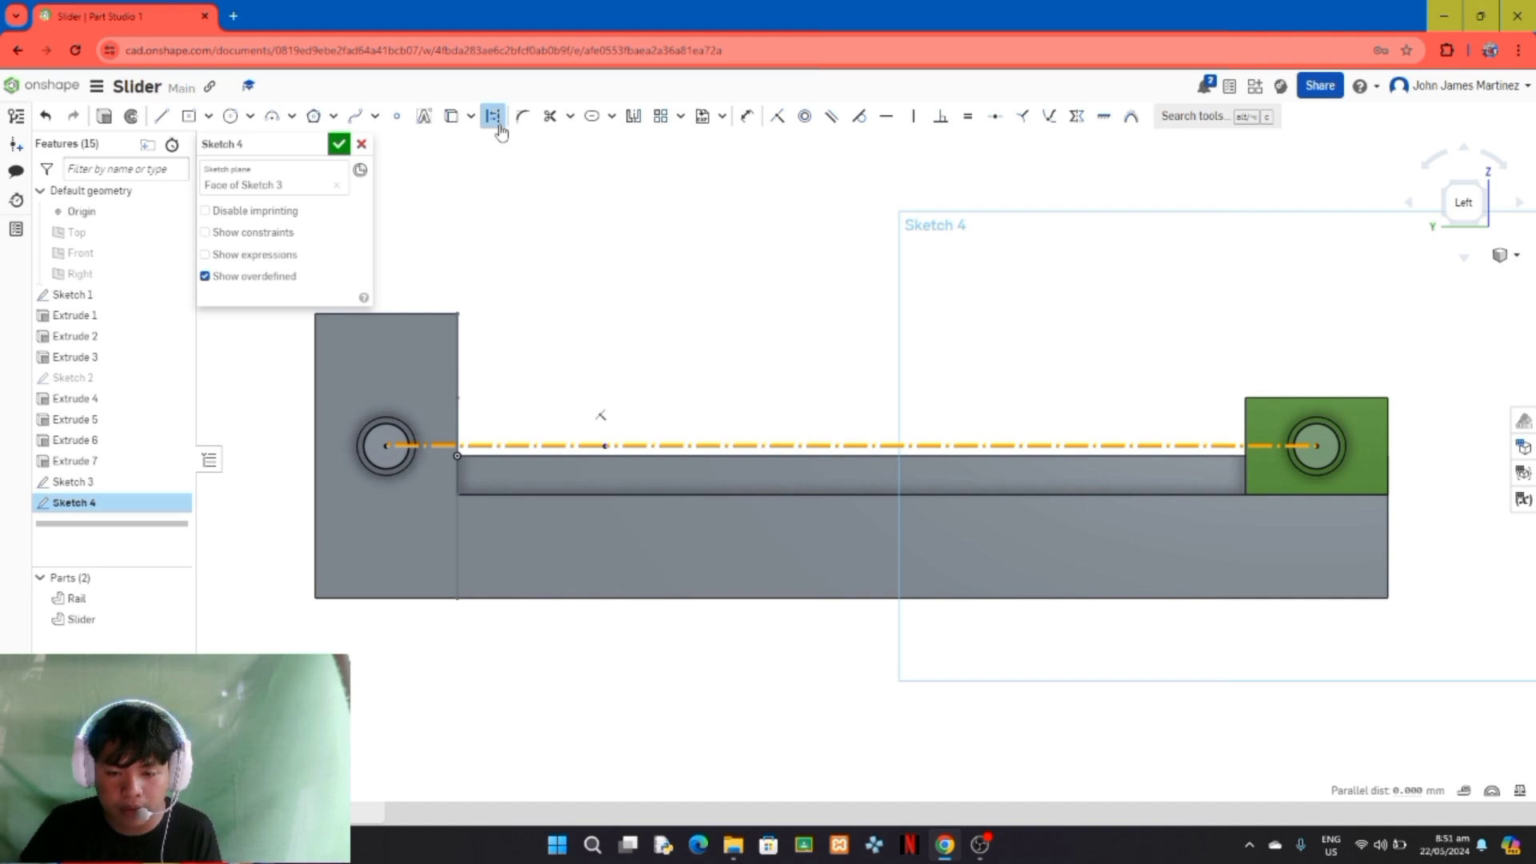
{"action": "left_click", "coordinate": [747, 127]}
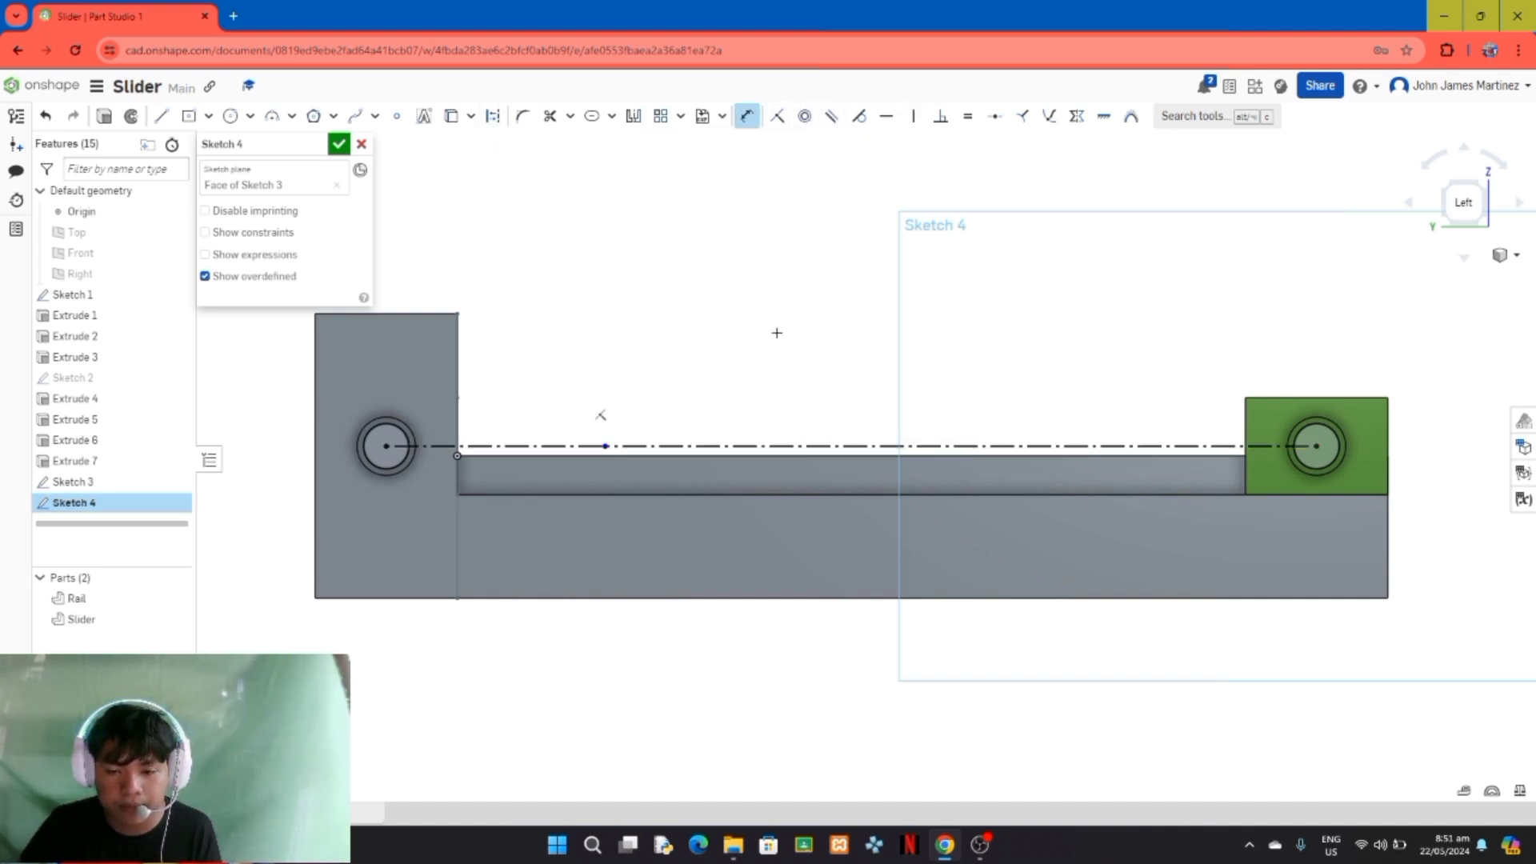
{"action": "left_click", "coordinate": [824, 446]}
{"action": "left_click", "coordinate": [849, 353]}
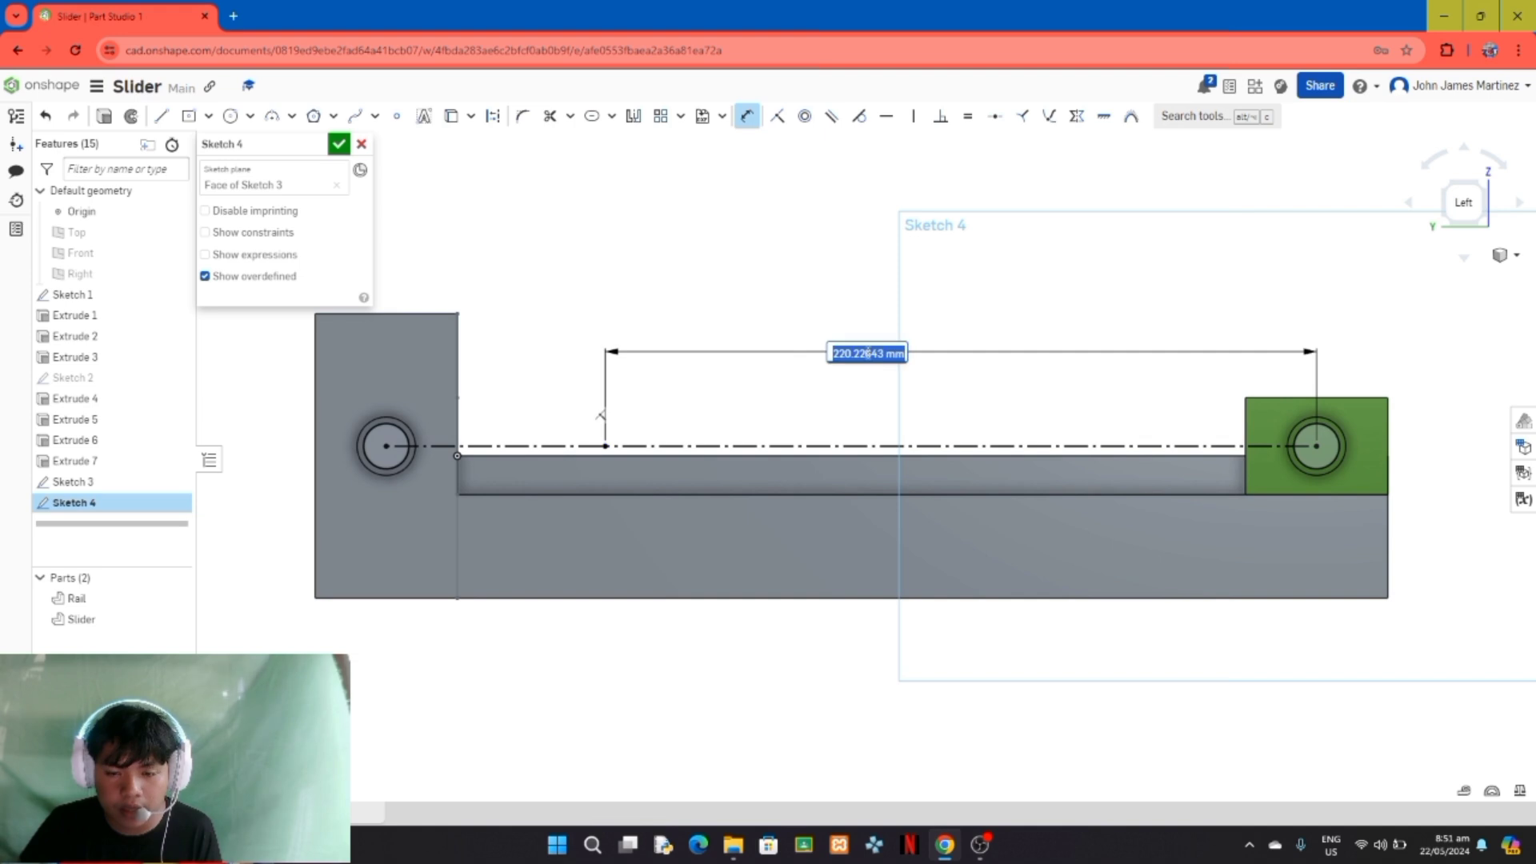
{"action": "type", "text": "200"}
{"action": "key", "text": "Return"}
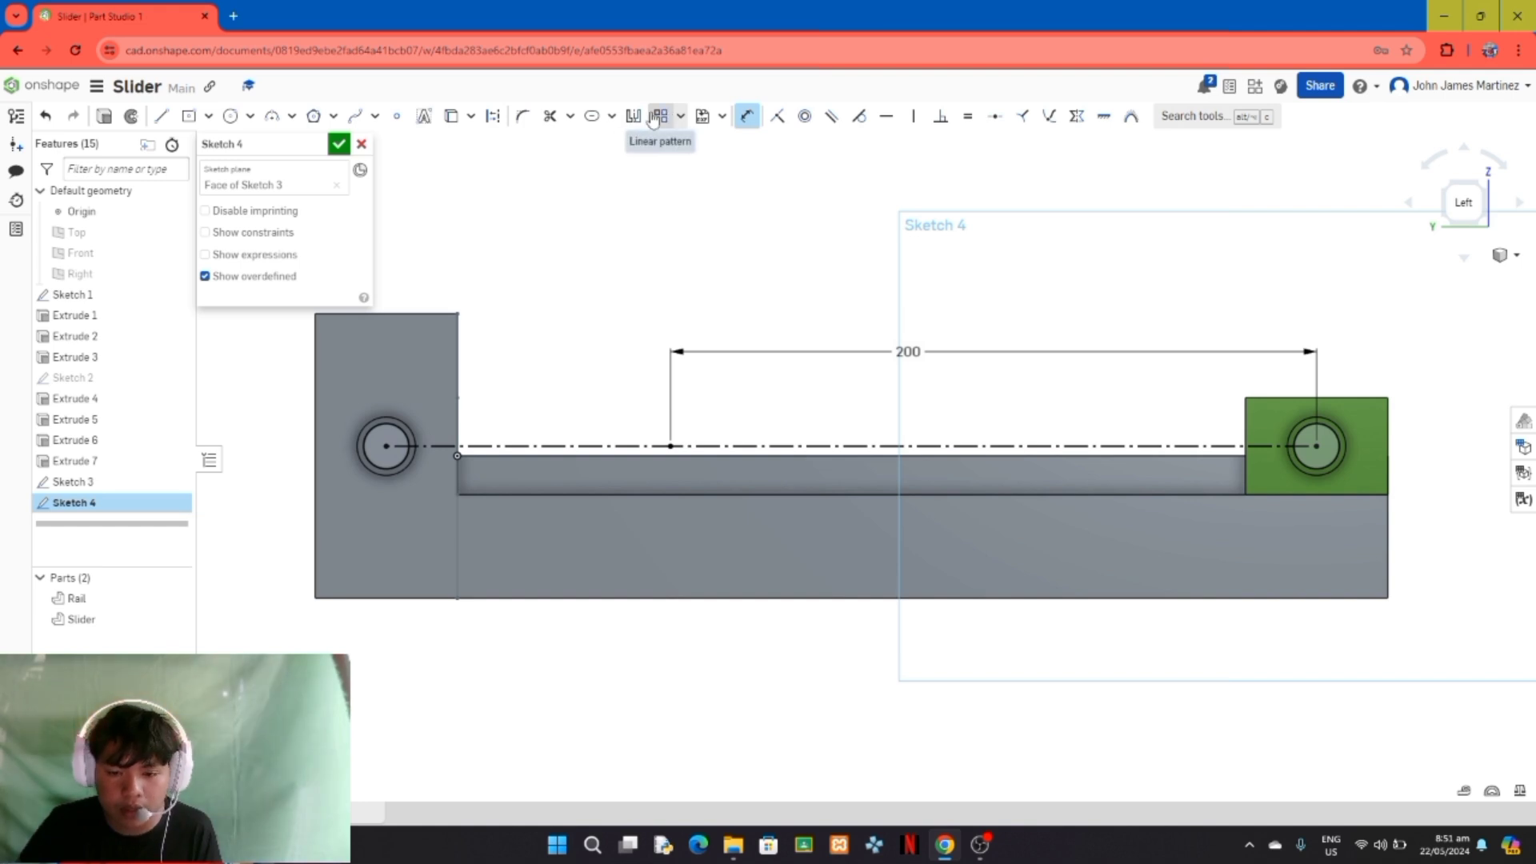
Step: Create 20 mm wide slots around both construction lines, the 200 mm one and the shorter one at the Rail pin
{"action": "left_click", "coordinate": [611, 116]}
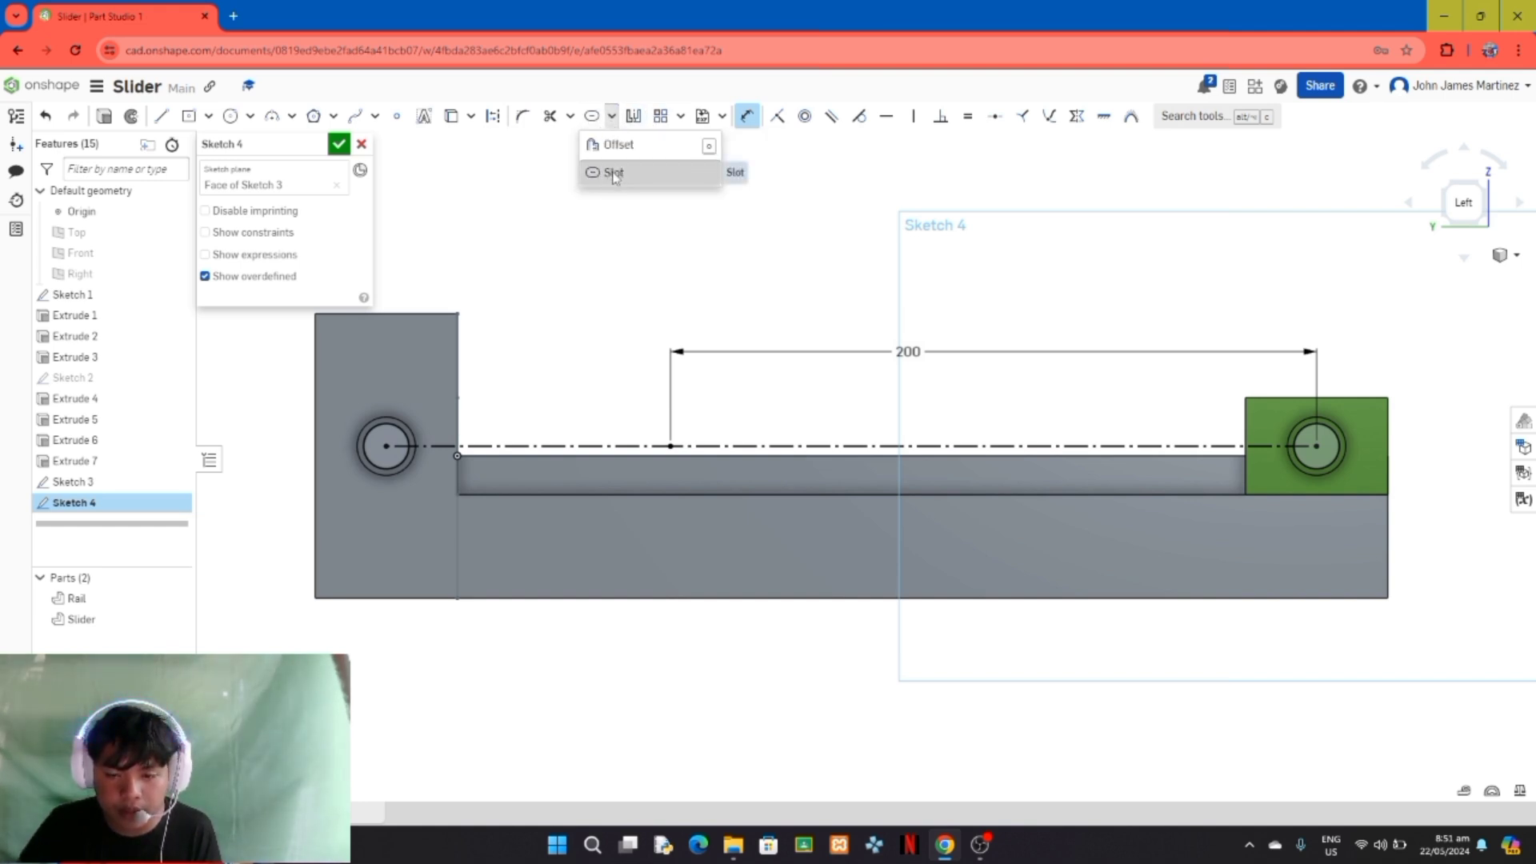
{"action": "left_click", "coordinate": [617, 172]}
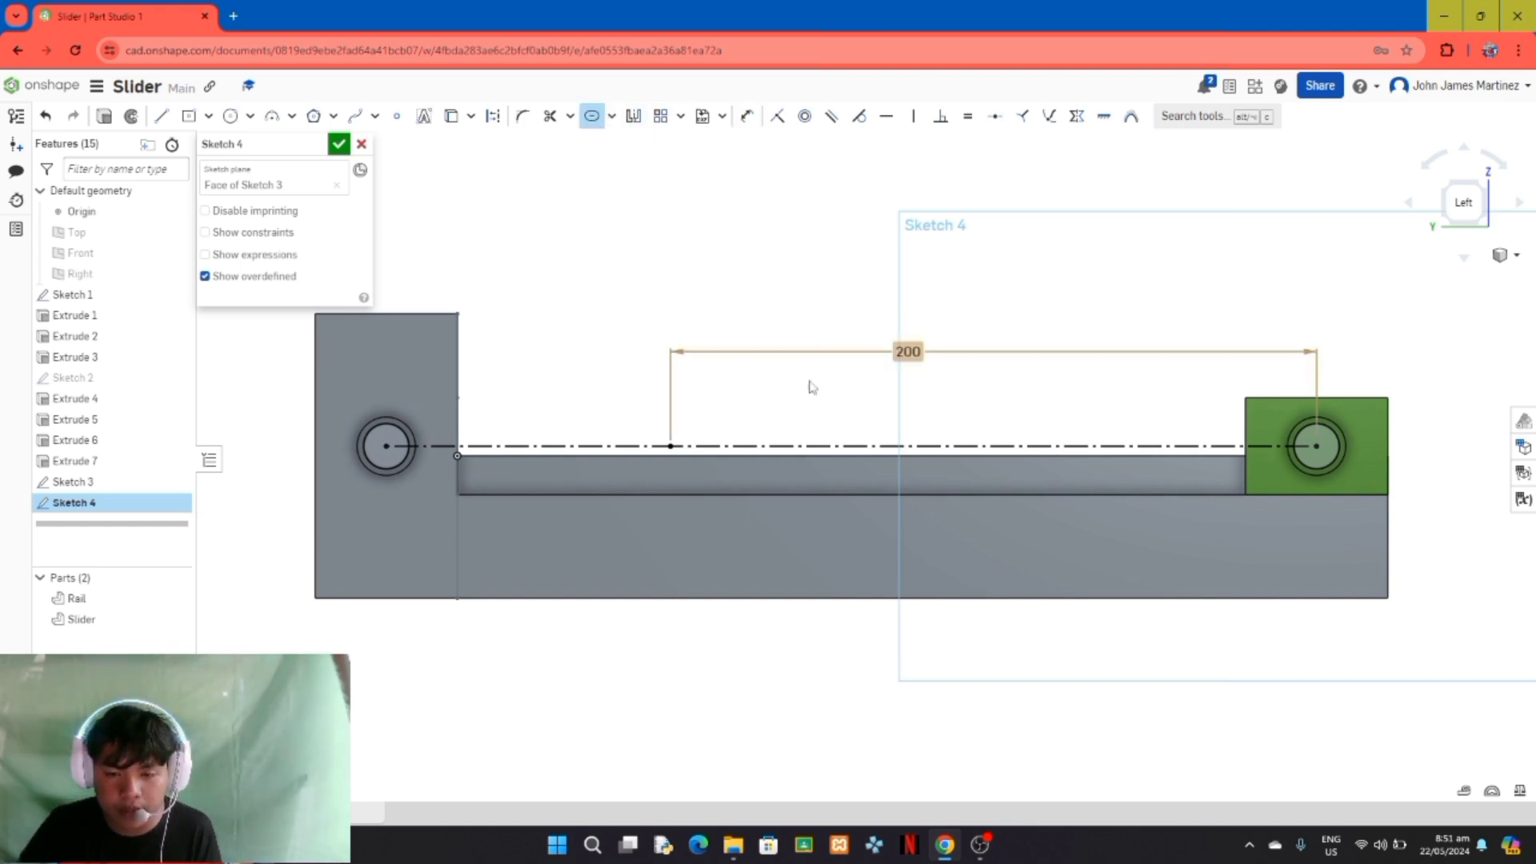
{"action": "left_click", "coordinate": [854, 446]}
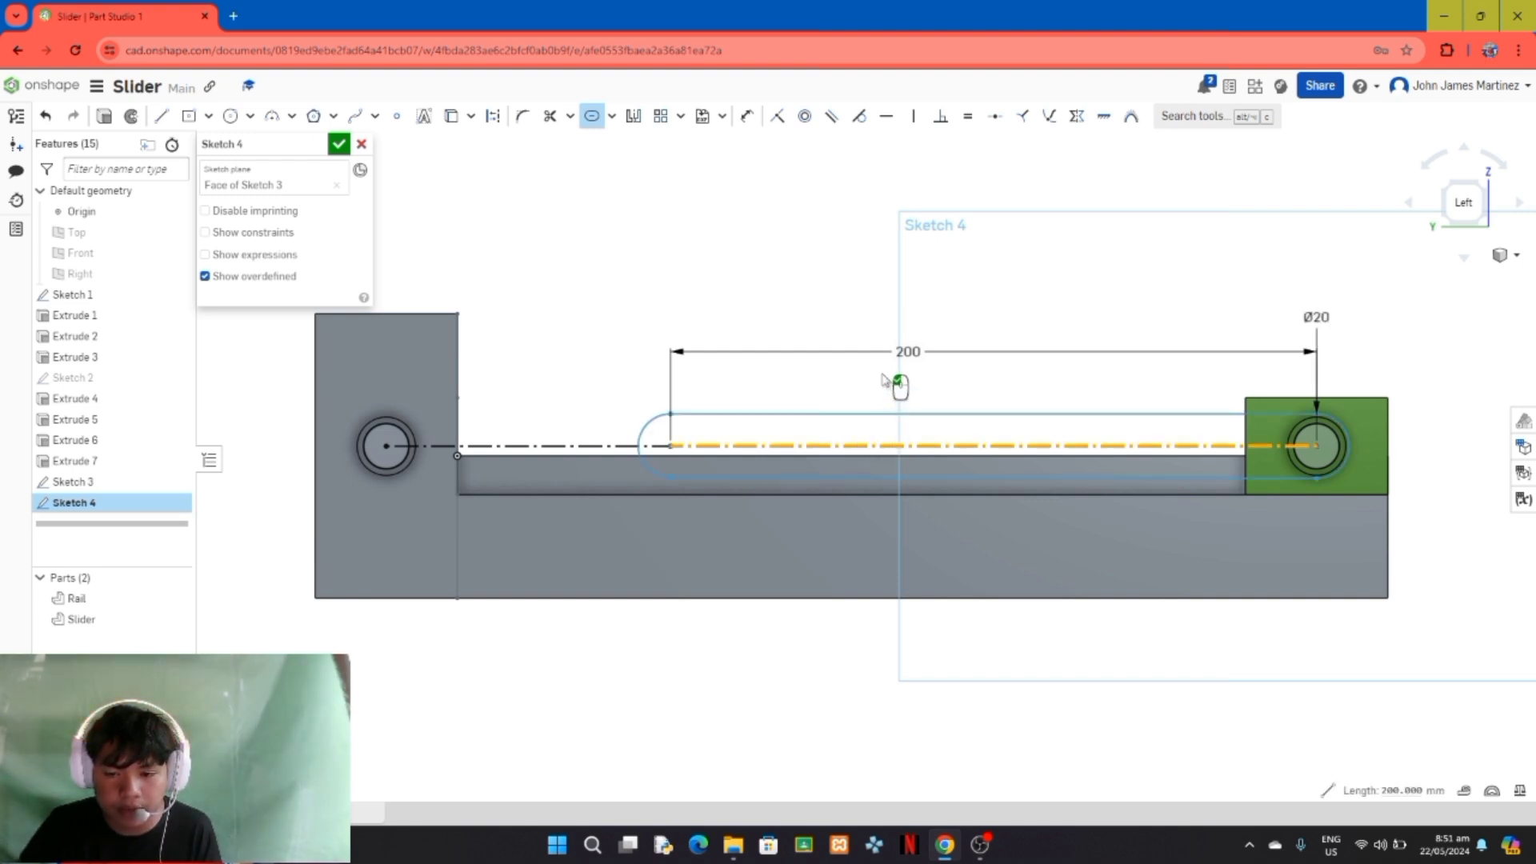
{"action": "left_click", "coordinate": [1282, 326]}
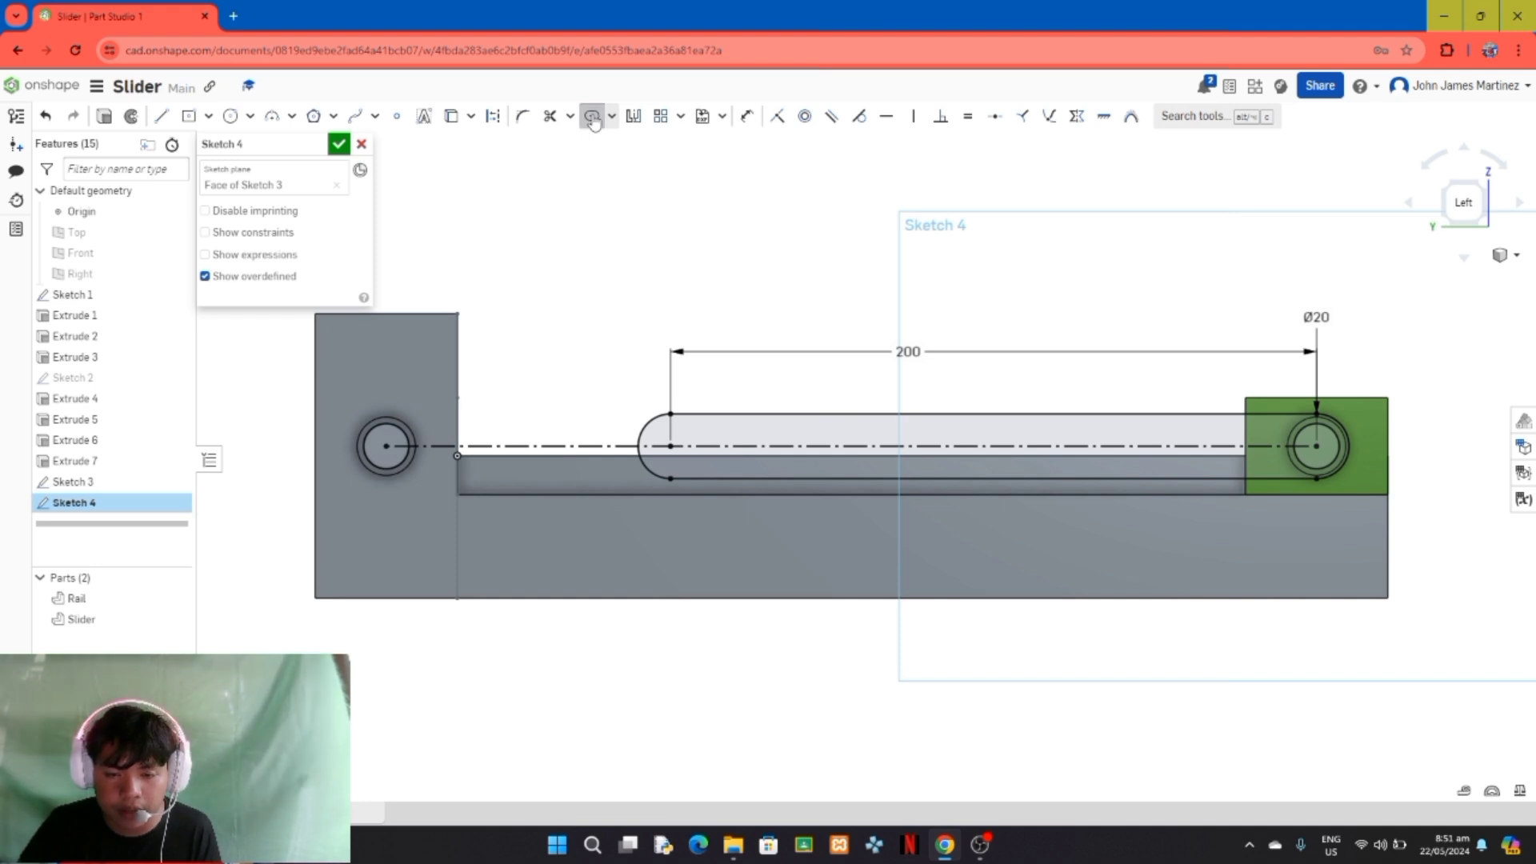
{"action": "left_click", "coordinate": [488, 445]}
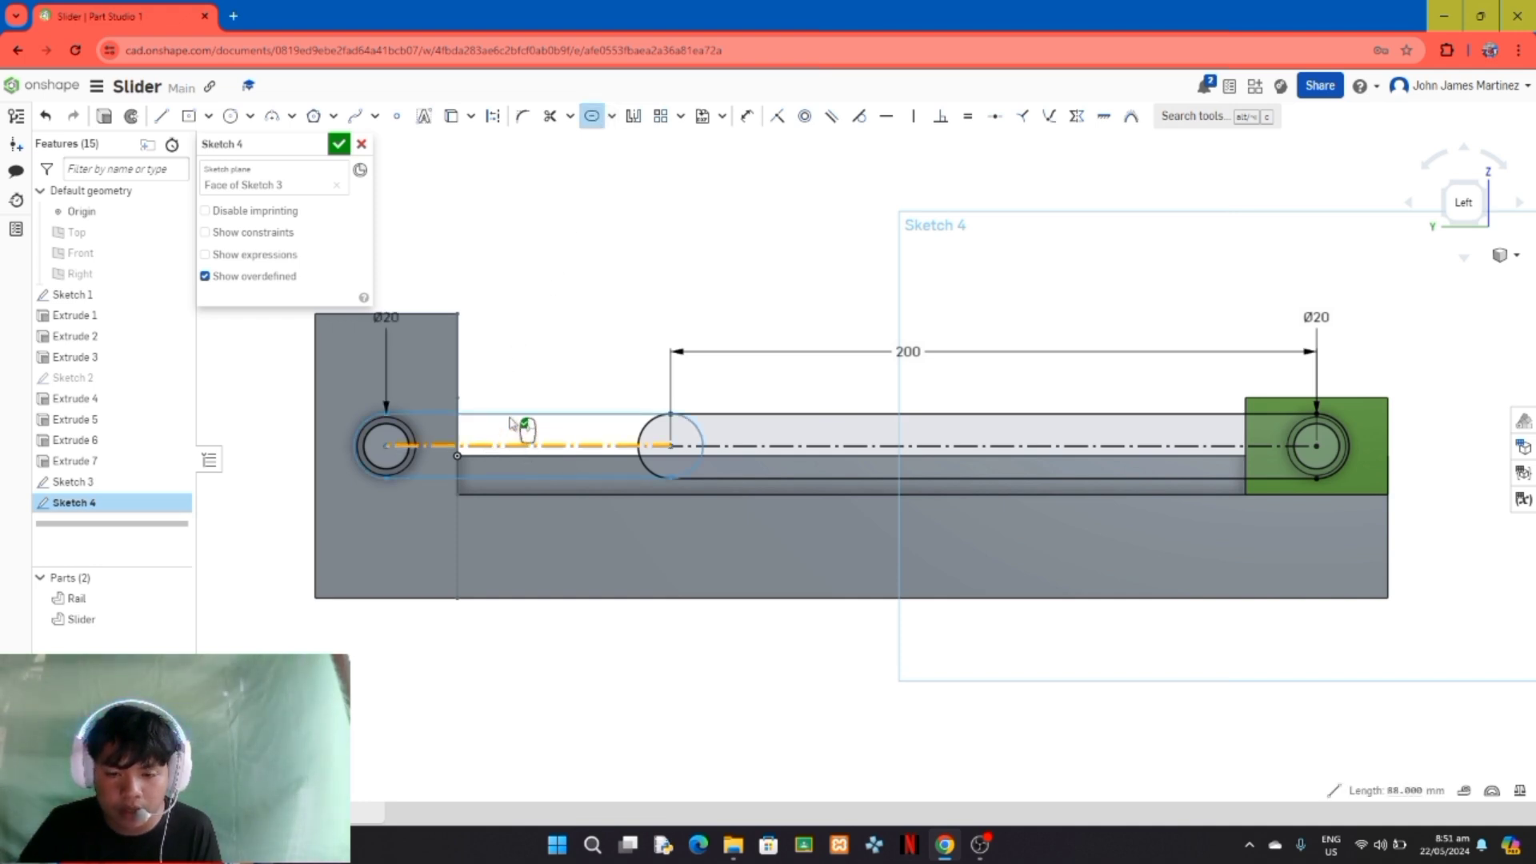
{"action": "left_click", "coordinate": [552, 357]}
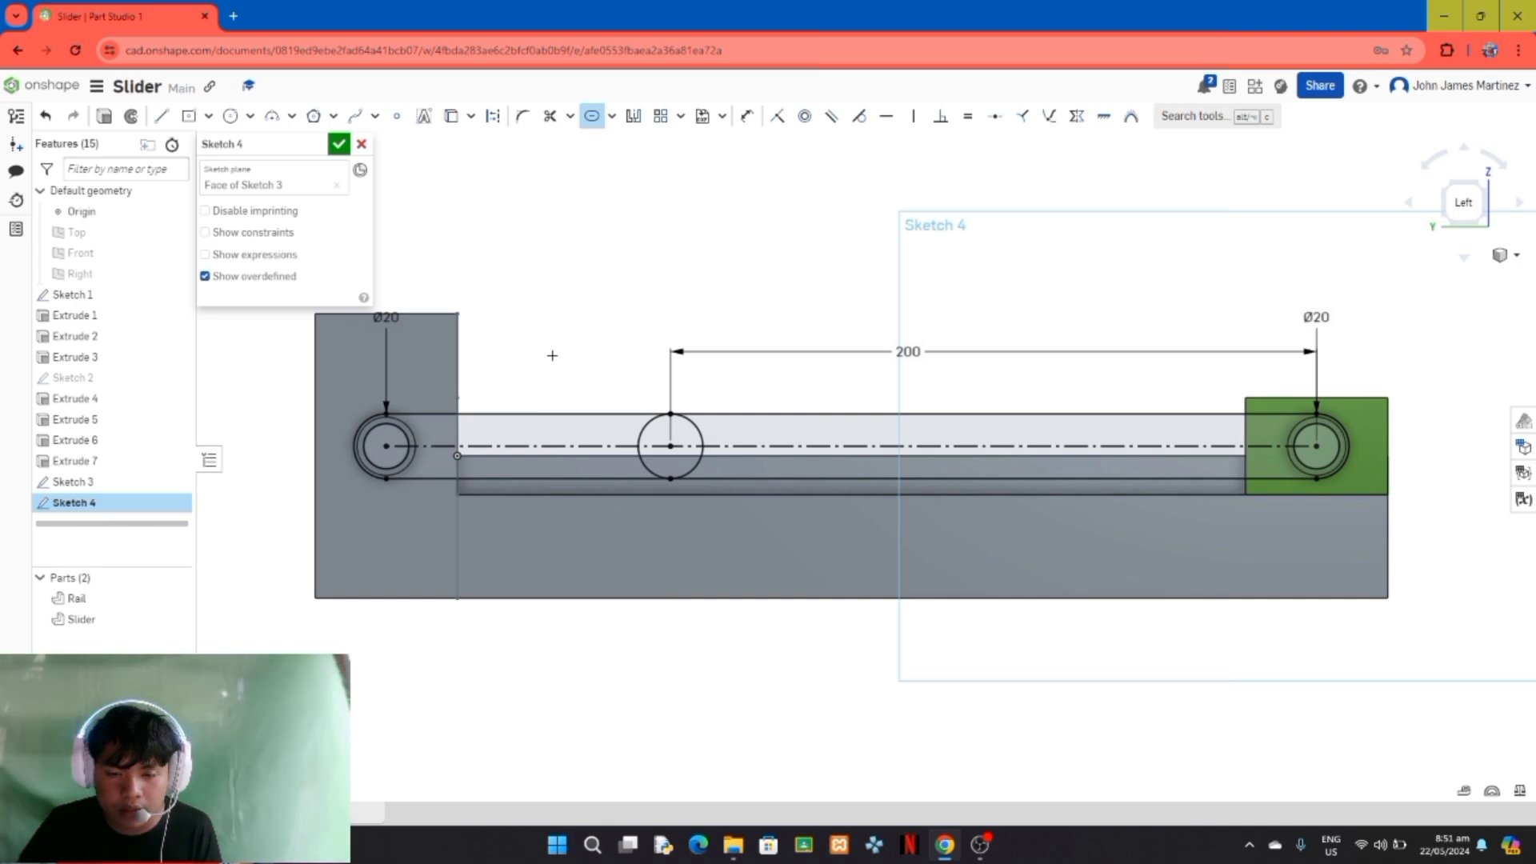
Step: Sketch a circle about 10 mm in diameter at the lines' shared endpoint, make it equal to the Rail pin's circle, and finish the sketch
{"action": "left_click", "coordinate": [231, 117]}
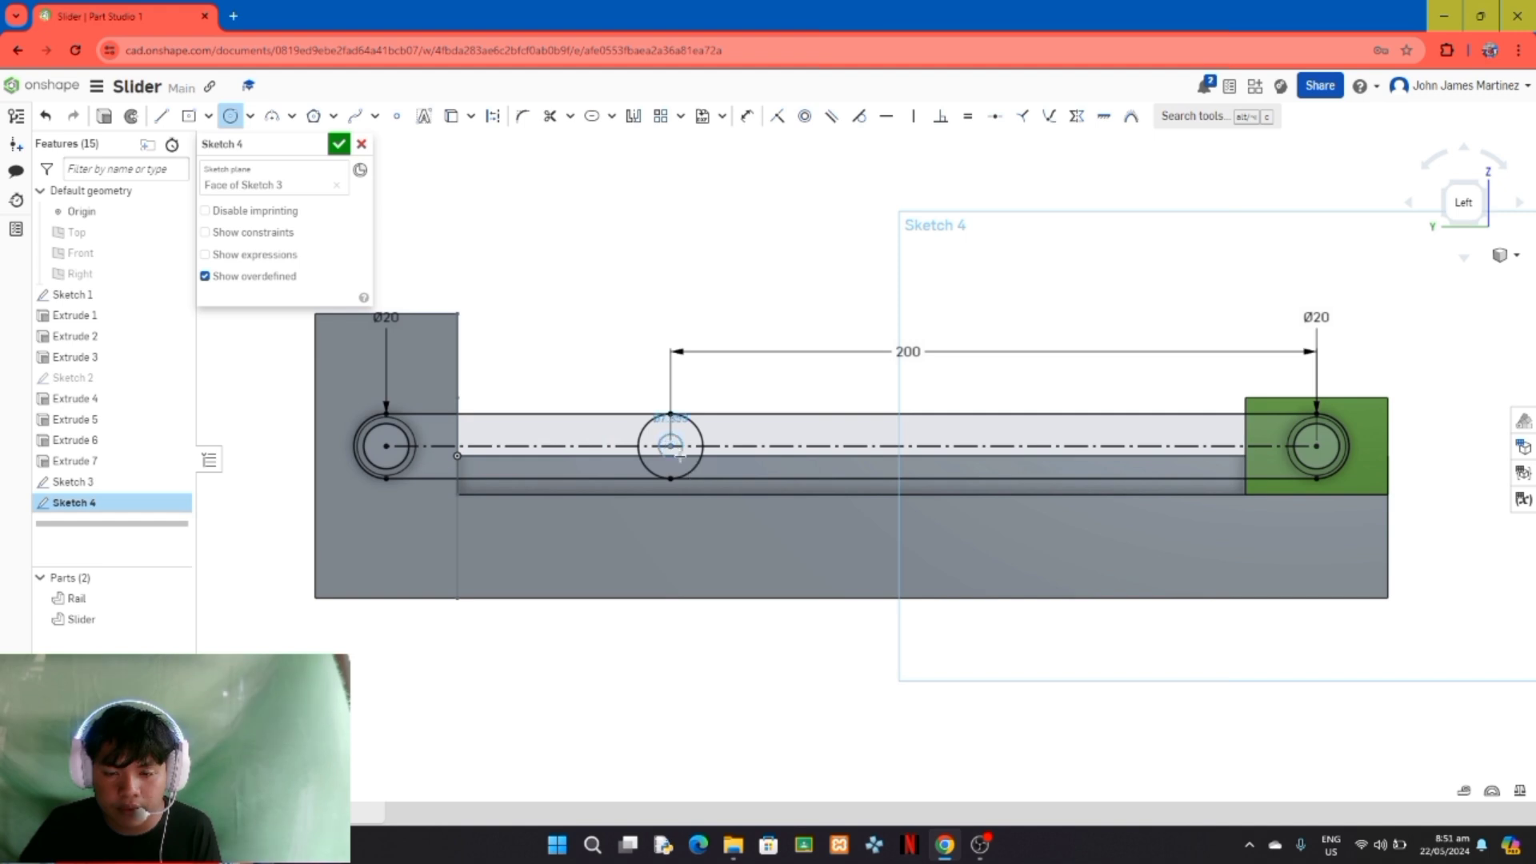
{"action": "left_click", "coordinate": [671, 446]}
{"action": "left_click", "coordinate": [682, 457]}
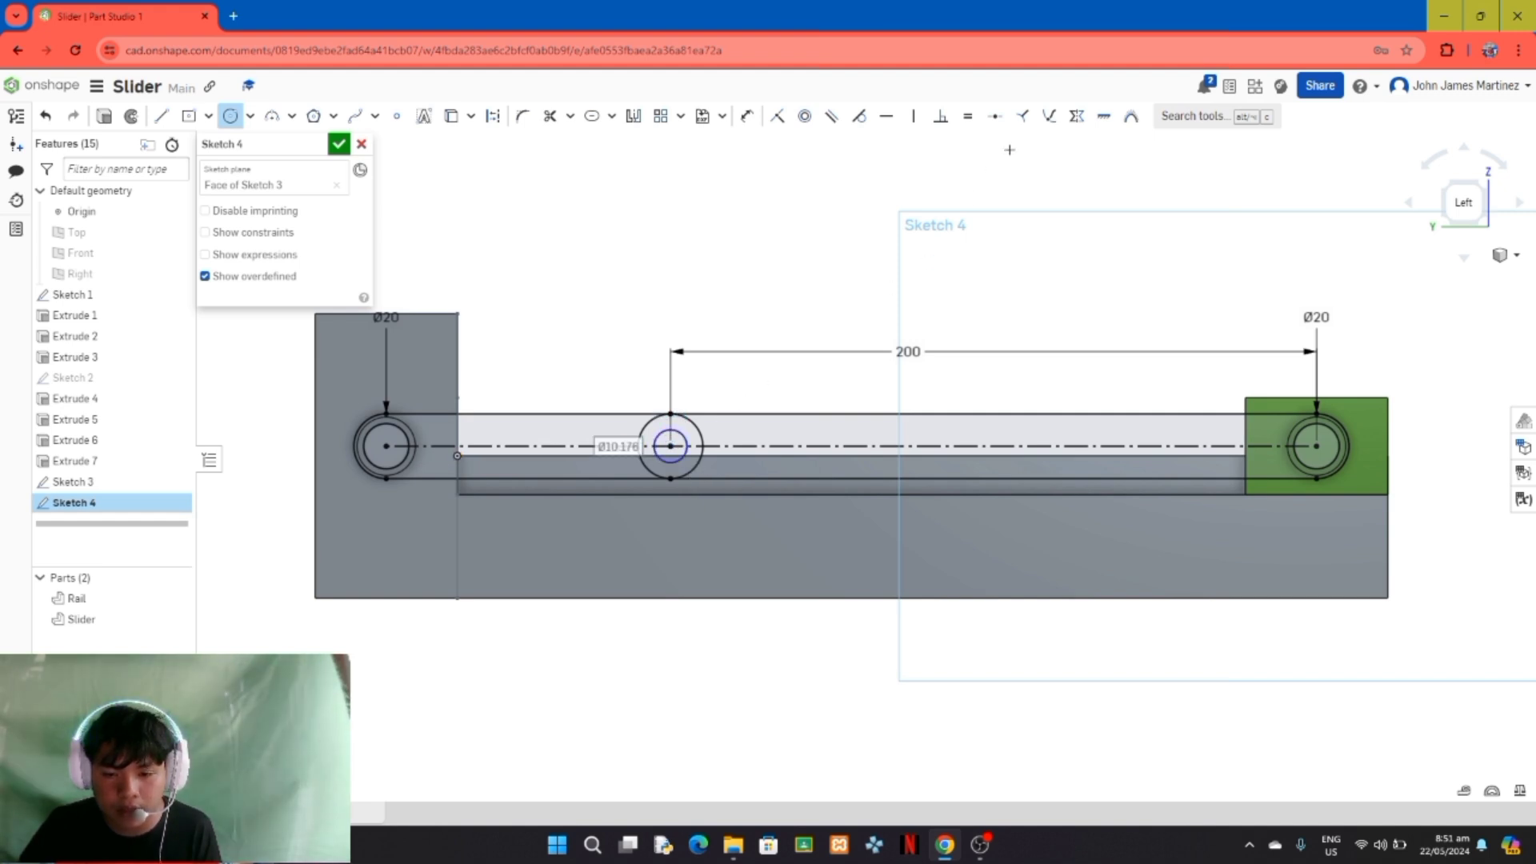
{"action": "left_click", "coordinate": [966, 119]}
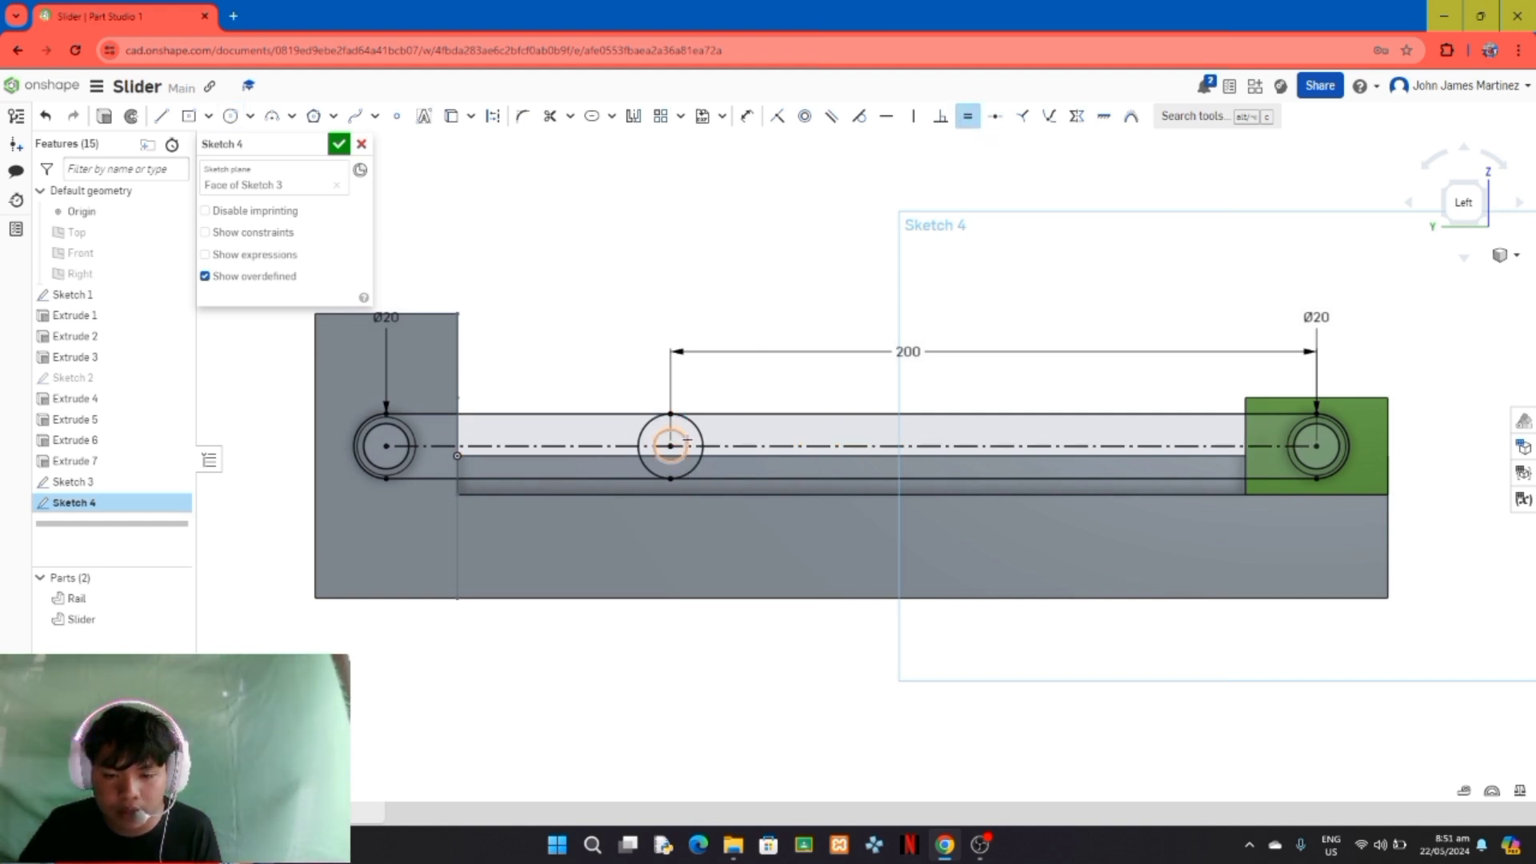
{"action": "left_click", "coordinate": [685, 439]}
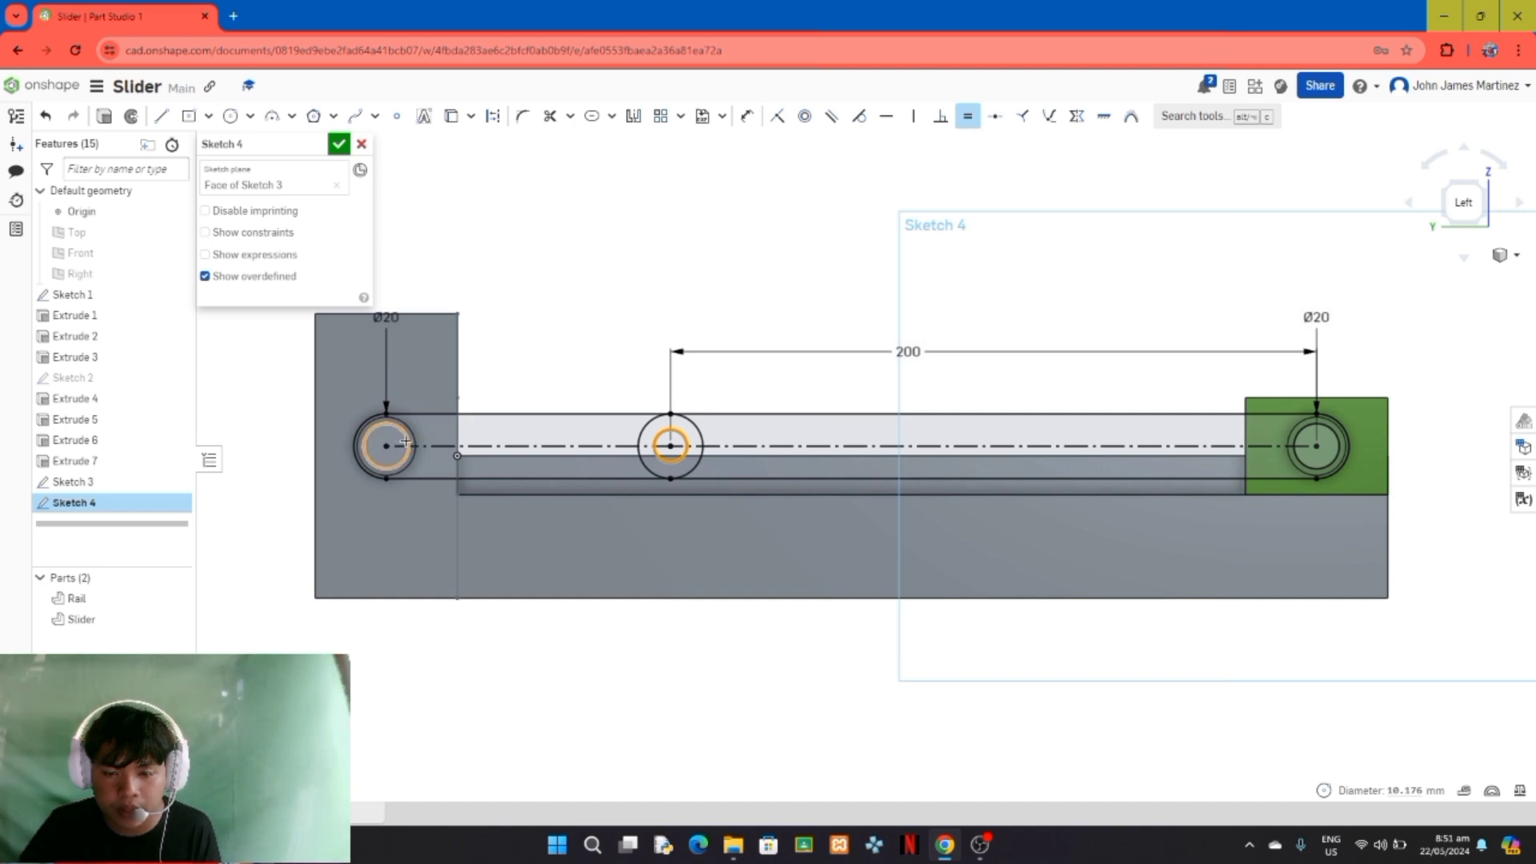
{"action": "left_click", "coordinate": [402, 441]}
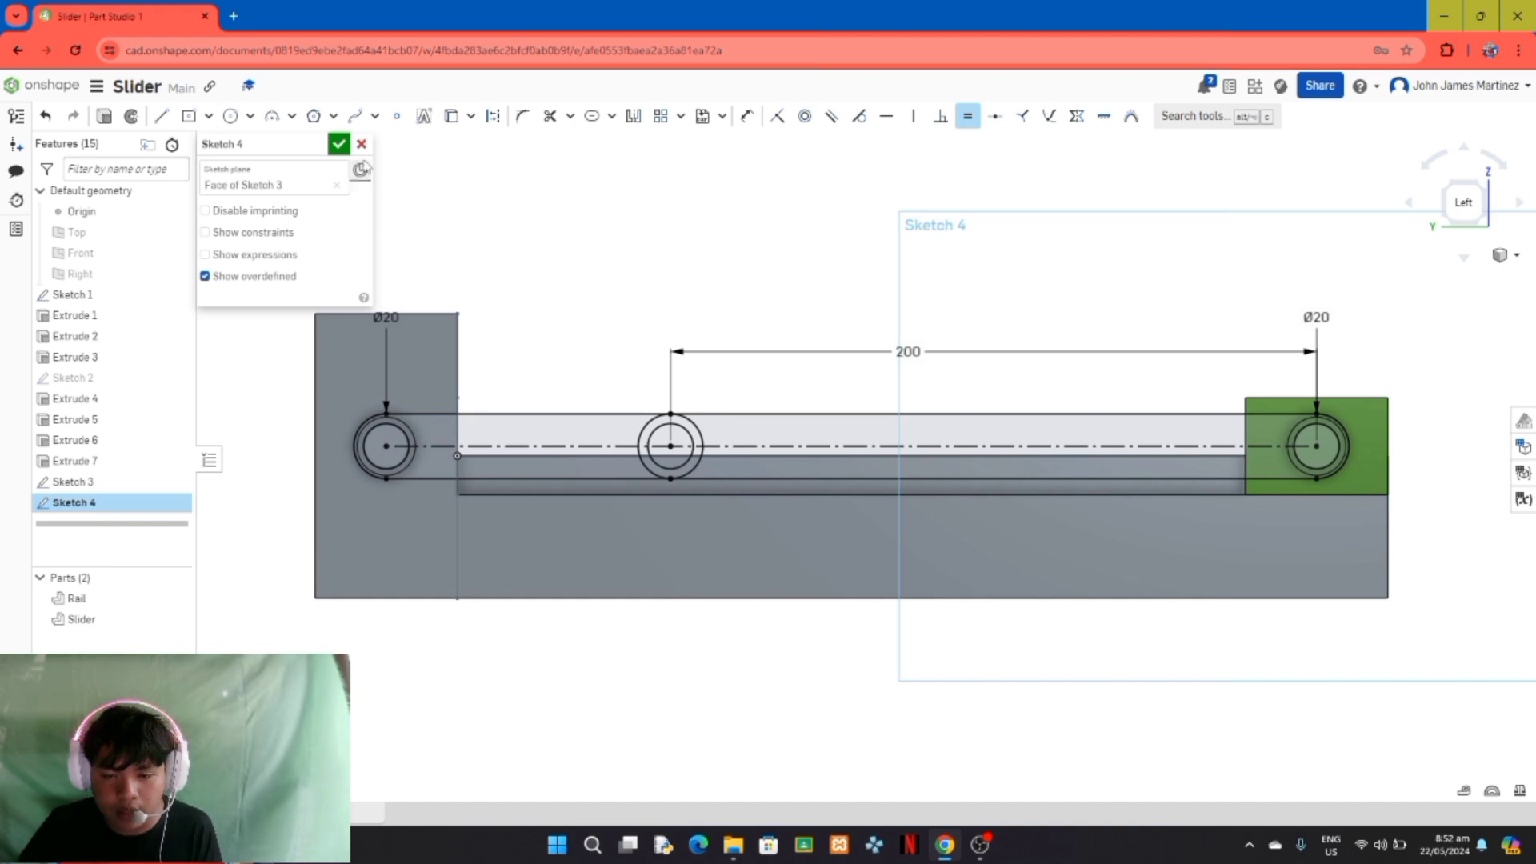
{"action": "left_click", "coordinate": [338, 144]}
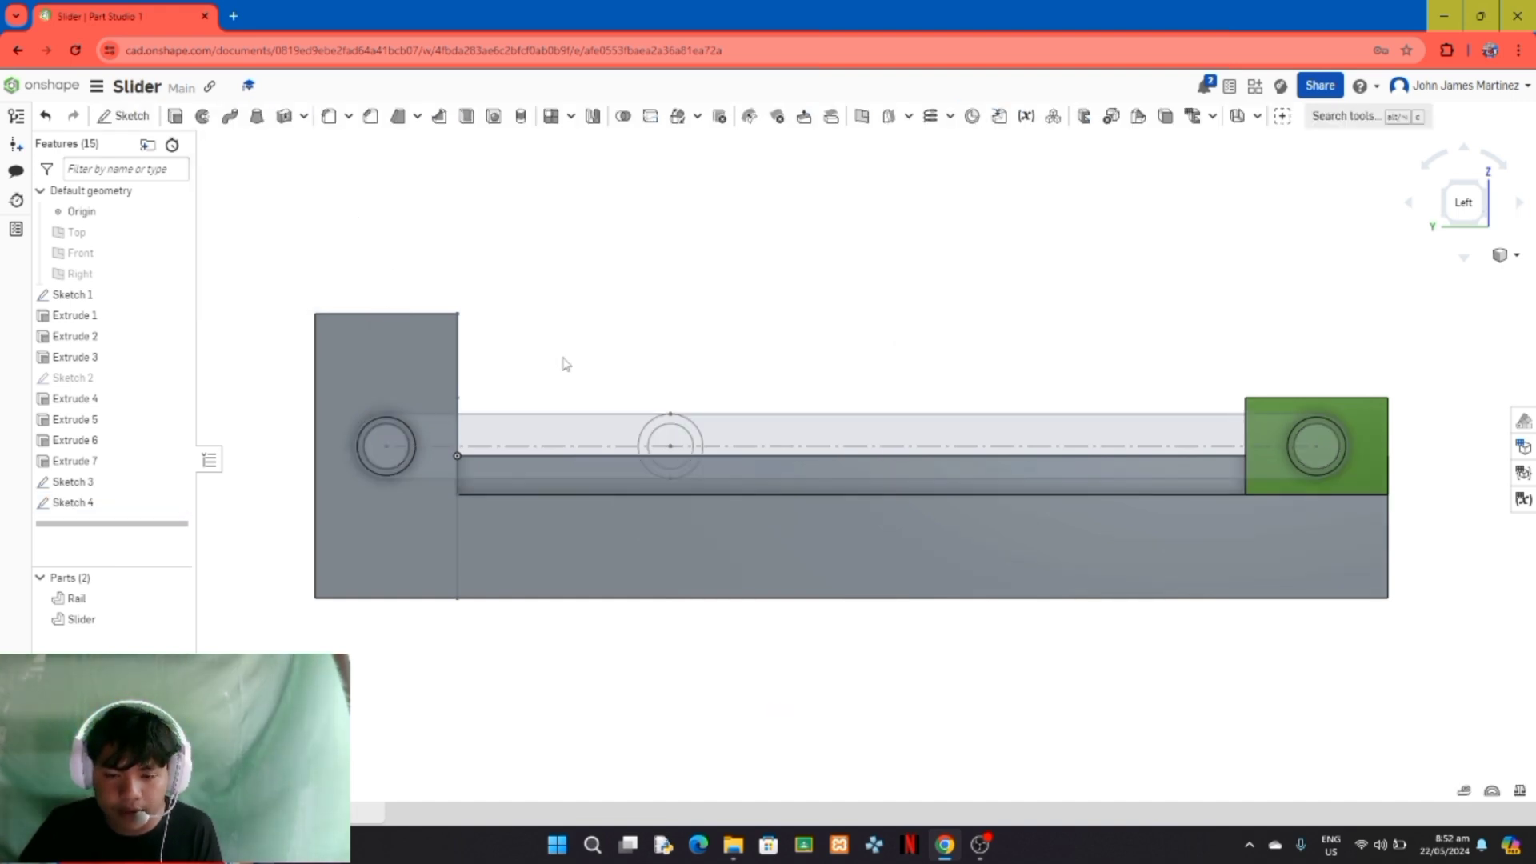
Step: Extrude the shorter slot at the Rail pin, including the ring region at its free end, 4 mm as a new part
{"action": "right_click_drag", "start_coordinate": [735, 296], "coordinate": [684, 333]}
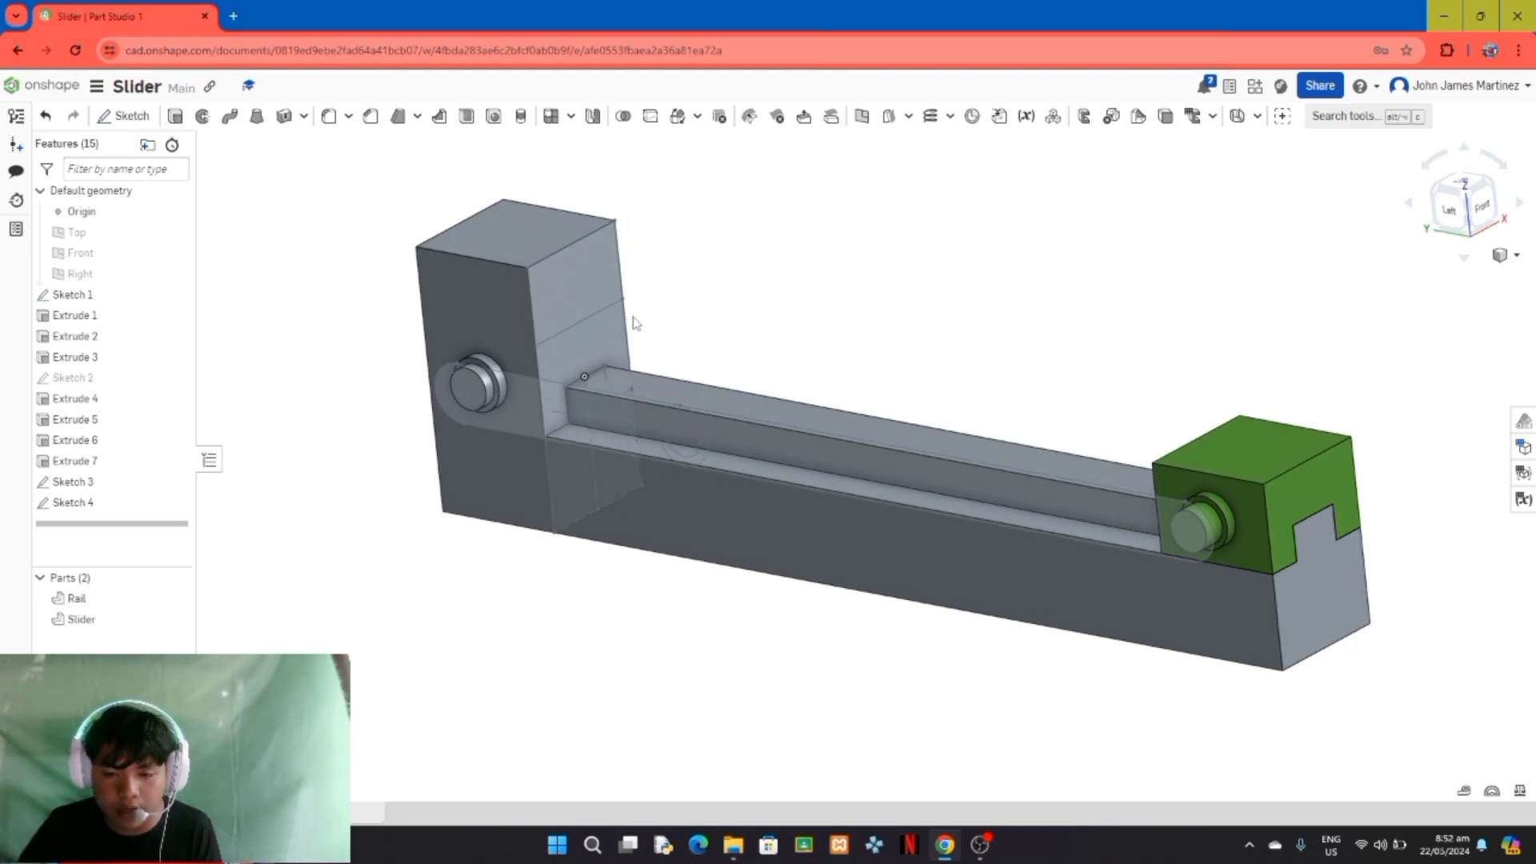
{"action": "left_click", "coordinate": [176, 117]}
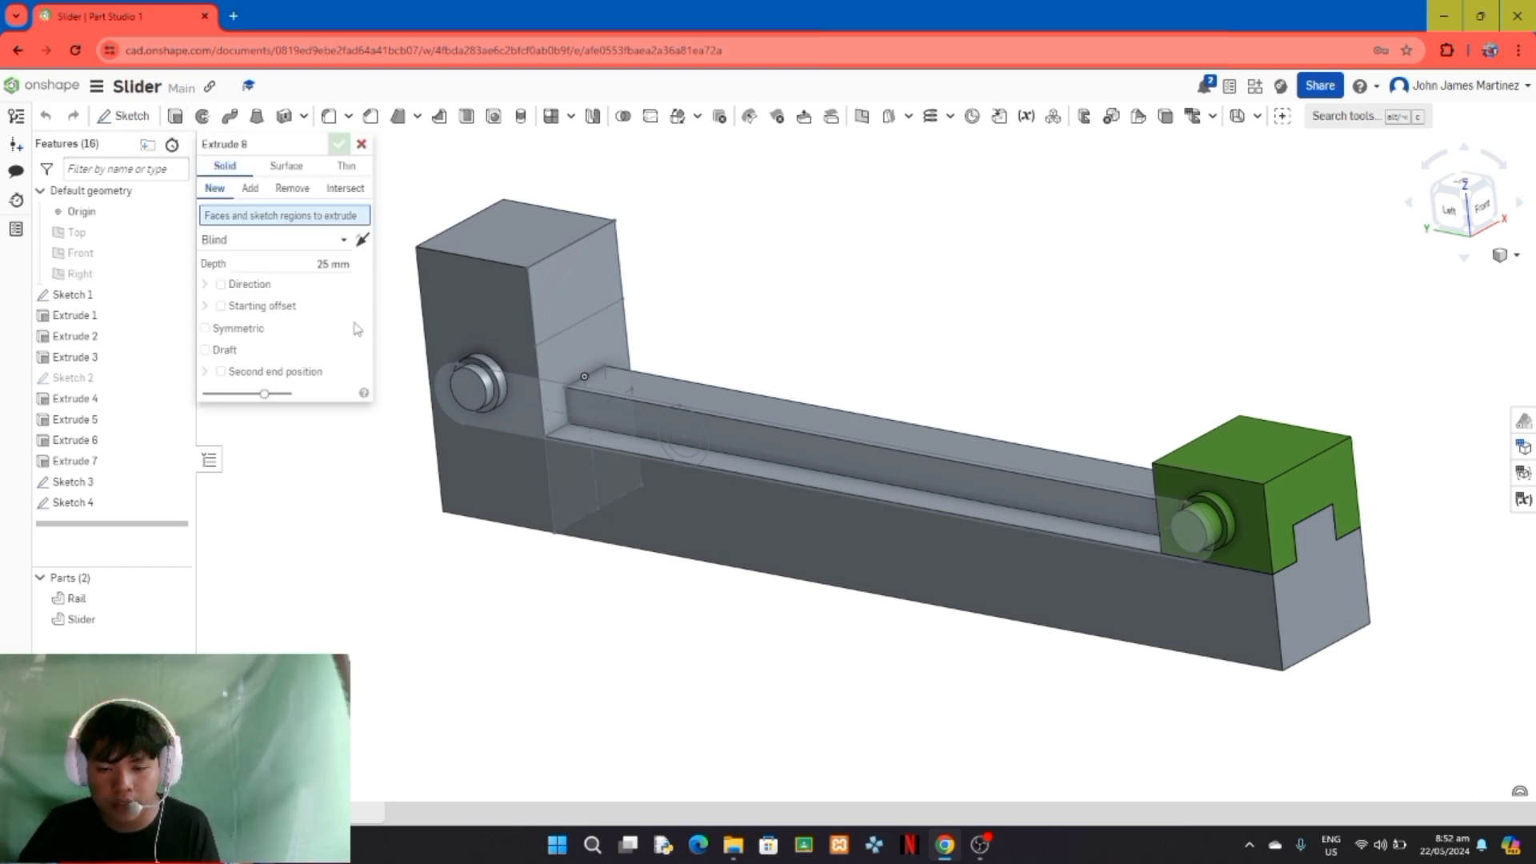
{"action": "left_click", "coordinate": [451, 375]}
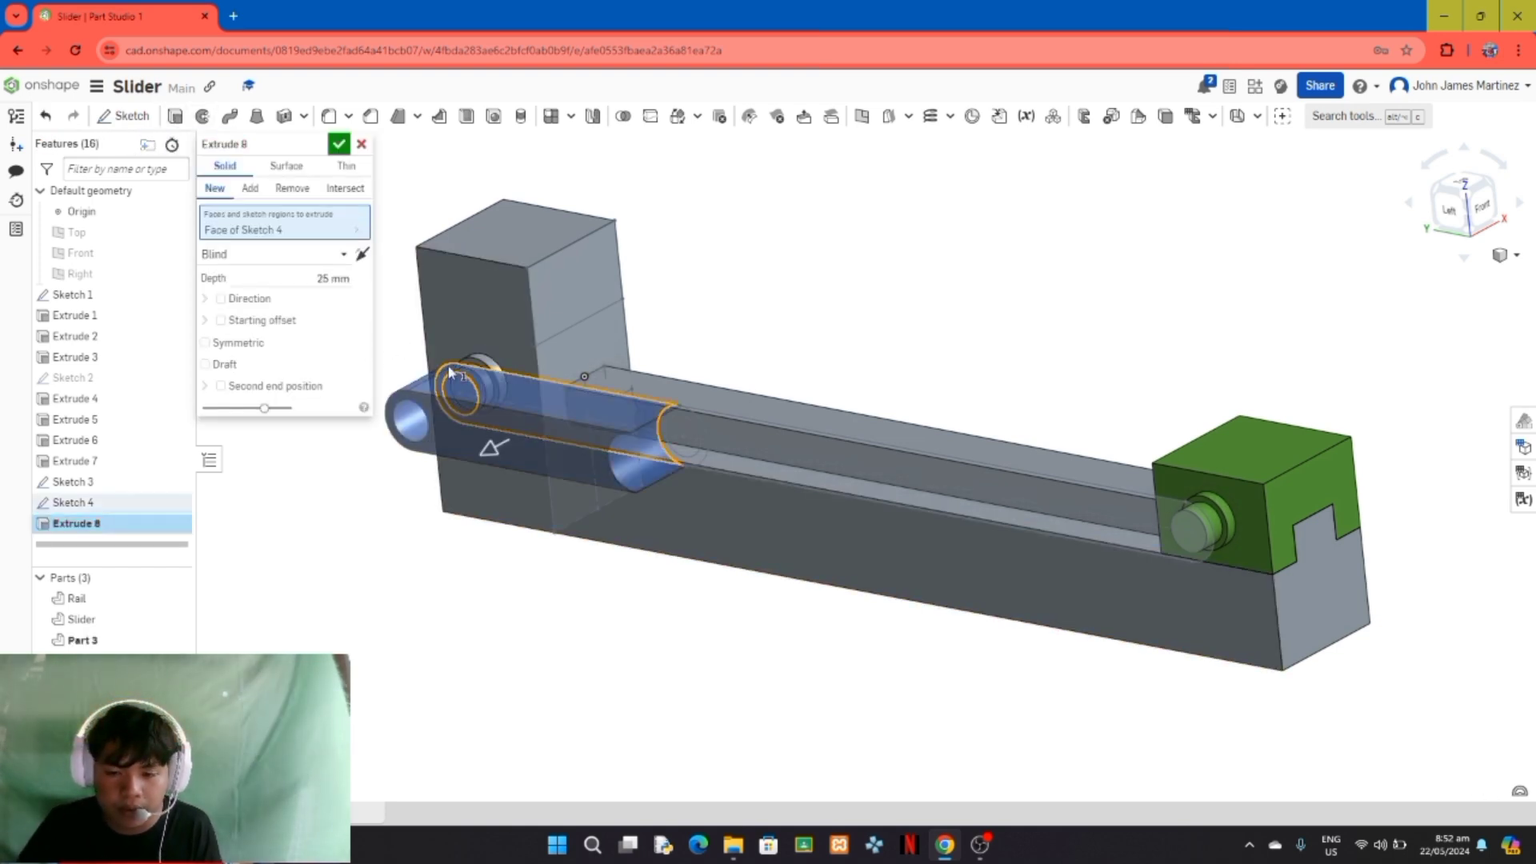
{"action": "left_click", "coordinate": [688, 462]}
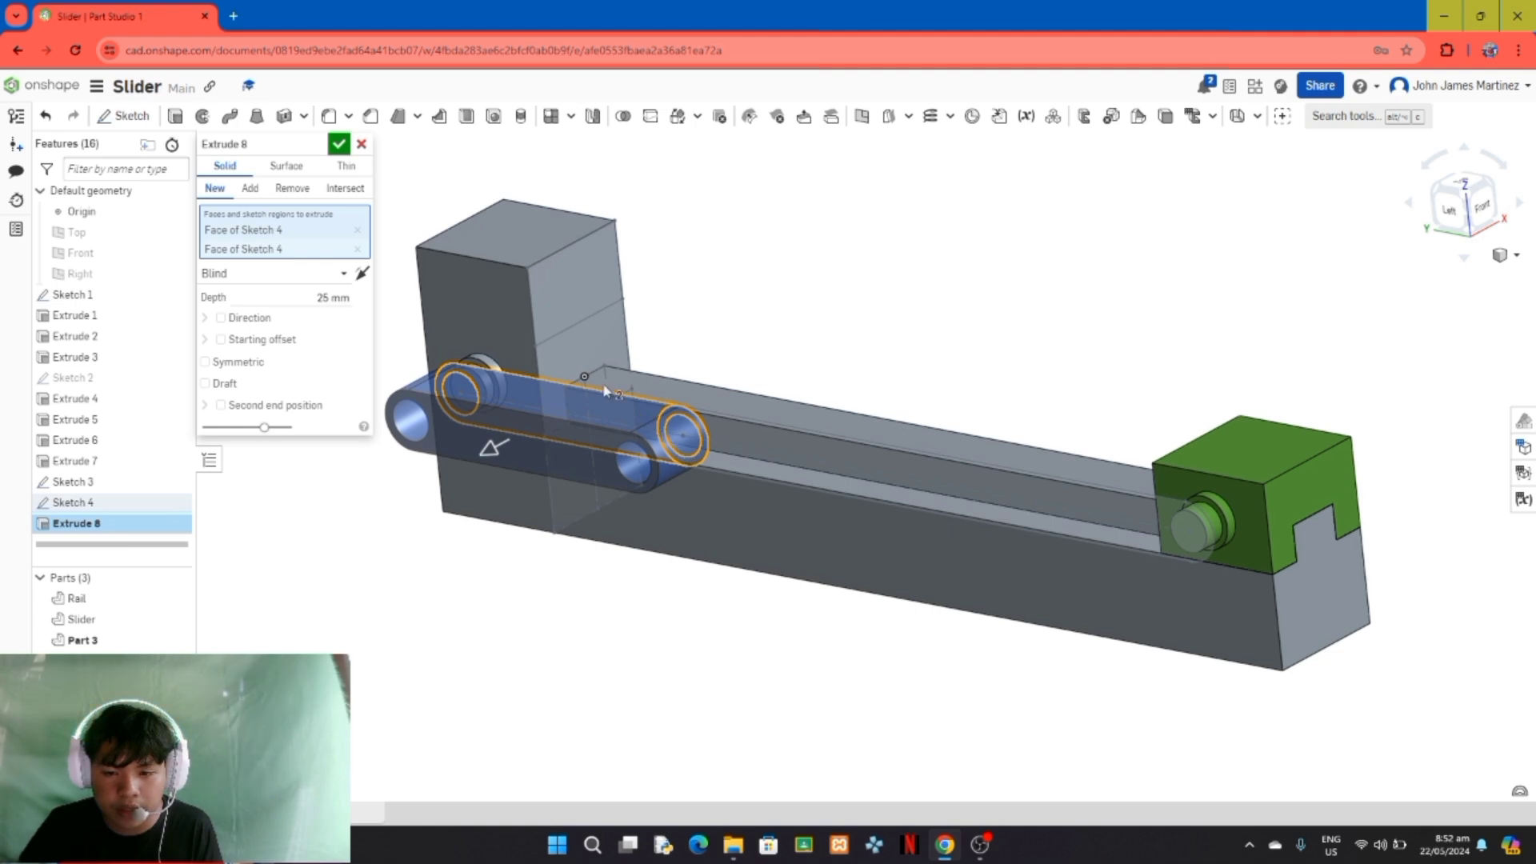
{"action": "left_click", "coordinate": [328, 296]}
{"action": "type", "text": "4"}
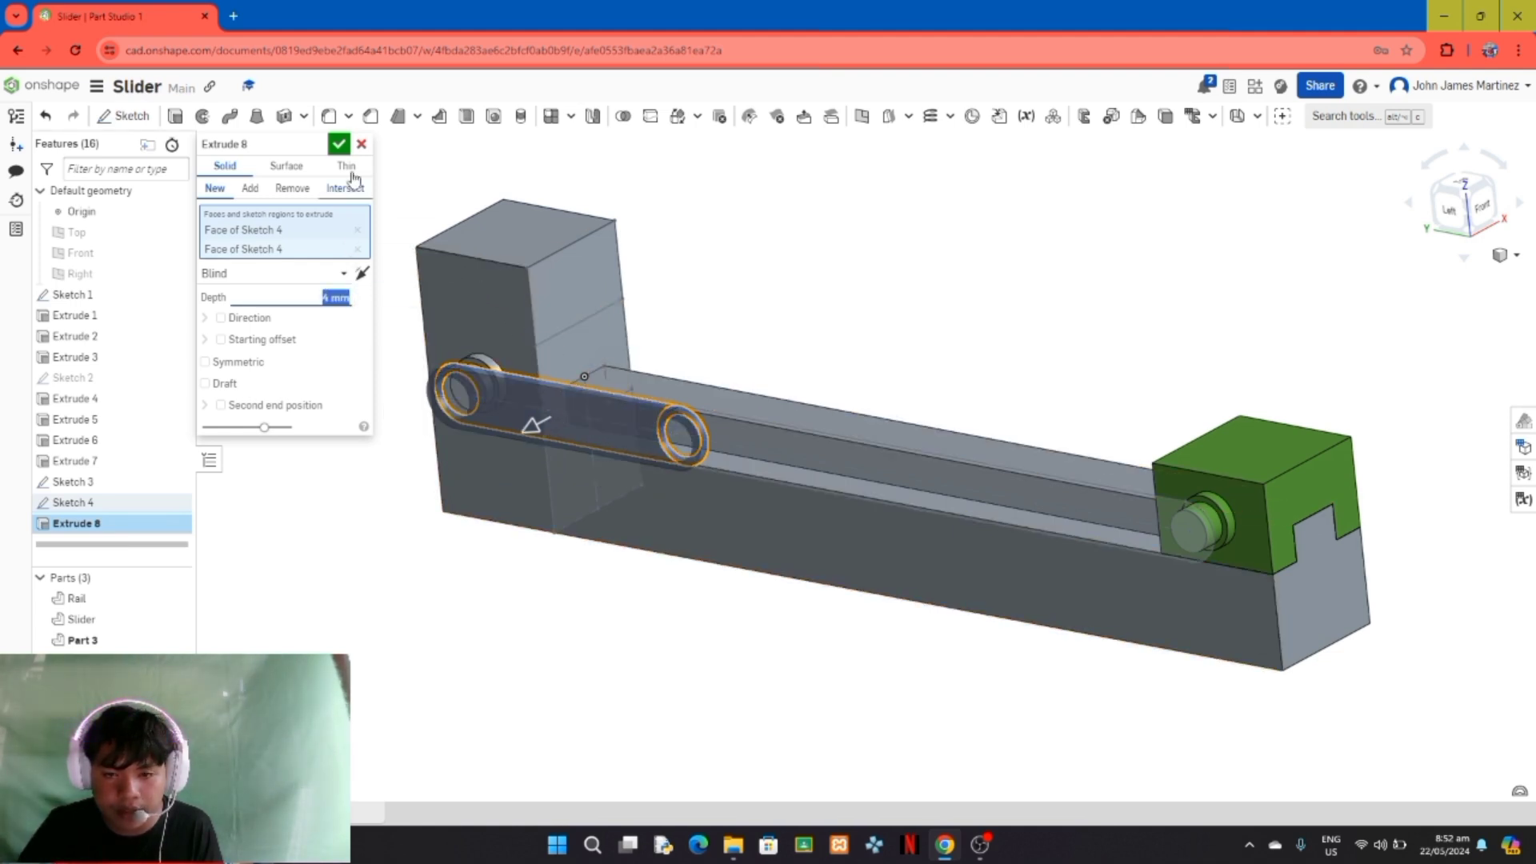
{"action": "left_click", "coordinate": [339, 145]}
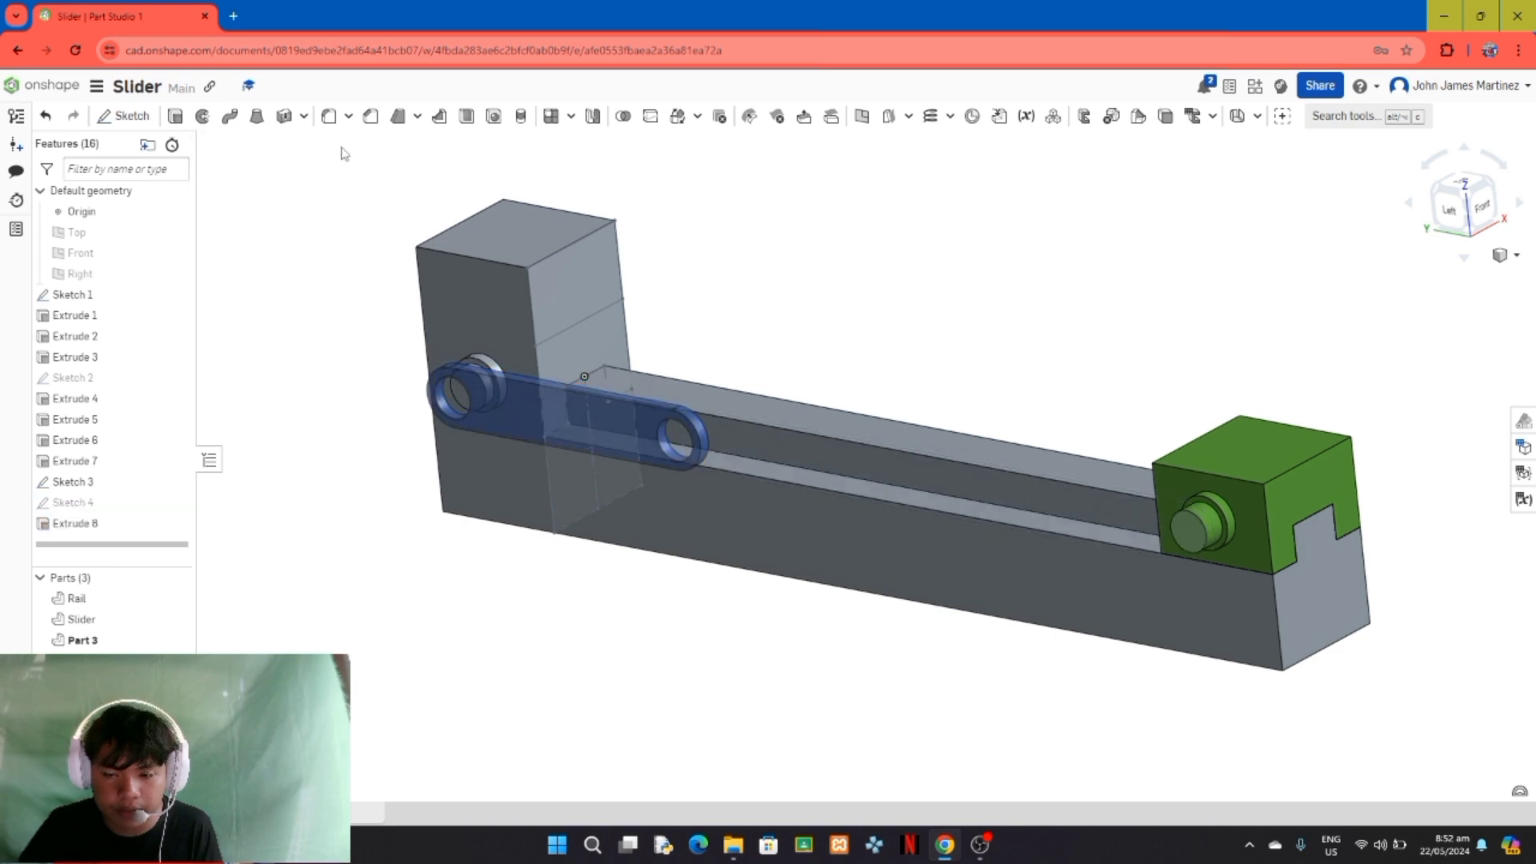
Step: Rename the new short link part as "crank"
{"action": "right_click_drag", "start_coordinate": [514, 579], "coordinate": [600, 620]}
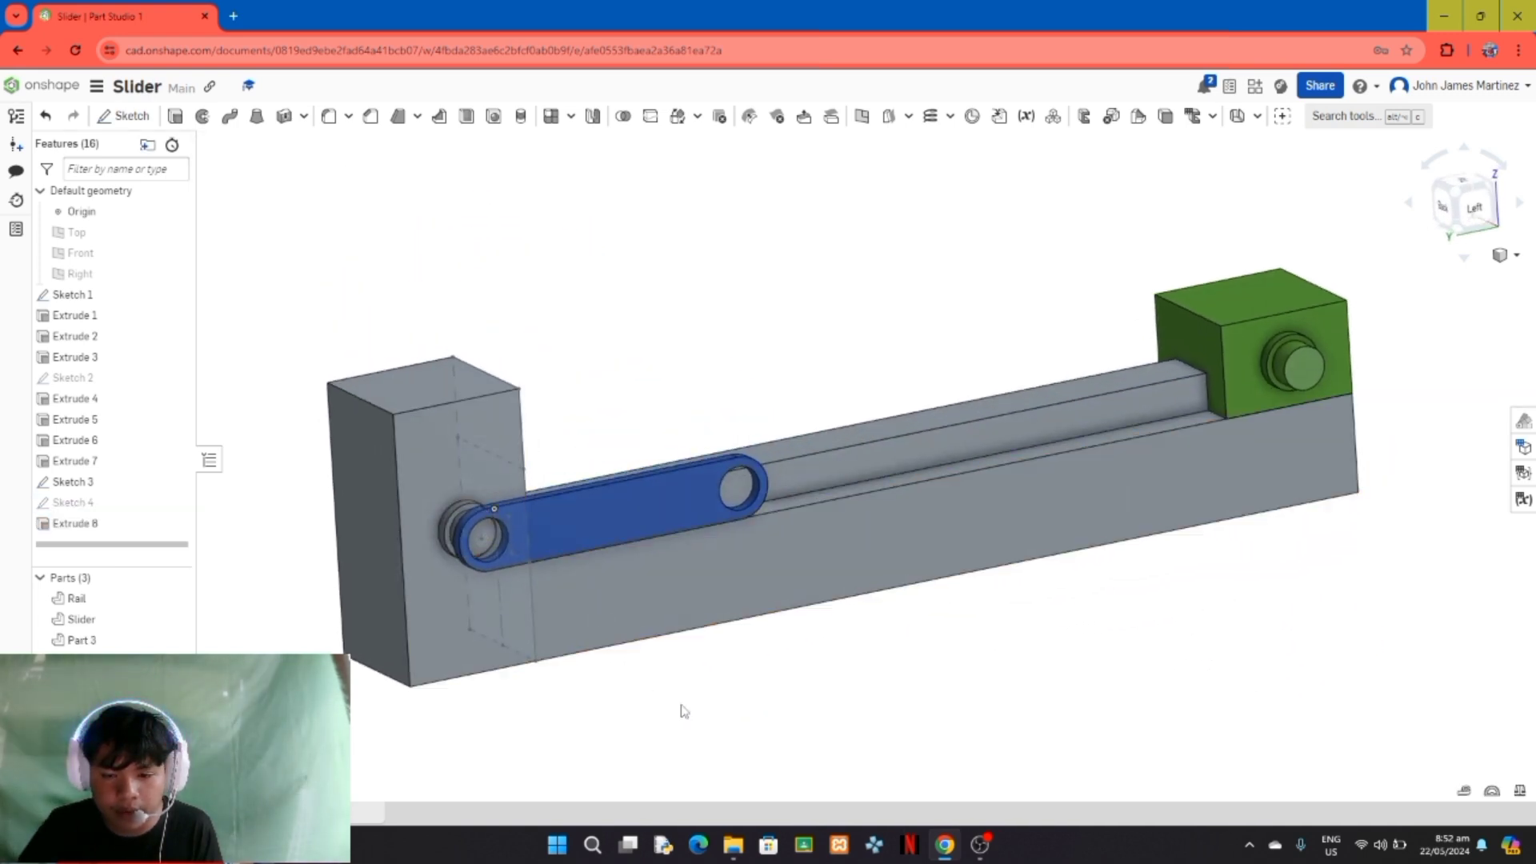
{"action": "right_click_drag", "start_coordinate": [683, 710], "coordinate": [665, 705]}
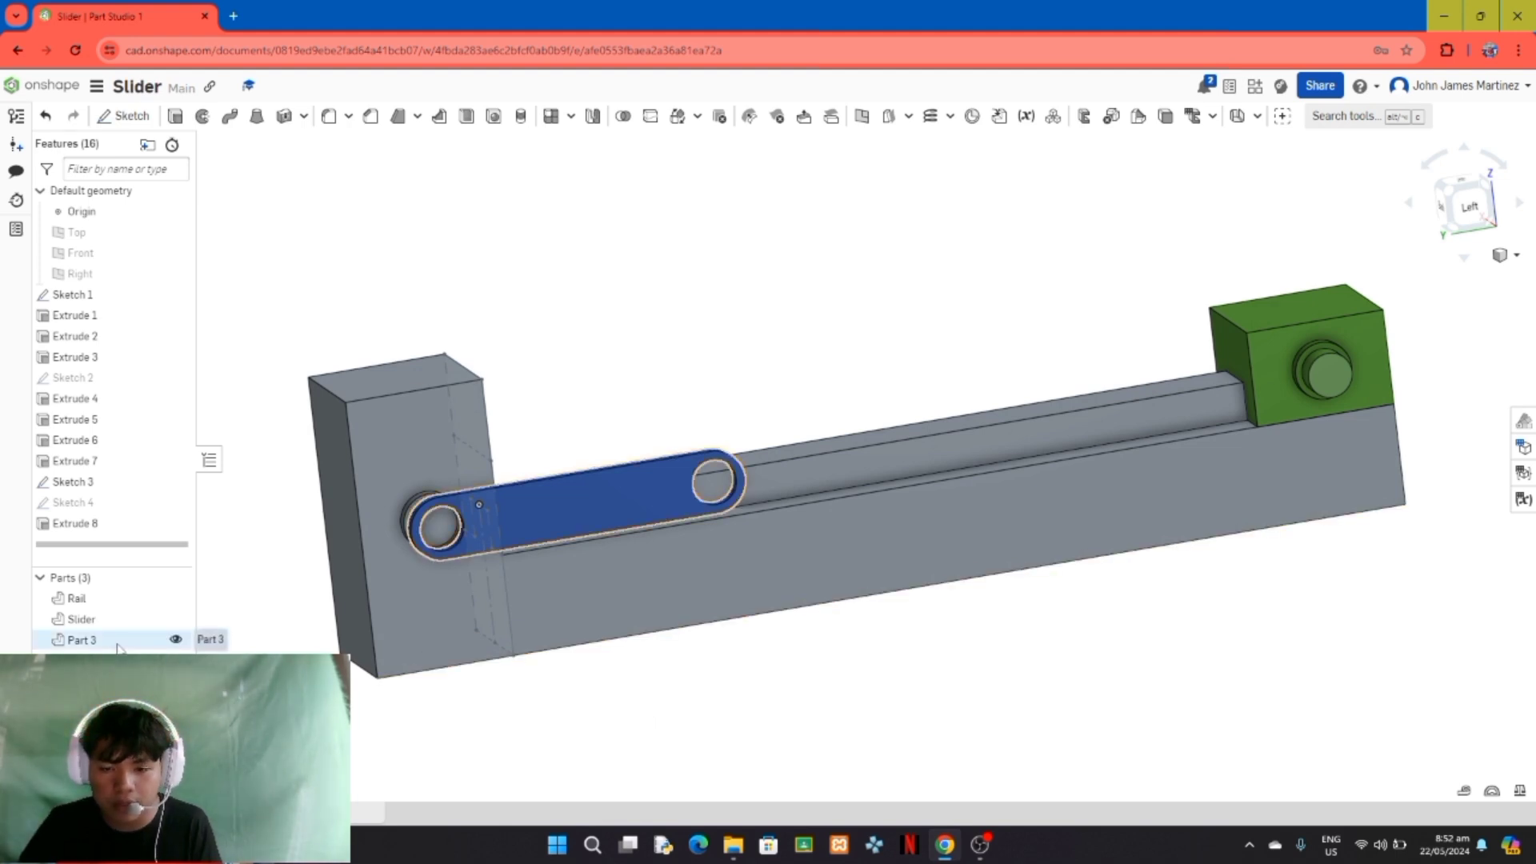
{"action": "left_click", "coordinate": [80, 640]}
{"action": "right_click", "coordinate": [99, 645]}
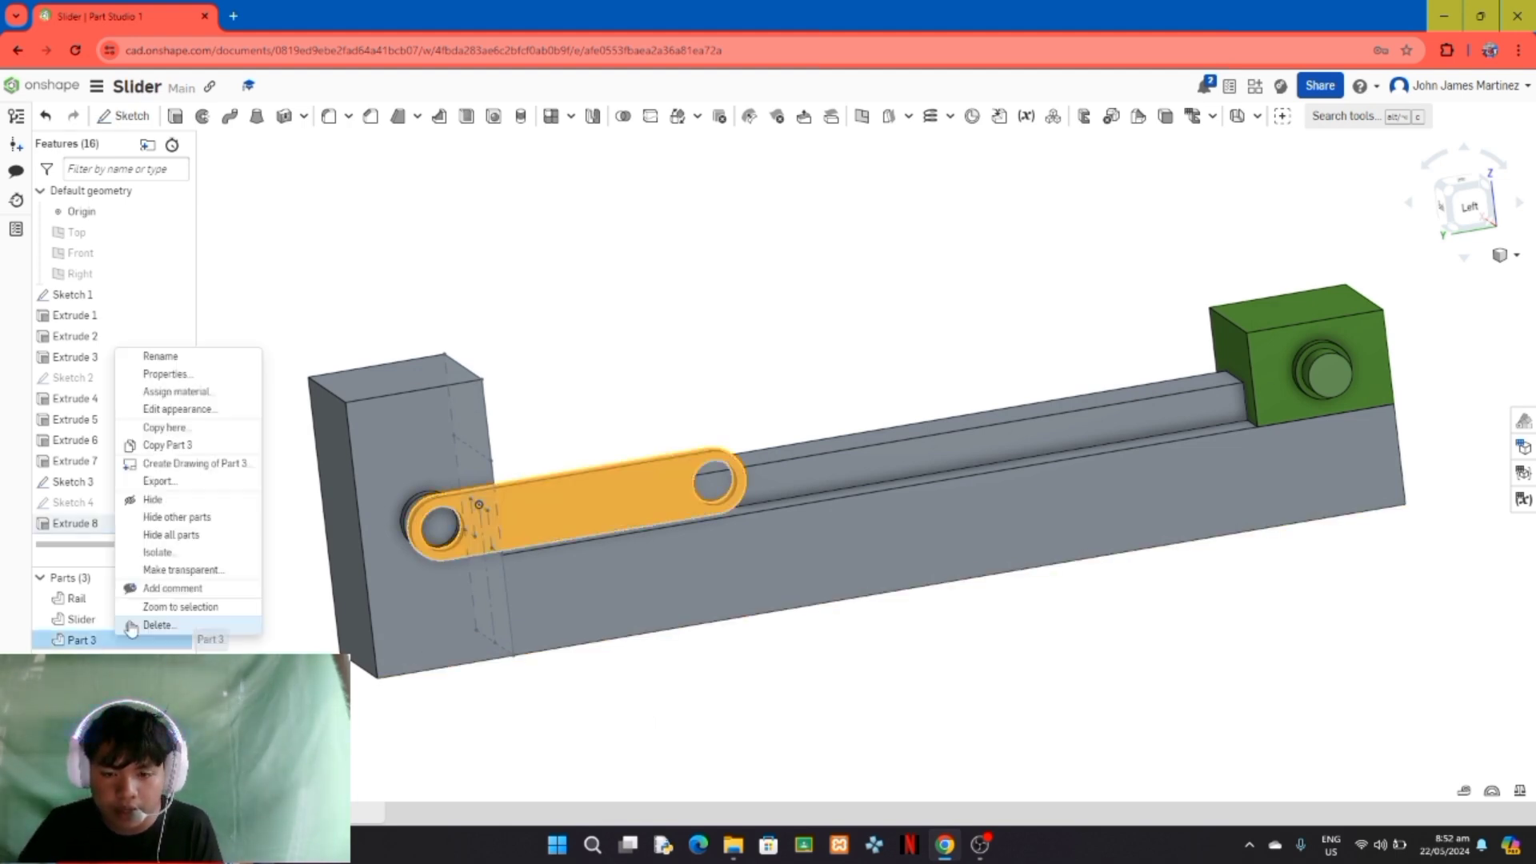
{"action": "left_click", "coordinate": [175, 360]}
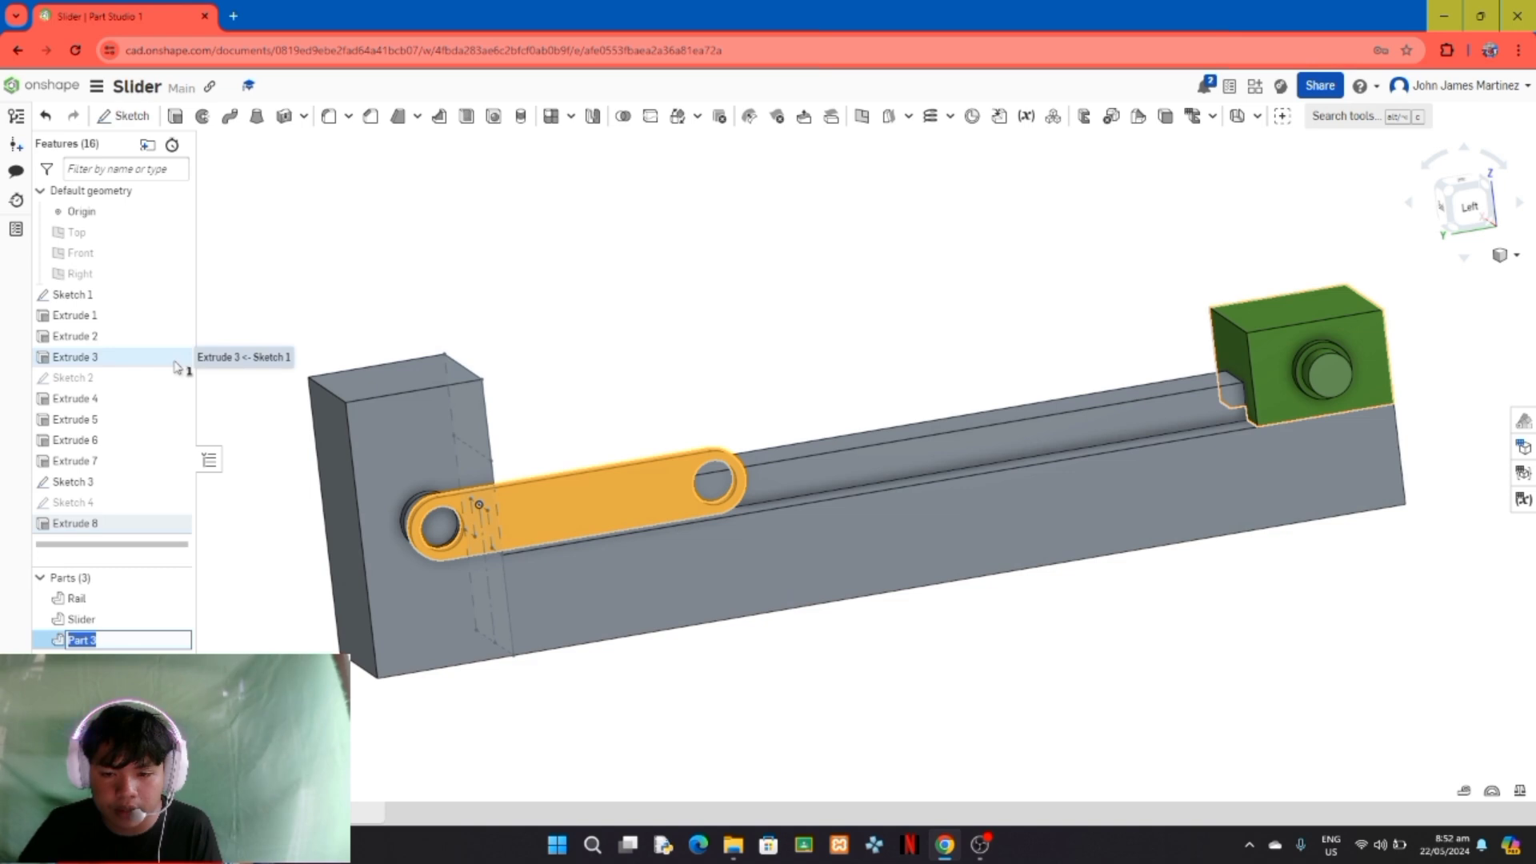
{"action": "type", "text": "crank"}
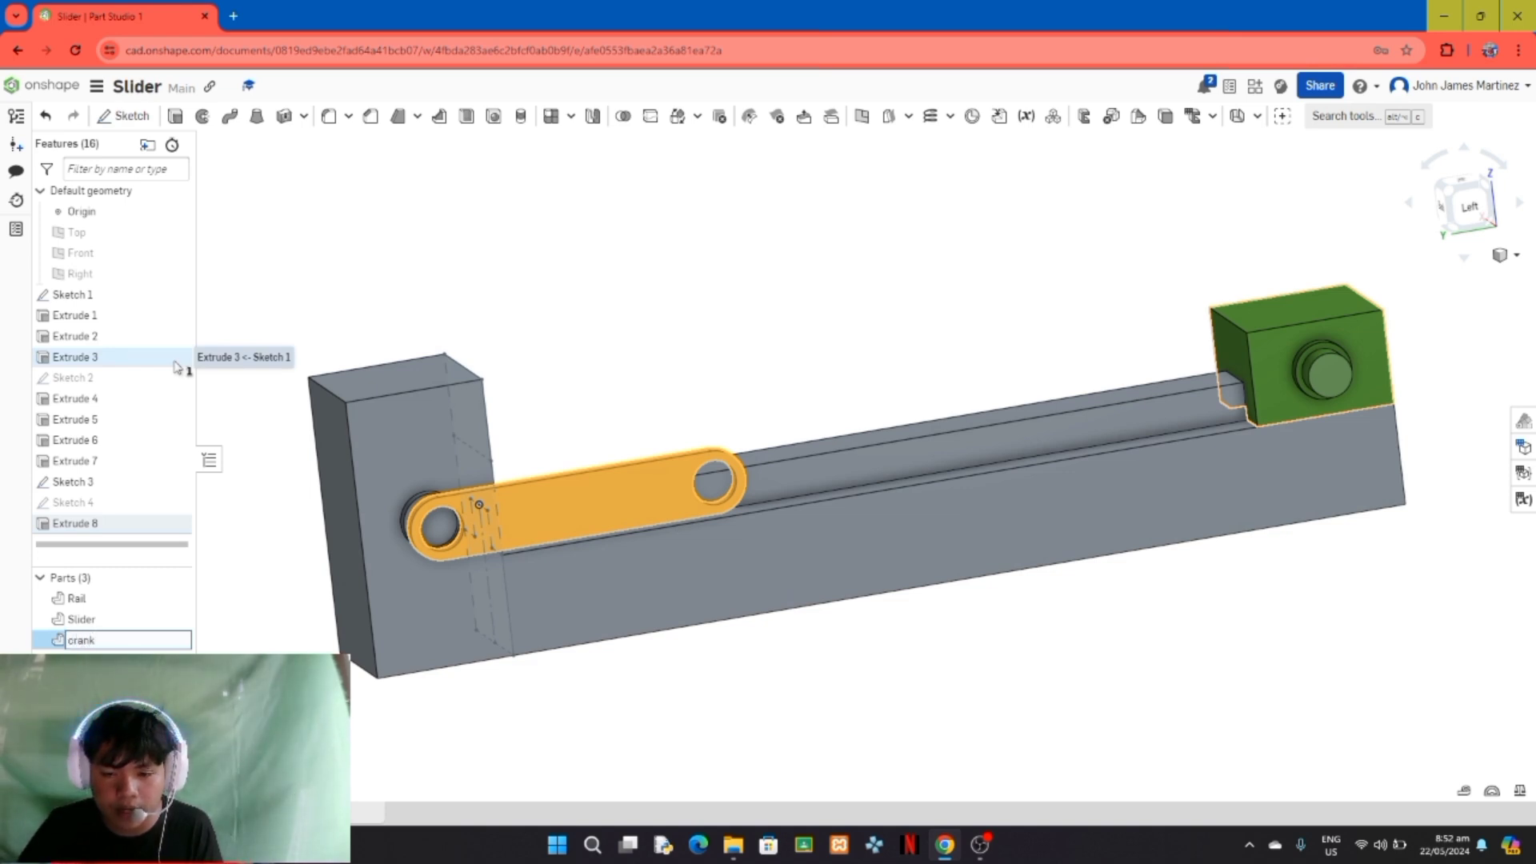
{"action": "key", "text": "Return"}
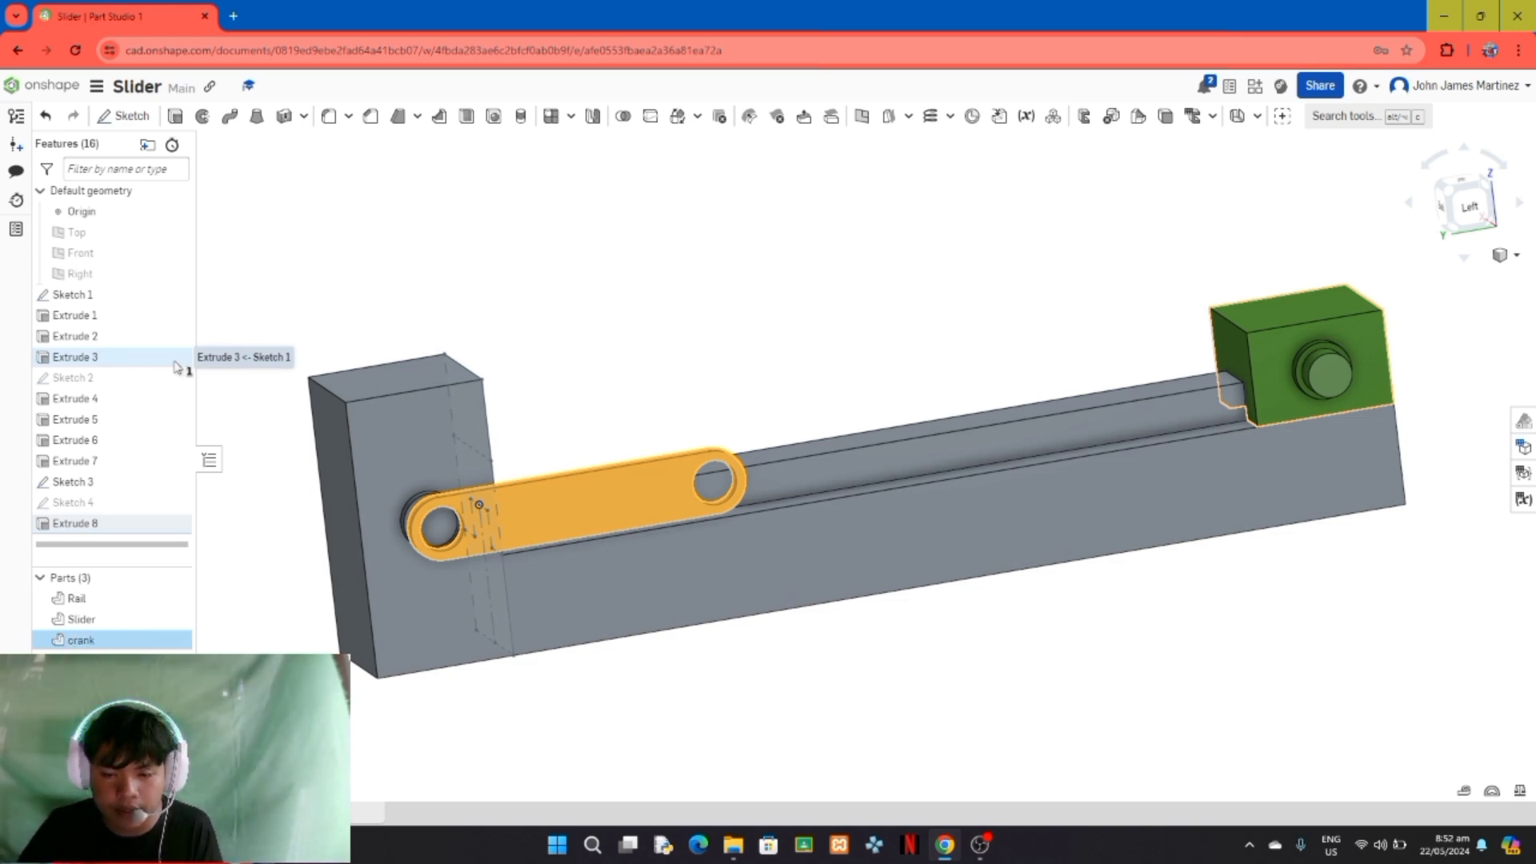
{"action": "left_click", "coordinate": [728, 703]}
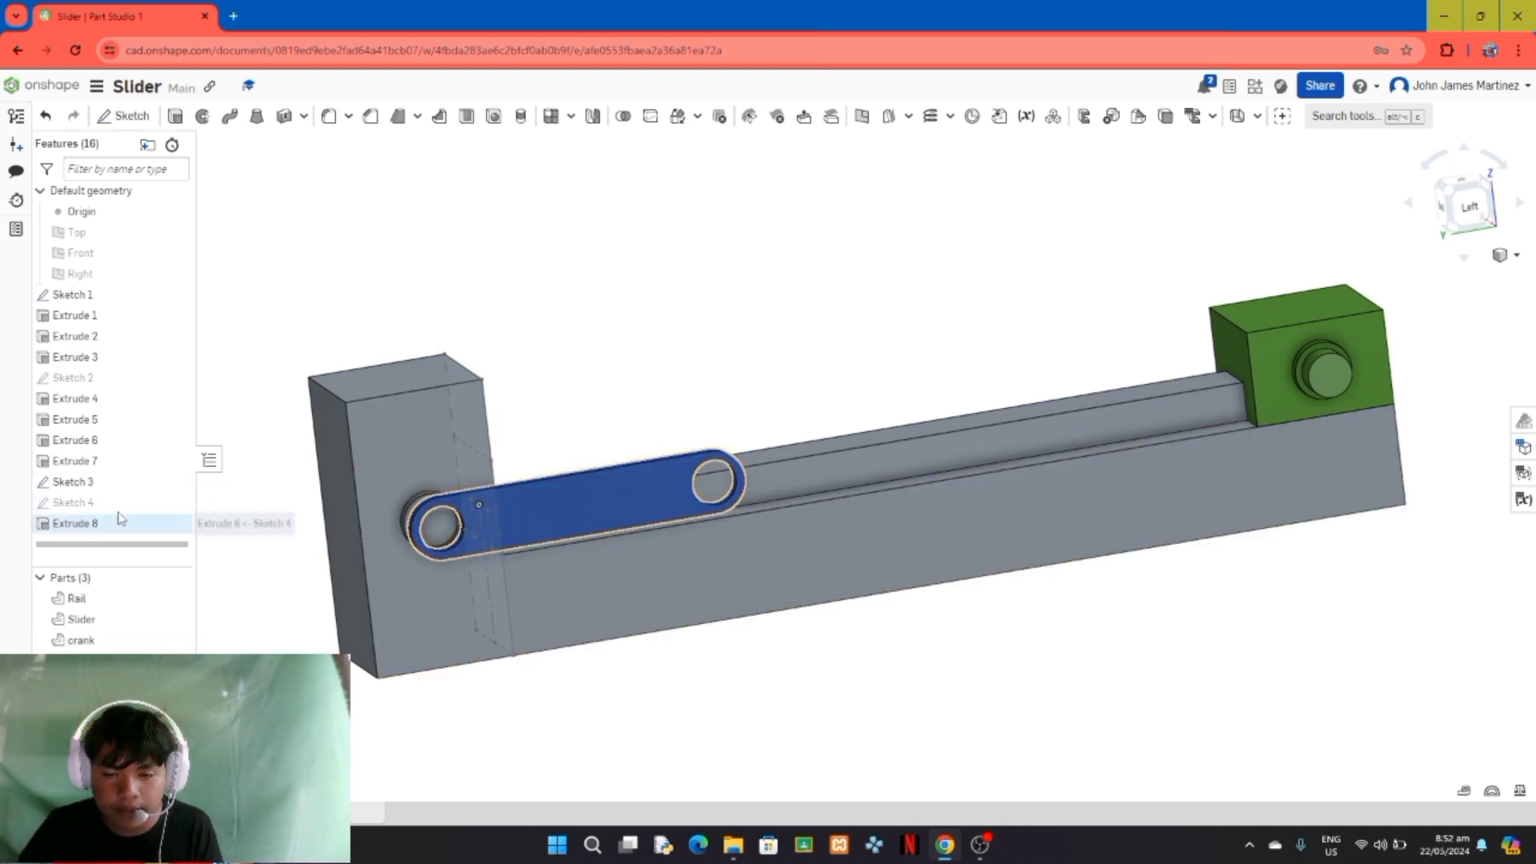
Step: Show Sketch 4 and extrude its longer slot, including the ring region at the crank joint, 4 mm as a new part in the flipped direction
{"action": "left_click", "coordinate": [175, 504]}
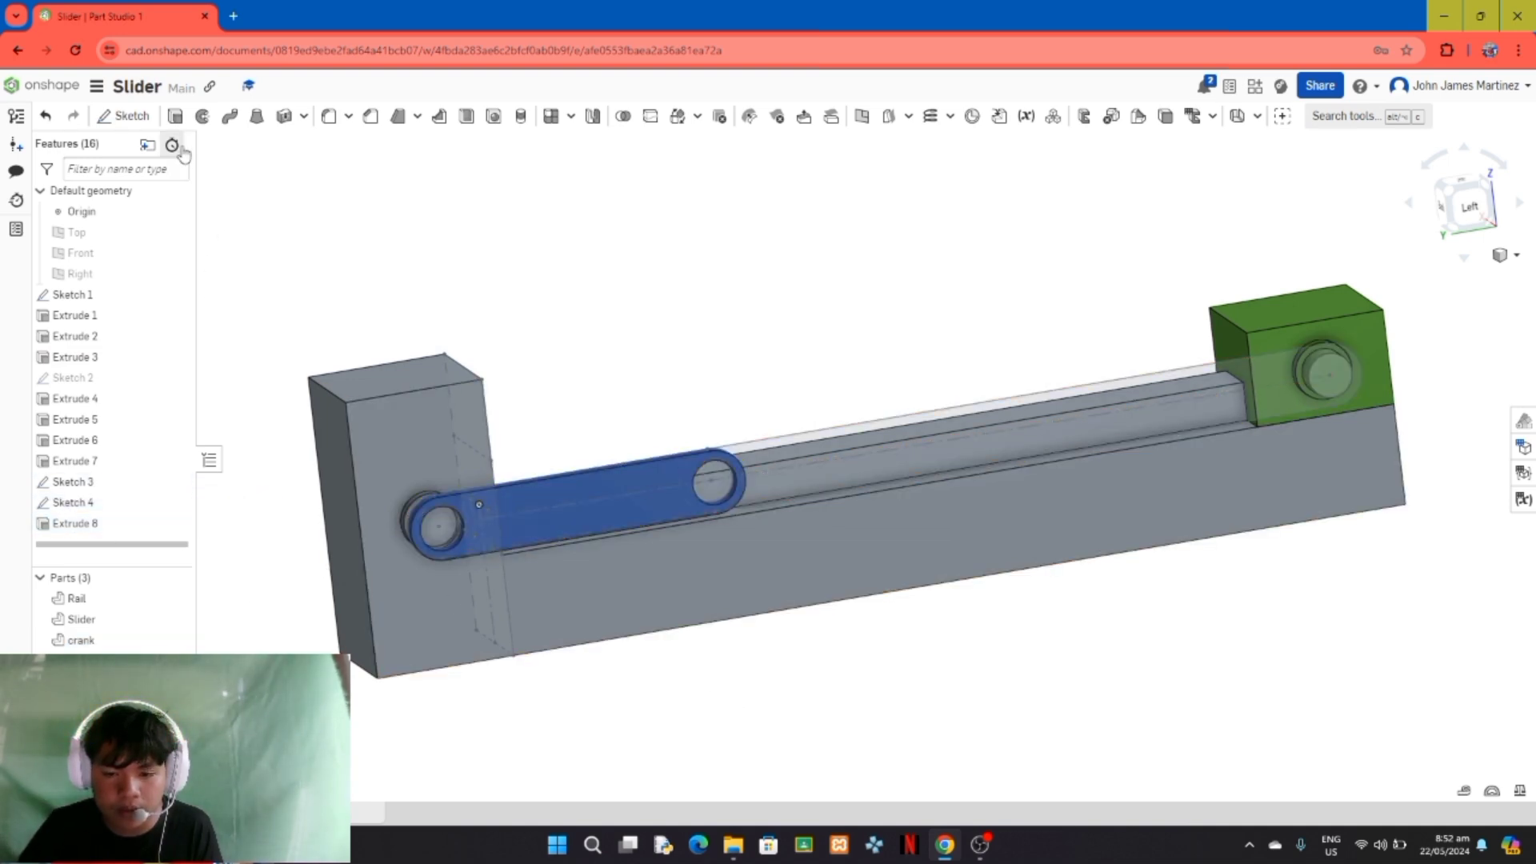
{"action": "left_click", "coordinate": [176, 117]}
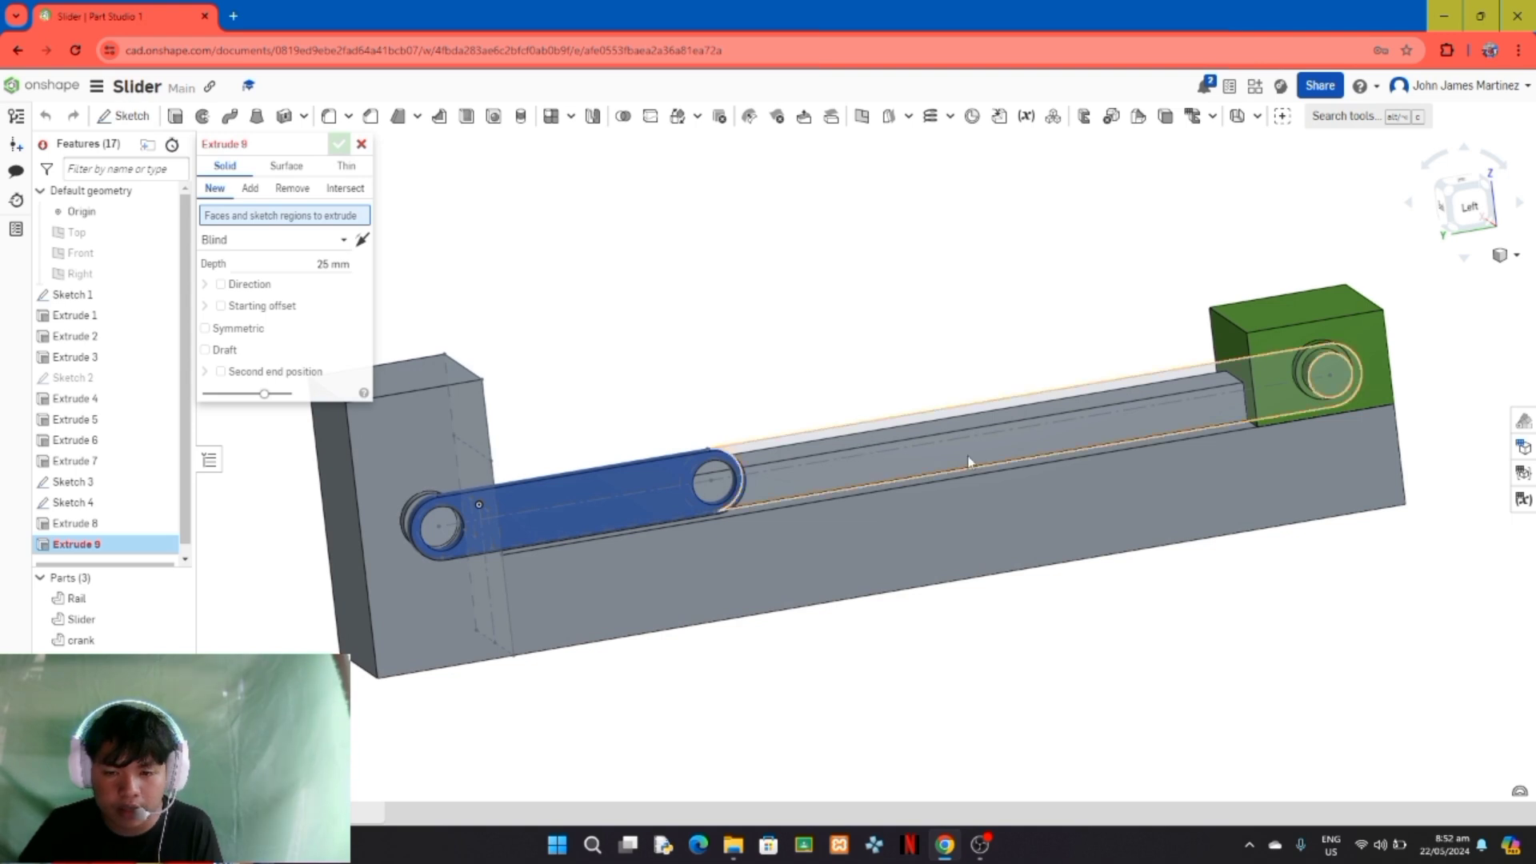
{"action": "left_click", "coordinate": [1328, 406]}
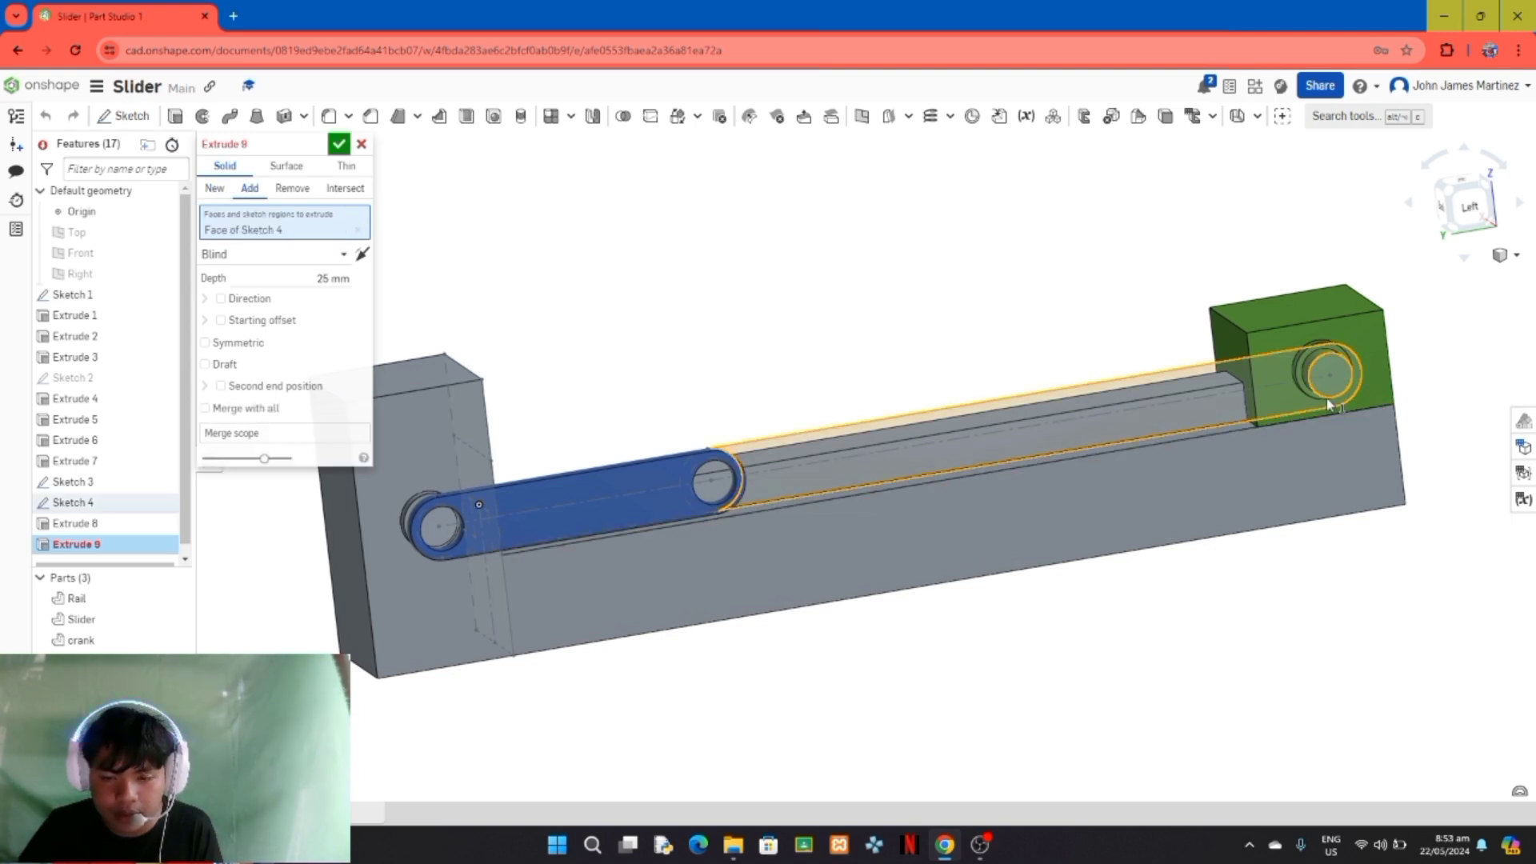
{"action": "right_click_drag", "start_coordinate": [1038, 501], "coordinate": [1060, 557]}
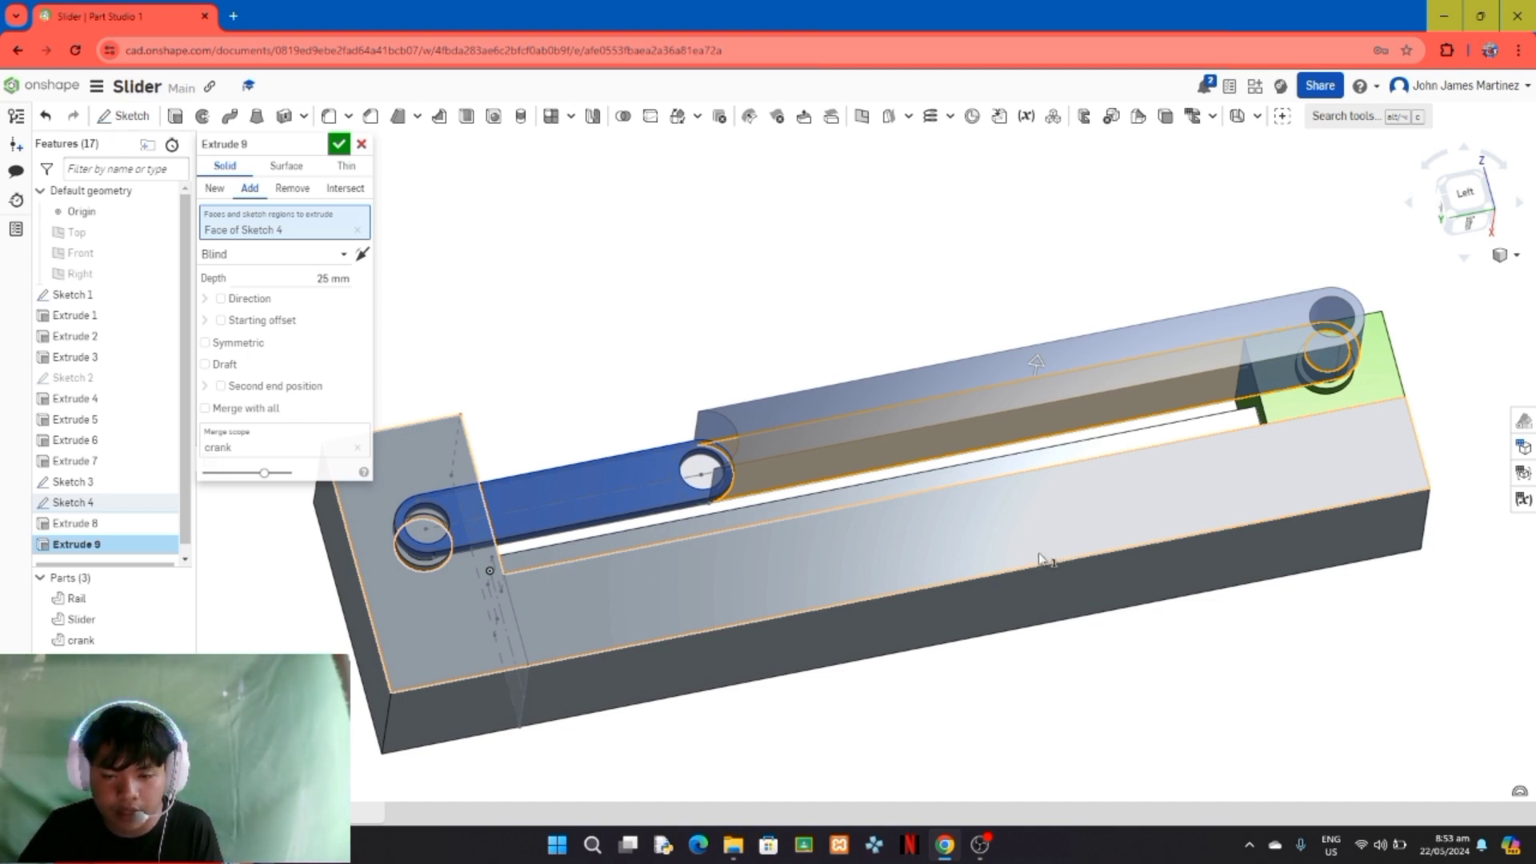
{"action": "right_click_drag", "start_coordinate": [888, 686], "coordinate": [1011, 695]}
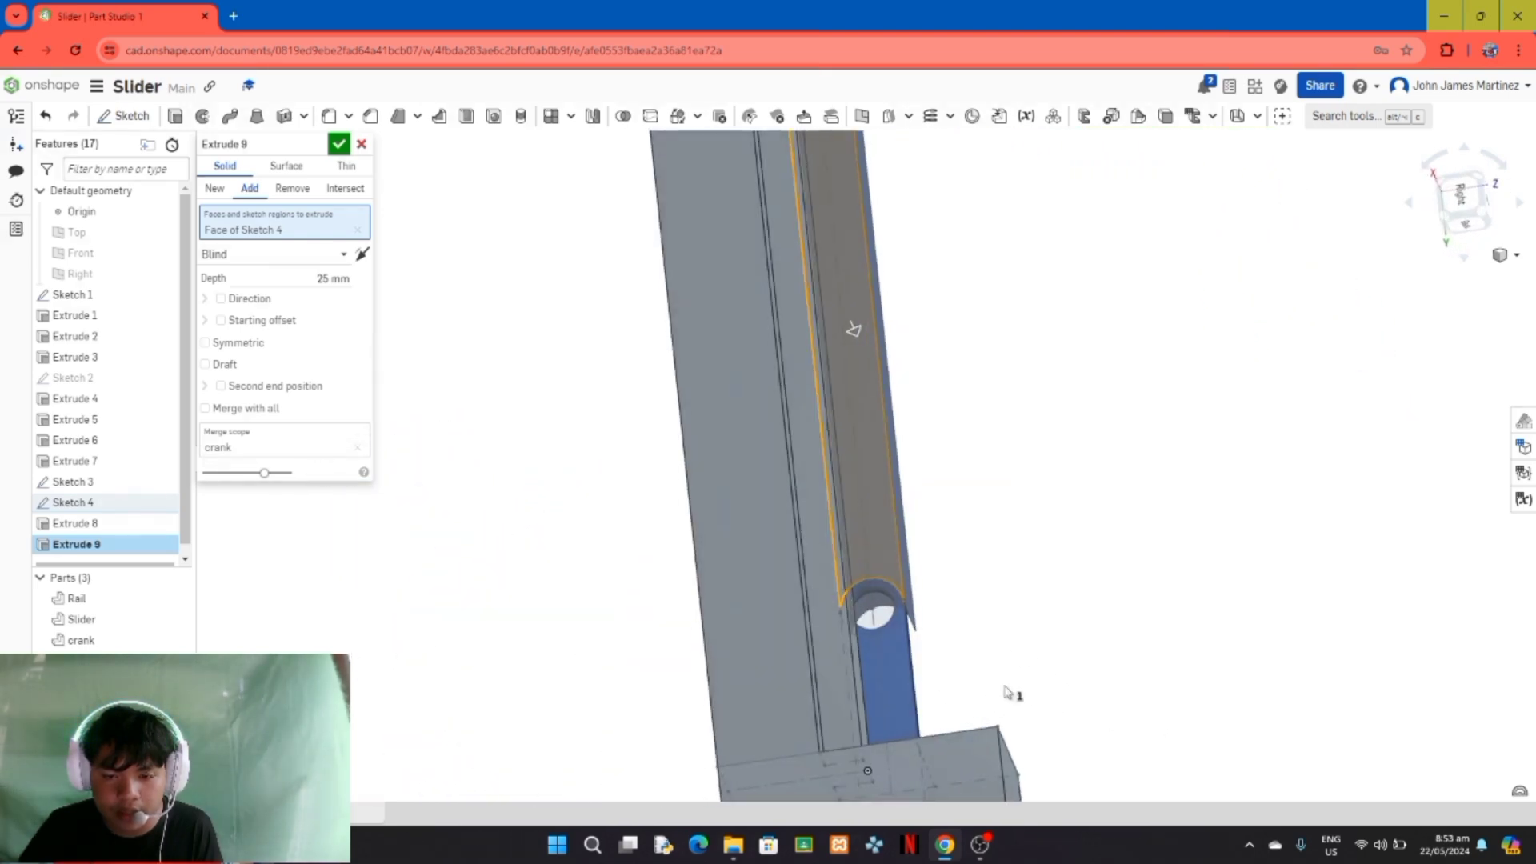
{"action": "left_click", "coordinate": [889, 618]}
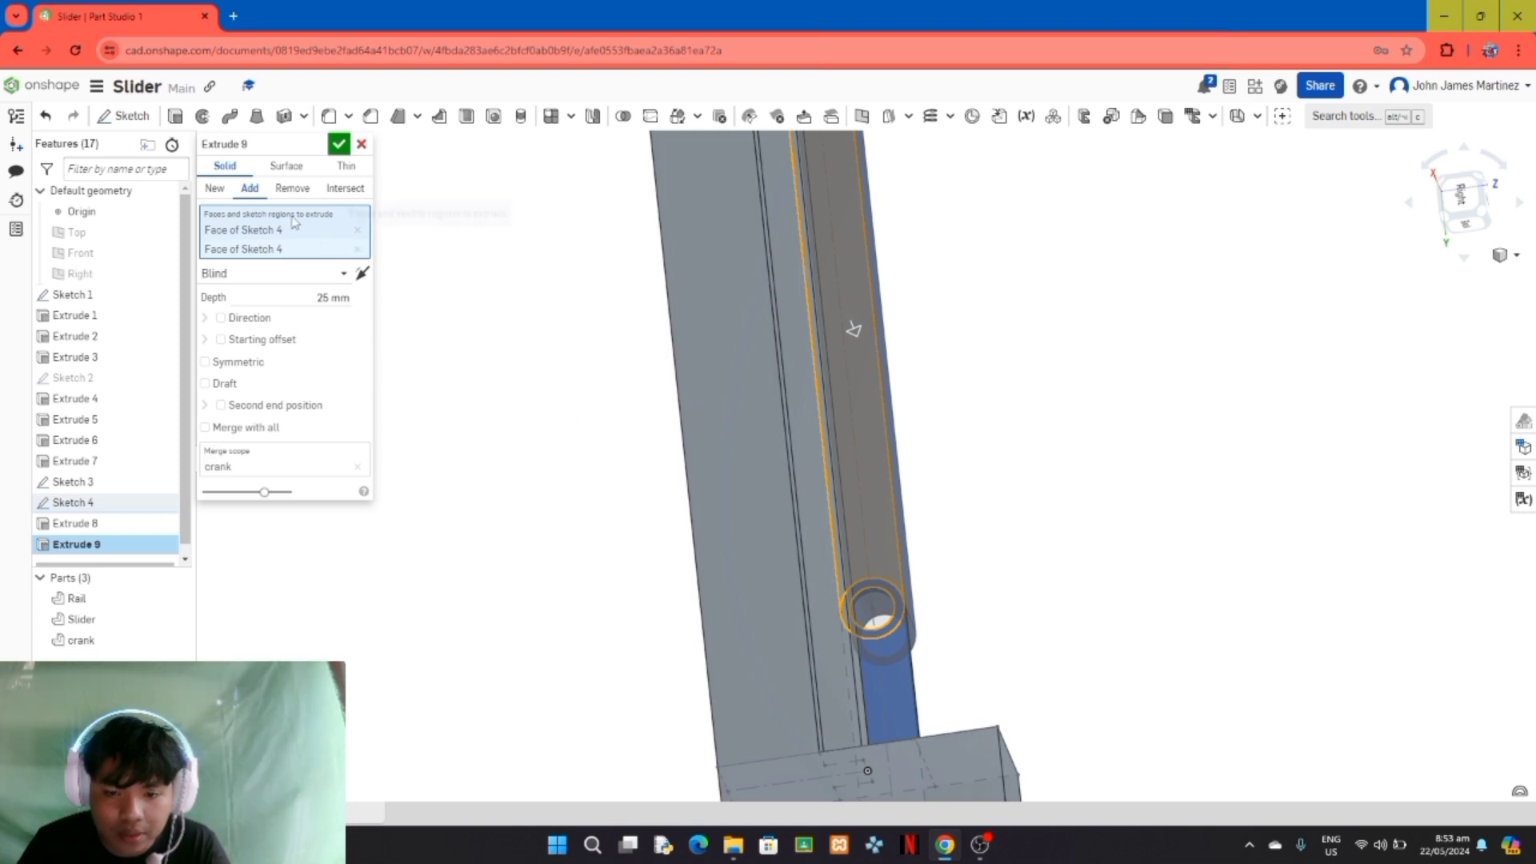
{"action": "left_click", "coordinate": [214, 190]}
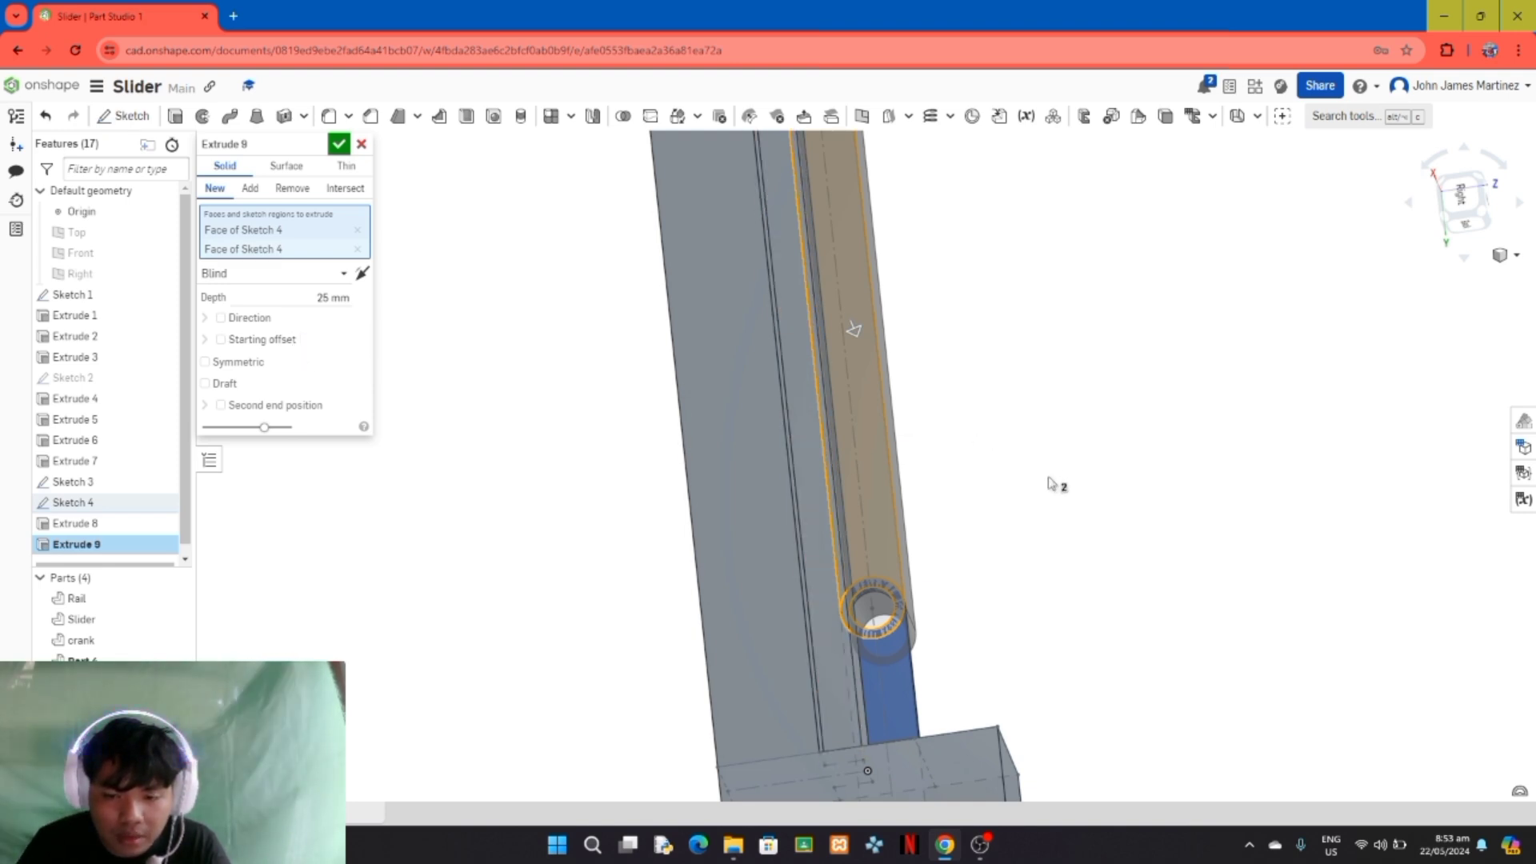
{"action": "left_click", "coordinate": [362, 274]}
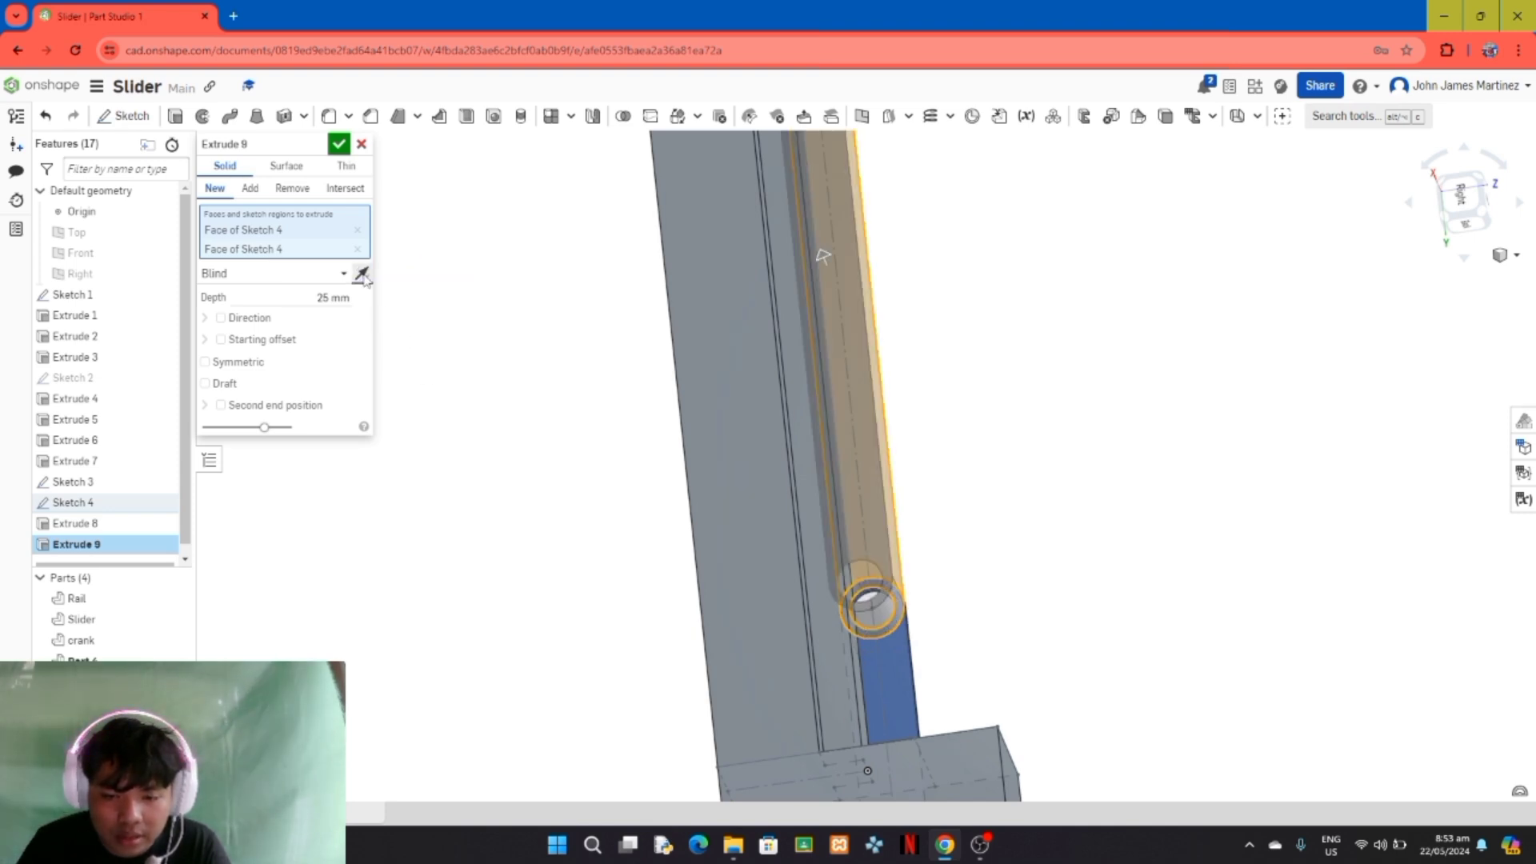
{"action": "left_click", "coordinate": [342, 298]}
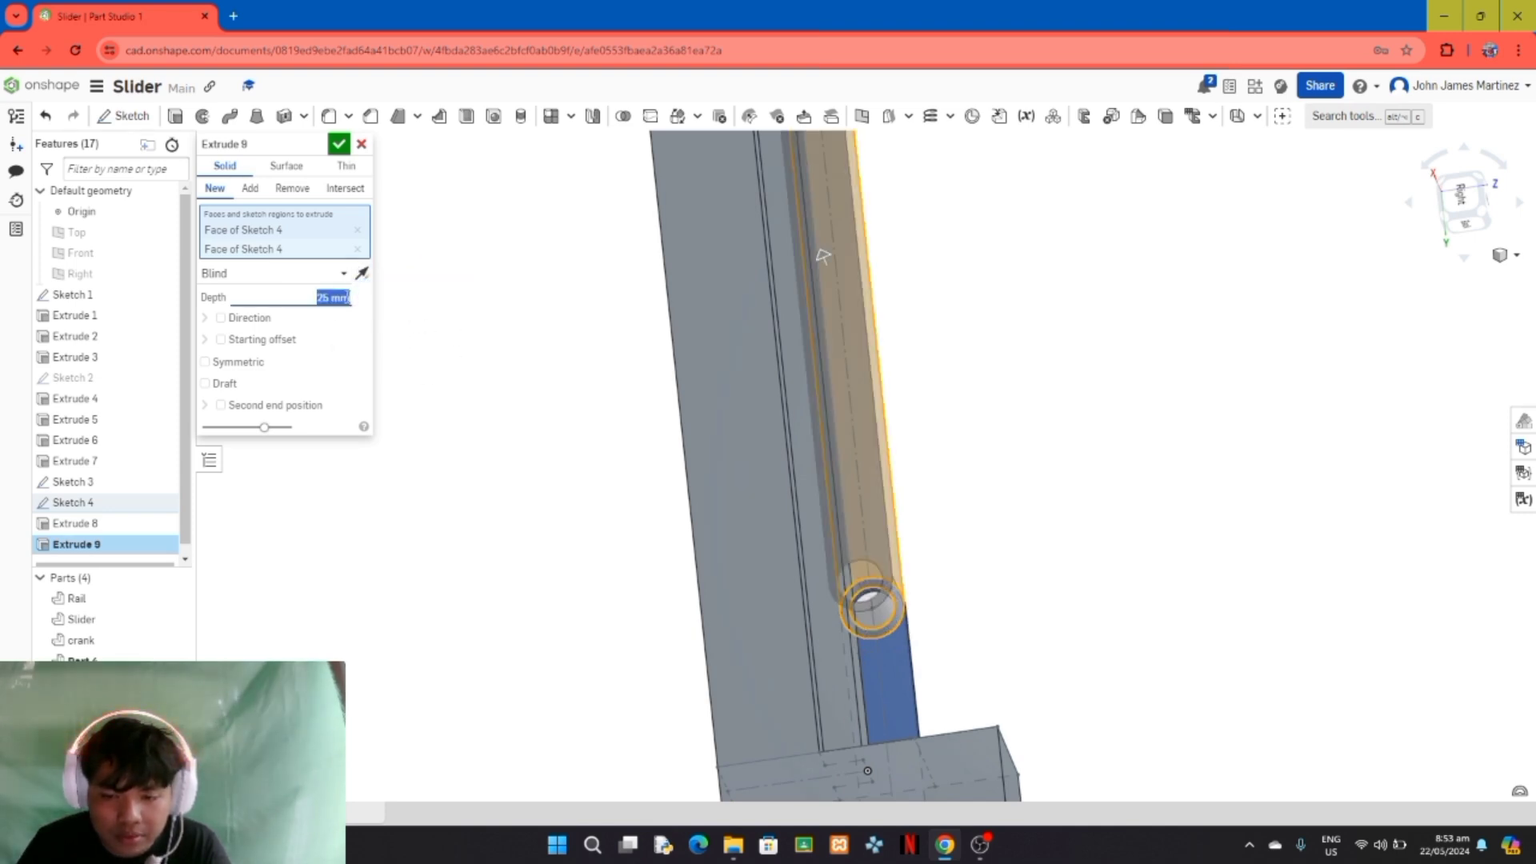
{"action": "type", "text": "4"}
{"action": "key", "text": "Return"}
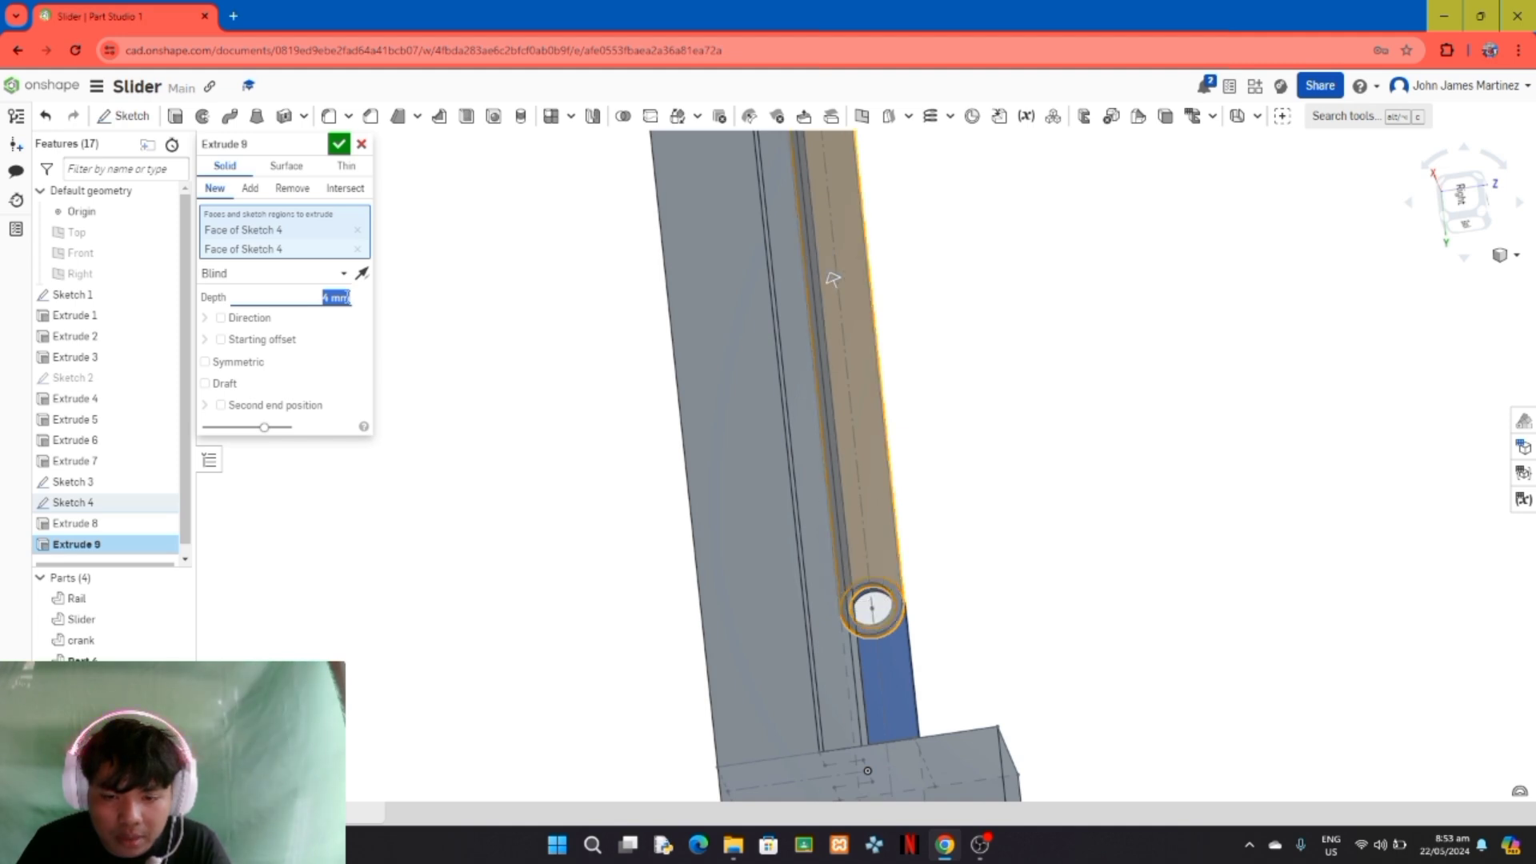
{"action": "left_click", "coordinate": [339, 144]}
Step: Rename the new long link part as "connecting Rod"
{"action": "right_click_drag", "start_coordinate": [1155, 520], "coordinate": [995, 387]}
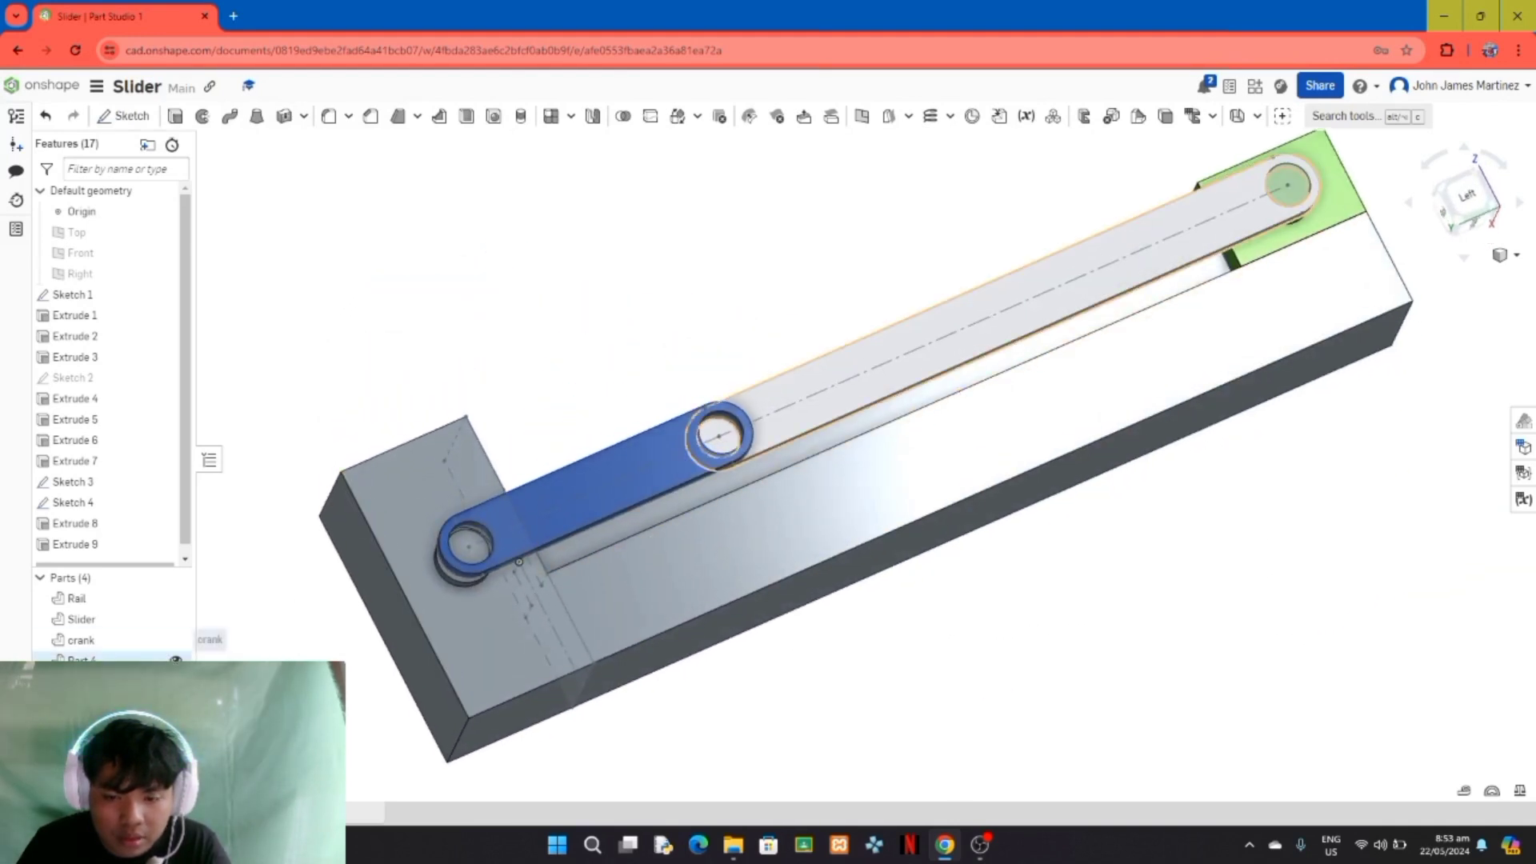
{"action": "right_click", "coordinate": [103, 657]}
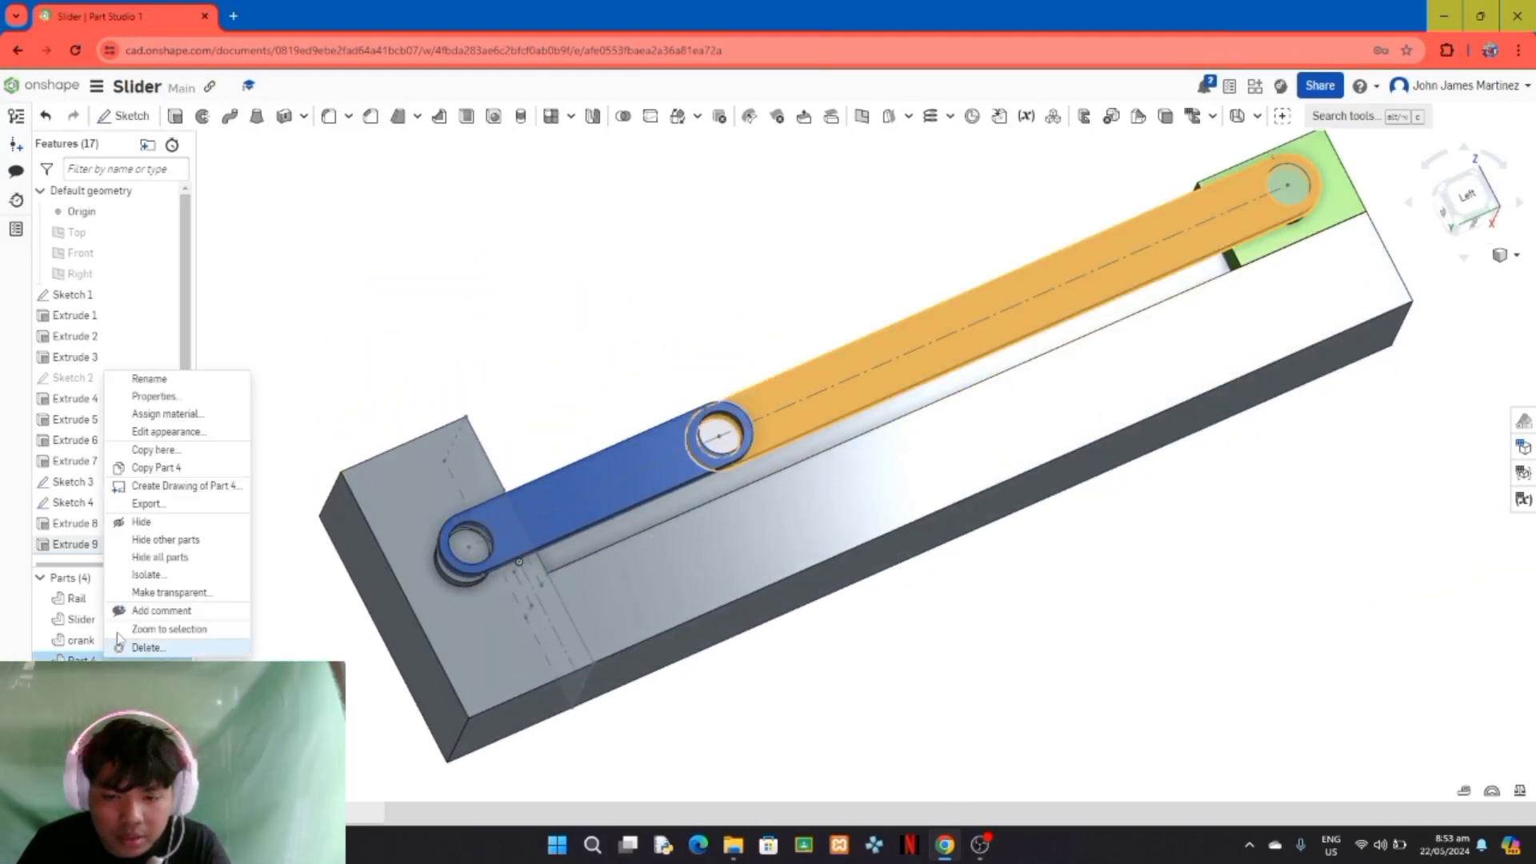
{"action": "left_click", "coordinate": [192, 381]}
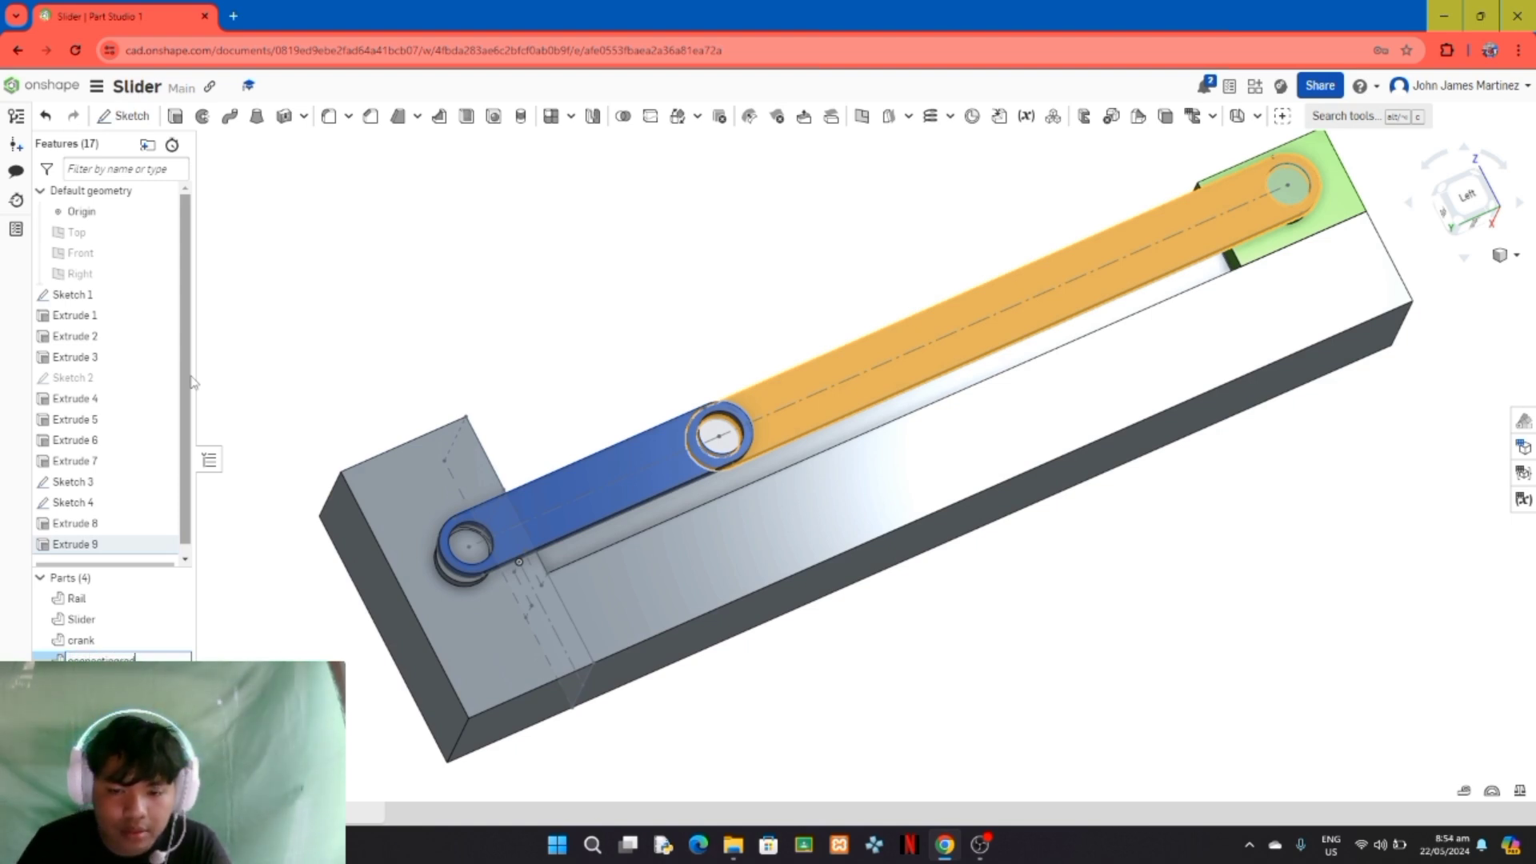
{"action": "type", "text": "connecting"}
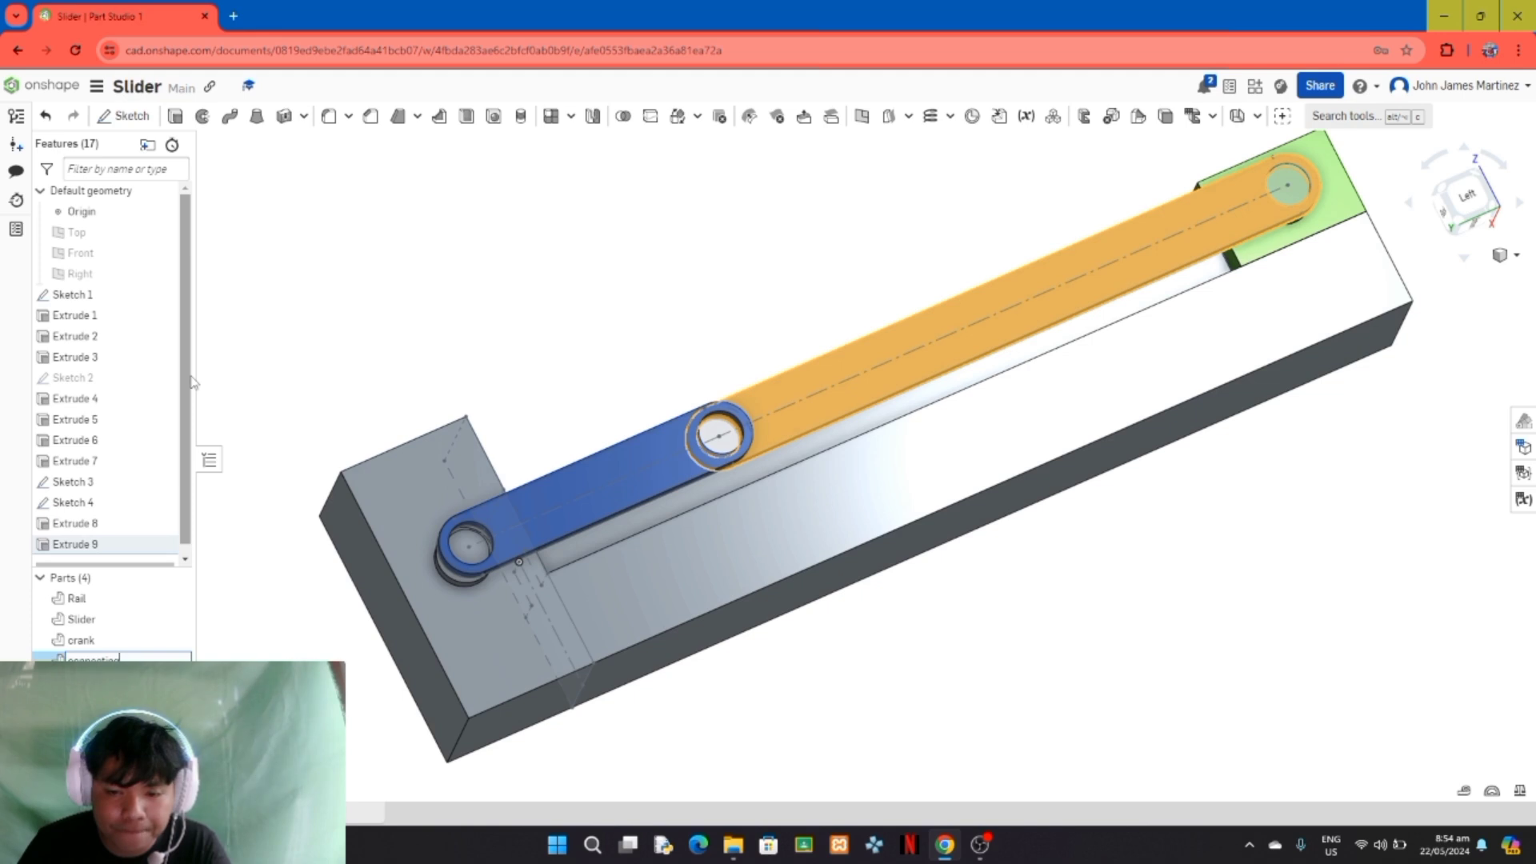
{"action": "key", "text": "Caps_Lock"}
{"action": "type", "text": "R"}
{"action": "key", "text": "Caps_Lock"}
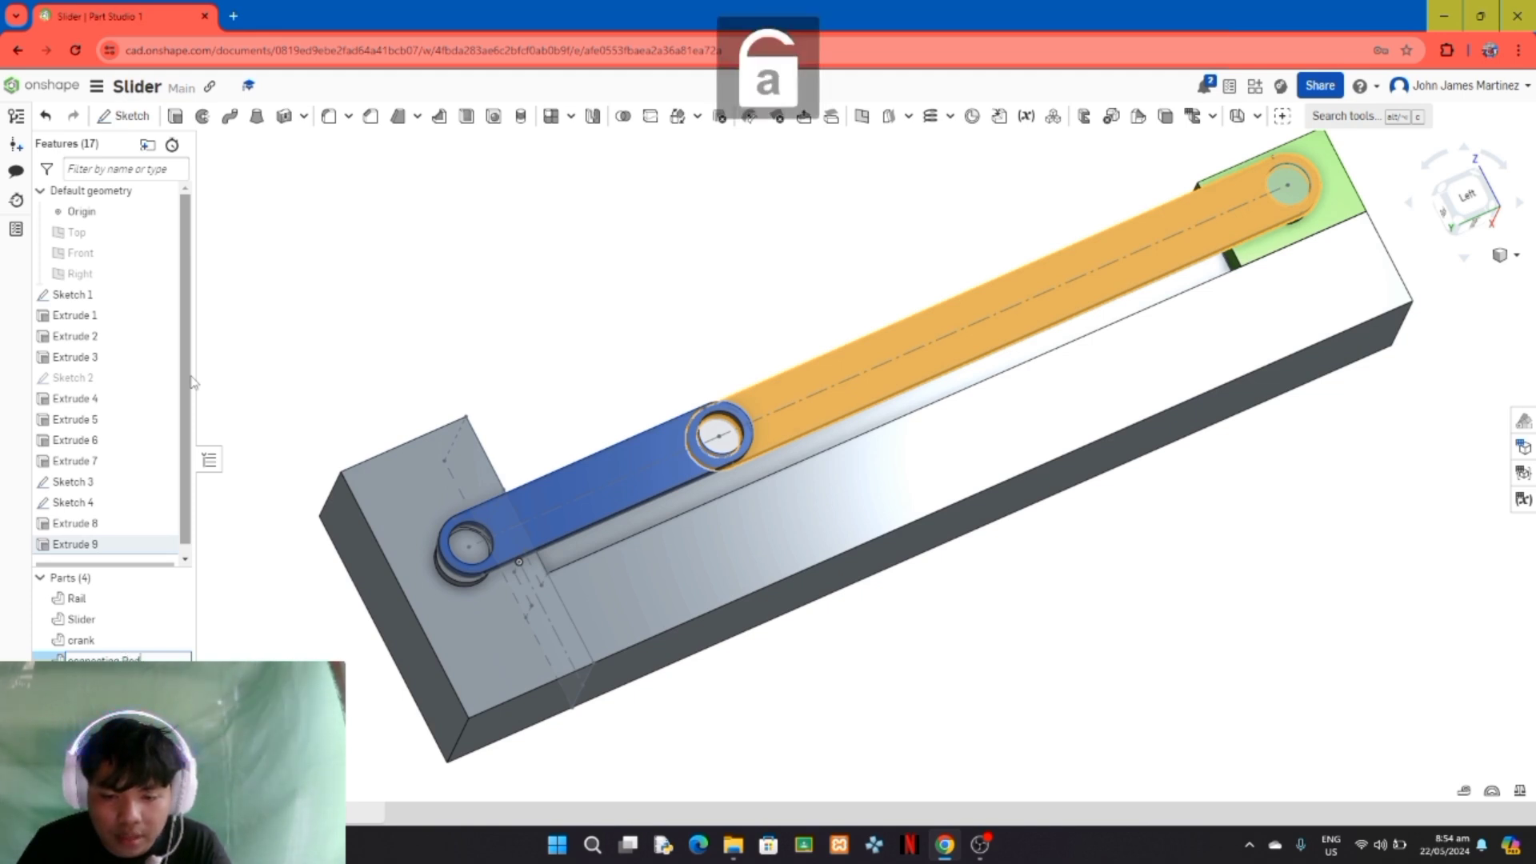
{"action": "key", "text": "Return"}
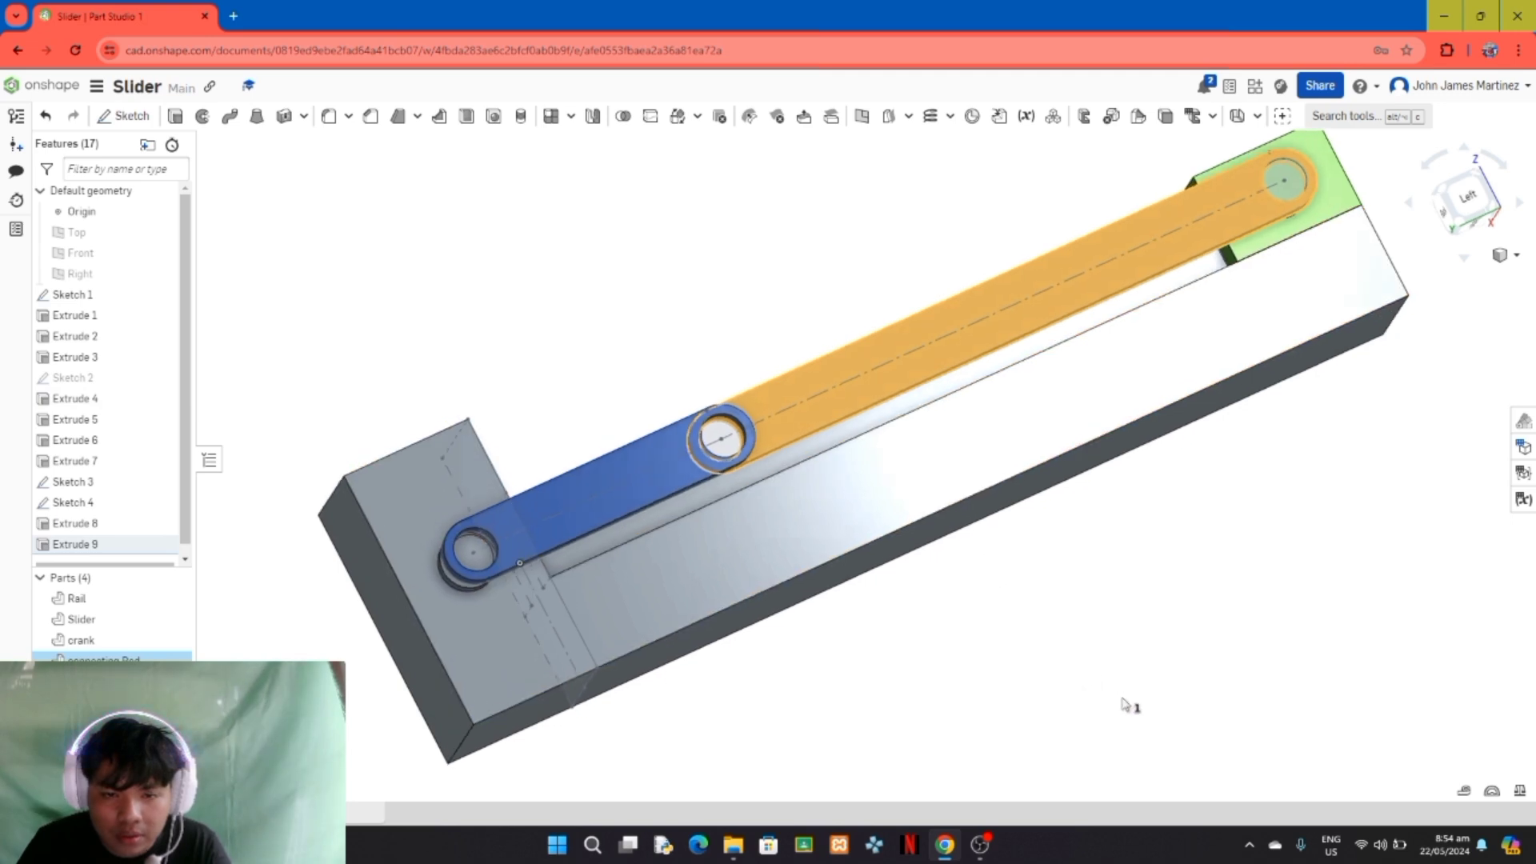
Step: Change the appearance of the connecting Rod to purple
{"action": "right_click_drag", "start_coordinate": [1128, 707], "coordinate": [1022, 541]}
{"action": "left_click", "coordinate": [1103, 662]}
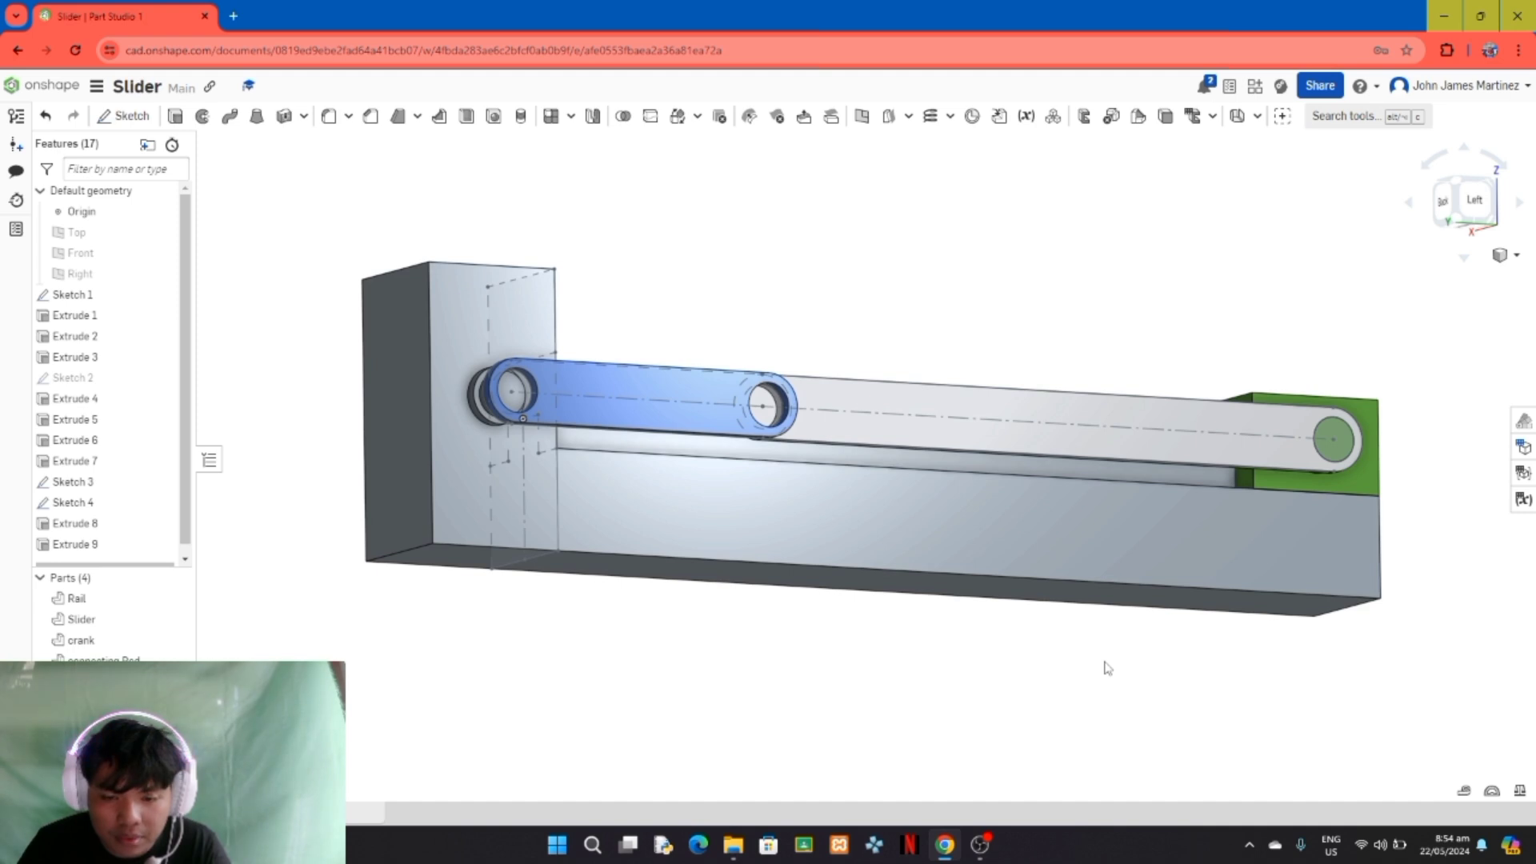
{"action": "right_click_drag", "start_coordinate": [1015, 733], "coordinate": [949, 768]}
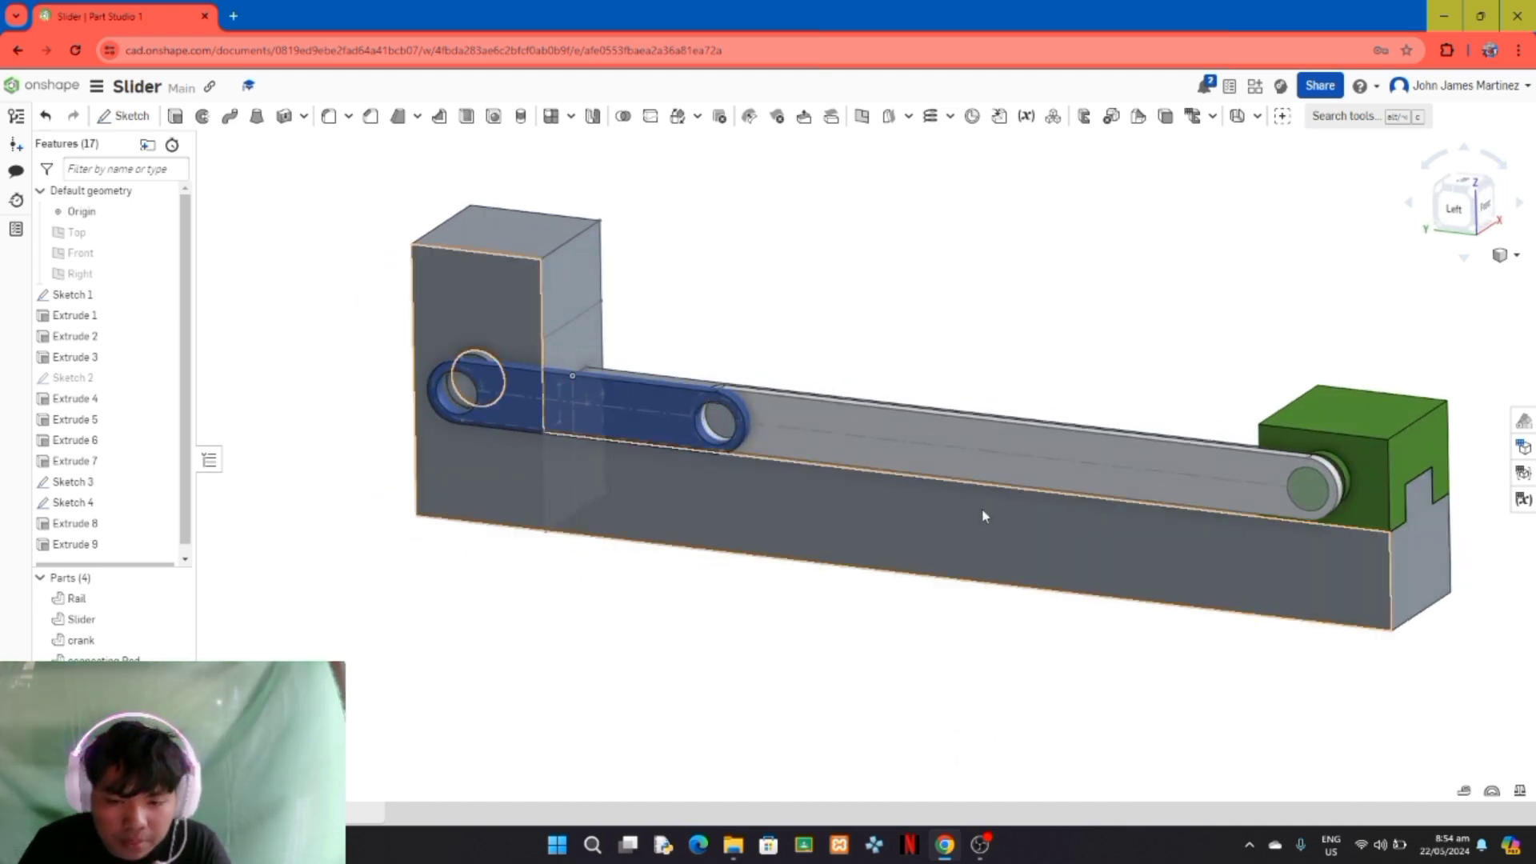
{"action": "left_click", "coordinate": [132, 656]}
{"action": "right_click", "coordinate": [134, 656]}
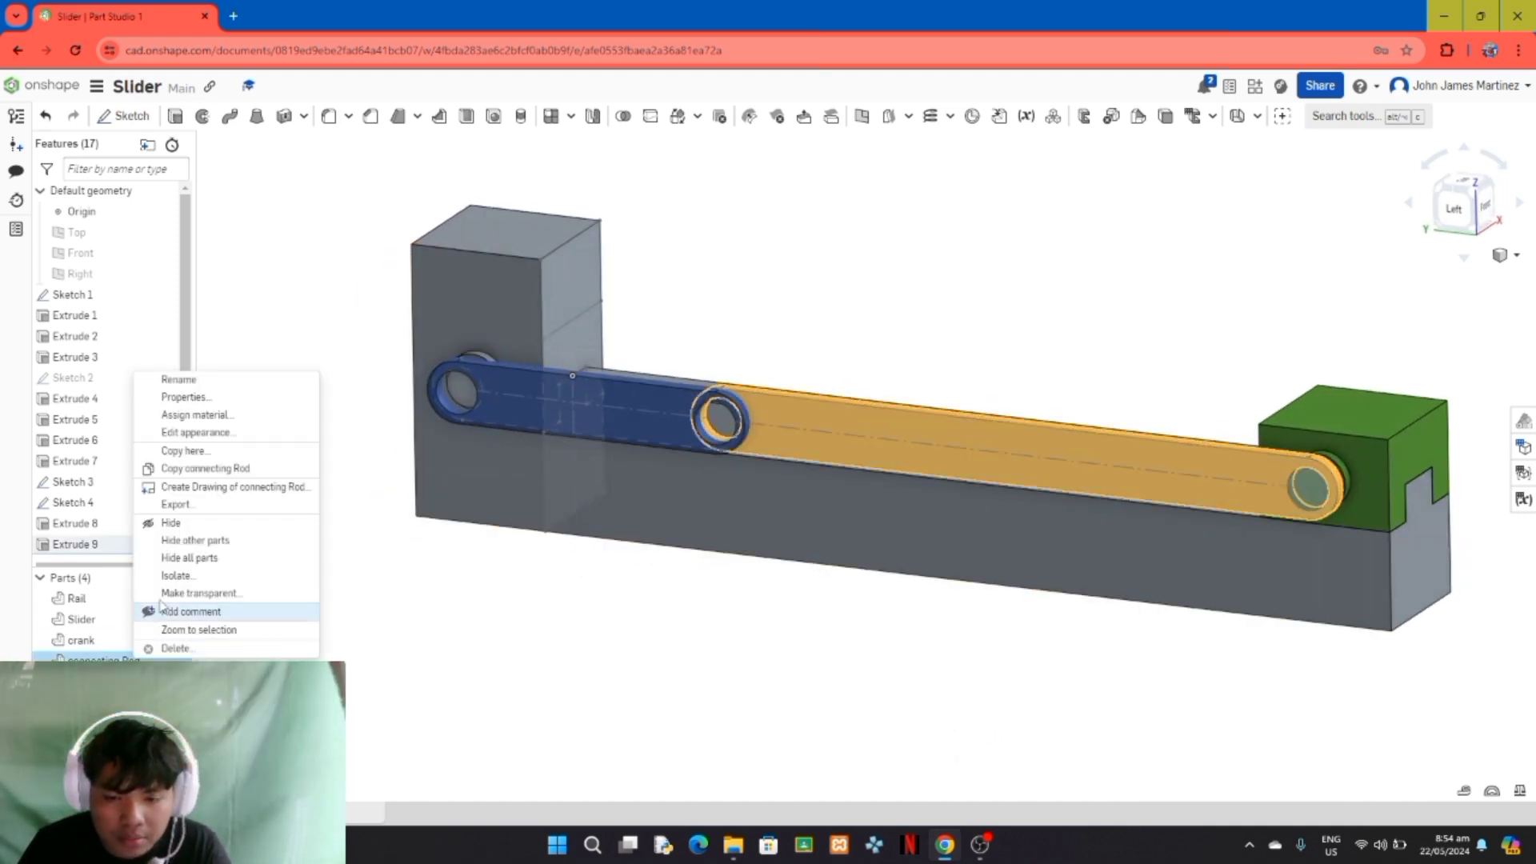
{"action": "left_click", "coordinate": [221, 433]}
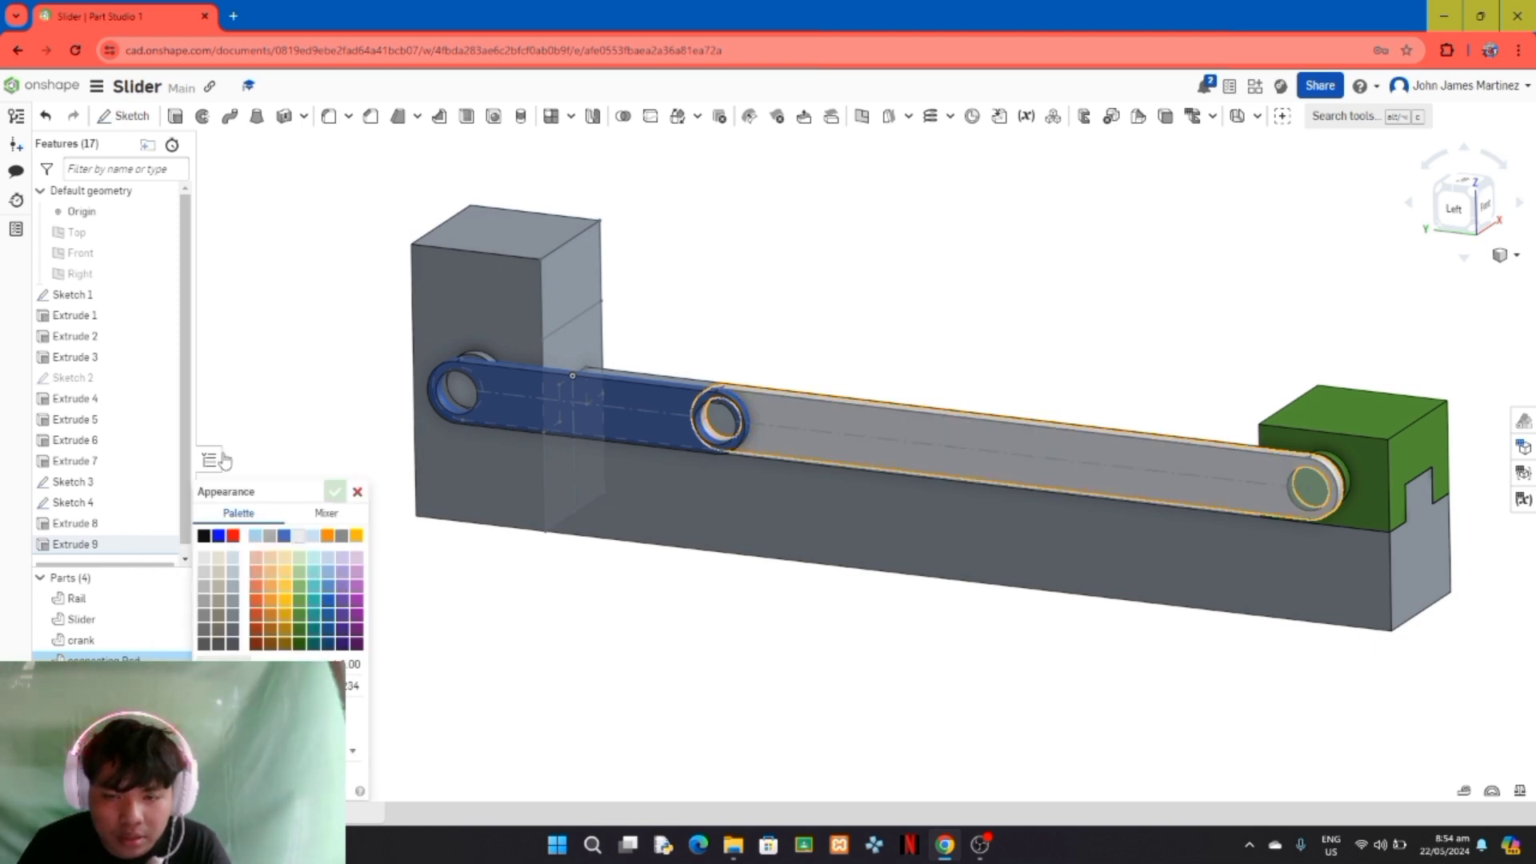
{"action": "left_click", "coordinate": [233, 536]}
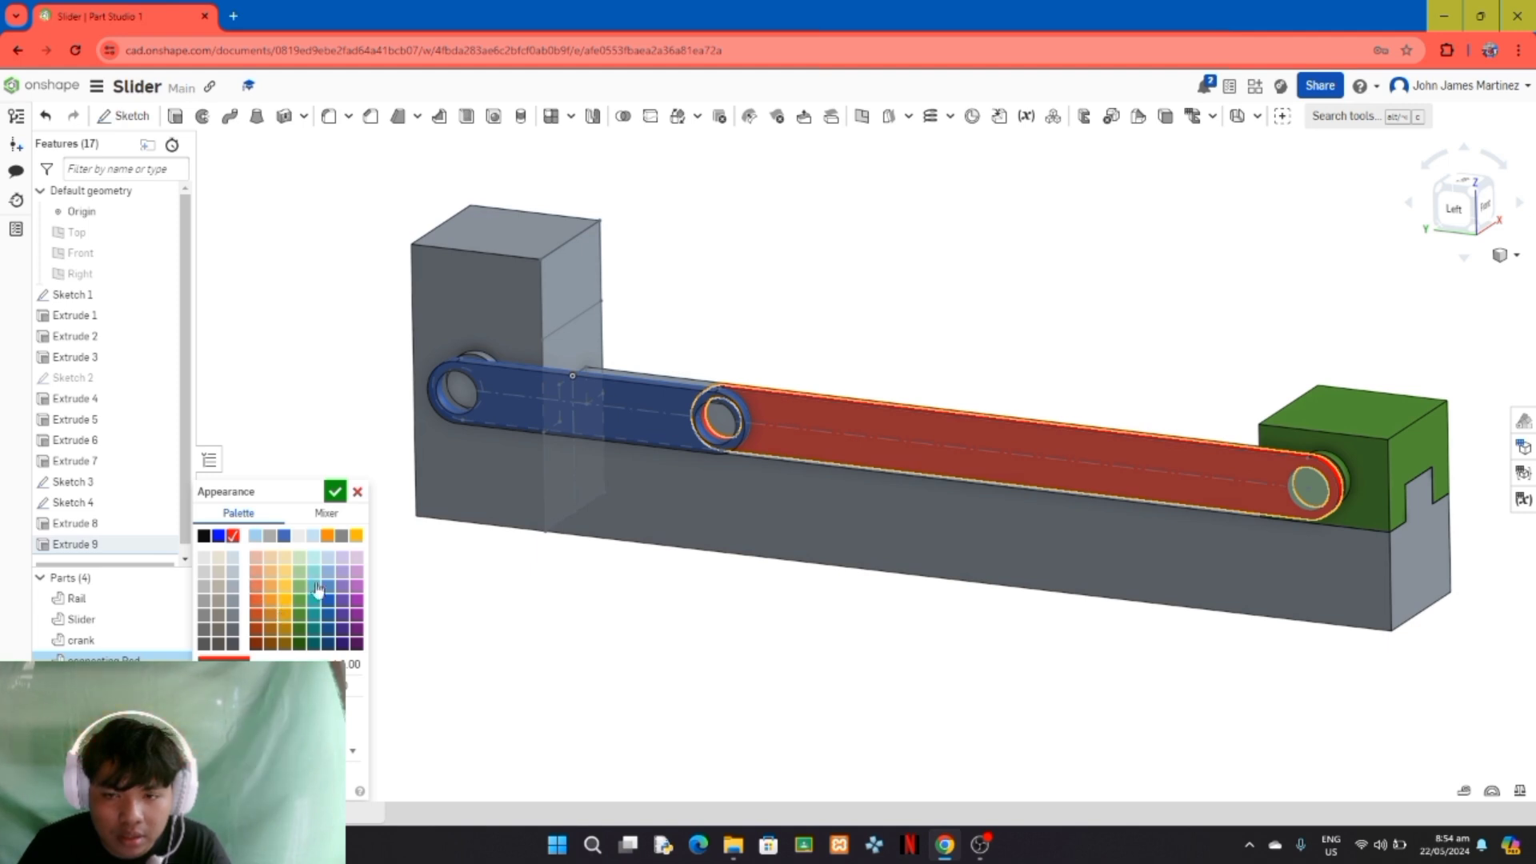
{"action": "left_click", "coordinate": [357, 592]}
{"action": "left_click", "coordinate": [357, 600]}
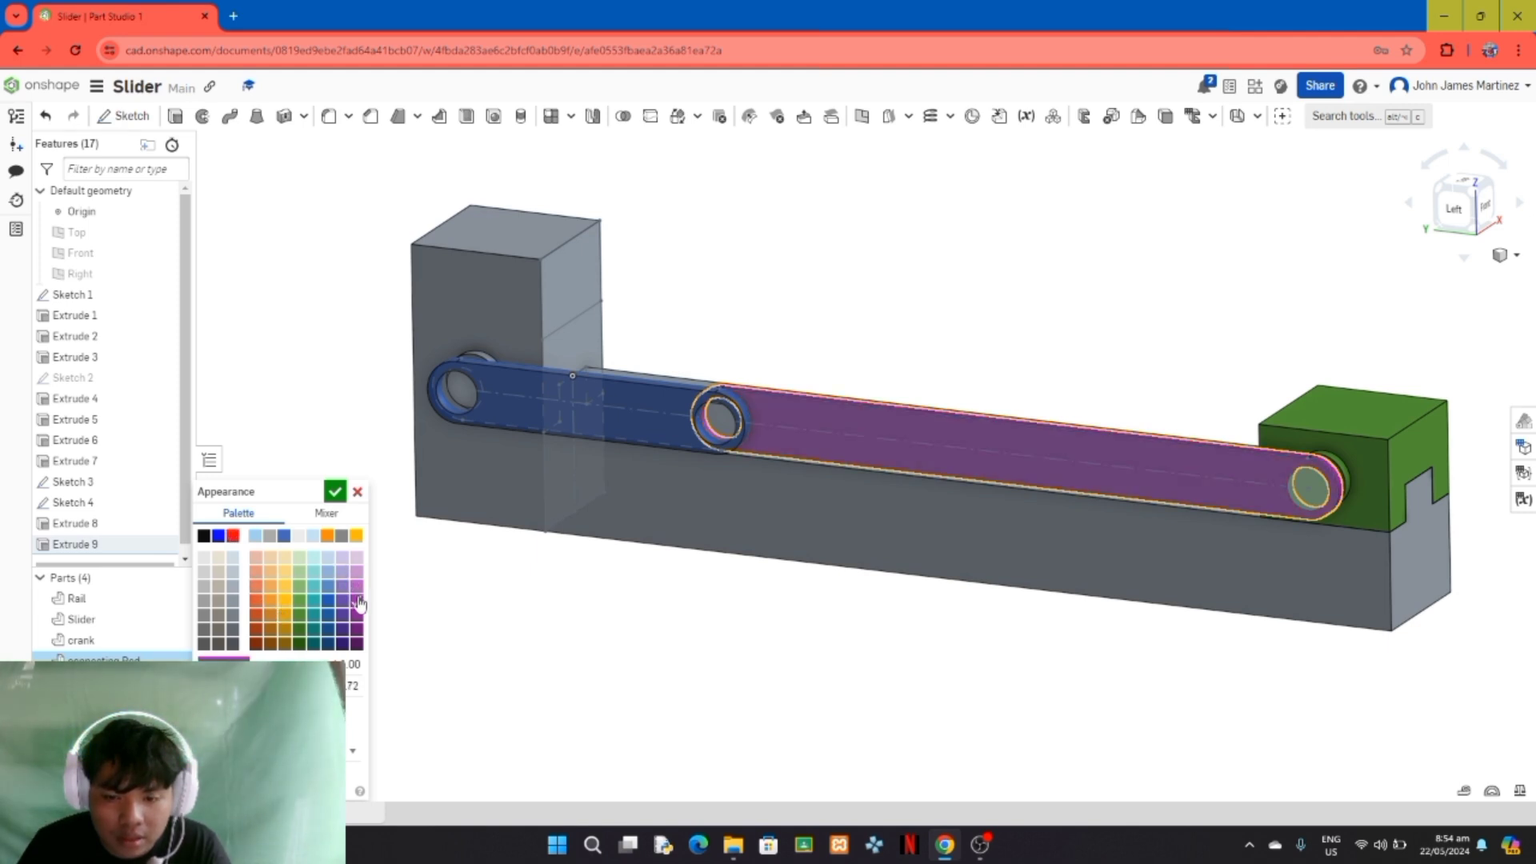
{"action": "left_click", "coordinate": [334, 491]}
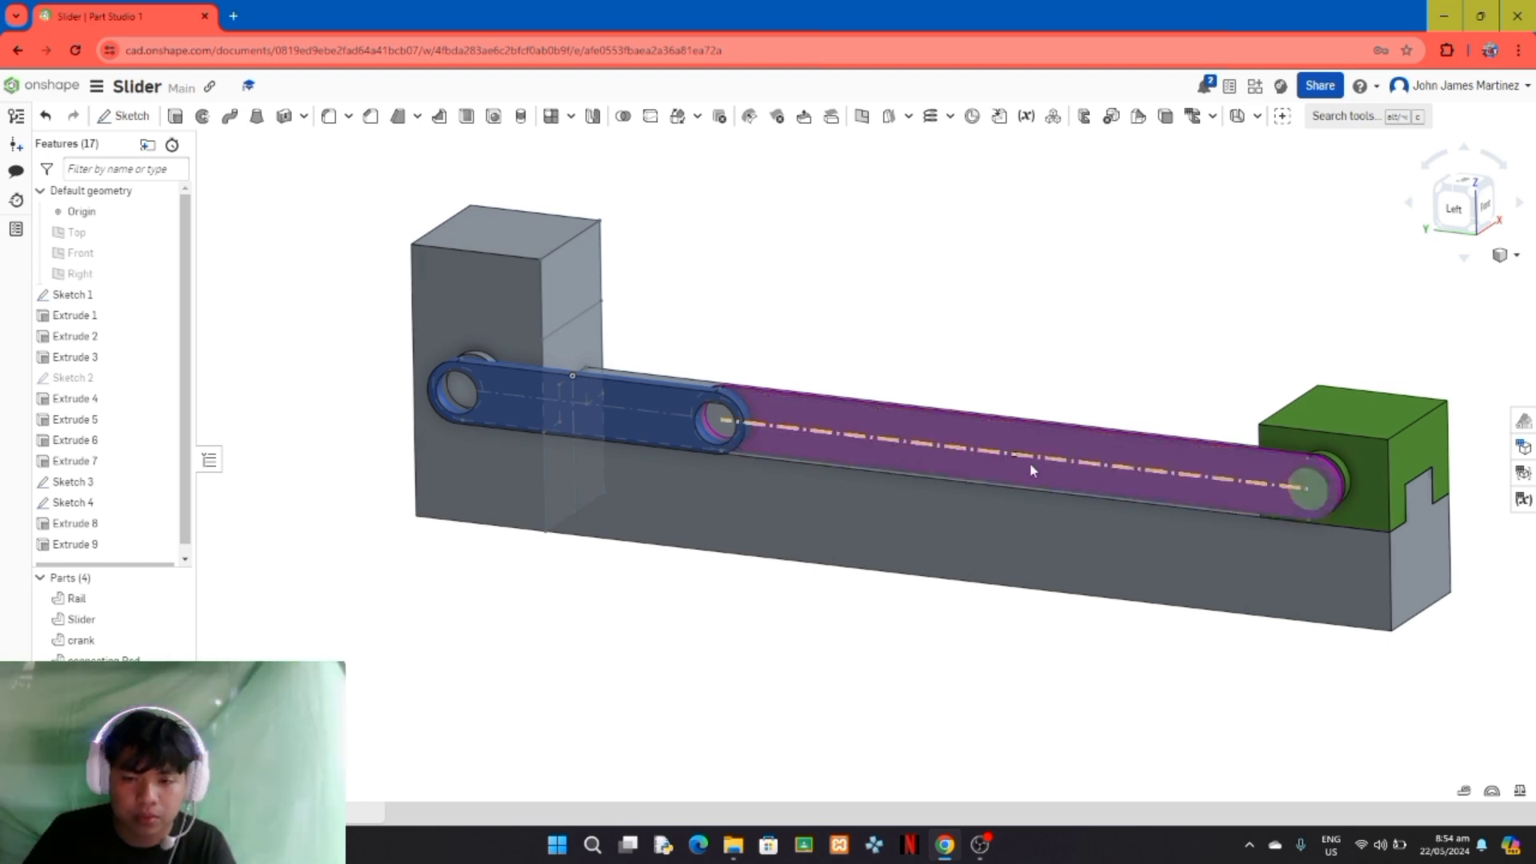
Step: Extrude the sketch circle at the joint between the crank and the connecting Rod 8 mm as a new part
{"action": "right_click_drag", "start_coordinate": [980, 558], "coordinate": [981, 679]}
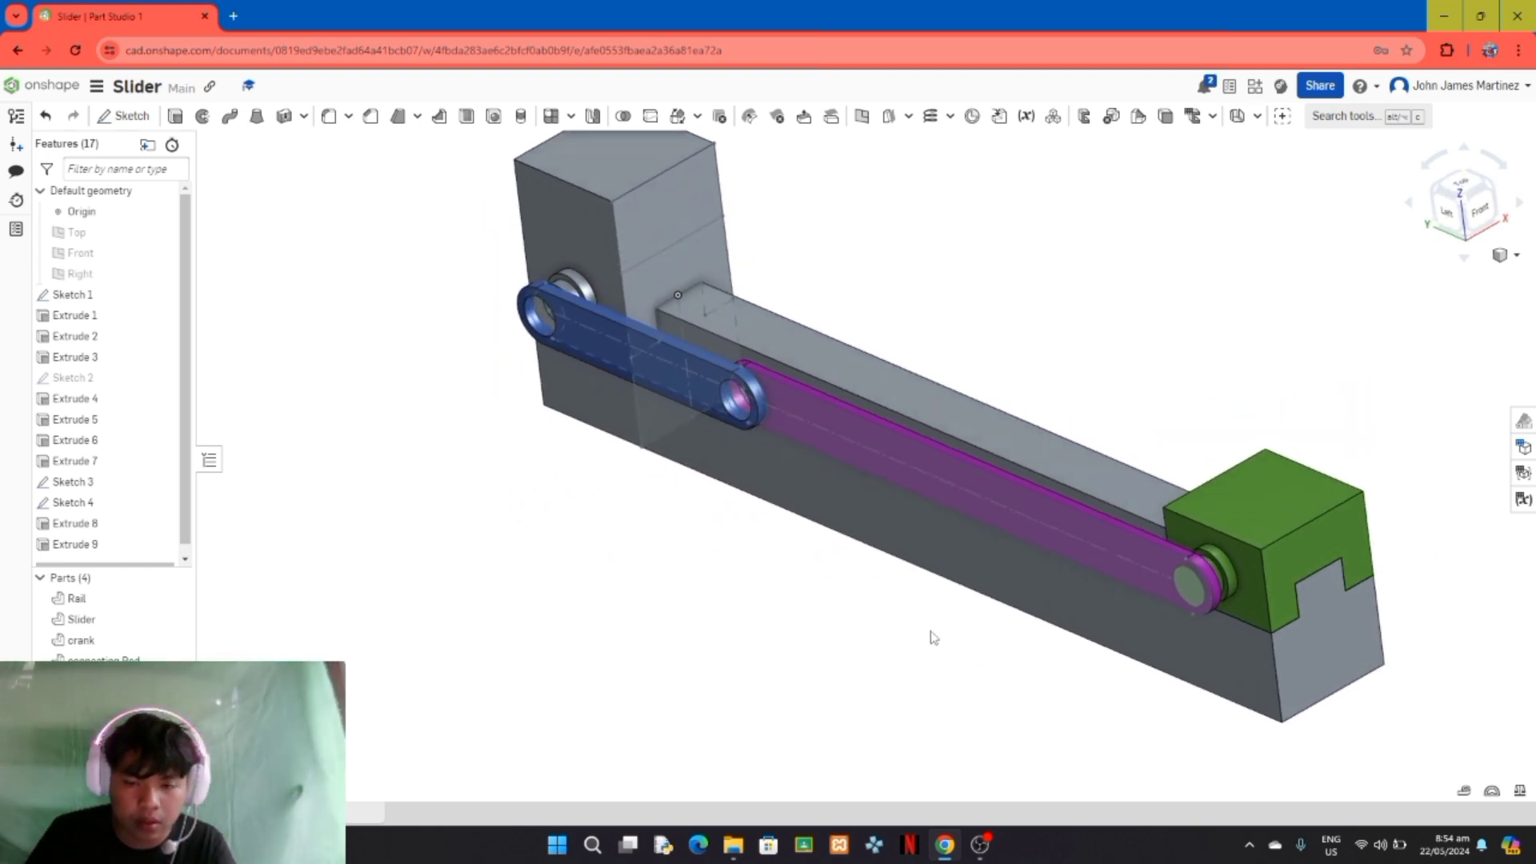
{"action": "left_click", "coordinate": [174, 118]}
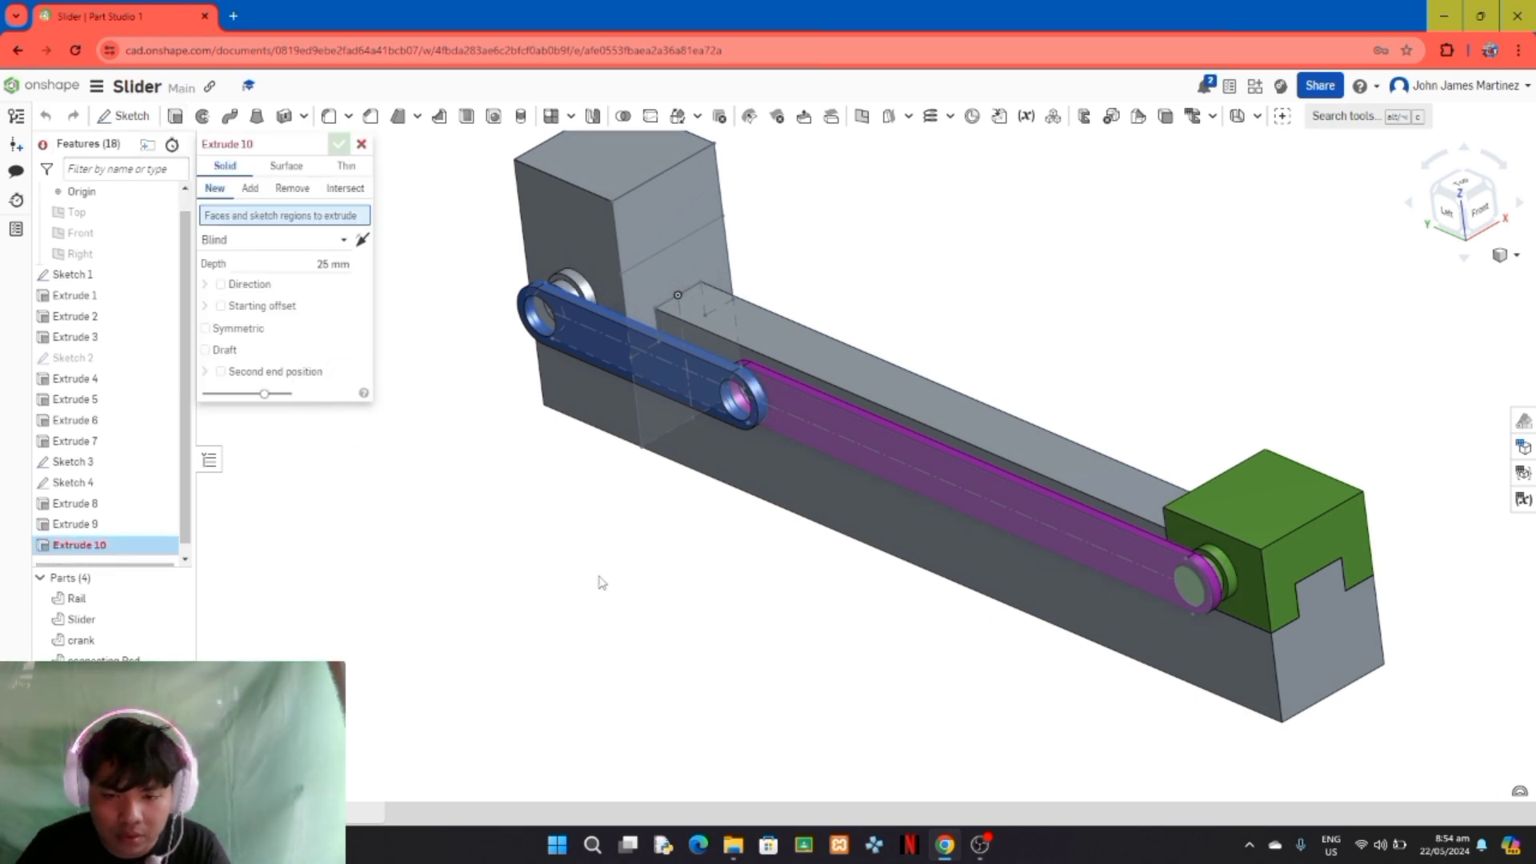
{"action": "right_click_drag", "start_coordinate": [602, 582], "coordinate": [675, 569]}
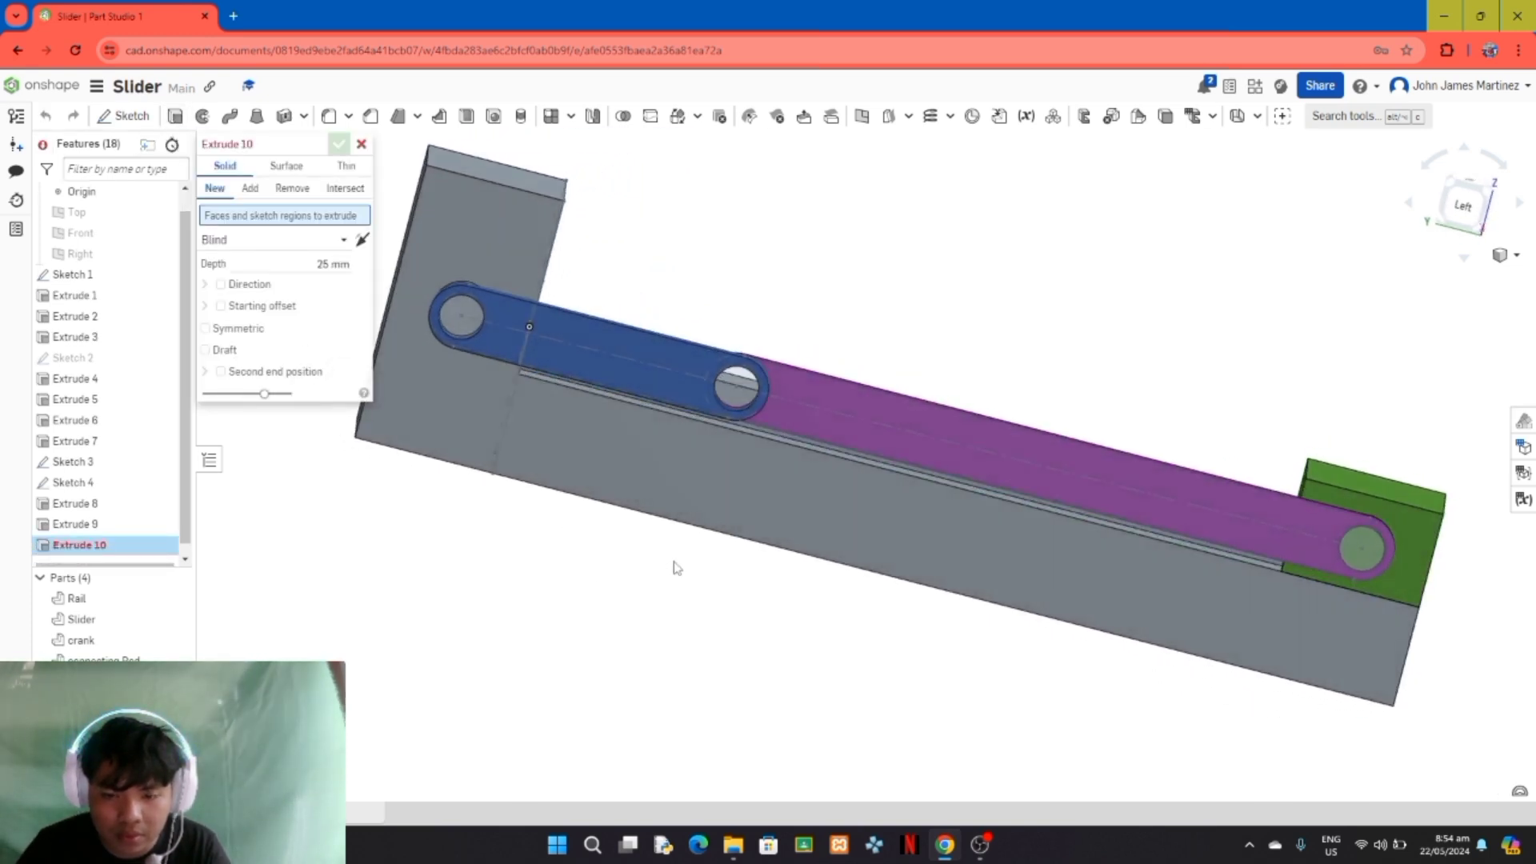
{"action": "left_click", "coordinate": [736, 395]}
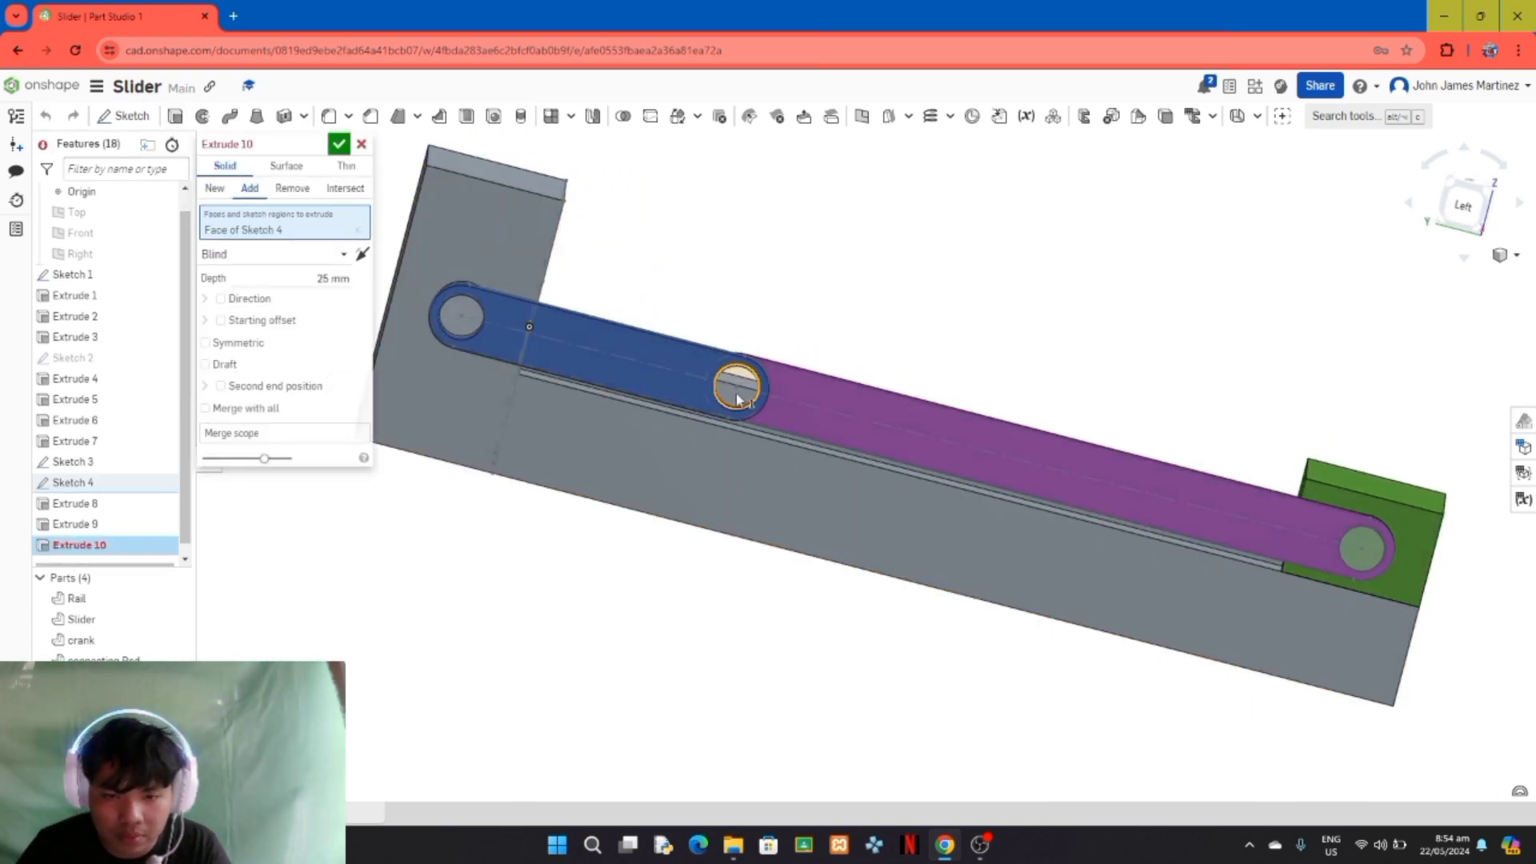
{"action": "left_click", "coordinate": [213, 190]}
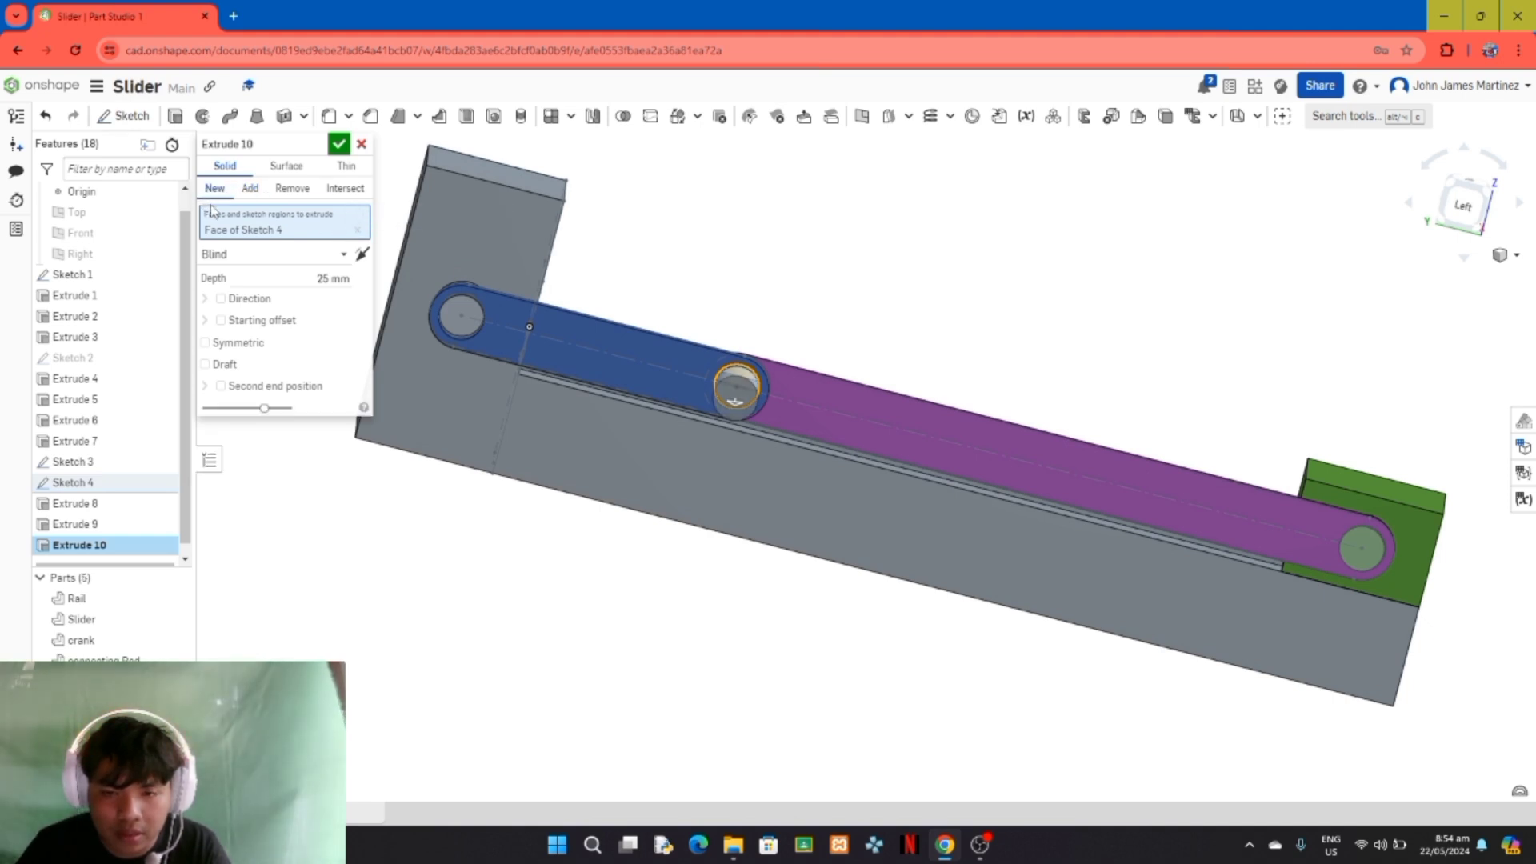
{"action": "left_click", "coordinate": [326, 278]}
{"action": "type", "text": "8"}
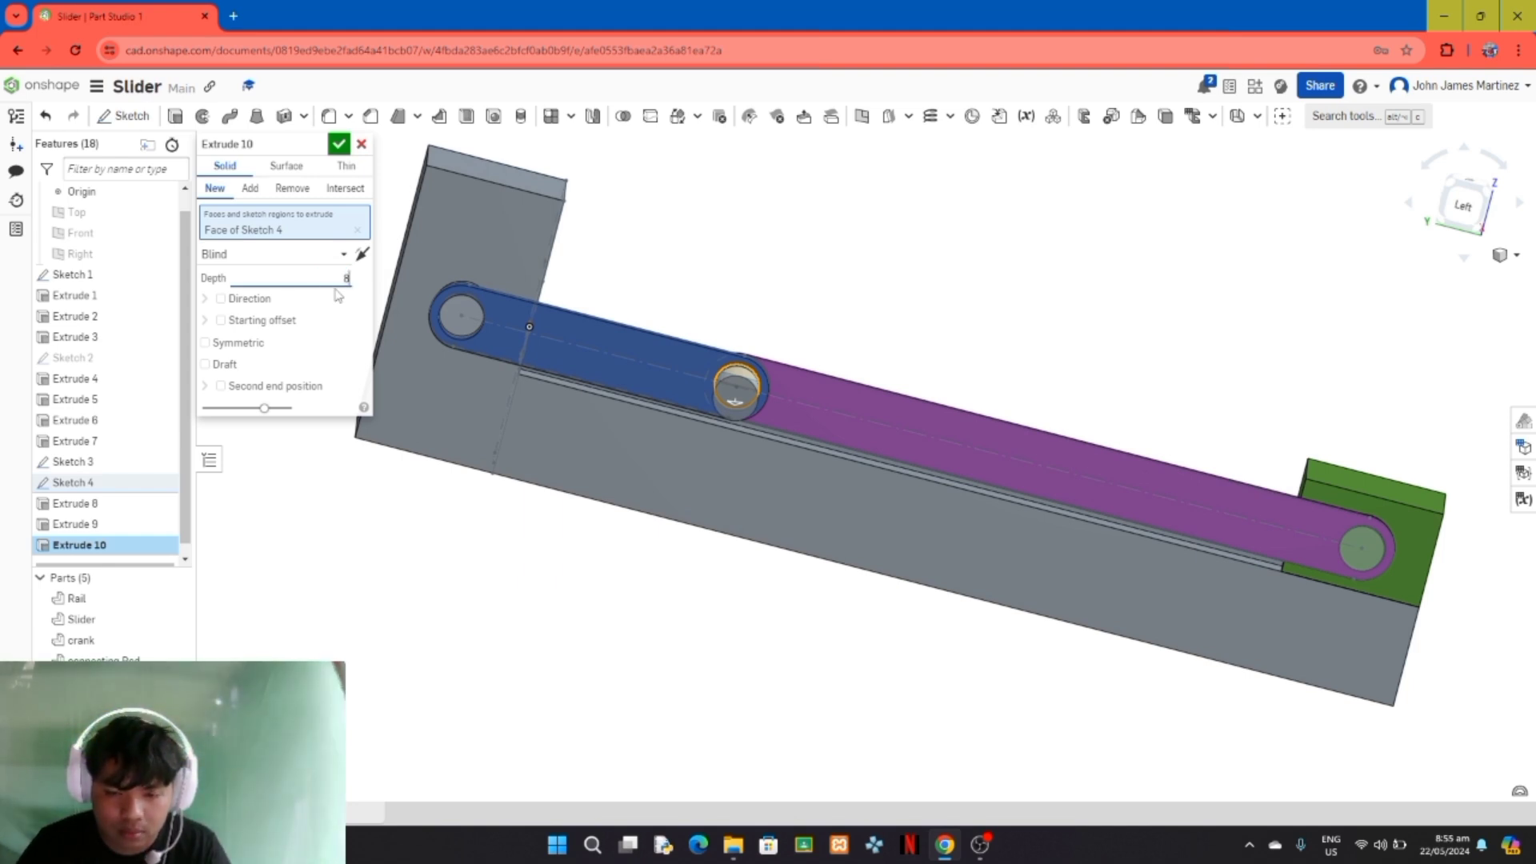
{"action": "key", "text": "Return"}
{"action": "right_click_drag", "start_coordinate": [683, 652], "coordinate": [586, 641]}
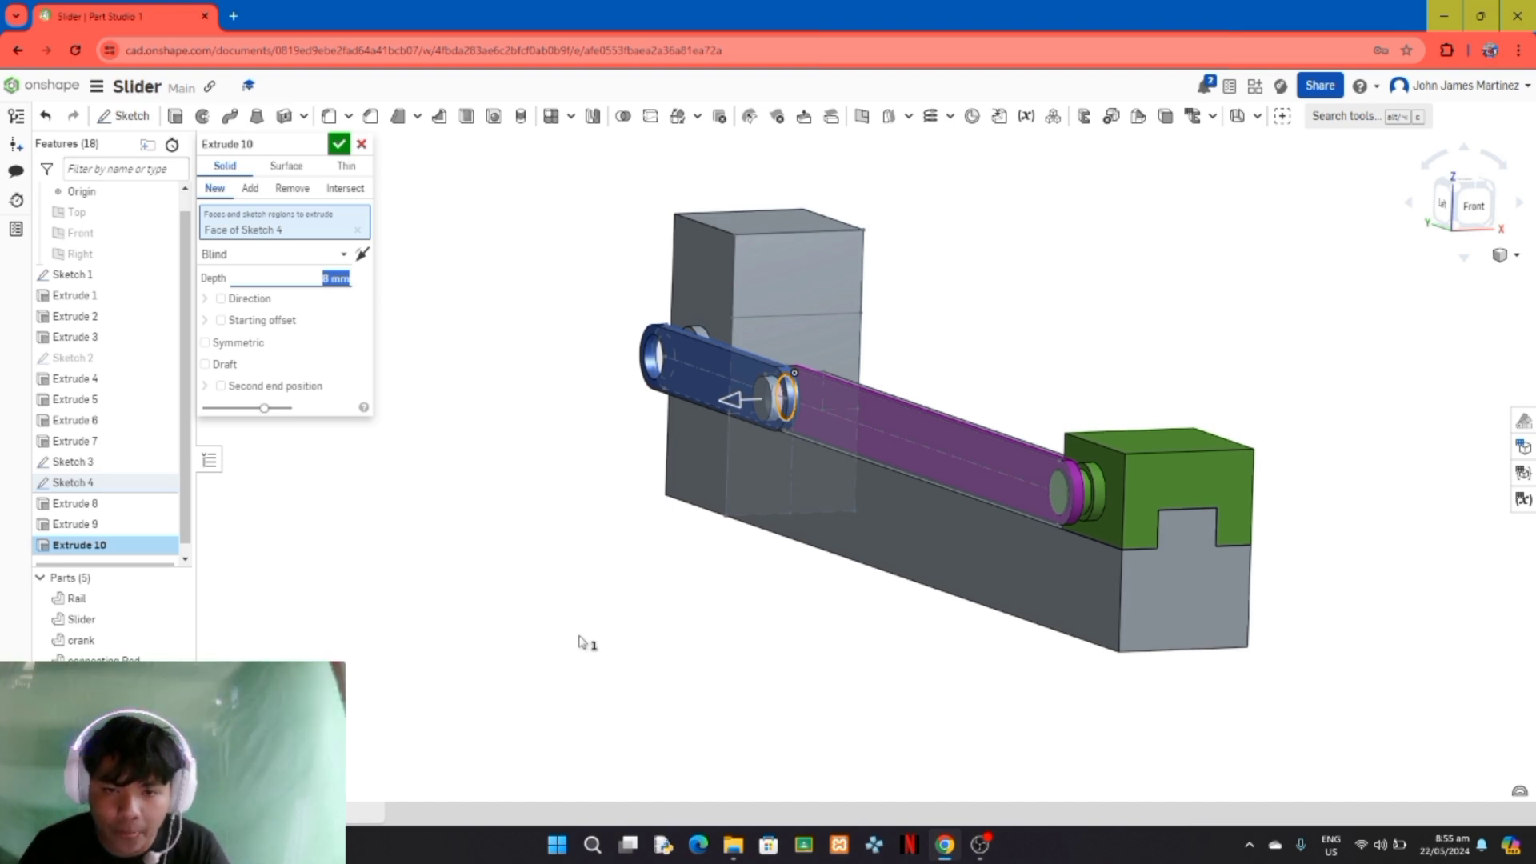
{"action": "left_click", "coordinate": [321, 279]}
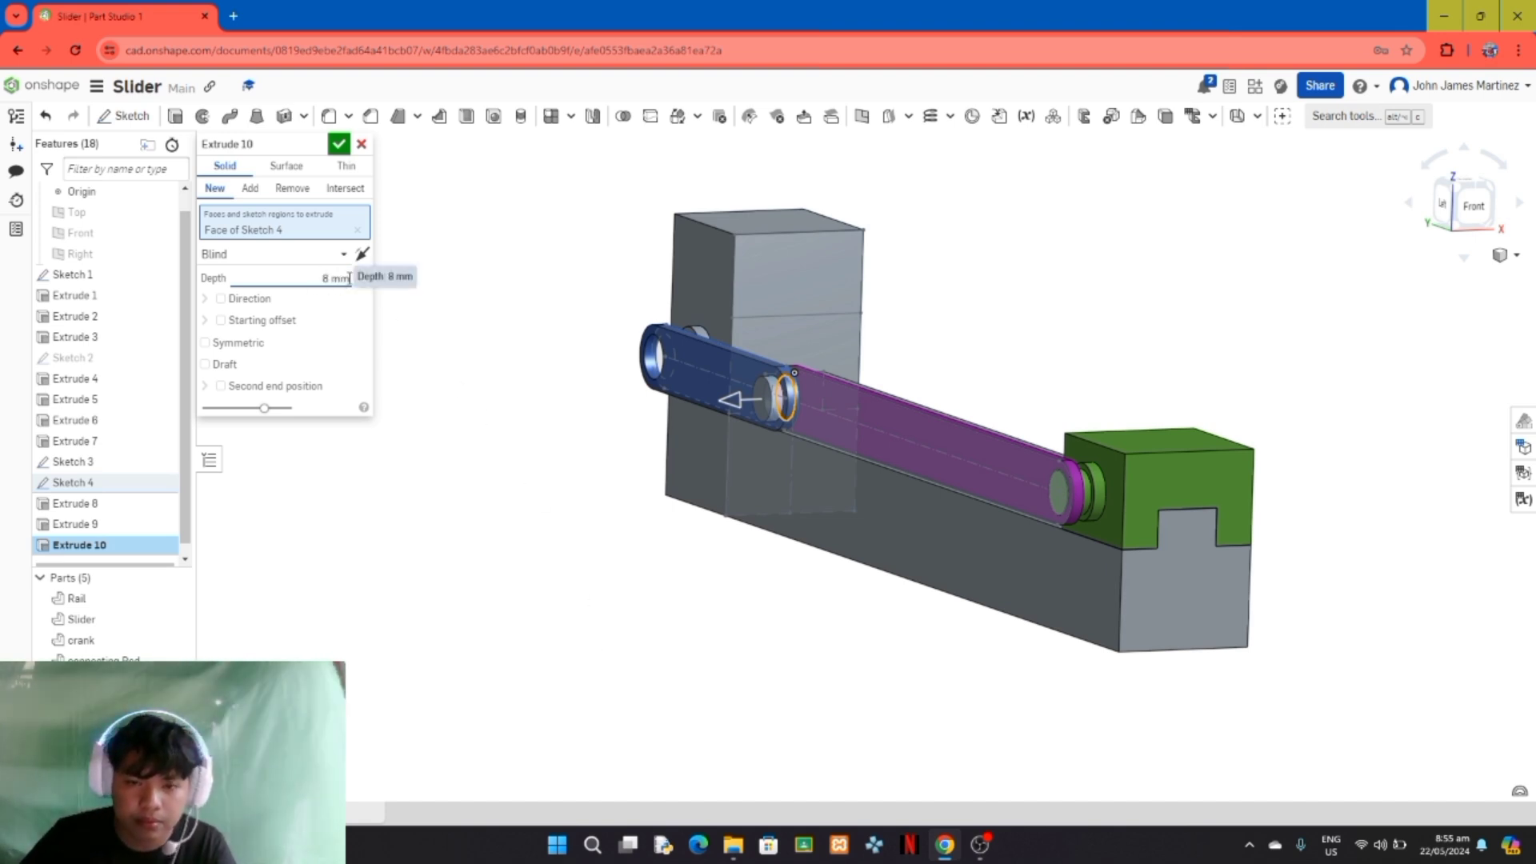
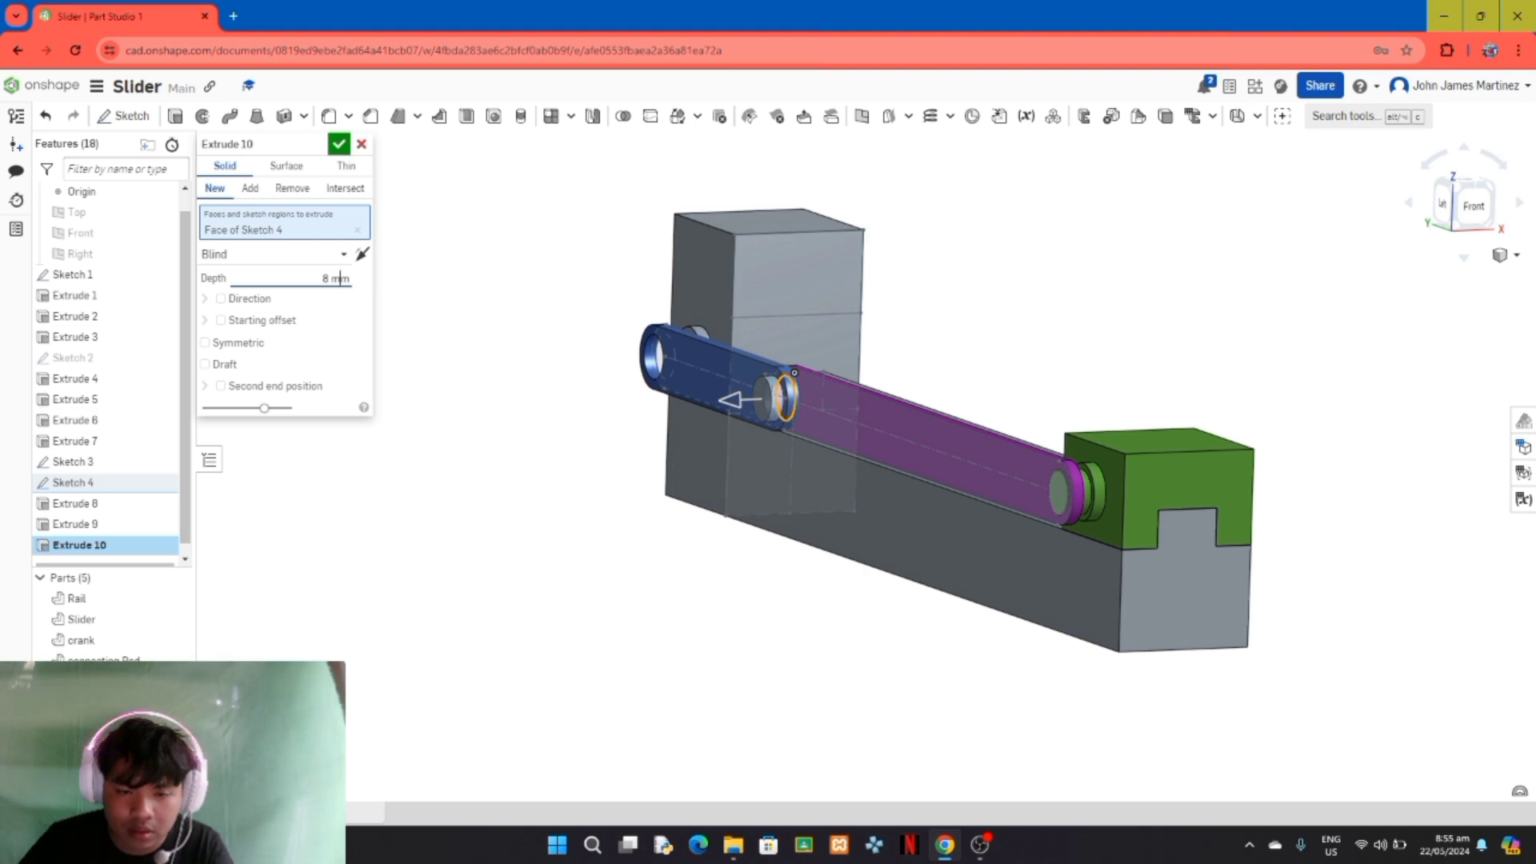
Step: Finish the joint pin extrusion and rename the new pin part as "Pivet"
{"action": "left_click", "coordinate": [339, 144]}
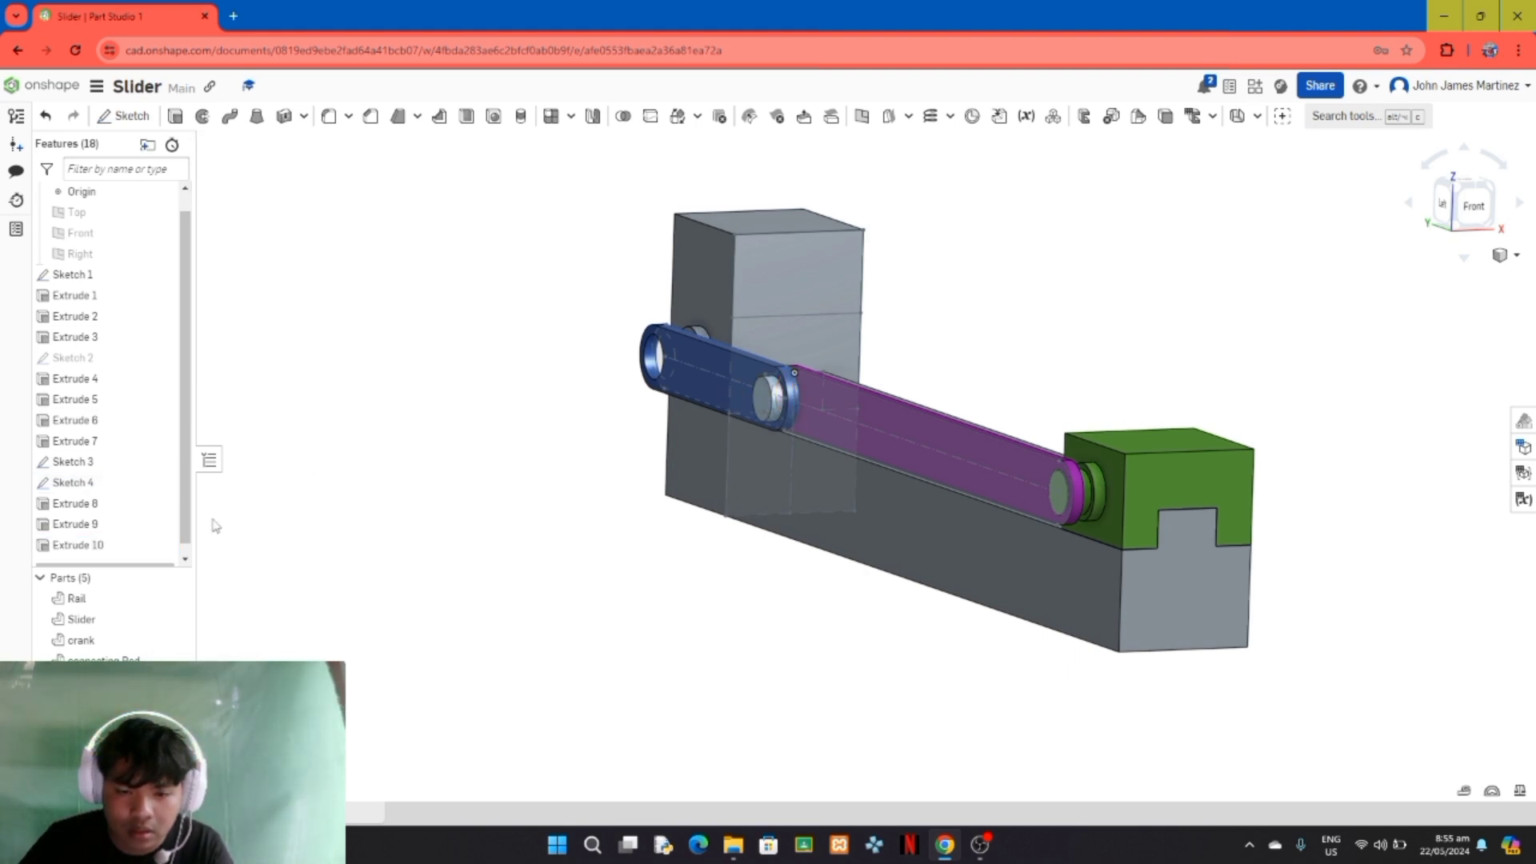
{"action": "right_click", "coordinate": [116, 681]}
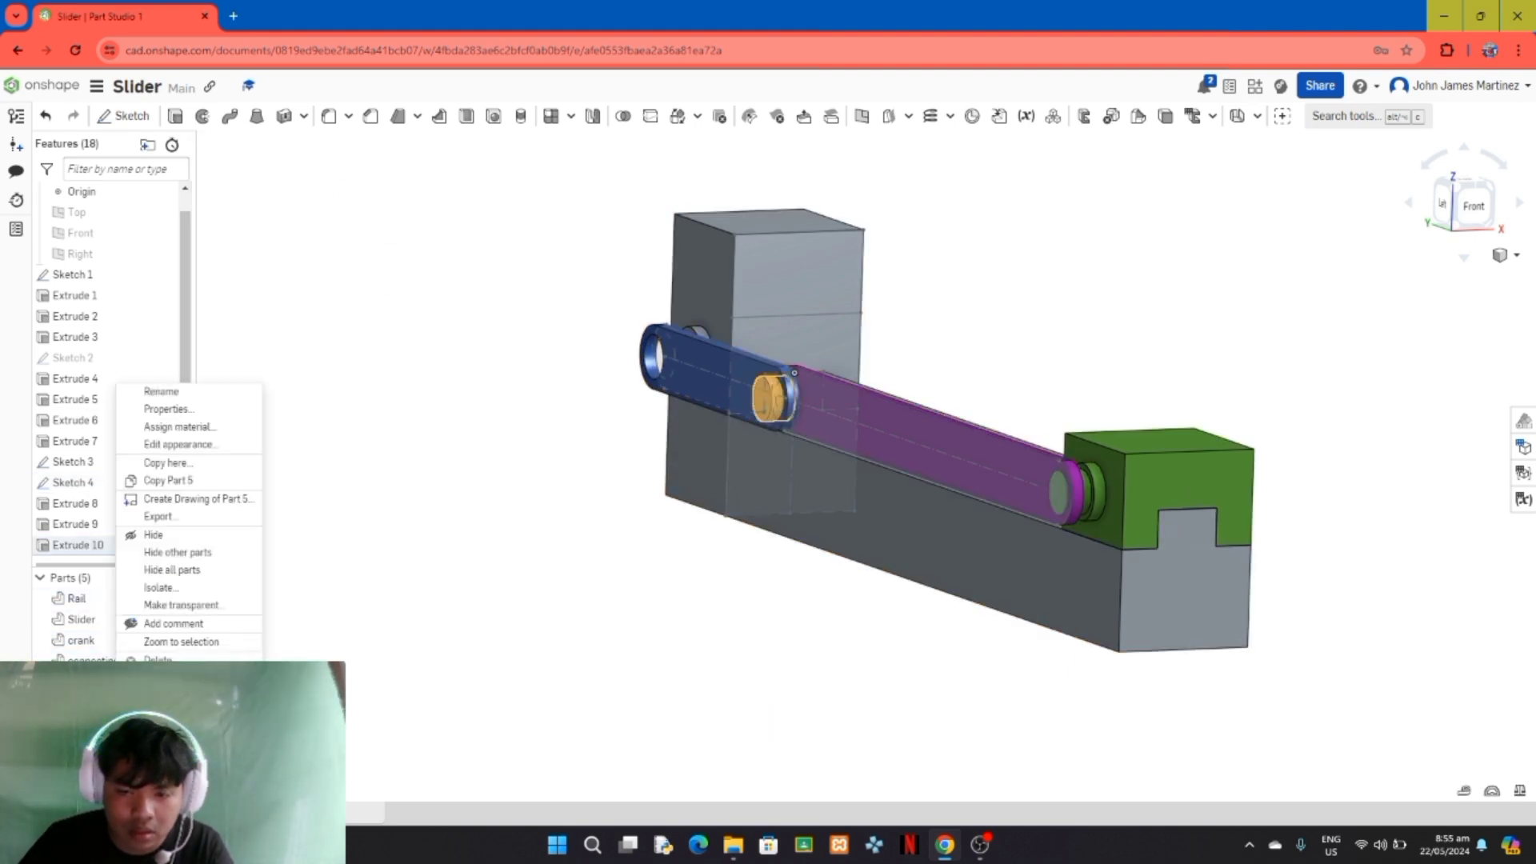
{"action": "left_click", "coordinate": [223, 392]}
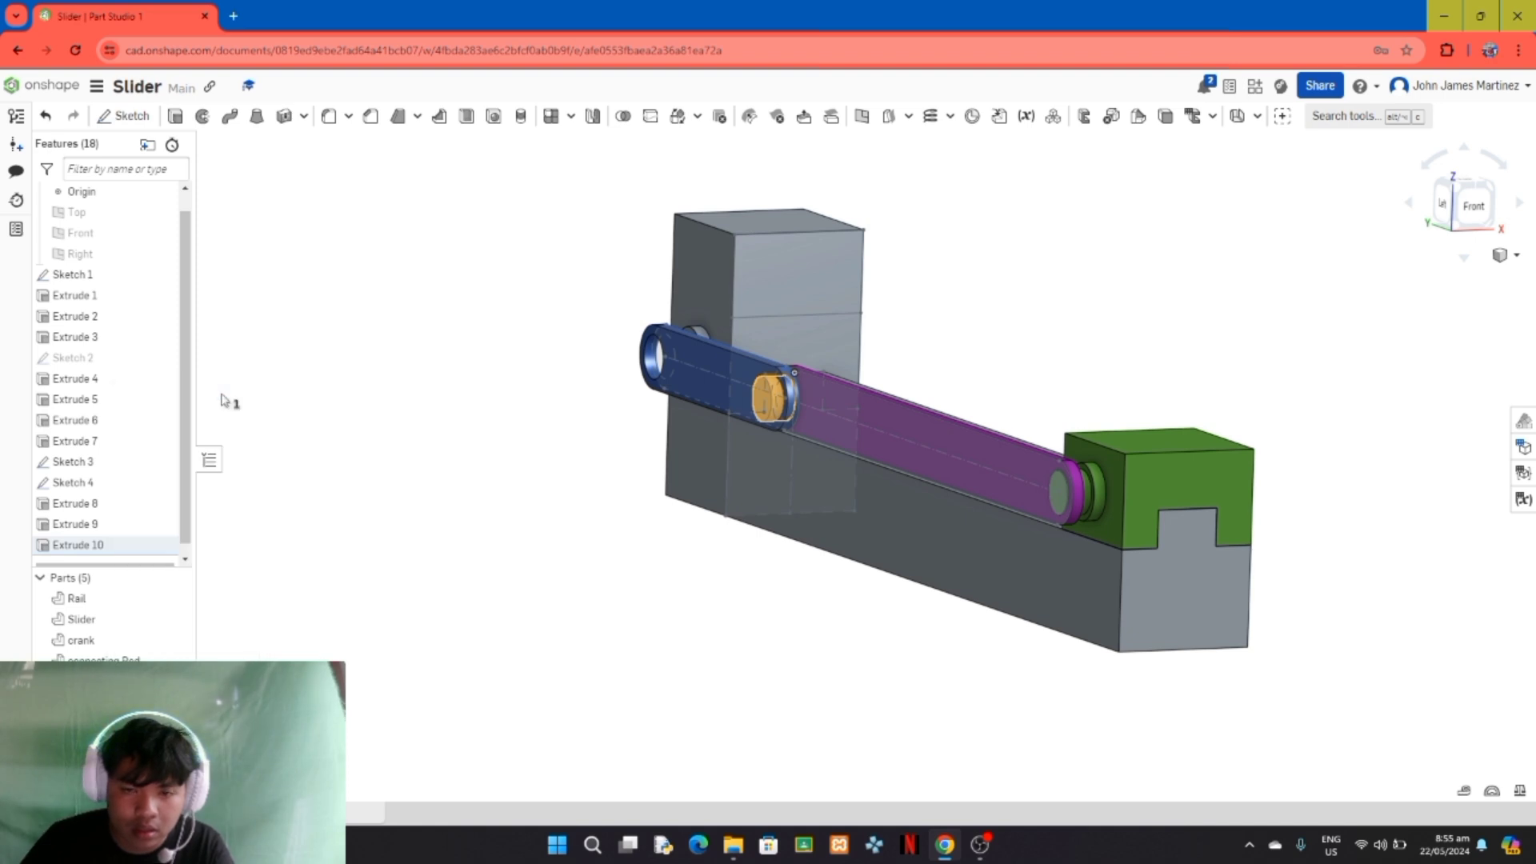
{"action": "key", "text": "Caps_Lock"}
{"action": "key", "text": "Caps_Lock"}
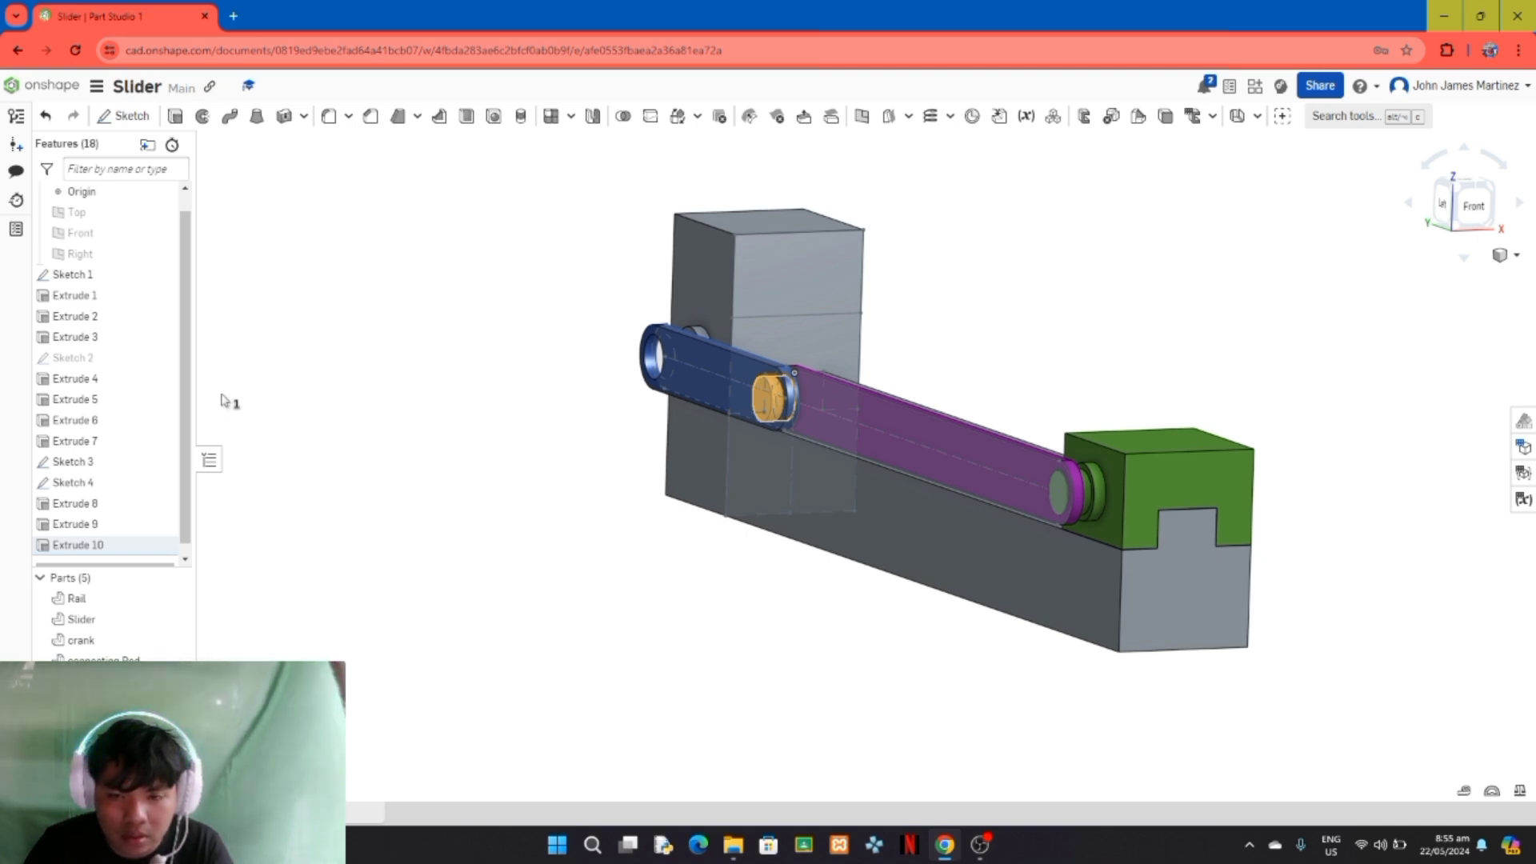
Step: Change the appearance of the Pivet part to golden yellow
{"action": "right_click", "coordinate": [152, 682]}
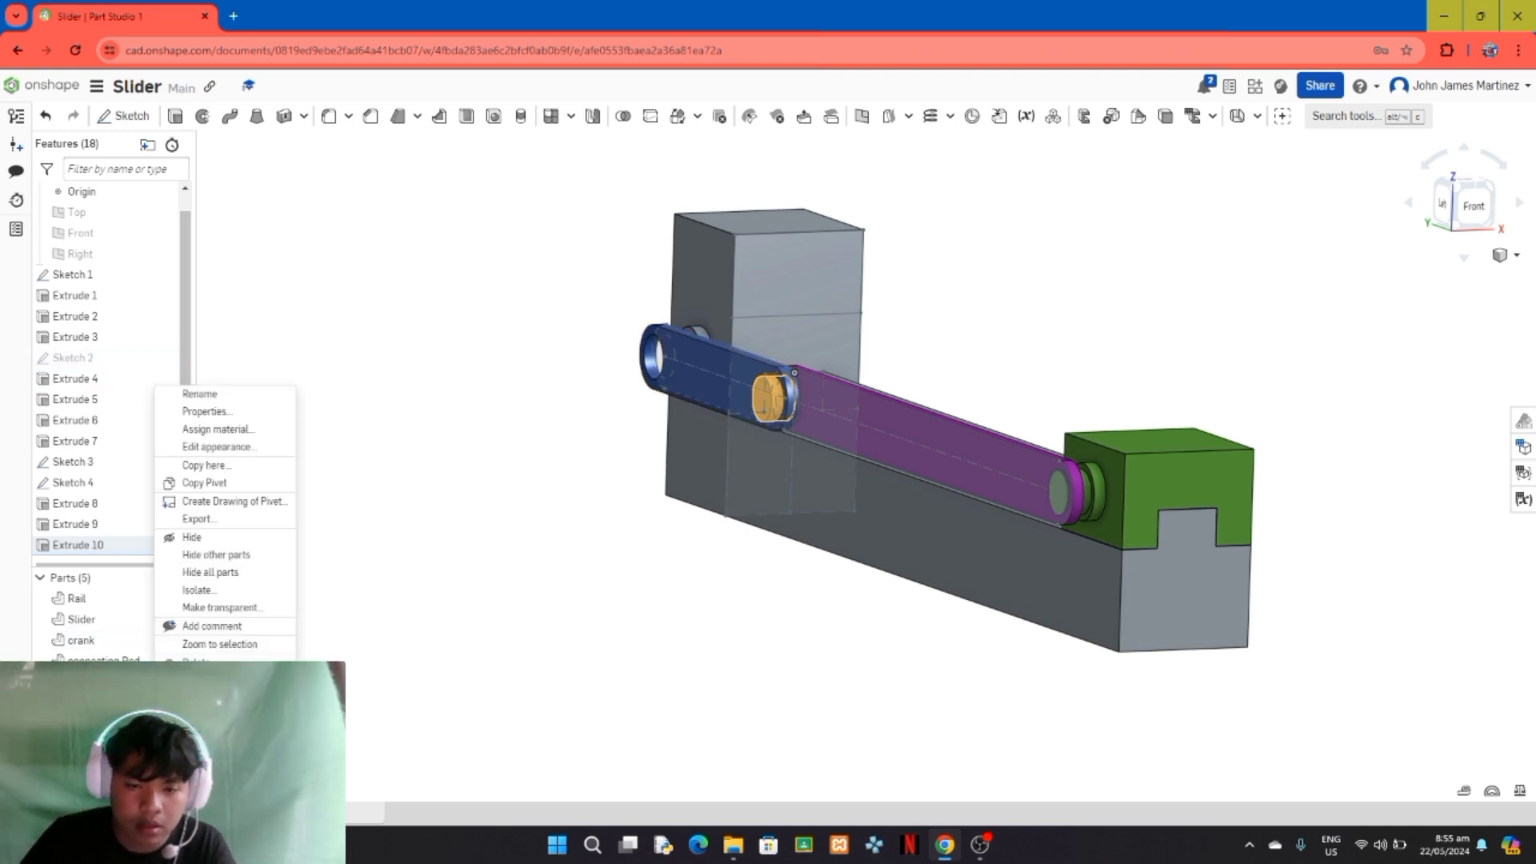
{"action": "left_click", "coordinate": [225, 448]}
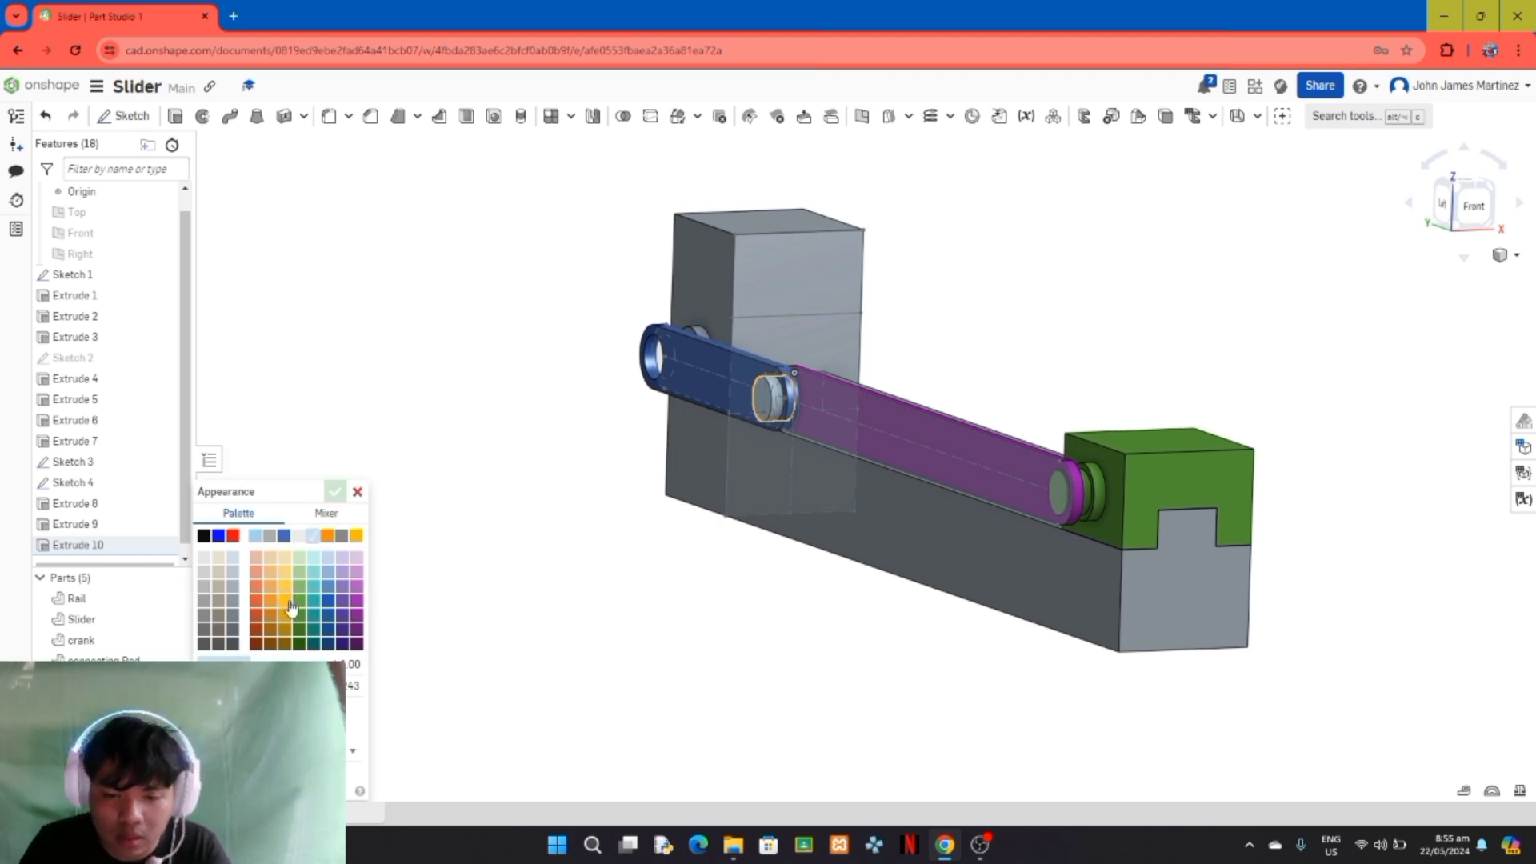
{"action": "left_click", "coordinate": [285, 590]}
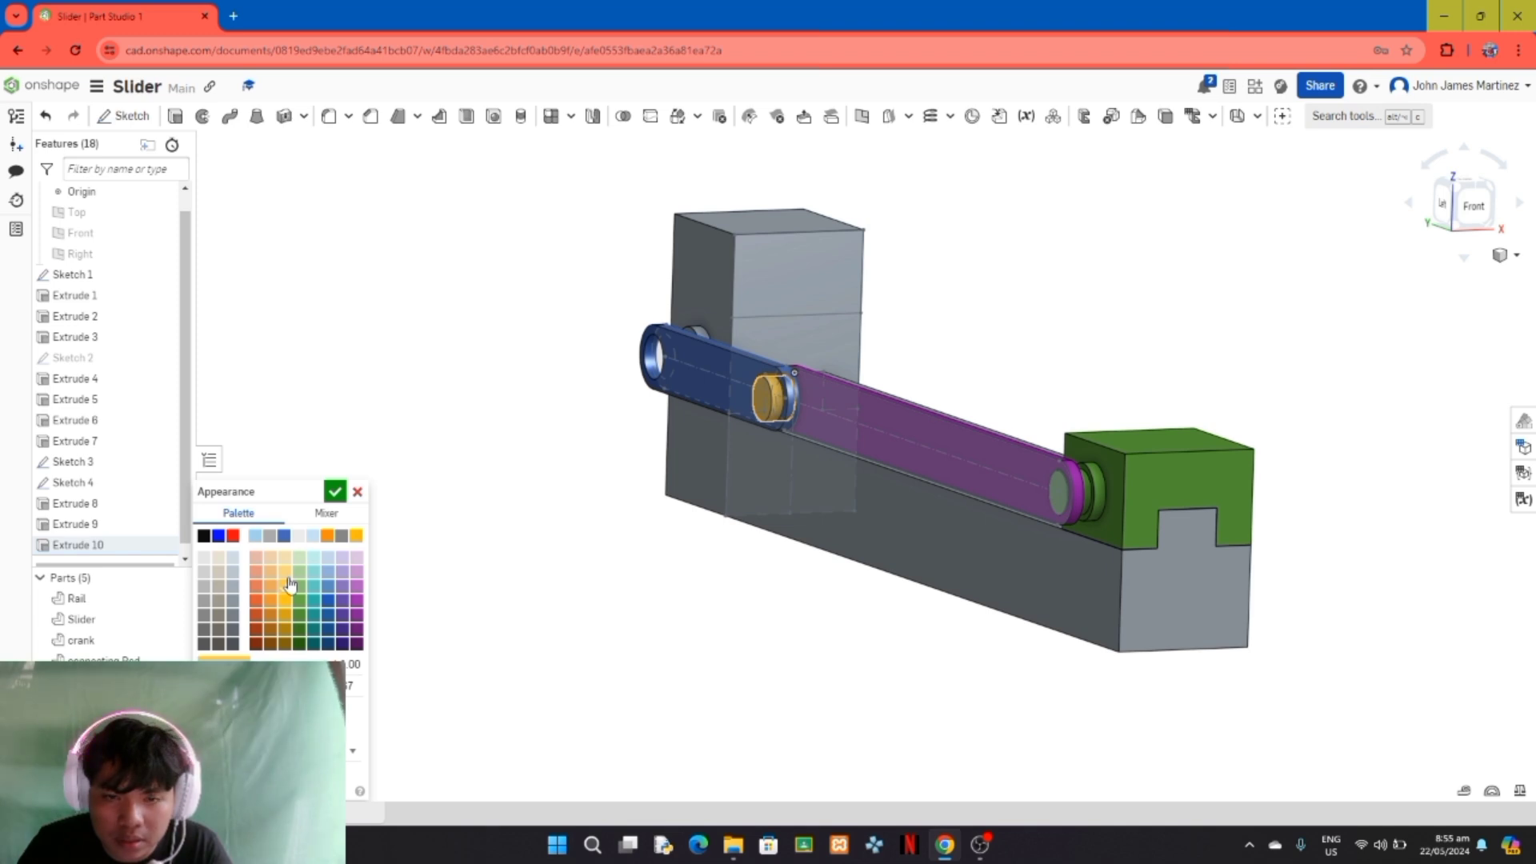
{"action": "left_click", "coordinate": [335, 491]}
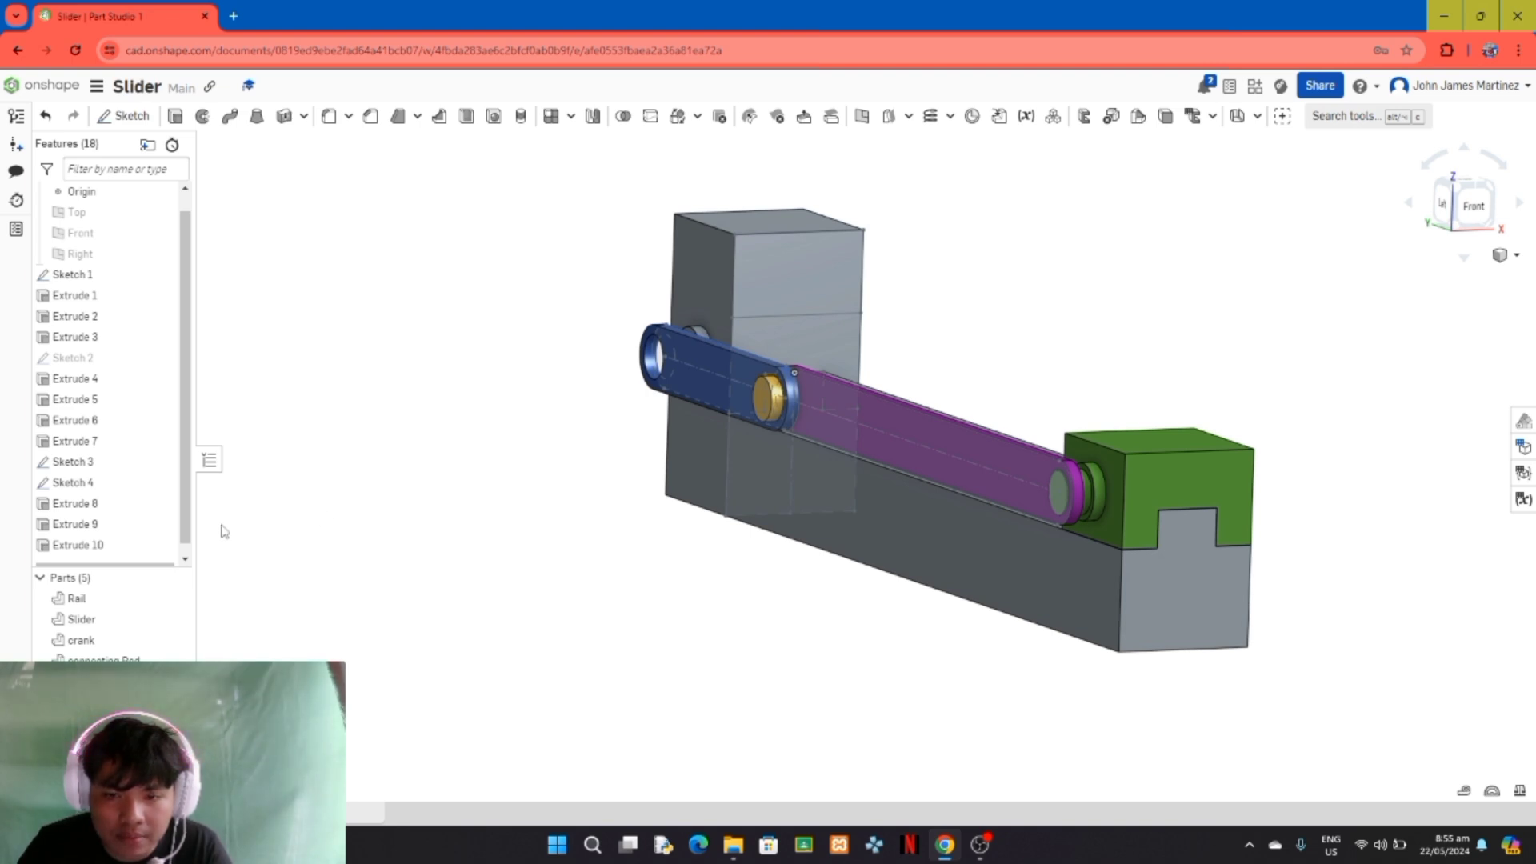
Step: Hide Sketch 4, Sketch 3 and Sketch 1 so only the solid parts are displayed
{"action": "left_click", "coordinate": [163, 482]}
{"action": "left_click", "coordinate": [162, 461]}
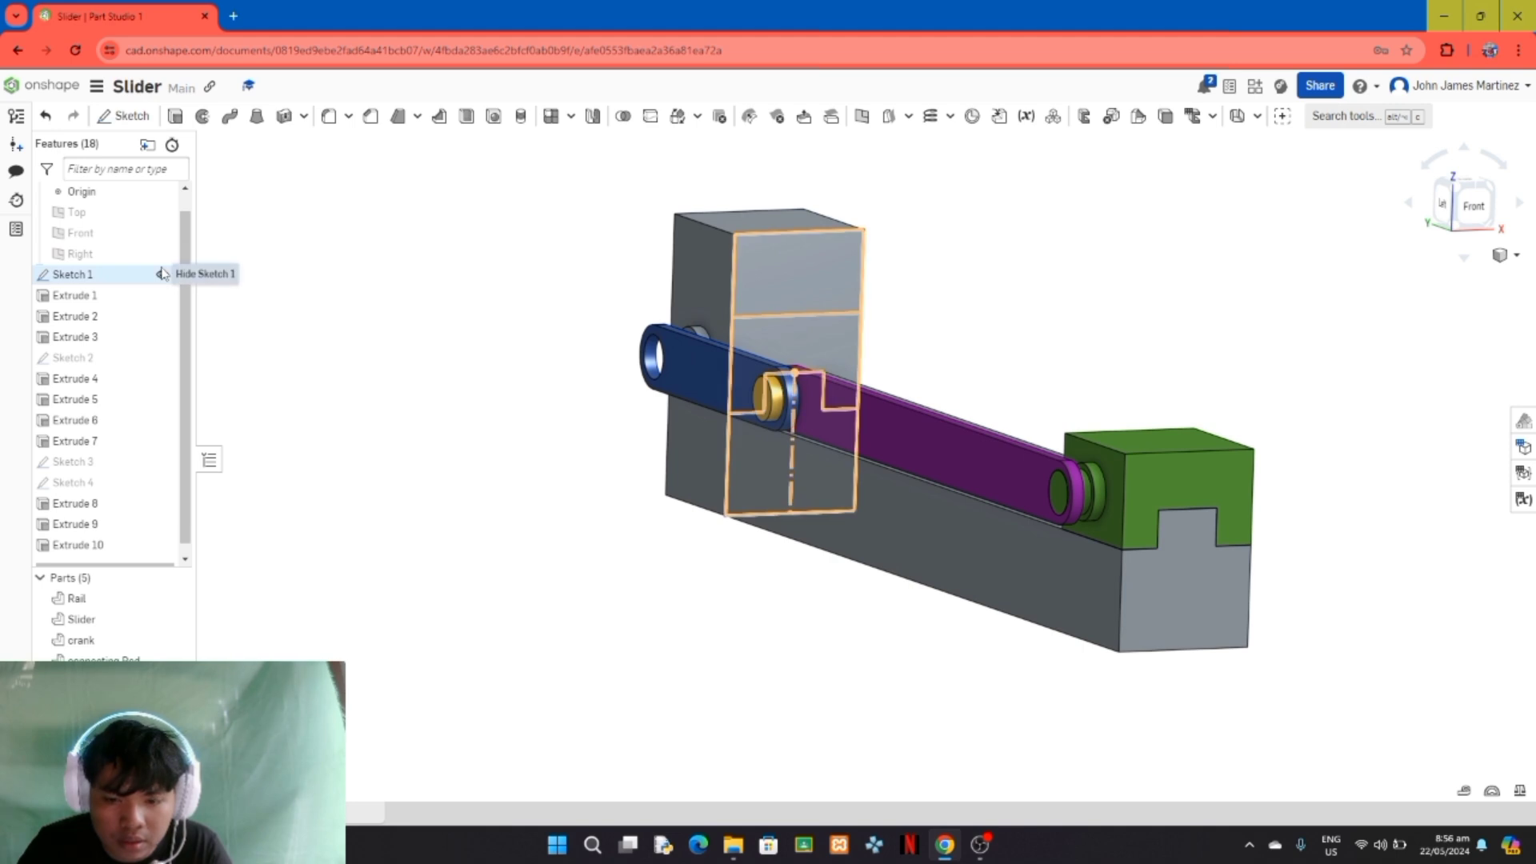
{"action": "left_click", "coordinate": [162, 274]}
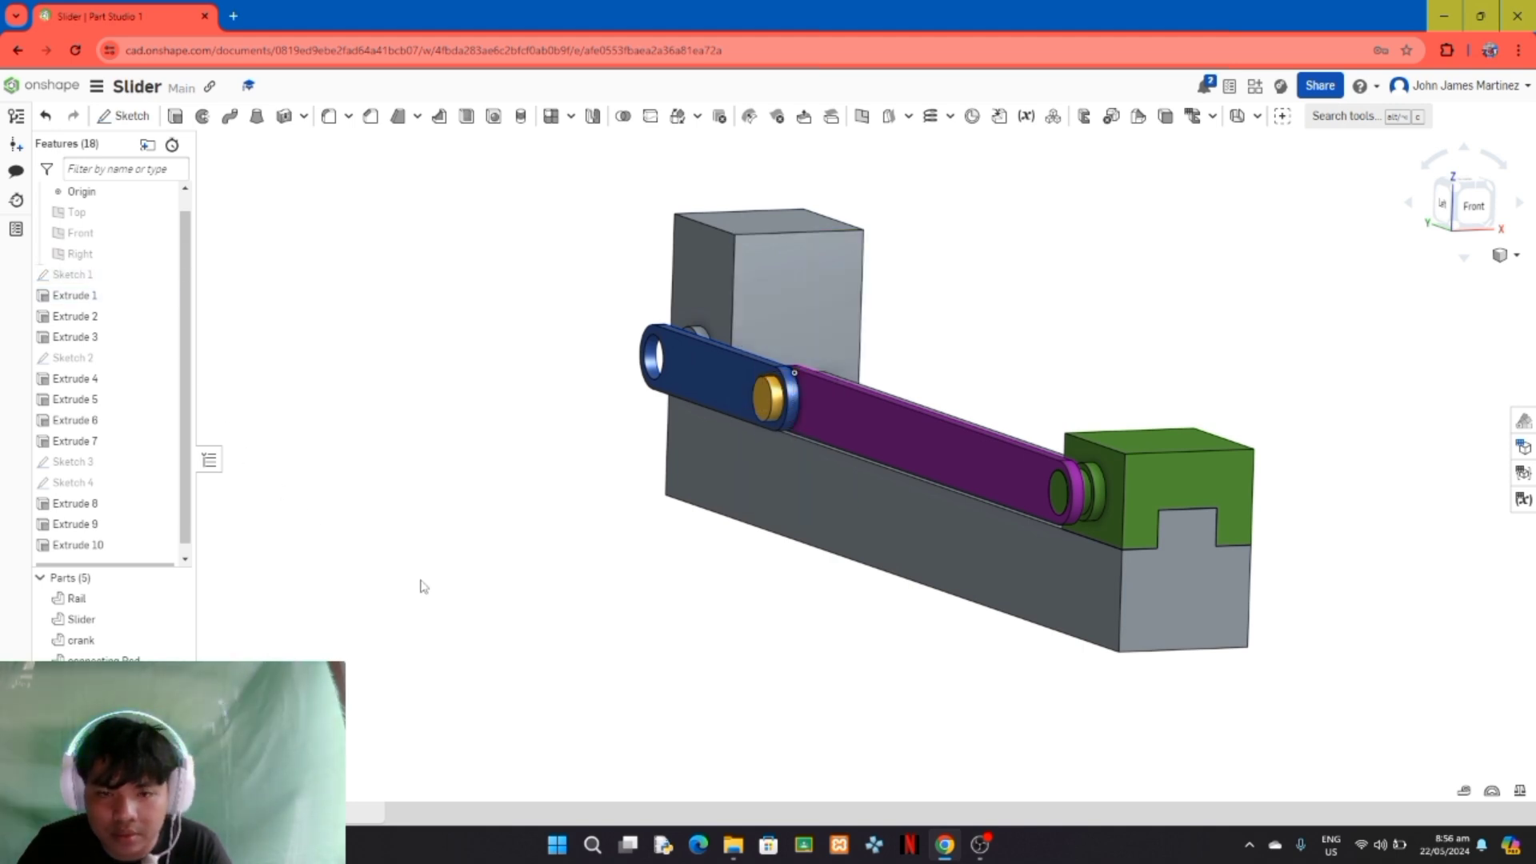
{"action": "mouse_move", "coordinate": [302, 512]}
{"action": "right_mouse_down"}
{"action": "mouse_move", "coordinate": [548, 583]}
{"action": "mouse_move", "coordinate": [309, 434]}
{"action": "mouse_move", "coordinate": [298, 508]}
{"action": "right_mouse_up"}
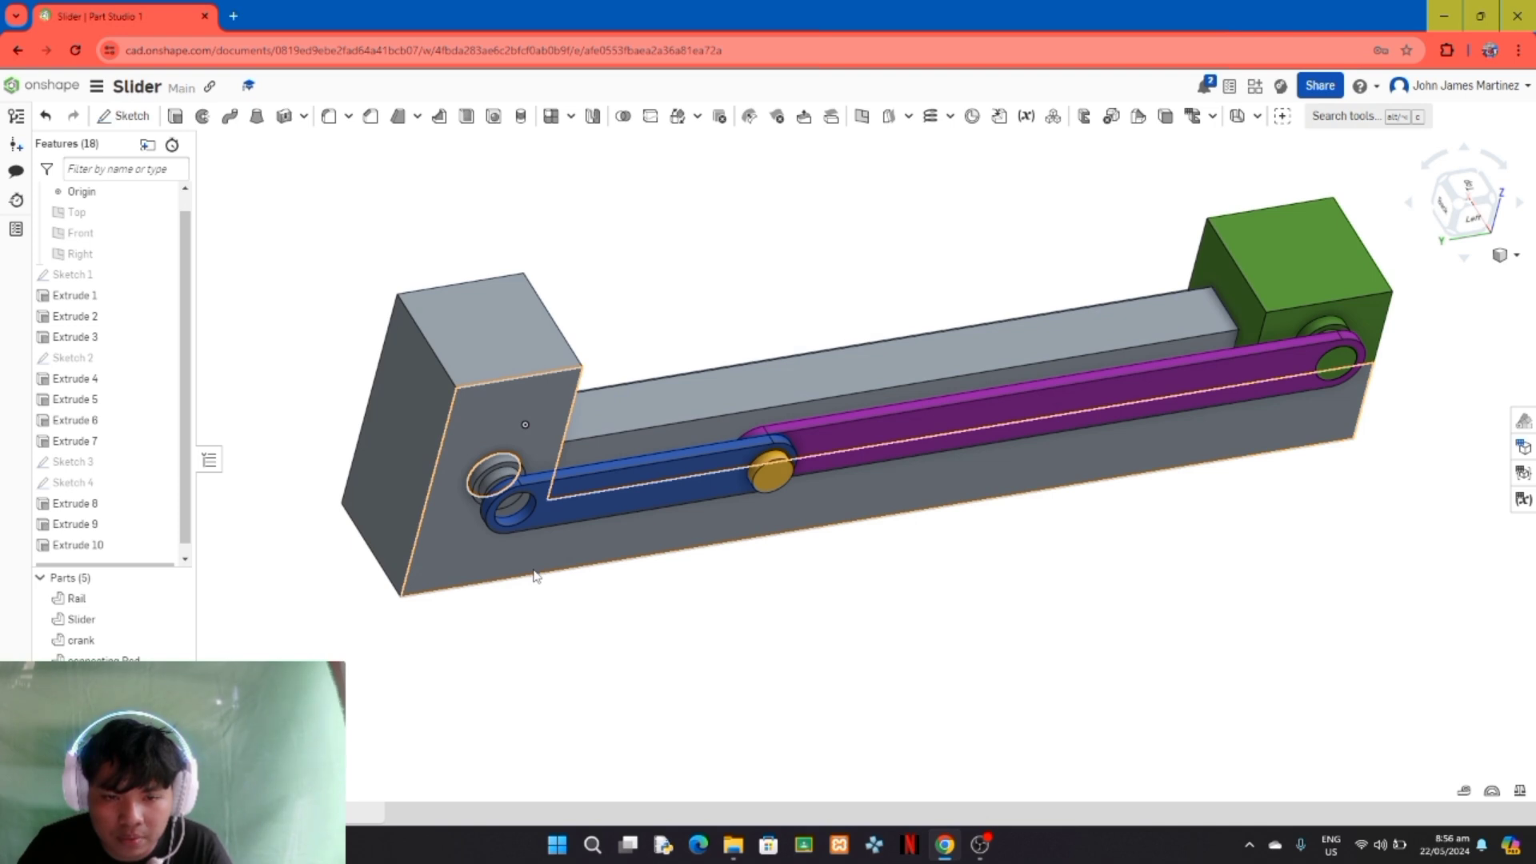
{"action": "mouse_move", "coordinate": [575, 610]}
{"action": "right_mouse_down"}
{"action": "mouse_move", "coordinate": [608, 618]}
{"action": "mouse_move", "coordinate": [545, 627]}
{"action": "mouse_move", "coordinate": [498, 667]}
{"action": "mouse_move", "coordinate": [597, 624]}
{"action": "mouse_move", "coordinate": [598, 600]}
{"action": "mouse_move", "coordinate": [535, 537]}
{"action": "mouse_move", "coordinate": [497, 583]}
{"action": "mouse_move", "coordinate": [582, 625]}
{"action": "right_mouse_up"}
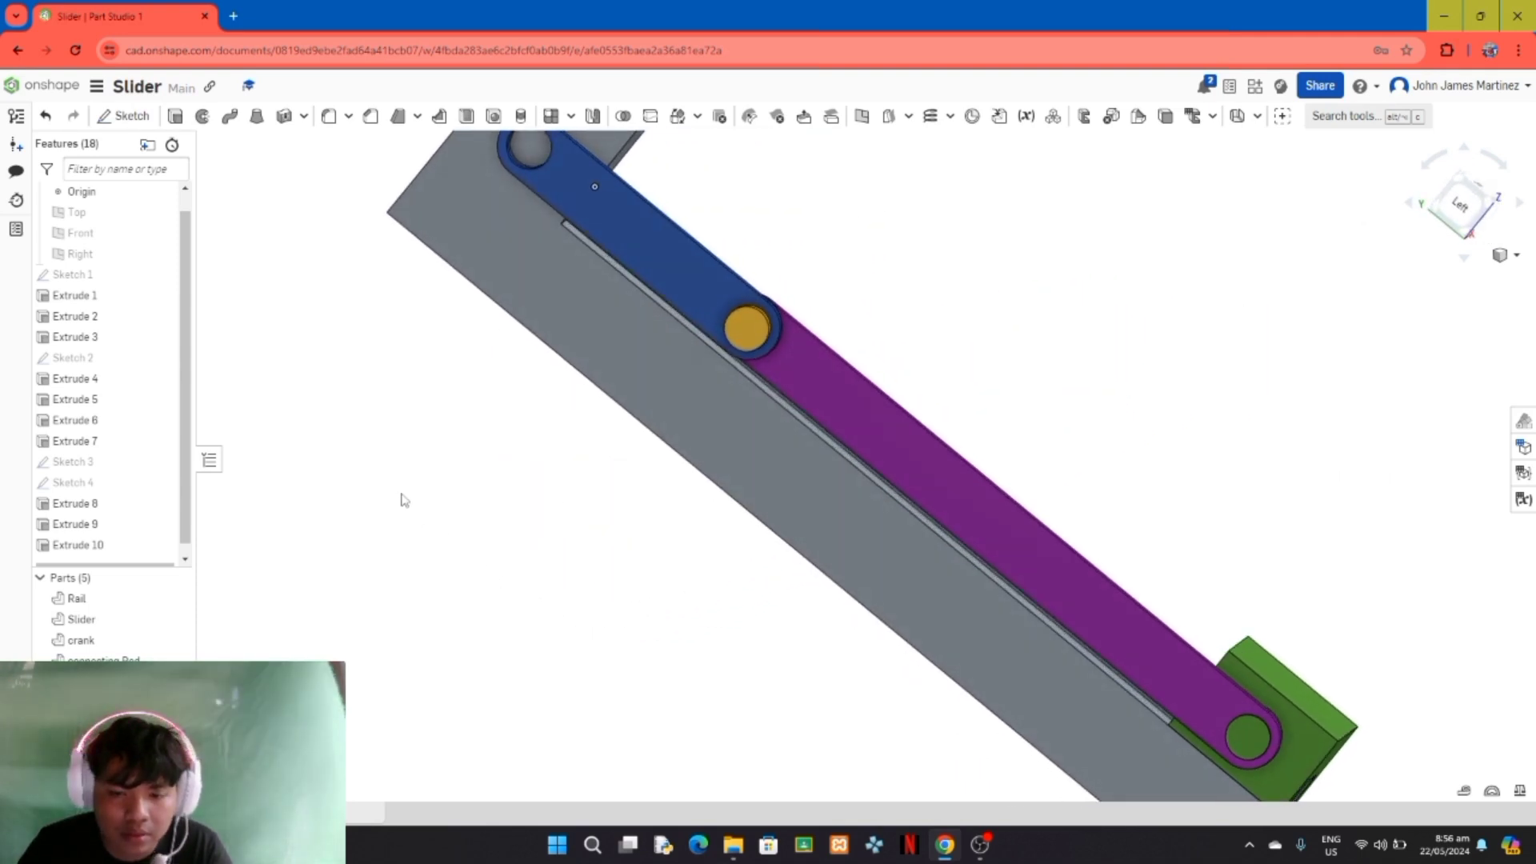
{"action": "right_click_drag", "start_coordinate": [404, 500], "coordinate": [758, 456]}
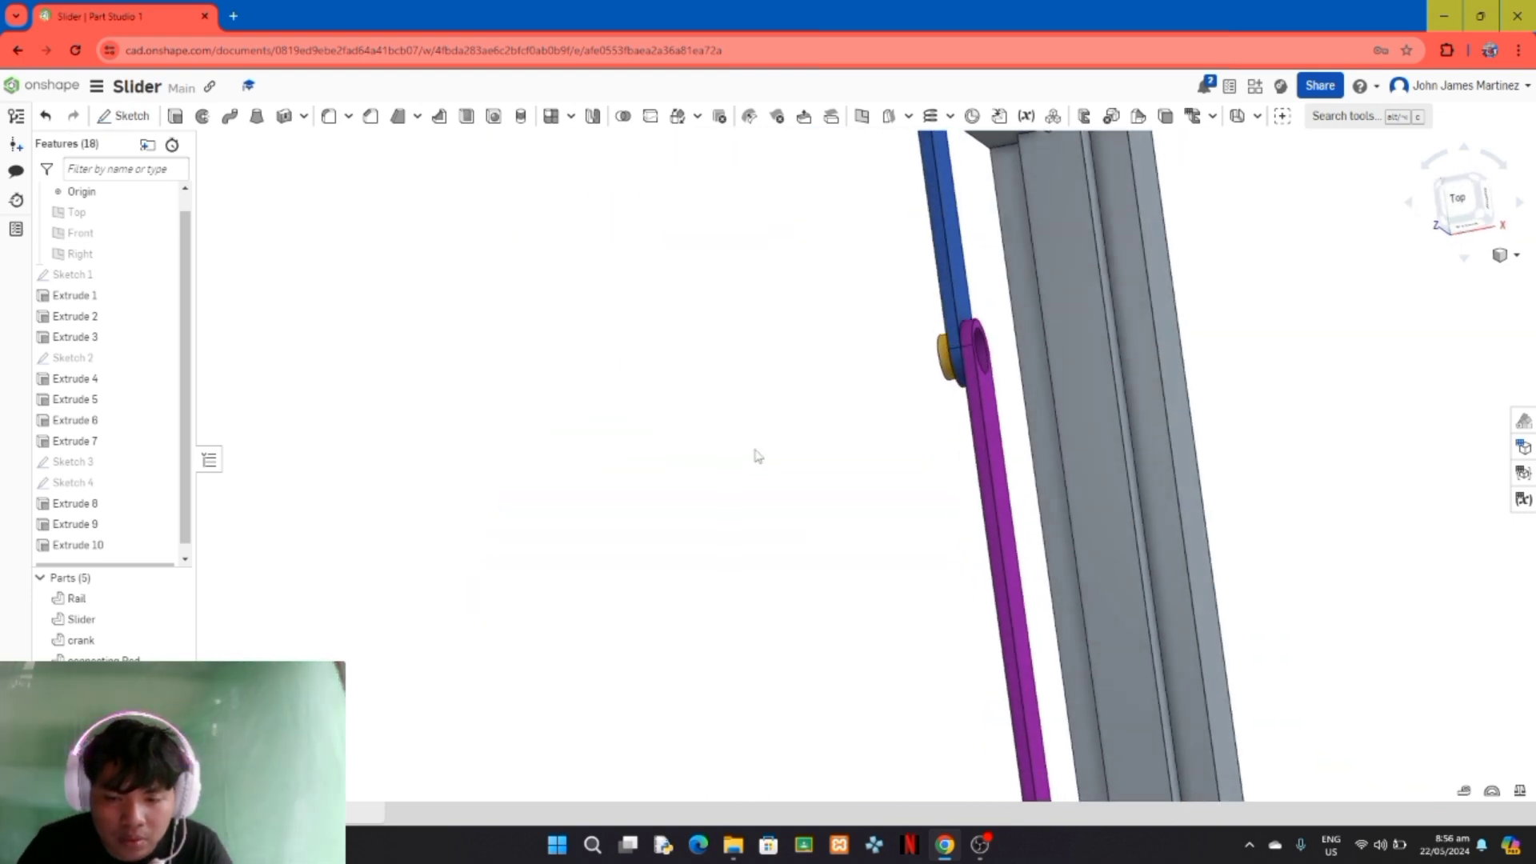
{"action": "left_click", "coordinate": [974, 846]}
{"action": "left_click", "coordinate": [952, 798]}
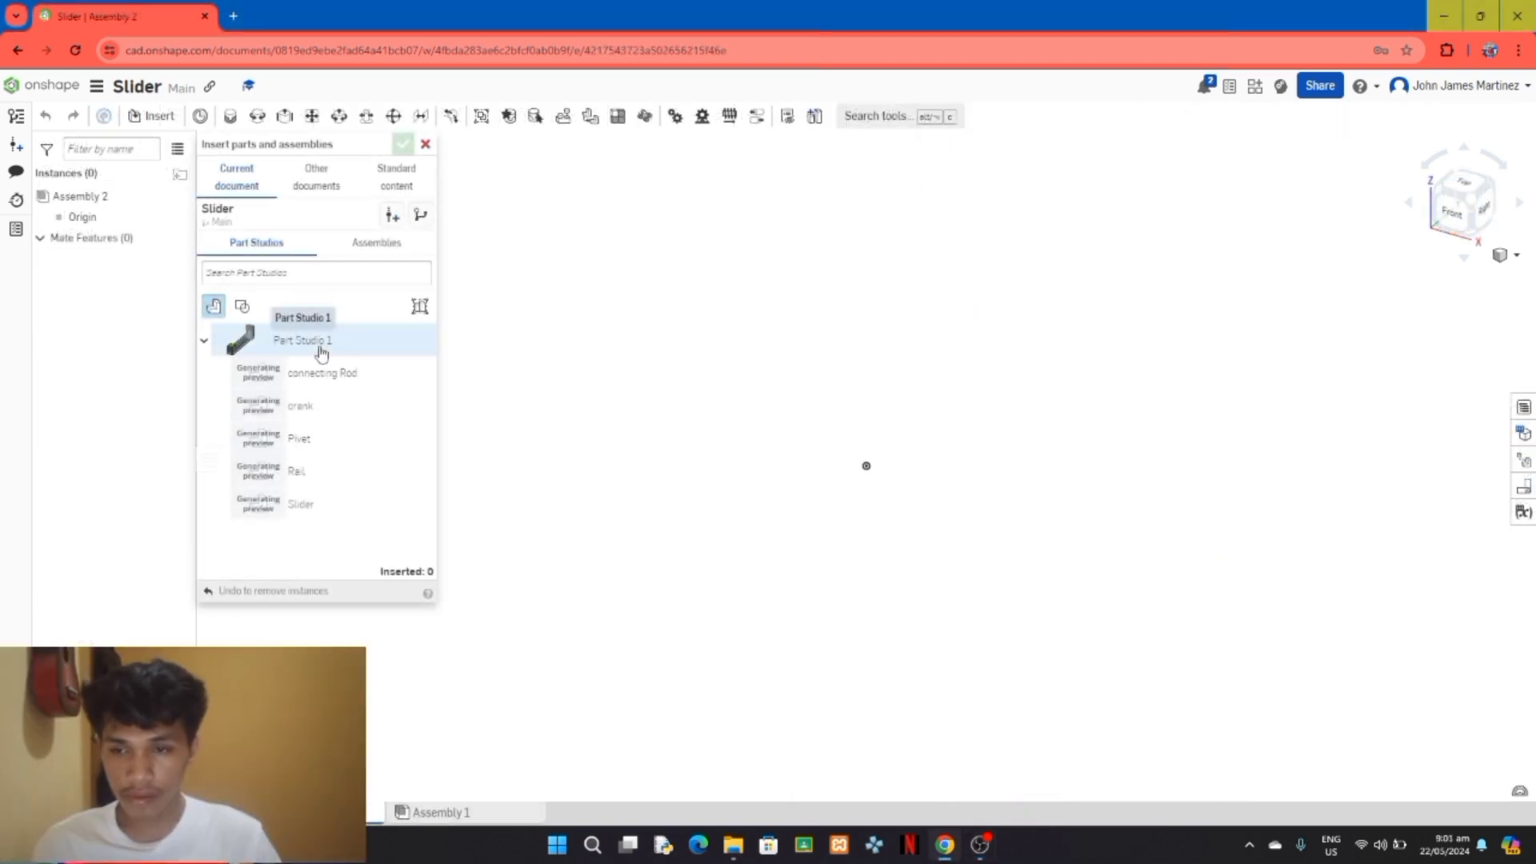
Step: Insert all five parts of Part Studio 1 into Assembly 2
{"action": "left_click", "coordinate": [321, 353]}
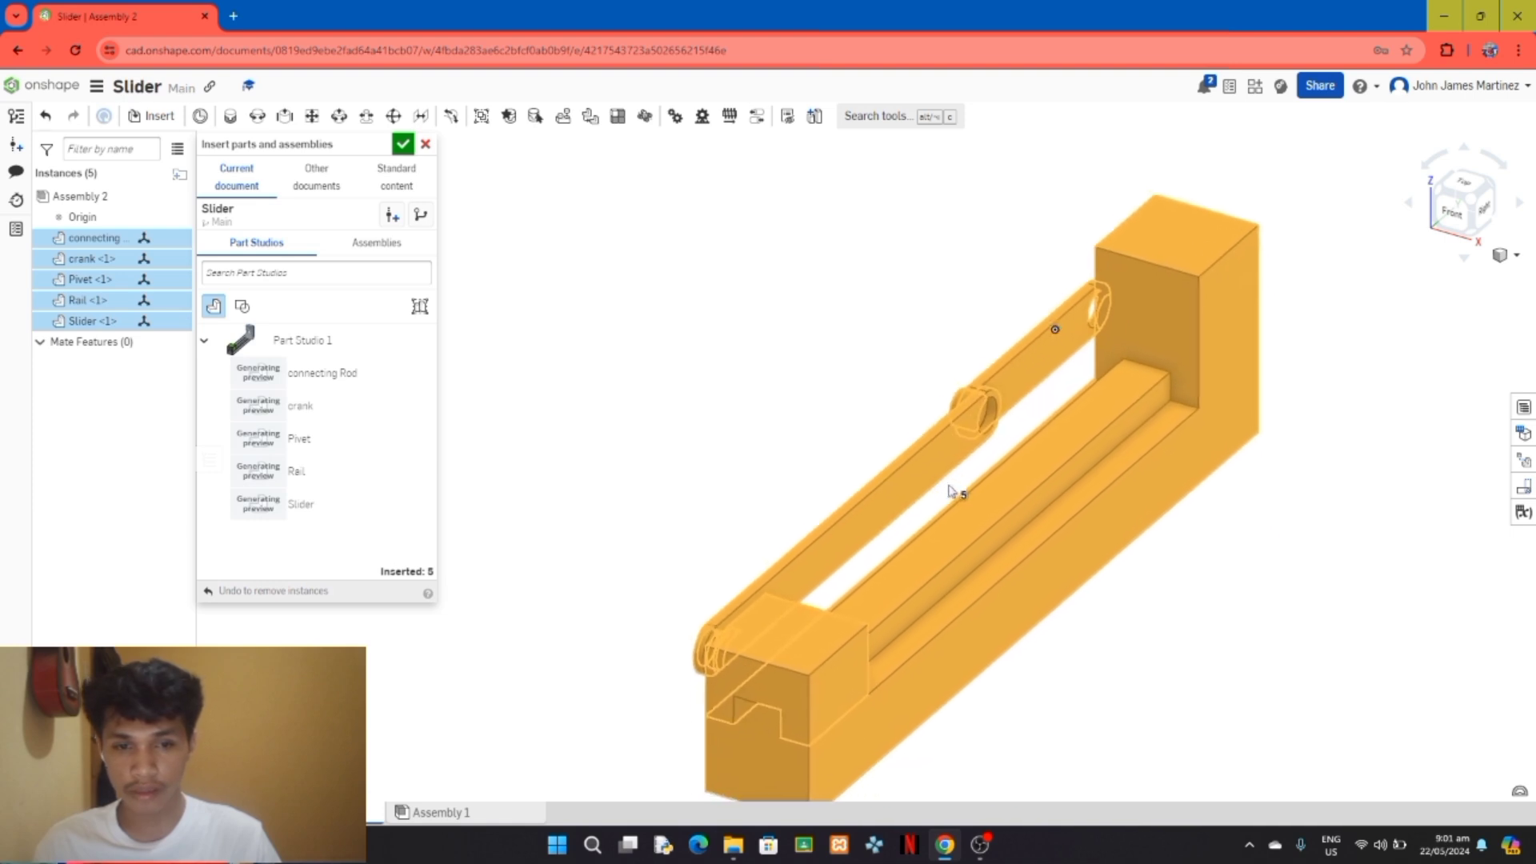
{"action": "left_click", "coordinate": [971, 449]}
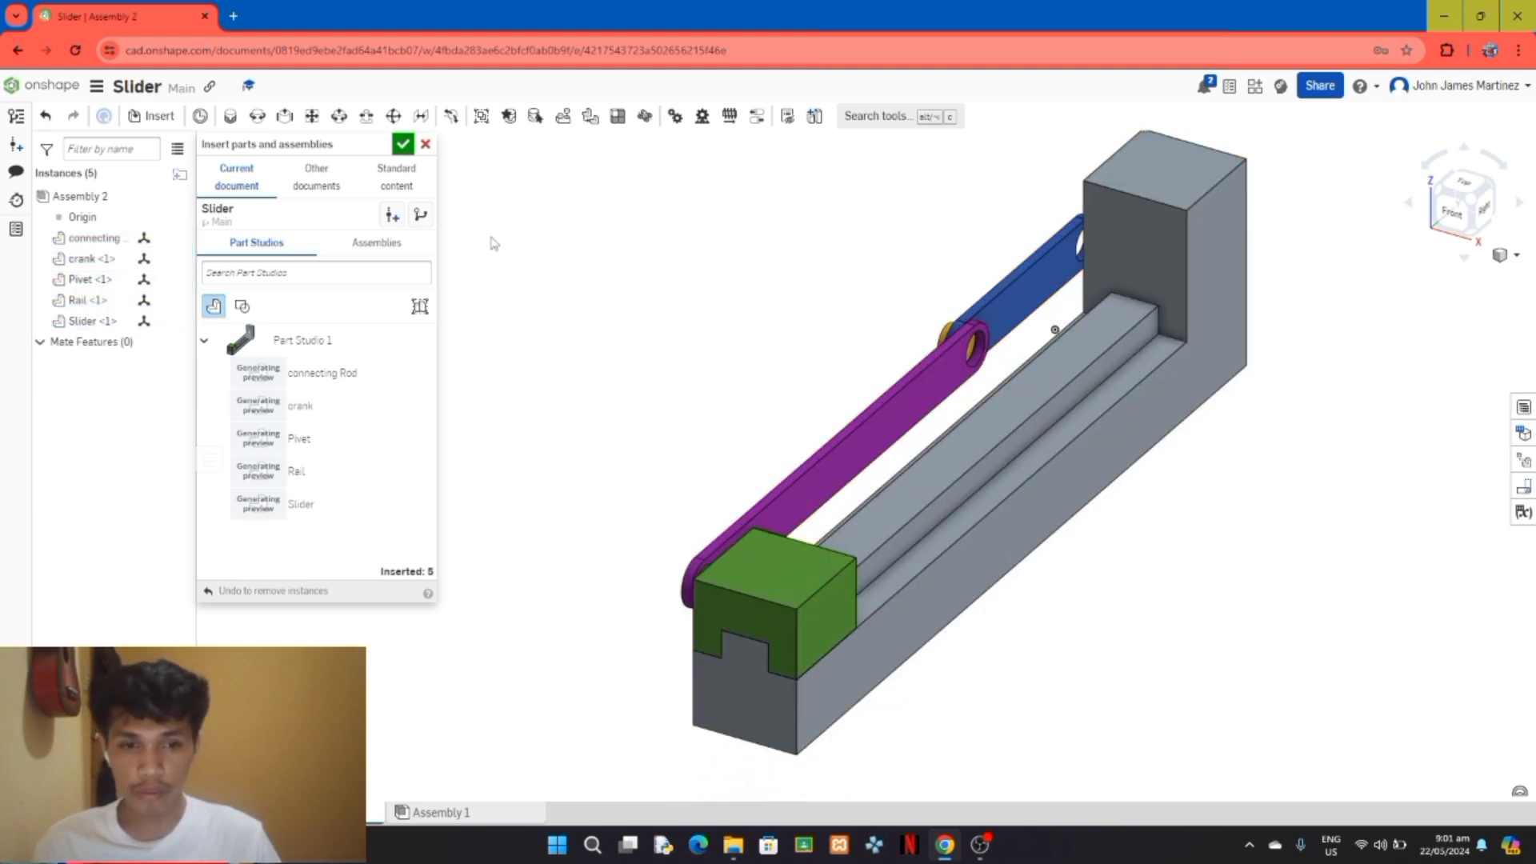
{"action": "left_click", "coordinate": [403, 144]}
Step: Fix the Rail in place in the assembly
{"action": "right_click_drag", "start_coordinate": [425, 237], "coordinate": [638, 504]}
{"action": "scroll", "coordinate": [458, 302], "scroll_direction": "down", "scroll_amount": 3}
{"action": "right_click_drag", "start_coordinate": [1141, 529], "coordinate": [1215, 523]}
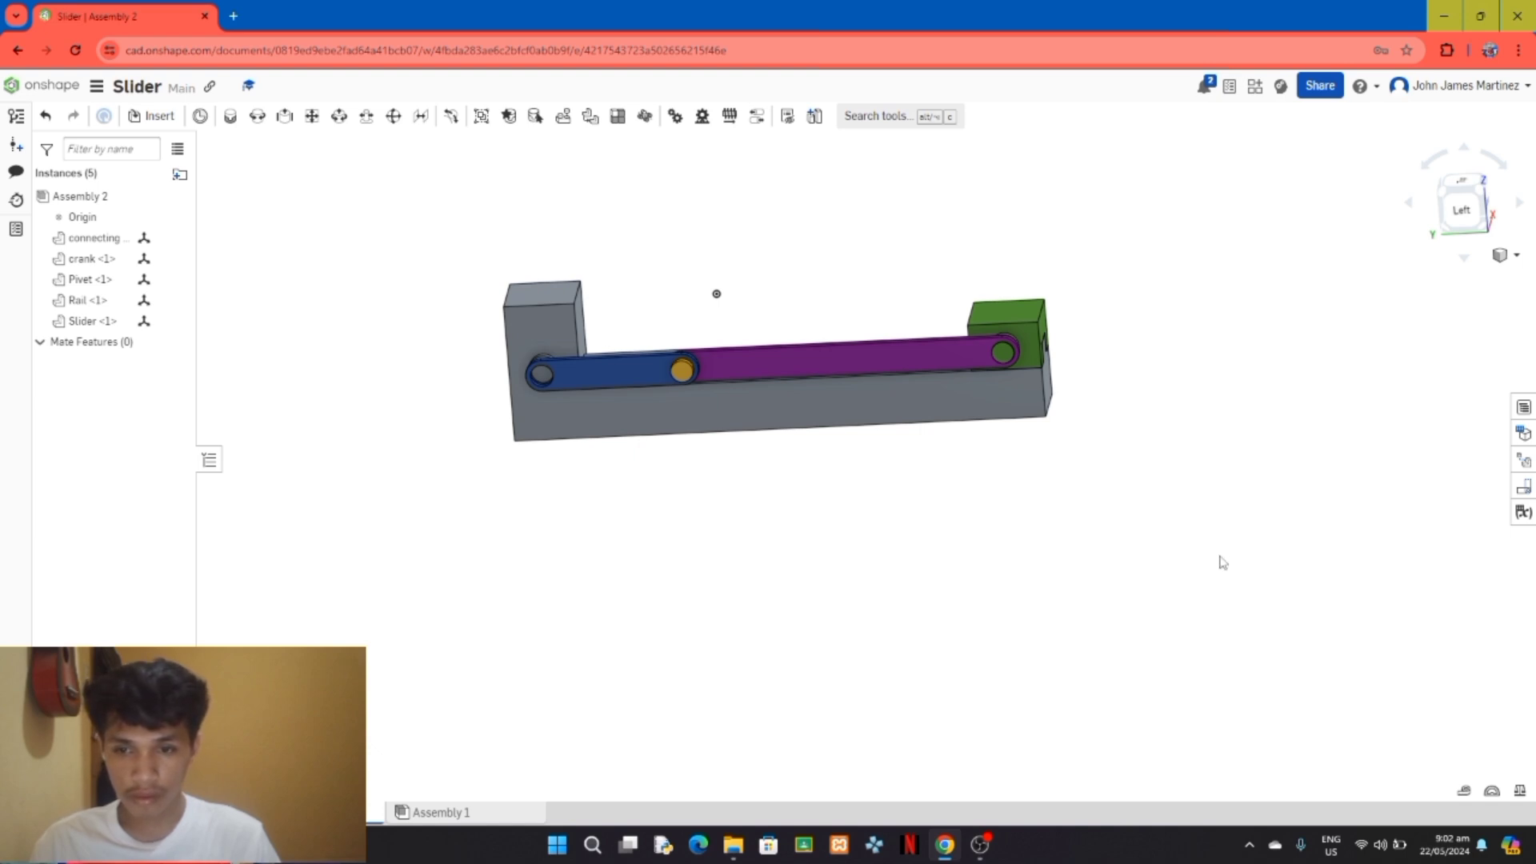
{"action": "right_click_drag", "start_coordinate": [1222, 562], "coordinate": [552, 248]}
{"action": "left_click", "coordinate": [748, 411]}
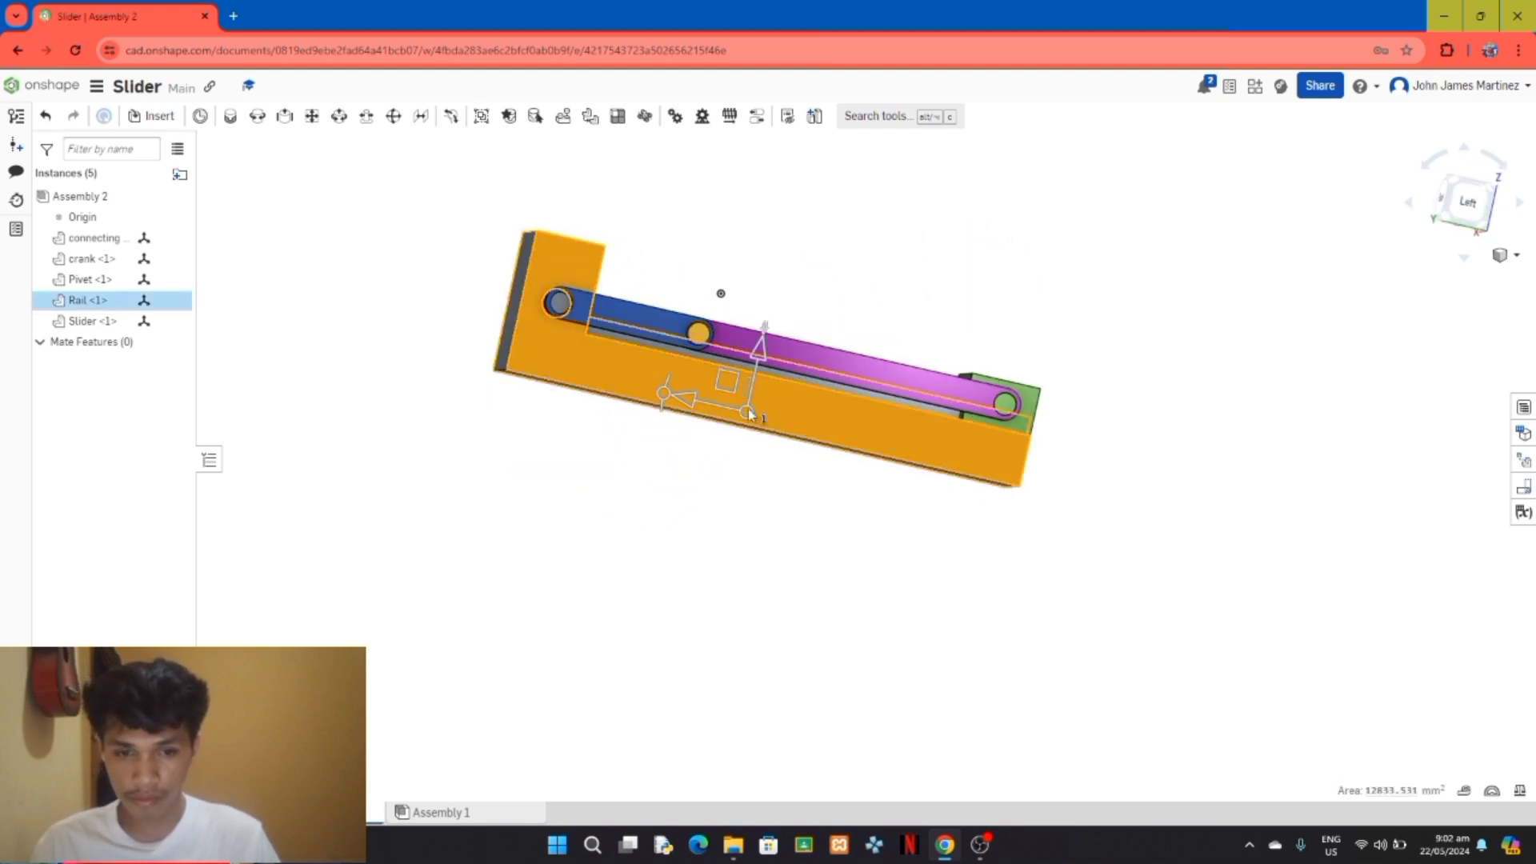
{"action": "right_click", "coordinate": [779, 416]}
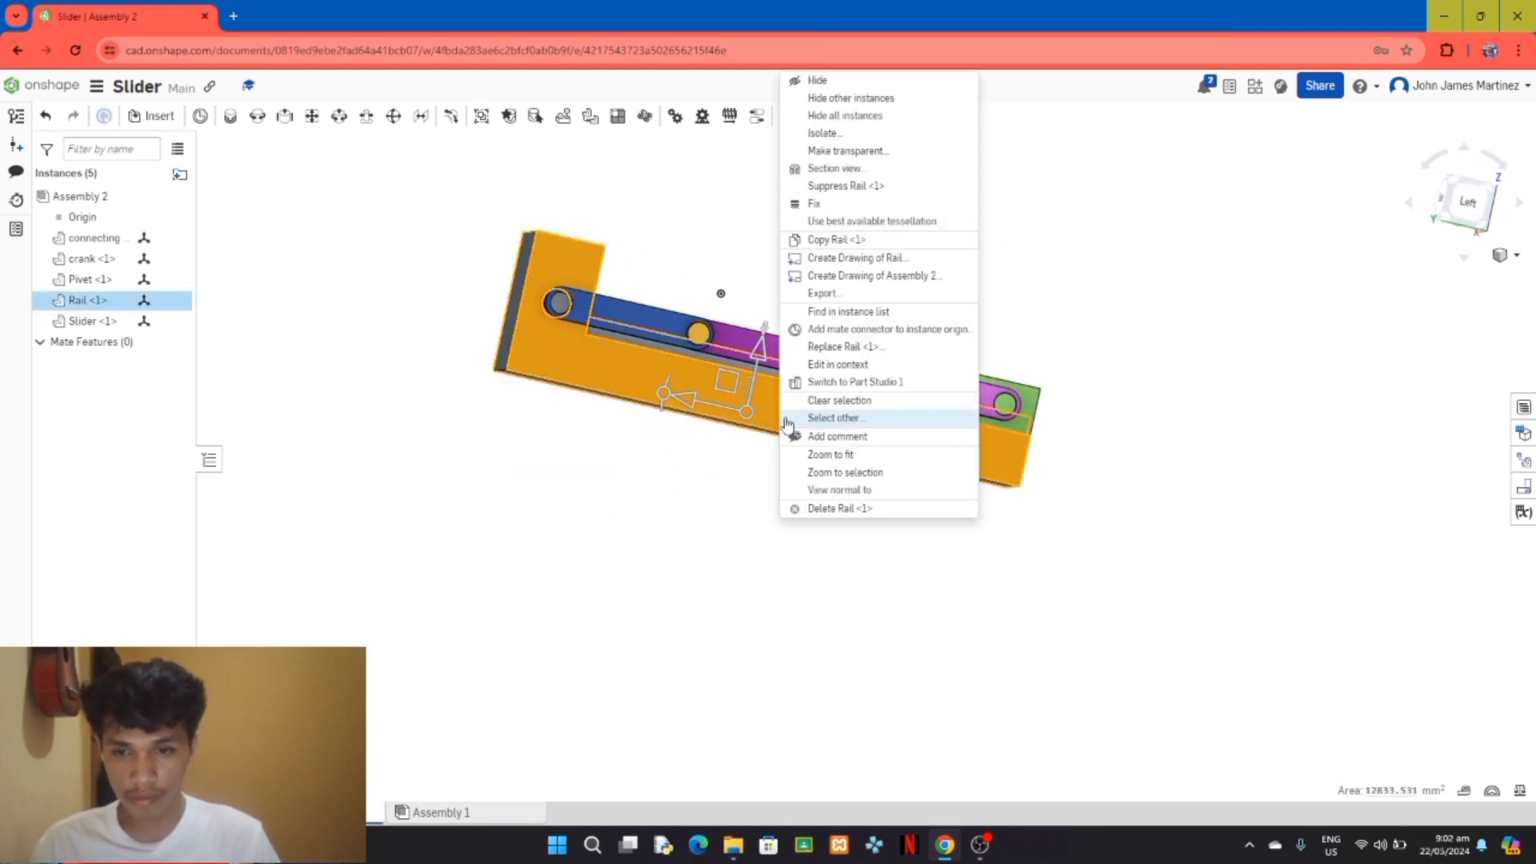
{"action": "left_click", "coordinate": [848, 204]}
Step: Move the crank, connecting Rod, Pivet and Slider block apart from each other and away from the Rail
{"action": "right_click_drag", "start_coordinate": [995, 288], "coordinate": [667, 304]}
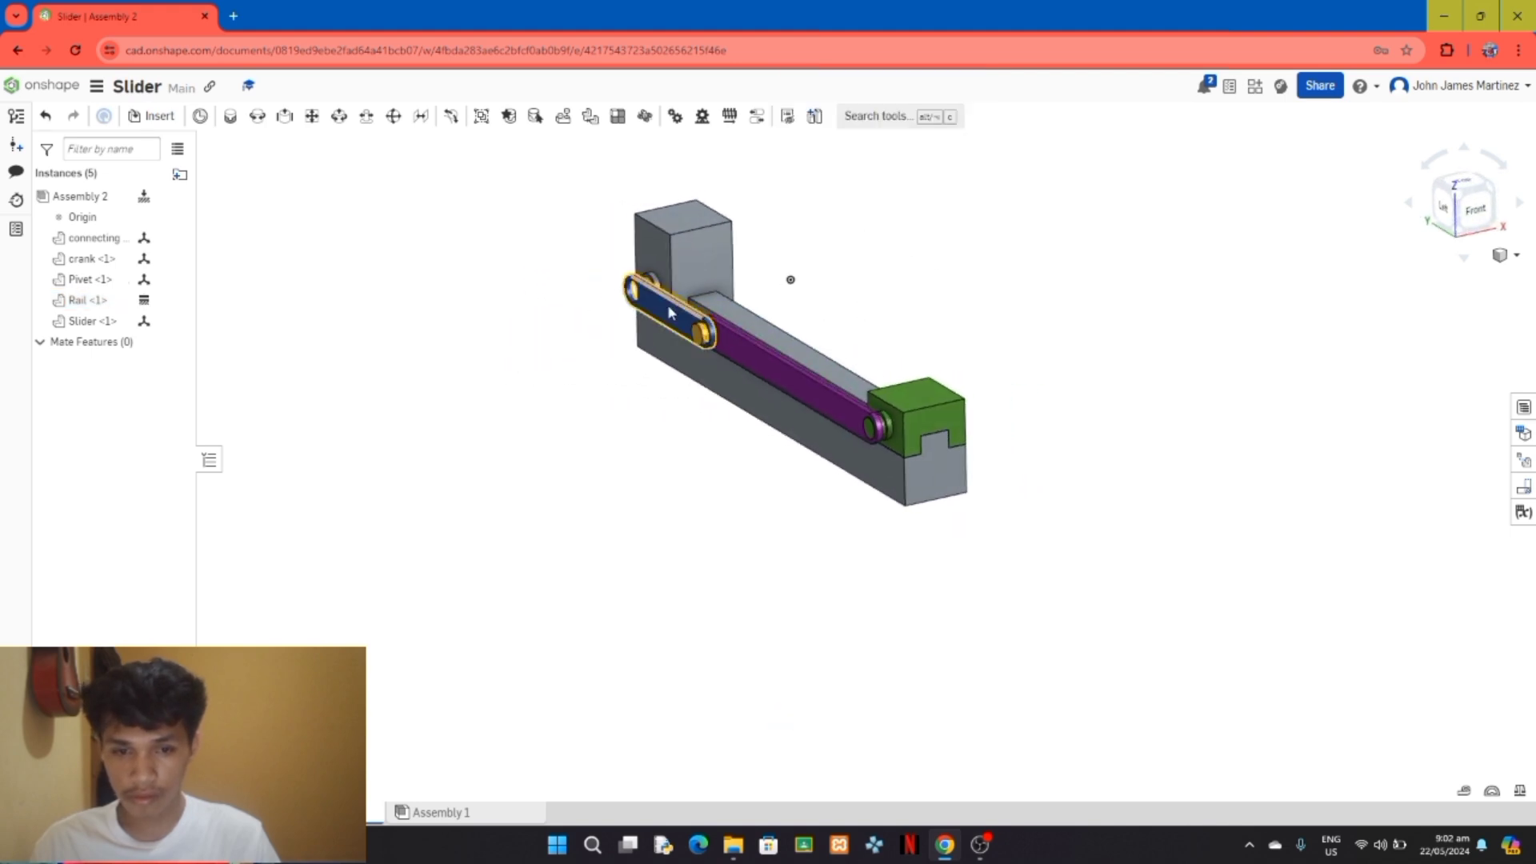
{"action": "left_click_drag", "start_coordinate": [646, 318], "coordinate": [593, 373]}
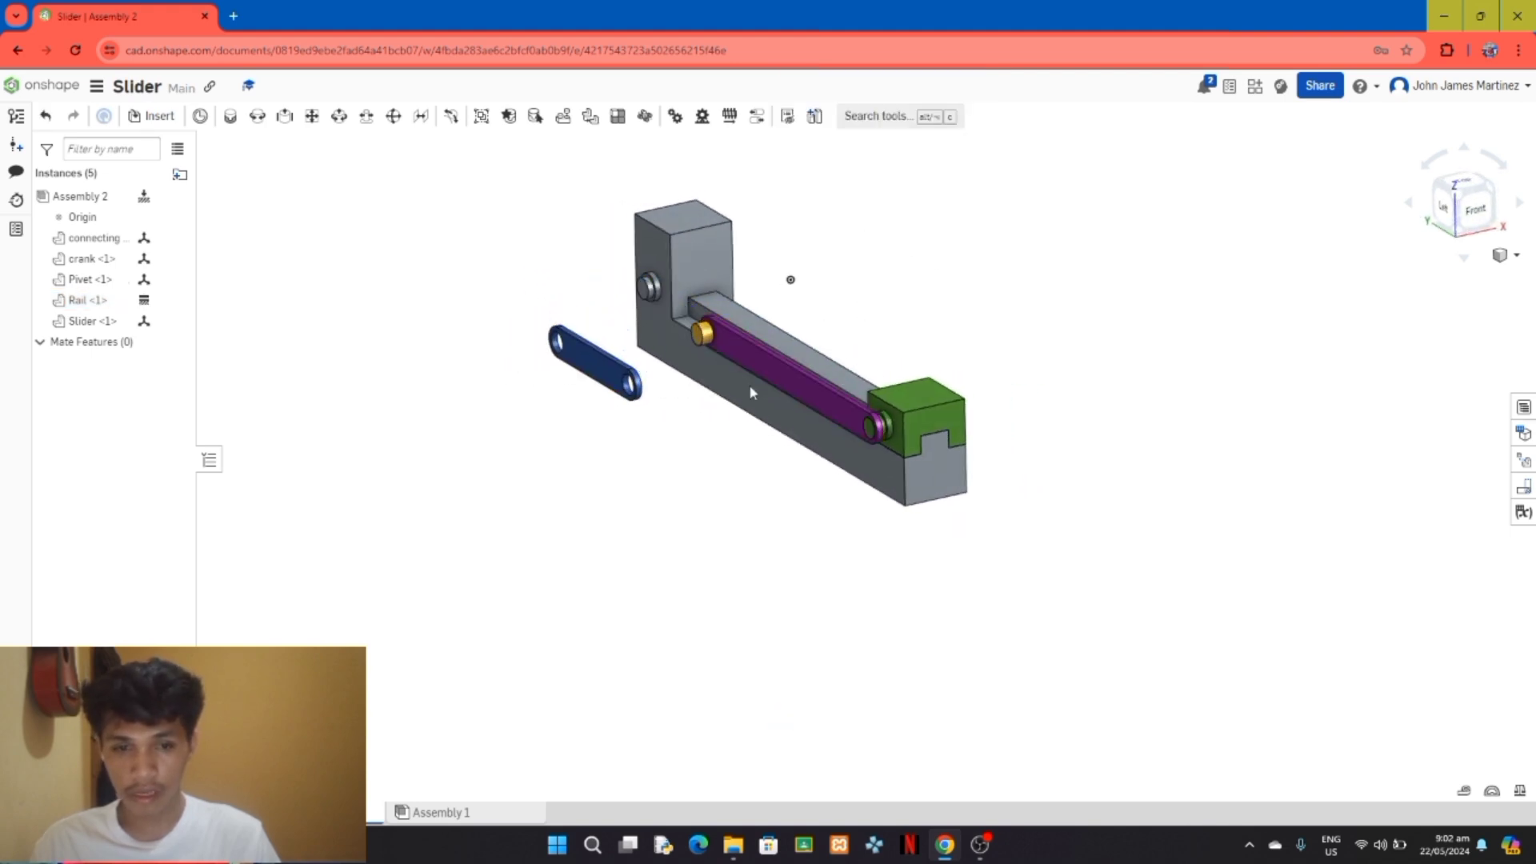
{"action": "left_click_drag", "start_coordinate": [750, 384], "coordinate": [682, 484]}
{"action": "left_click_drag", "start_coordinate": [699, 338], "coordinate": [592, 456]}
{"action": "left_click_drag", "start_coordinate": [1062, 392], "coordinate": [1066, 390]}
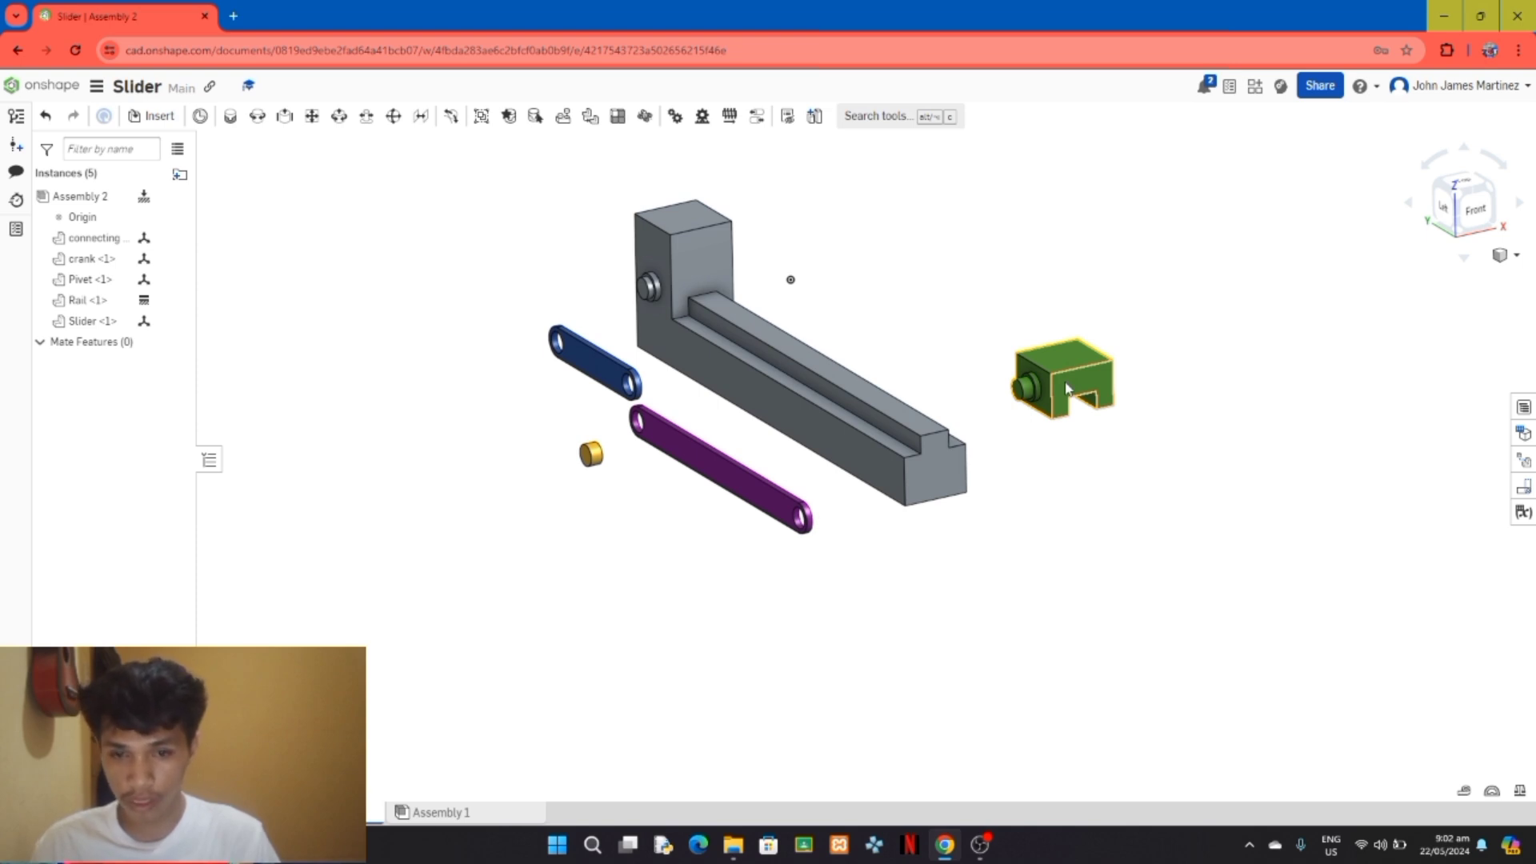
Step: Try a slider mate between the lower edge of the Slider block's pin-side face and the upper edge of the Rail's side face
{"action": "right_click_drag", "start_coordinate": [1127, 568], "coordinate": [1194, 554]}
{"action": "scroll", "coordinate": [1129, 478], "scroll_direction": "up", "scroll_amount": 2}
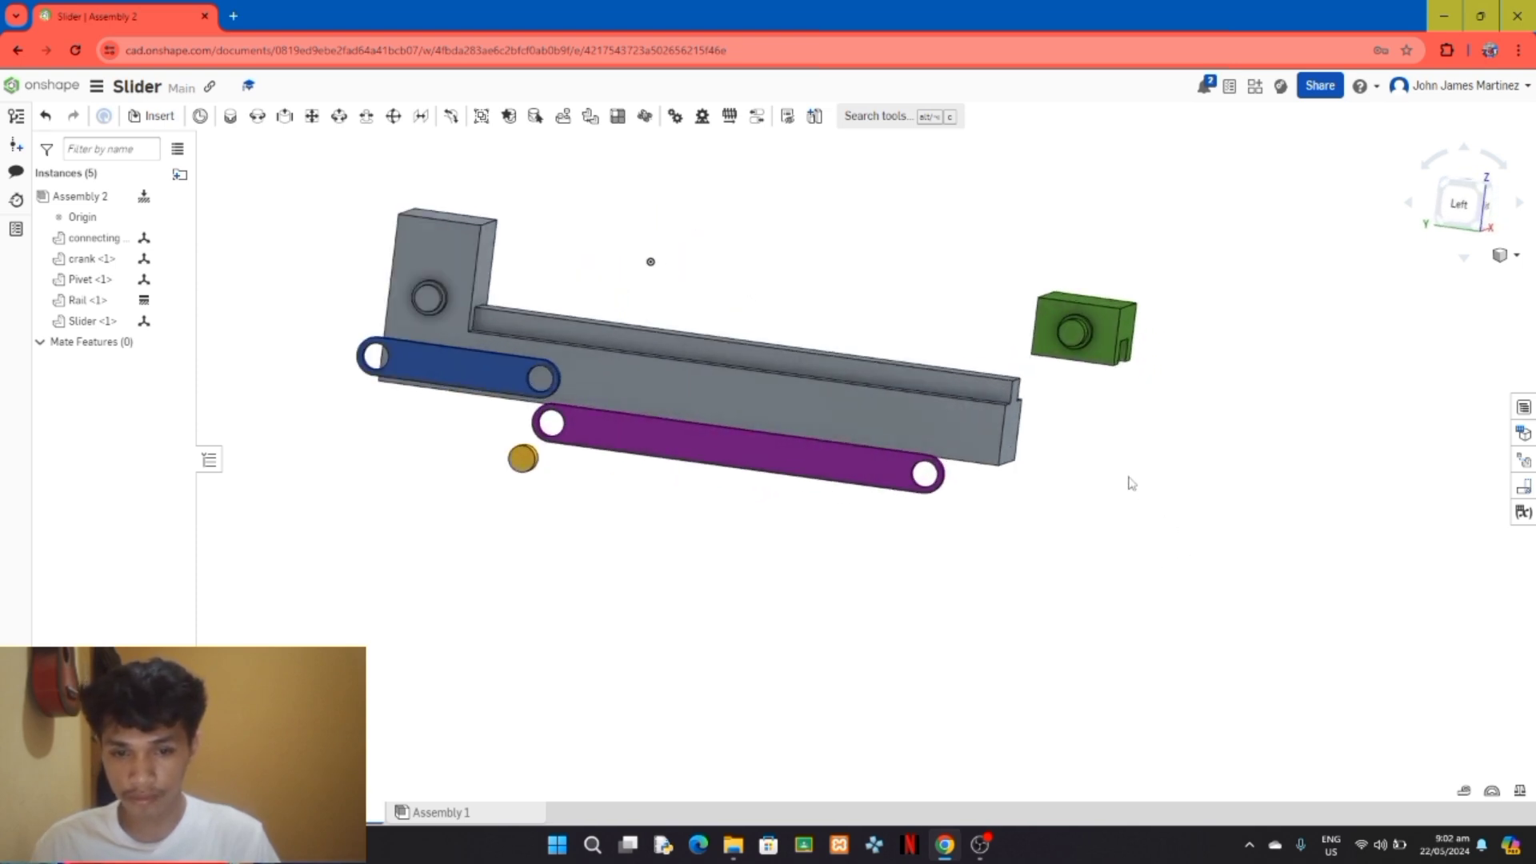
{"action": "scroll", "coordinate": [1131, 483], "scroll_direction": "up", "scroll_amount": 1}
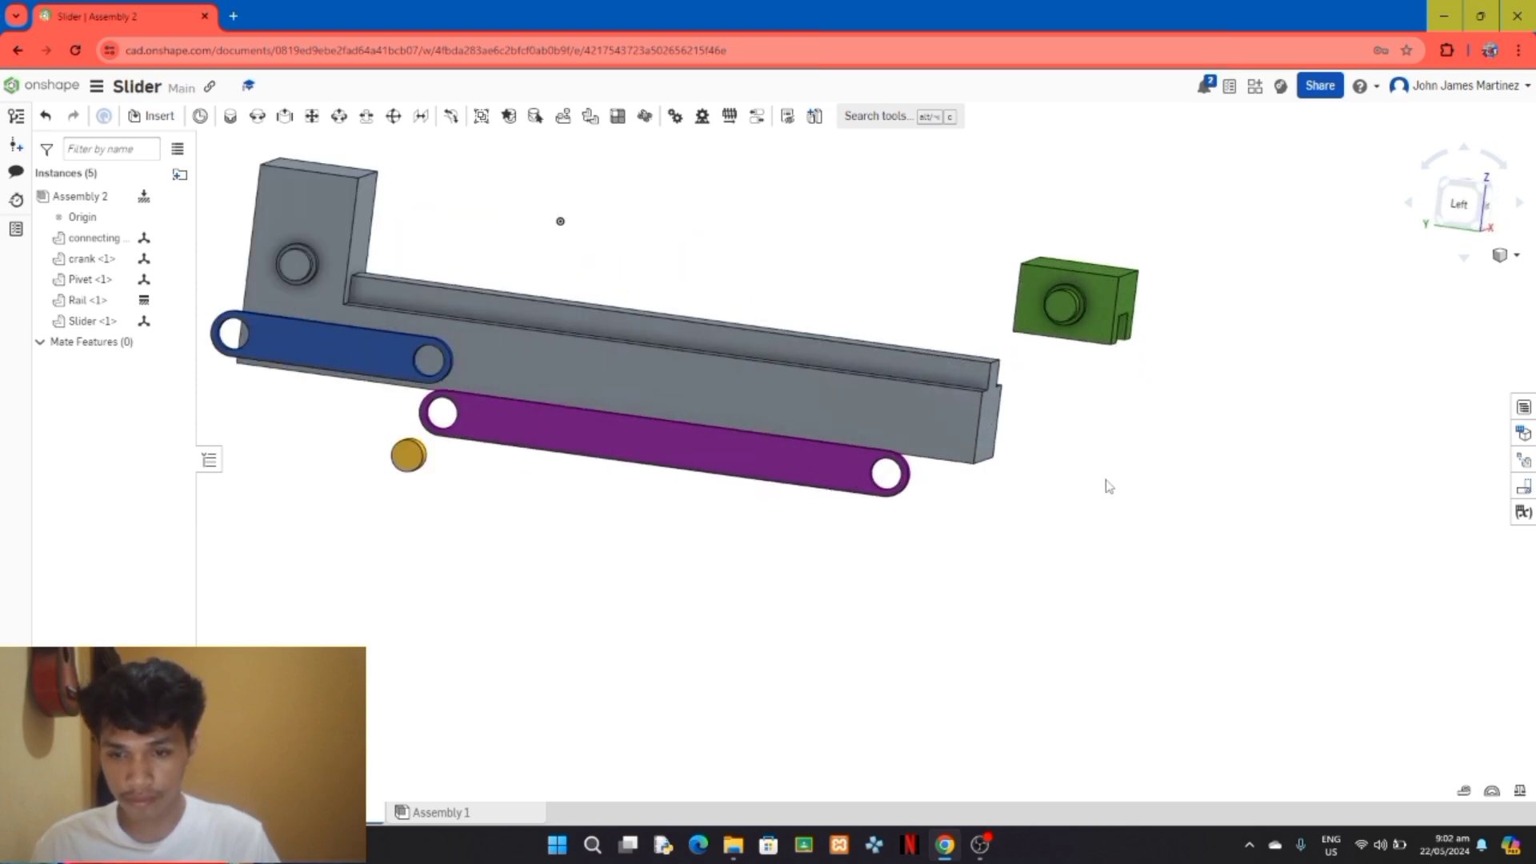
{"action": "left_click", "coordinate": [286, 118]}
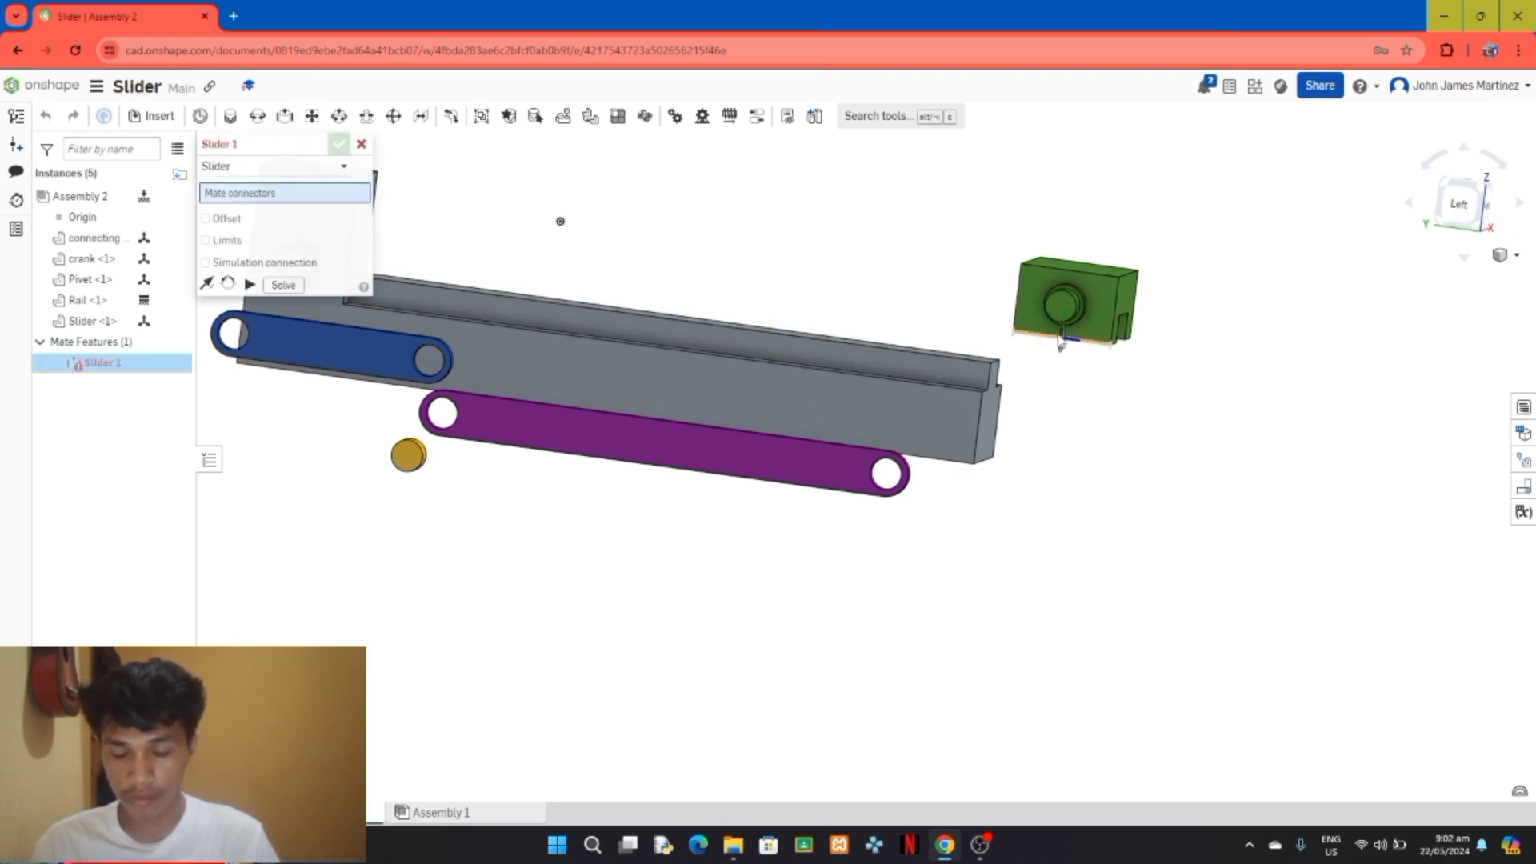
{"action": "scroll", "coordinate": [1057, 341], "scroll_direction": "up", "scroll_amount": 2}
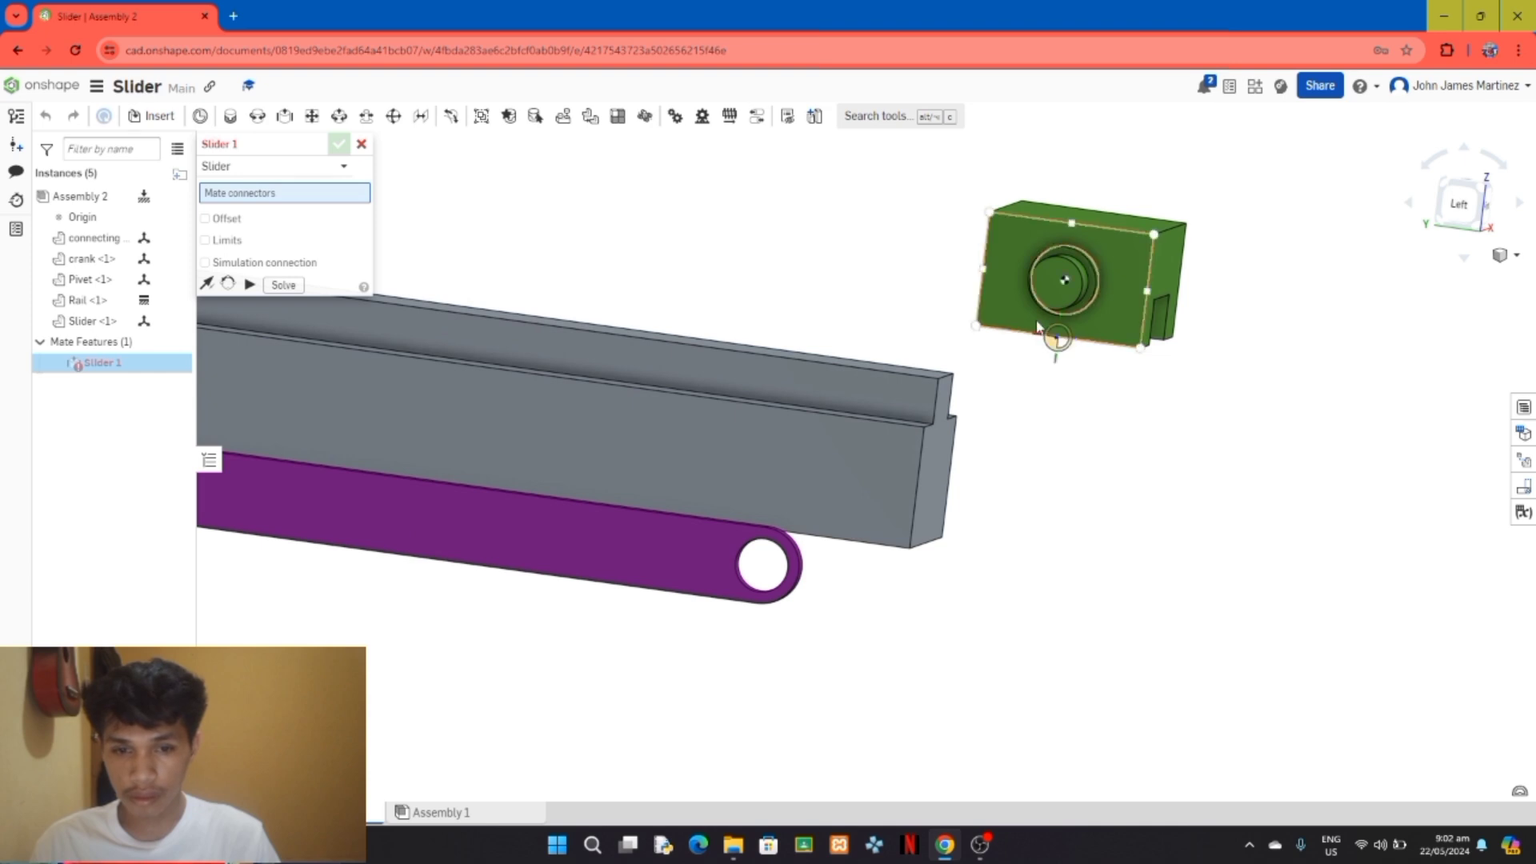
{"action": "left_click", "coordinate": [1039, 330]}
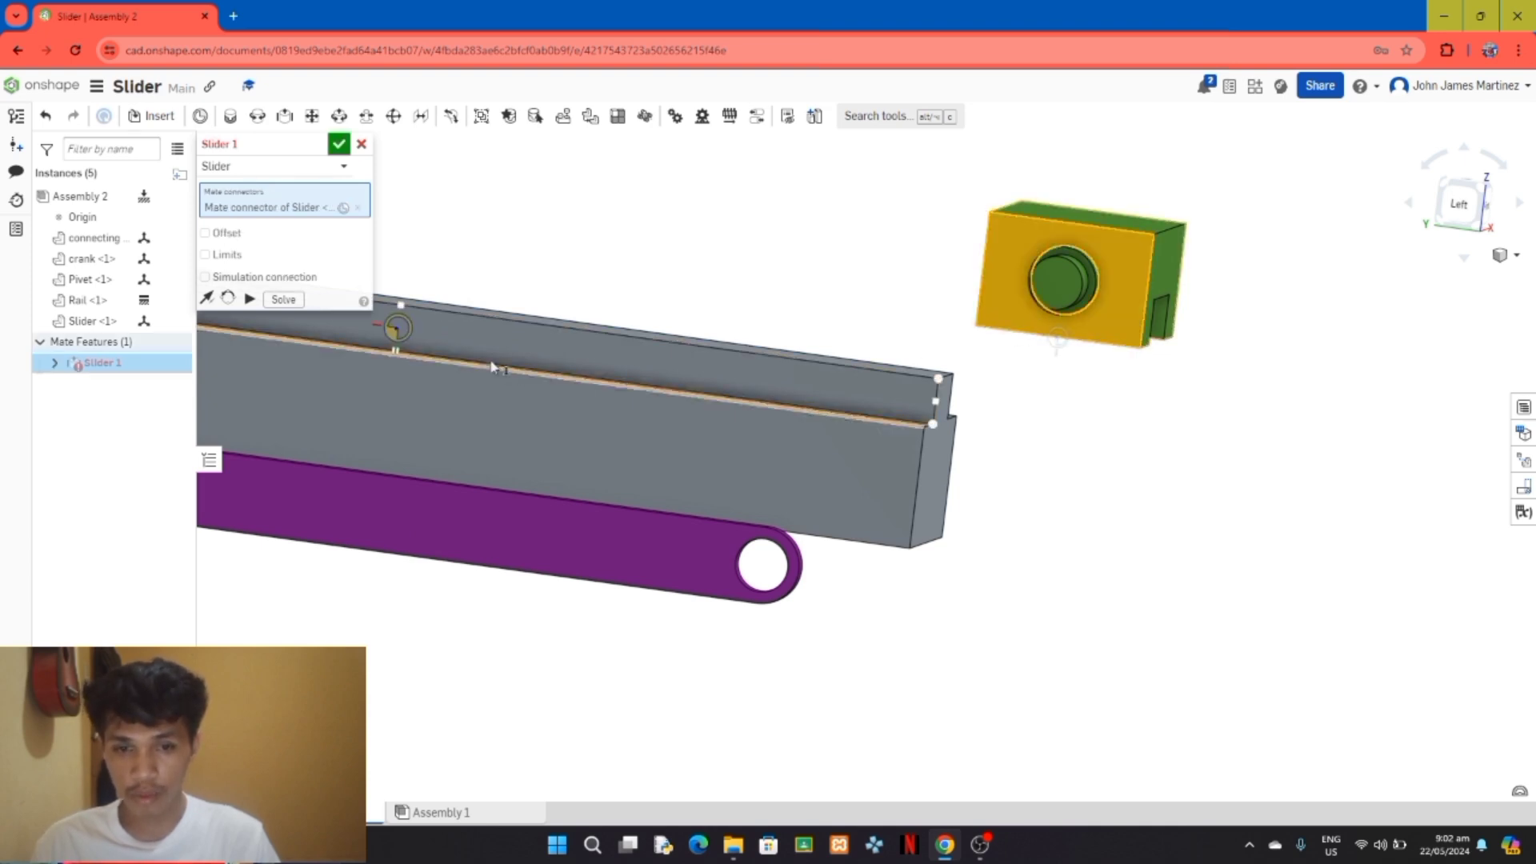
{"action": "scroll", "coordinate": [439, 395], "scroll_direction": "down", "scroll_amount": 1}
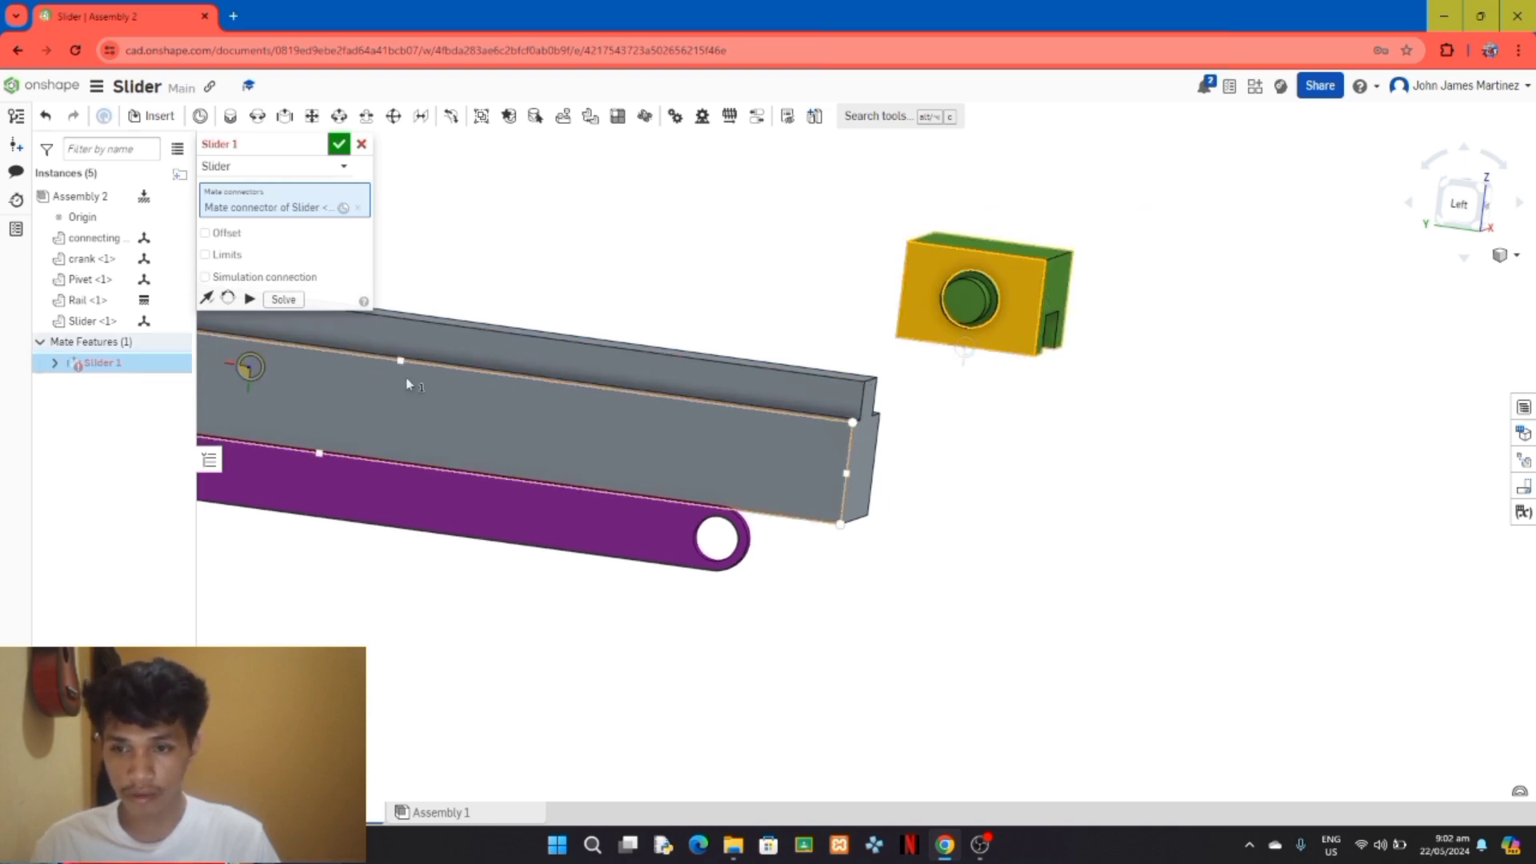
{"action": "left_click", "coordinate": [384, 370]}
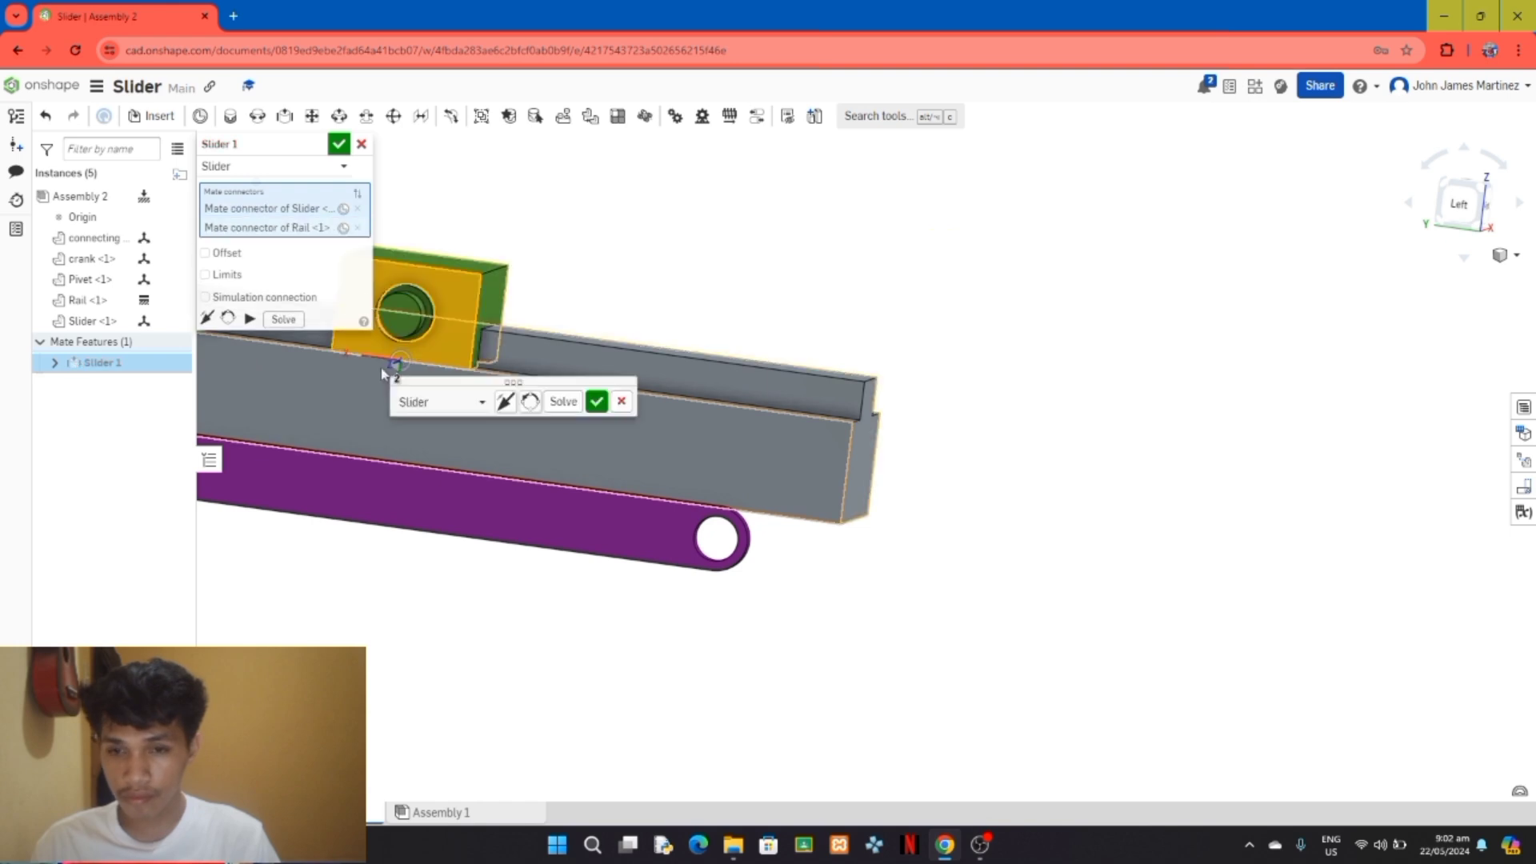
{"action": "left_click", "coordinate": [596, 402]}
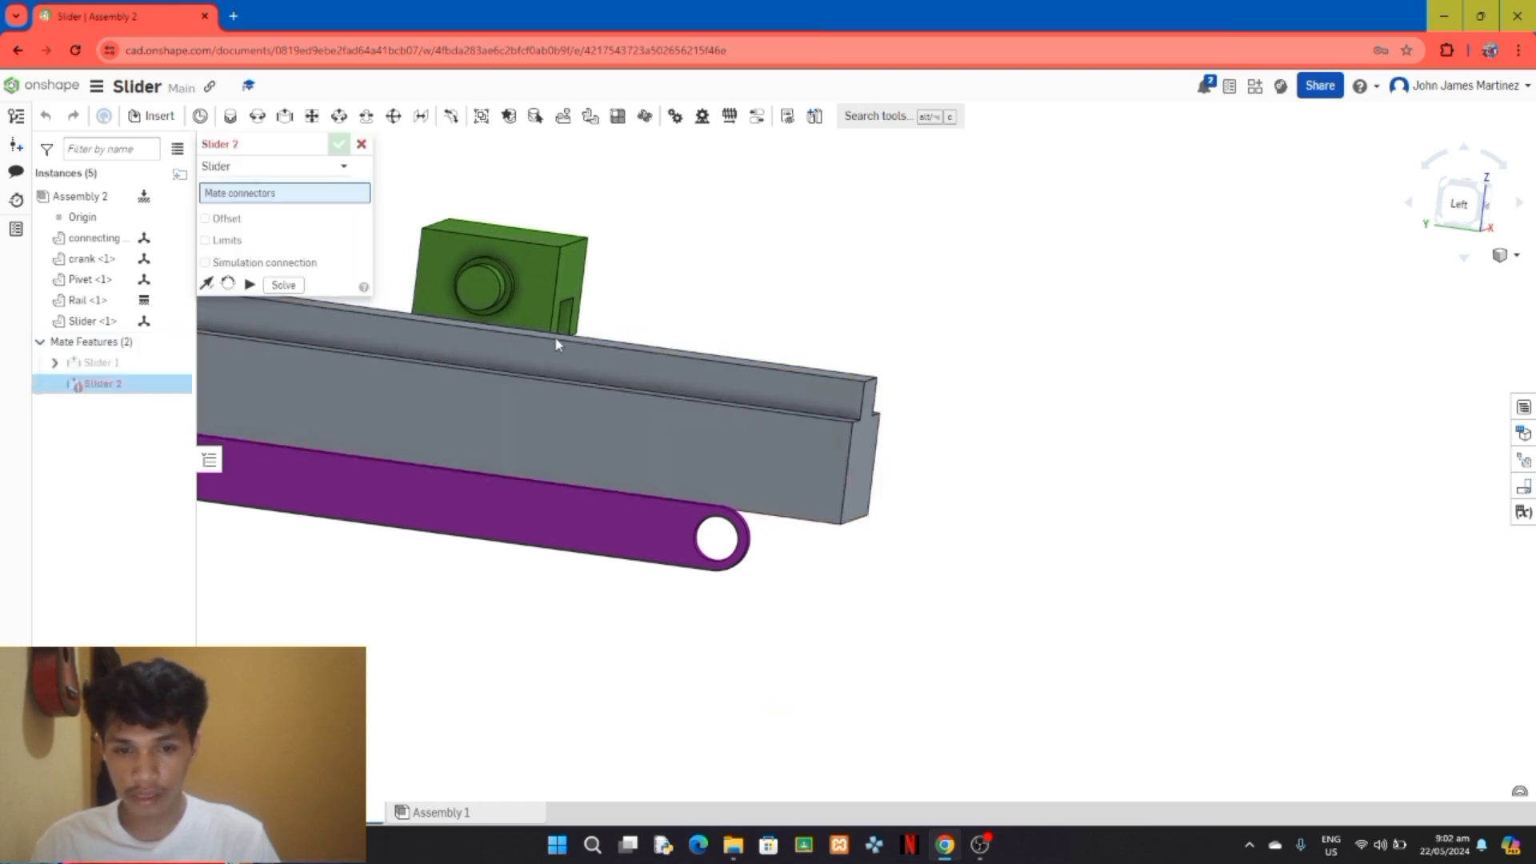
{"action": "left_click", "coordinate": [360, 145]}
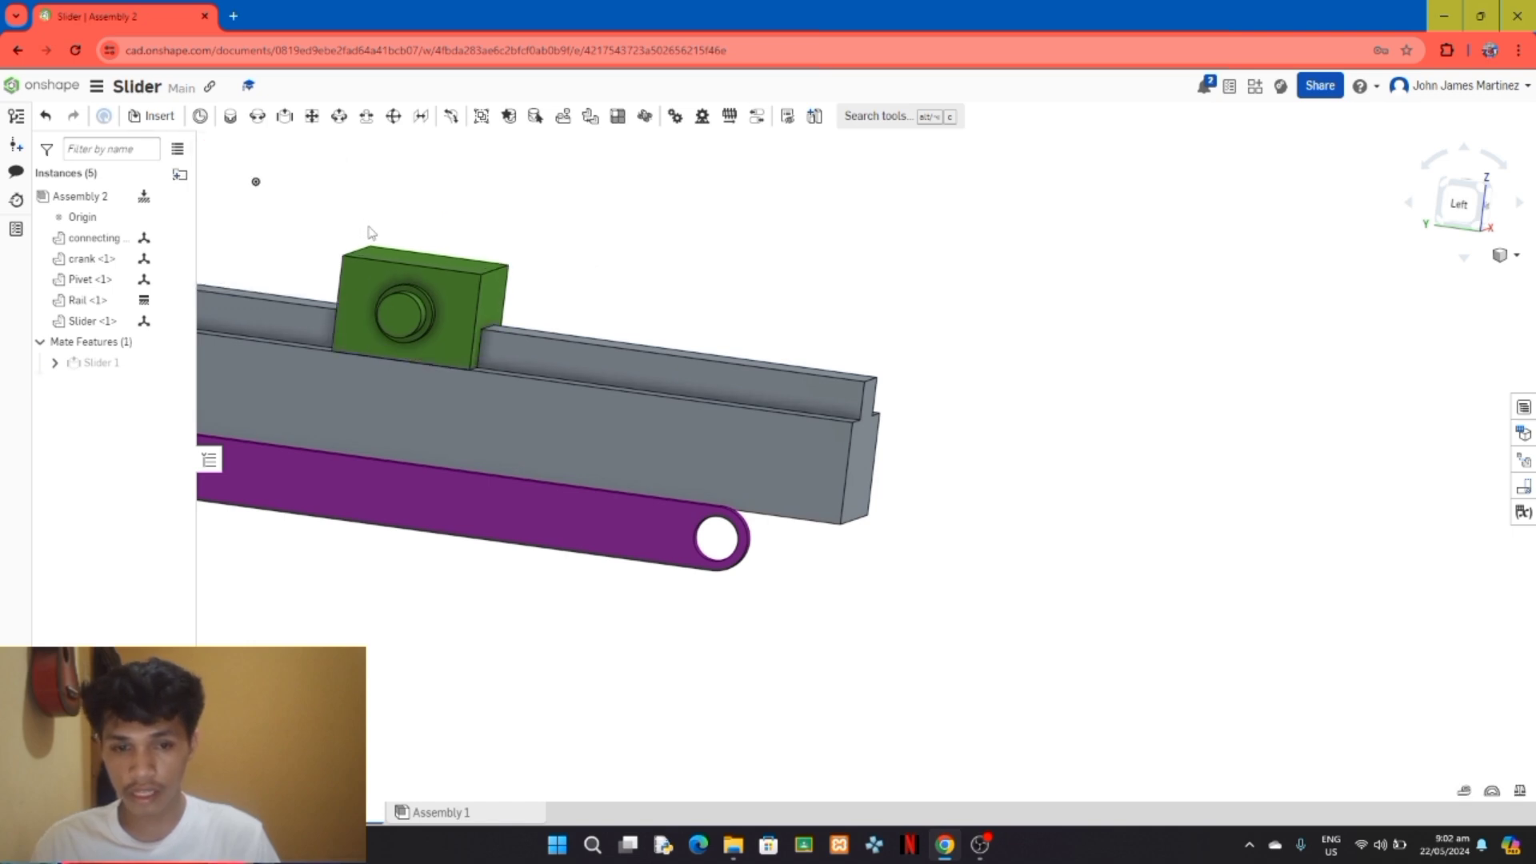
{"action": "key", "text": "ctrl+z"}
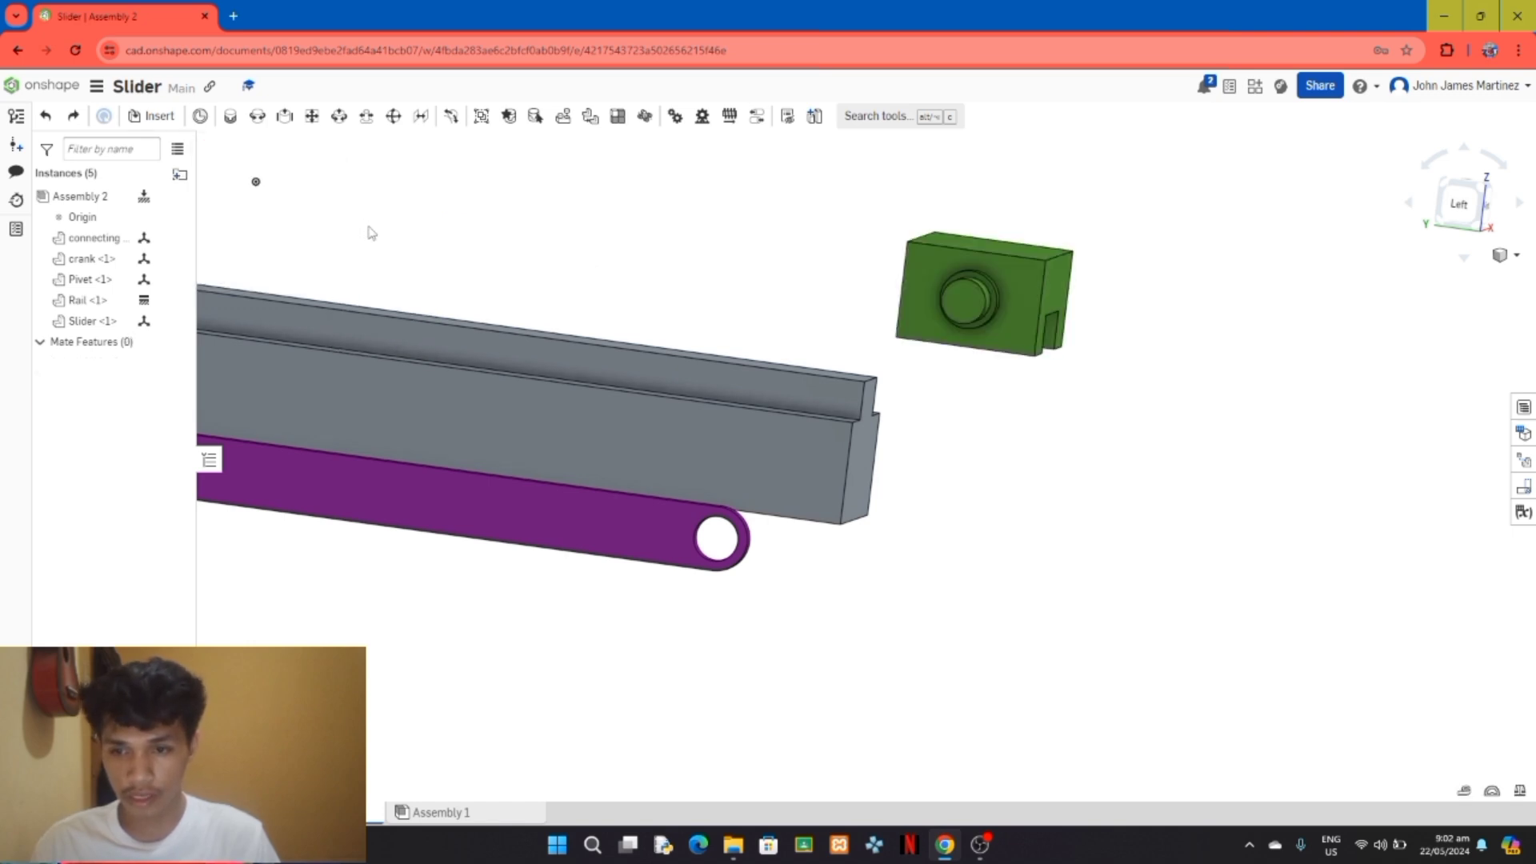
Step: Create a slider mate between the lower edge of the Slider block's pin-side face and the outer edge of the Rail's ledge
{"action": "left_click", "coordinate": [280, 120]}
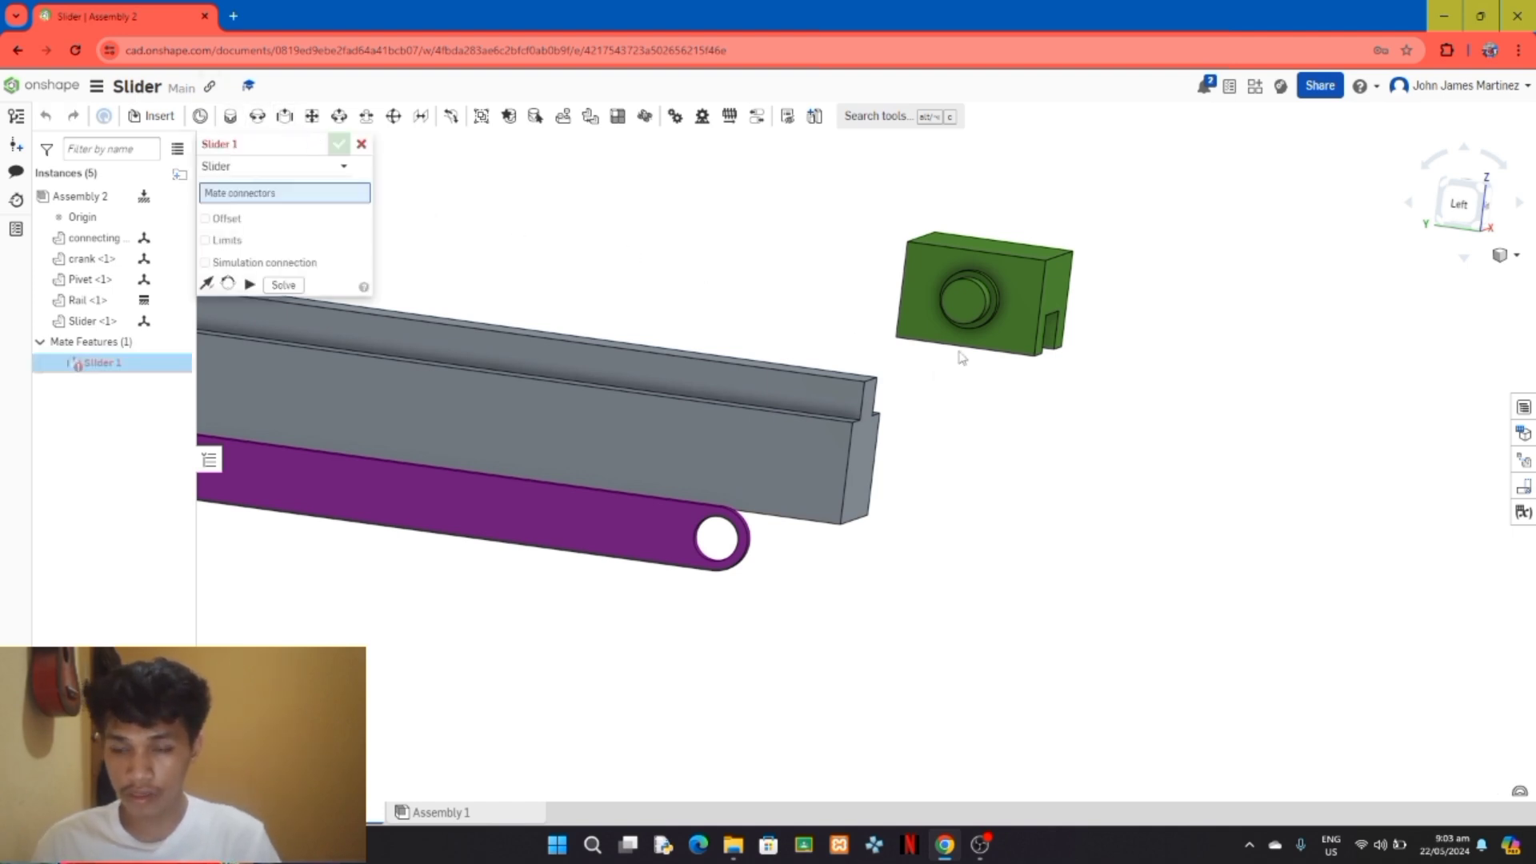
{"action": "right_click_drag", "start_coordinate": [979, 424], "coordinate": [966, 432]}
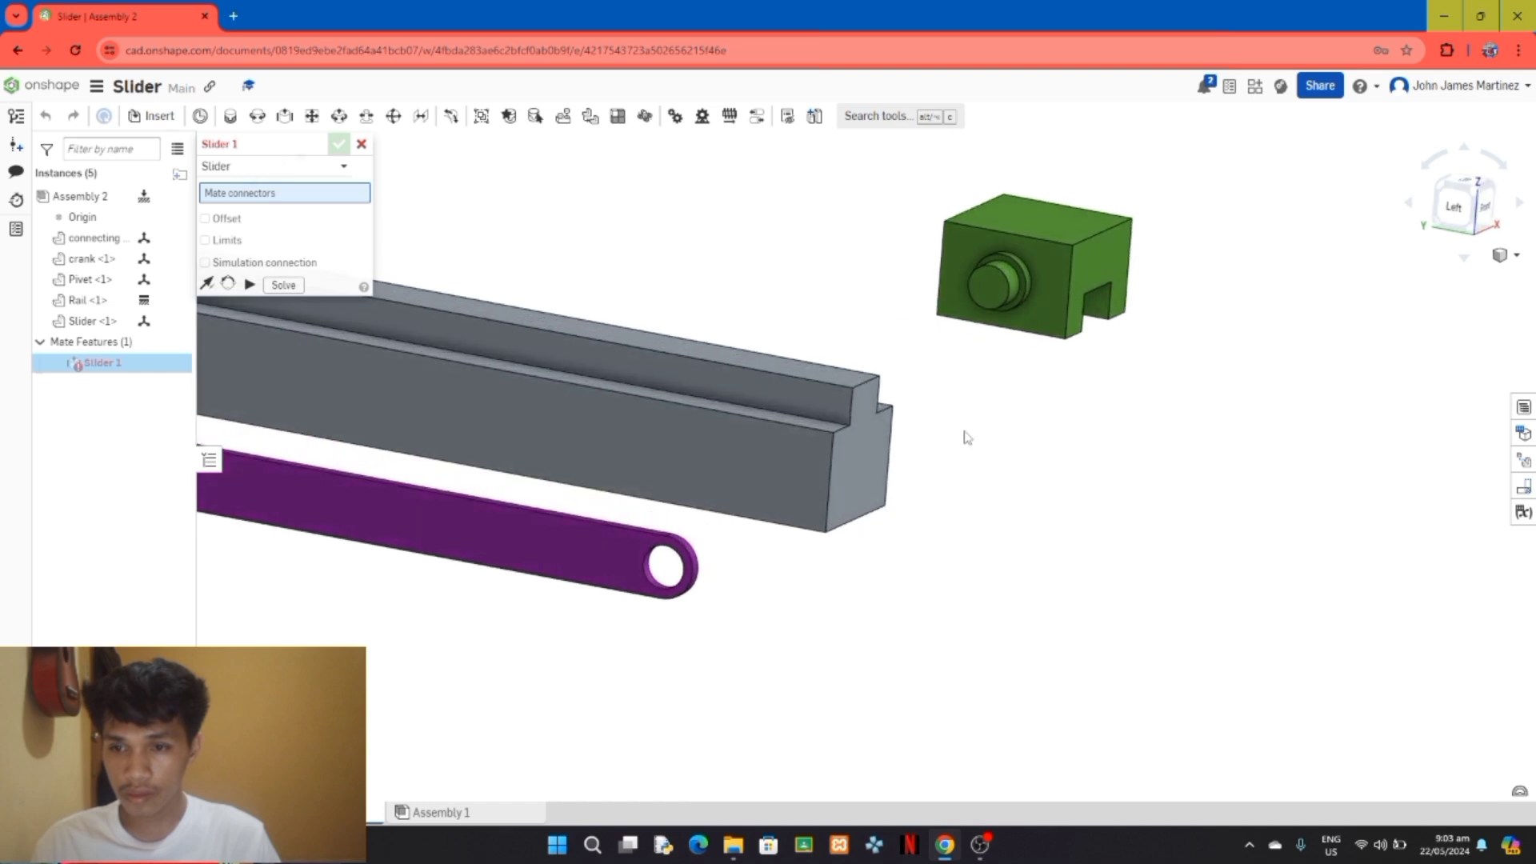
{"action": "left_click", "coordinate": [998, 329]}
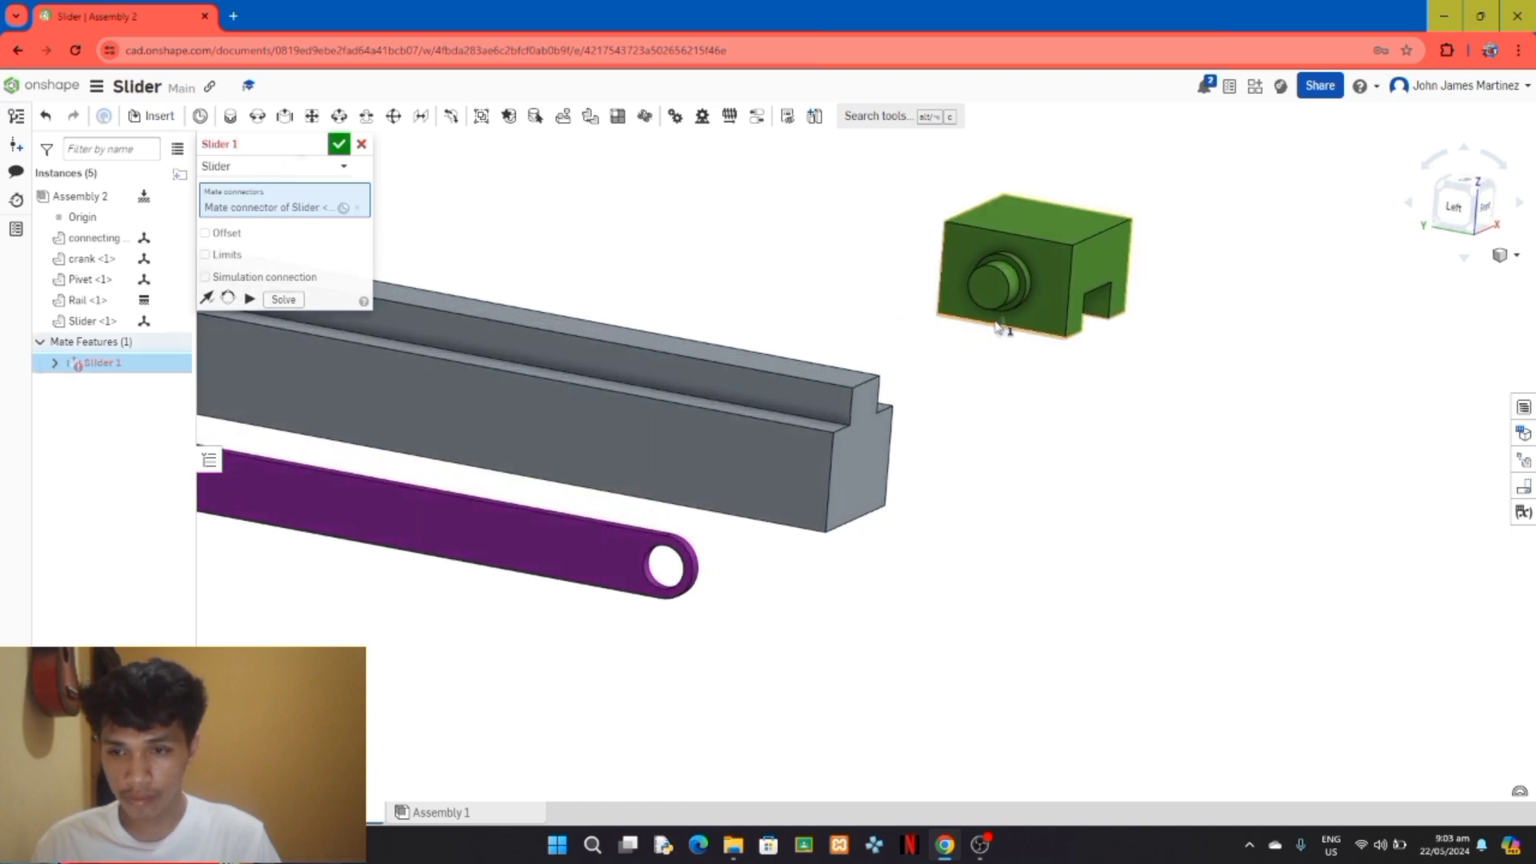
{"action": "left_click", "coordinate": [415, 362]}
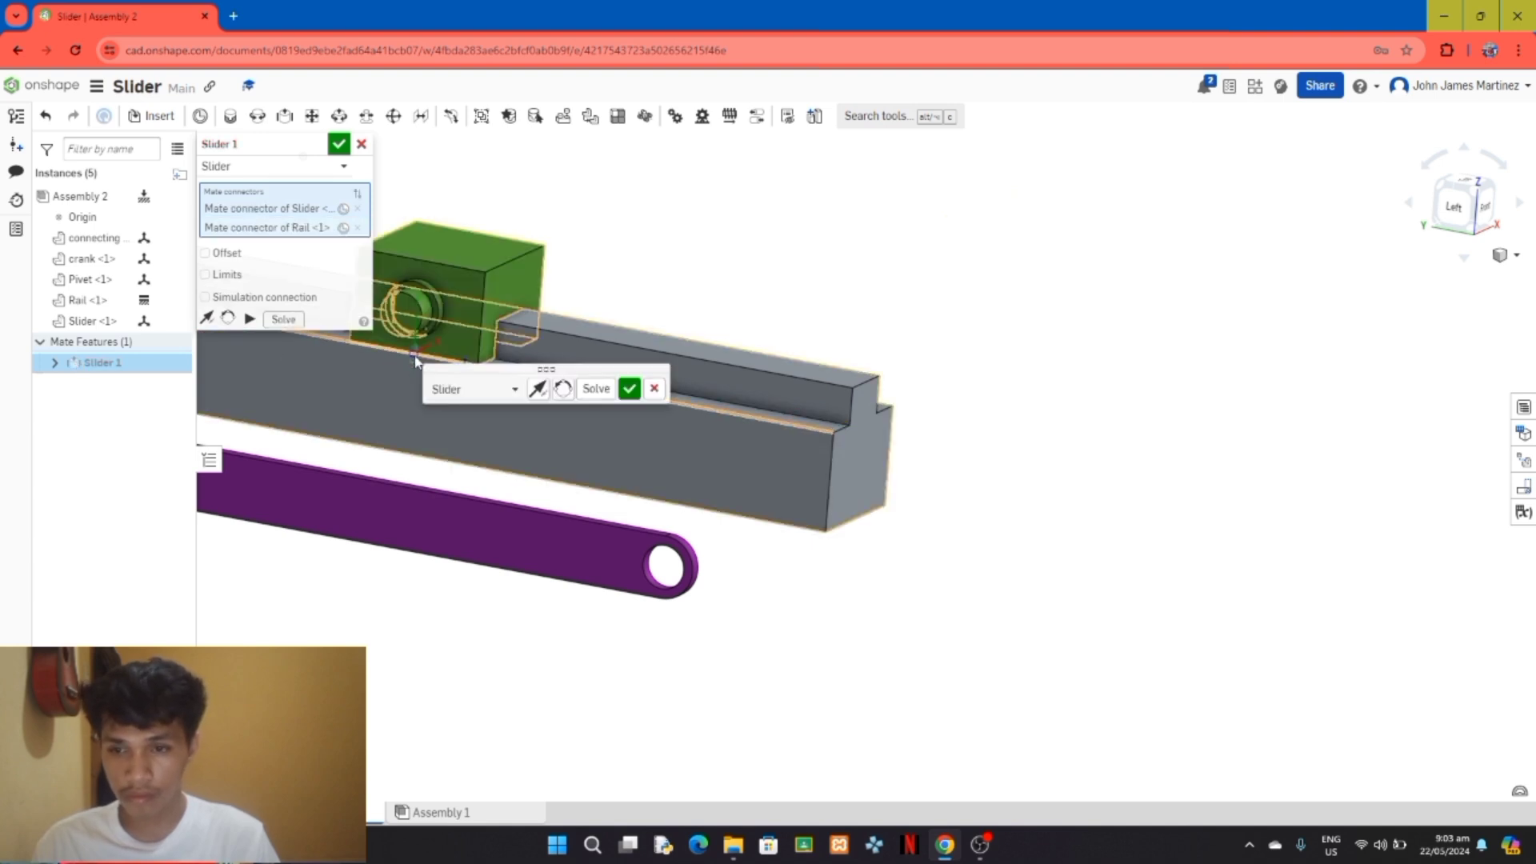
{"action": "left_click", "coordinate": [616, 391]}
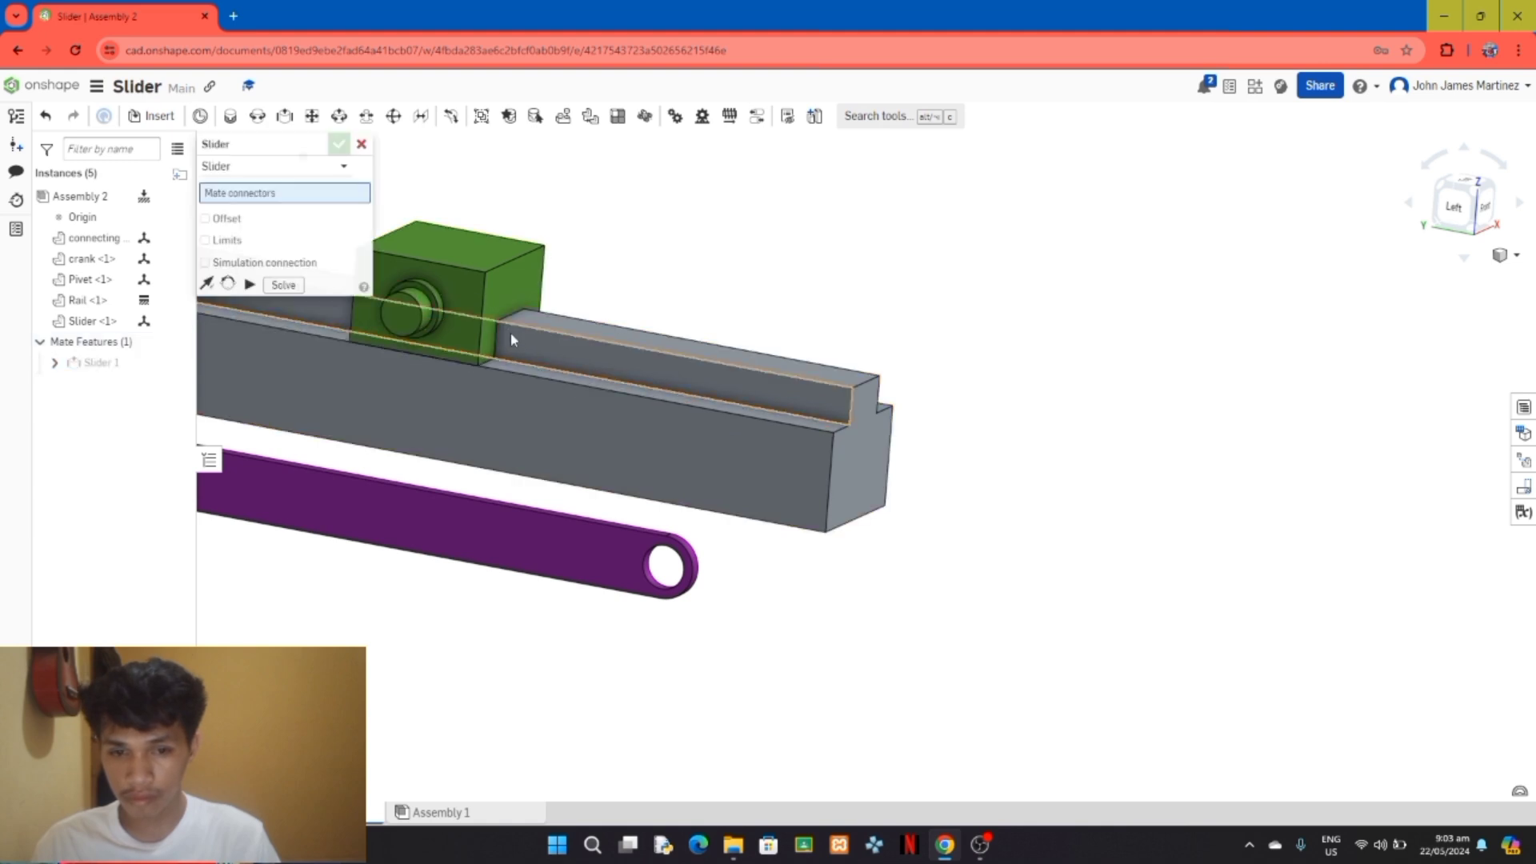
{"action": "left_click", "coordinate": [361, 144]}
Step: Slide the Slider block back and forth along the Rail, leaving it near the middle of the track
{"action": "left_click_drag", "start_coordinate": [528, 328], "coordinate": [655, 405]}
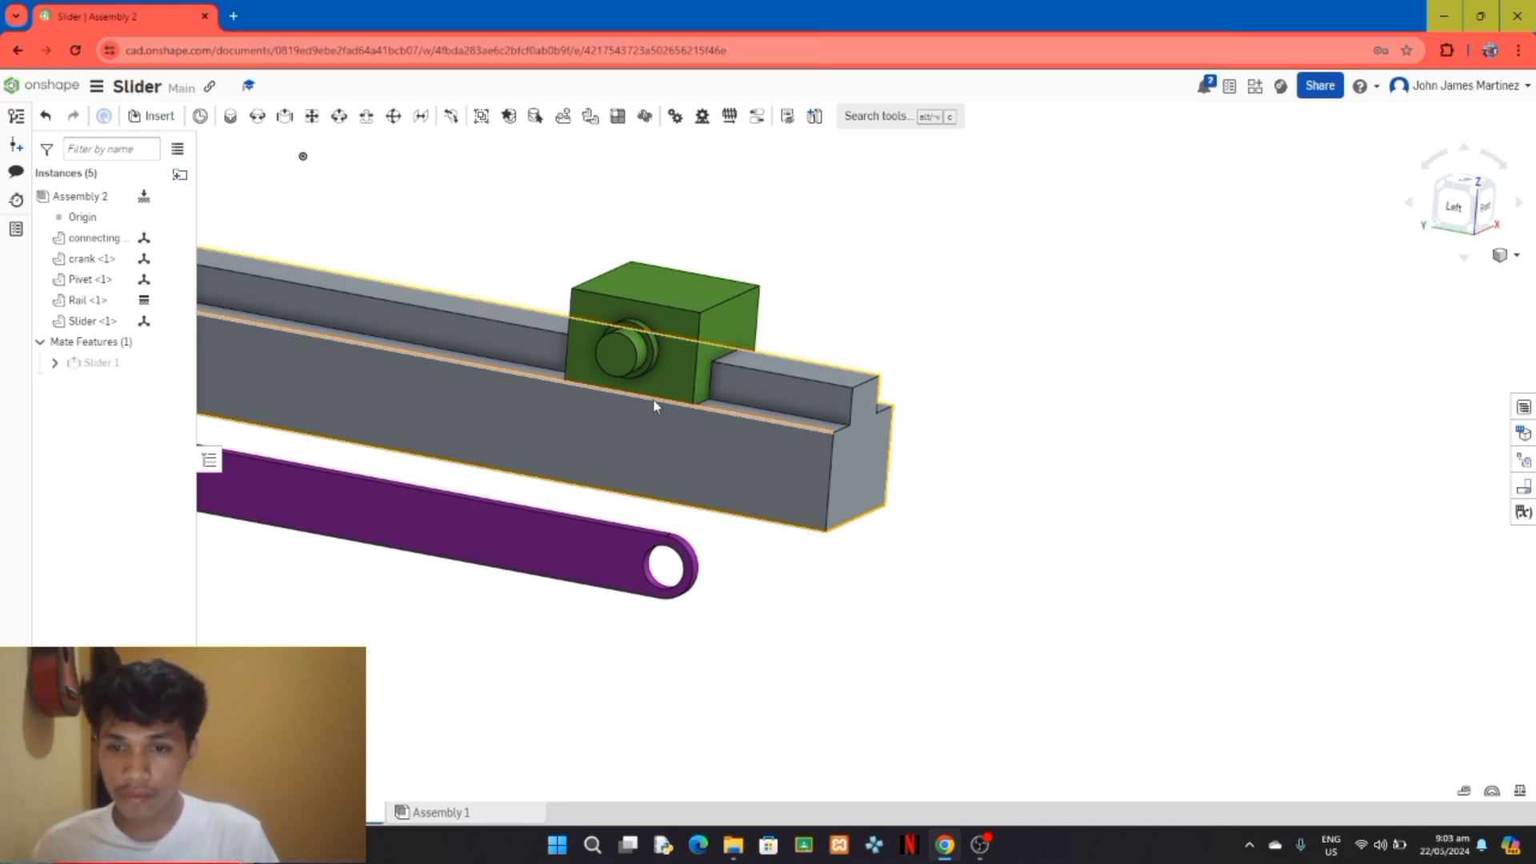
{"action": "scroll", "coordinate": [655, 405], "scroll_direction": "down", "scroll_amount": 8}
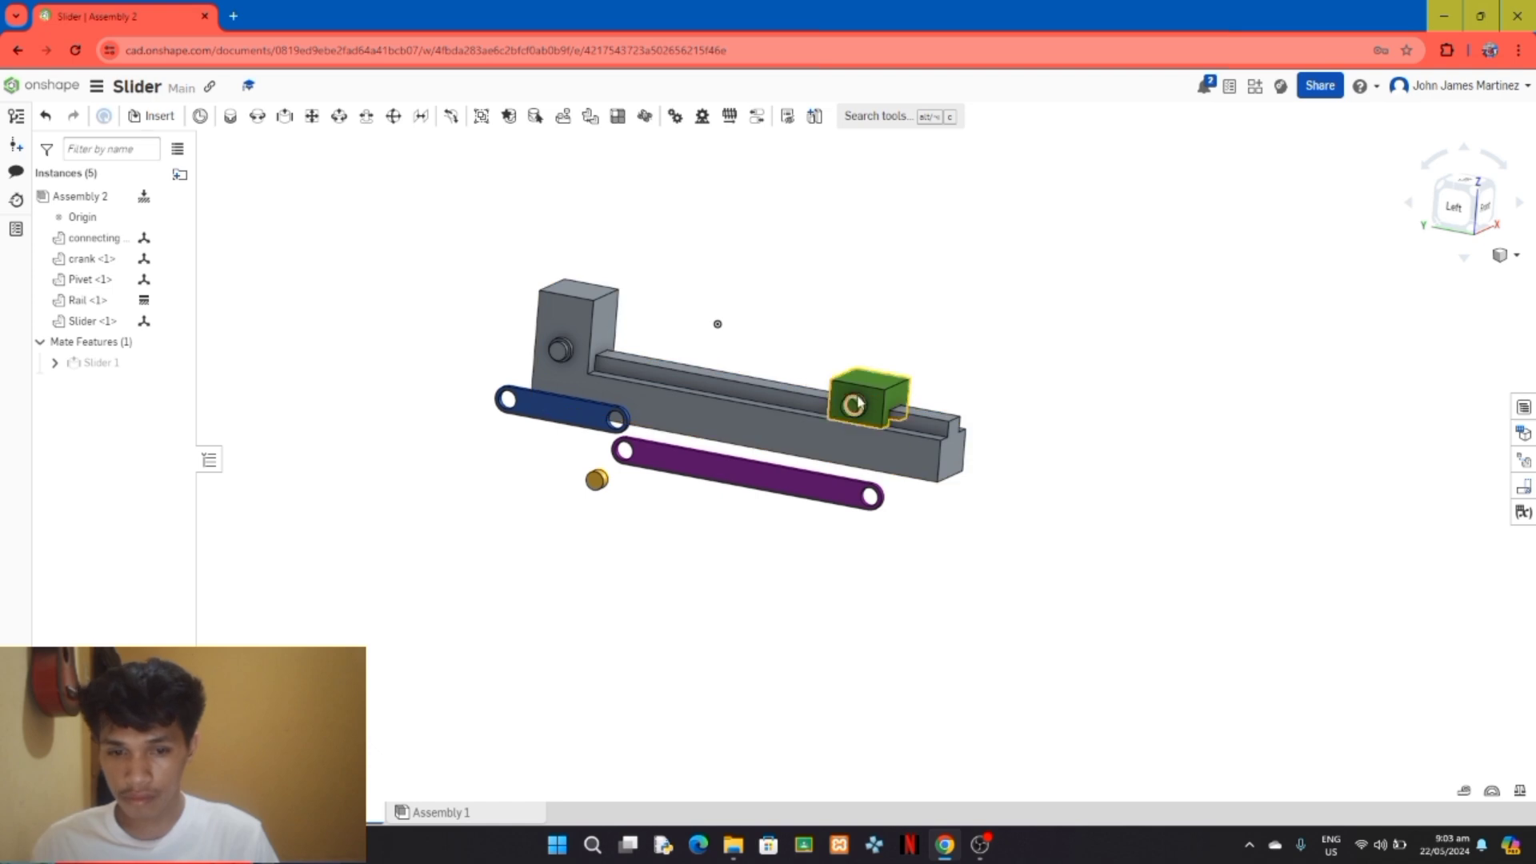
{"action": "left_click_drag", "start_coordinate": [875, 393], "coordinate": [760, 412]}
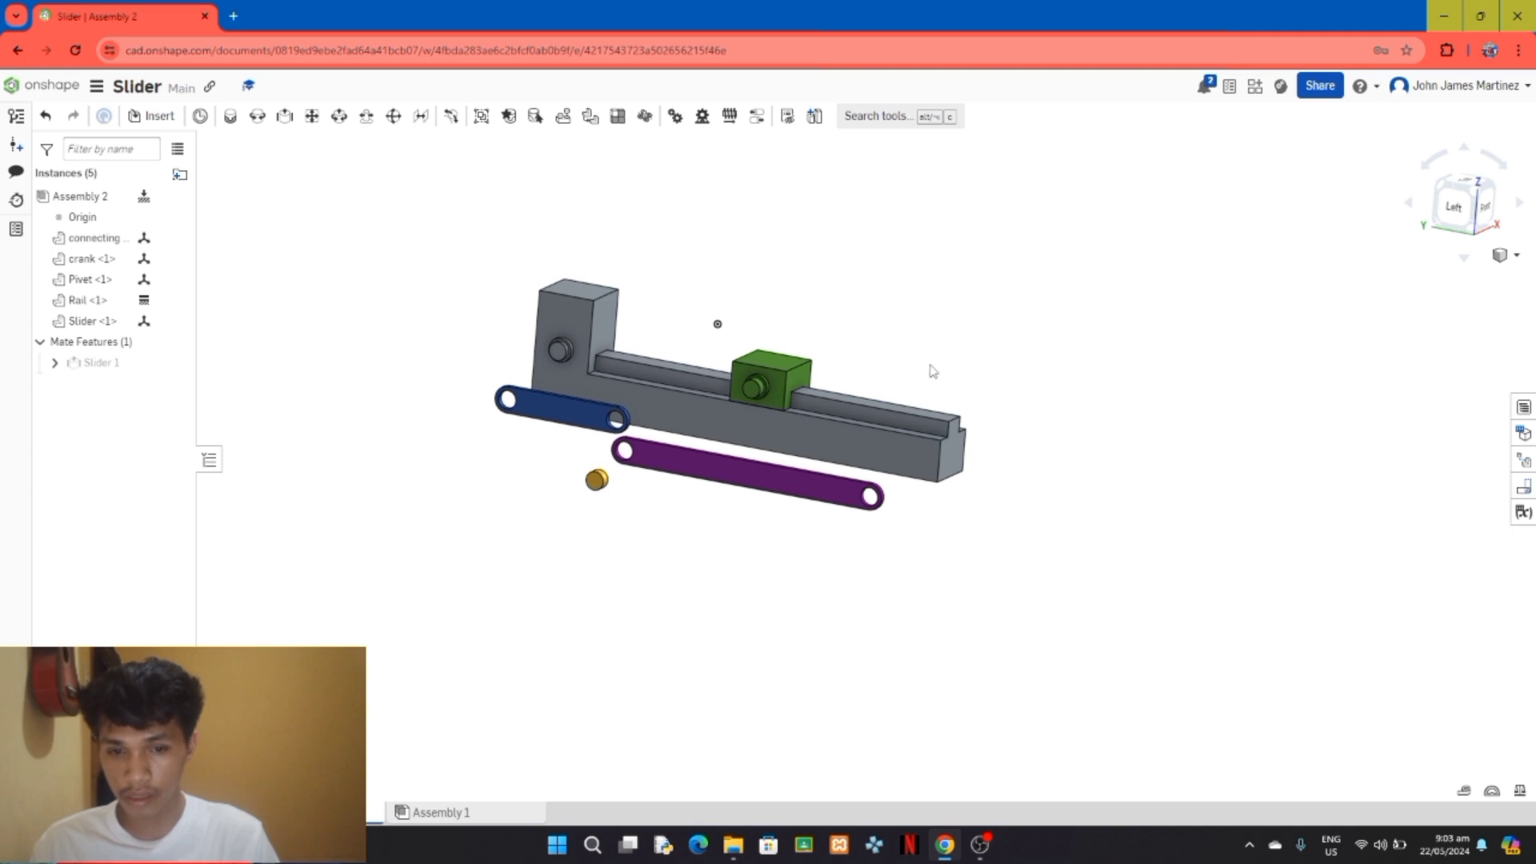
{"action": "scroll", "coordinate": [1193, 384], "scroll_direction": "down", "scroll_amount": 3}
{"action": "scroll", "coordinate": [920, 389], "scroll_direction": "up", "scroll_amount": 1}
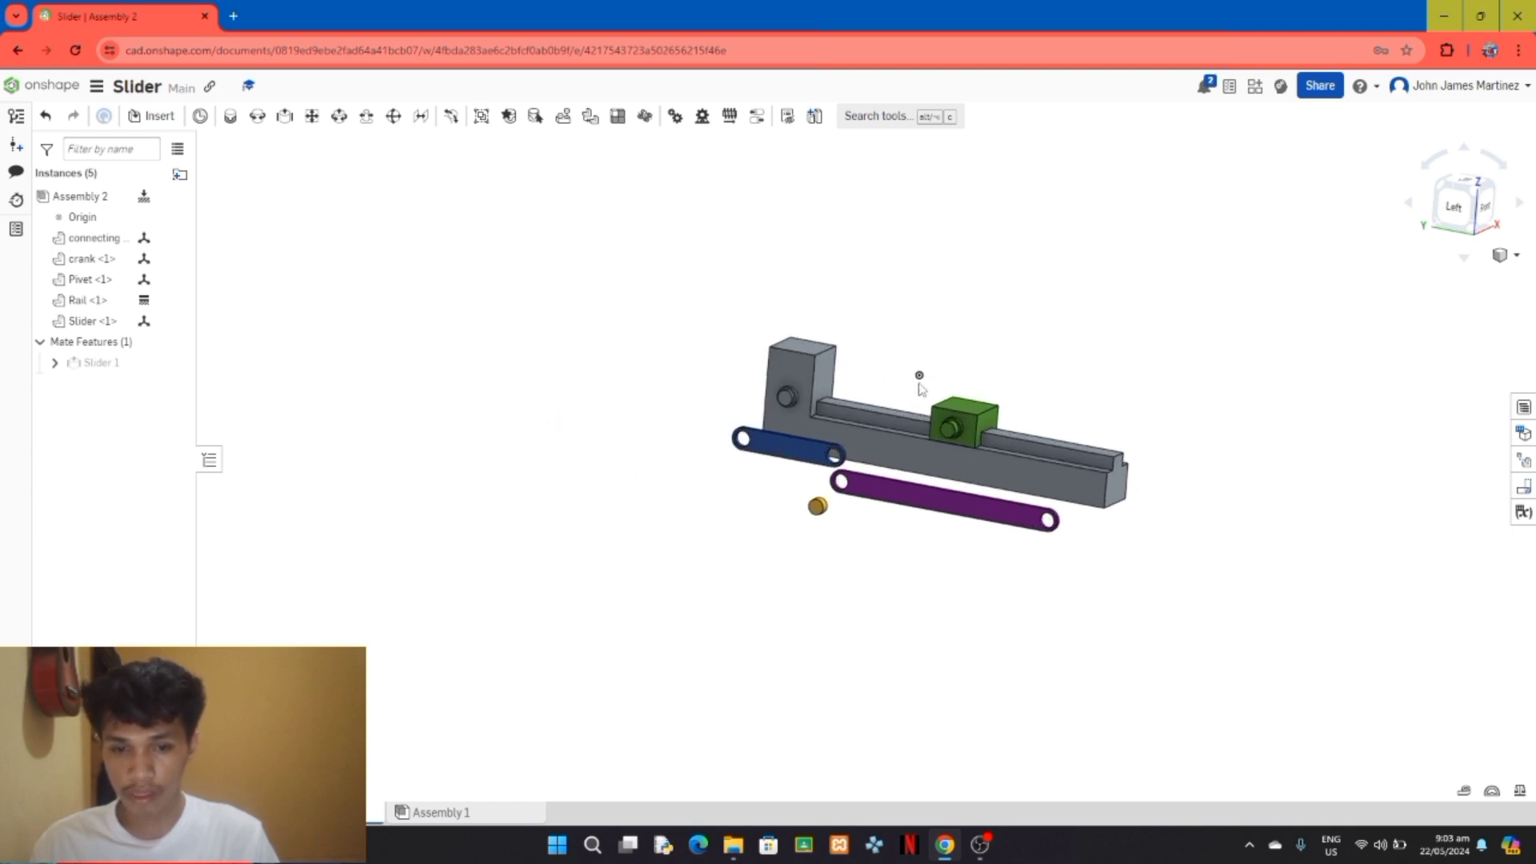
{"action": "scroll", "coordinate": [1000, 544], "scroll_direction": "up", "scroll_amount": 2}
{"action": "scroll", "coordinate": [902, 442], "scroll_direction": "up", "scroll_amount": 1}
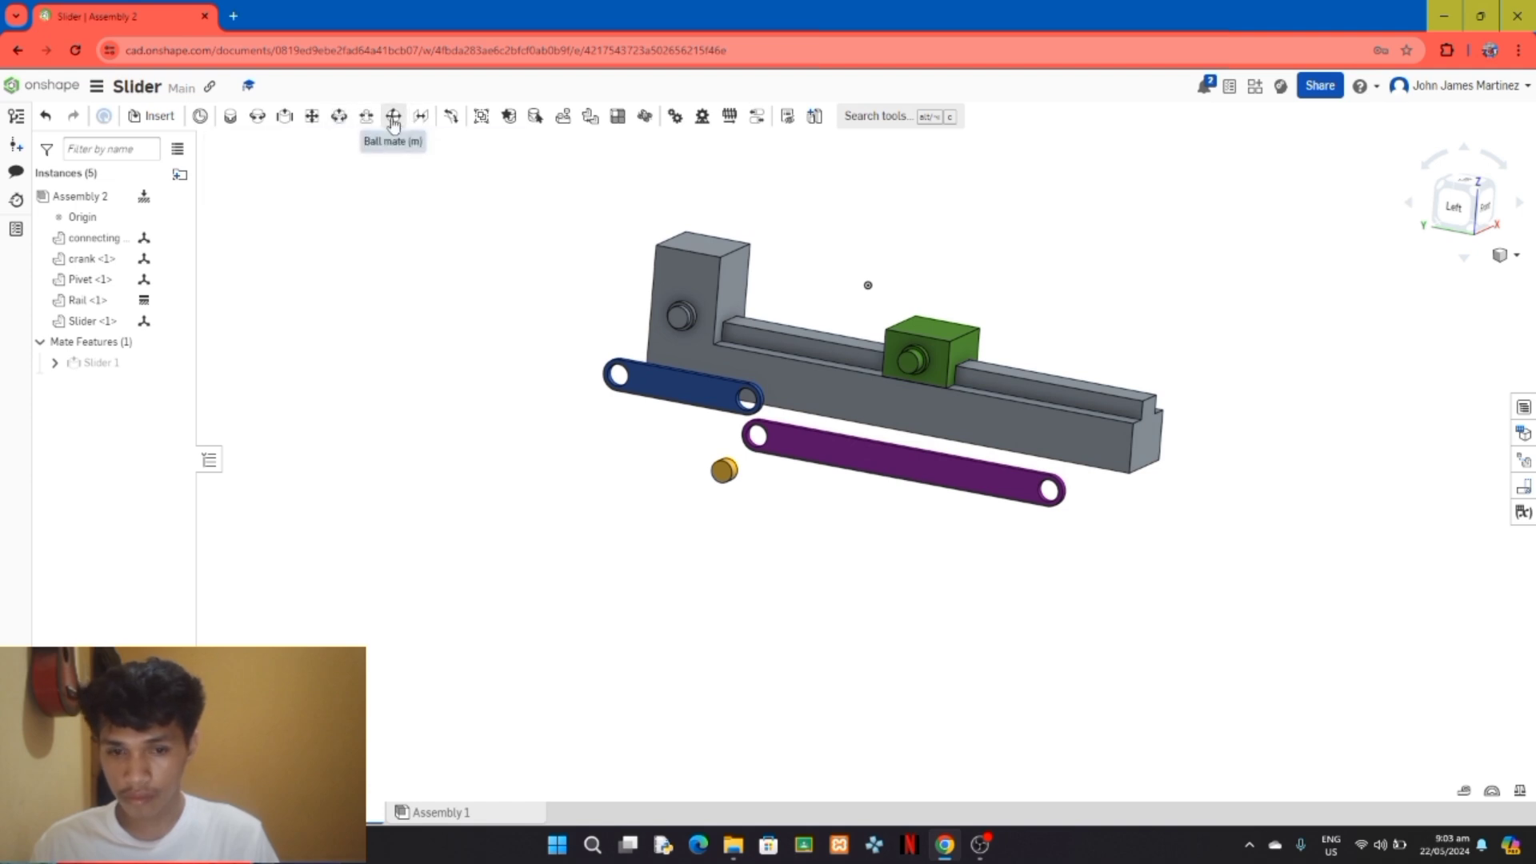
{"action": "left_click", "coordinate": [256, 116]}
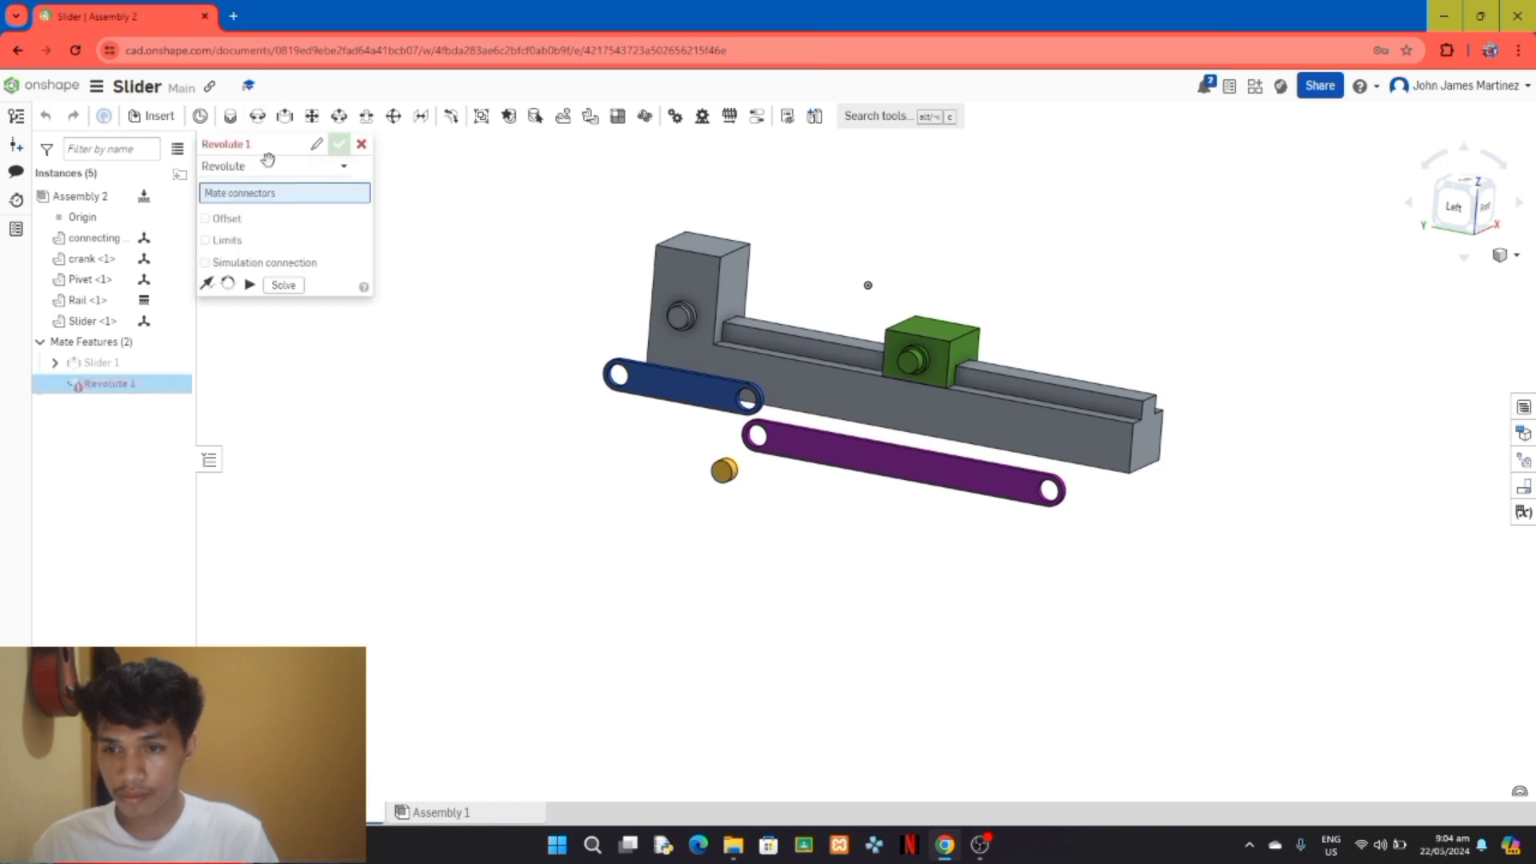
{"action": "scroll", "coordinate": [591, 400], "scroll_direction": "up", "scroll_amount": 5}
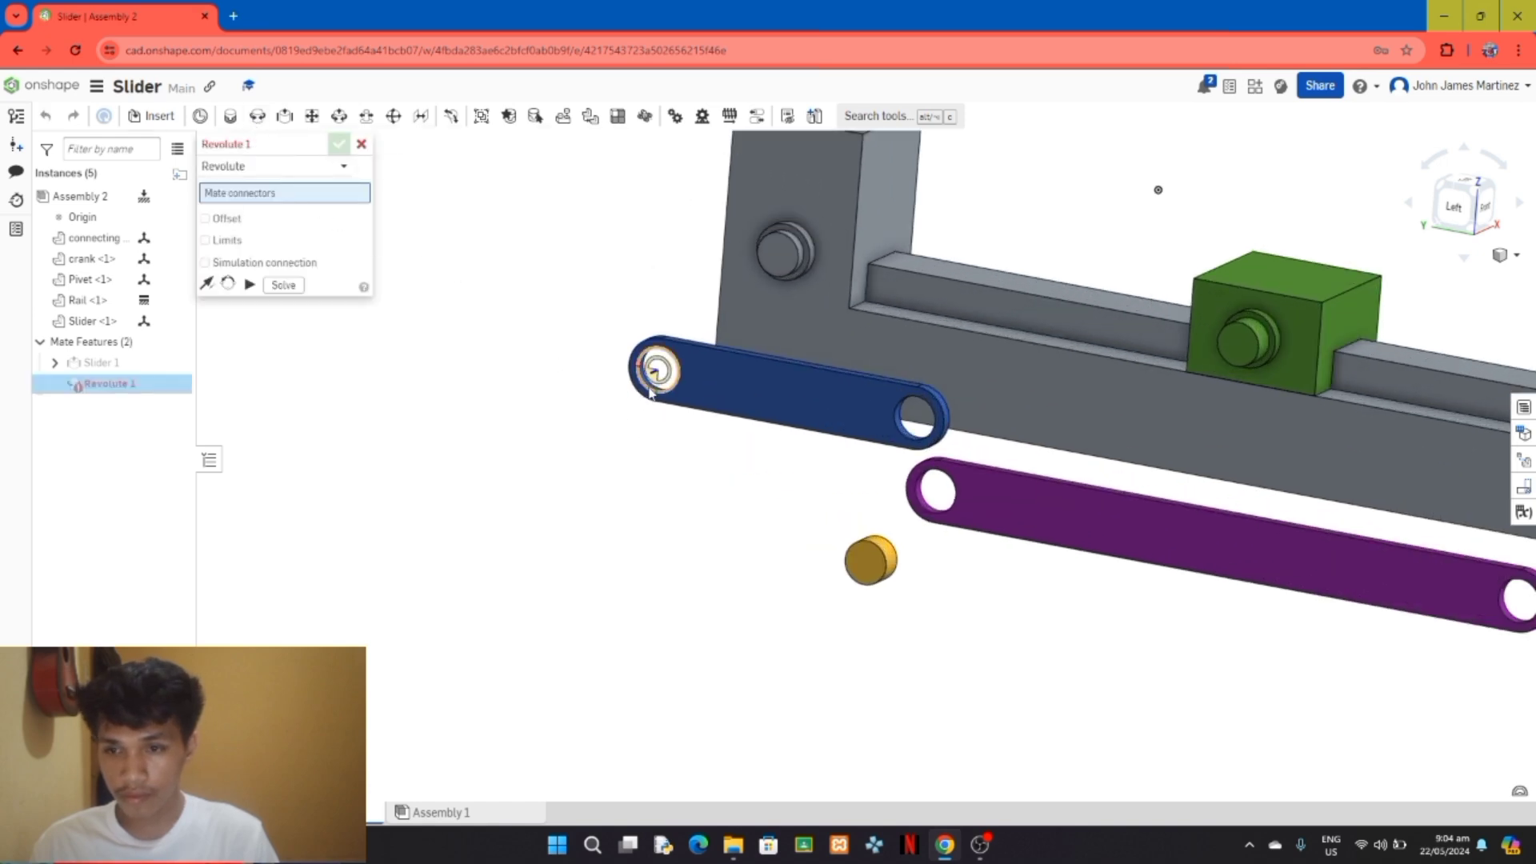
{"action": "left_click", "coordinate": [654, 372]}
{"action": "left_click", "coordinate": [651, 392]}
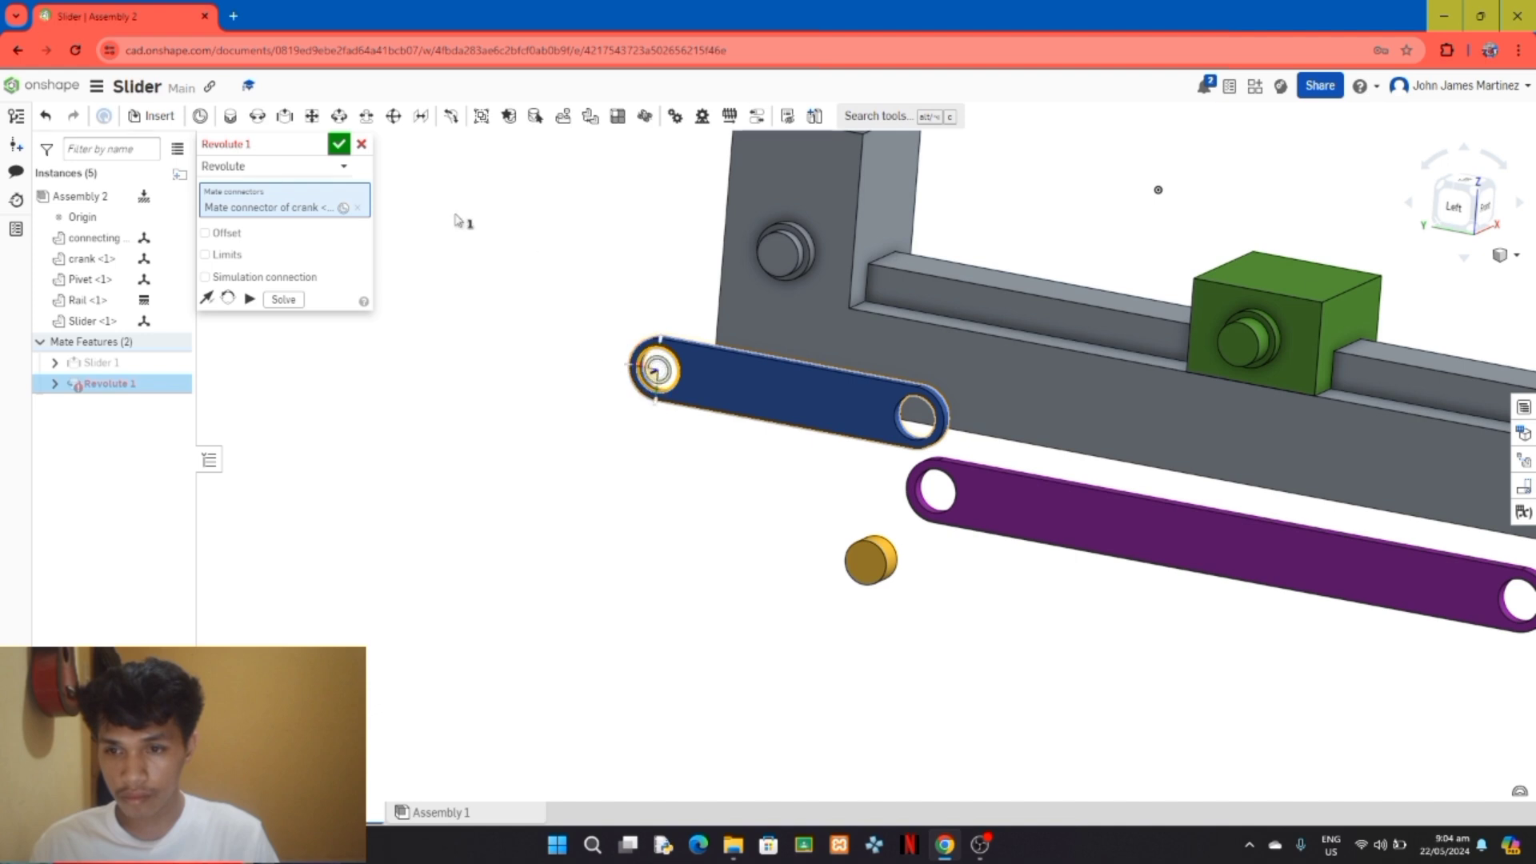
{"action": "left_click", "coordinate": [362, 144]}
Step: Try a revolute mate between the crank's end hole and the outer end of the Rail's pin, and undo it
{"action": "left_click", "coordinate": [256, 116]}
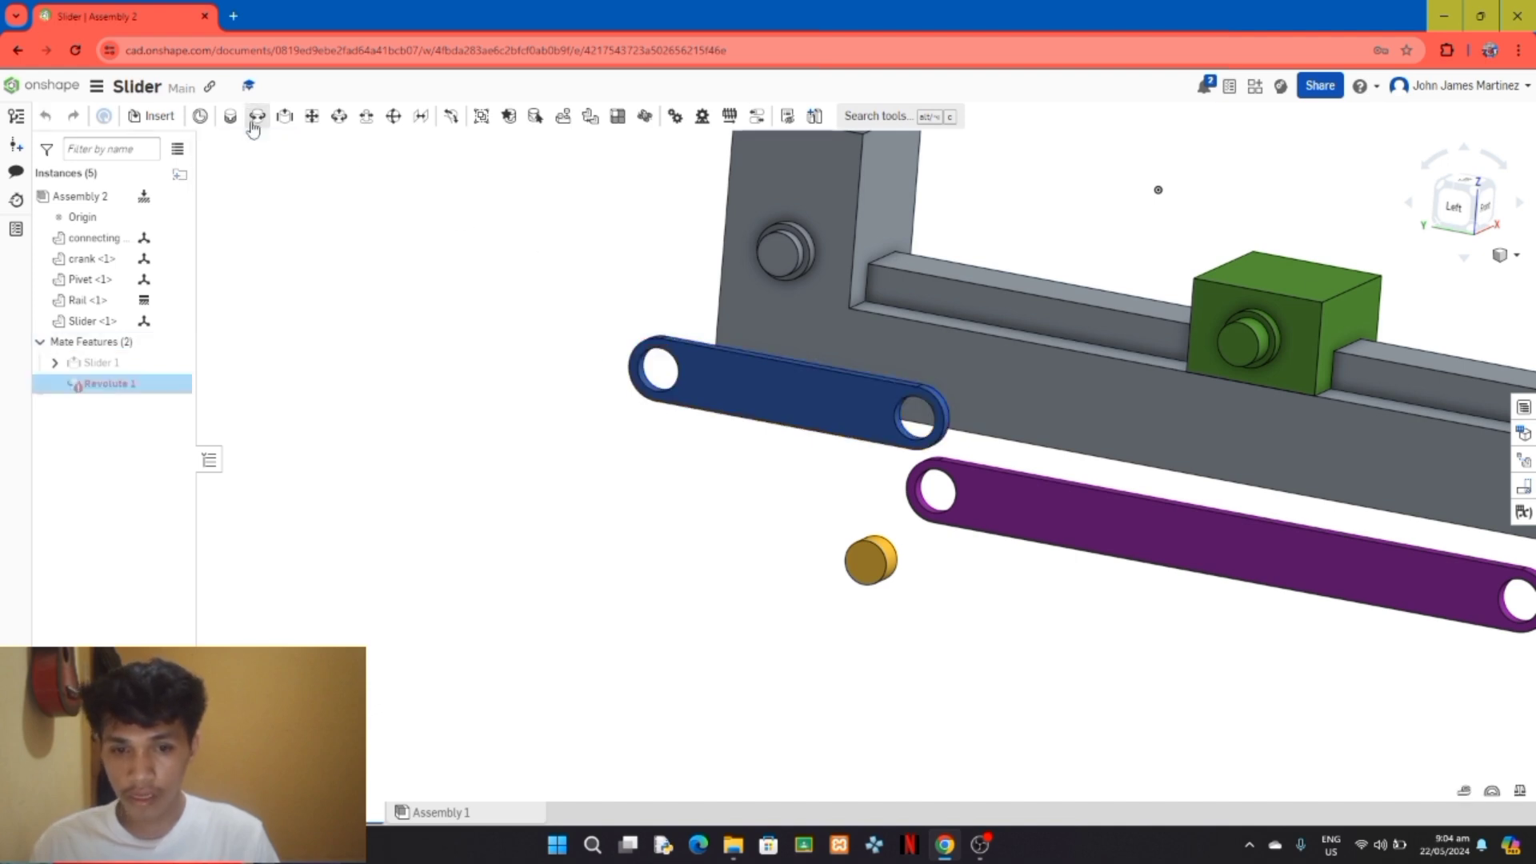
{"action": "scroll", "coordinate": [508, 396], "scroll_direction": "up", "scroll_amount": 3}
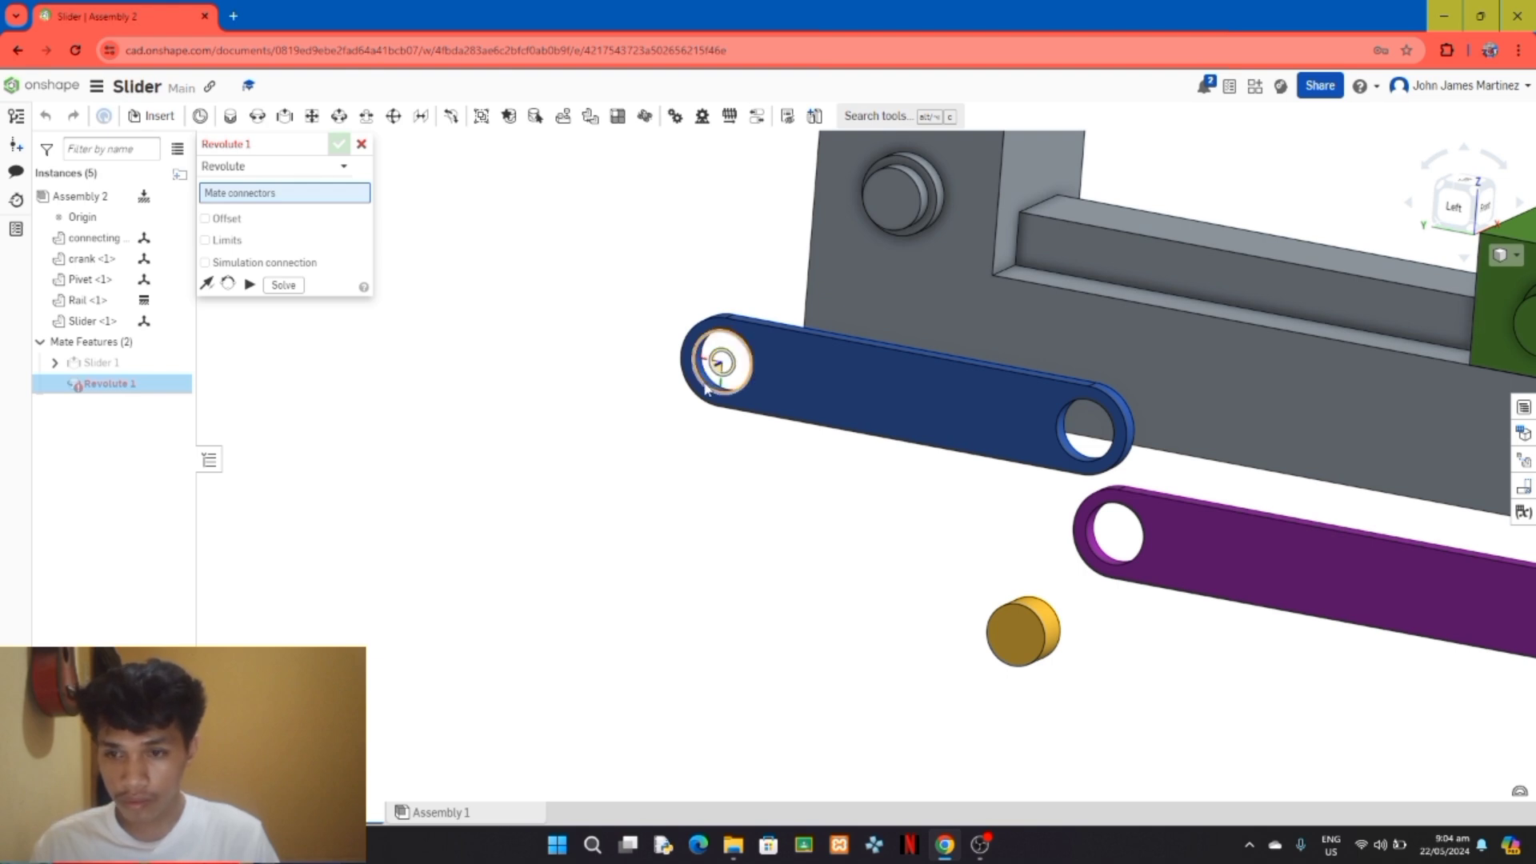
{"action": "scroll", "coordinate": [703, 391], "scroll_direction": "up", "scroll_amount": 3}
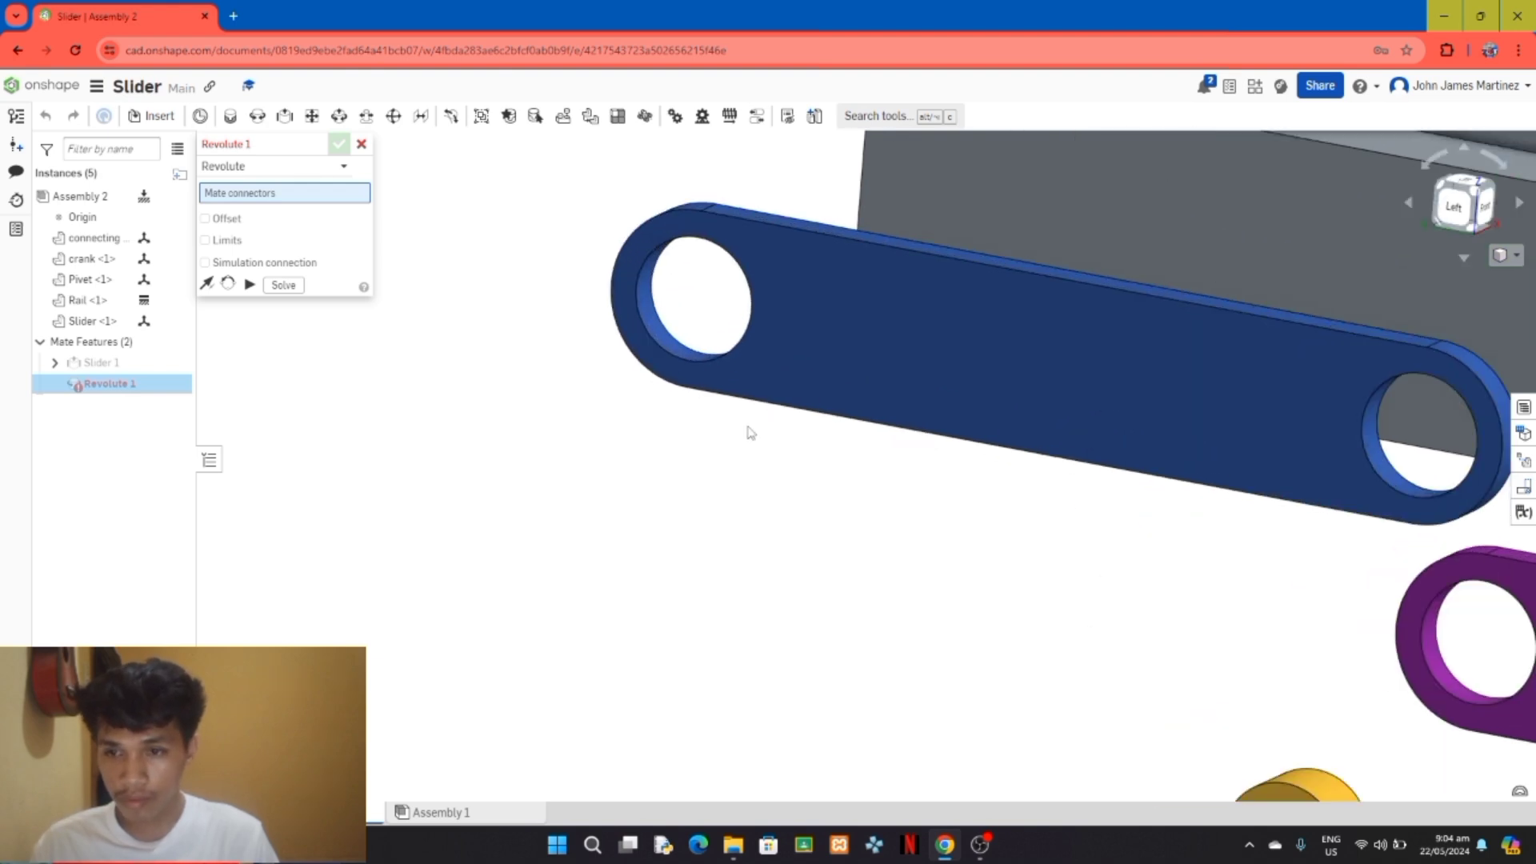
{"action": "left_click", "coordinate": [646, 314]}
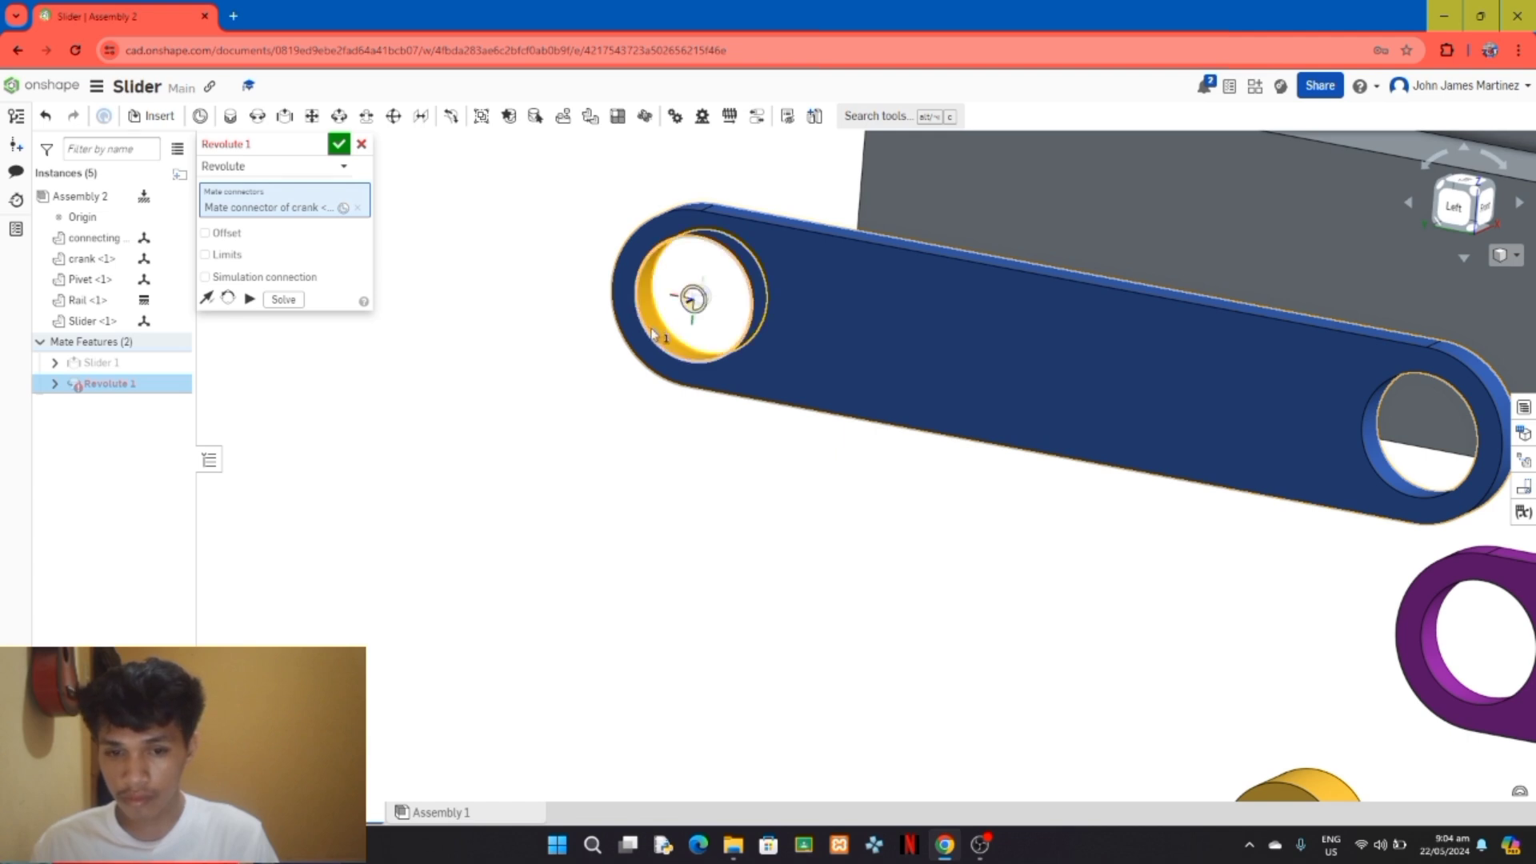
{"action": "scroll", "coordinate": [838, 446], "scroll_direction": "down", "scroll_amount": 10}
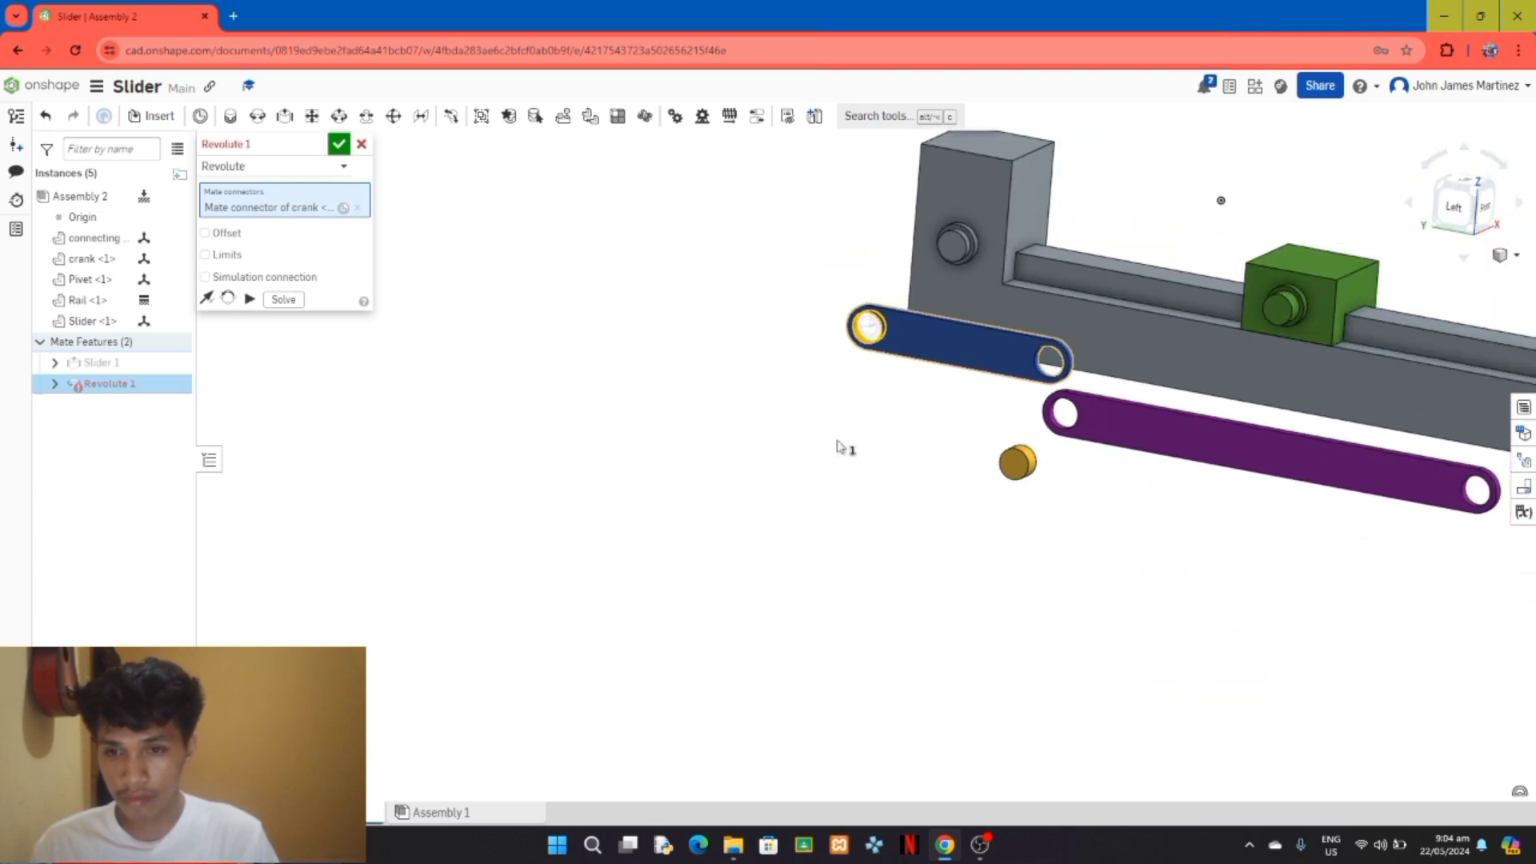
{"action": "scroll", "coordinate": [951, 254], "scroll_direction": "up", "scroll_amount": 3}
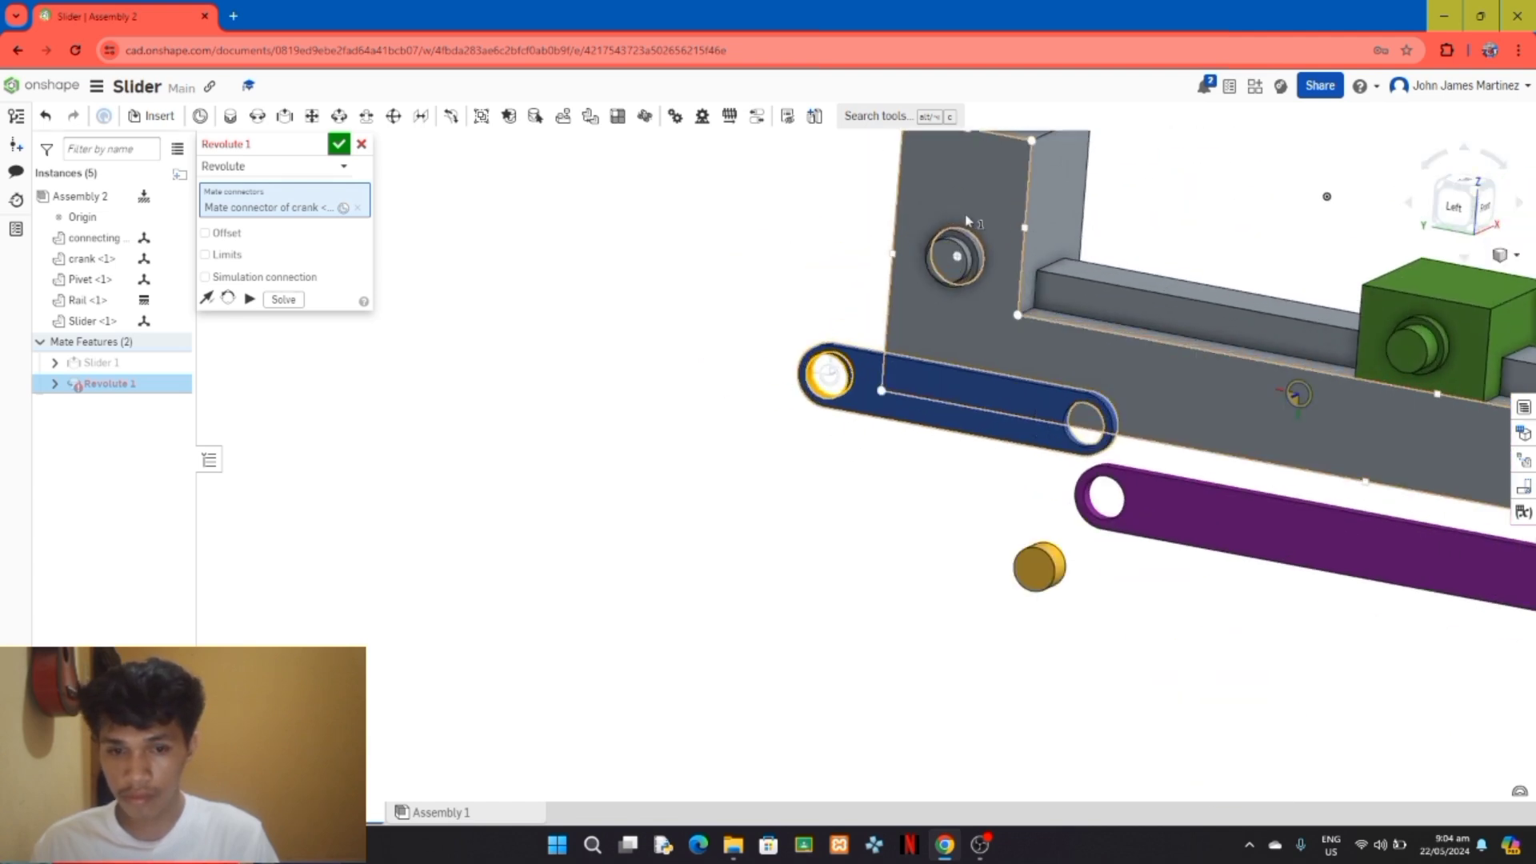
{"action": "left_click", "coordinate": [964, 260]}
{"action": "right_click_drag", "start_coordinate": [964, 260], "coordinate": [1127, 209]}
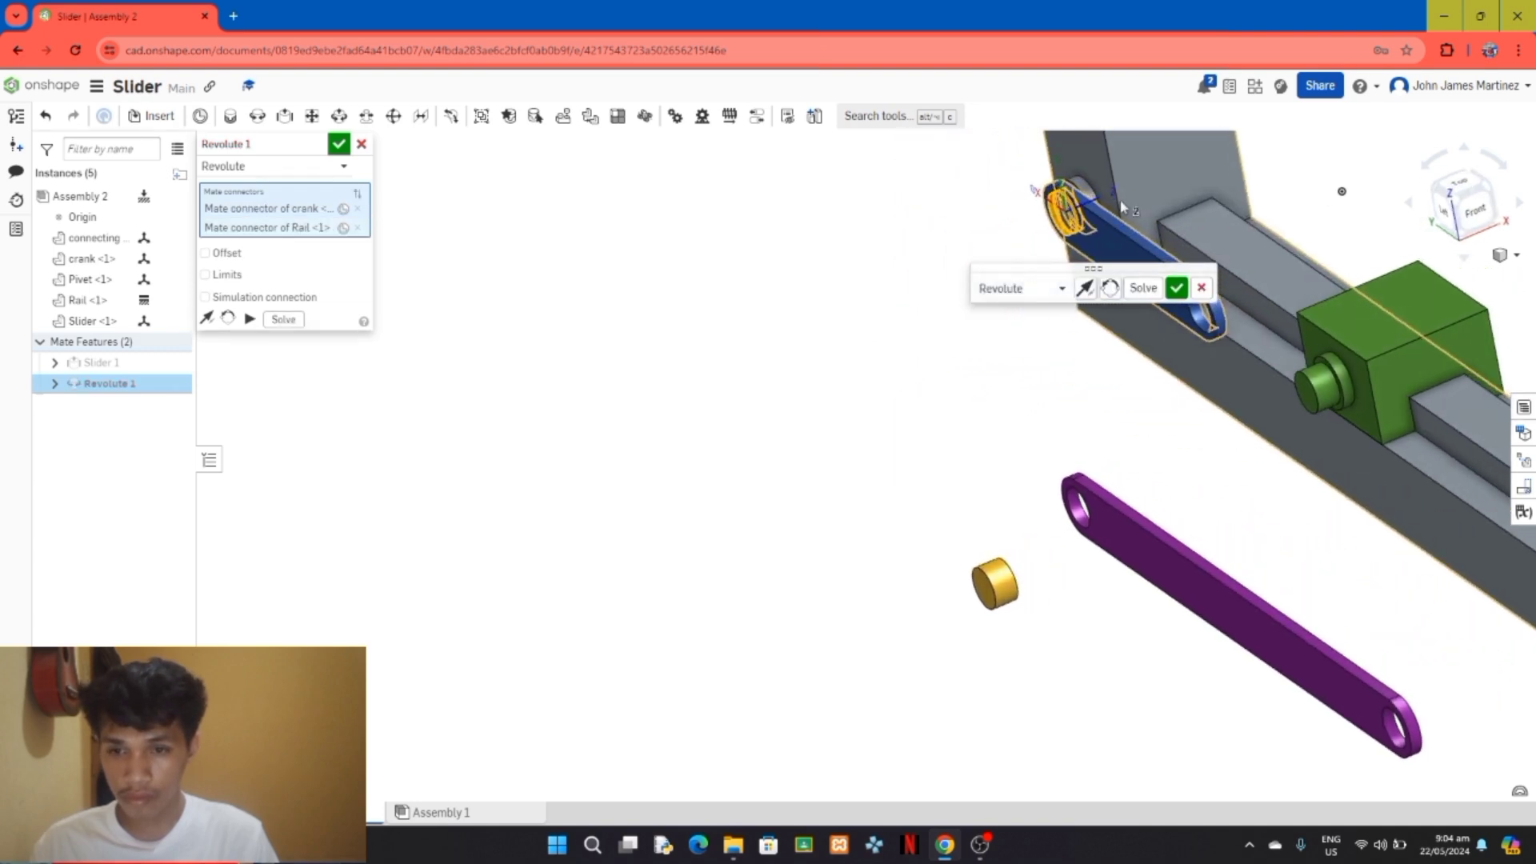
{"action": "left_click", "coordinate": [1175, 289]}
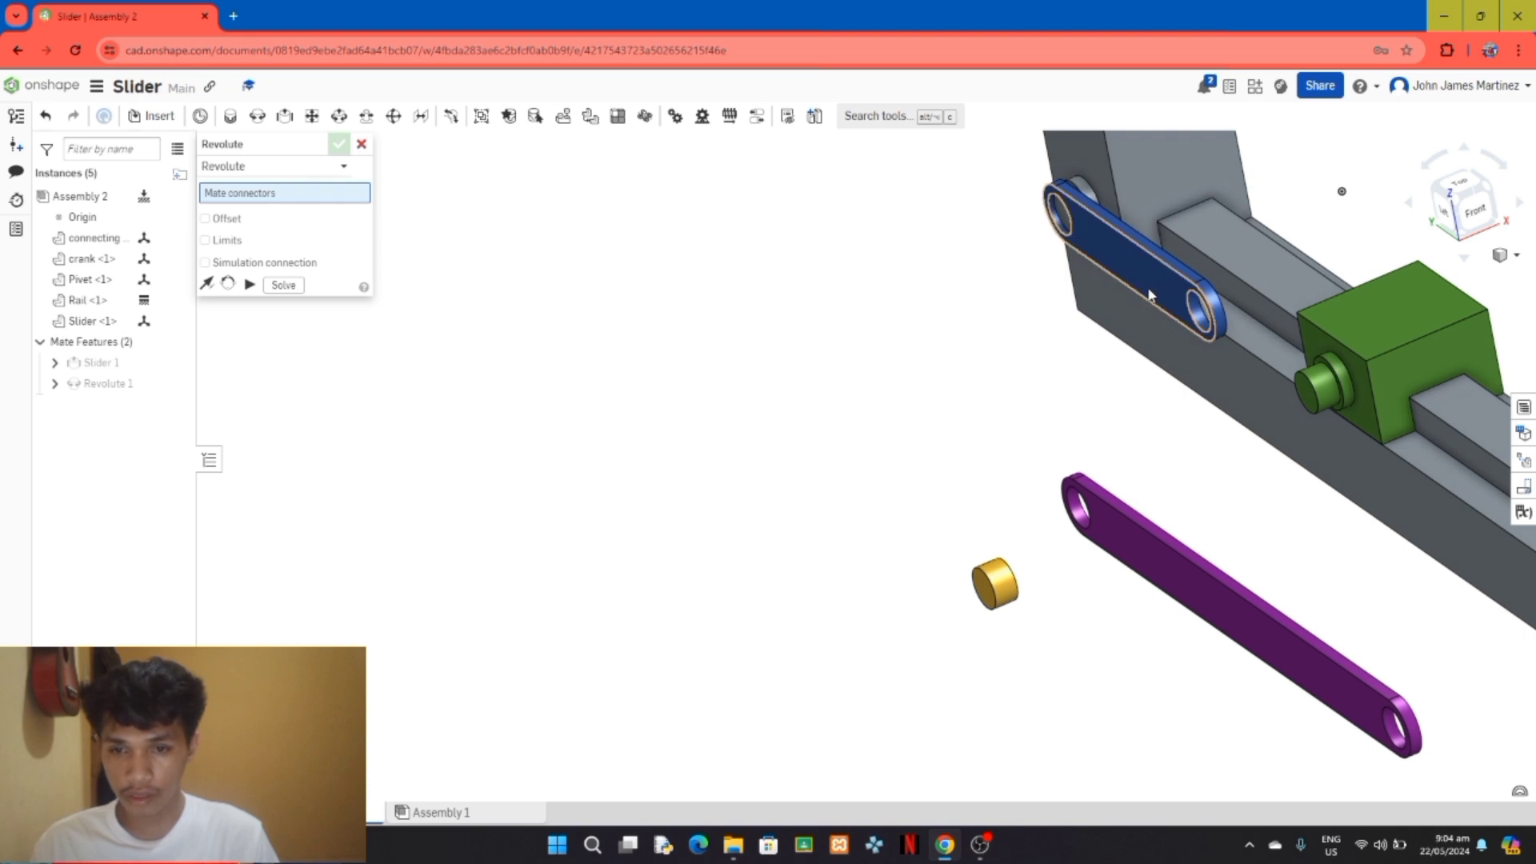
{"action": "mouse_move", "coordinate": [1016, 329]}
{"action": "right_mouse_down"}
{"action": "mouse_move", "coordinate": [981, 333]}
{"action": "mouse_move", "coordinate": [1012, 328]}
{"action": "right_mouse_up"}
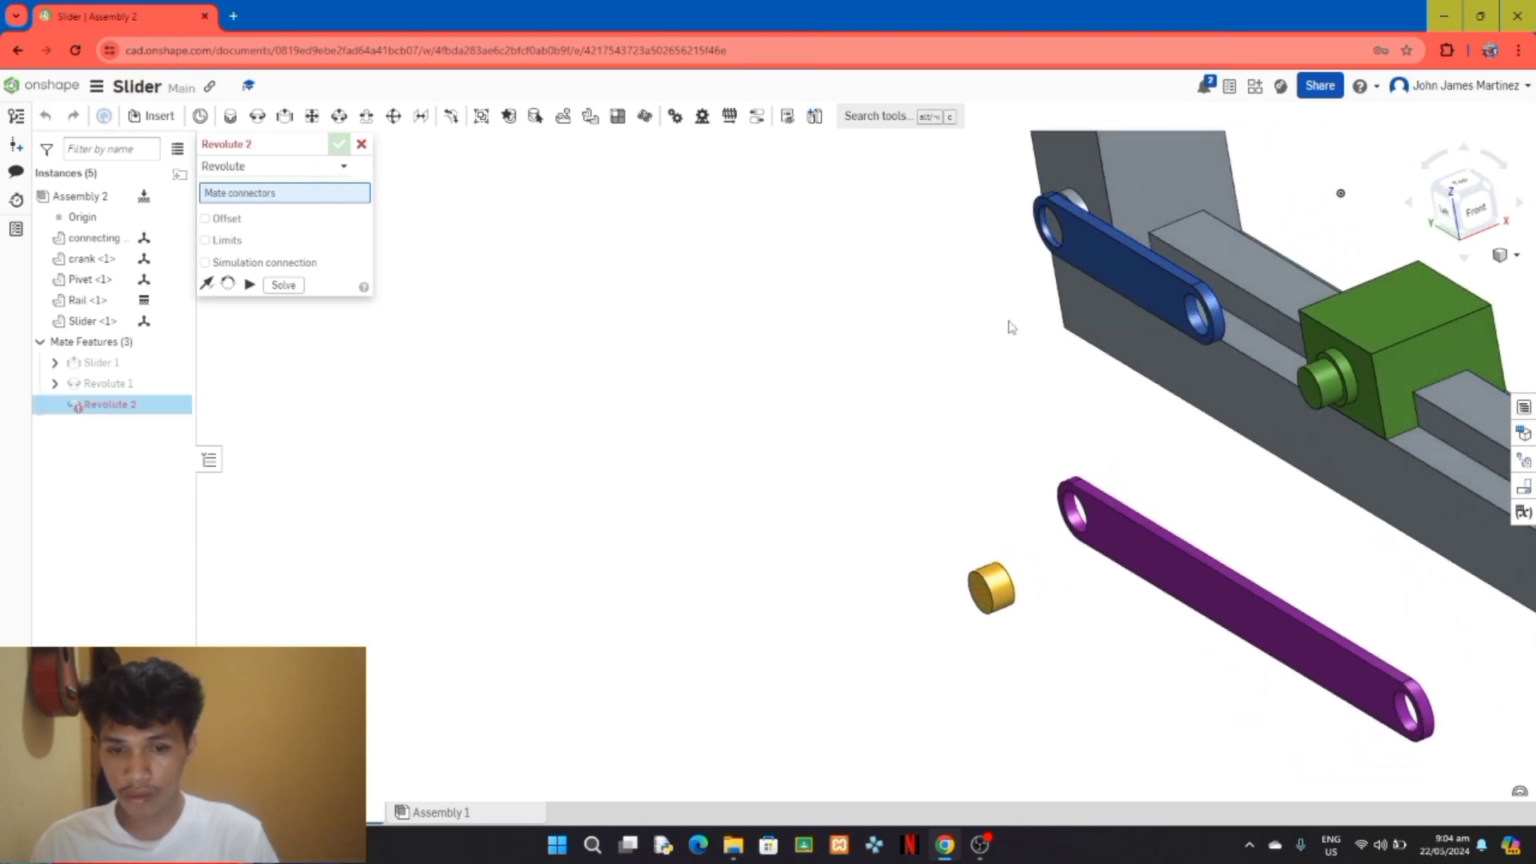
{"action": "right_click_drag", "start_coordinate": [1012, 327], "coordinate": [983, 329]}
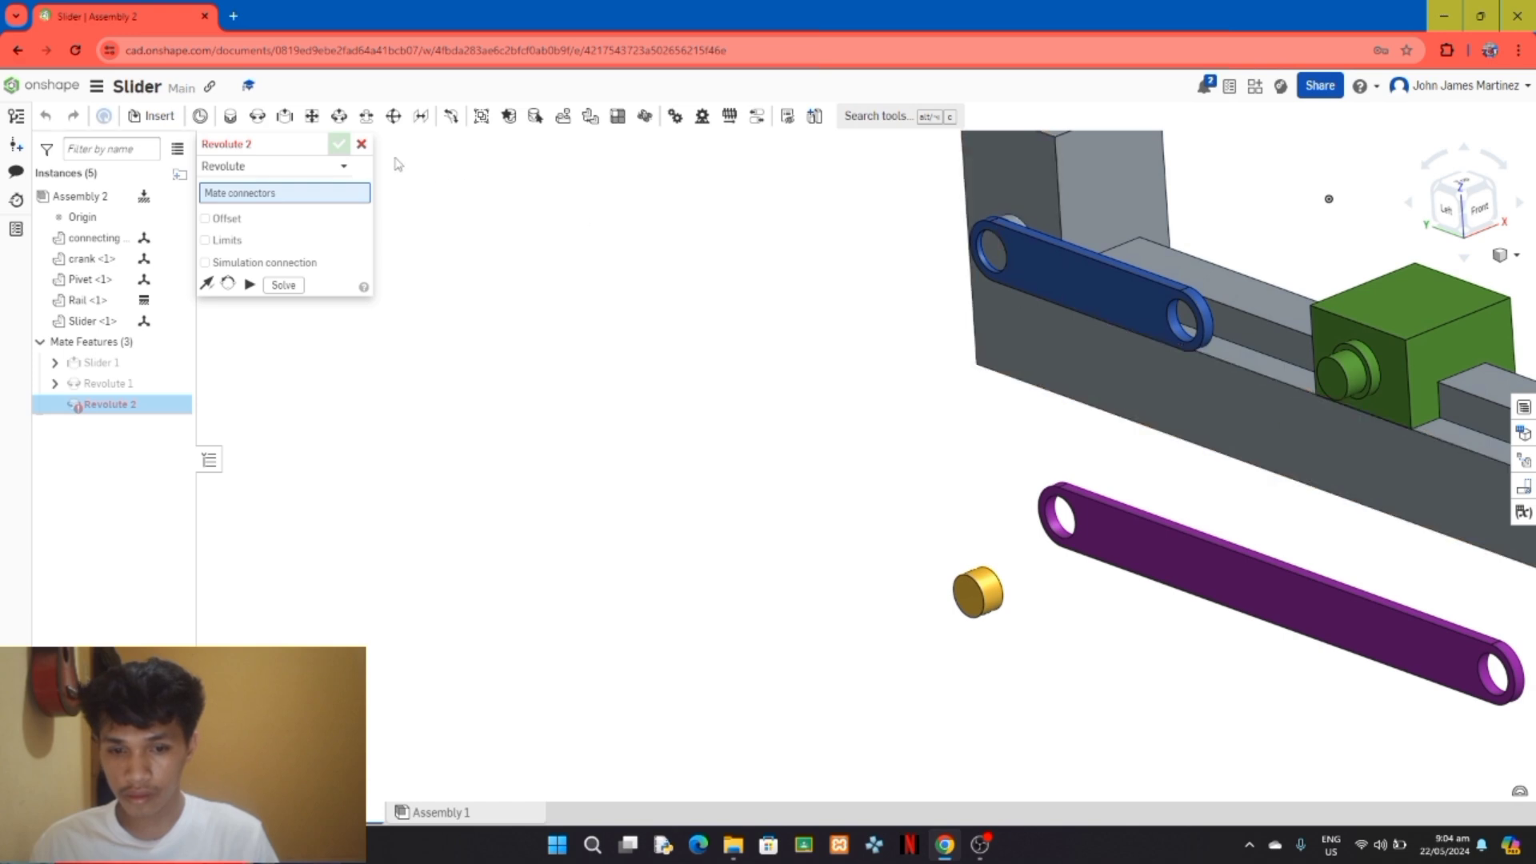
{"action": "left_click", "coordinate": [361, 144]}
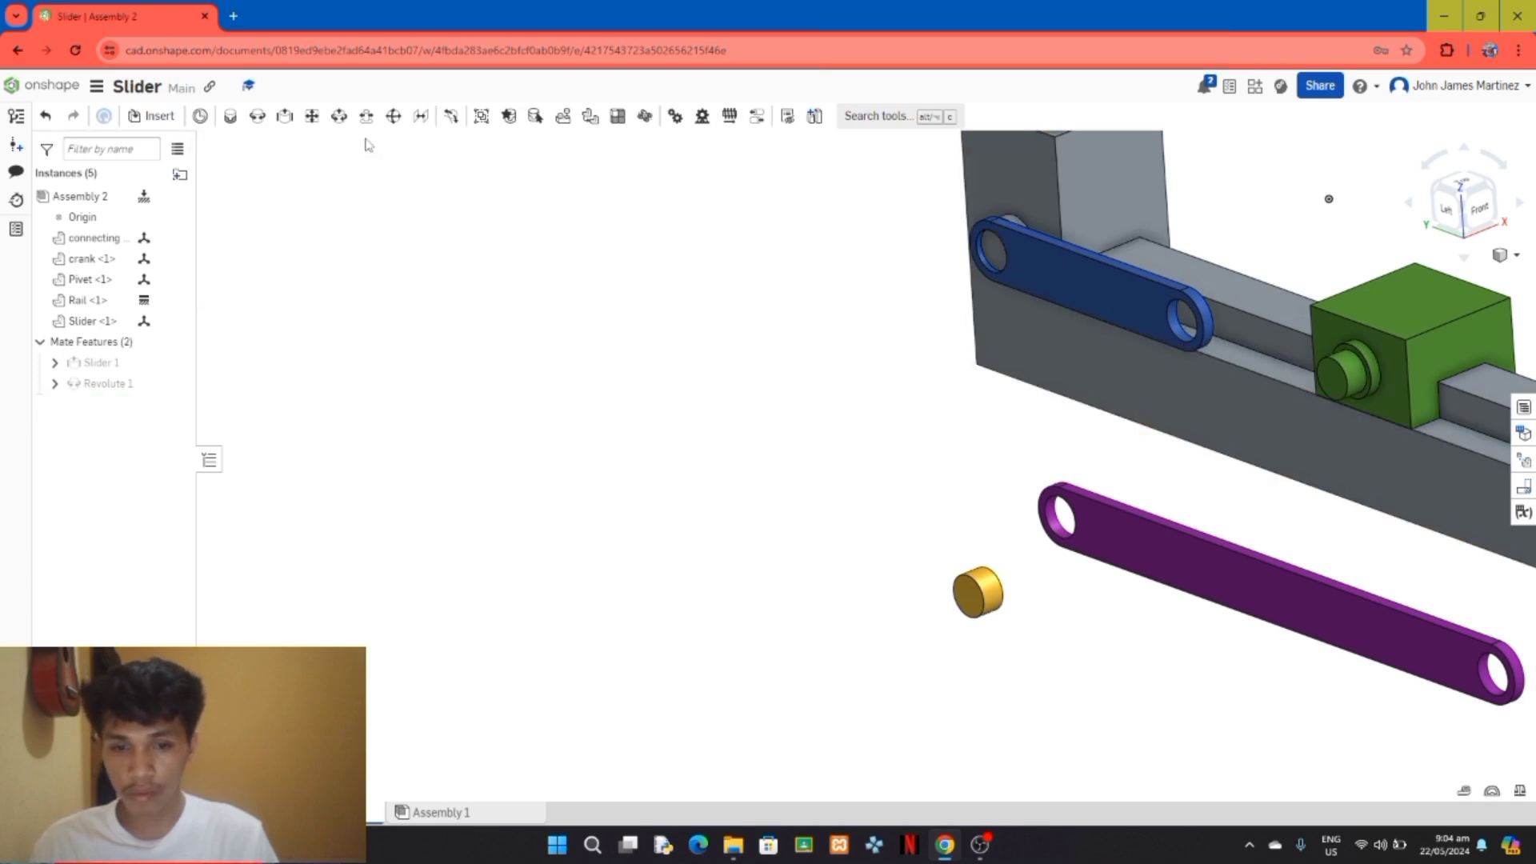
{"action": "key", "text": "ctrl+z"}
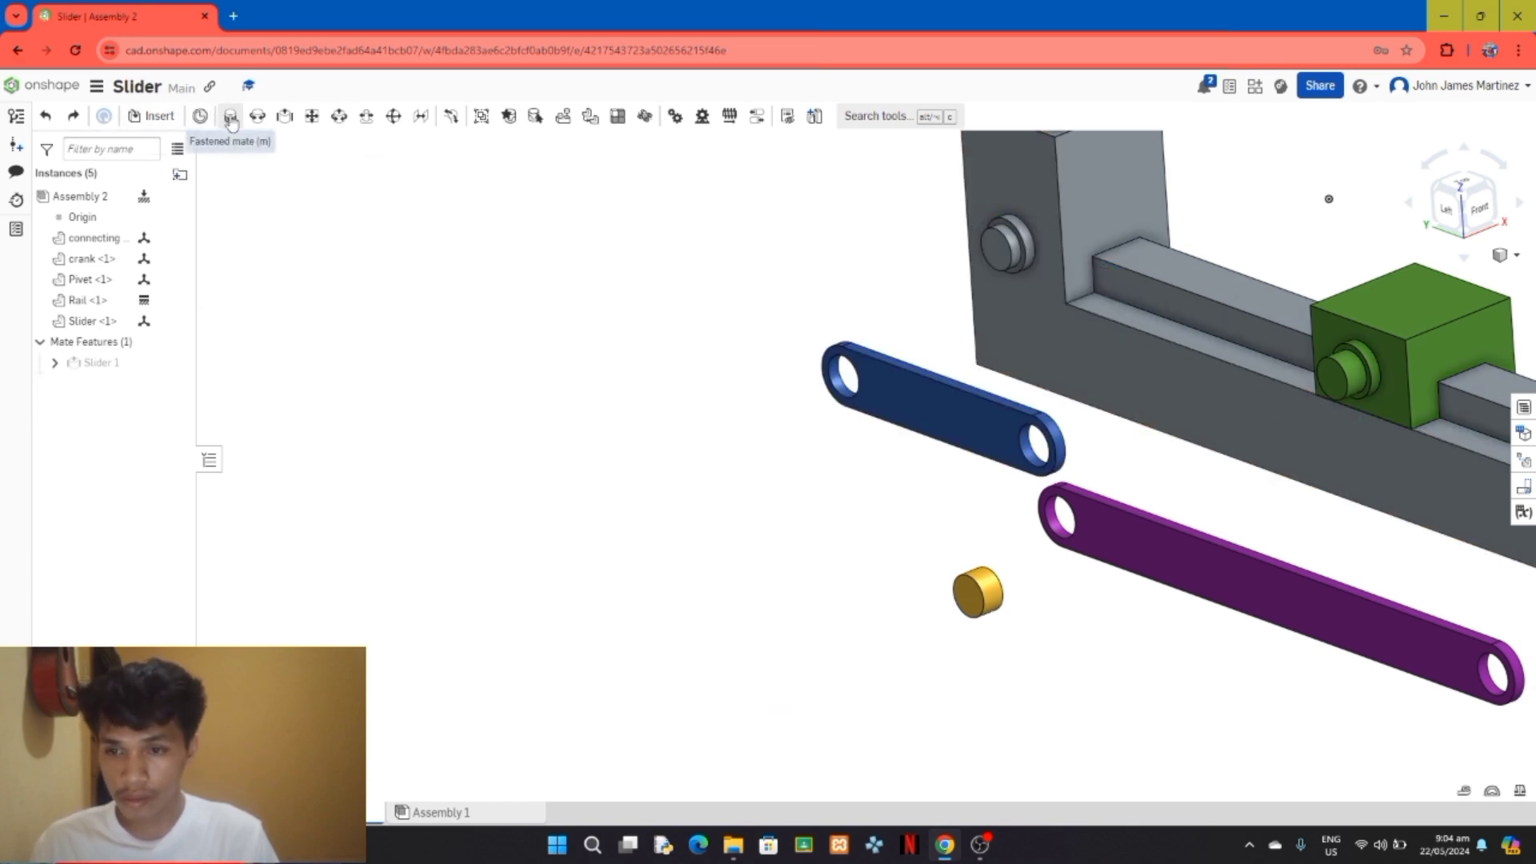
Step: Try a revolute mate between the crank's end hole and the middle of the Rail pin's cylindrical face, and undo it
{"action": "left_click", "coordinate": [256, 116]}
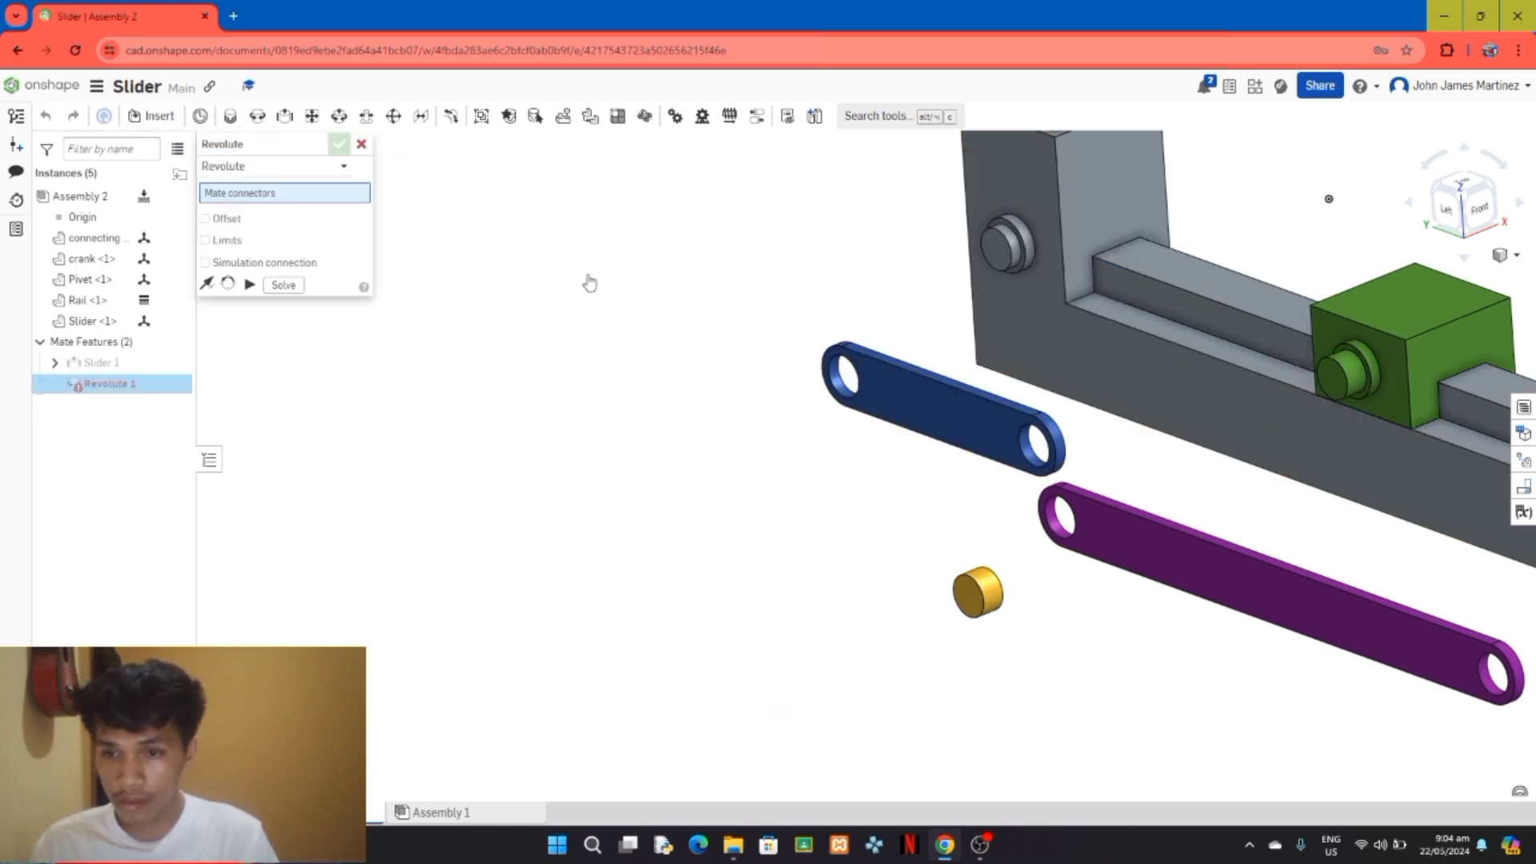
{"action": "scroll", "coordinate": [840, 388], "scroll_direction": "up", "scroll_amount": 3}
{"action": "left_click", "coordinate": [848, 372]}
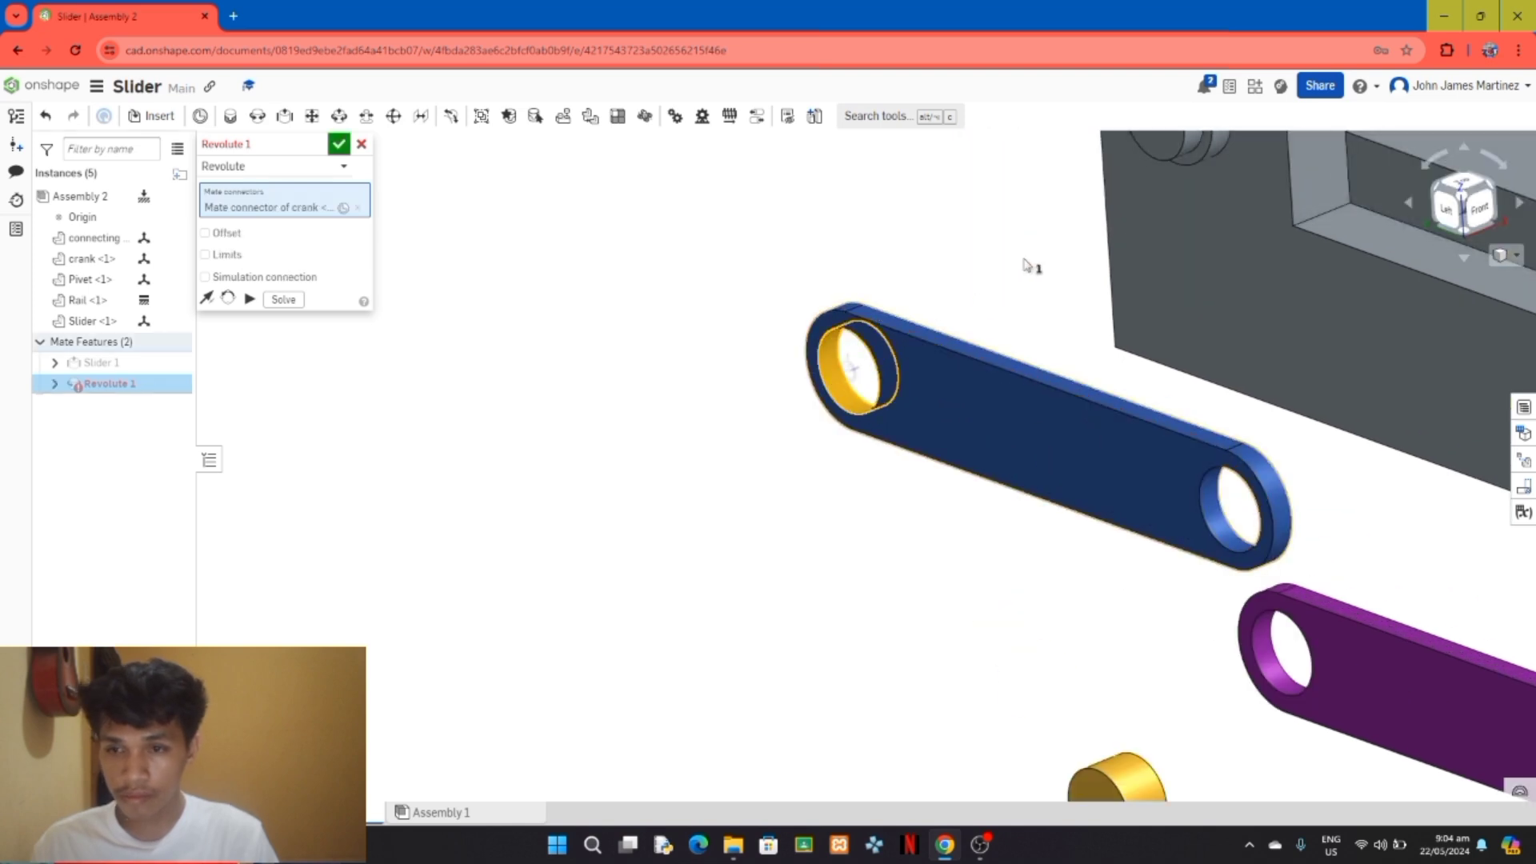
{"action": "scroll", "coordinate": [1026, 266], "scroll_direction": "down", "scroll_amount": 2}
{"action": "scroll", "coordinate": [1152, 148], "scroll_direction": "up", "scroll_amount": 3}
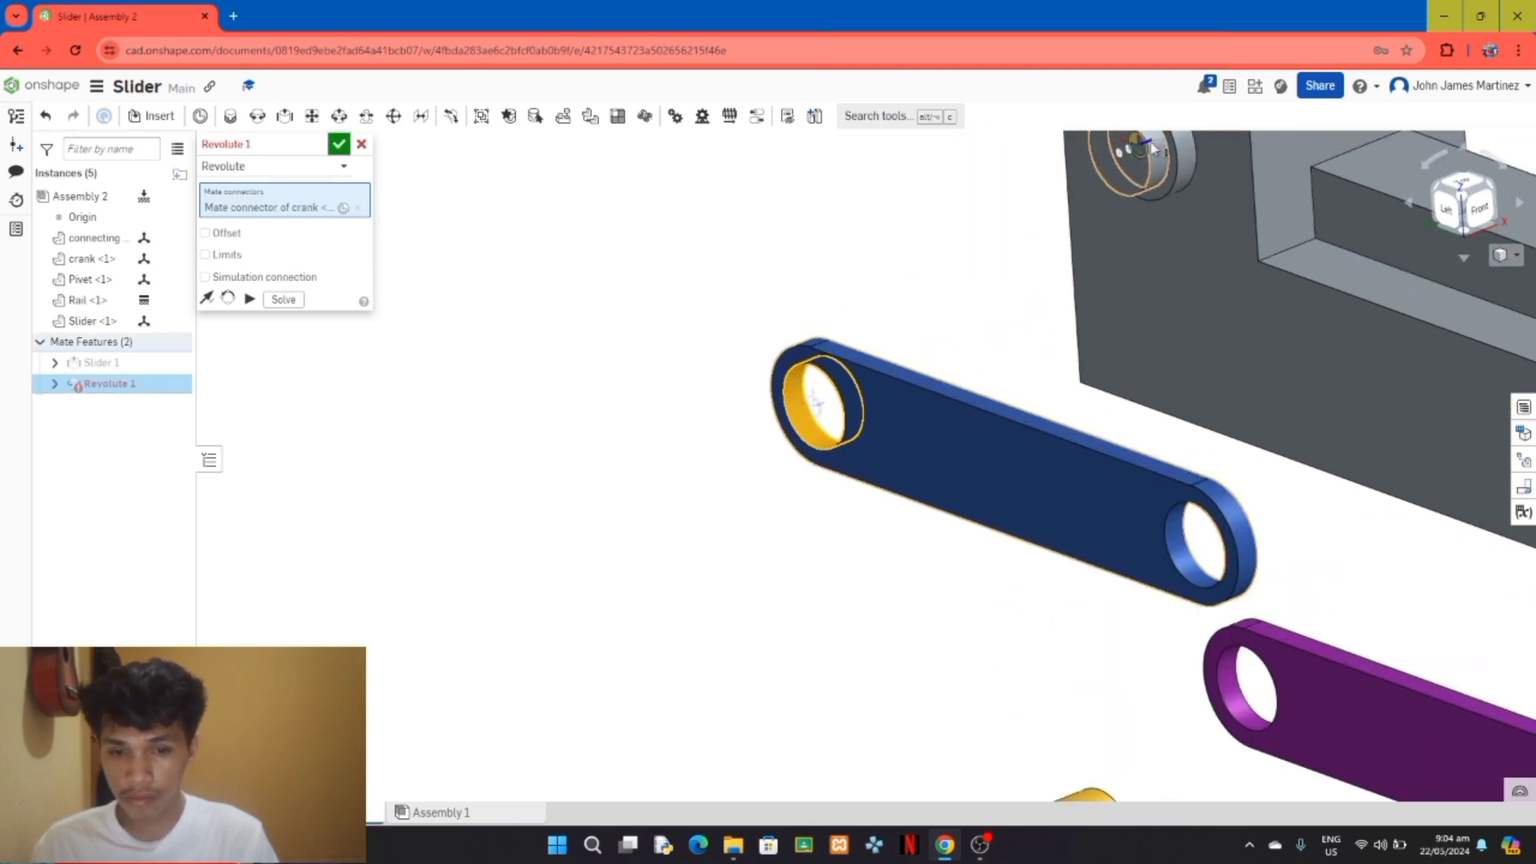
{"action": "left_click", "coordinate": [1152, 148]}
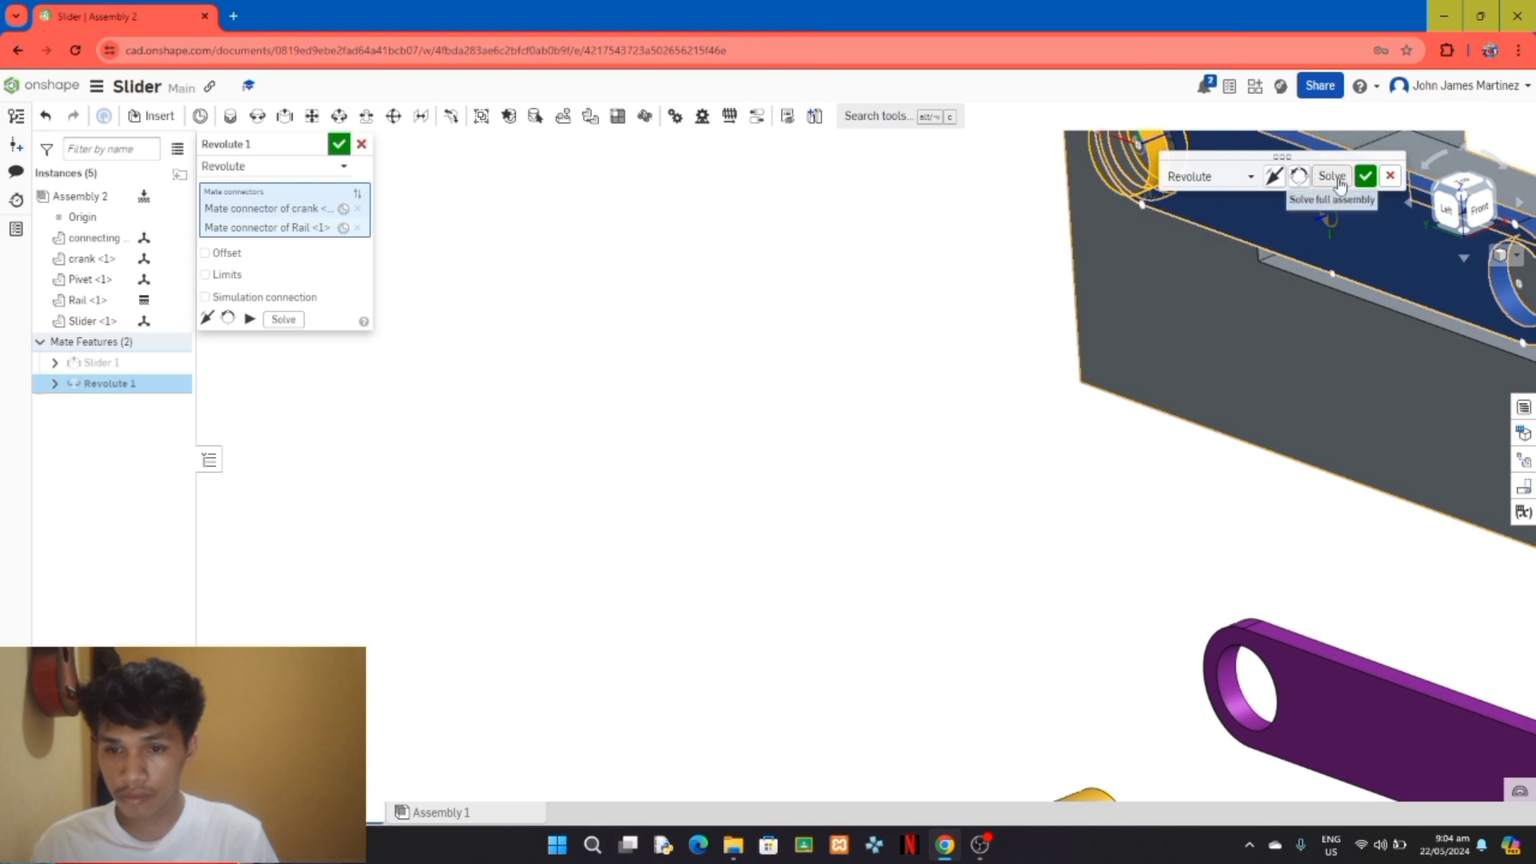
{"action": "left_click", "coordinate": [1366, 176]}
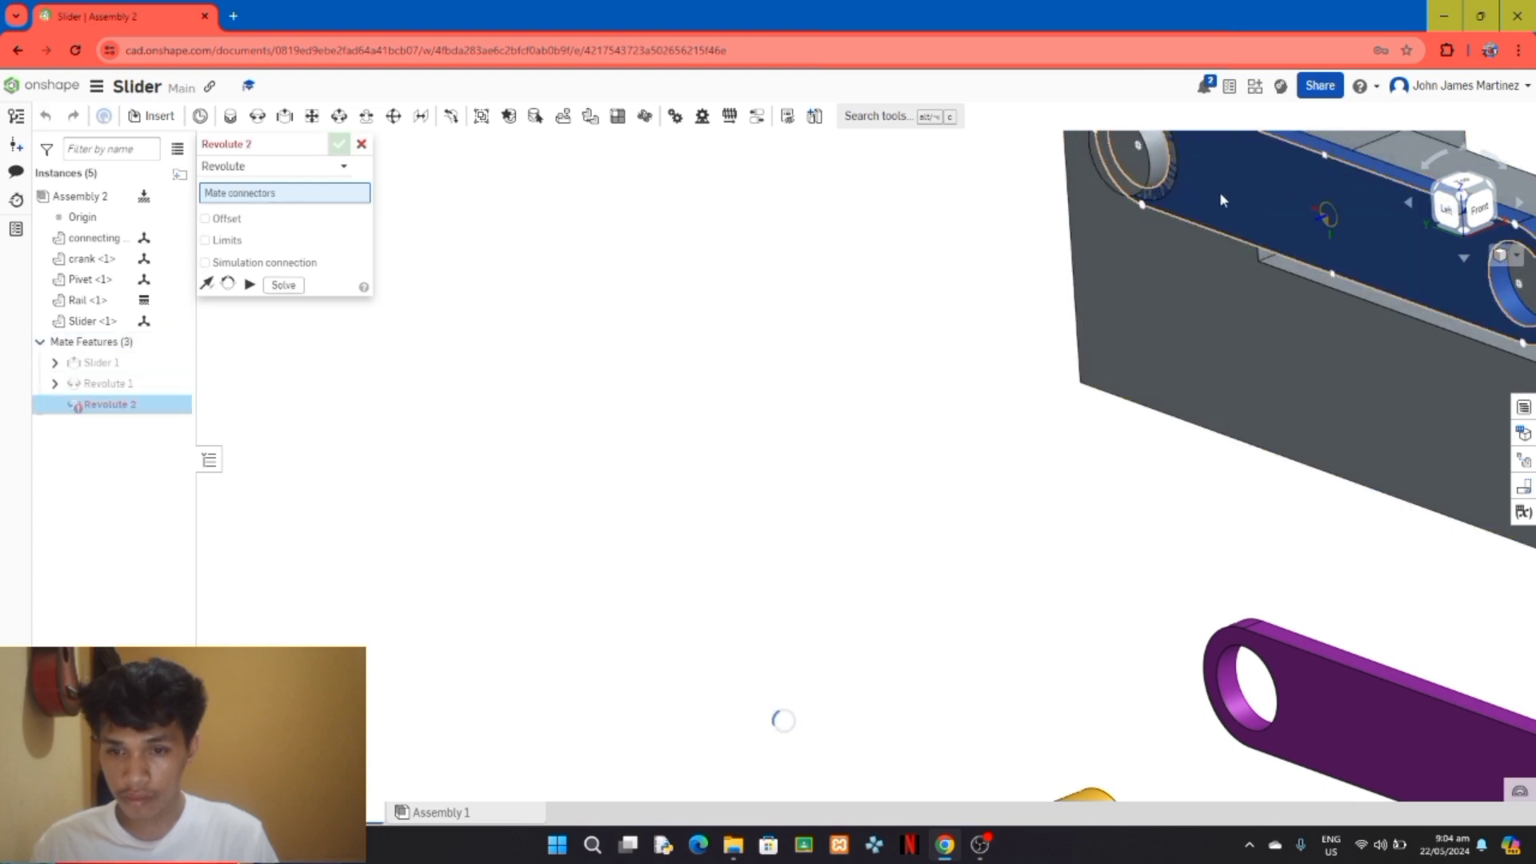
{"action": "left_click", "coordinate": [362, 144]}
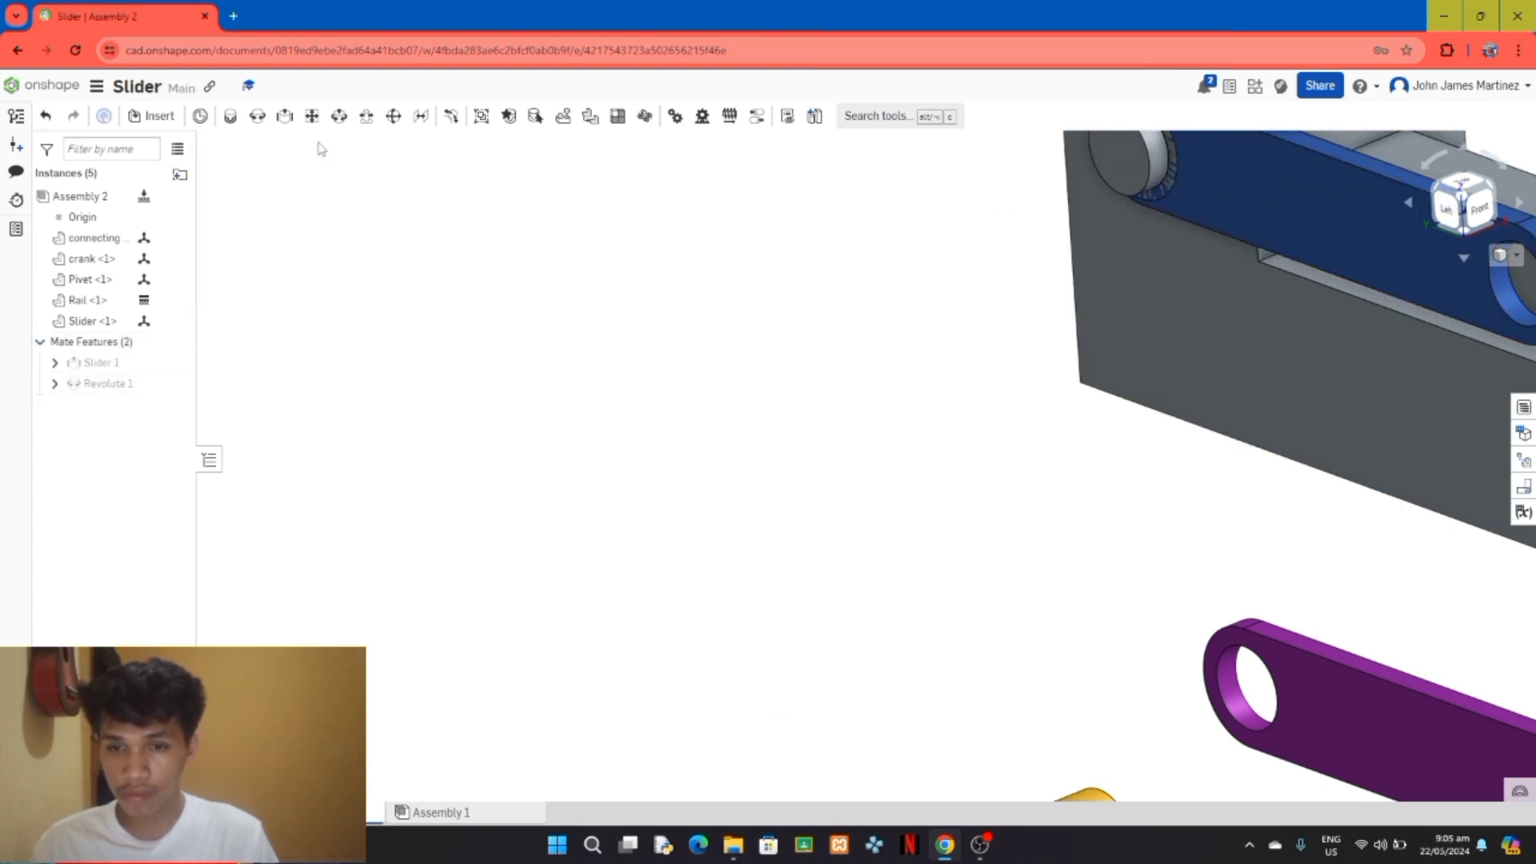
{"action": "left_click", "coordinate": [152, 116]}
{"action": "left_click", "coordinate": [424, 144]}
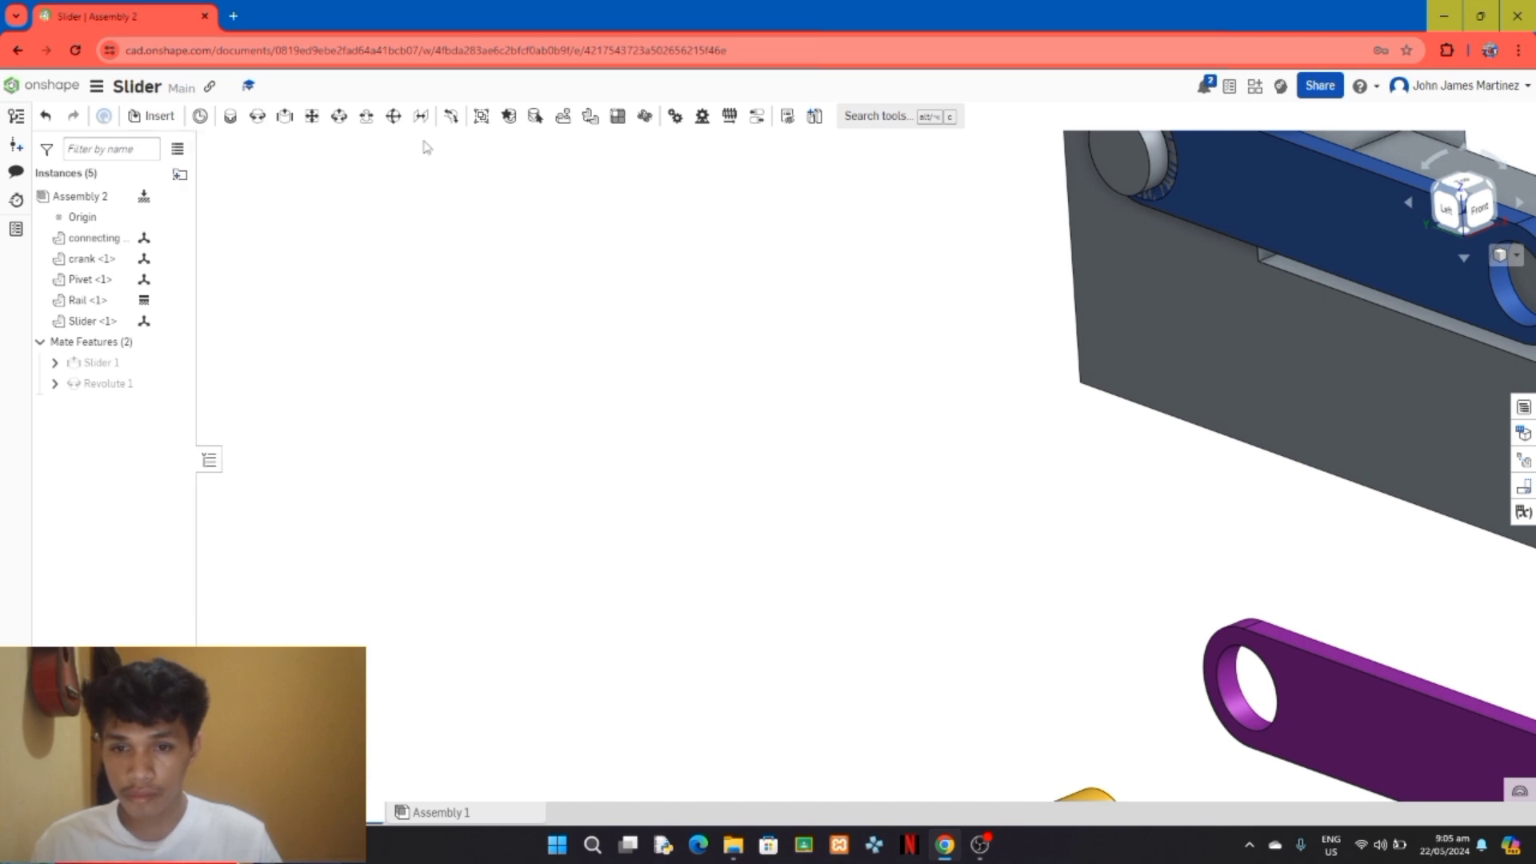
{"action": "key", "text": "ctrl+z"}
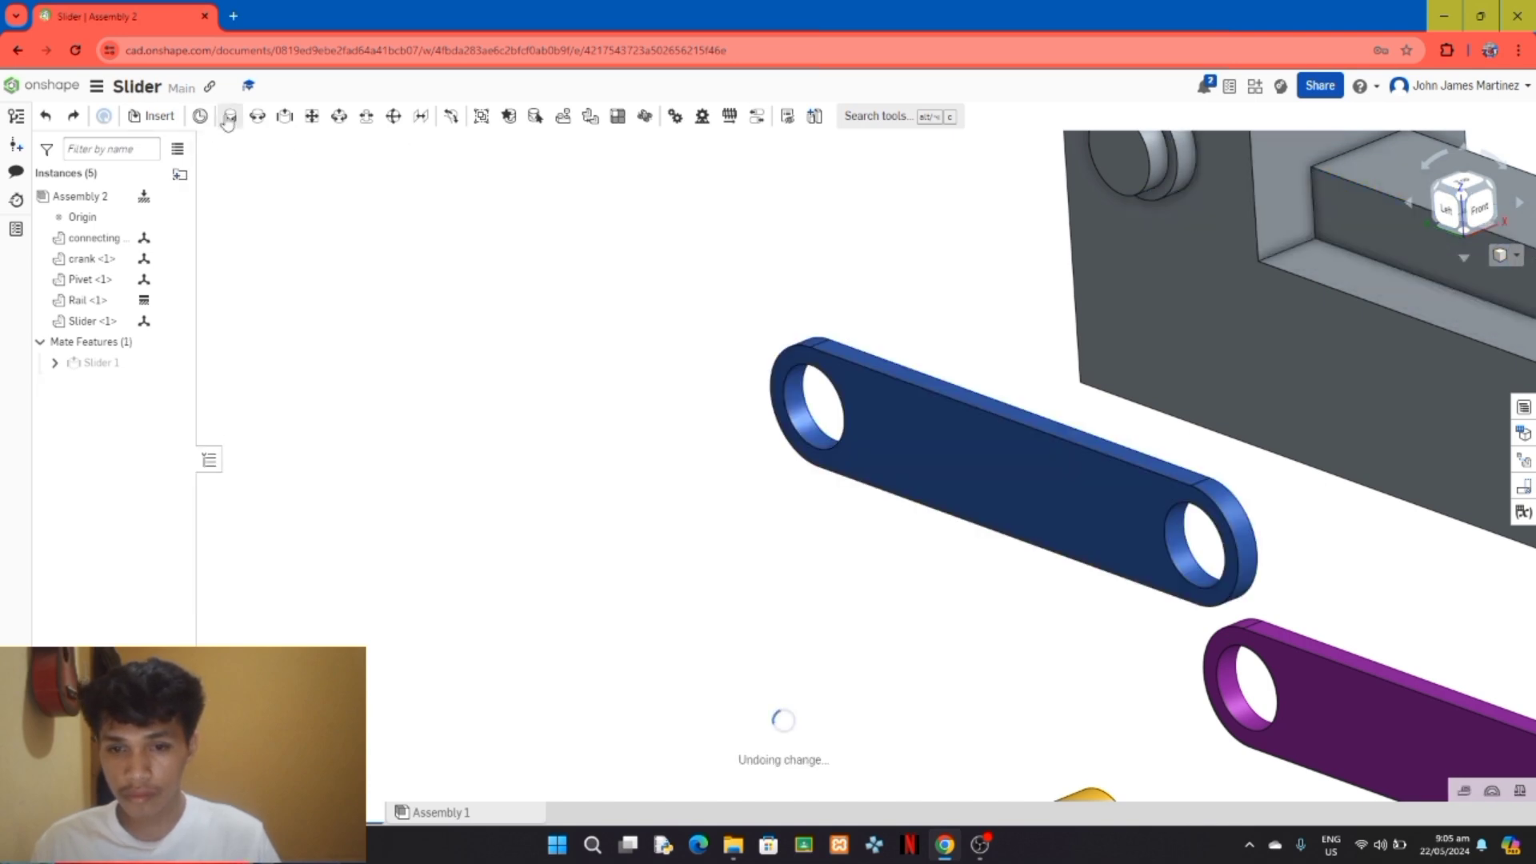
Step: Create a revolute mate between the inner face of the crank's end hole and the outer end of the Rail's pin
{"action": "left_click", "coordinate": [799, 396]}
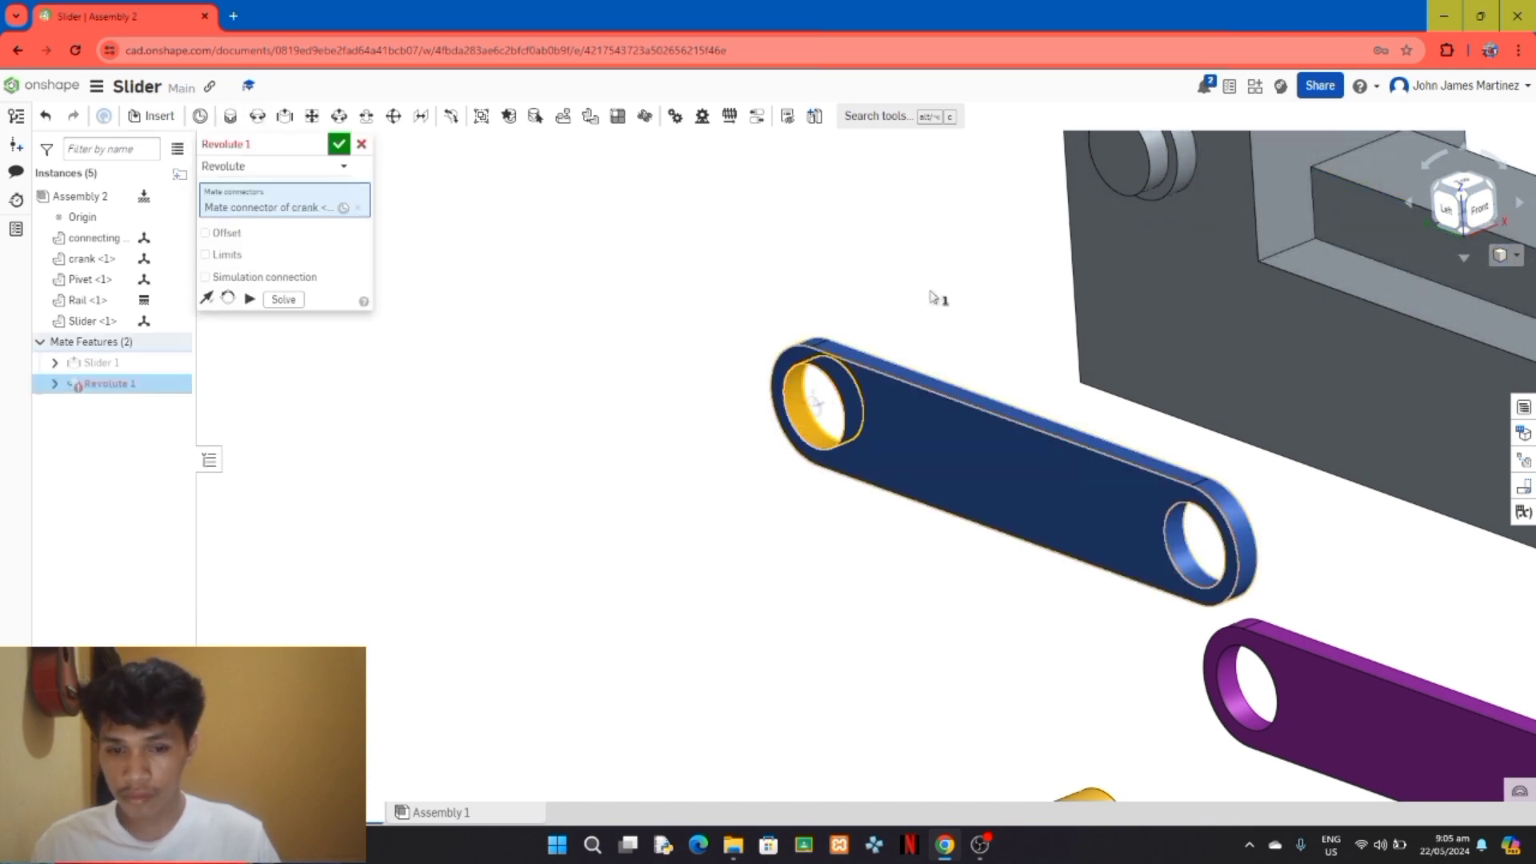
{"action": "left_click", "coordinate": [1148, 157]}
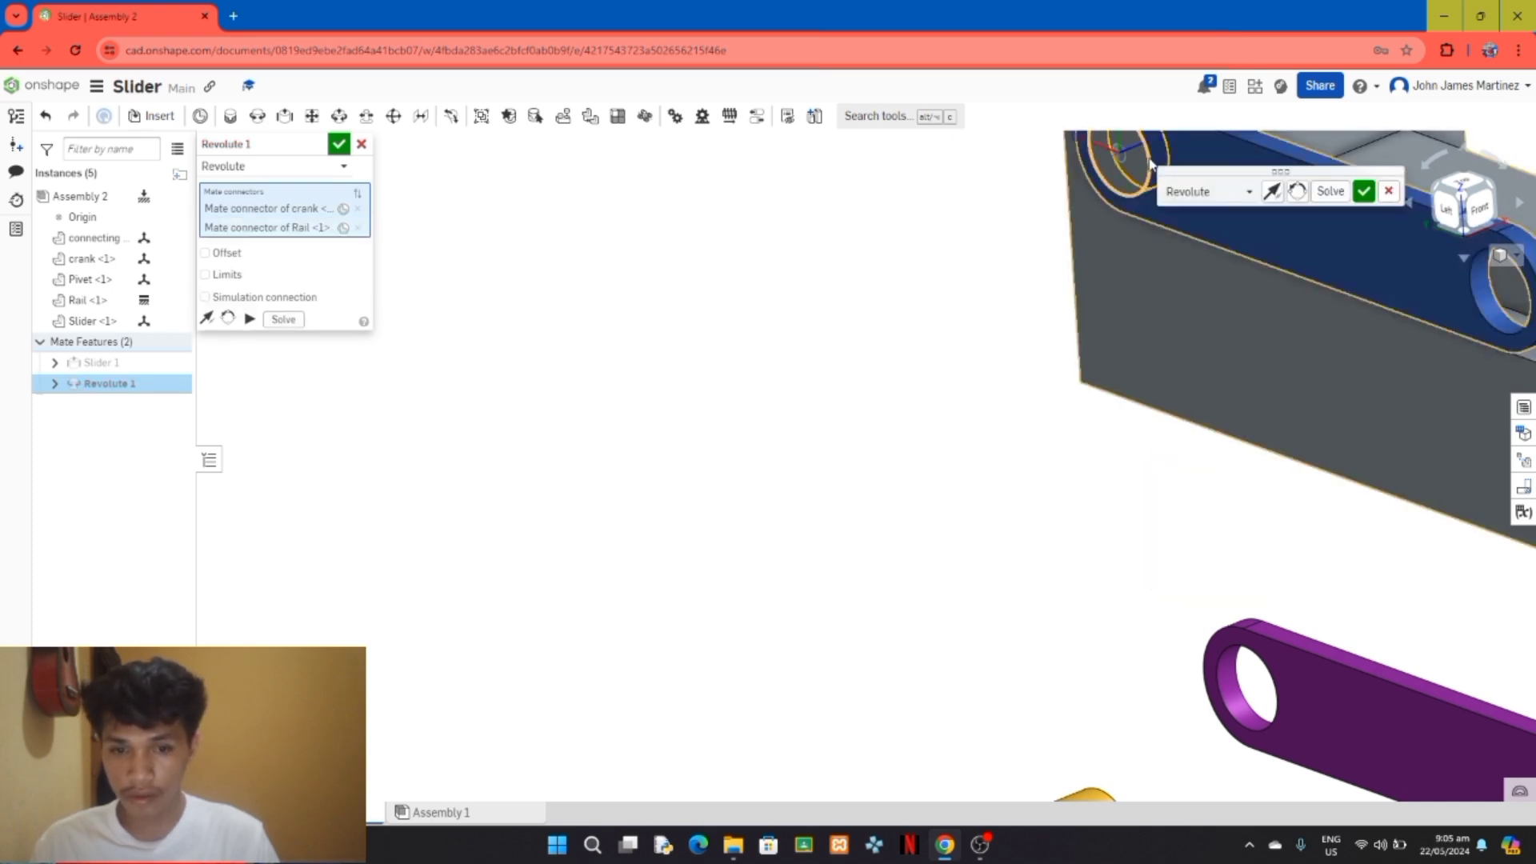
{"action": "left_click", "coordinate": [1362, 193]}
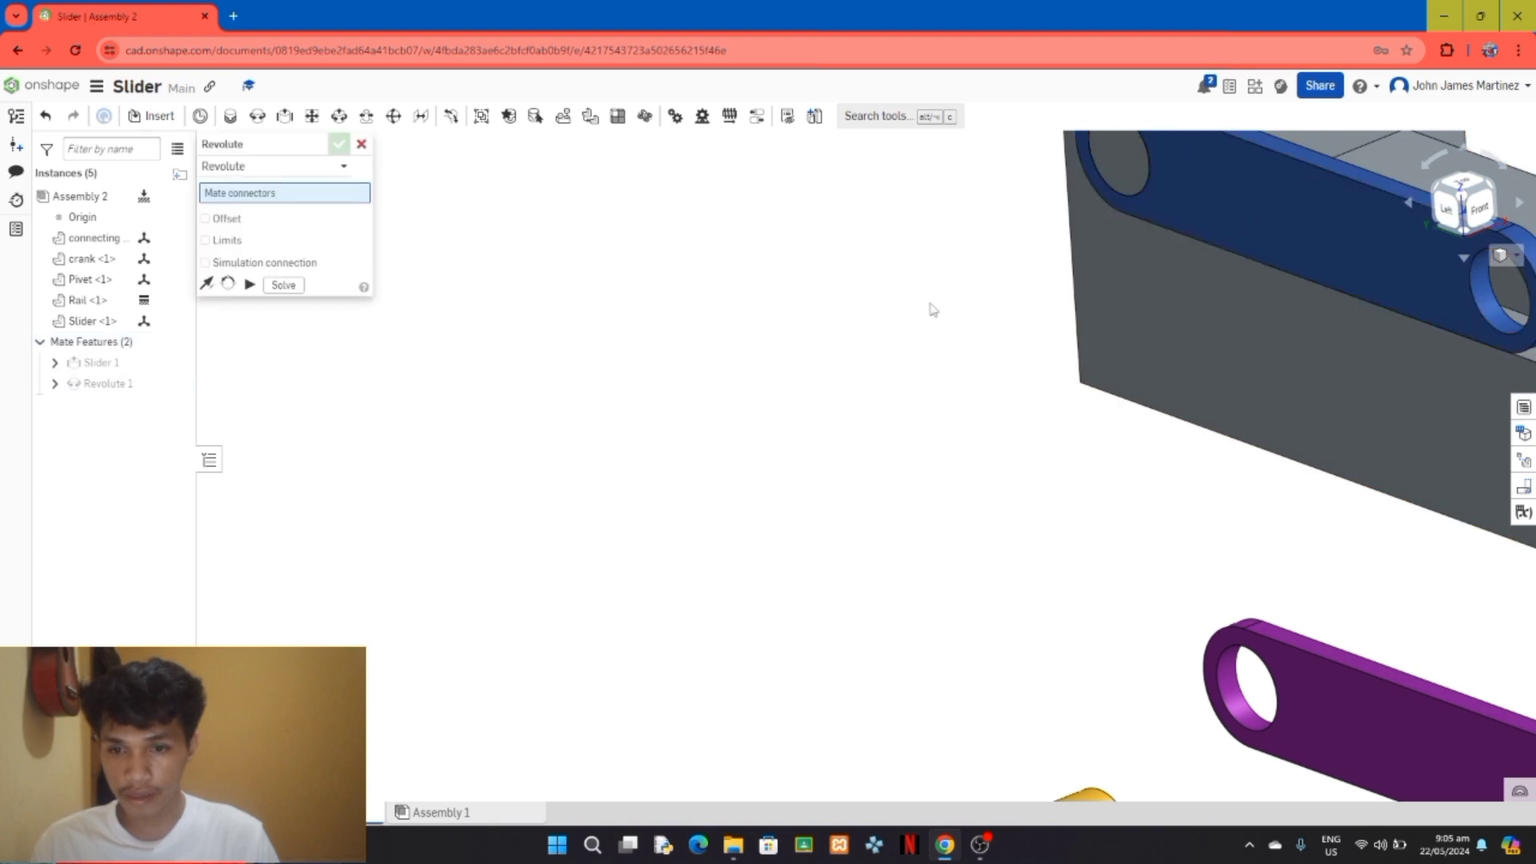
Step: Create a revolute mate between the back end of the Pivet pin and the hole at the crank's free end
{"action": "key", "text": "f"}
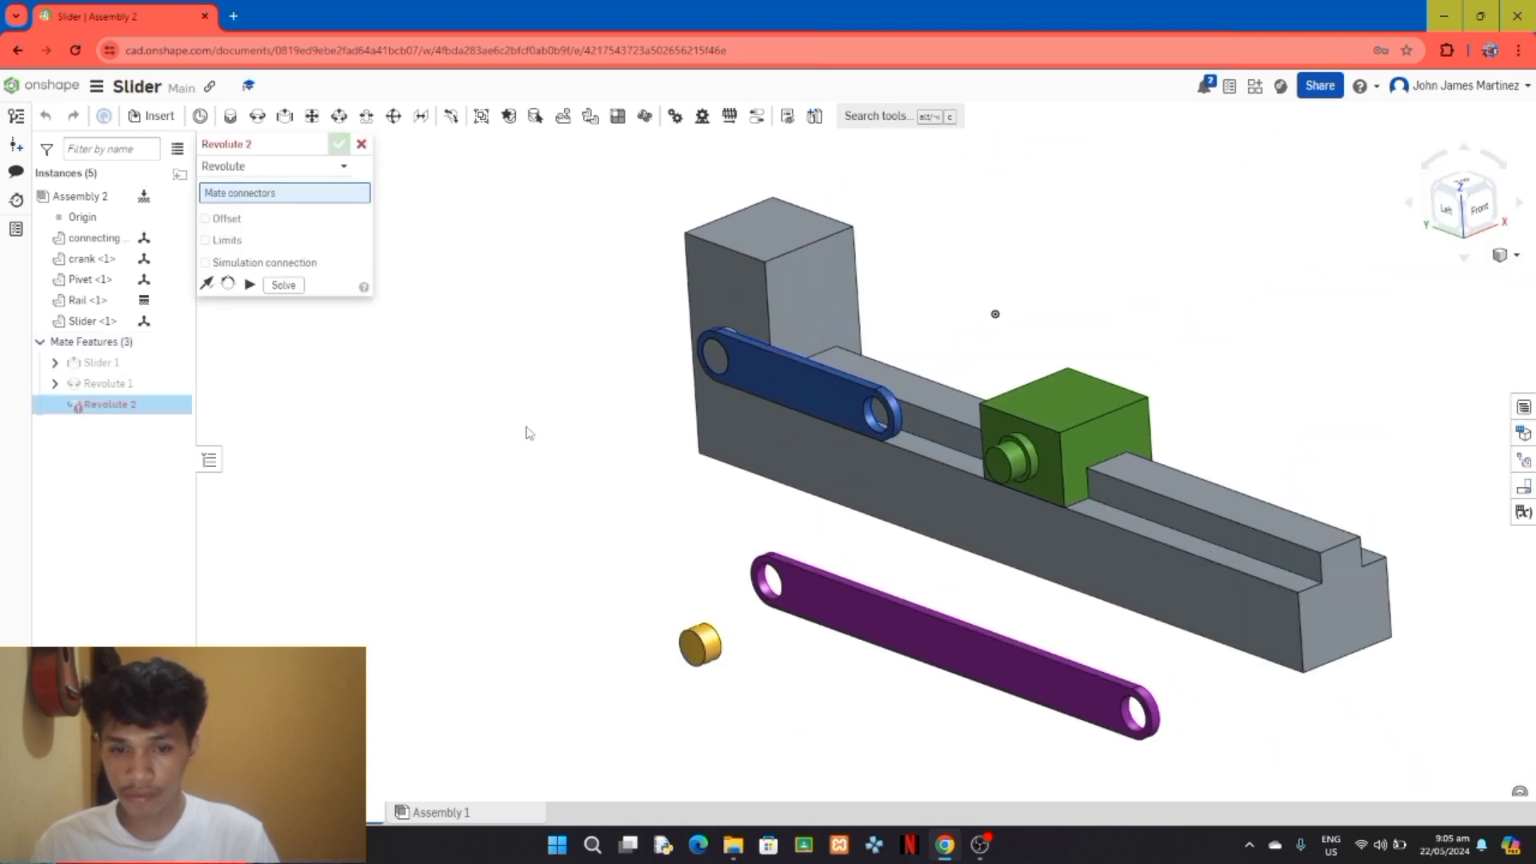
{"action": "right_click_drag", "start_coordinate": [525, 432], "coordinate": [602, 458]}
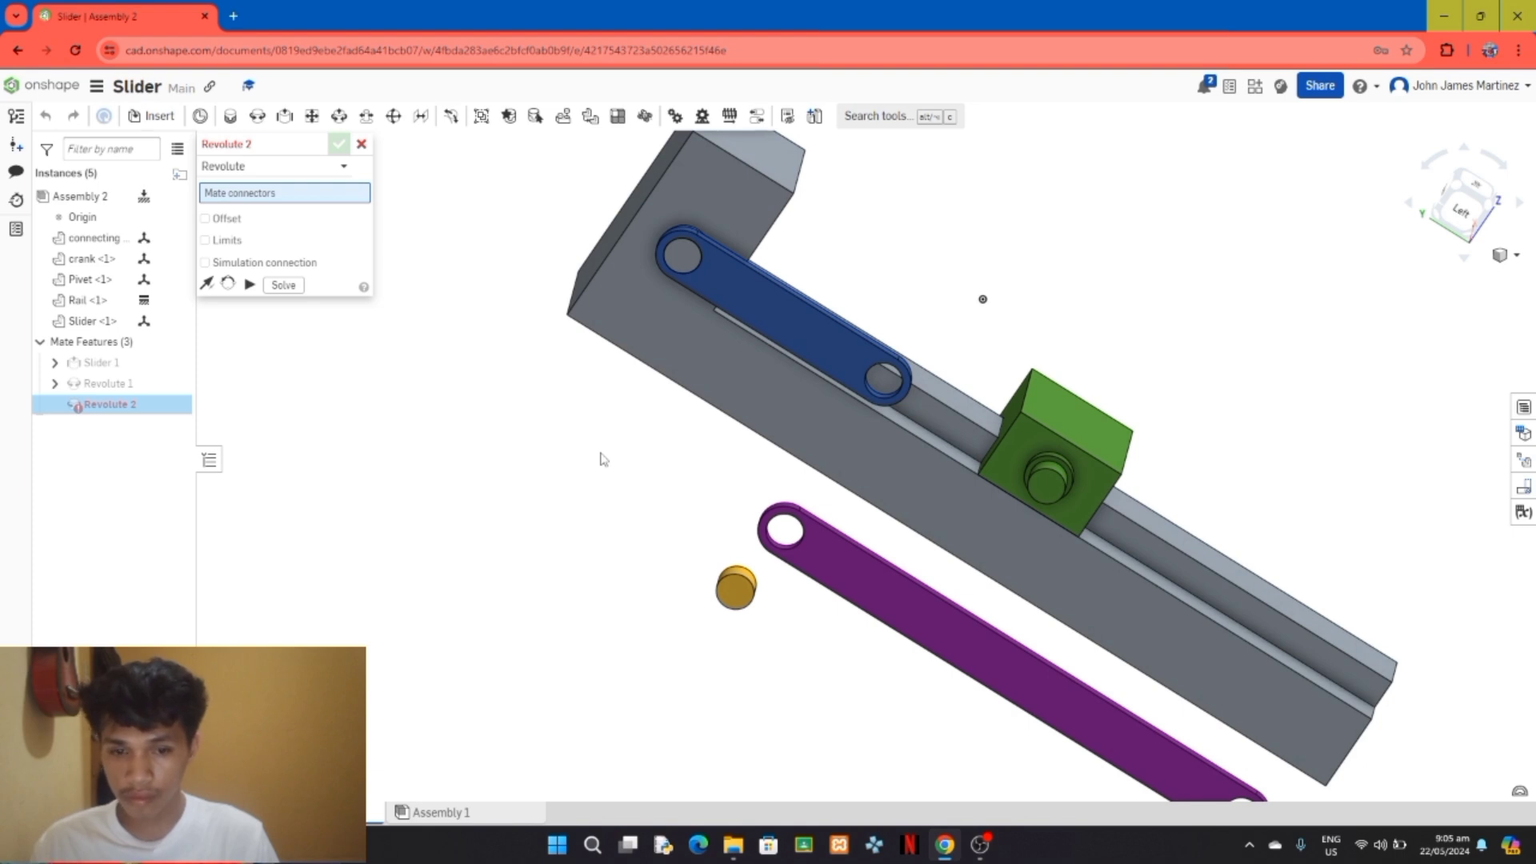
{"action": "left_click", "coordinate": [1461, 209]}
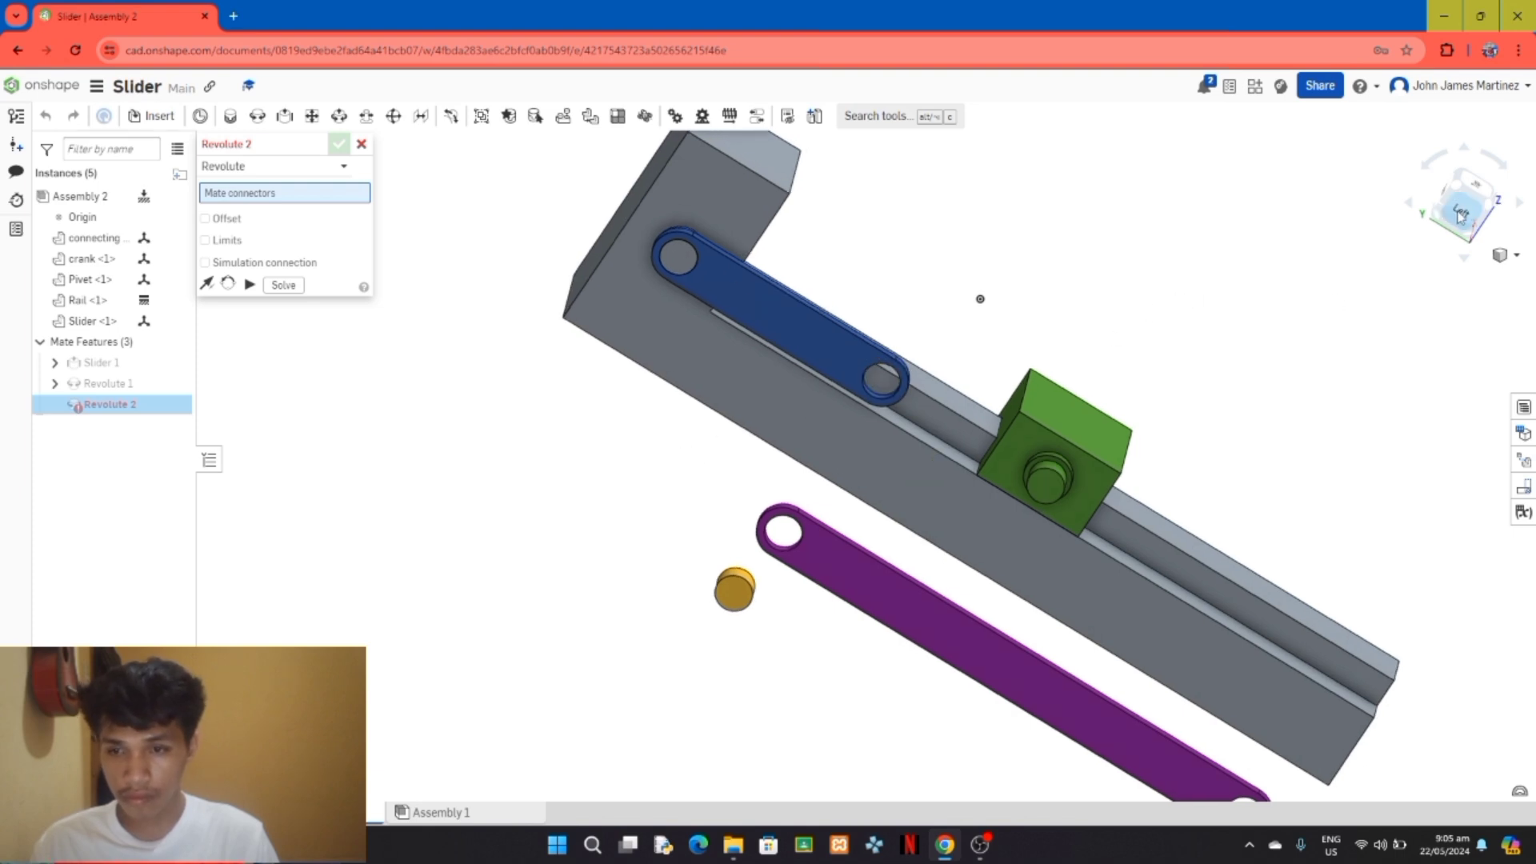
{"action": "scroll", "coordinate": [688, 476], "scroll_direction": "down", "scroll_amount": 5}
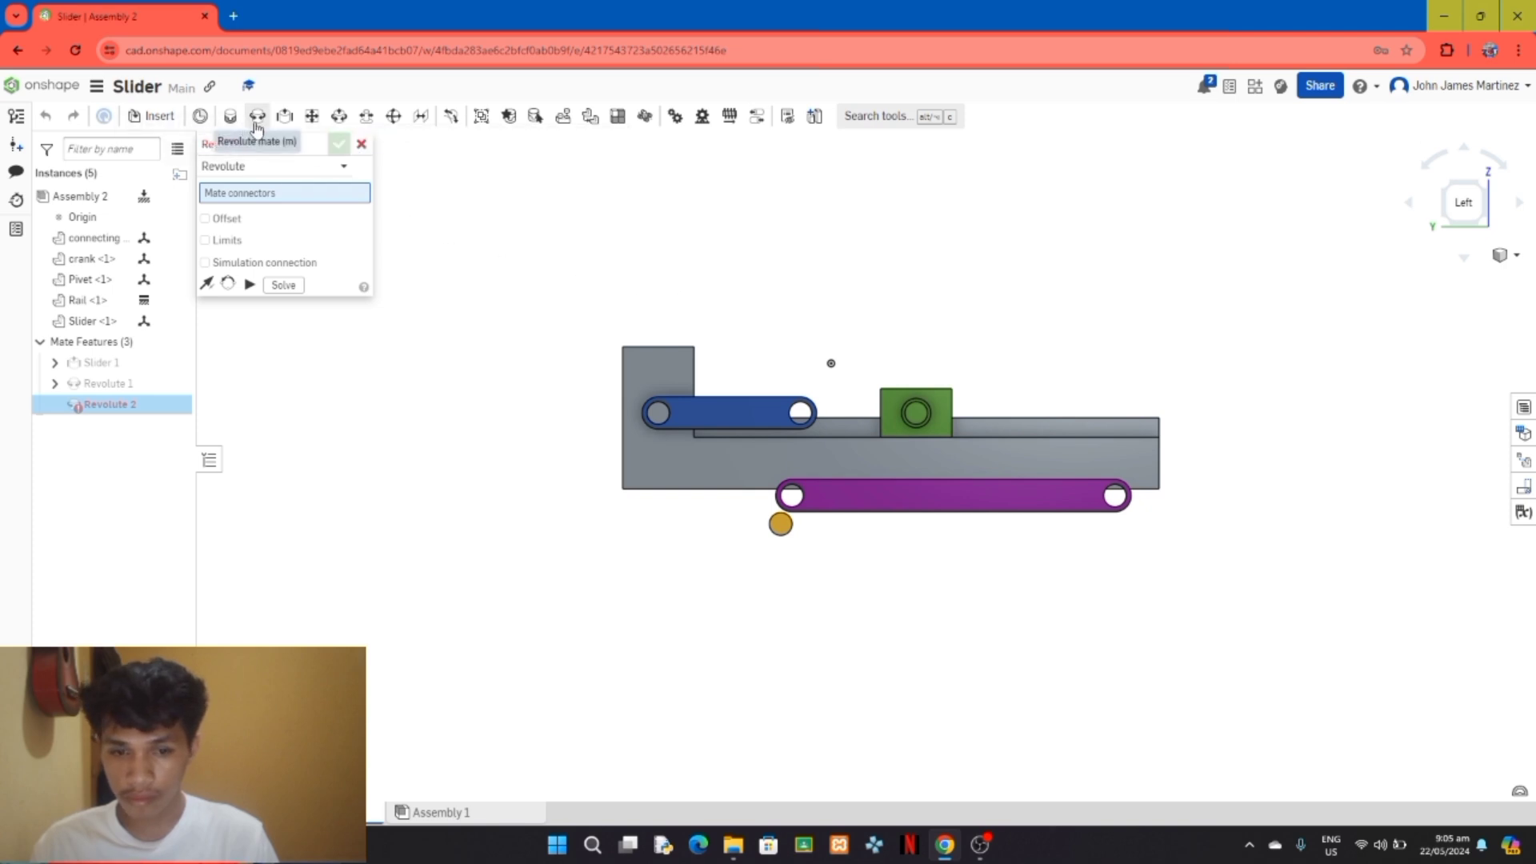
{"action": "key", "text": "shift+7"}
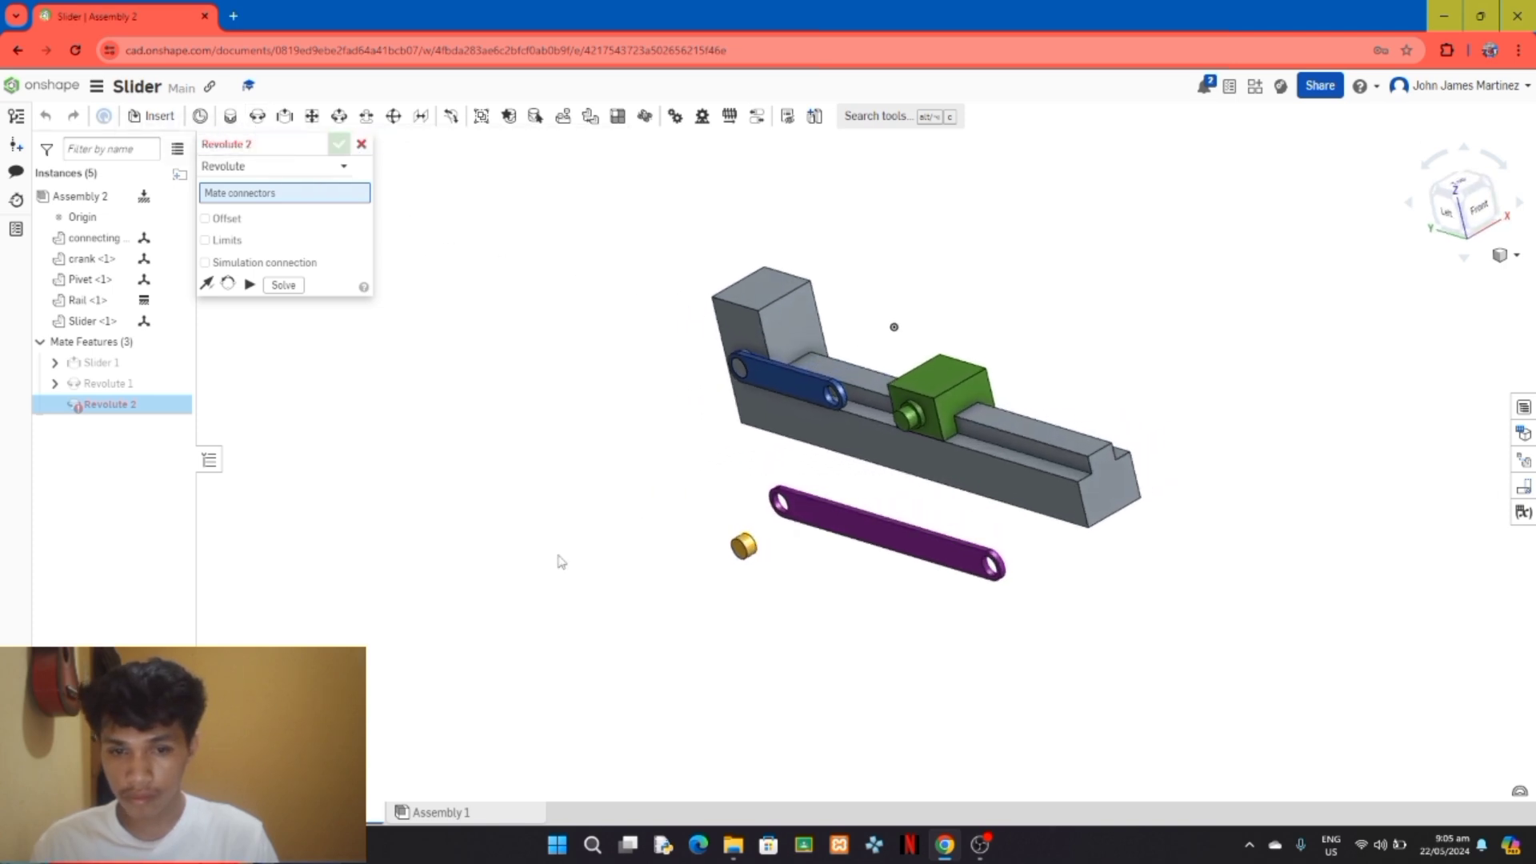
{"action": "left_click", "coordinate": [755, 551]}
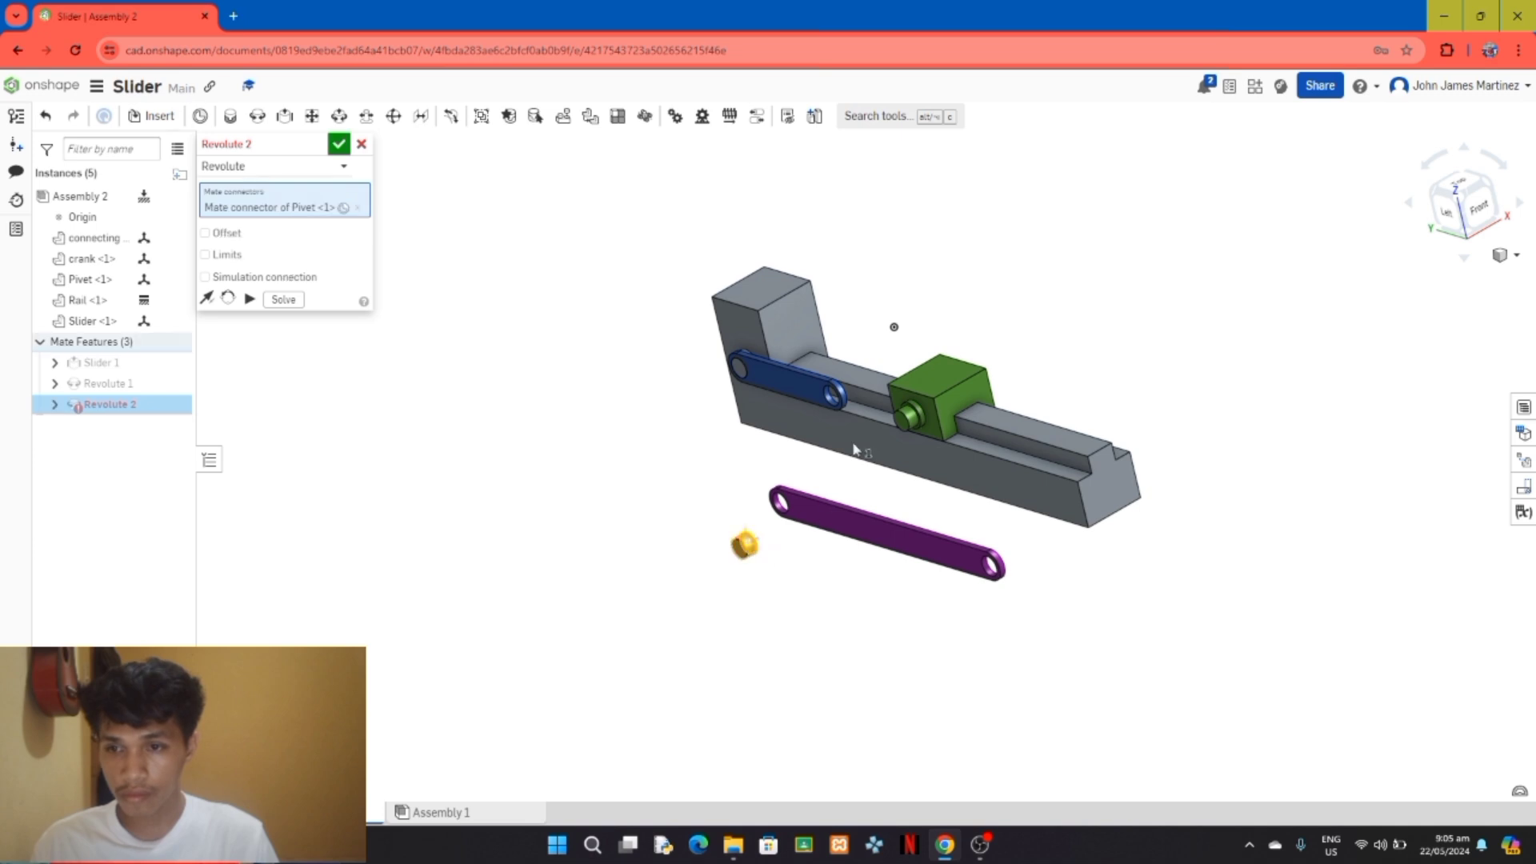
{"action": "scroll", "coordinate": [953, 497], "scroll_direction": "up", "scroll_amount": 6}
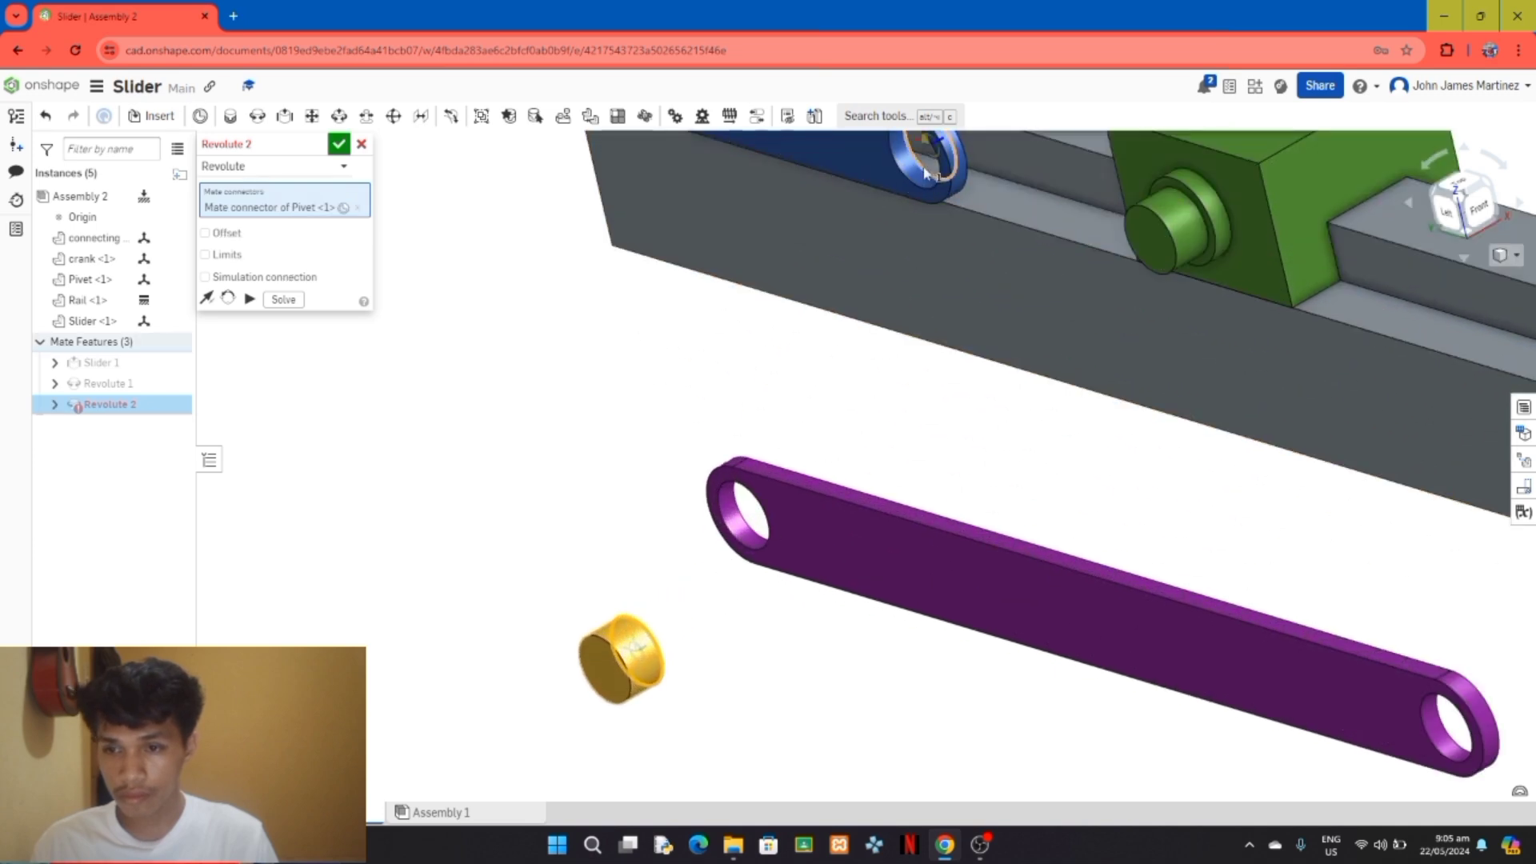
{"action": "left_click", "coordinate": [926, 174]}
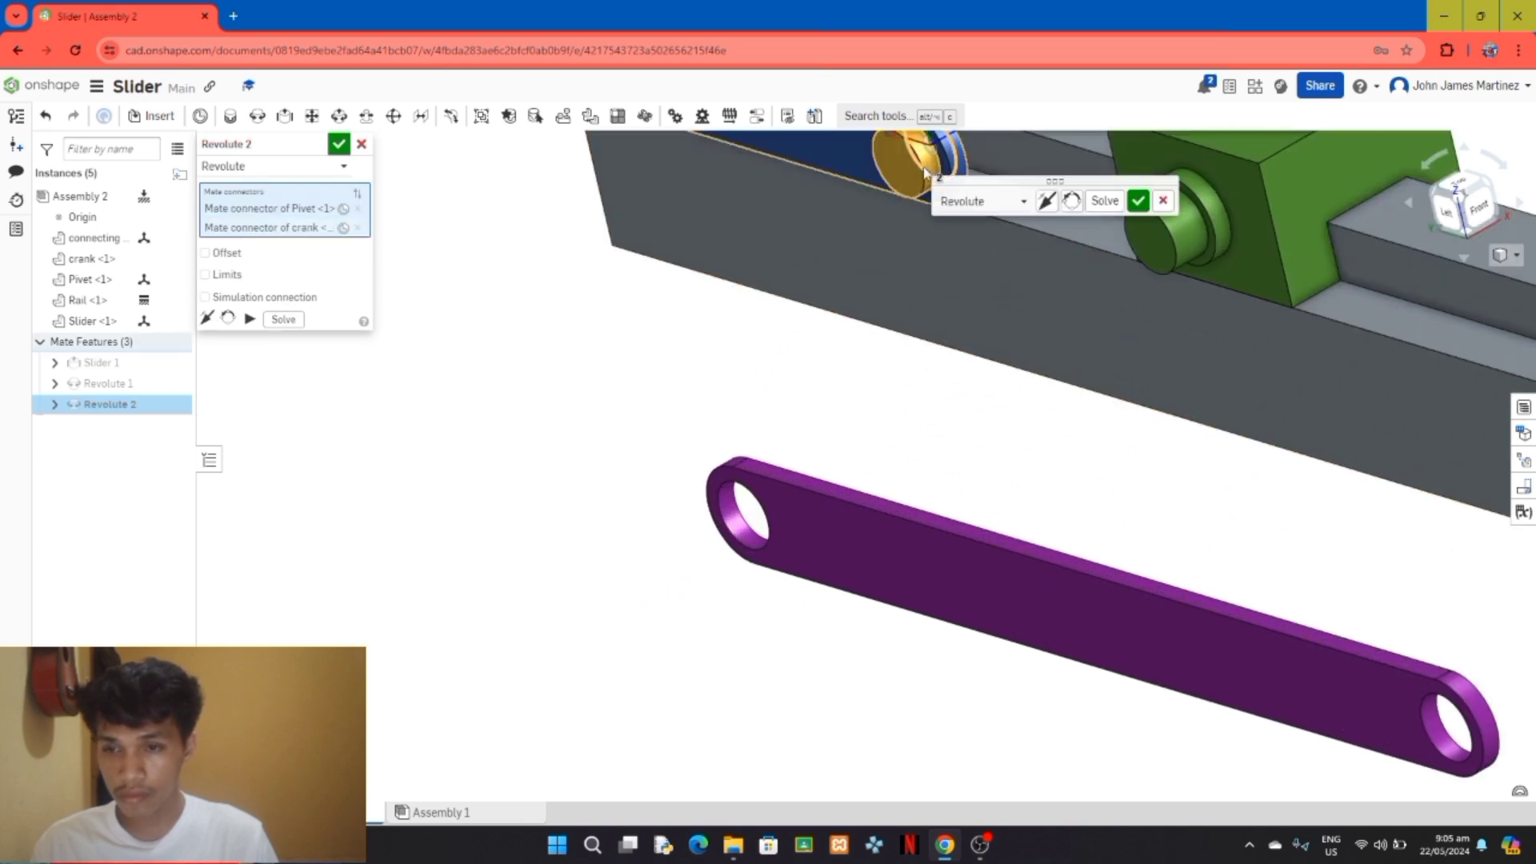
{"action": "left_click", "coordinate": [1136, 200]}
{"action": "scroll", "coordinate": [631, 346], "scroll_direction": "down", "scroll_amount": 5}
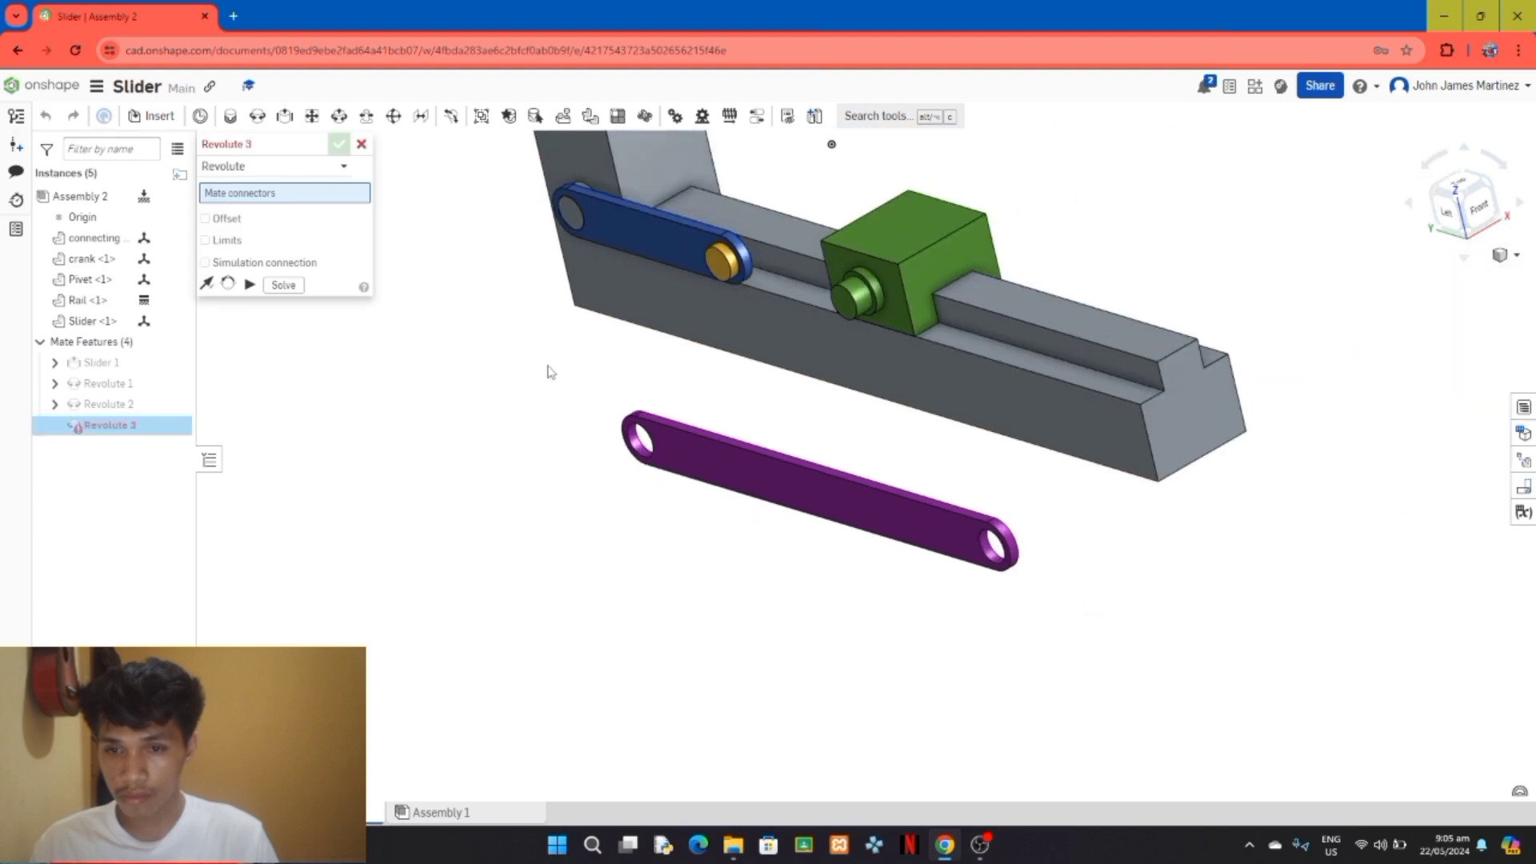
{"action": "left_click", "coordinate": [1446, 211]}
{"action": "scroll", "coordinate": [849, 275], "scroll_direction": "down", "scroll_amount": 3}
{"action": "right_click_drag", "start_coordinate": [1087, 253], "coordinate": [1004, 305]}
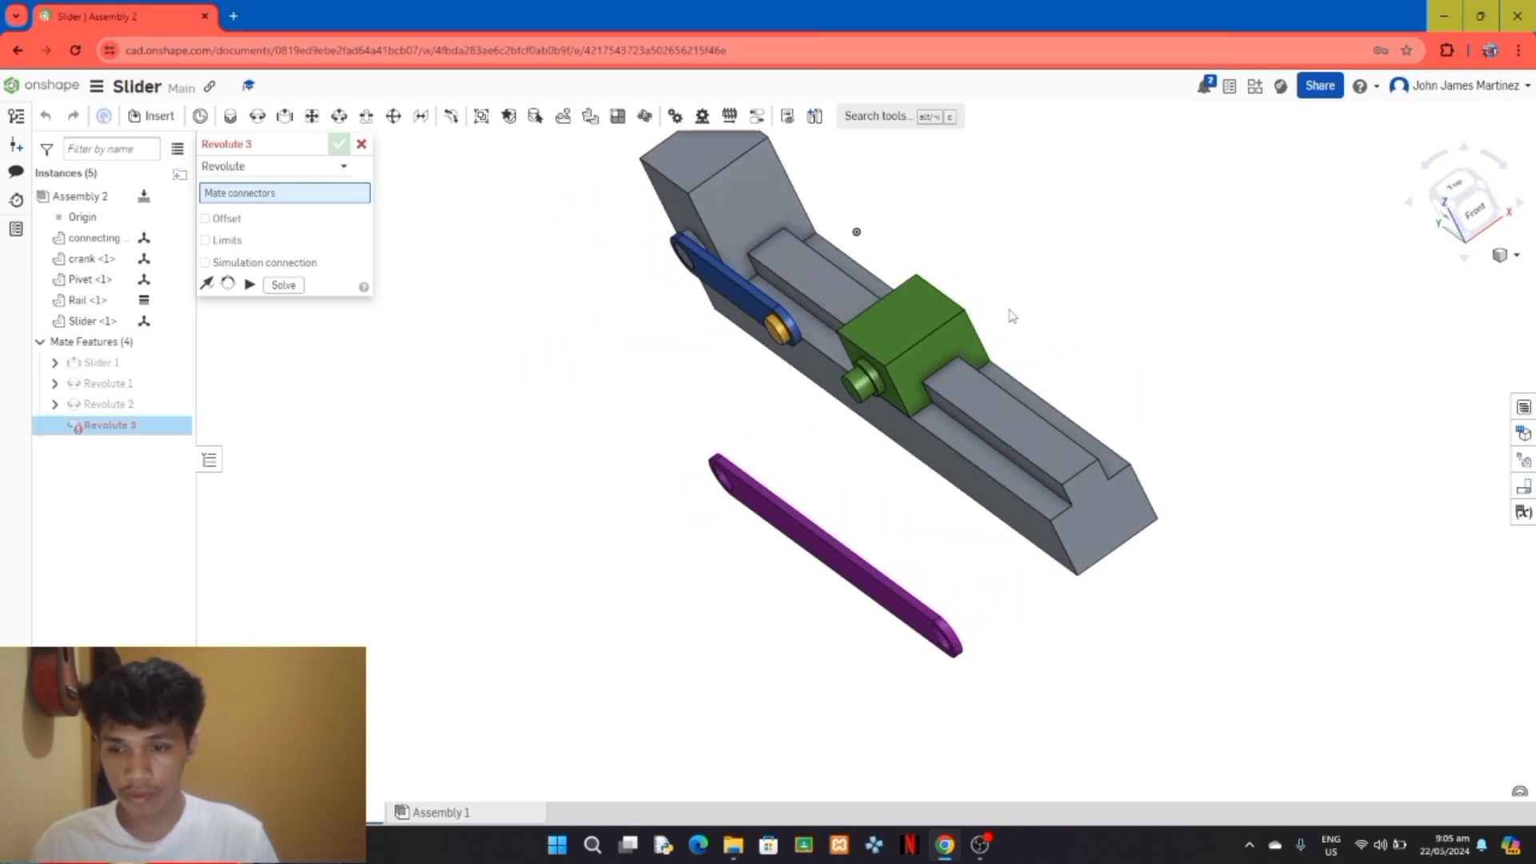
{"action": "left_click", "coordinate": [362, 145]}
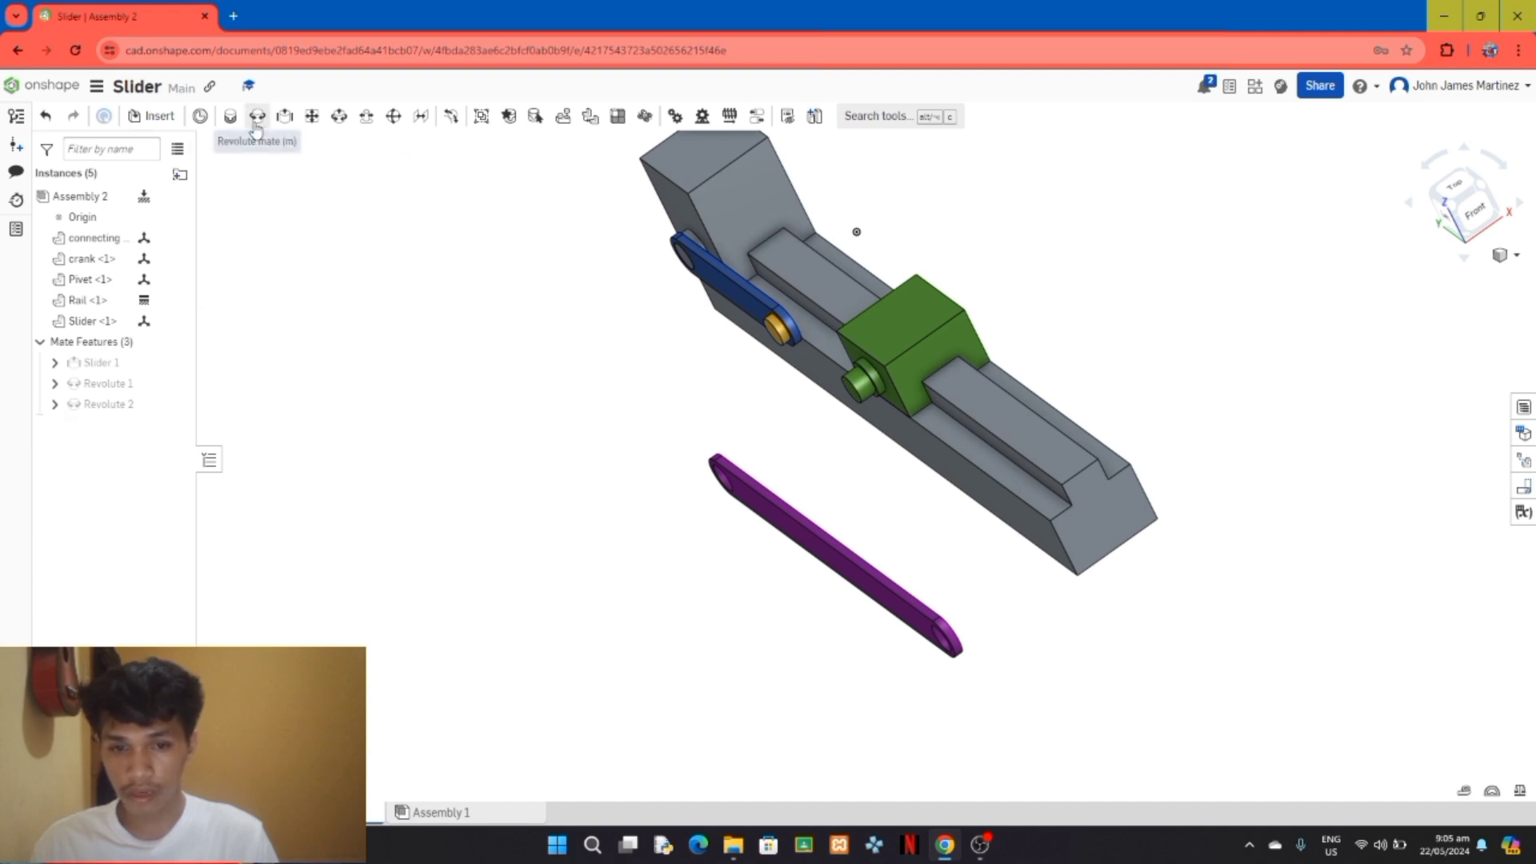
{"action": "left_click", "coordinate": [256, 120]}
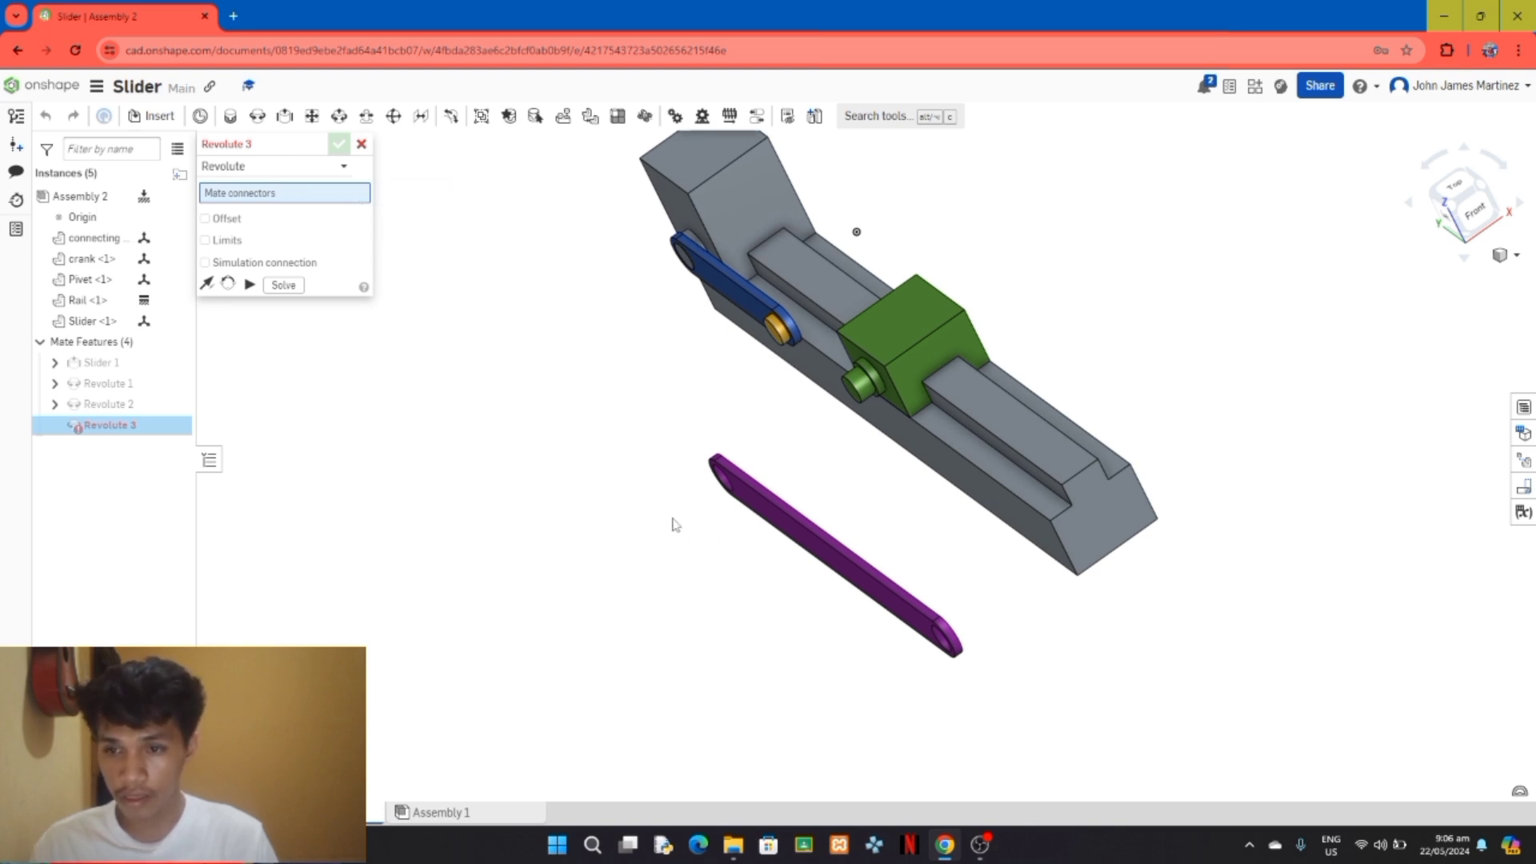
{"action": "scroll", "coordinate": [676, 521], "scroll_direction": "up", "scroll_amount": 3}
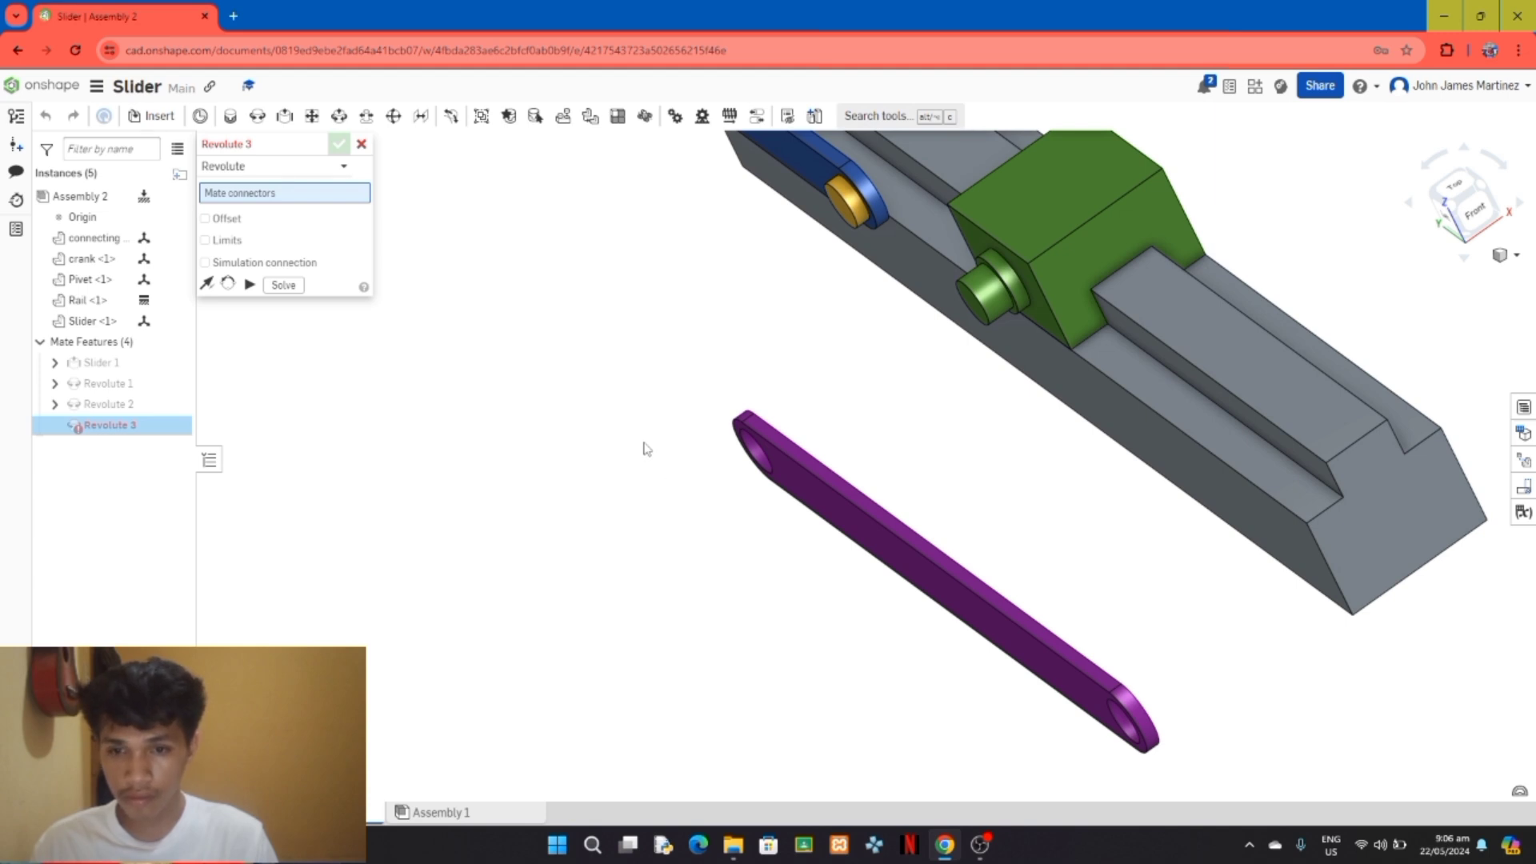
{"action": "left_click", "coordinate": [361, 144]}
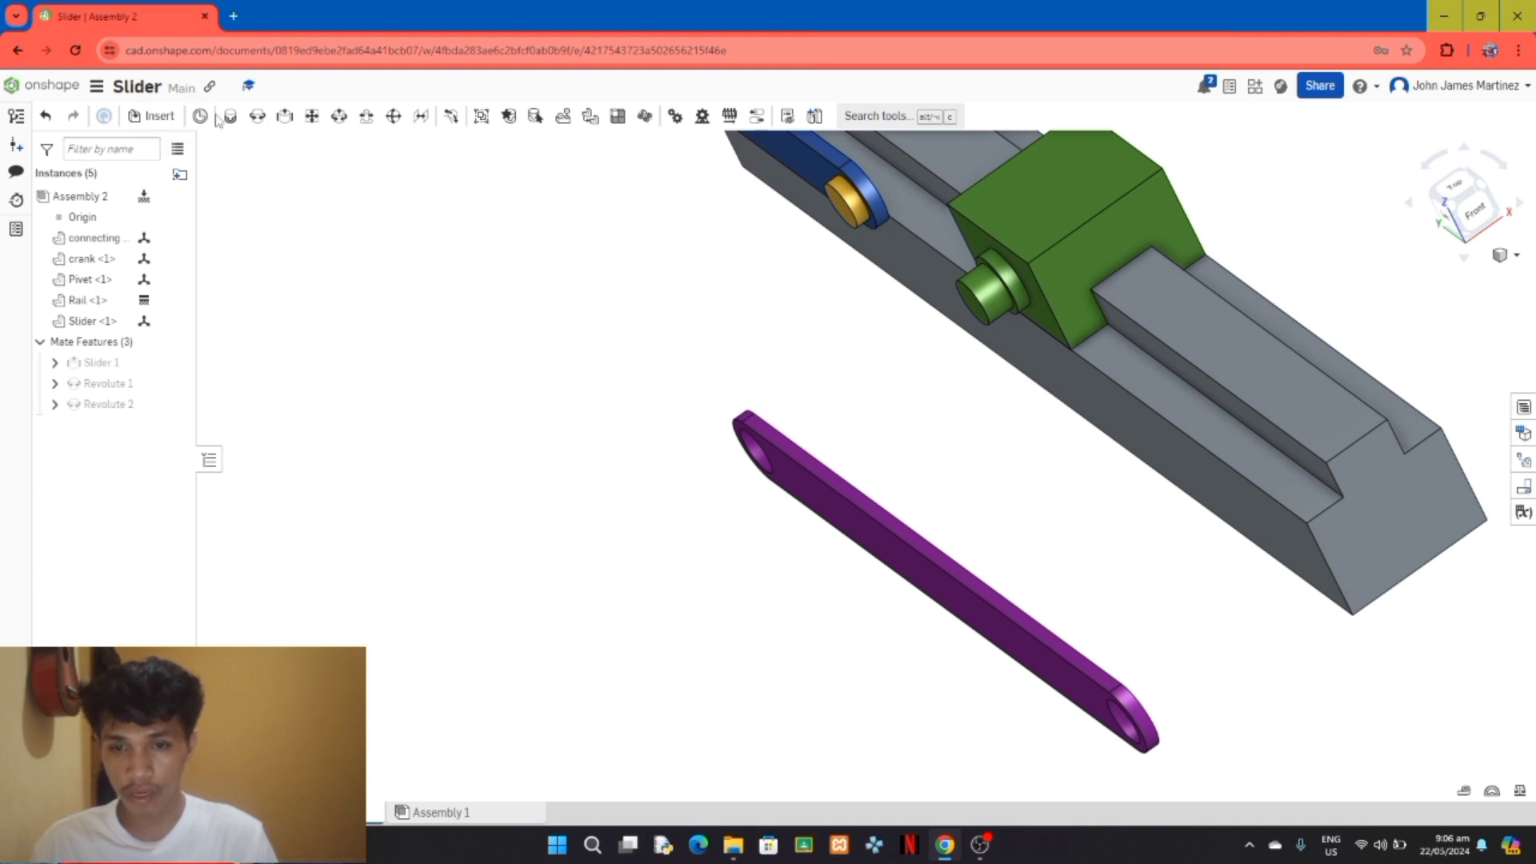
Step: Create a revolute mate between the front edge of the connecting rod's near hole and the outer end of the Pivet pin
{"action": "left_click", "coordinate": [256, 118]}
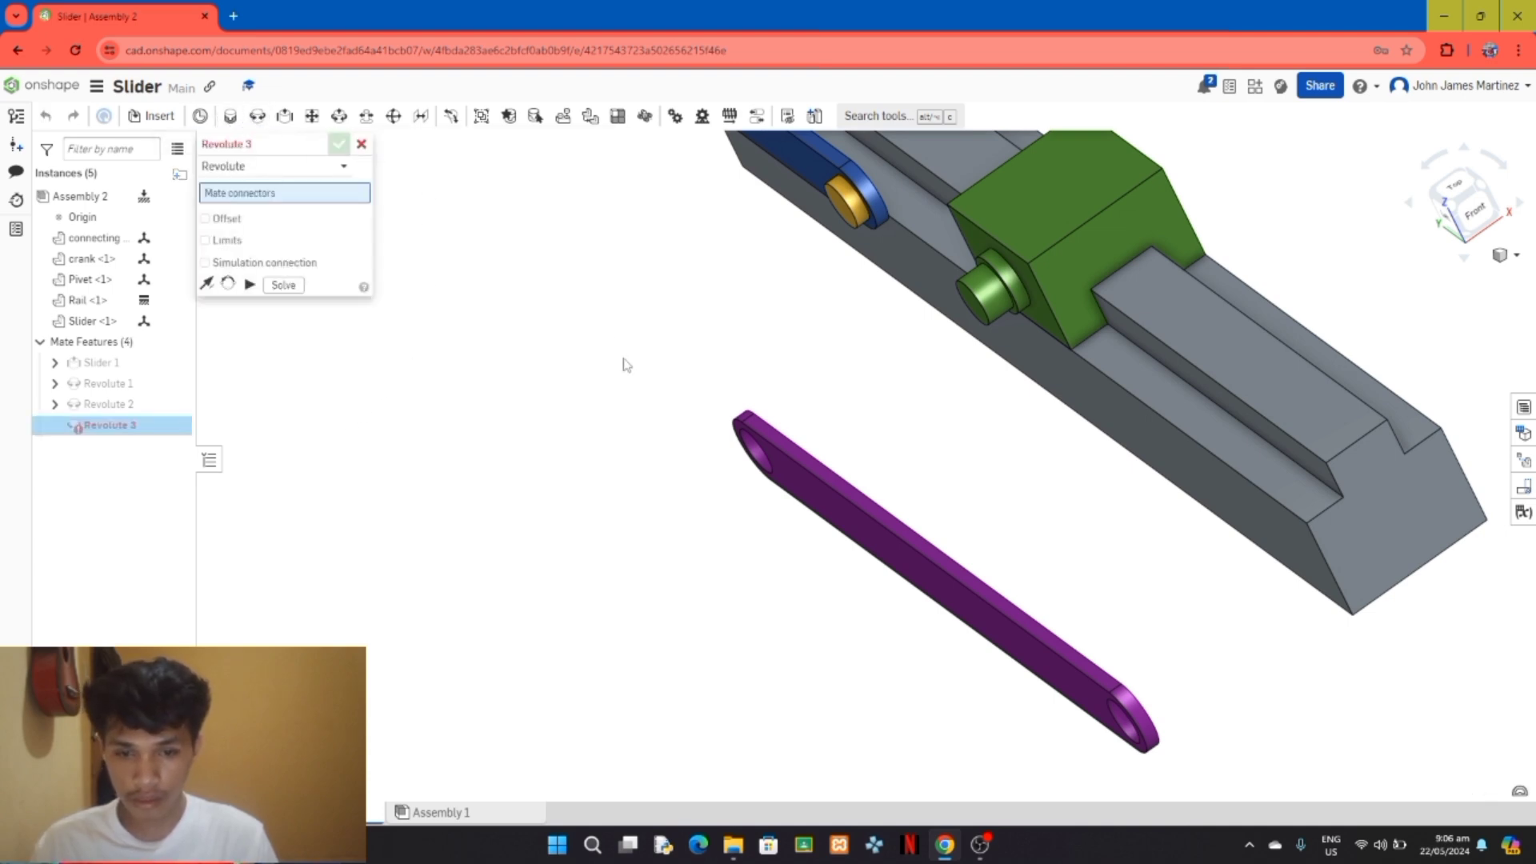
{"action": "scroll", "coordinate": [624, 364], "scroll_direction": "up", "scroll_amount": 3}
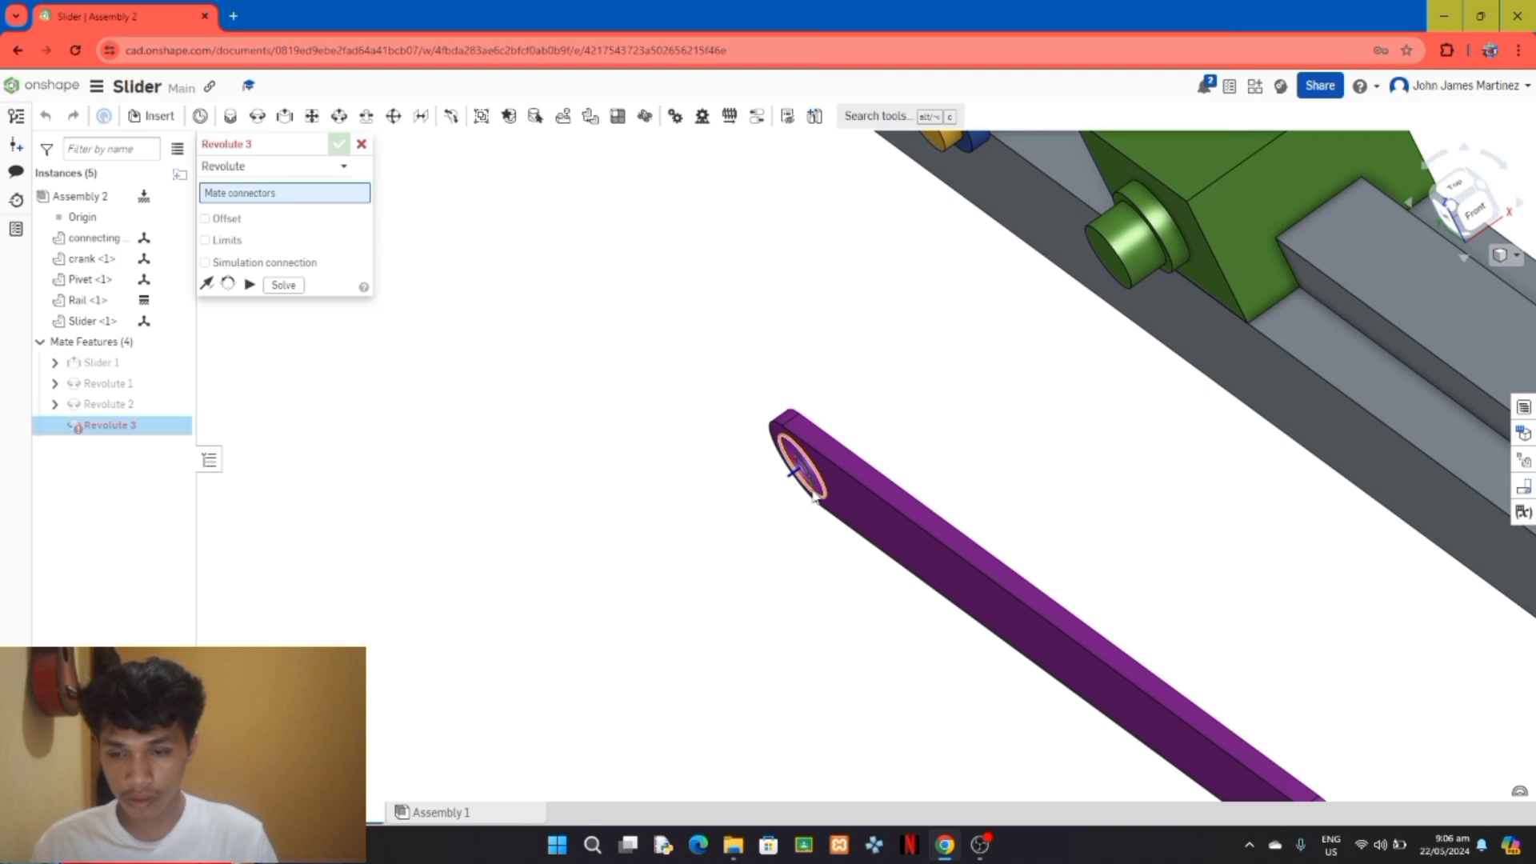
{"action": "left_click", "coordinate": [812, 496]}
{"action": "scroll", "coordinate": [911, 336], "scroll_direction": "down", "scroll_amount": 2}
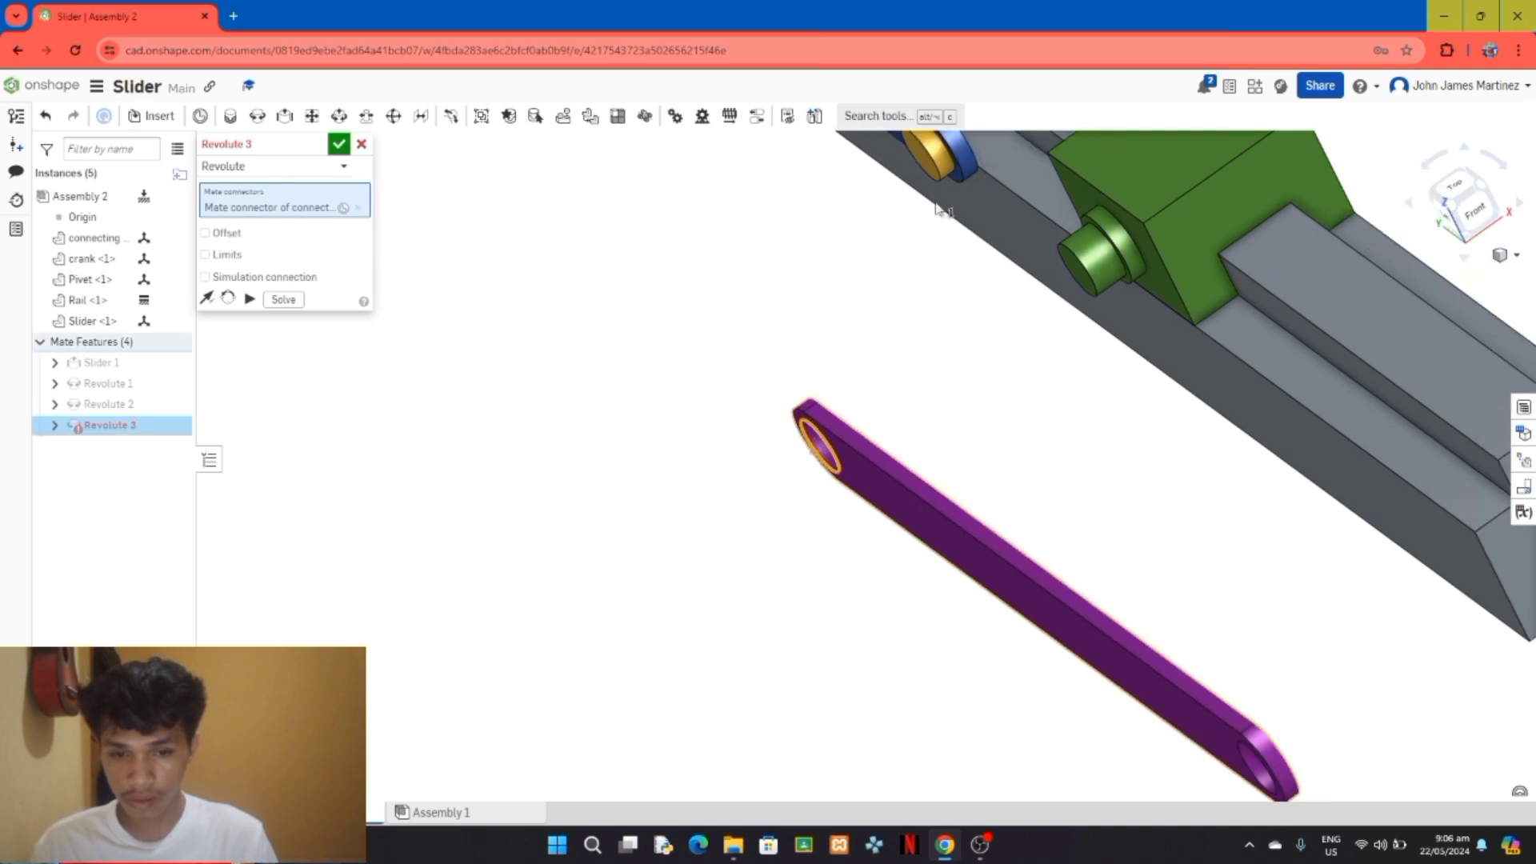
{"action": "left_click", "coordinate": [939, 163]}
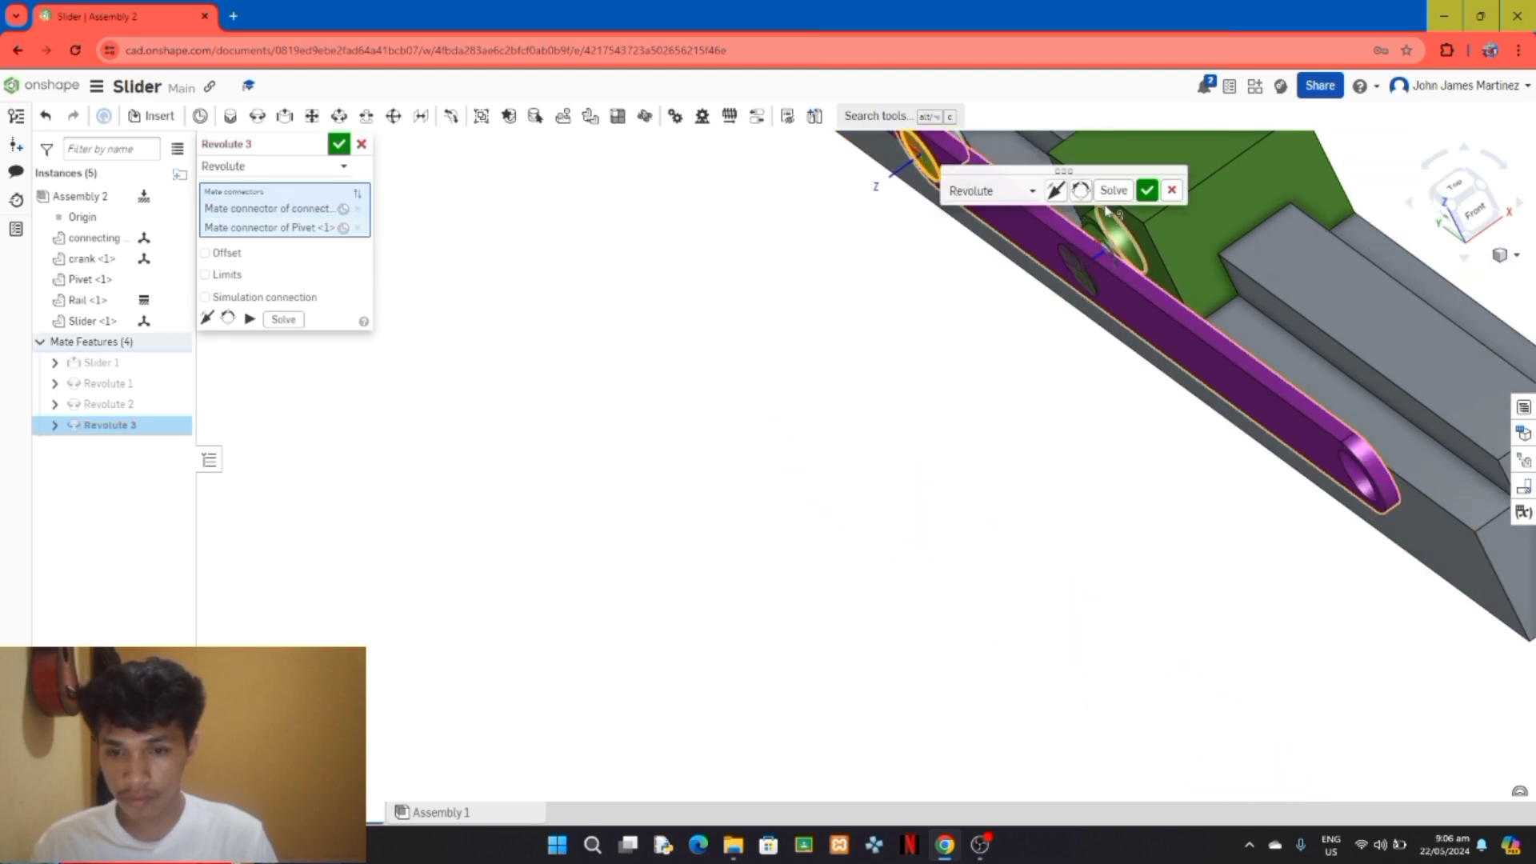
{"action": "left_click", "coordinate": [1147, 190]}
{"action": "scroll", "coordinate": [966, 428], "scroll_direction": "down", "scroll_amount": 2}
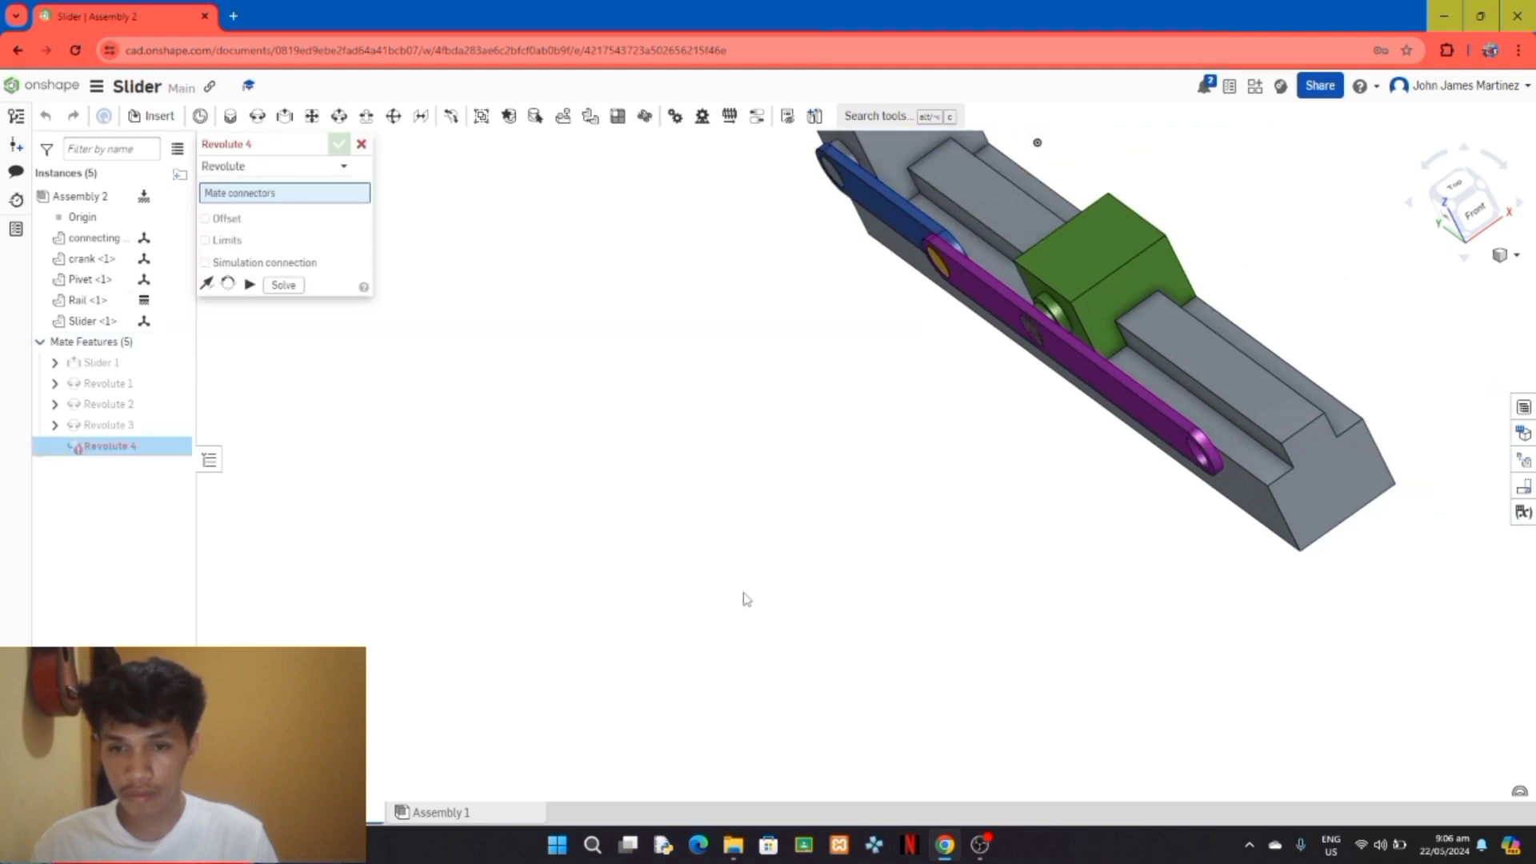
{"action": "left_click", "coordinate": [360, 144]}
Step: Swing the connecting rod slightly upward about the Pivet pin, clear of the Slider block's pin
{"action": "mouse_move", "coordinate": [905, 508]}
{"action": "right_mouse_down"}
{"action": "mouse_move", "coordinate": [963, 448]}
{"action": "mouse_move", "coordinate": [936, 518]}
{"action": "mouse_move", "coordinate": [912, 518]}
{"action": "mouse_move", "coordinate": [914, 497]}
{"action": "right_mouse_up"}
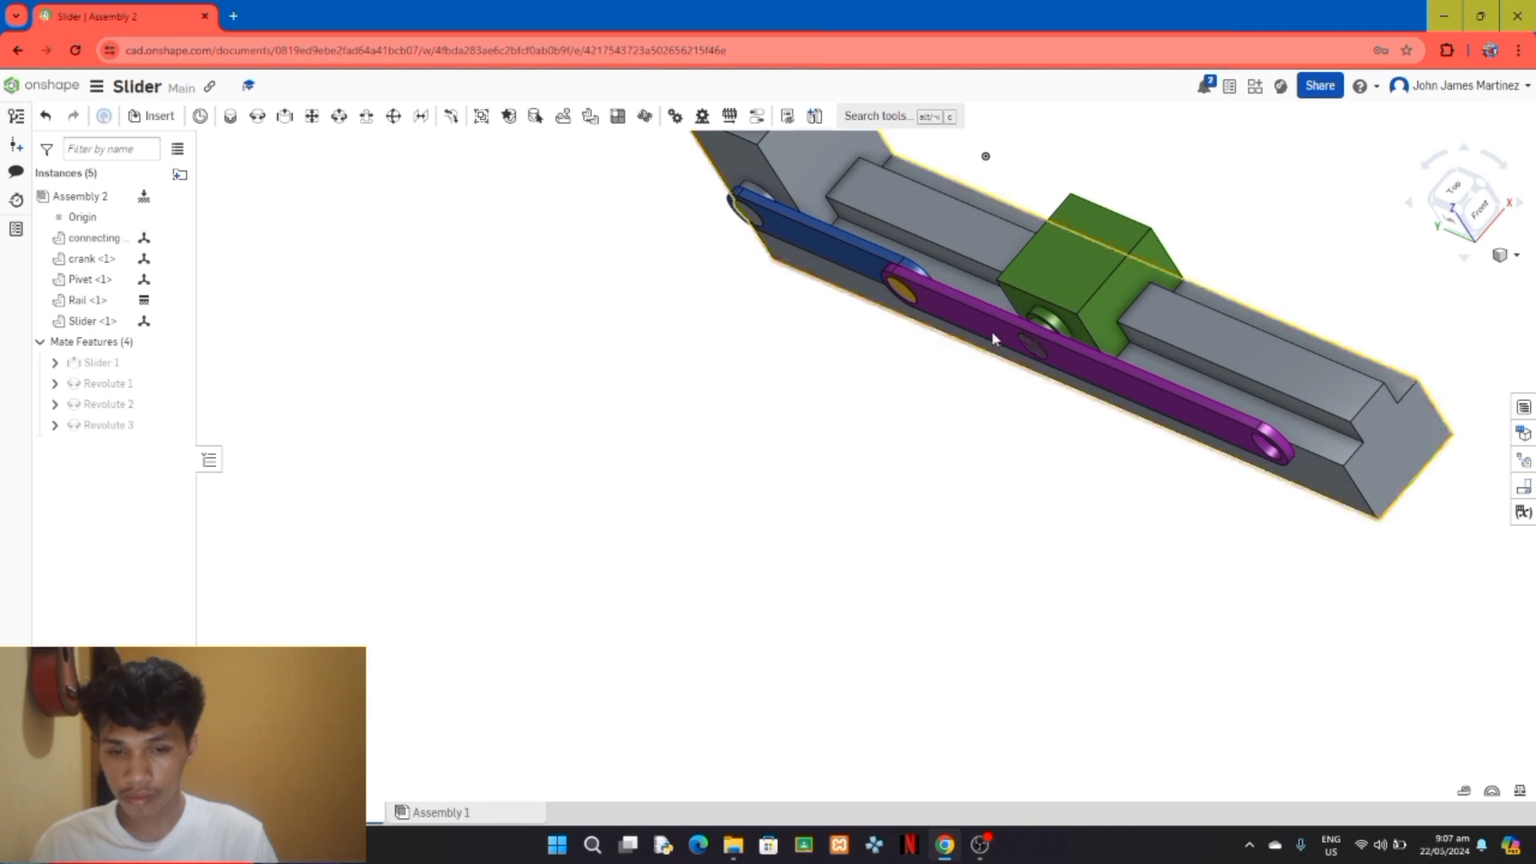
{"action": "left_click_drag", "start_coordinate": [994, 333], "coordinate": [903, 233]}
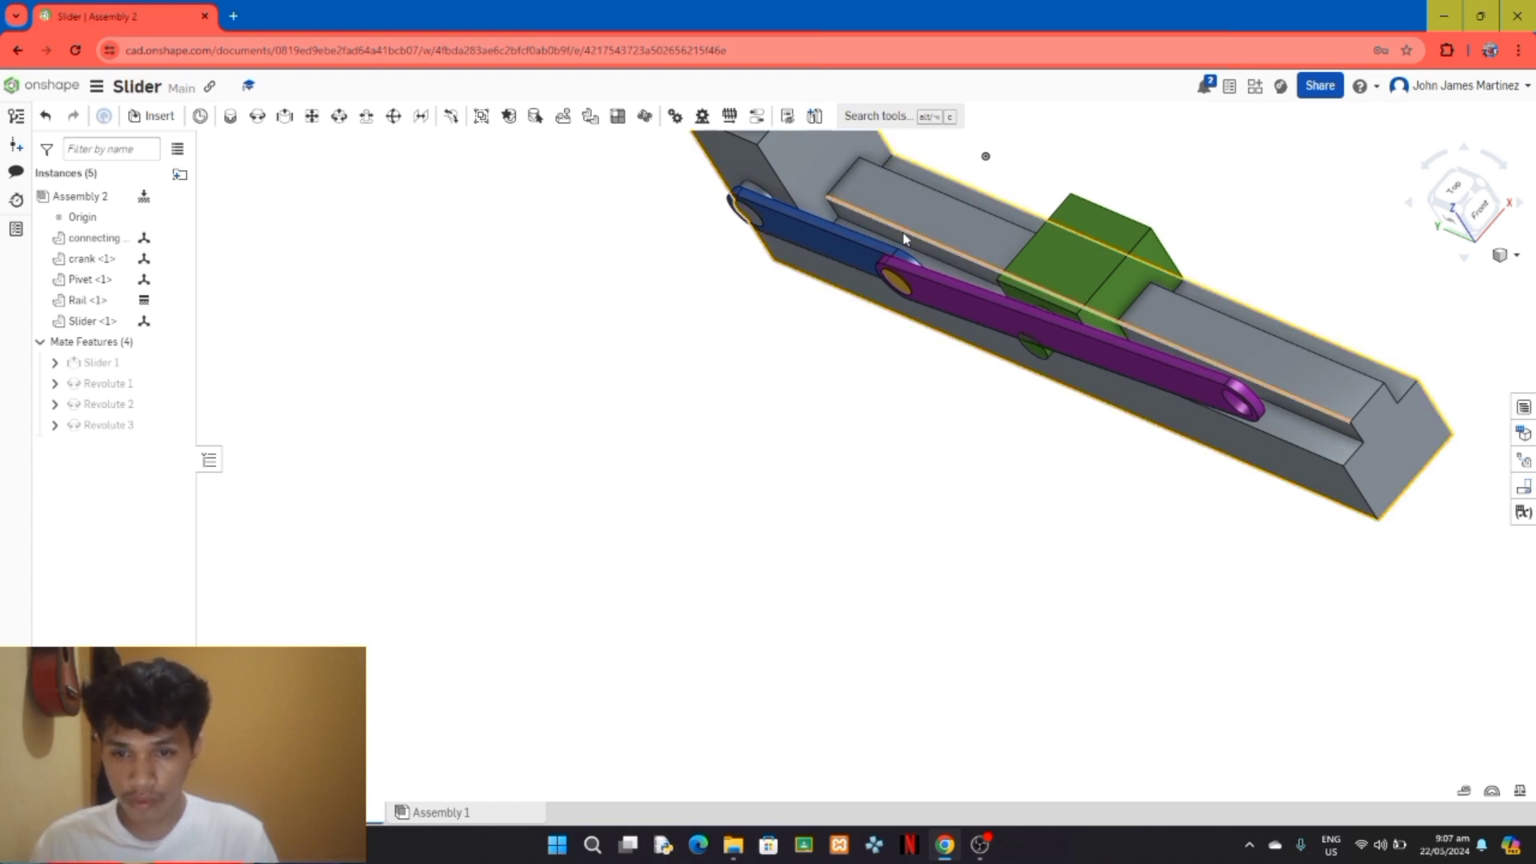
{"action": "scroll", "coordinate": [922, 387], "scroll_direction": "down", "scroll_amount": 3}
{"action": "scroll", "coordinate": [1156, 489], "scroll_direction": "down", "scroll_amount": 5}
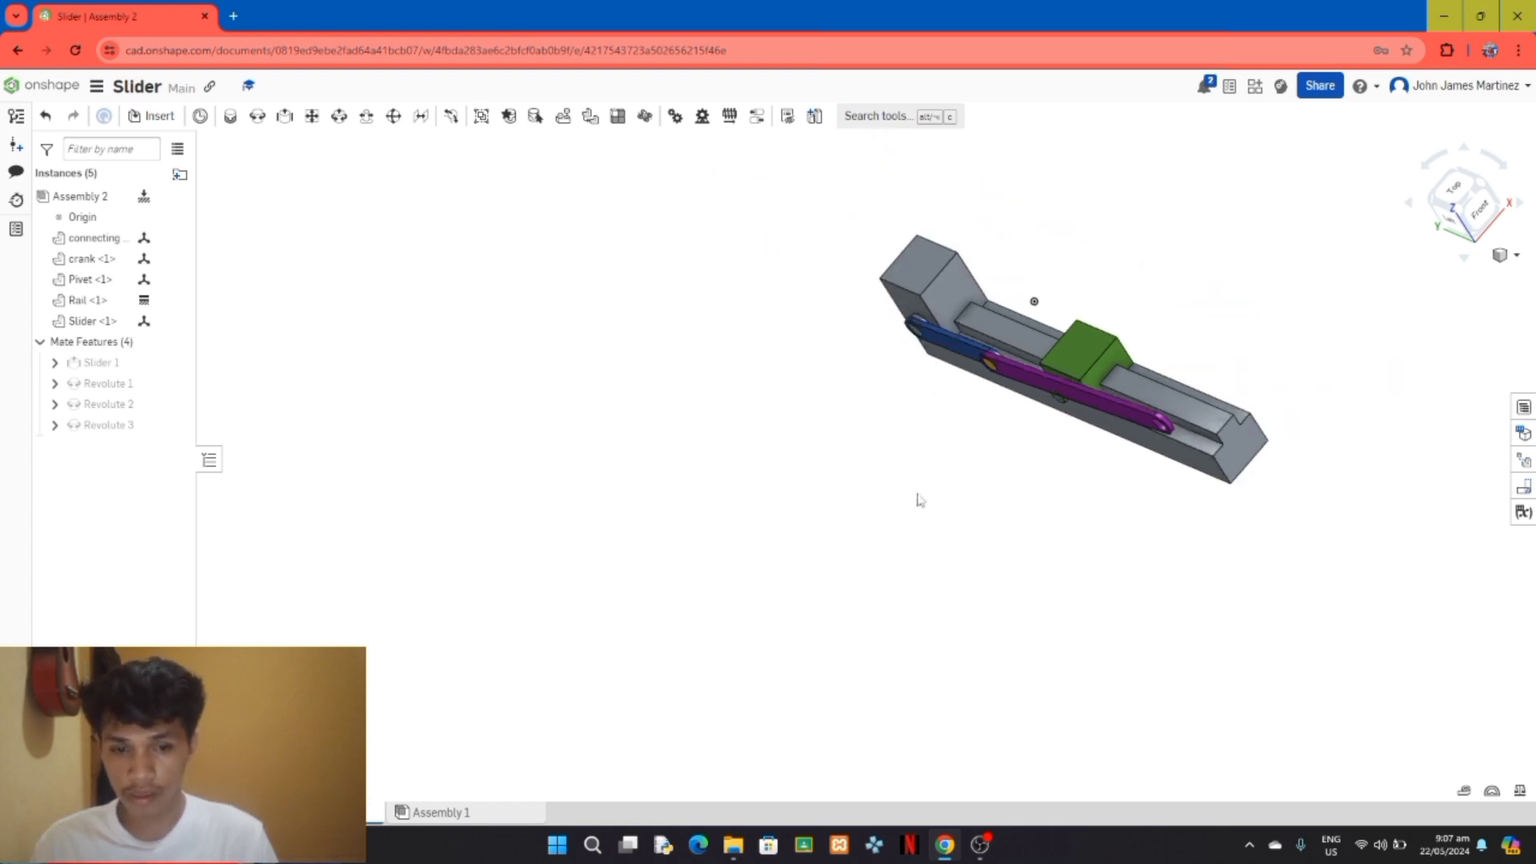
{"action": "scroll", "coordinate": [1157, 324], "scroll_direction": "up", "scroll_amount": 4}
{"action": "scroll", "coordinate": [1260, 486], "scroll_direction": "down", "scroll_amount": 2}
{"action": "scroll", "coordinate": [975, 685], "scroll_direction": "up", "scroll_amount": 5}
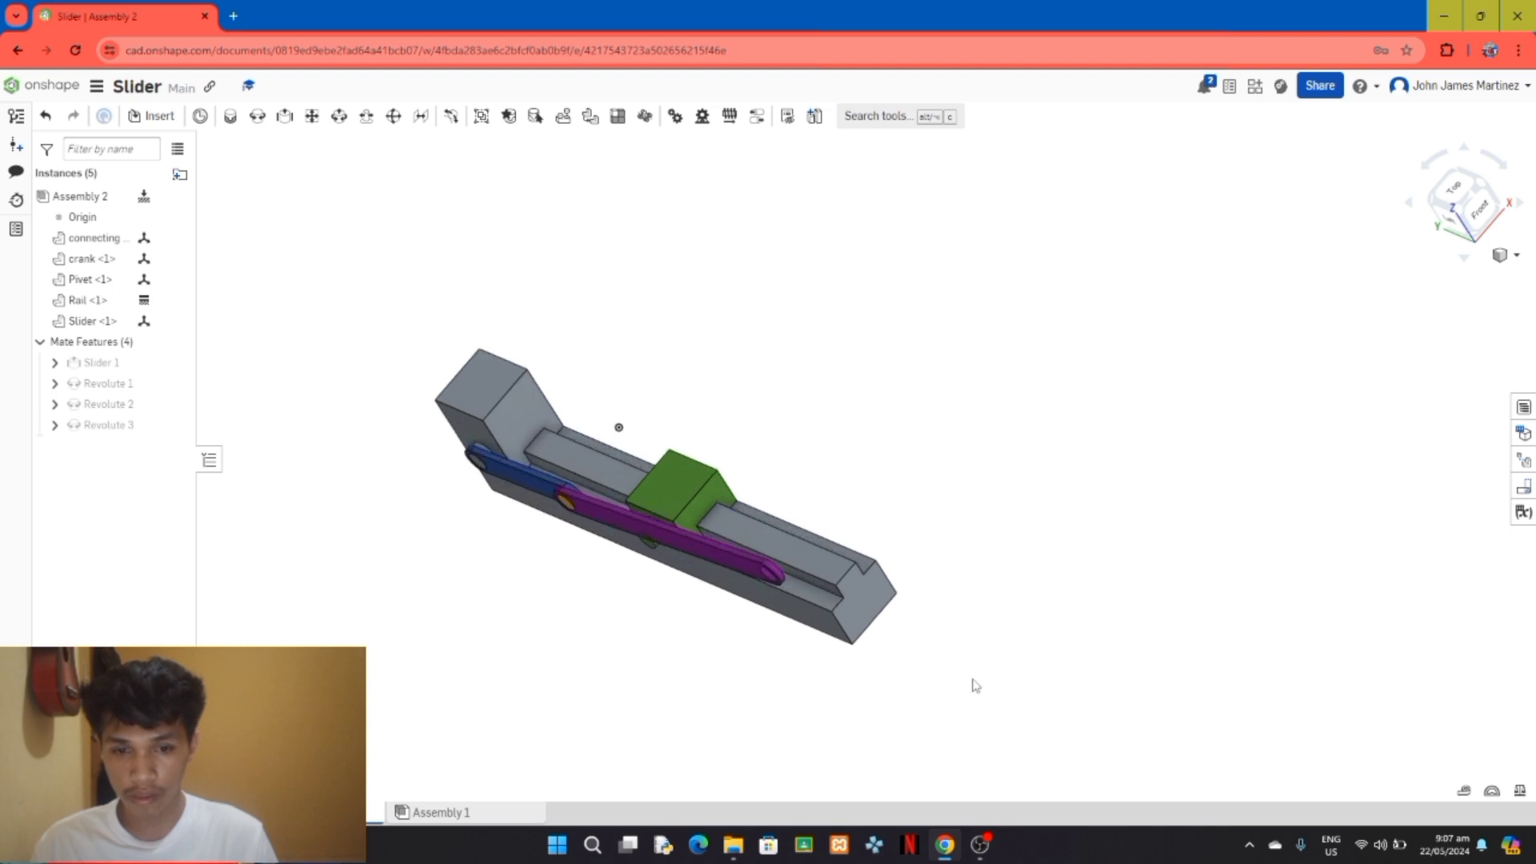
Step: Create a revolute mate between the hole at the connecting rod's free end and the outer end of the Slider block's pin
{"action": "right_click_drag", "start_coordinate": [898, 607], "coordinate": [1222, 548]}
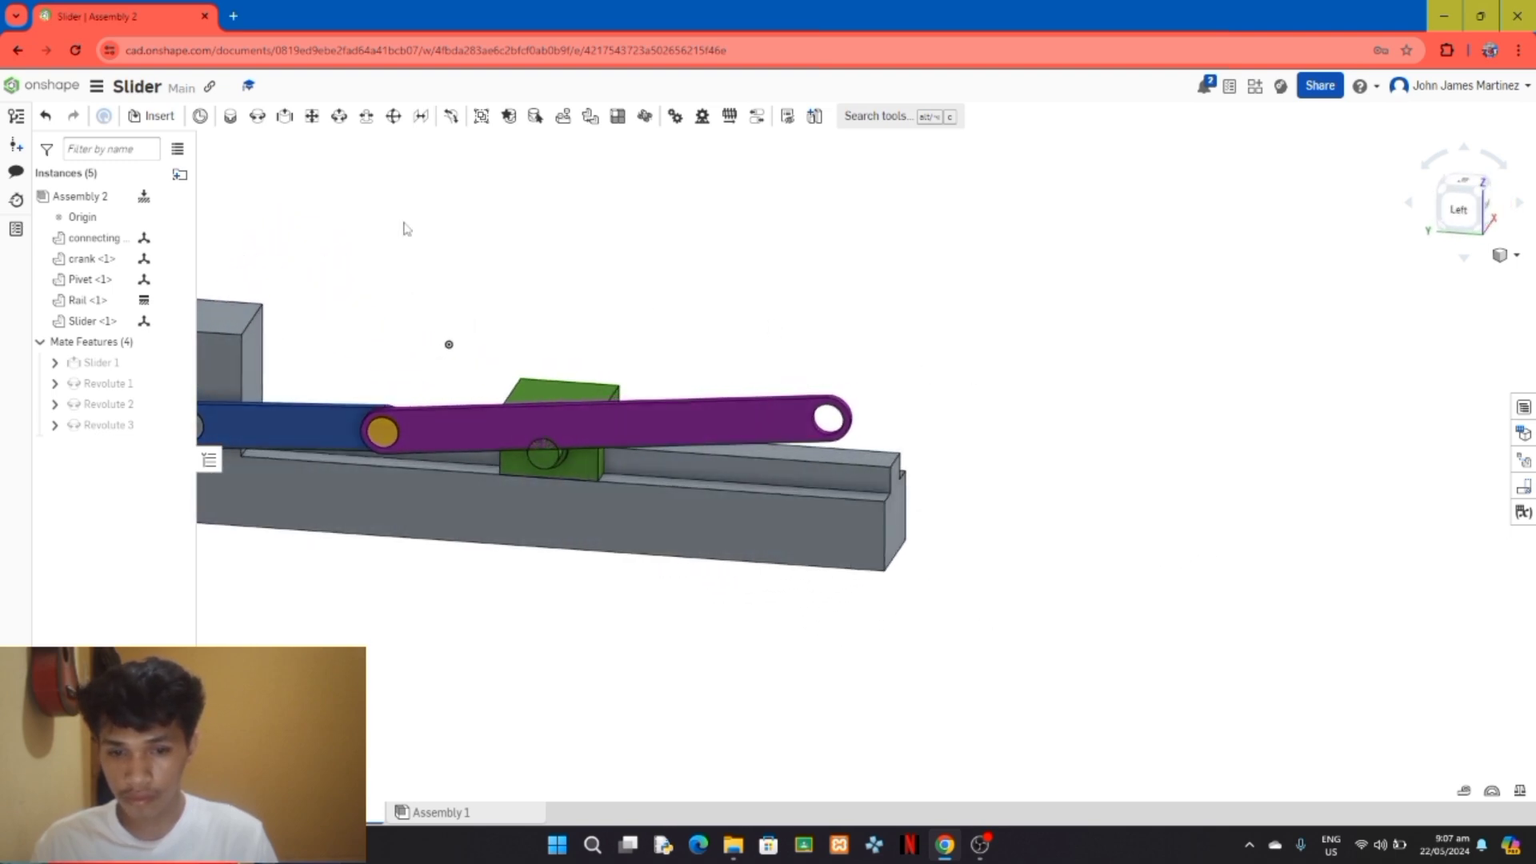
{"action": "left_click", "coordinate": [256, 119]}
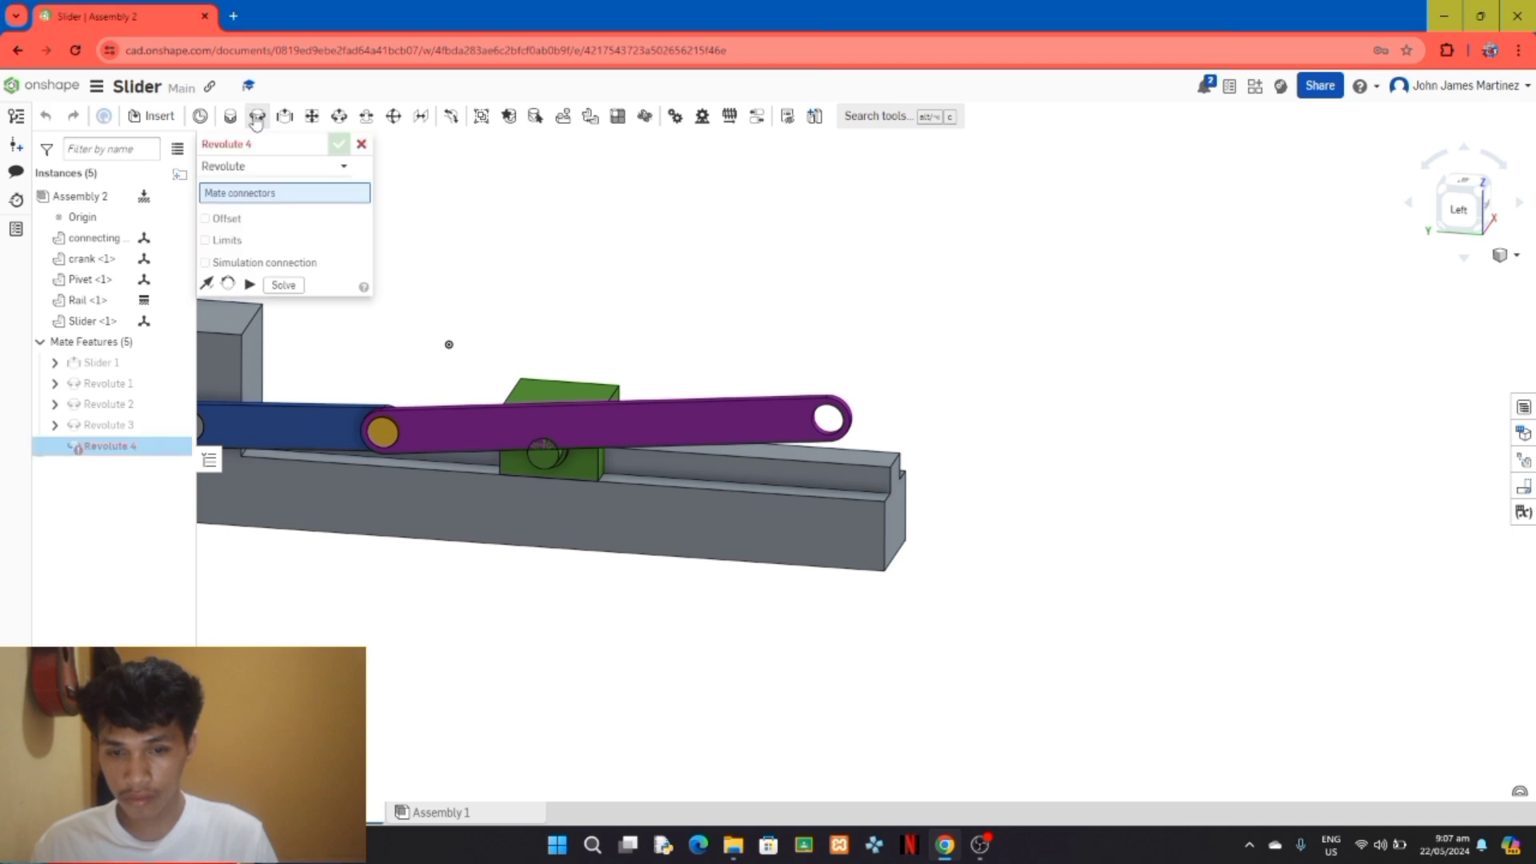
{"action": "left_click", "coordinate": [285, 173]}
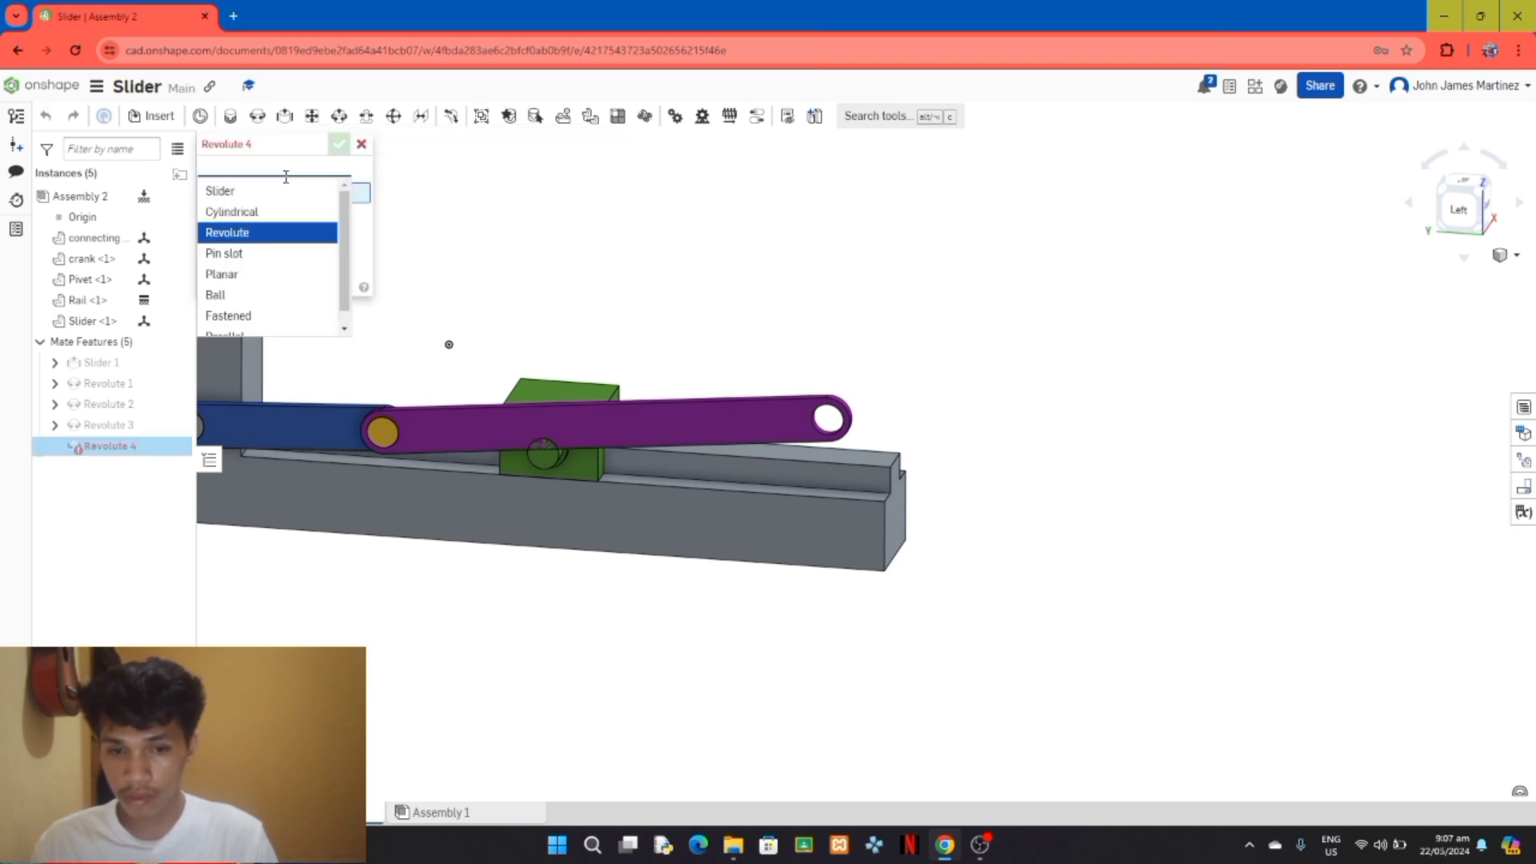
{"action": "scroll", "coordinate": [274, 247], "scroll_direction": "down", "scroll_amount": 1}
{"action": "scroll", "coordinate": [278, 247], "scroll_direction": "up", "scroll_amount": 1}
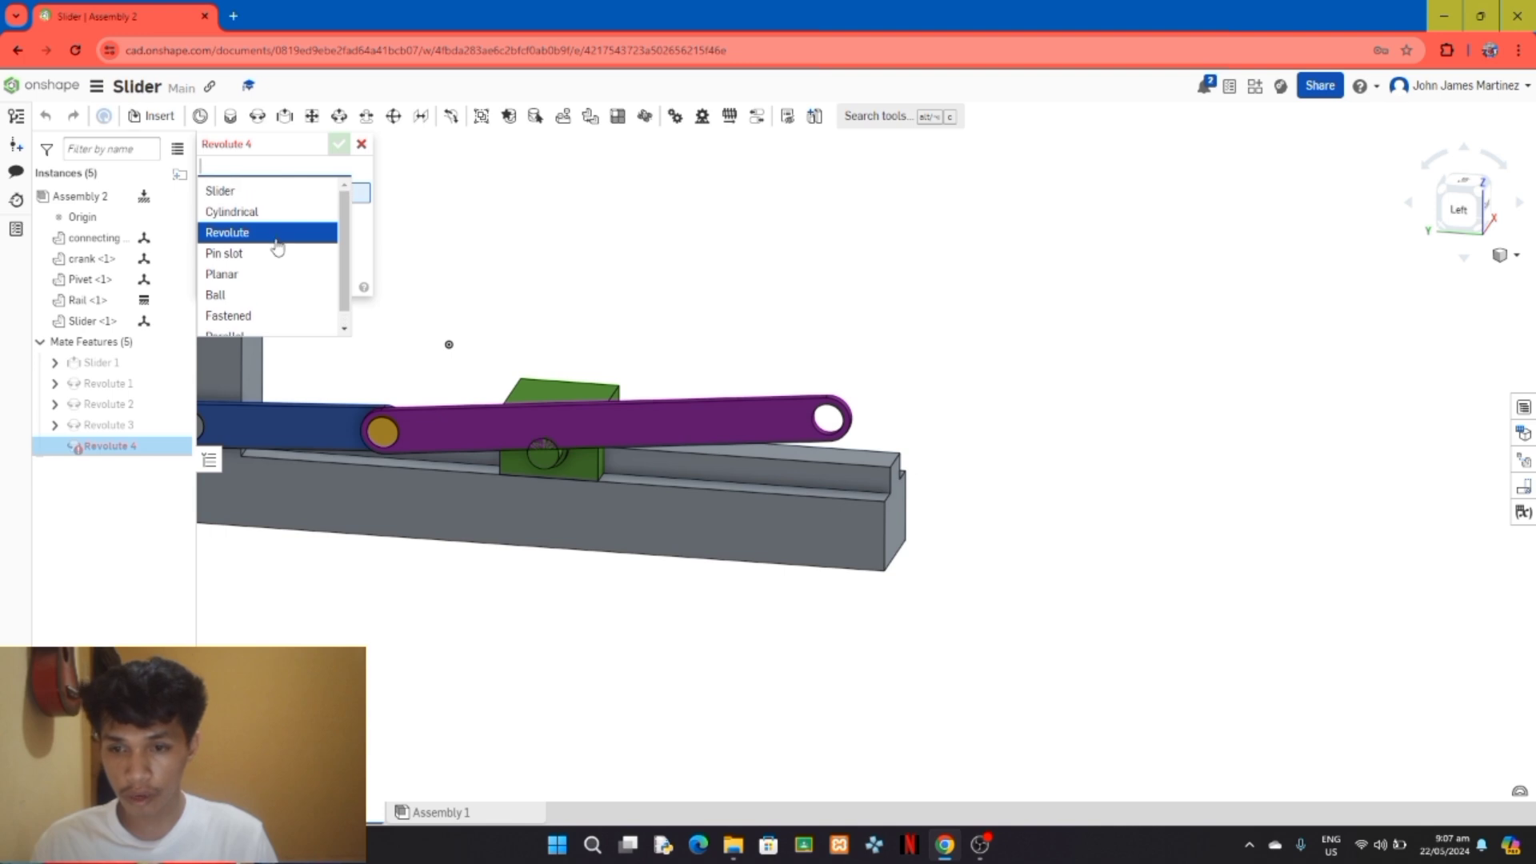
{"action": "left_click", "coordinate": [278, 236]}
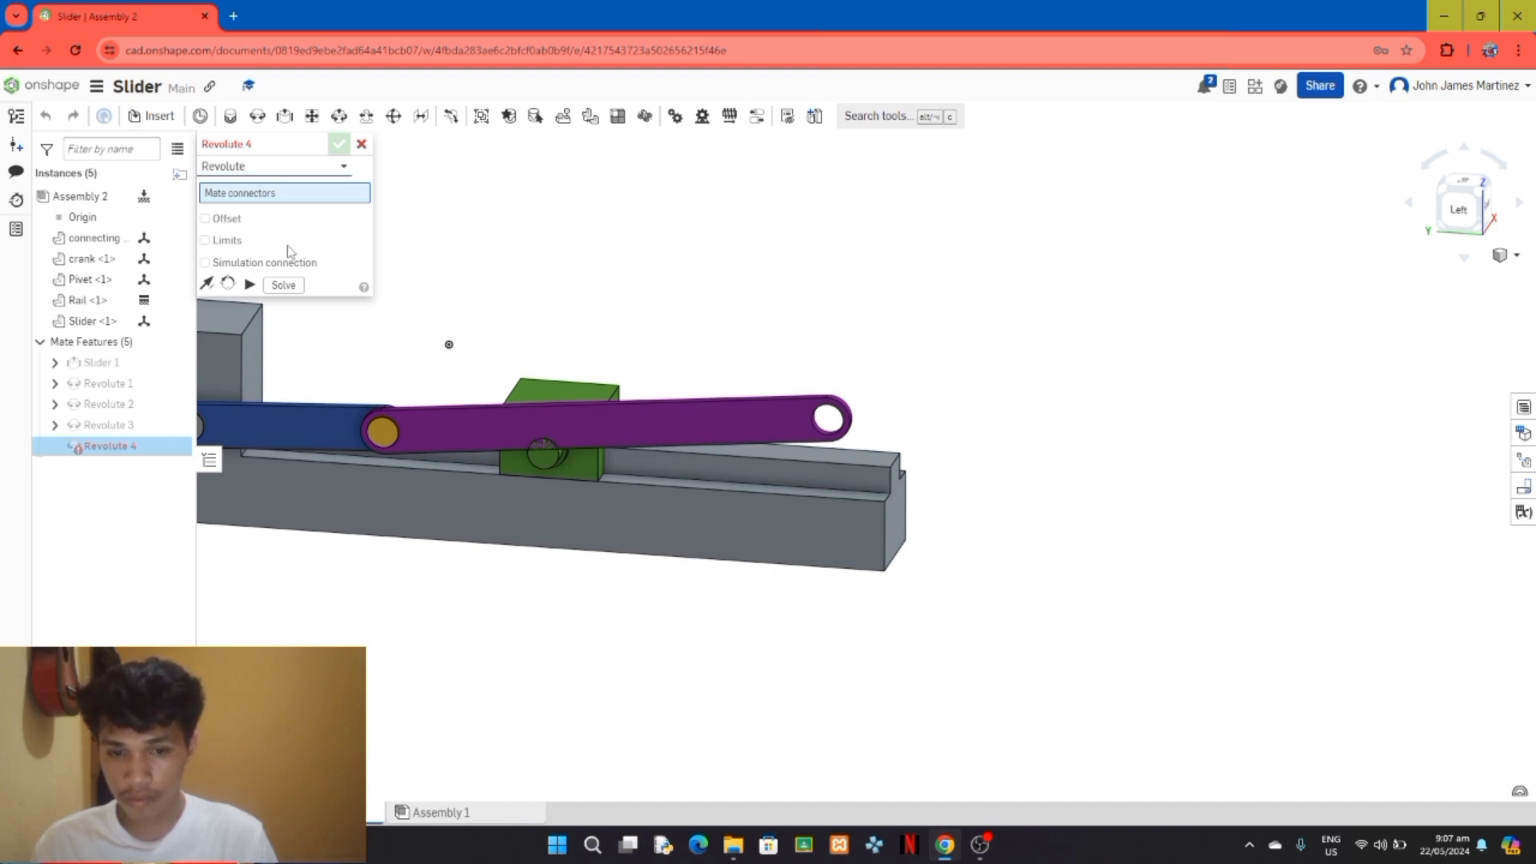
{"action": "scroll", "coordinate": [1343, 371], "scroll_direction": "down", "scroll_amount": 3}
{"action": "scroll", "coordinate": [511, 355], "scroll_direction": "up", "scroll_amount": 3}
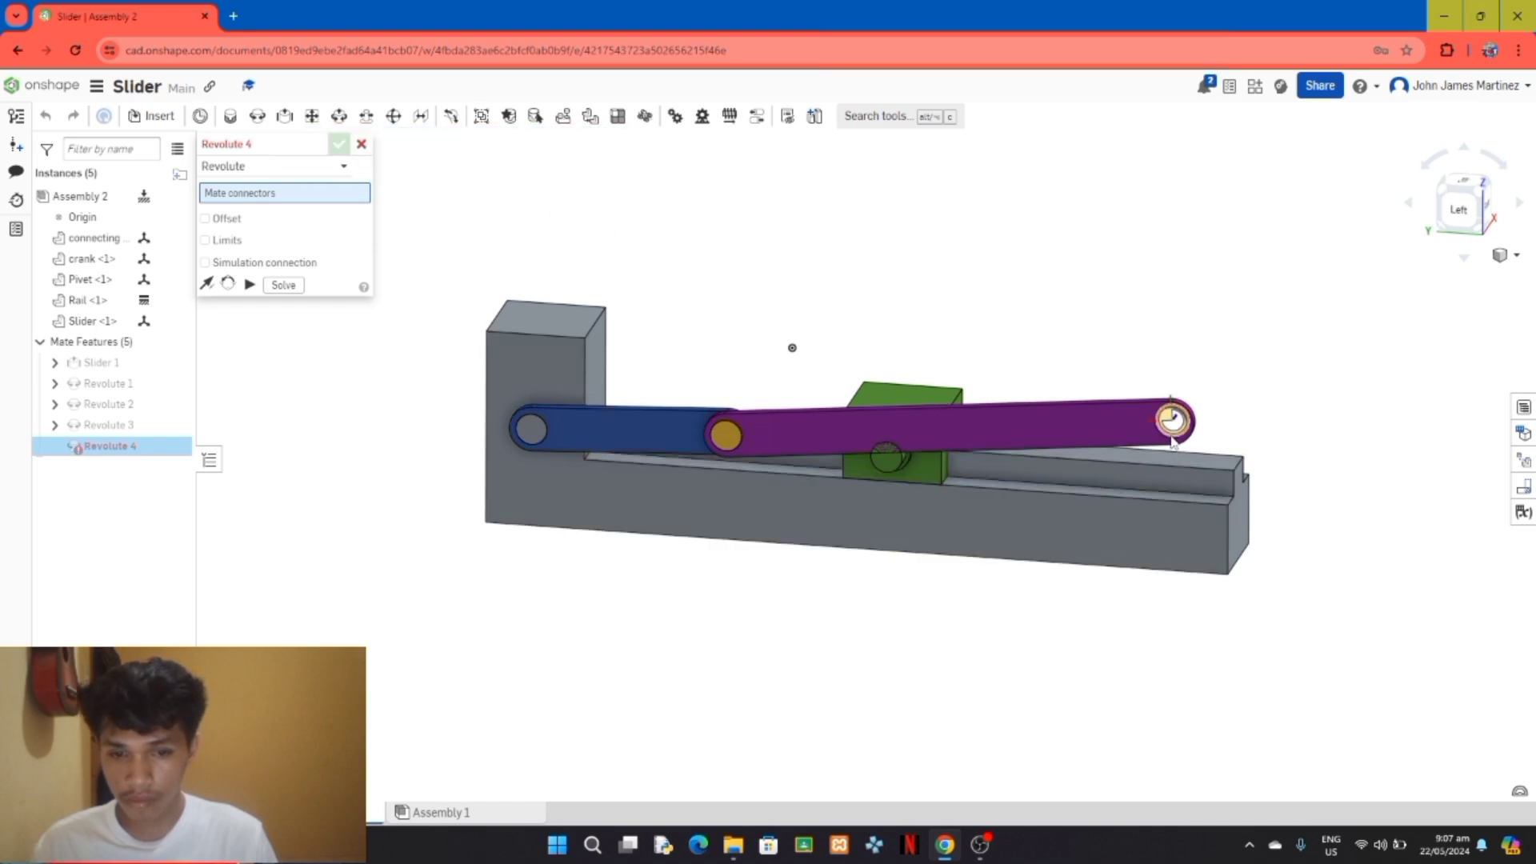
{"action": "scroll", "coordinate": [1172, 440], "scroll_direction": "up", "scroll_amount": 2}
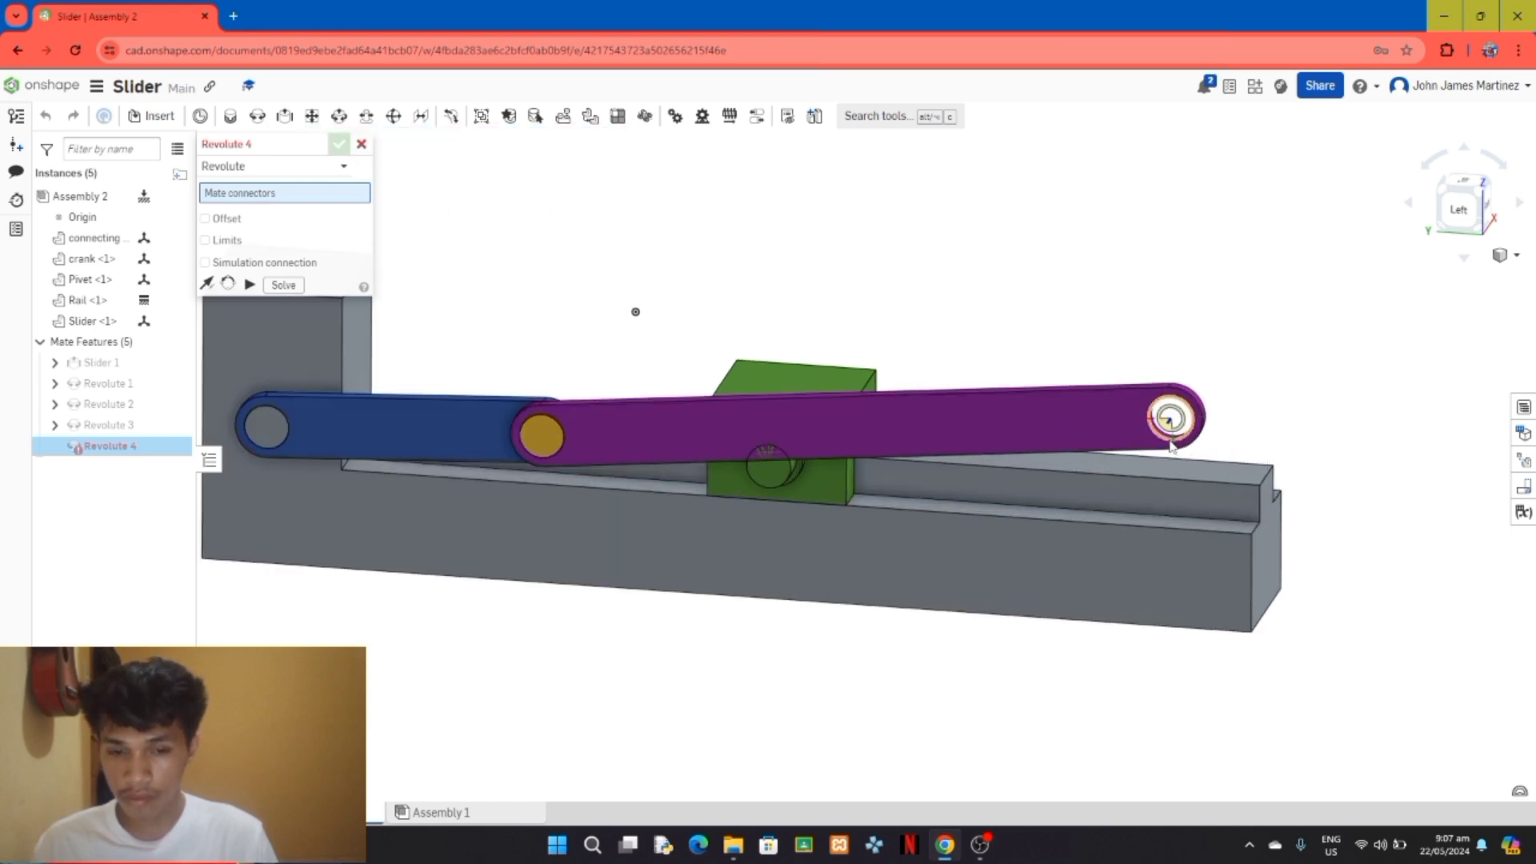
{"action": "left_click", "coordinate": [1168, 424]}
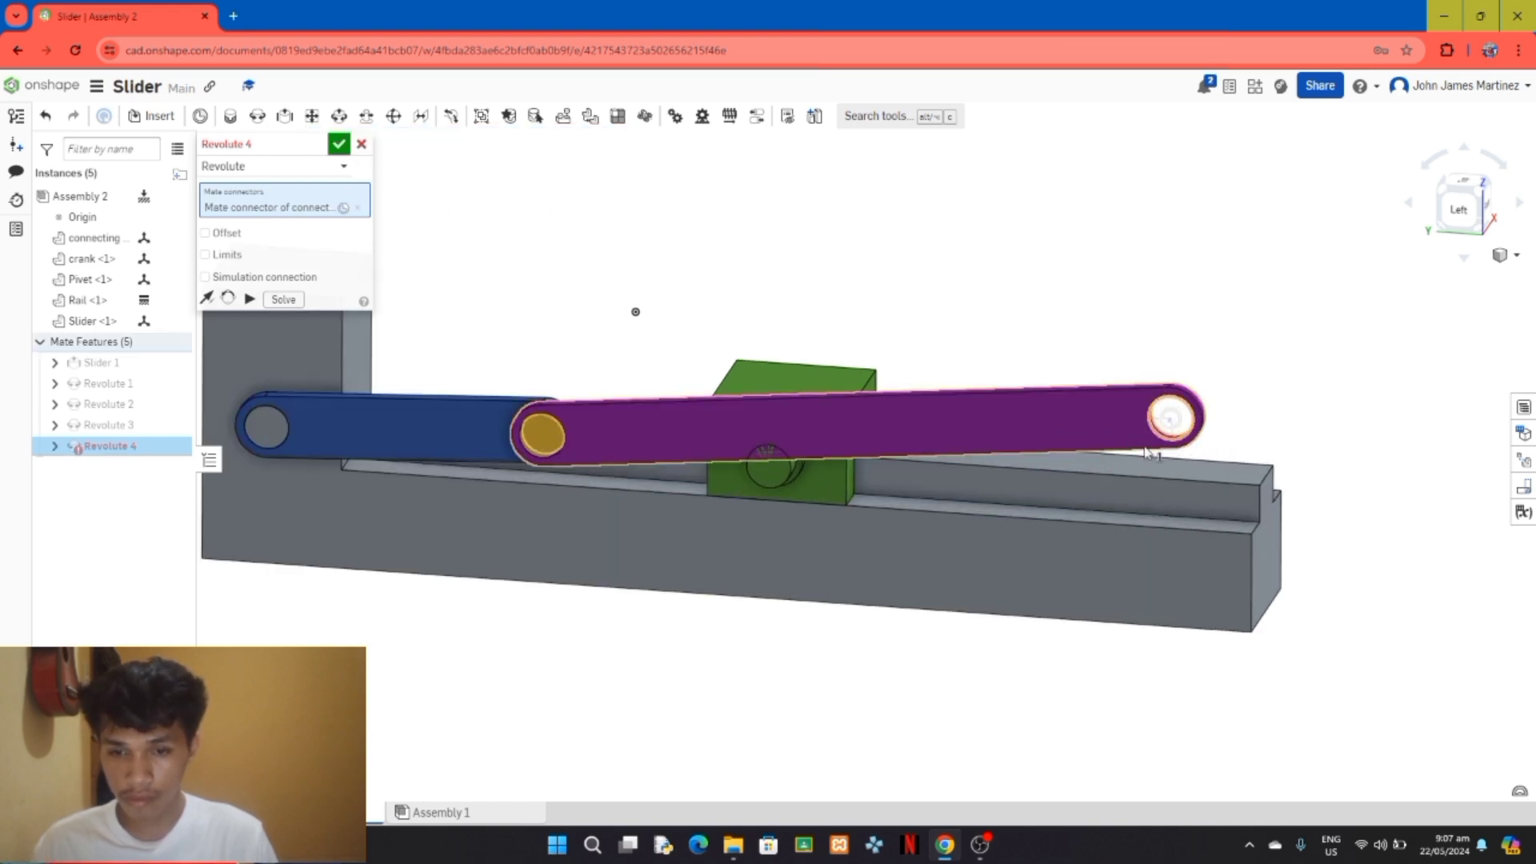
{"action": "left_click", "coordinate": [789, 472]}
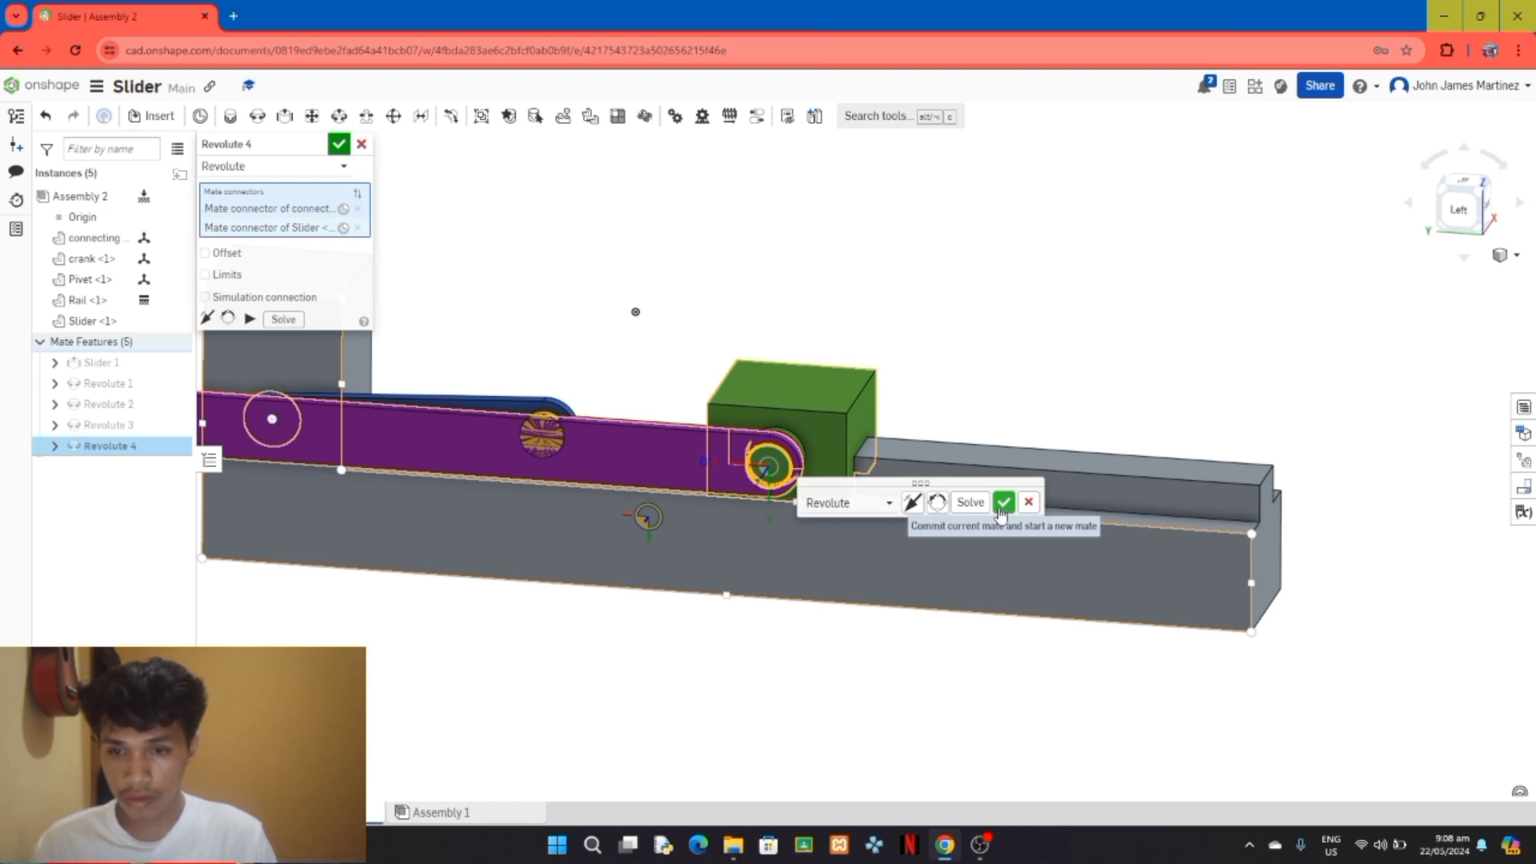
{"action": "left_click", "coordinate": [1003, 503]}
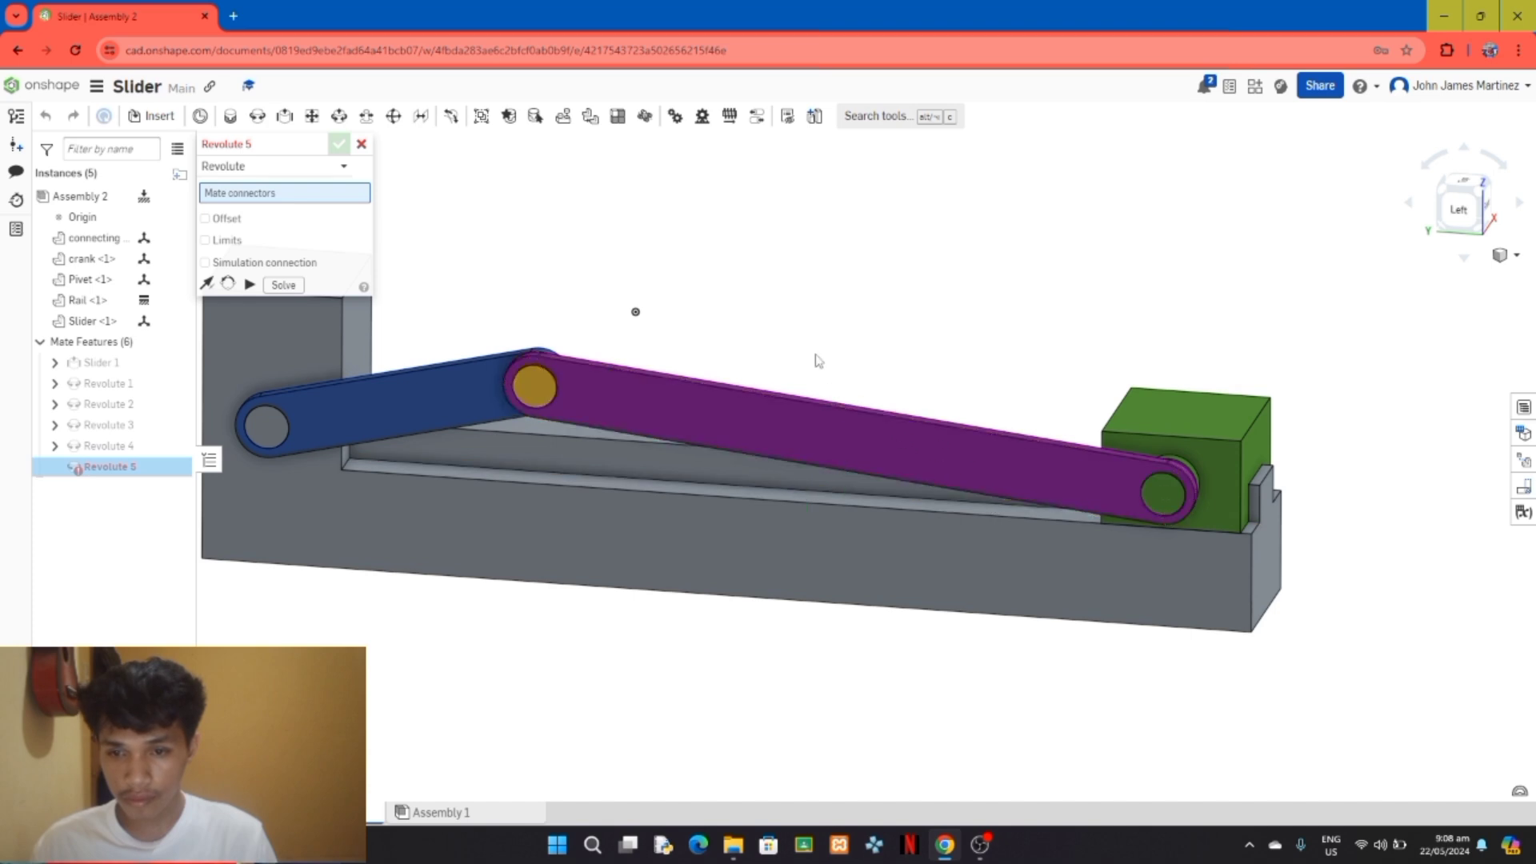
{"action": "left_click", "coordinate": [362, 144]}
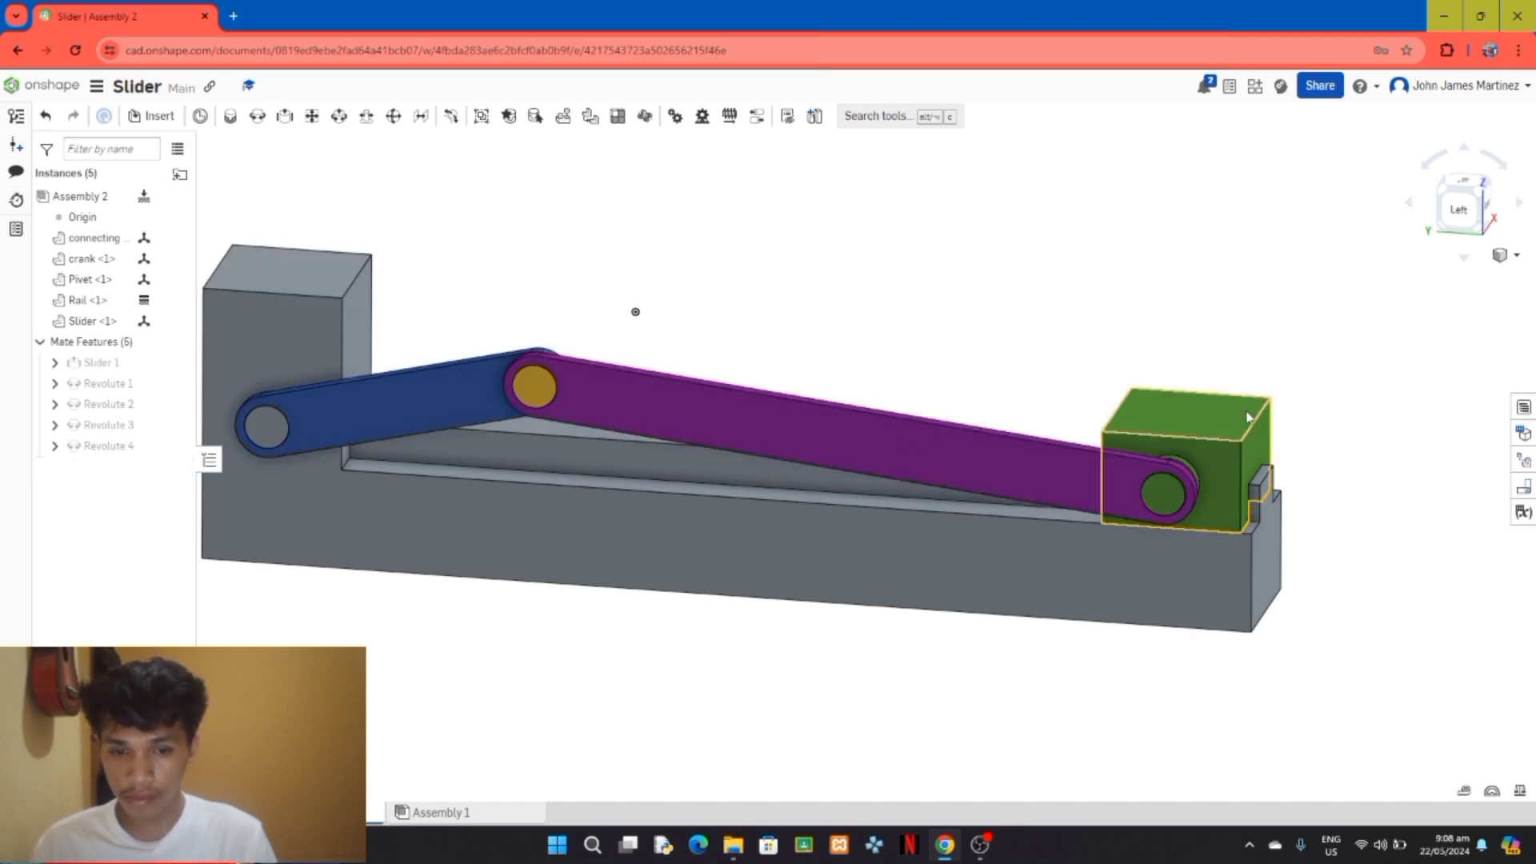
Step: Animate the crank-to-Rail mate Revolute 1 from 0 to 360 deg in 300 steps with Reciprocate playback
{"action": "scroll", "coordinate": [1313, 408], "scroll_direction": "down", "scroll_amount": 3}
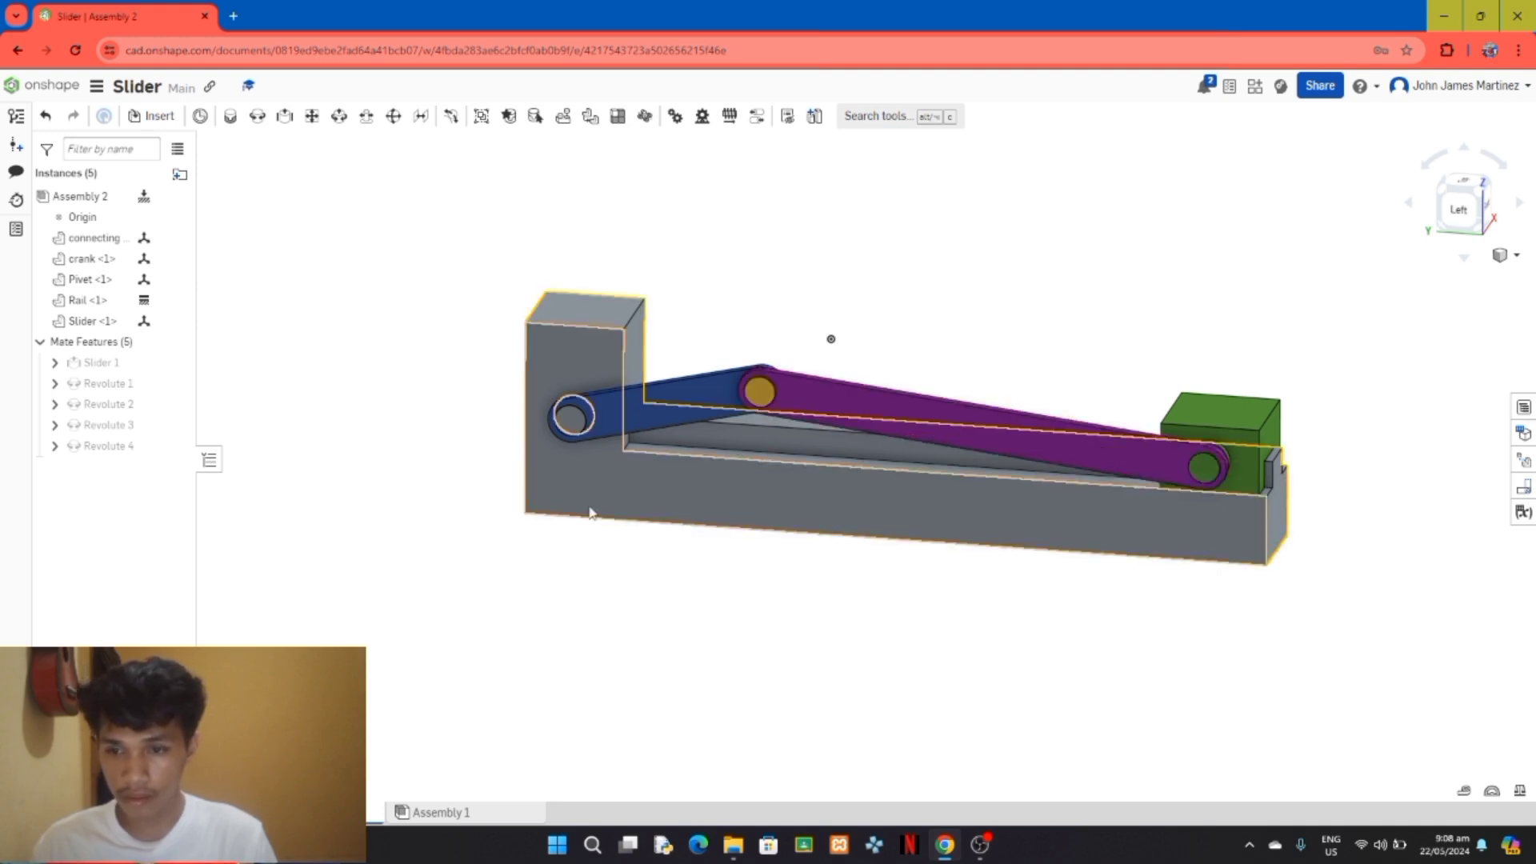
{"action": "right_click_drag", "start_coordinate": [1258, 651], "coordinate": [1218, 685]}
{"action": "right_click_drag", "start_coordinate": [1188, 692], "coordinate": [1211, 687]}
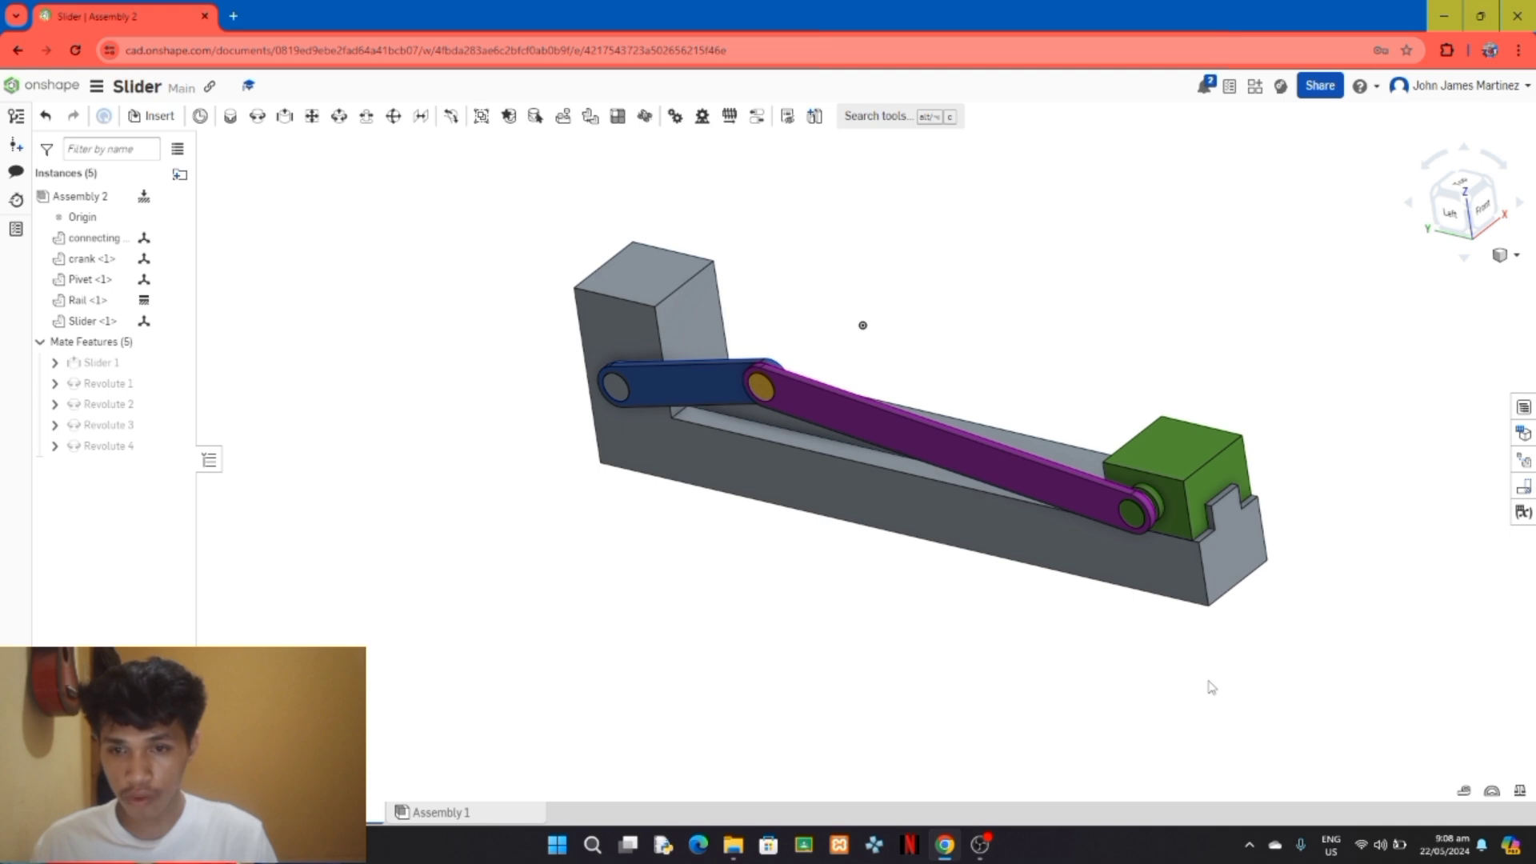
{"action": "right_click", "coordinate": [93, 388]}
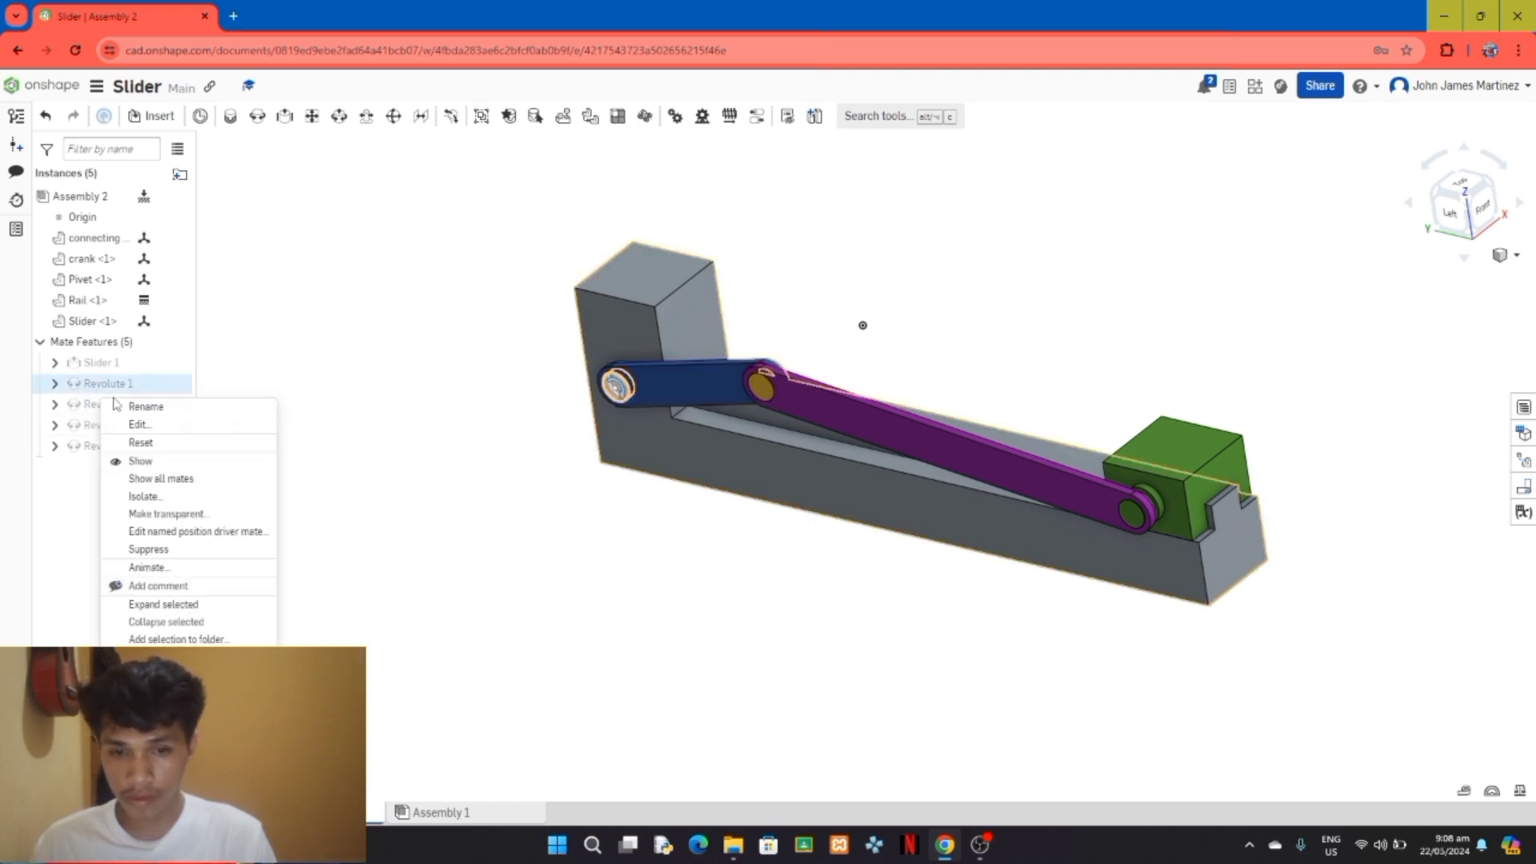
{"action": "left_click", "coordinate": [144, 568]}
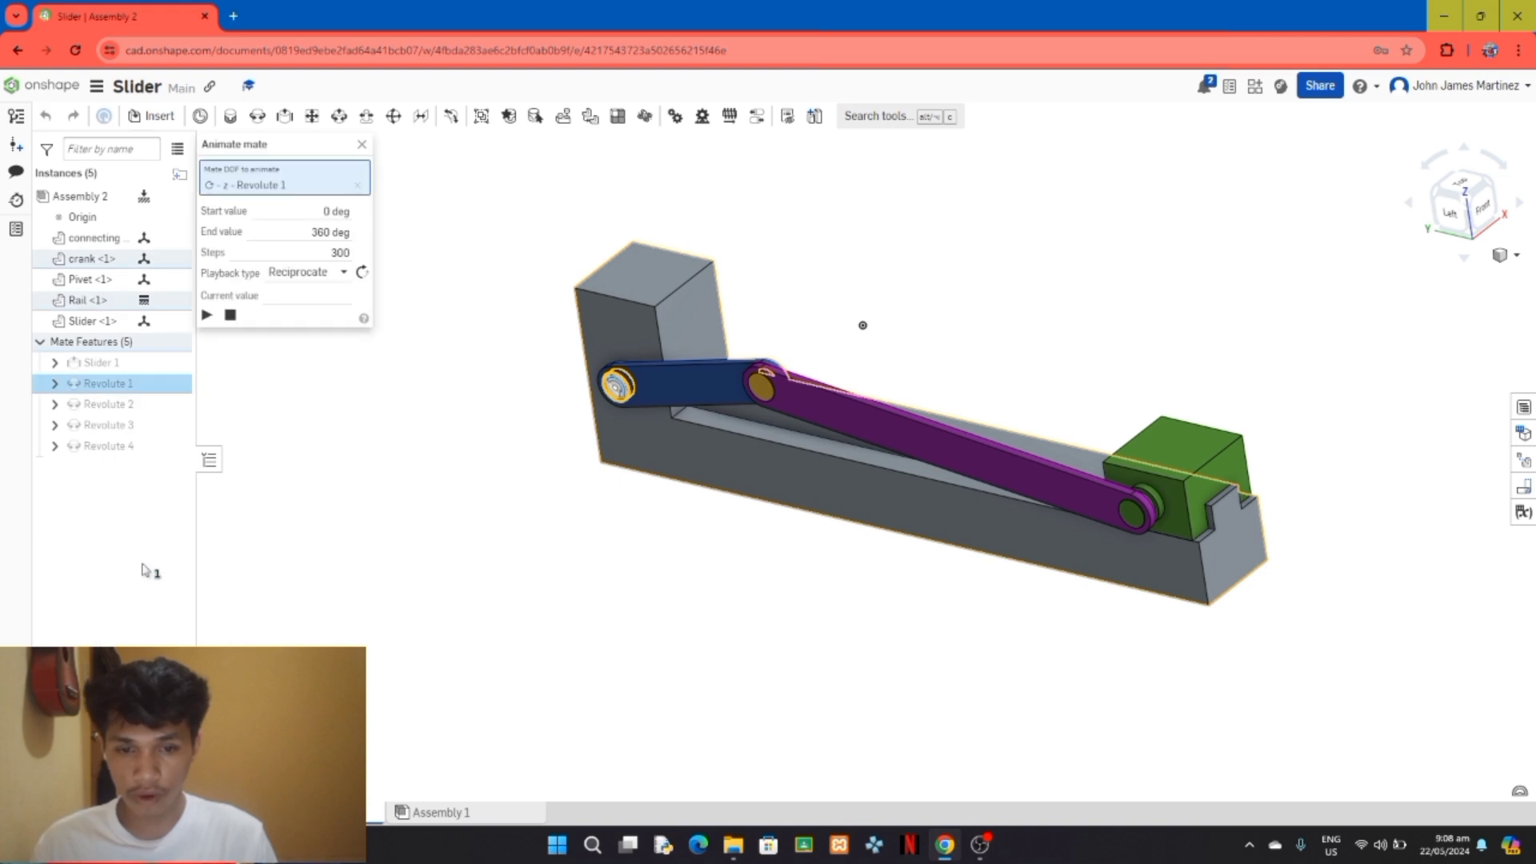
{"action": "left_click", "coordinate": [207, 315]}
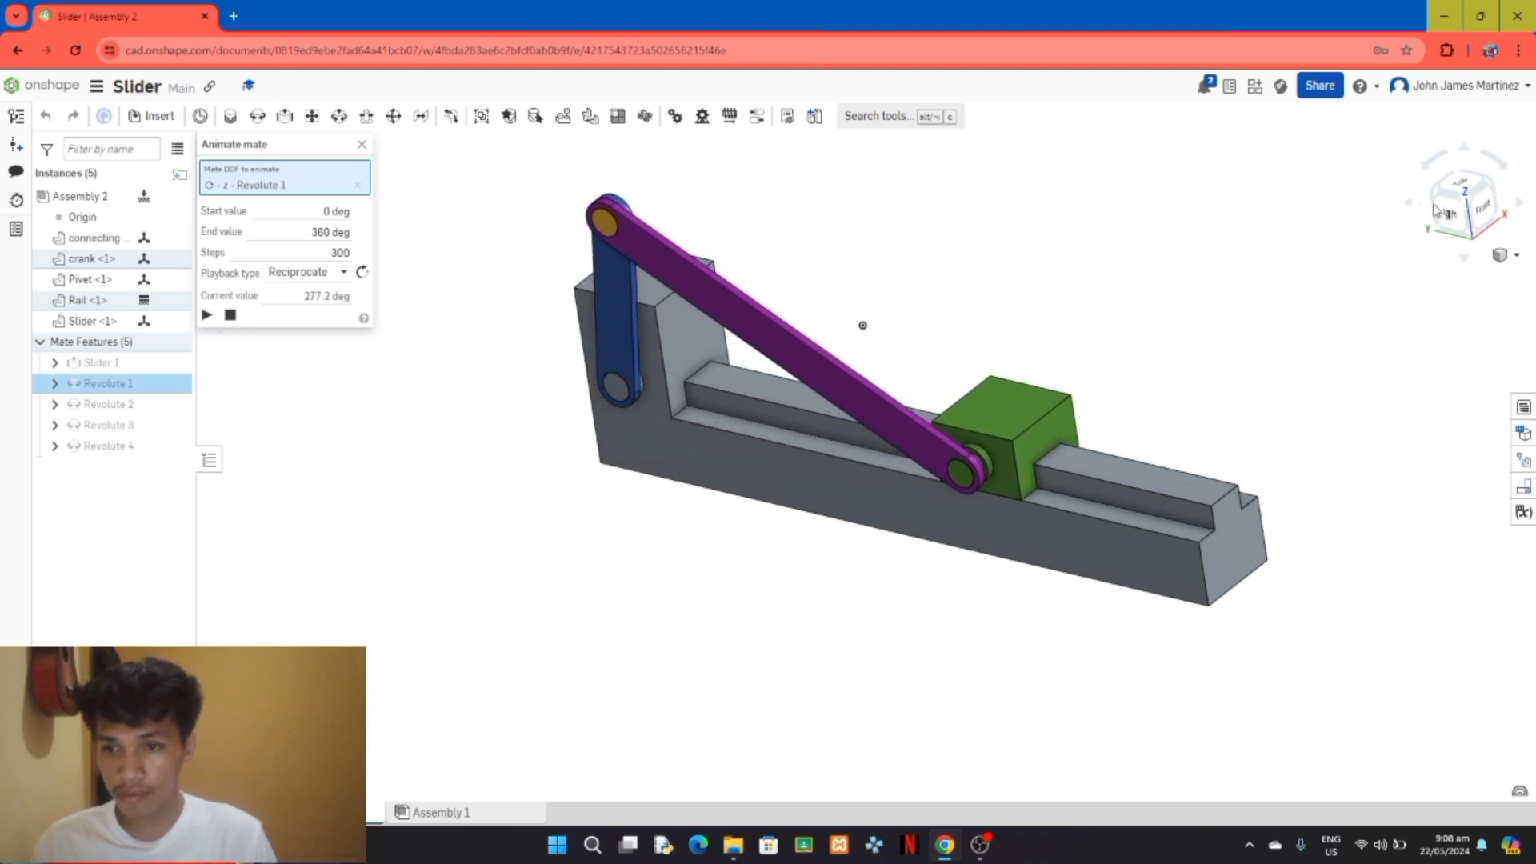
{"action": "right_click", "coordinate": [1242, 318]}
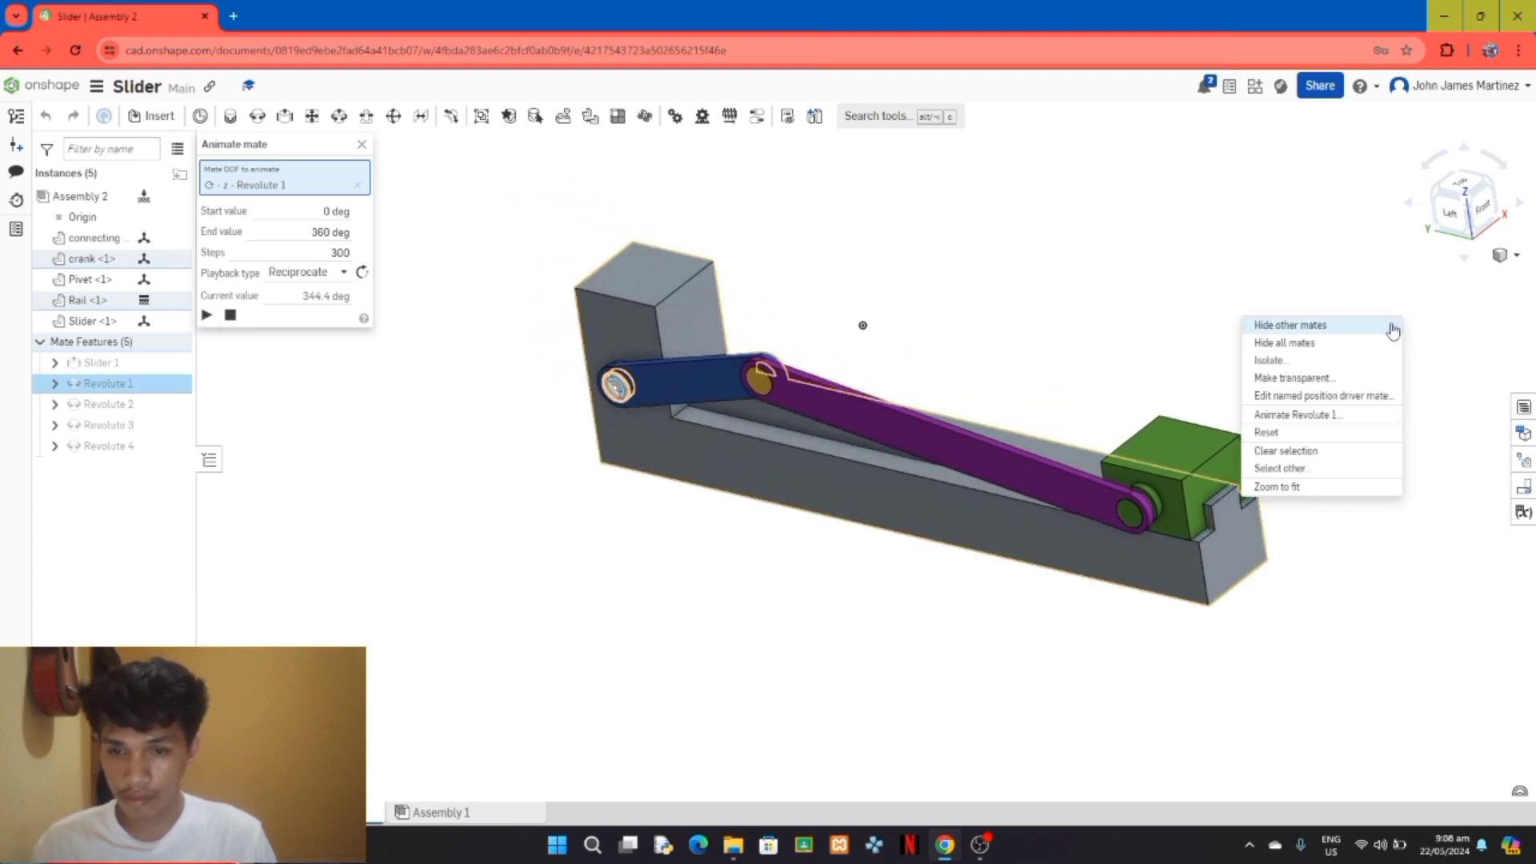
{"action": "left_click", "coordinate": [1449, 350]}
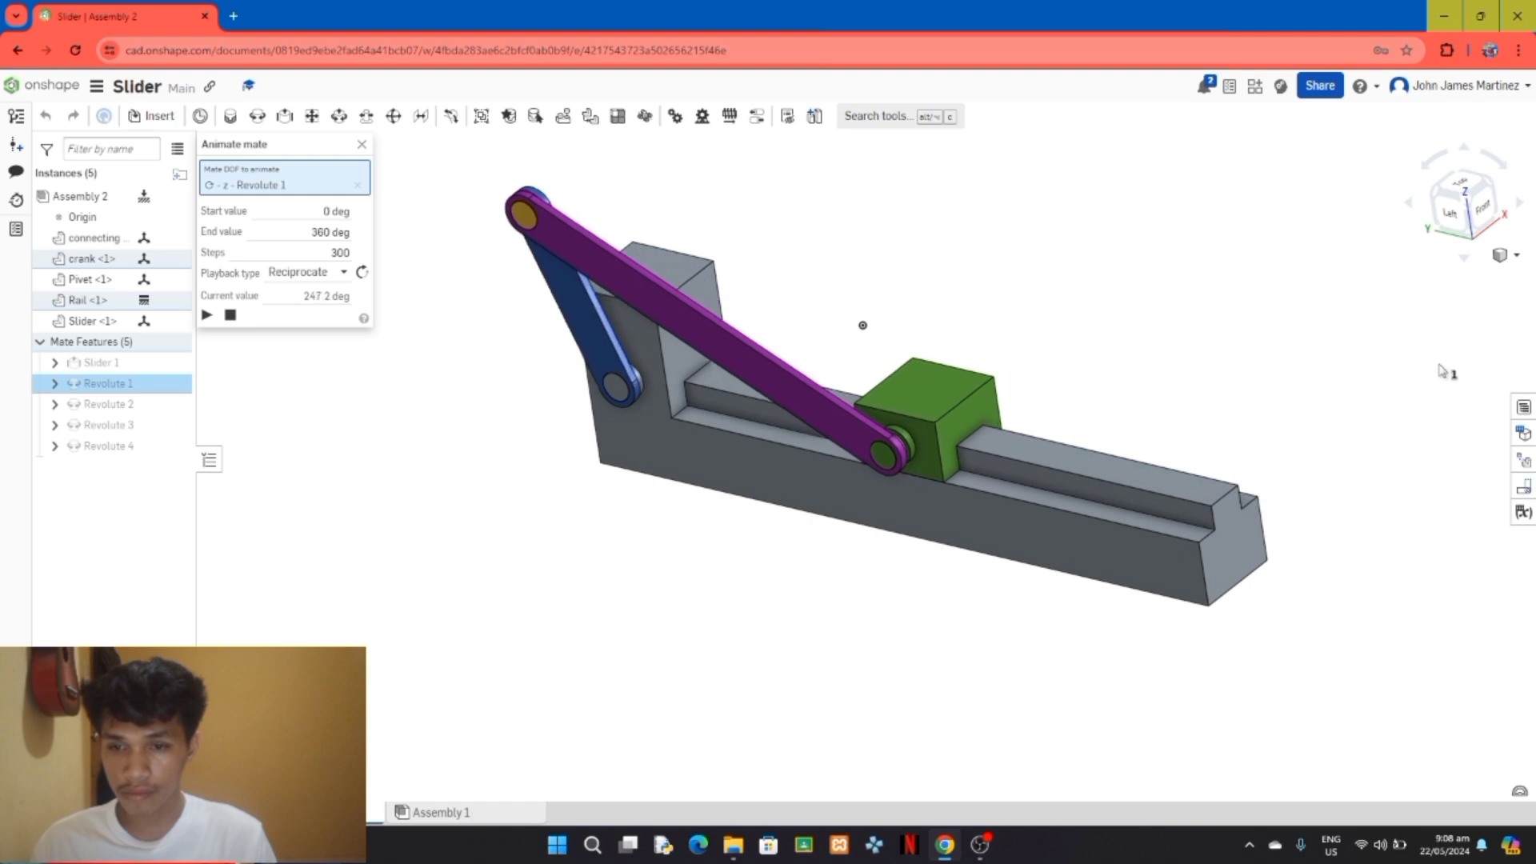